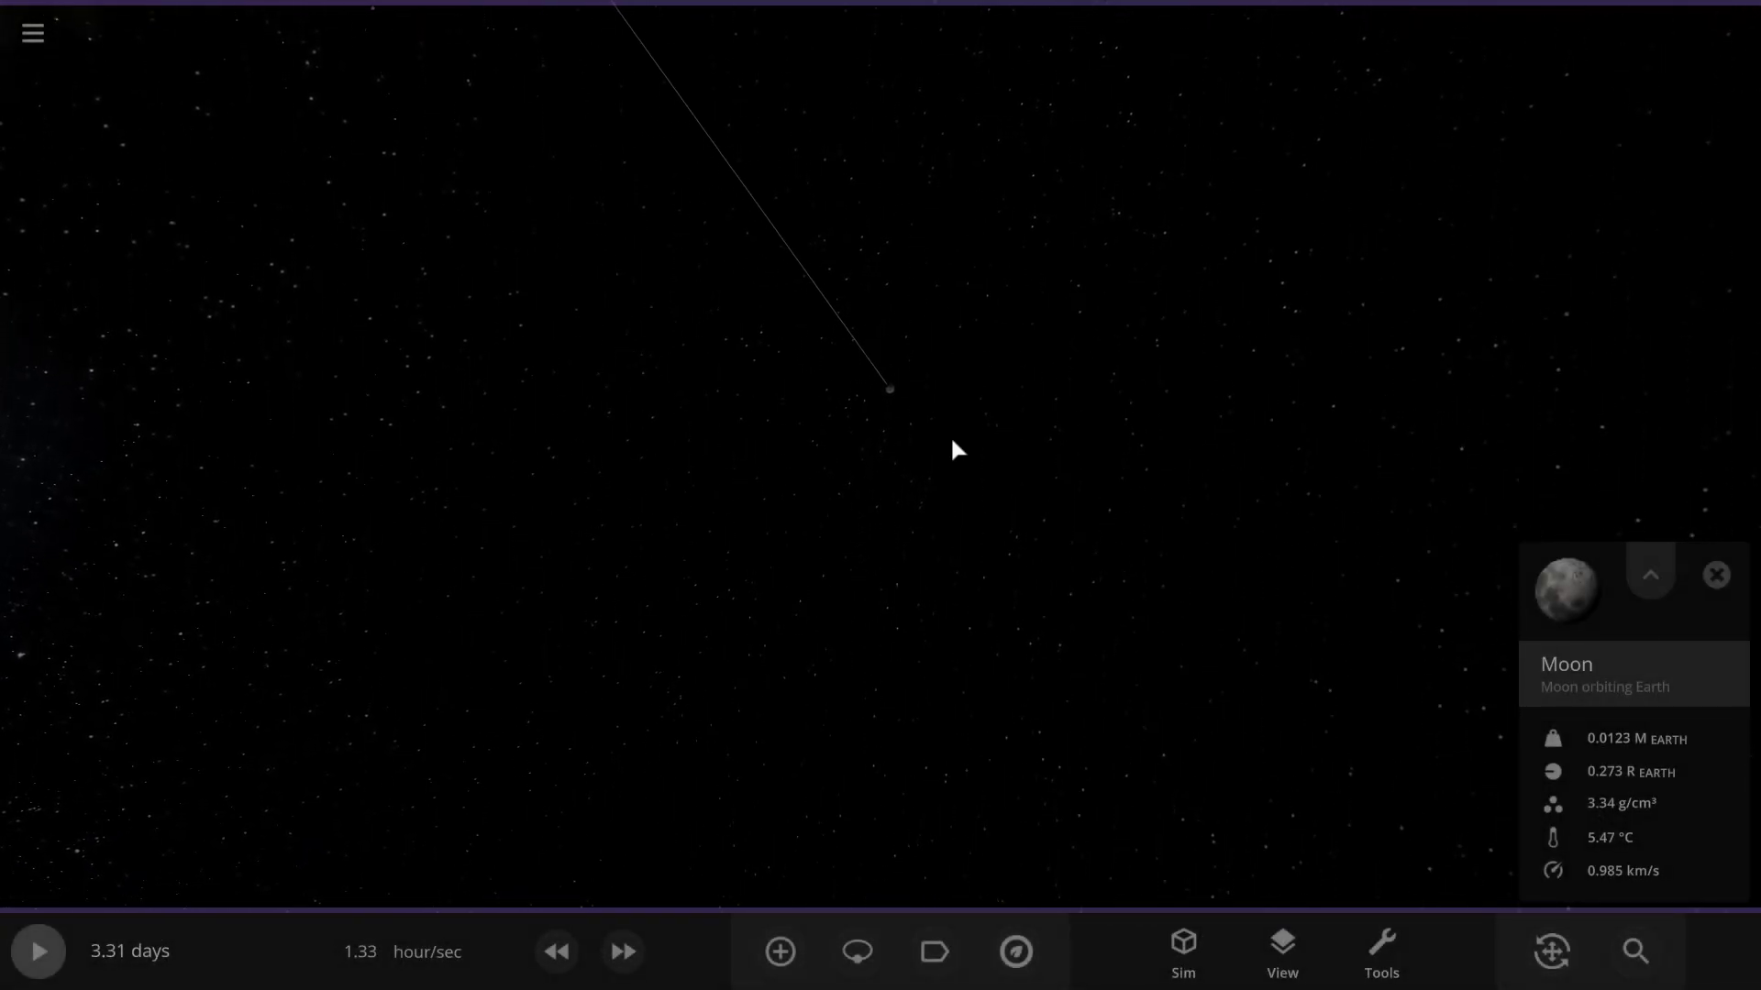
Replace the open Earth and Moon simulation with a new empty simulation
key("c")
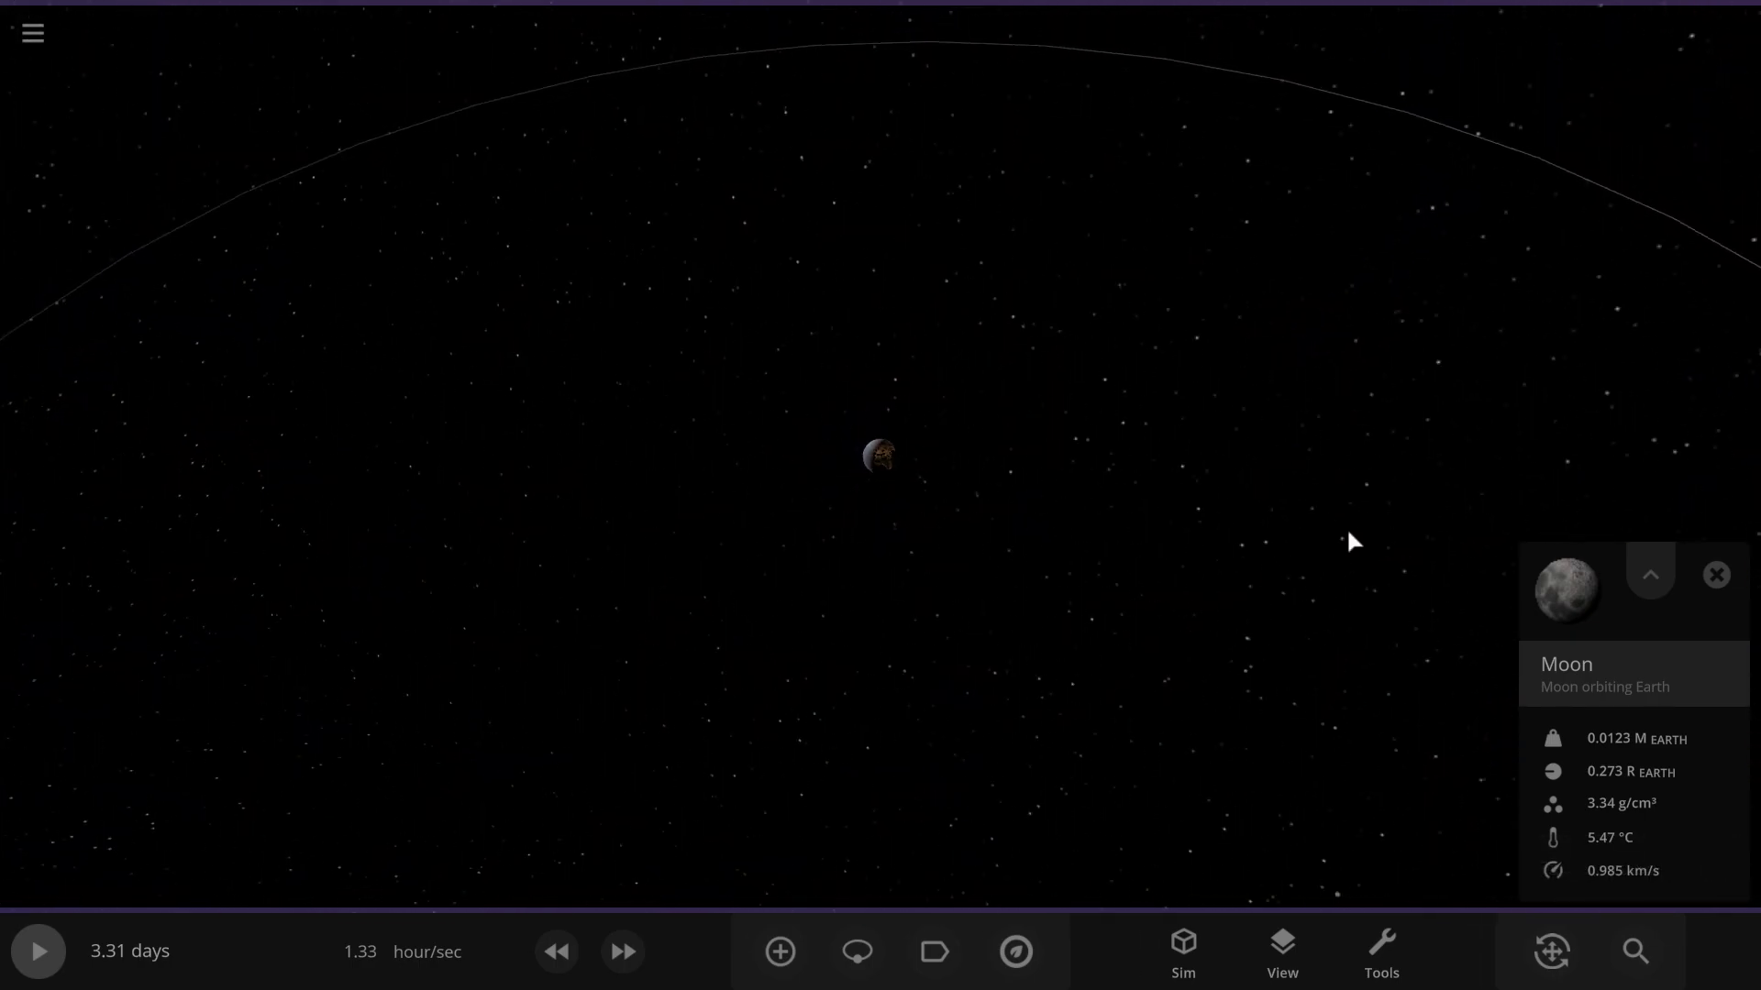
scroll(1402, 652, "up", 4)
right_click_drag(1361, 672, 1439, 627)
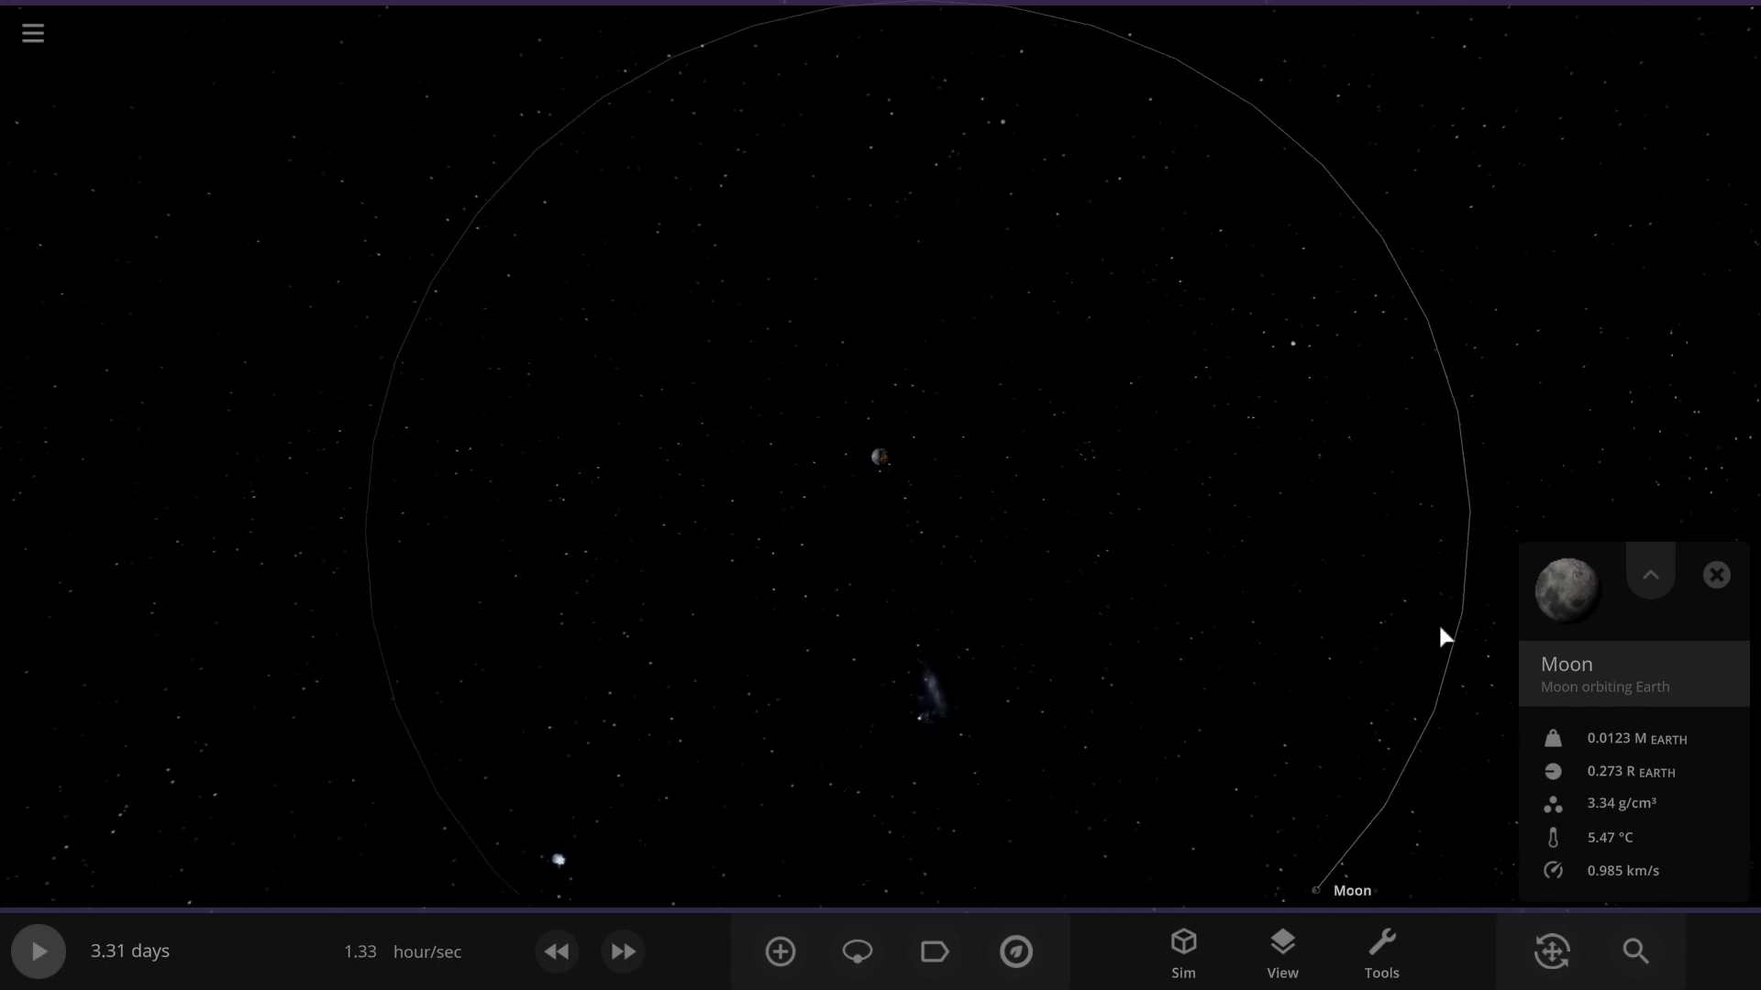
left_click(7, 35)
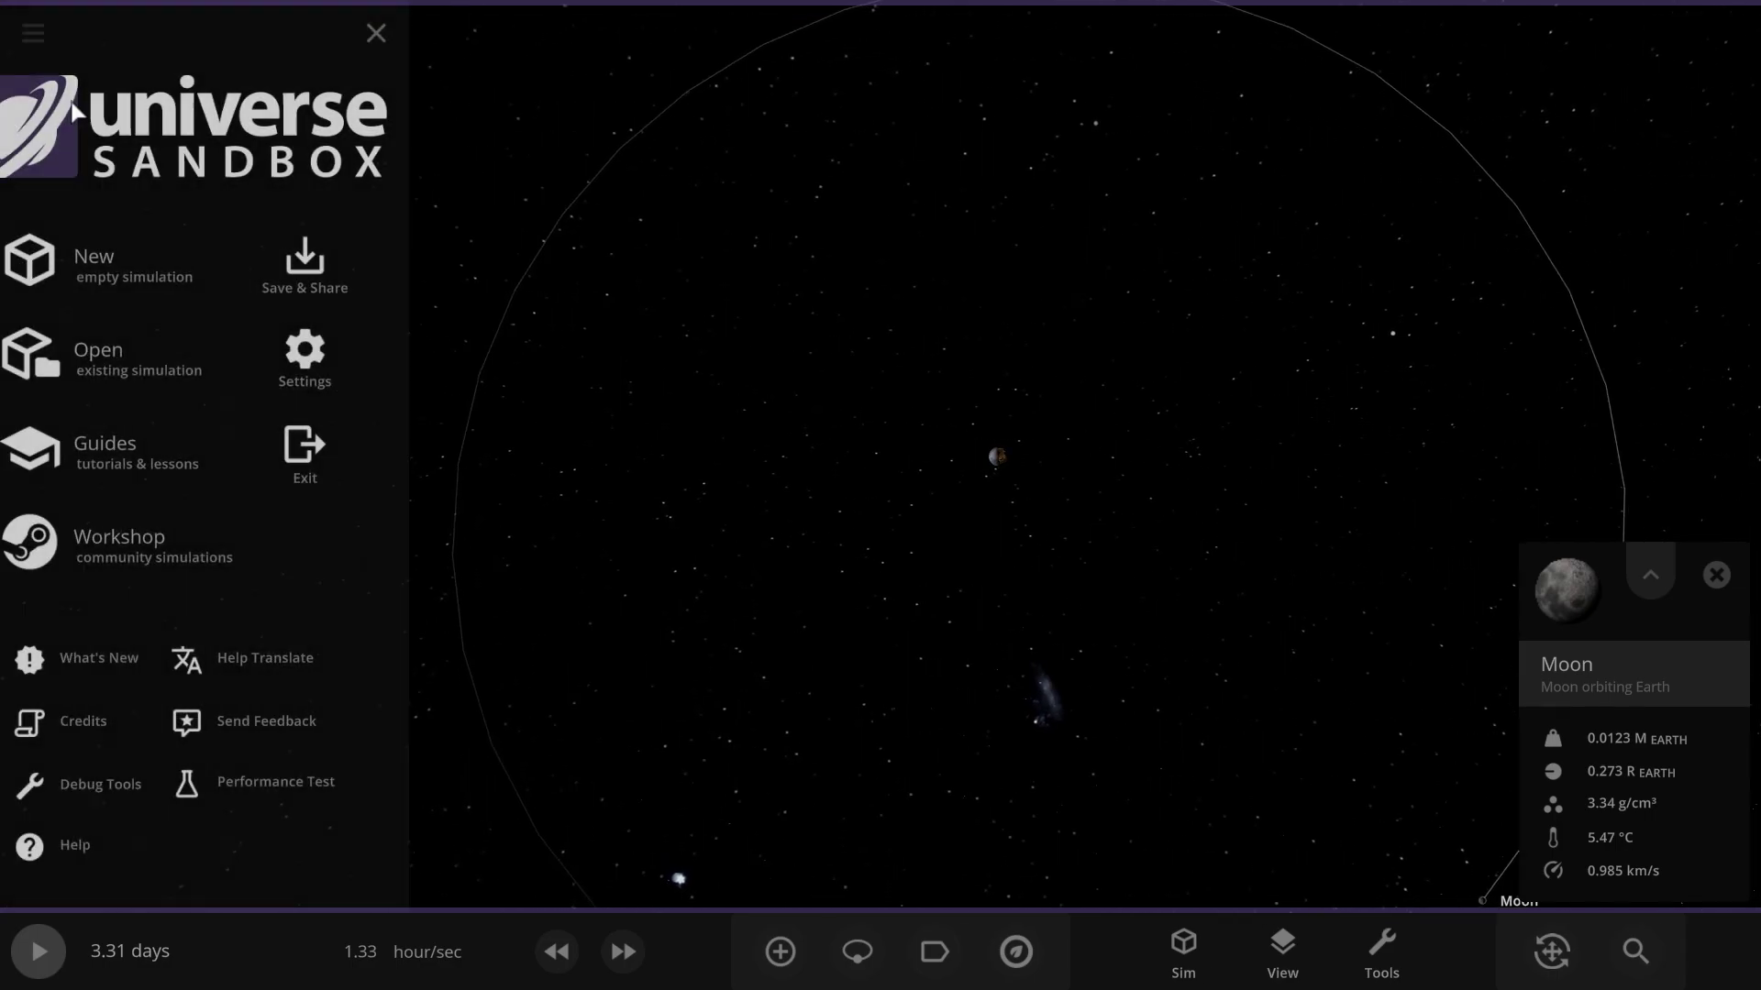
left_click(236, 267)
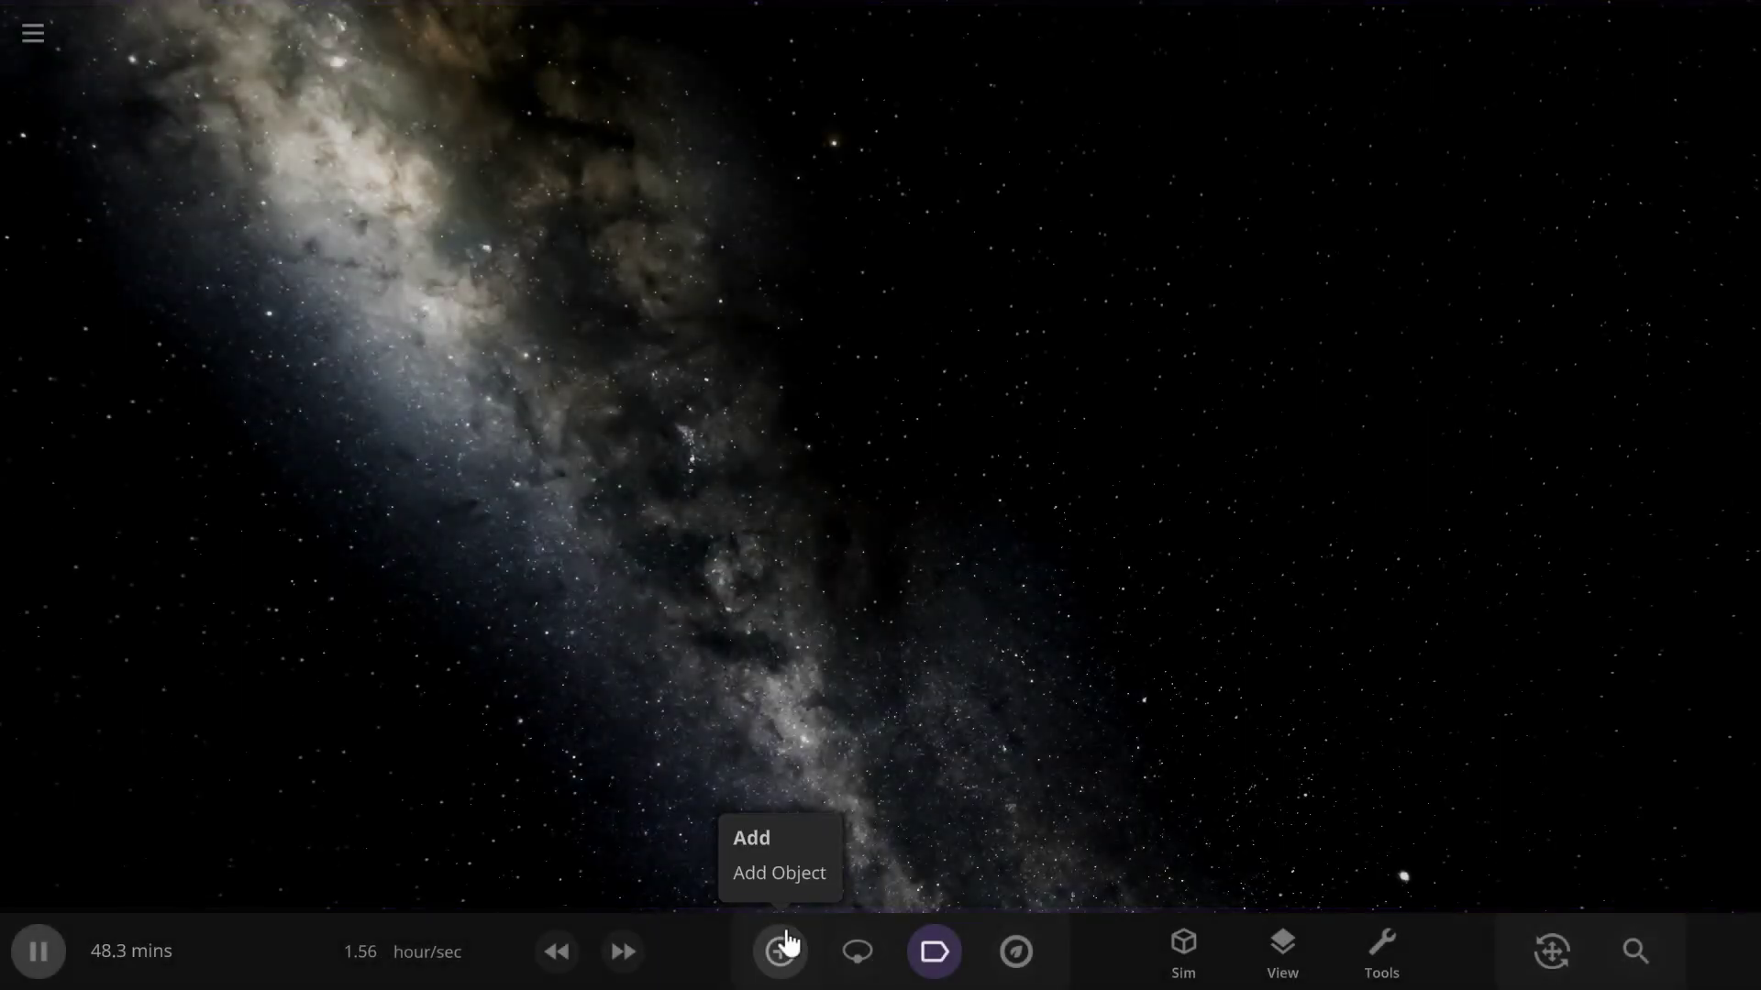
Add Pluto with its moons to the centre of the empty simulation
left_click(781, 950)
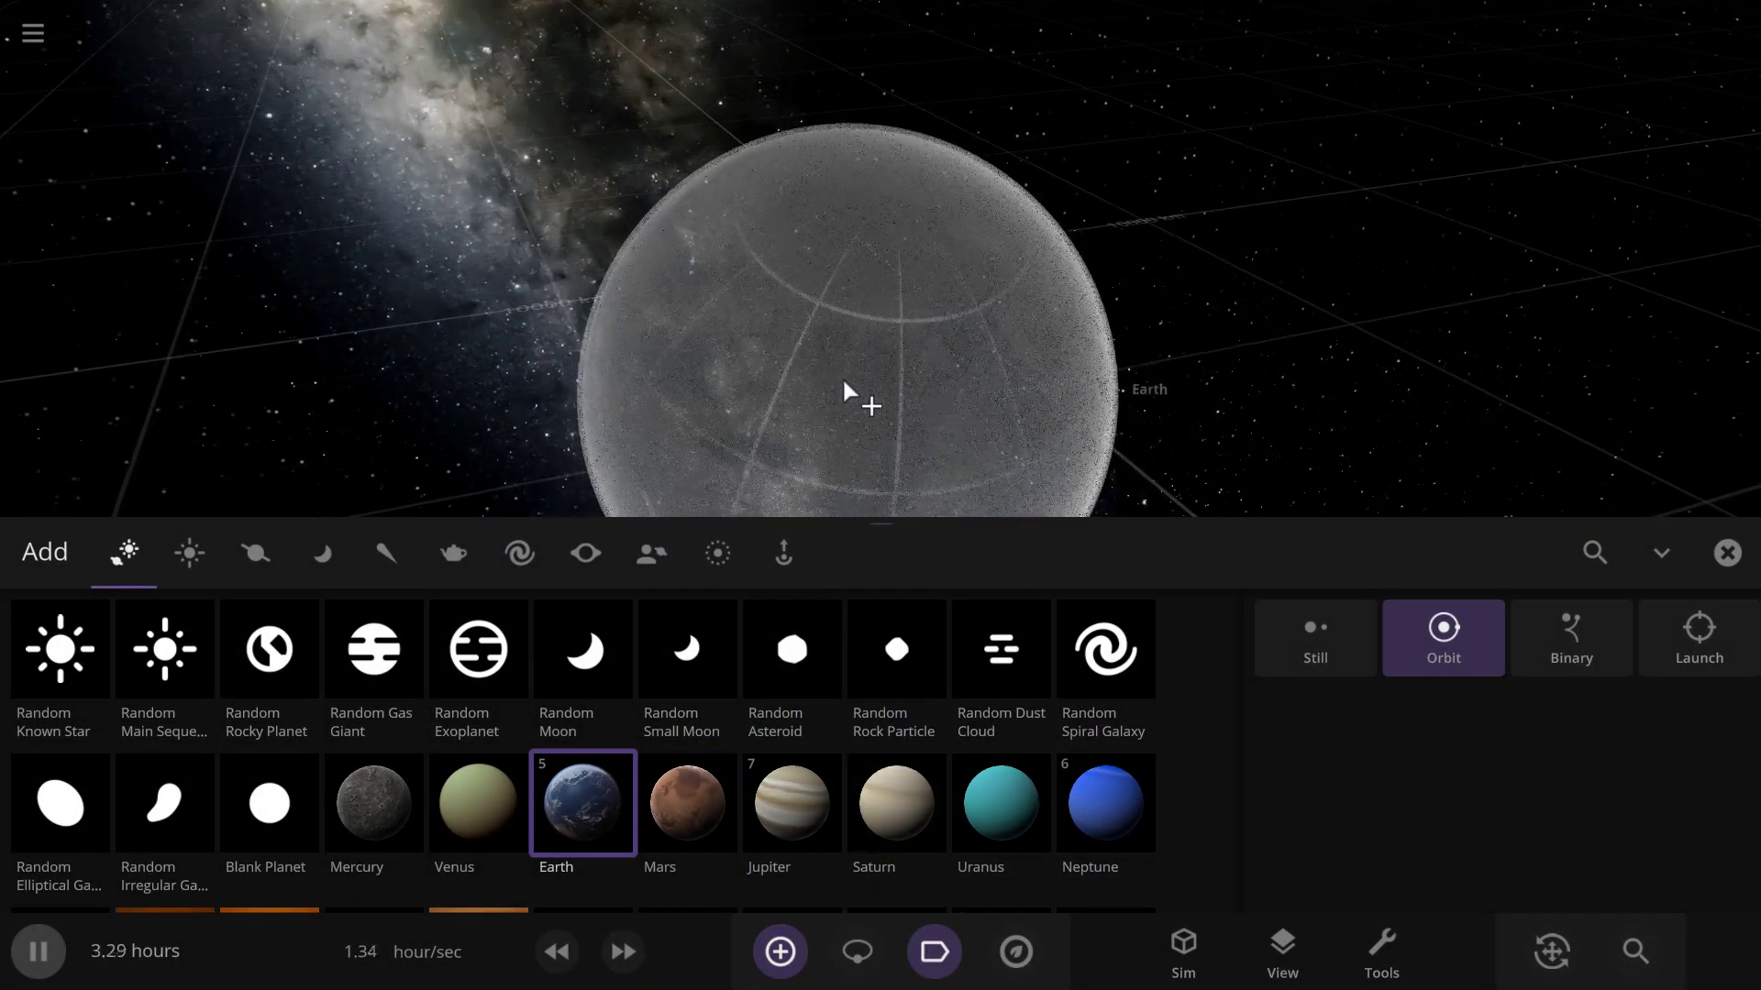
scroll(624, 798, "down", 3)
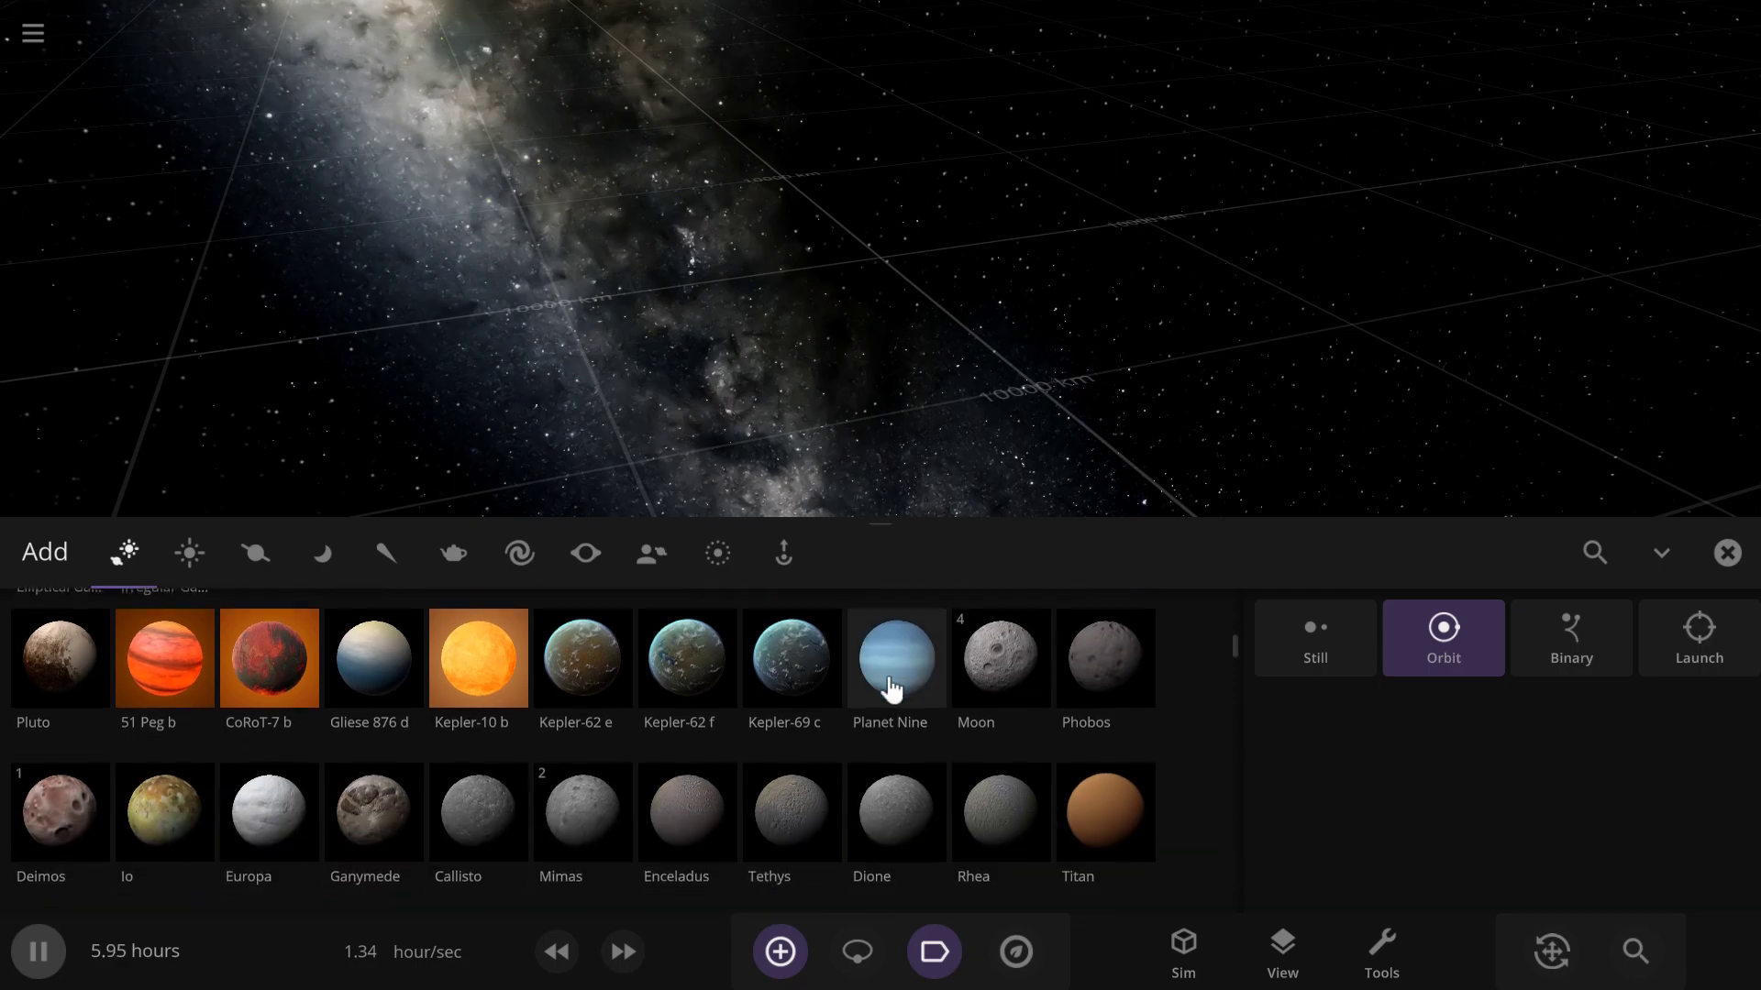
left_click(66, 686)
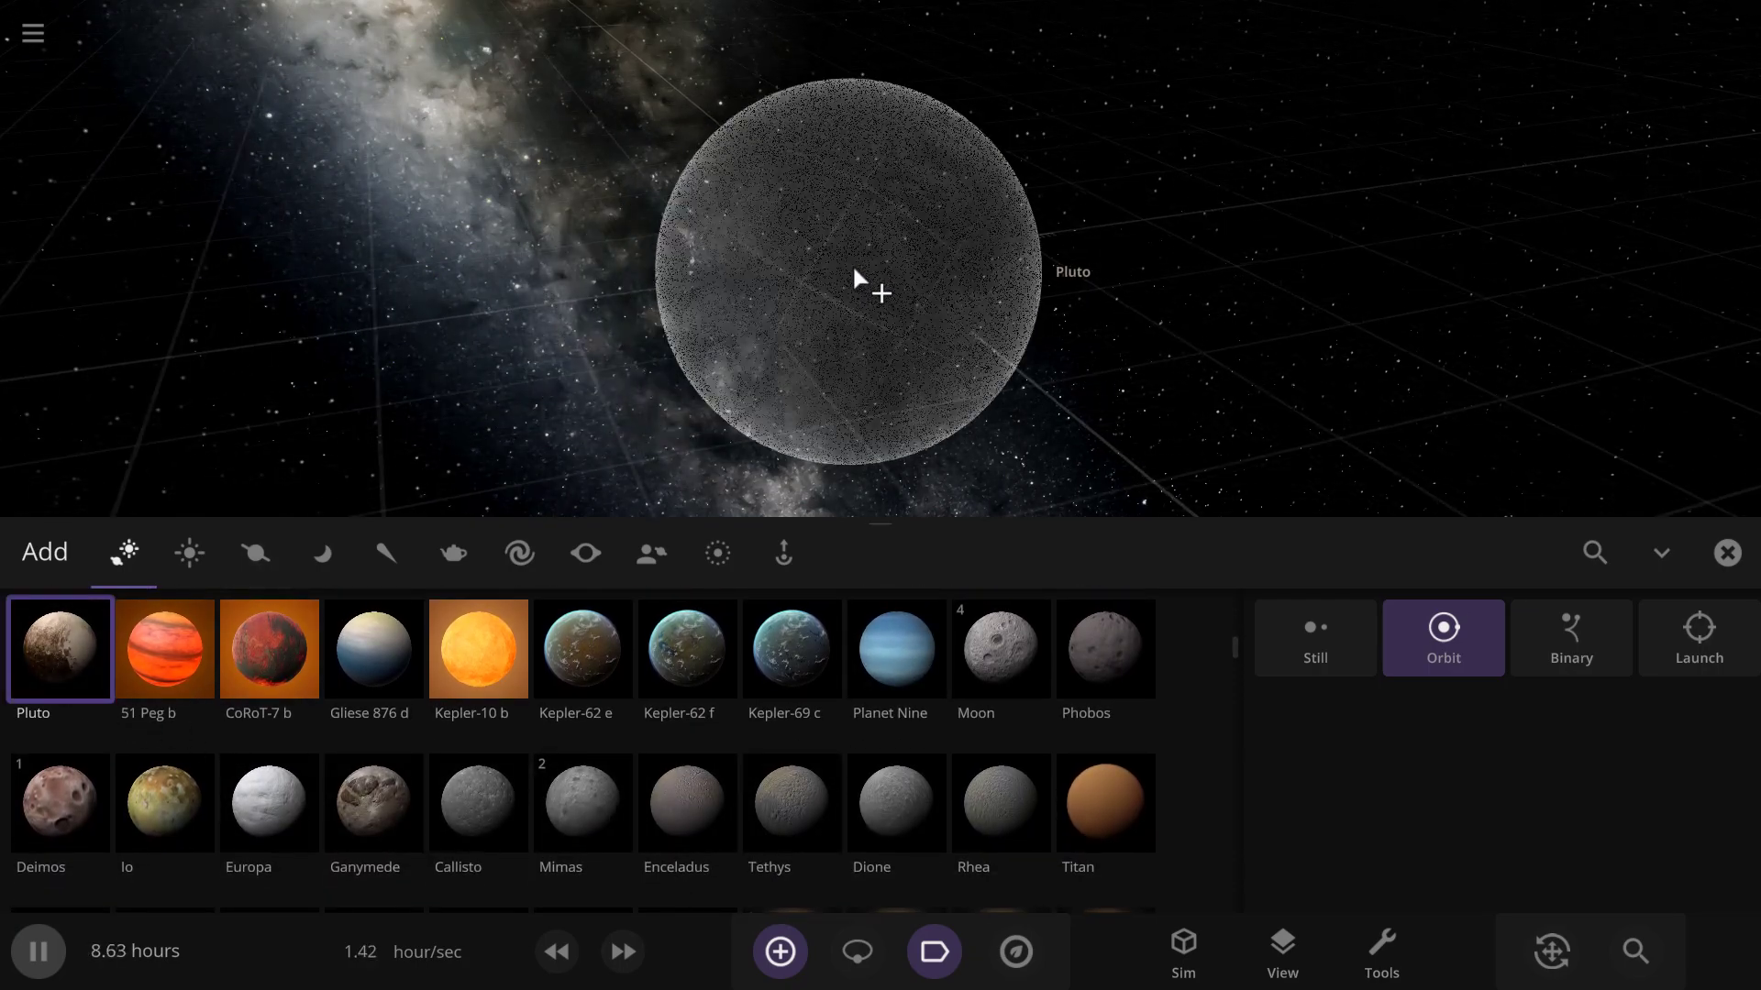
scroll(89, 631, "up", 1)
scroll(89, 631, "up", 1)
left_click(89, 631)
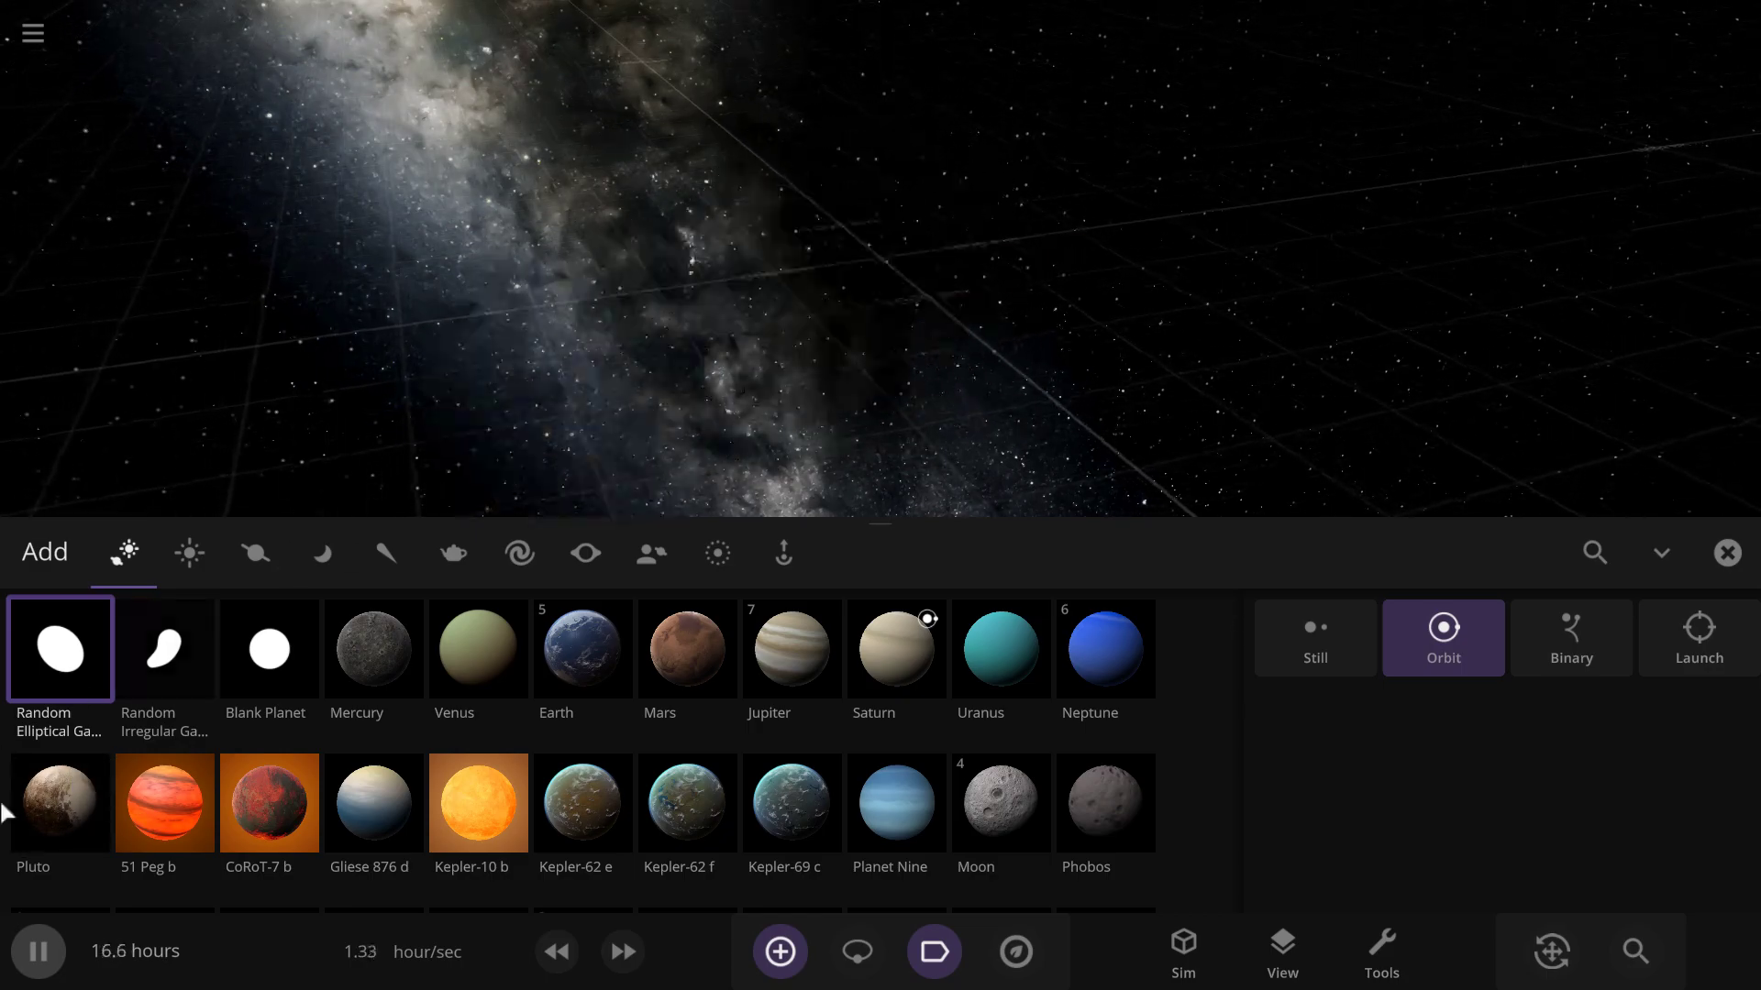
left_click_drag(89, 790, 886, 273)
scroll(883, 264, "down", 6)
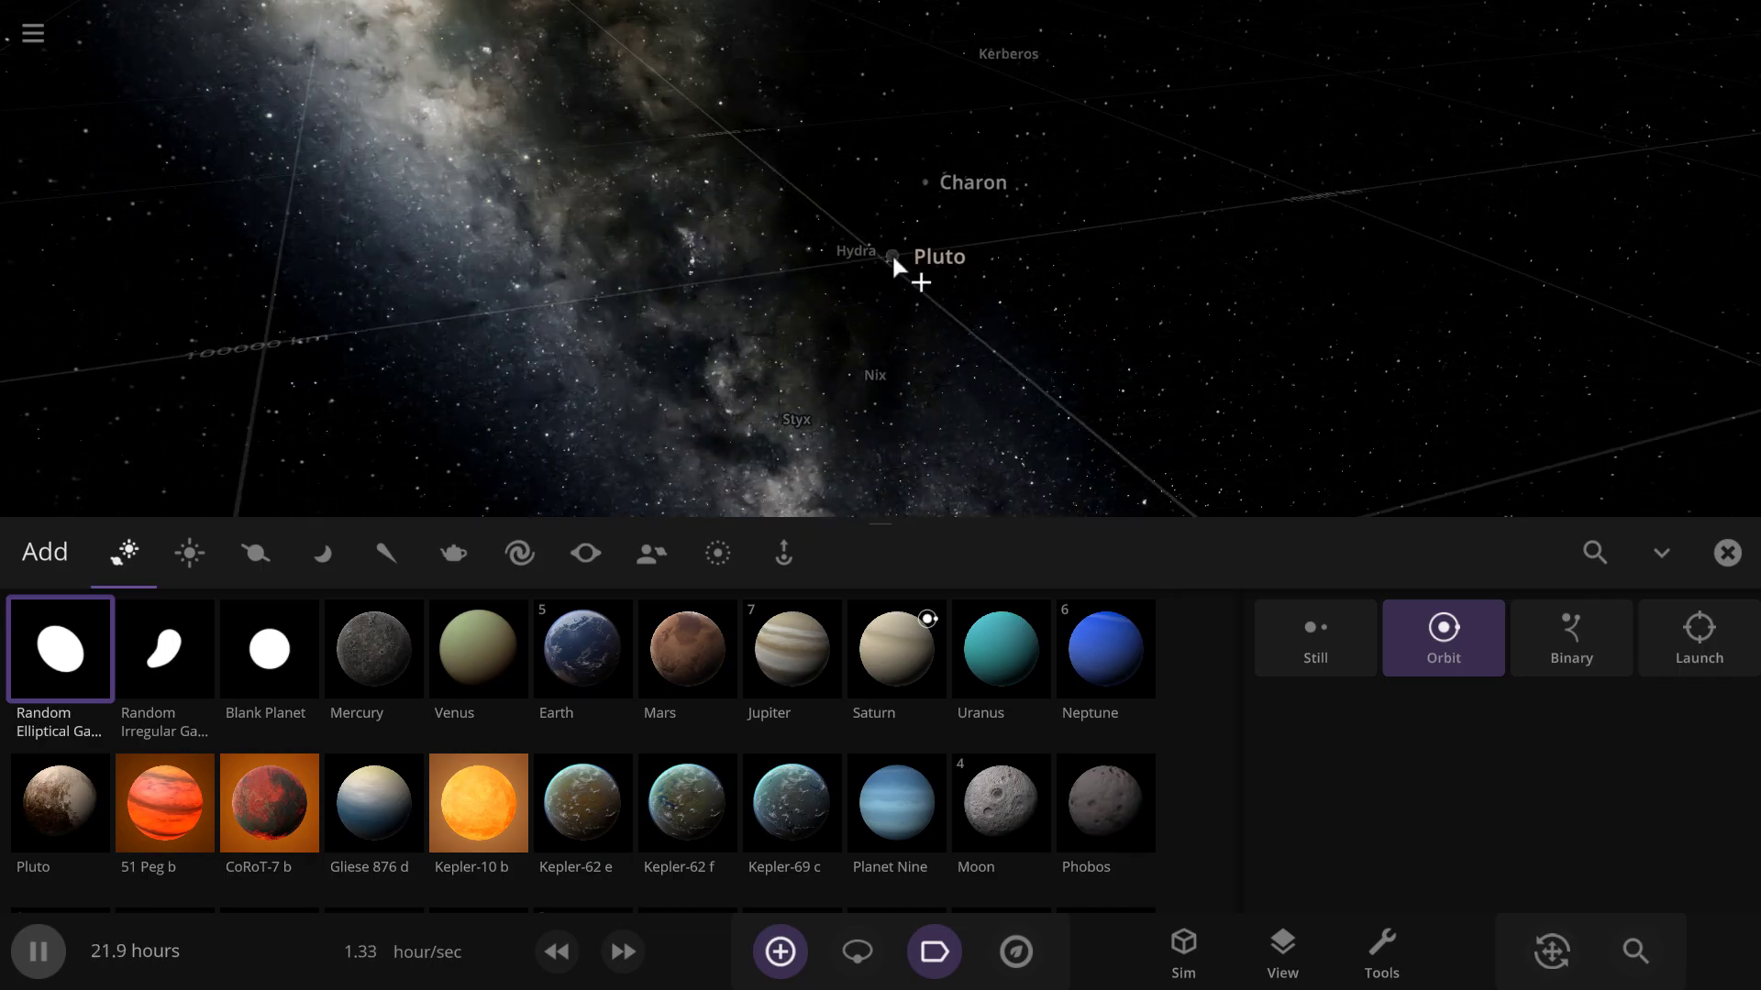
scroll(886, 260, "up", 9)
scroll(883, 261, "up", 5)
scroll(886, 260, "down", 5)
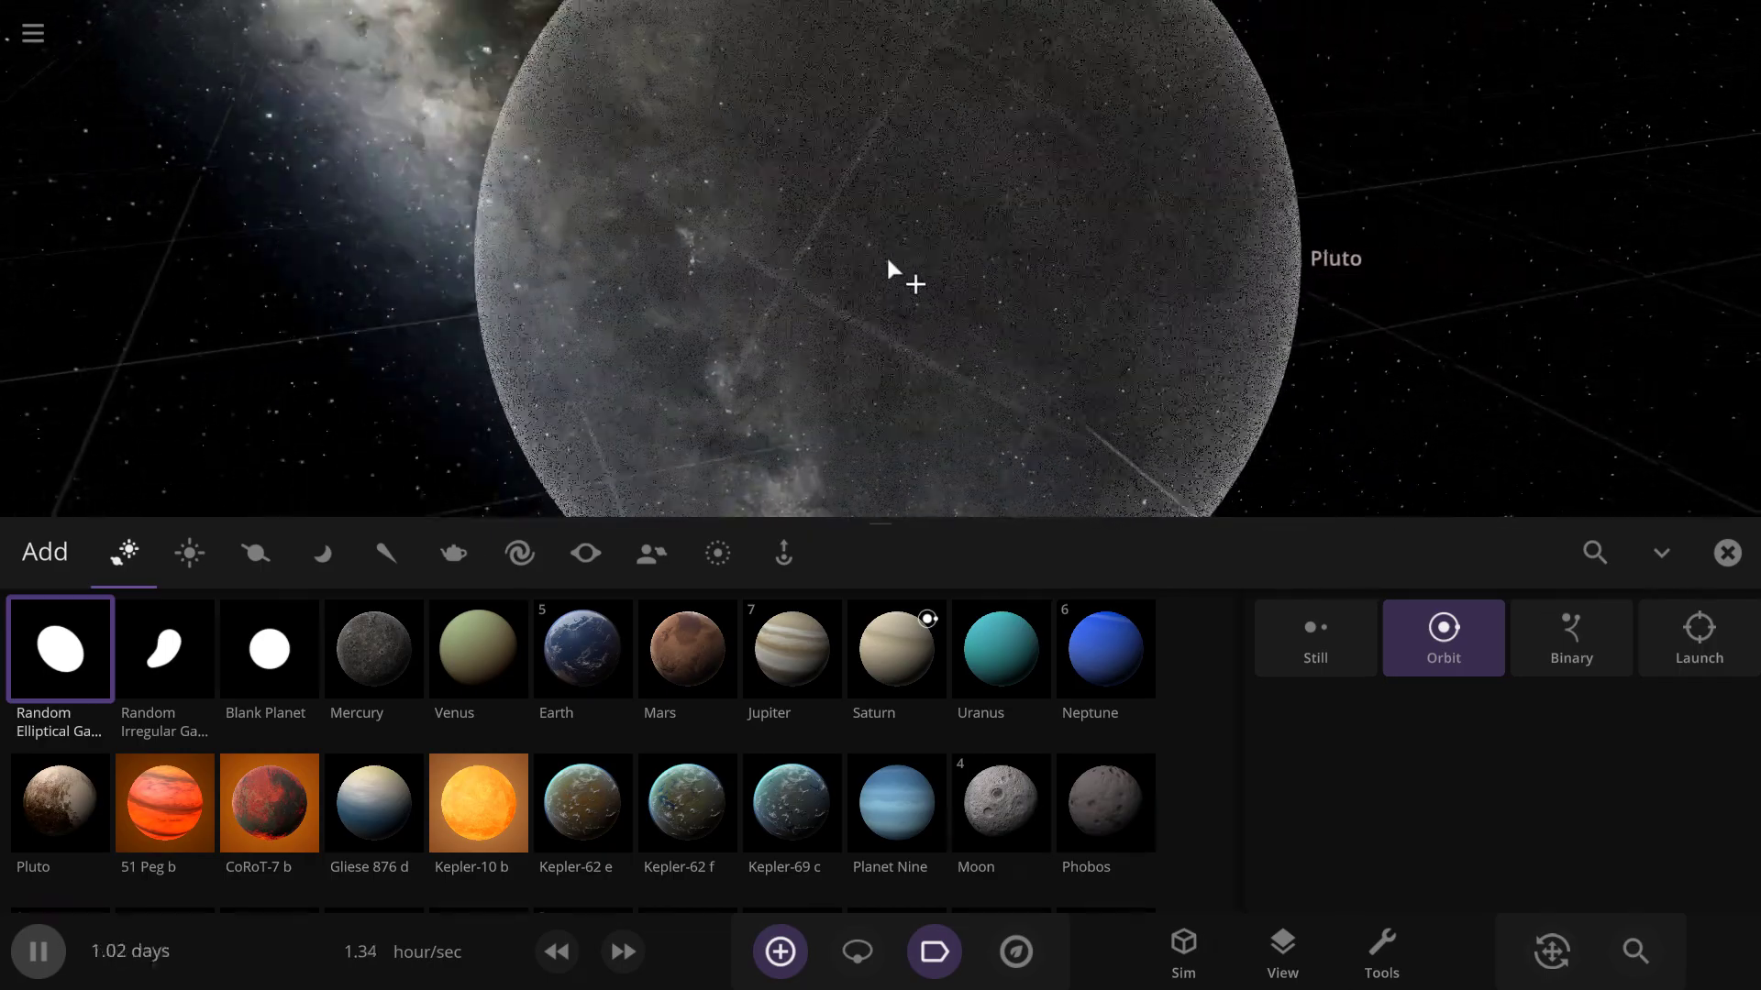
left_click(884, 261)
scroll(1174, 319, "down", 7)
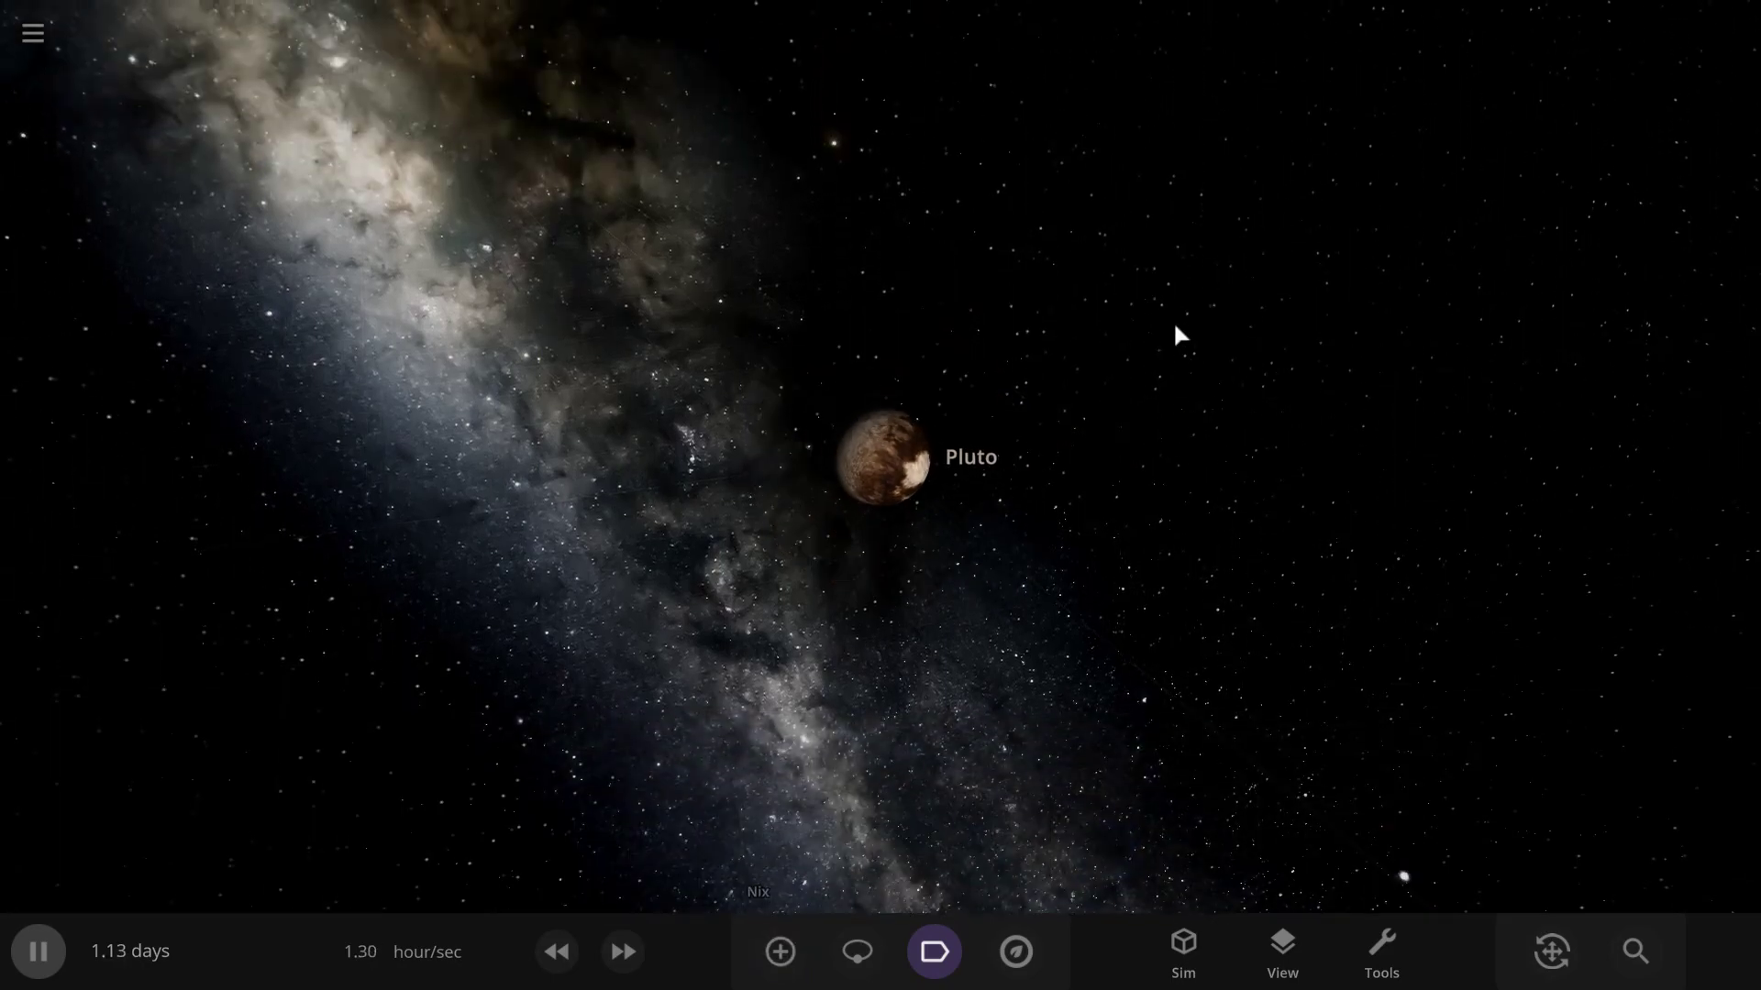
Show the orbit paths of Pluto's moons and pause the simulation
left_click(842, 976)
right_click_drag(1038, 456, 1333, 596)
scroll(826, 317, "down", 5)
scroll(742, 322, "up", 4)
scroll(1330, 598, "up", 3)
key("space")
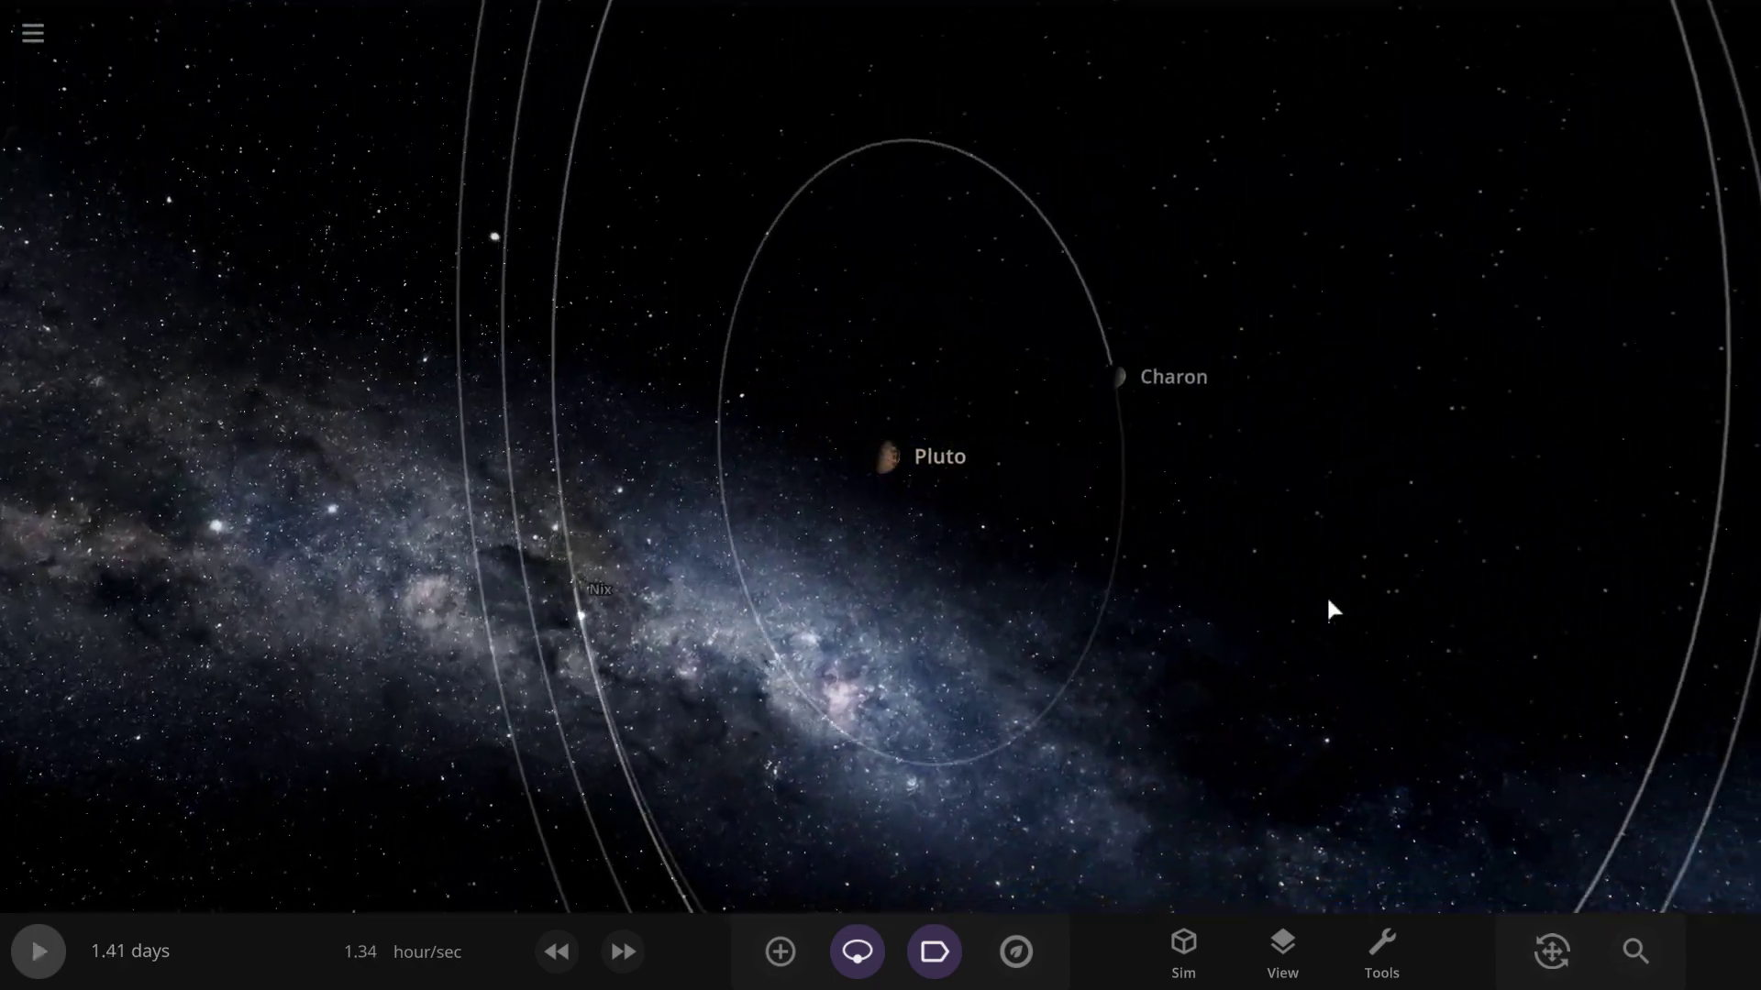
Replace Pluto with Earth at the centre of the moon system
left_click(886, 459)
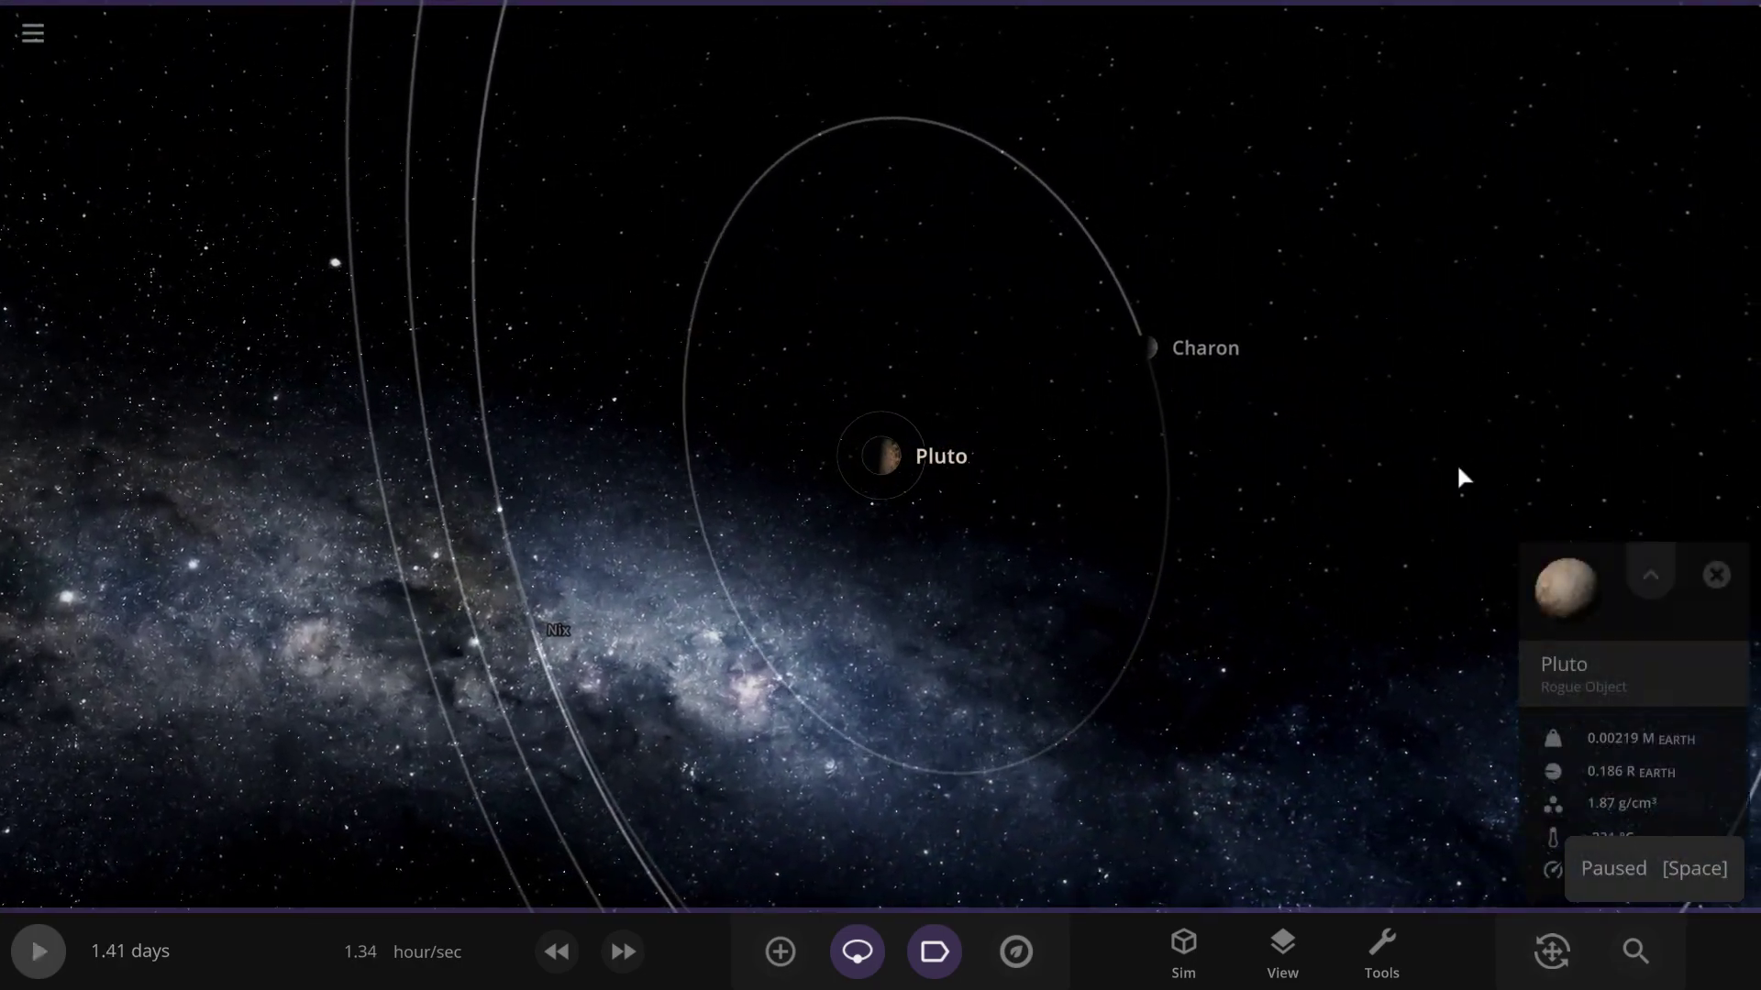
left_click(1651, 575)
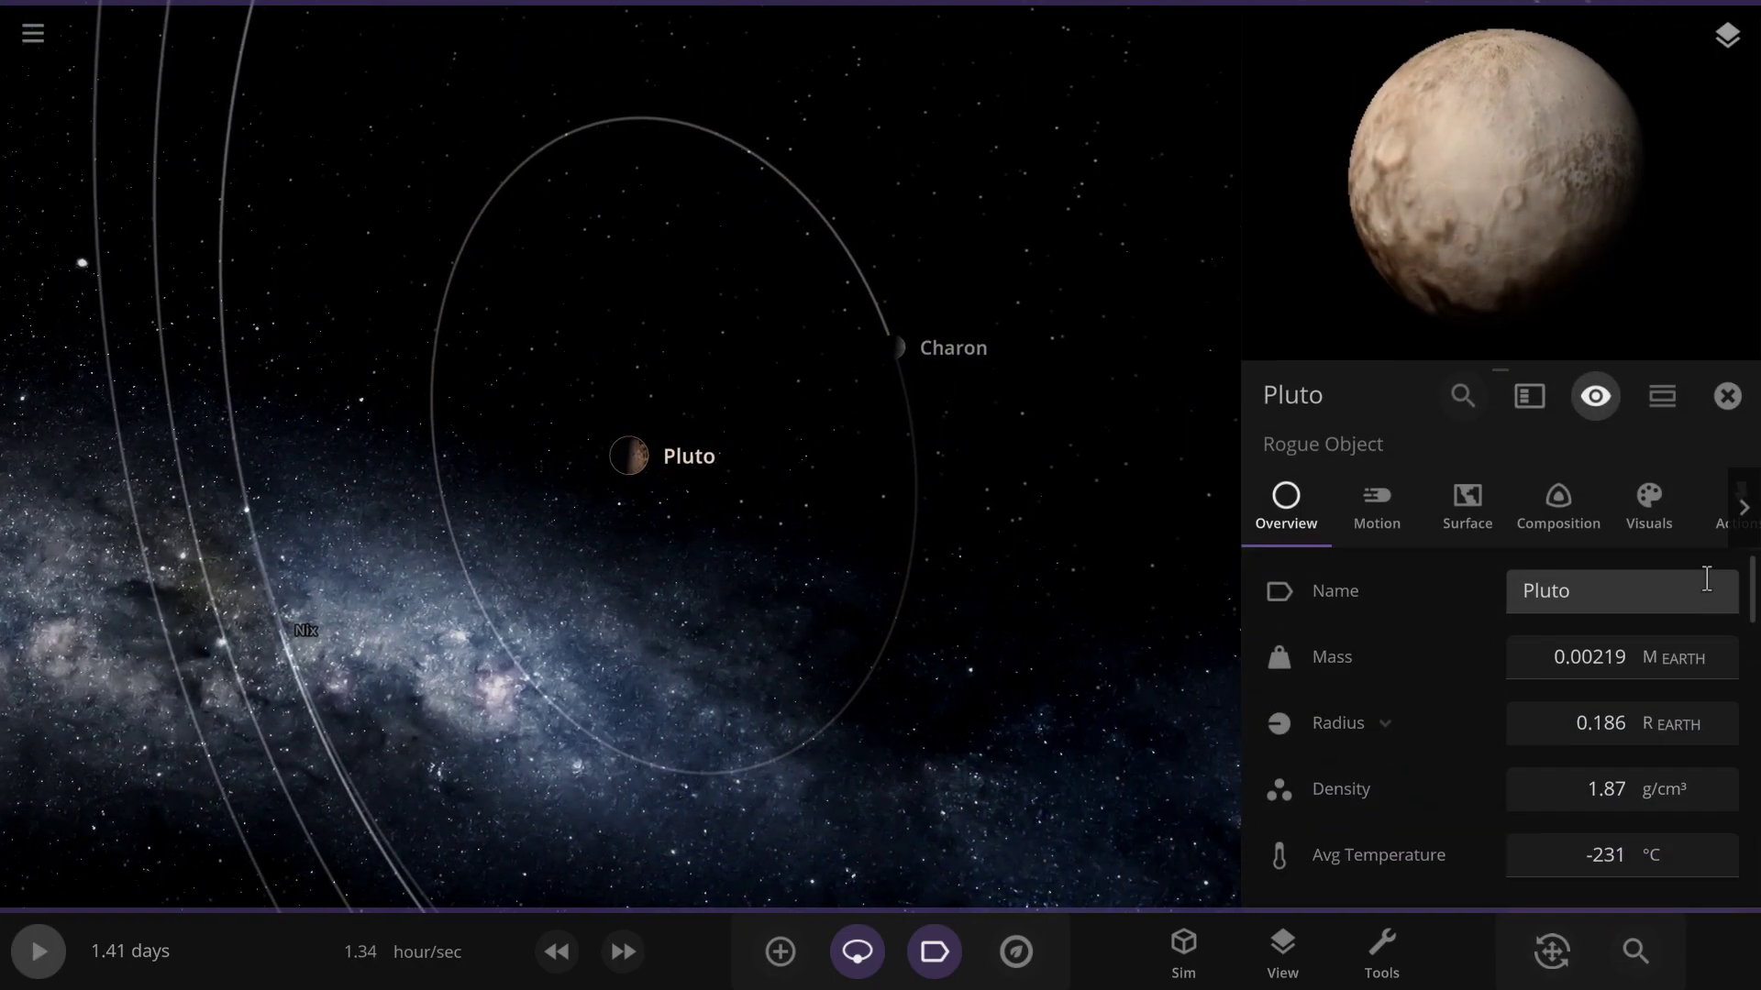
left_click(1717, 518)
left_click(1341, 761)
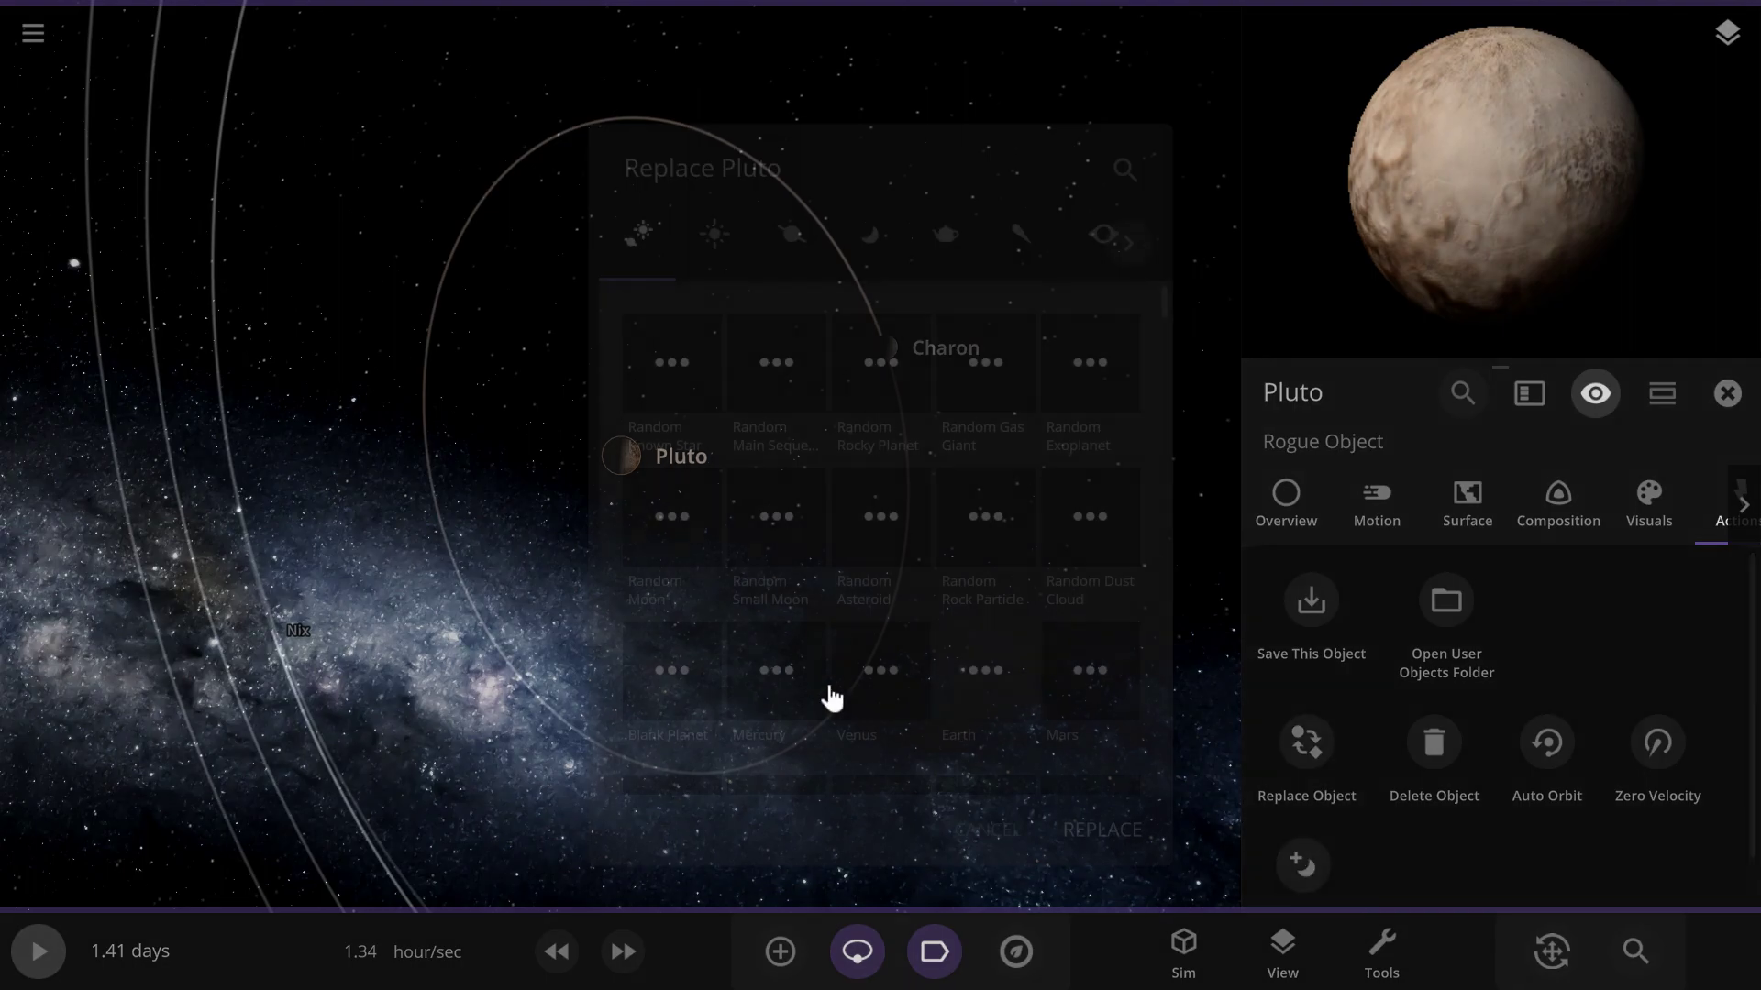
left_click(986, 678)
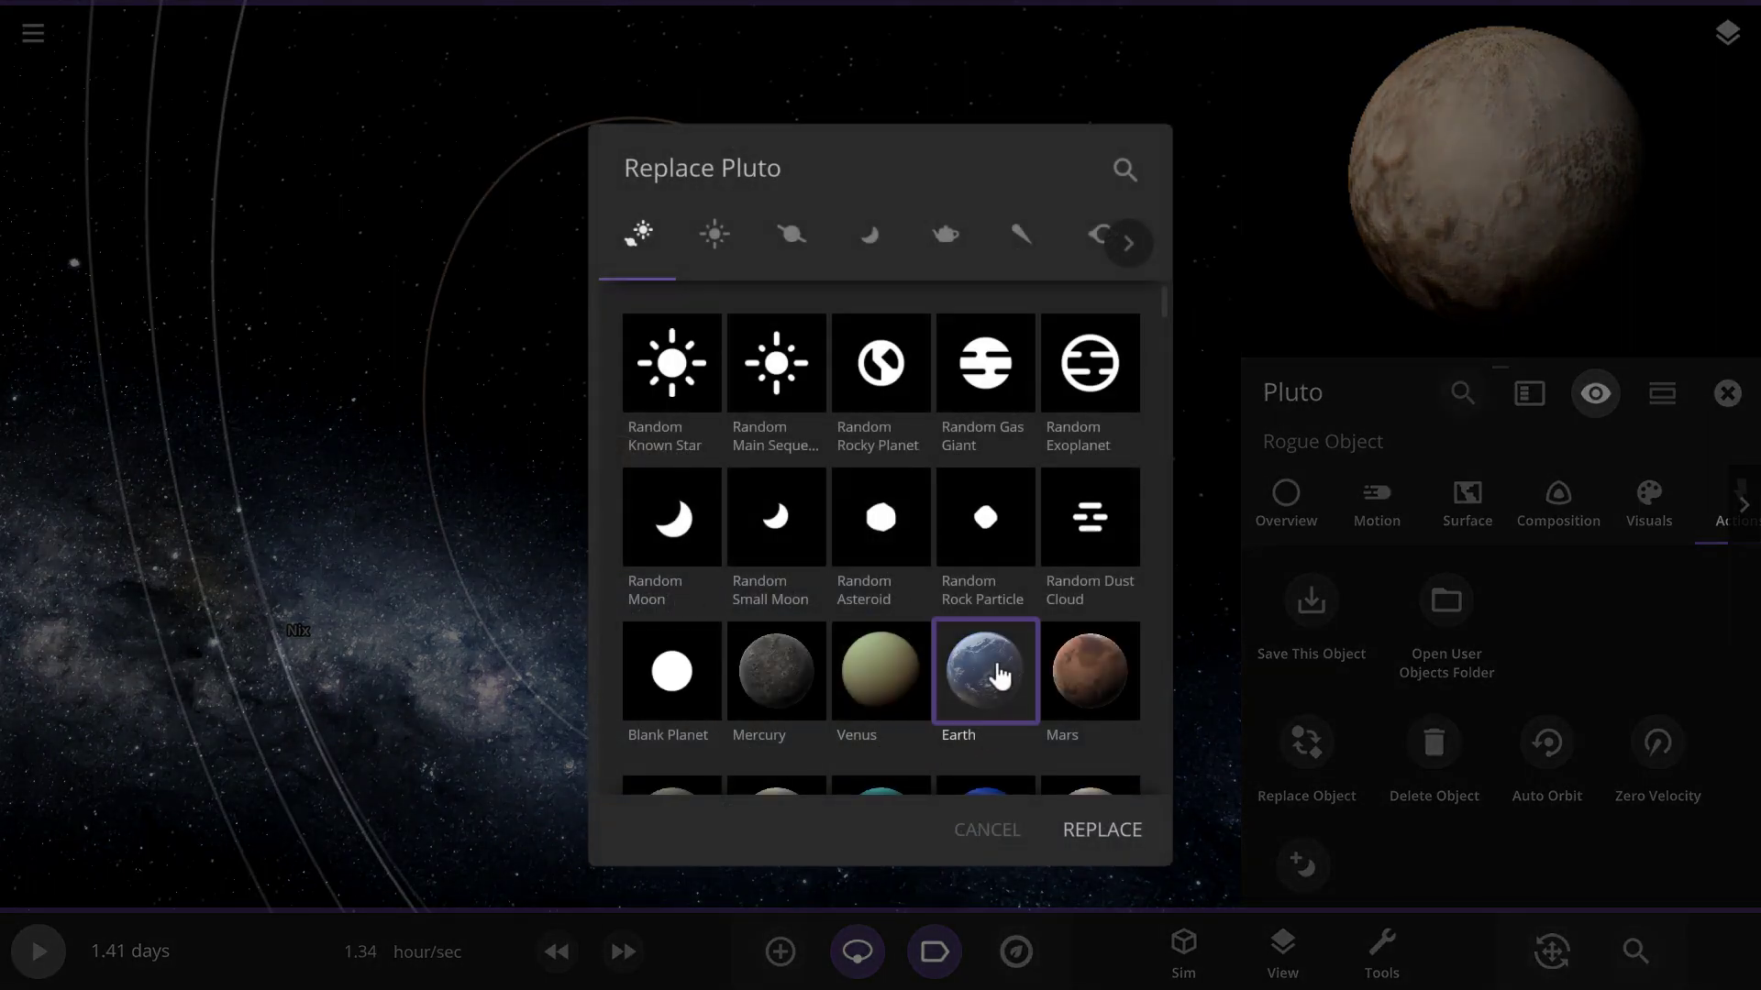
left_click(1101, 830)
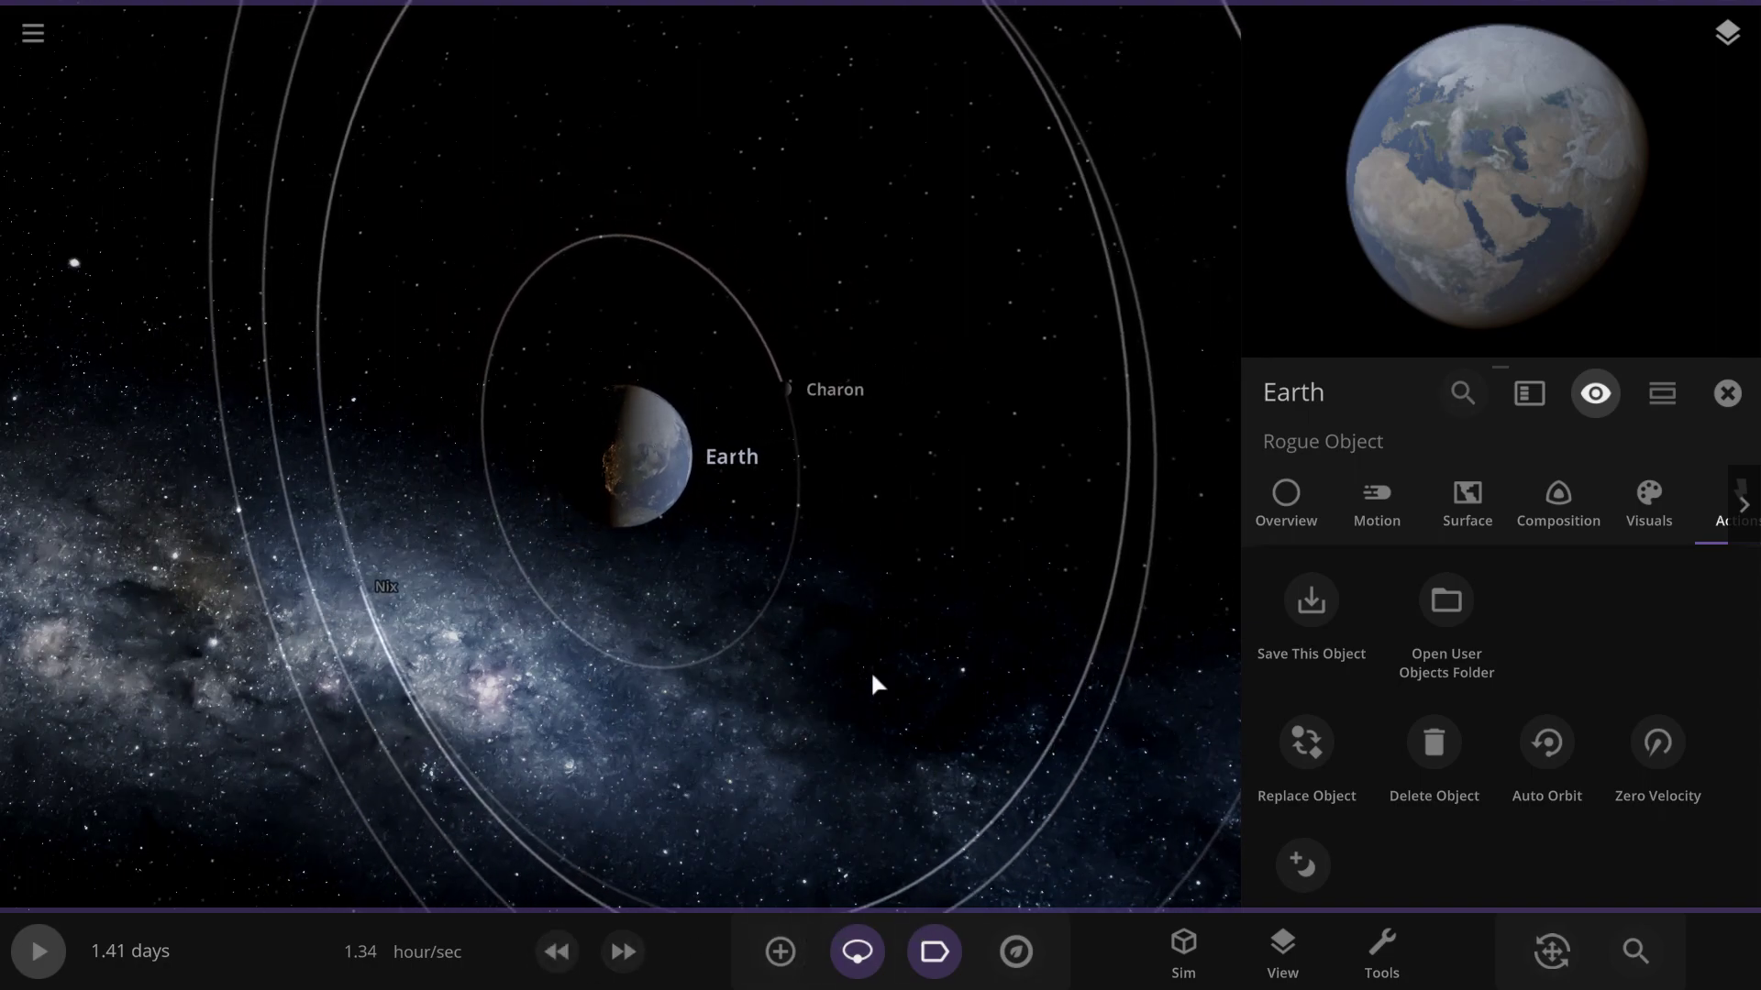
Select the five moons Charon, Styx, Nix, Kerberos and Hydra together, leaving Earth out of the selection
scroll(873, 677, "down", 5)
scroll(675, 601, "up", 3)
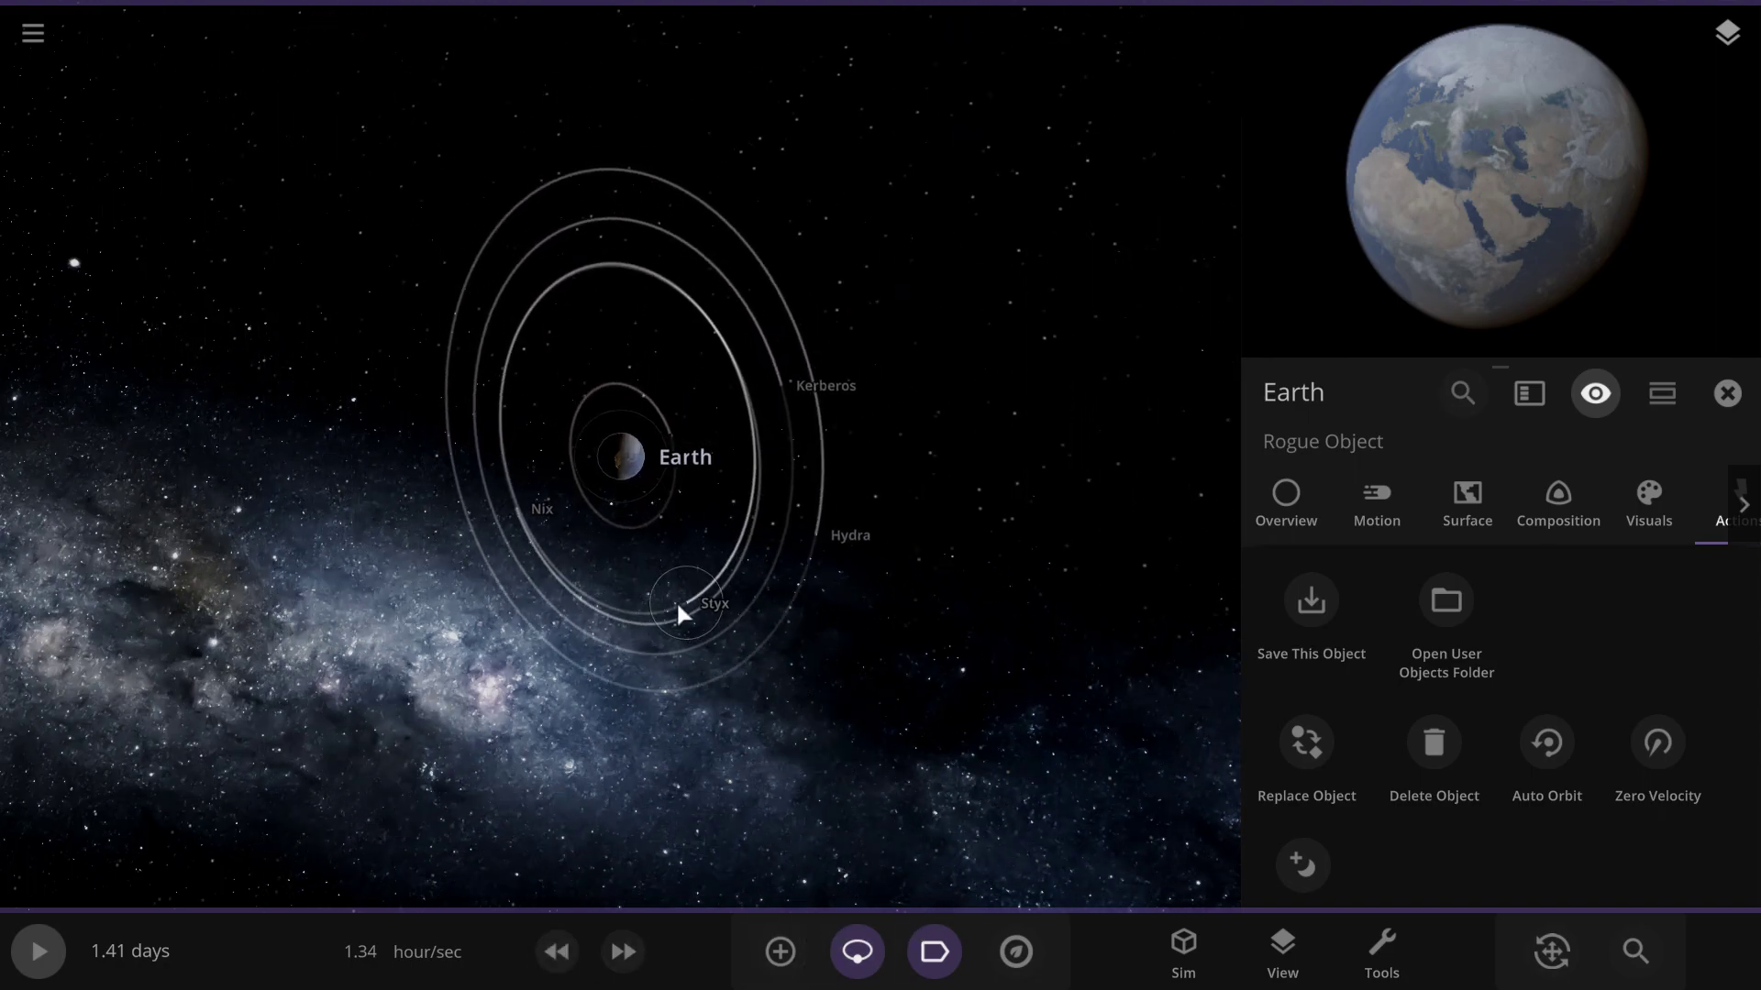
left_click_drag(1078, 787, 174, 80)
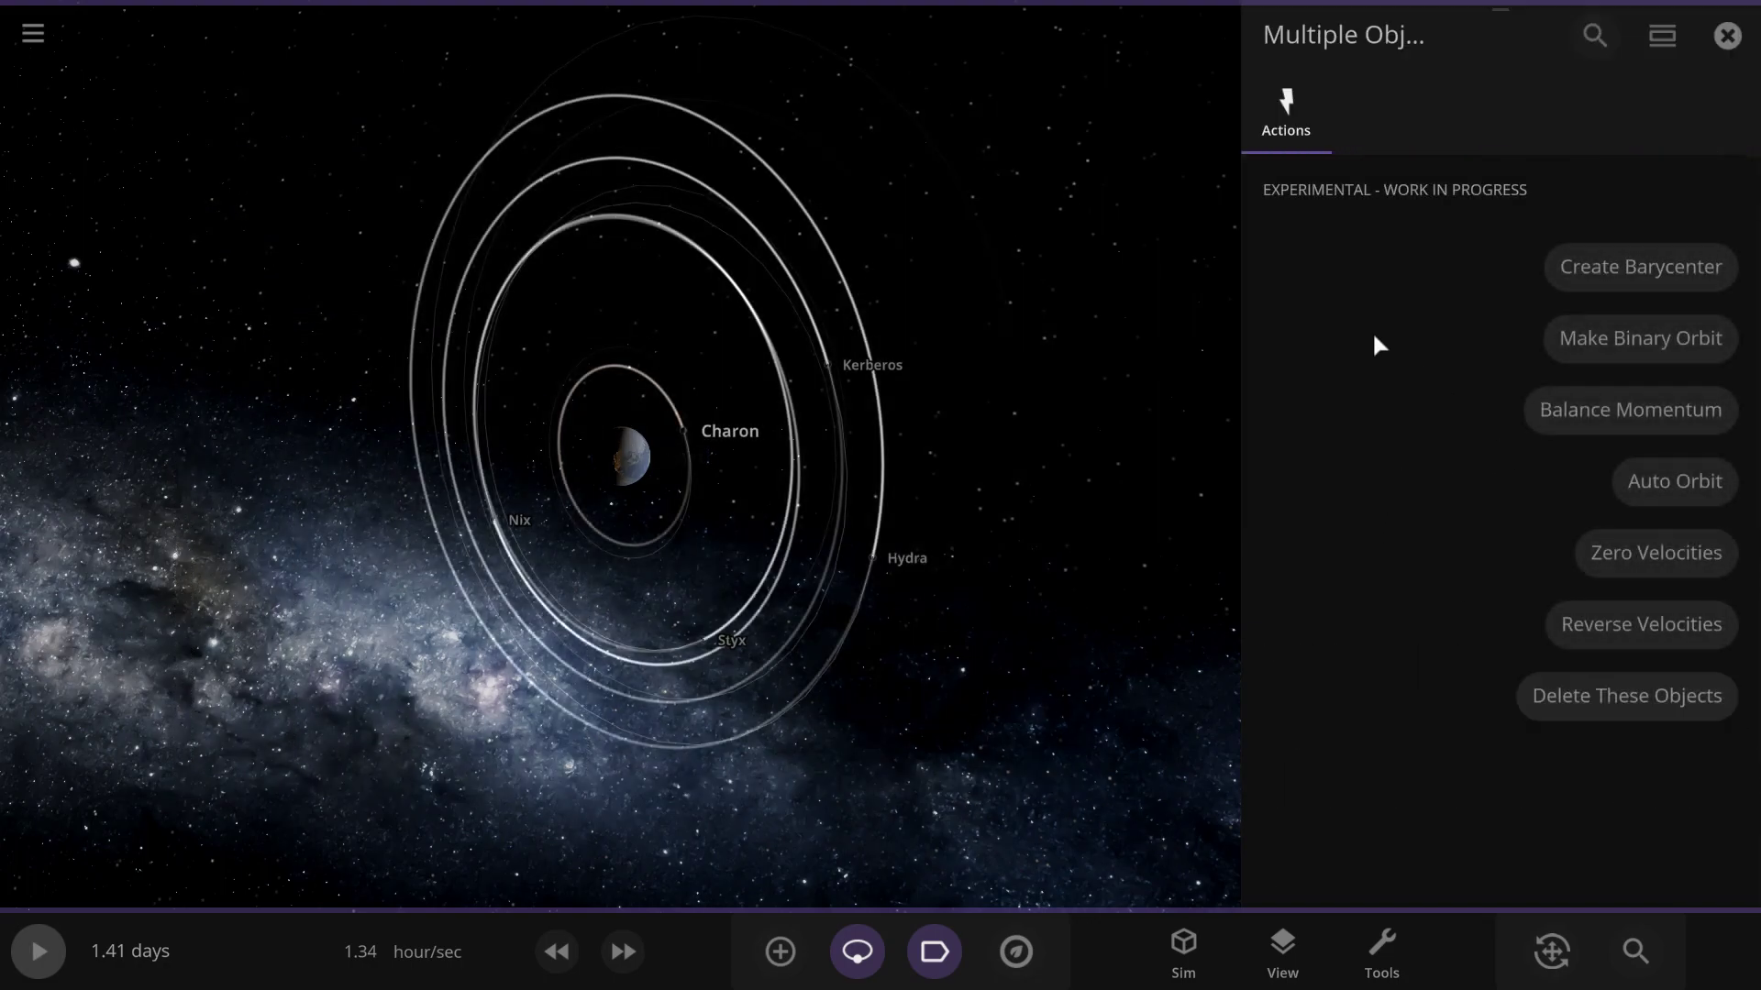
left_click(1277, 200)
left_click(1222, 240)
left_click_drag(1367, 760, 529, 99)
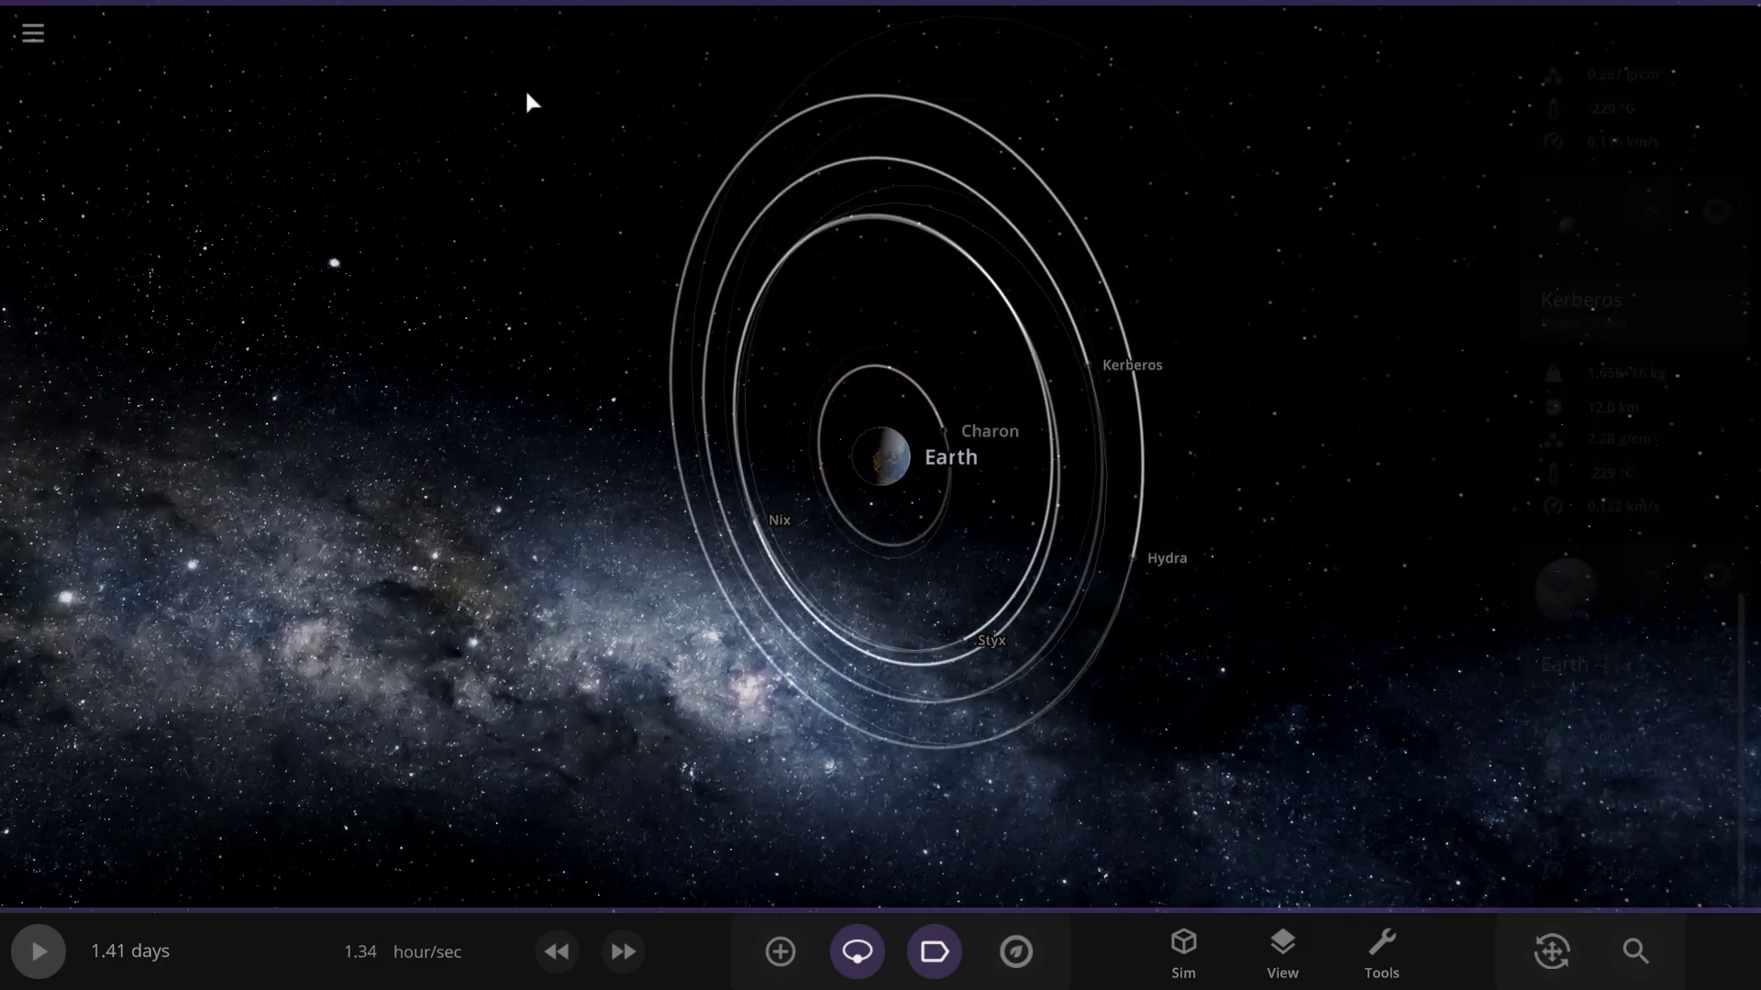
left_click(1706, 578)
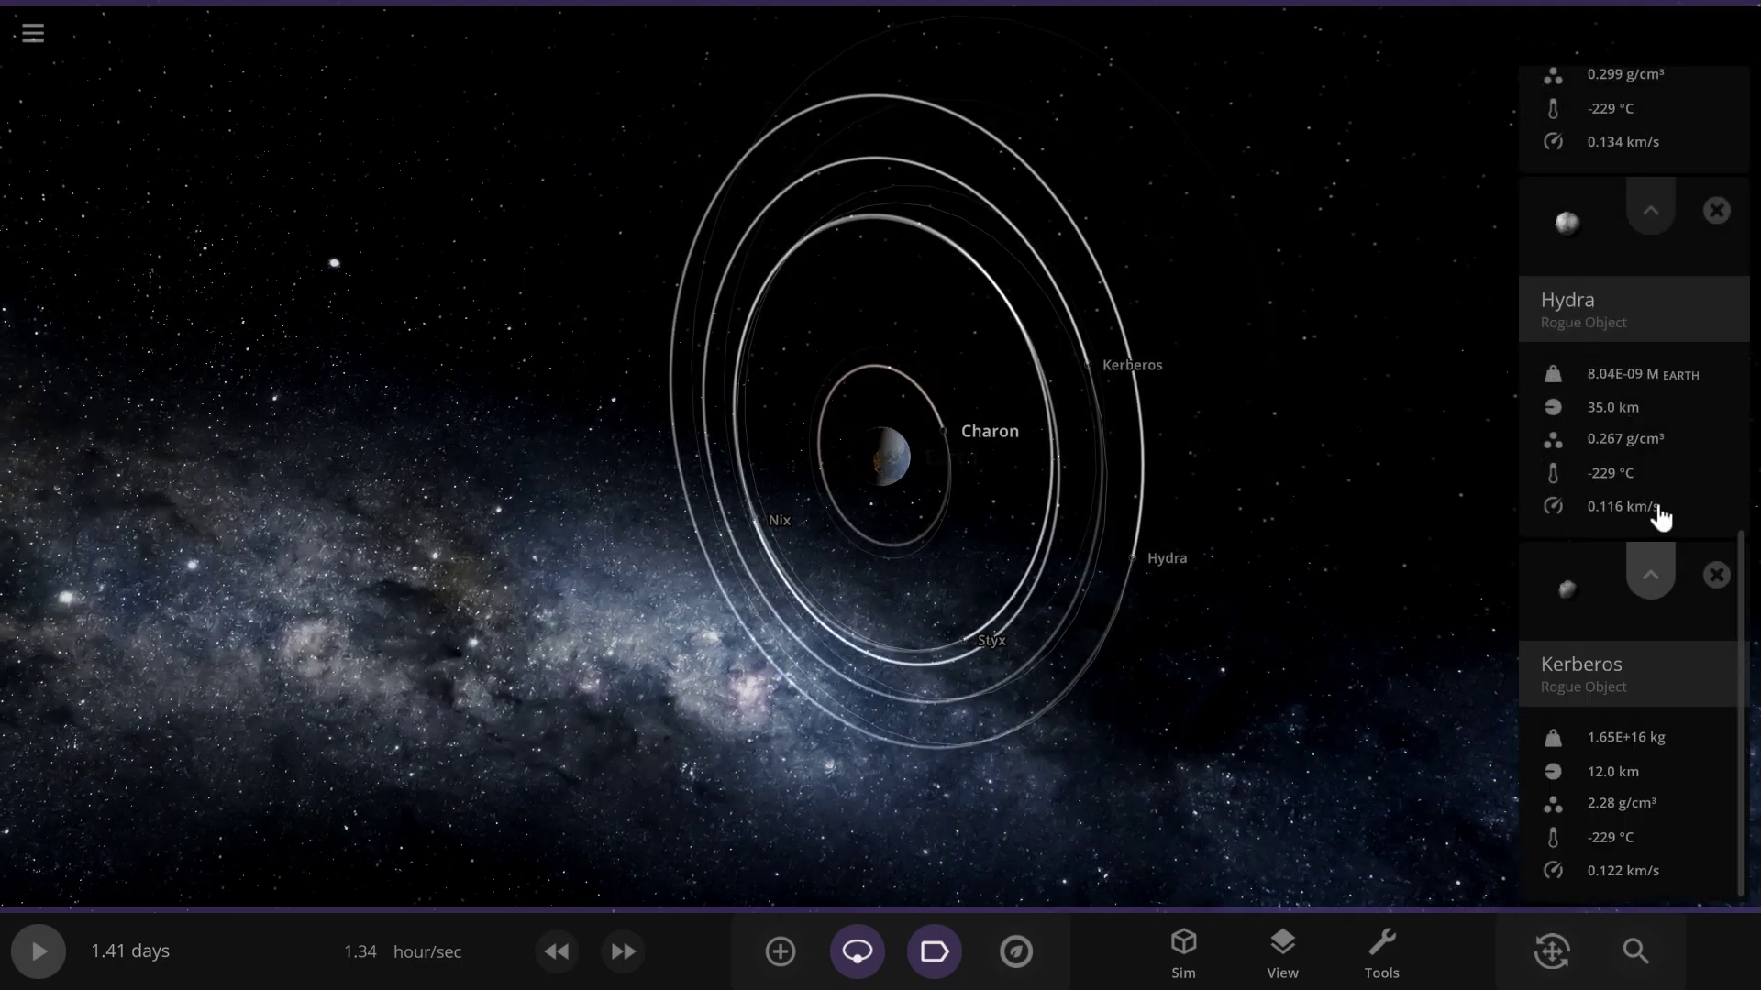
Apply Auto Orbit to the selected moons and clear the selection
left_click(1619, 573)
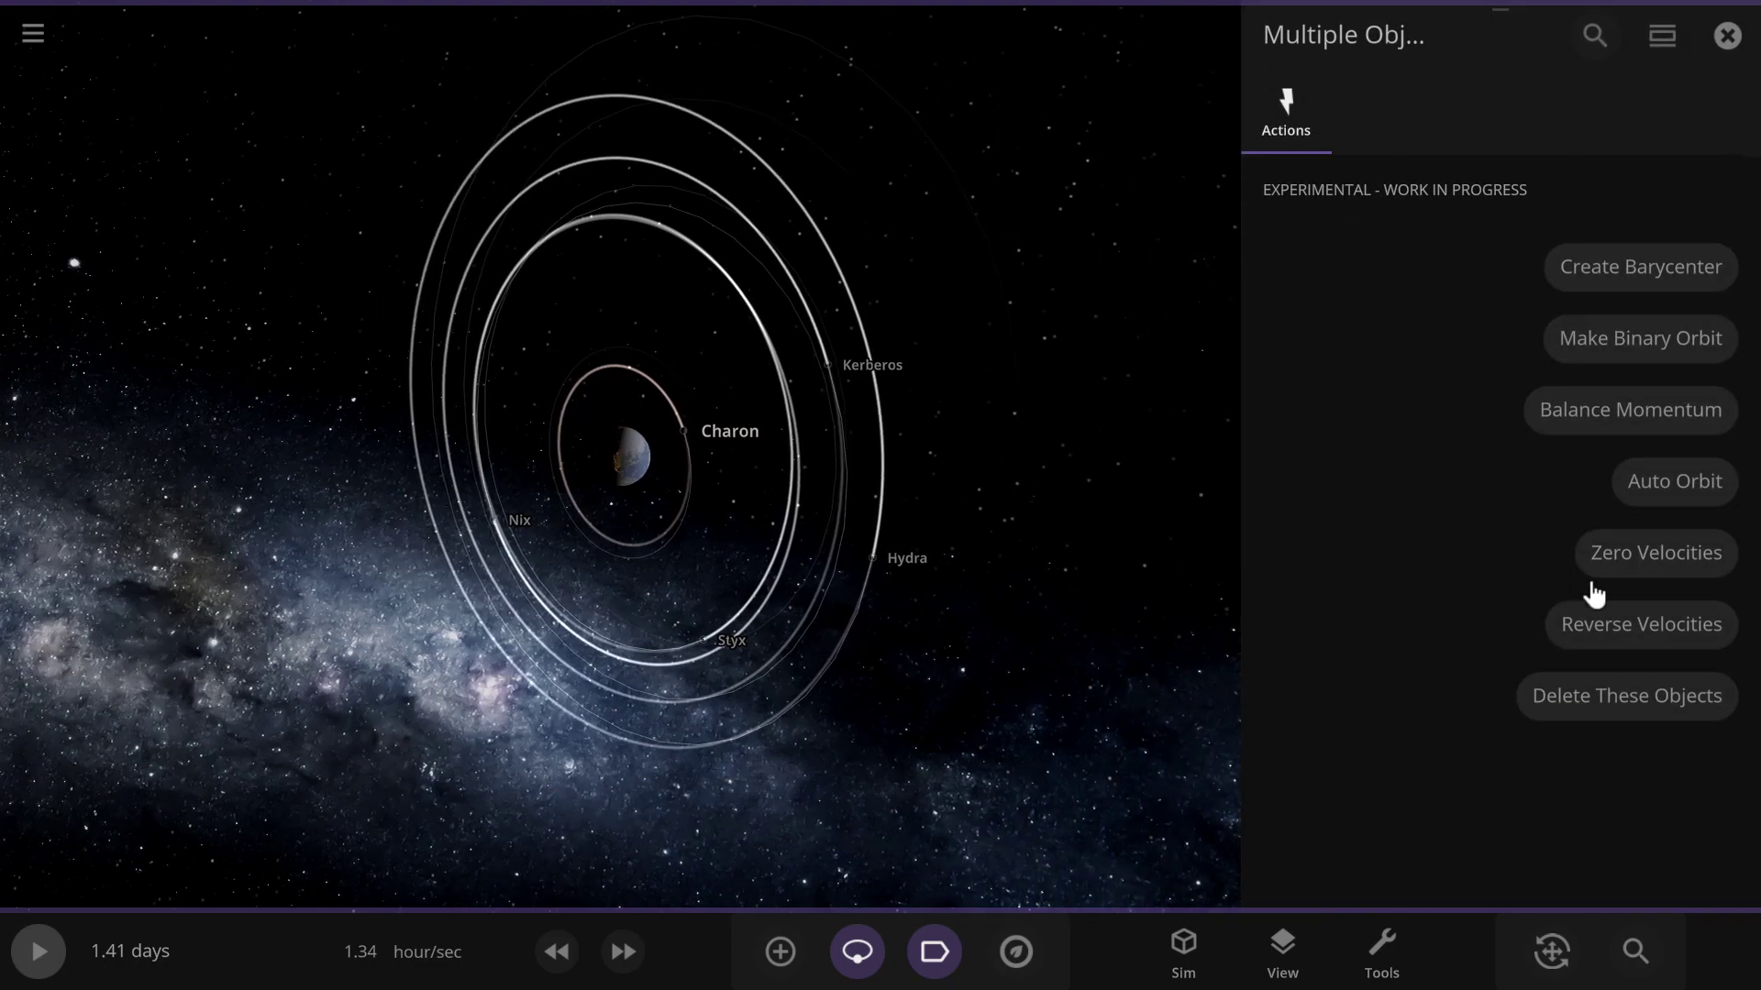
left_click(1629, 488)
left_click_drag(642, 653, 876, 607)
left_click(876, 607)
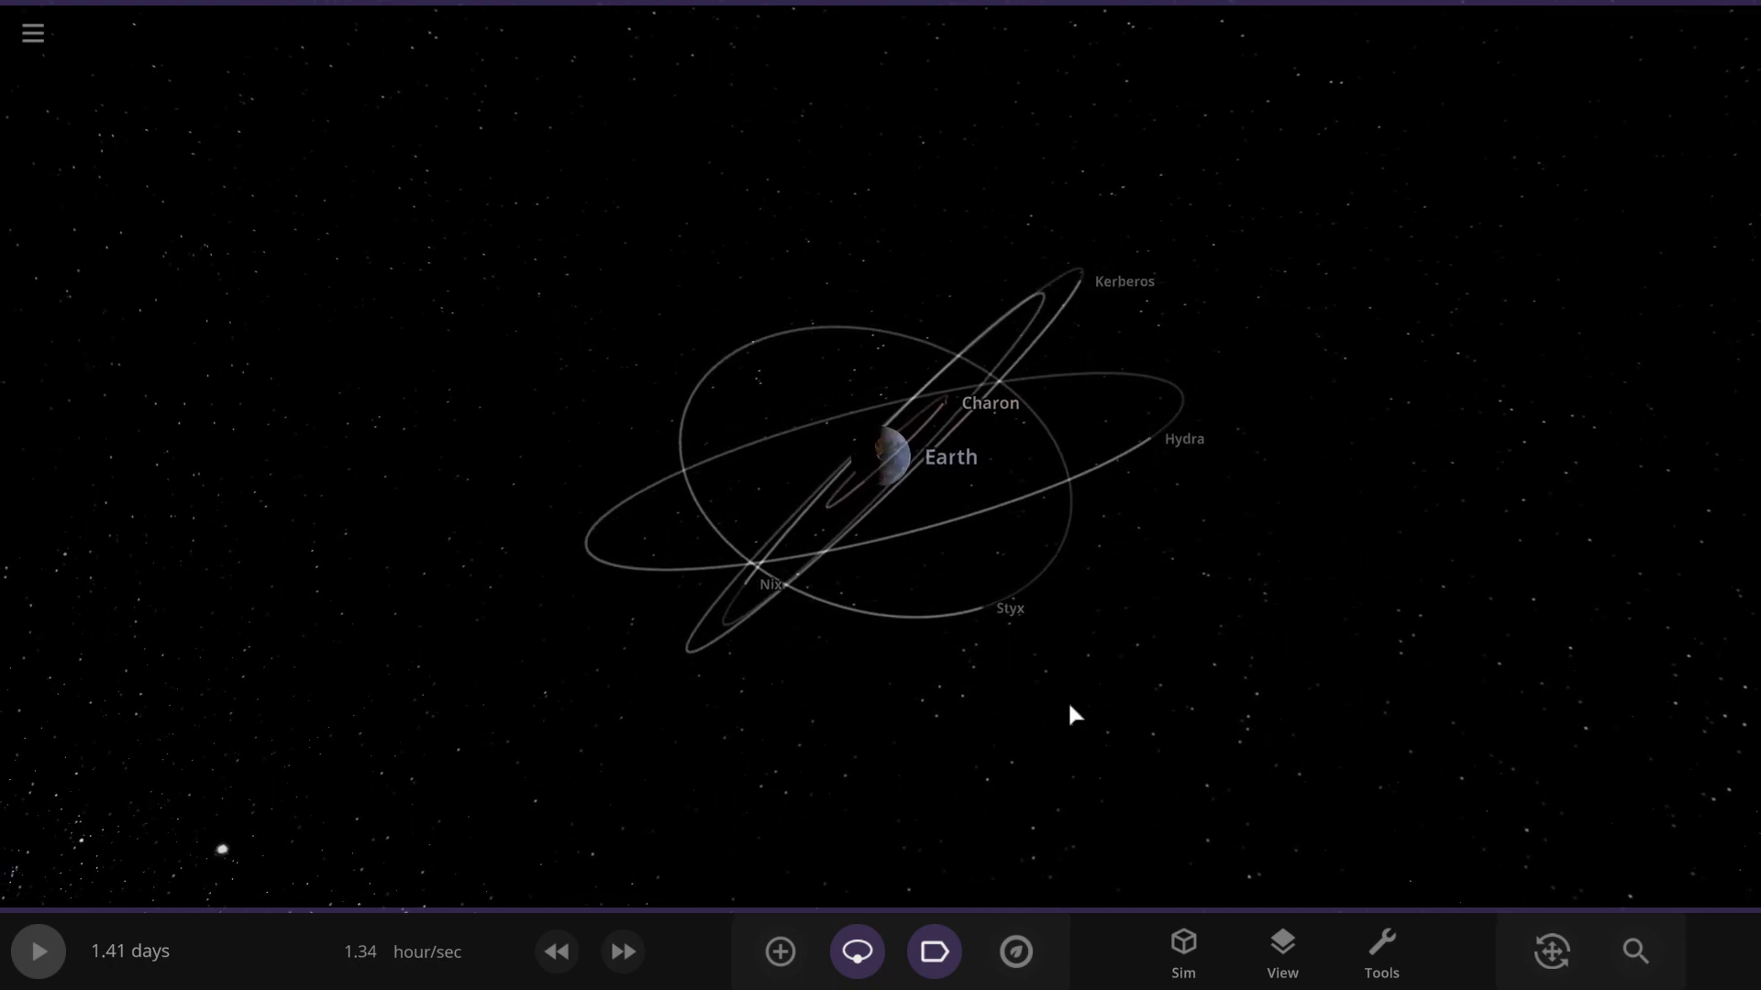
Run the simulation and examine how the moons move around Earth on their recalculated orbits
left_click_drag(1067, 702, 1191, 602)
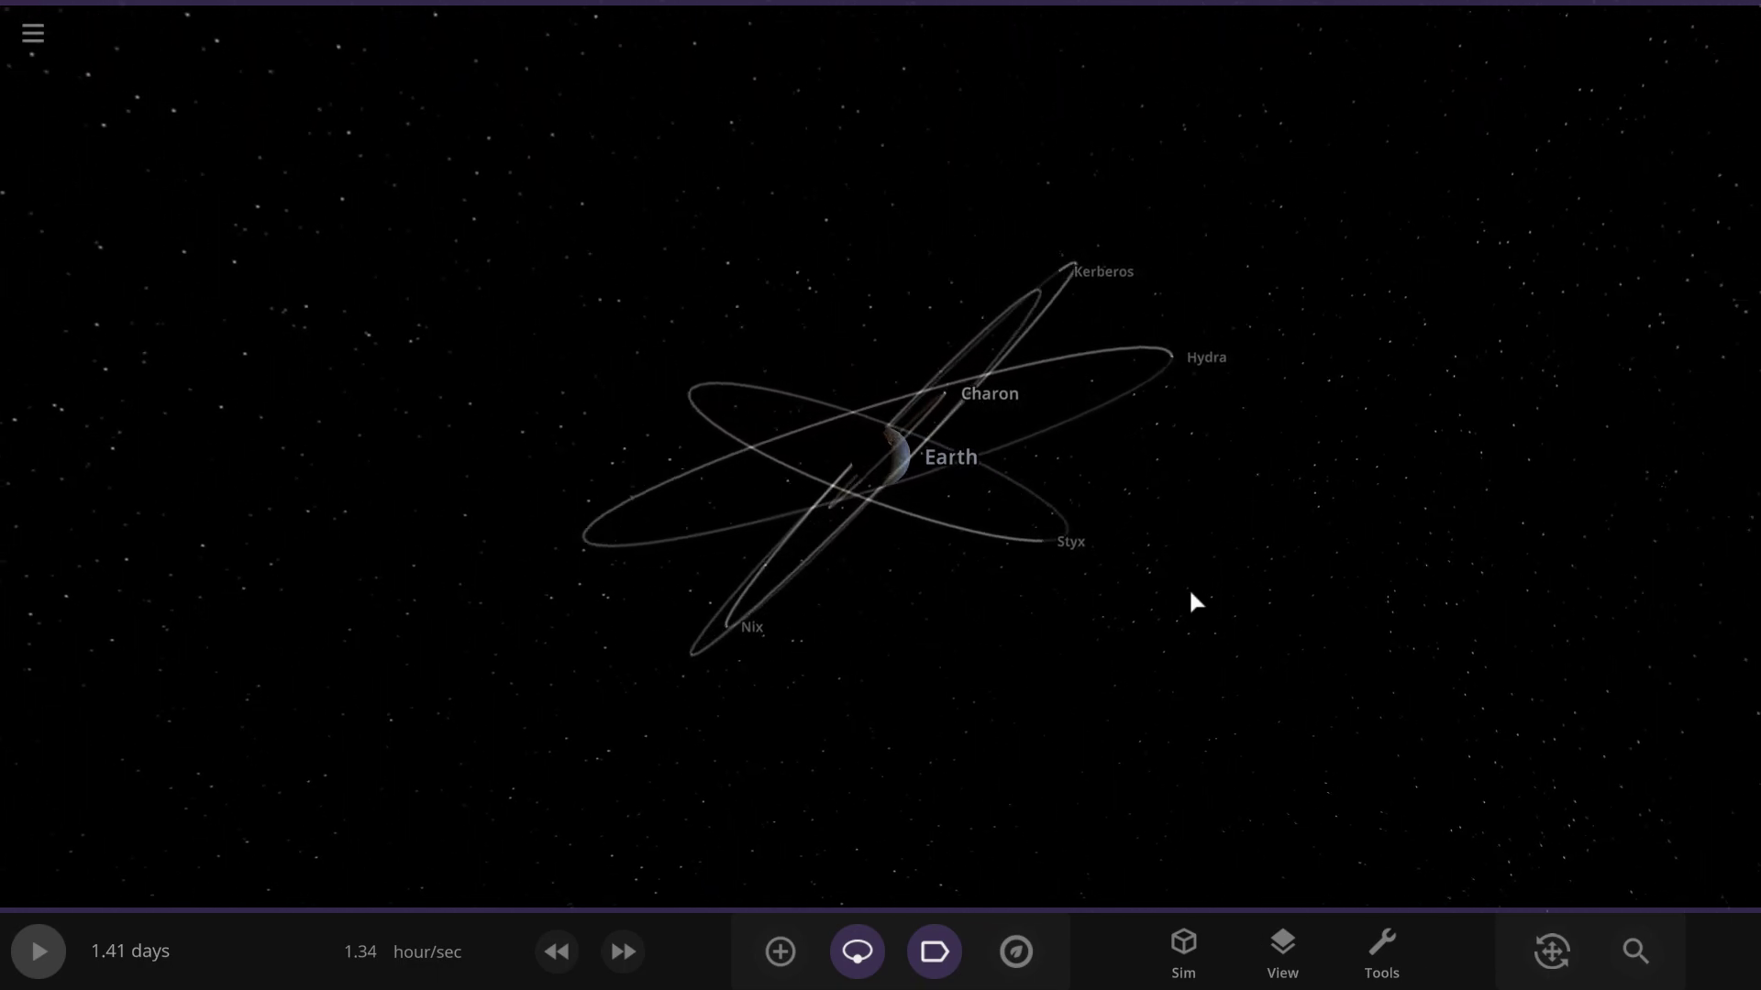
scroll(665, 572, "up", 5)
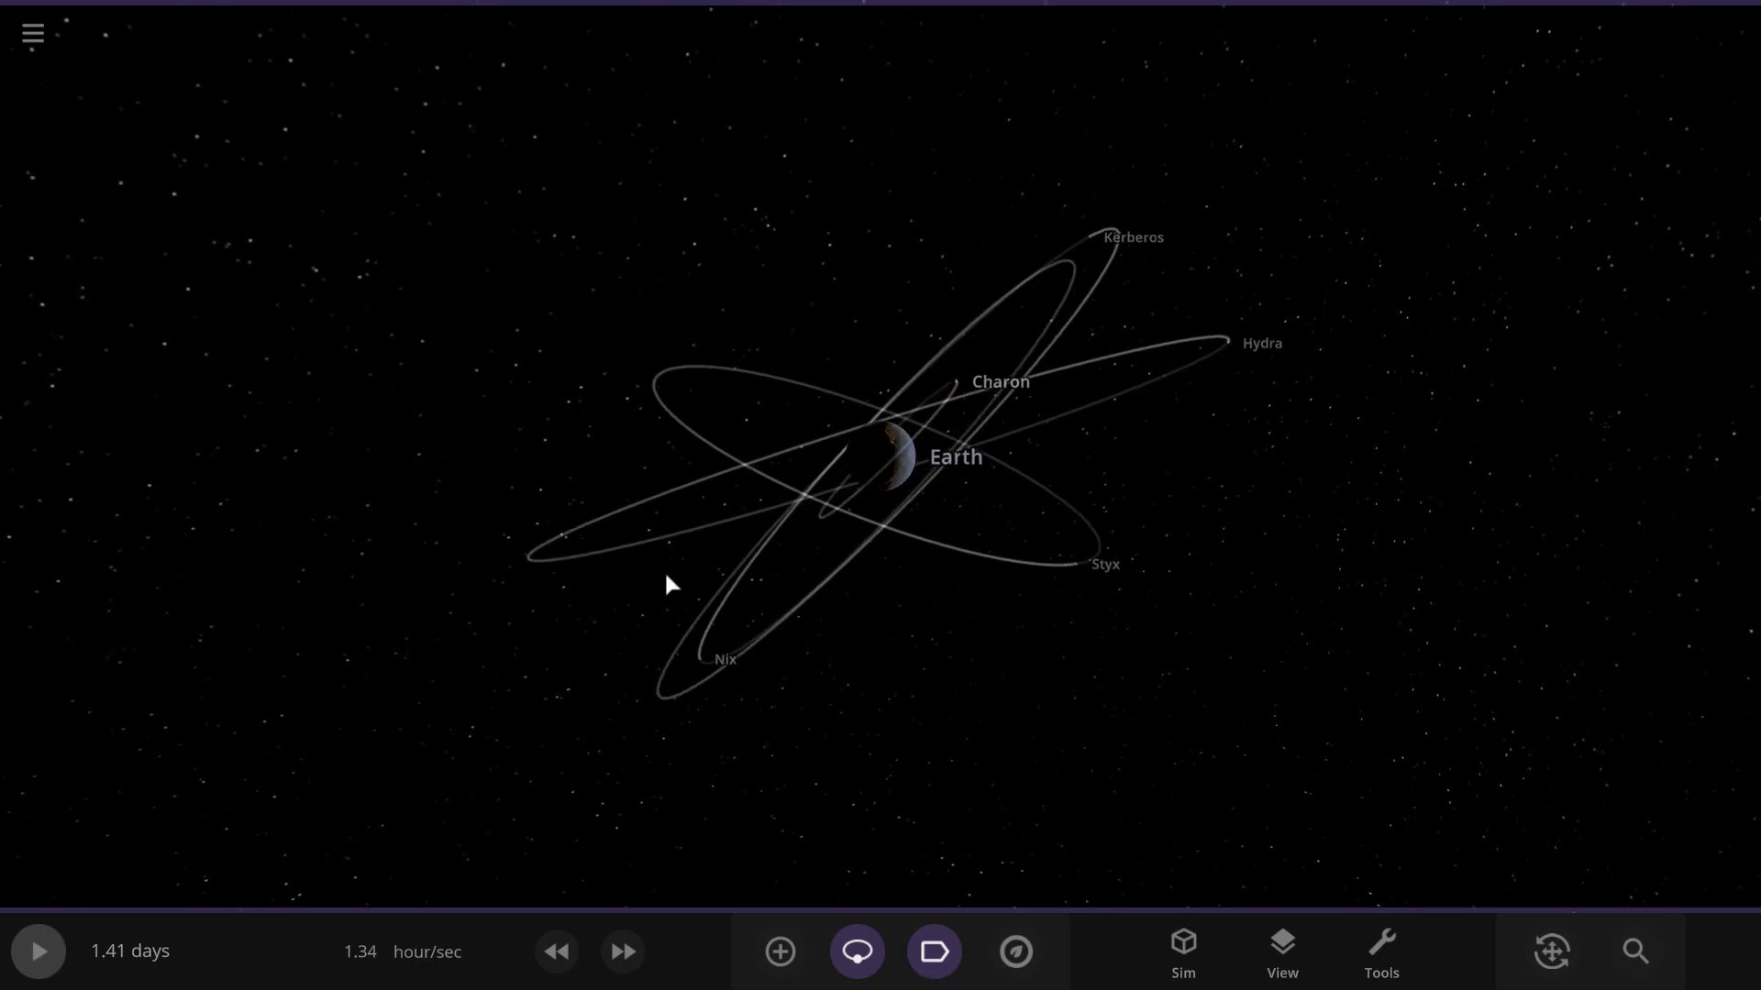
left_click_drag(667, 573, 1678, 727)
key("space")
key("space")
scroll(1470, 641, "down", 4)
scroll(1415, 715, "up", 5)
key("space")
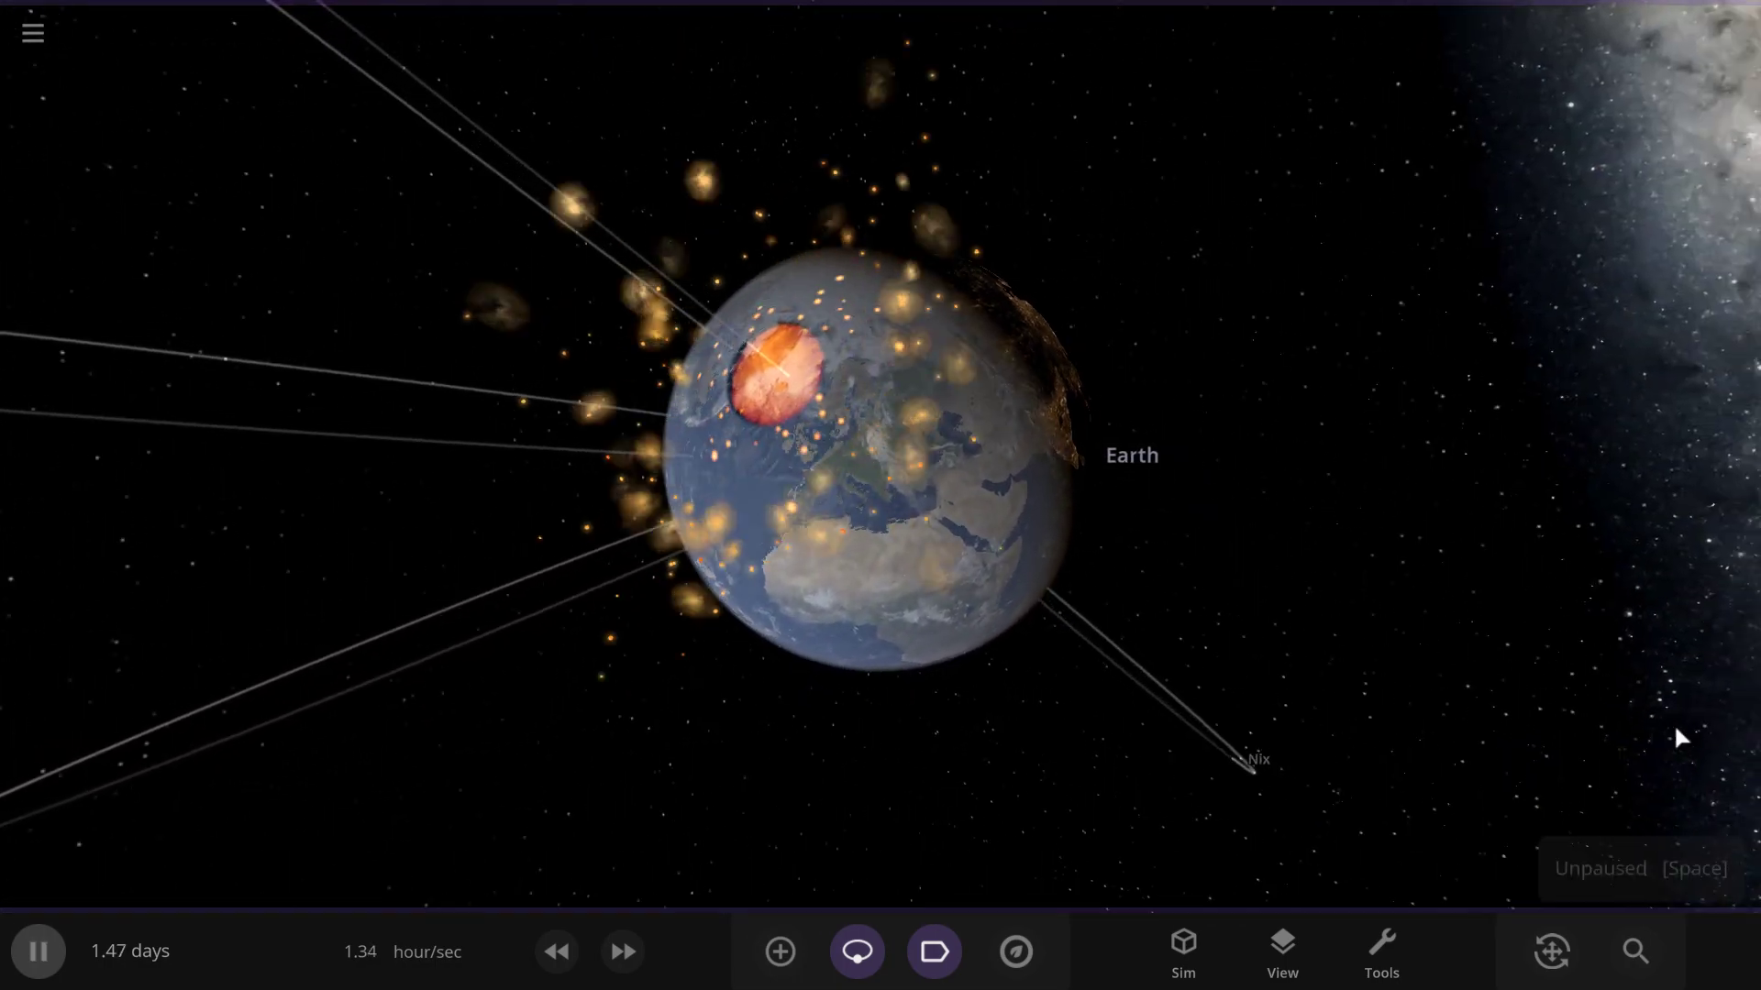
left_click_drag(1295, 674, 1109, 557)
scroll(1099, 586, "down", 5)
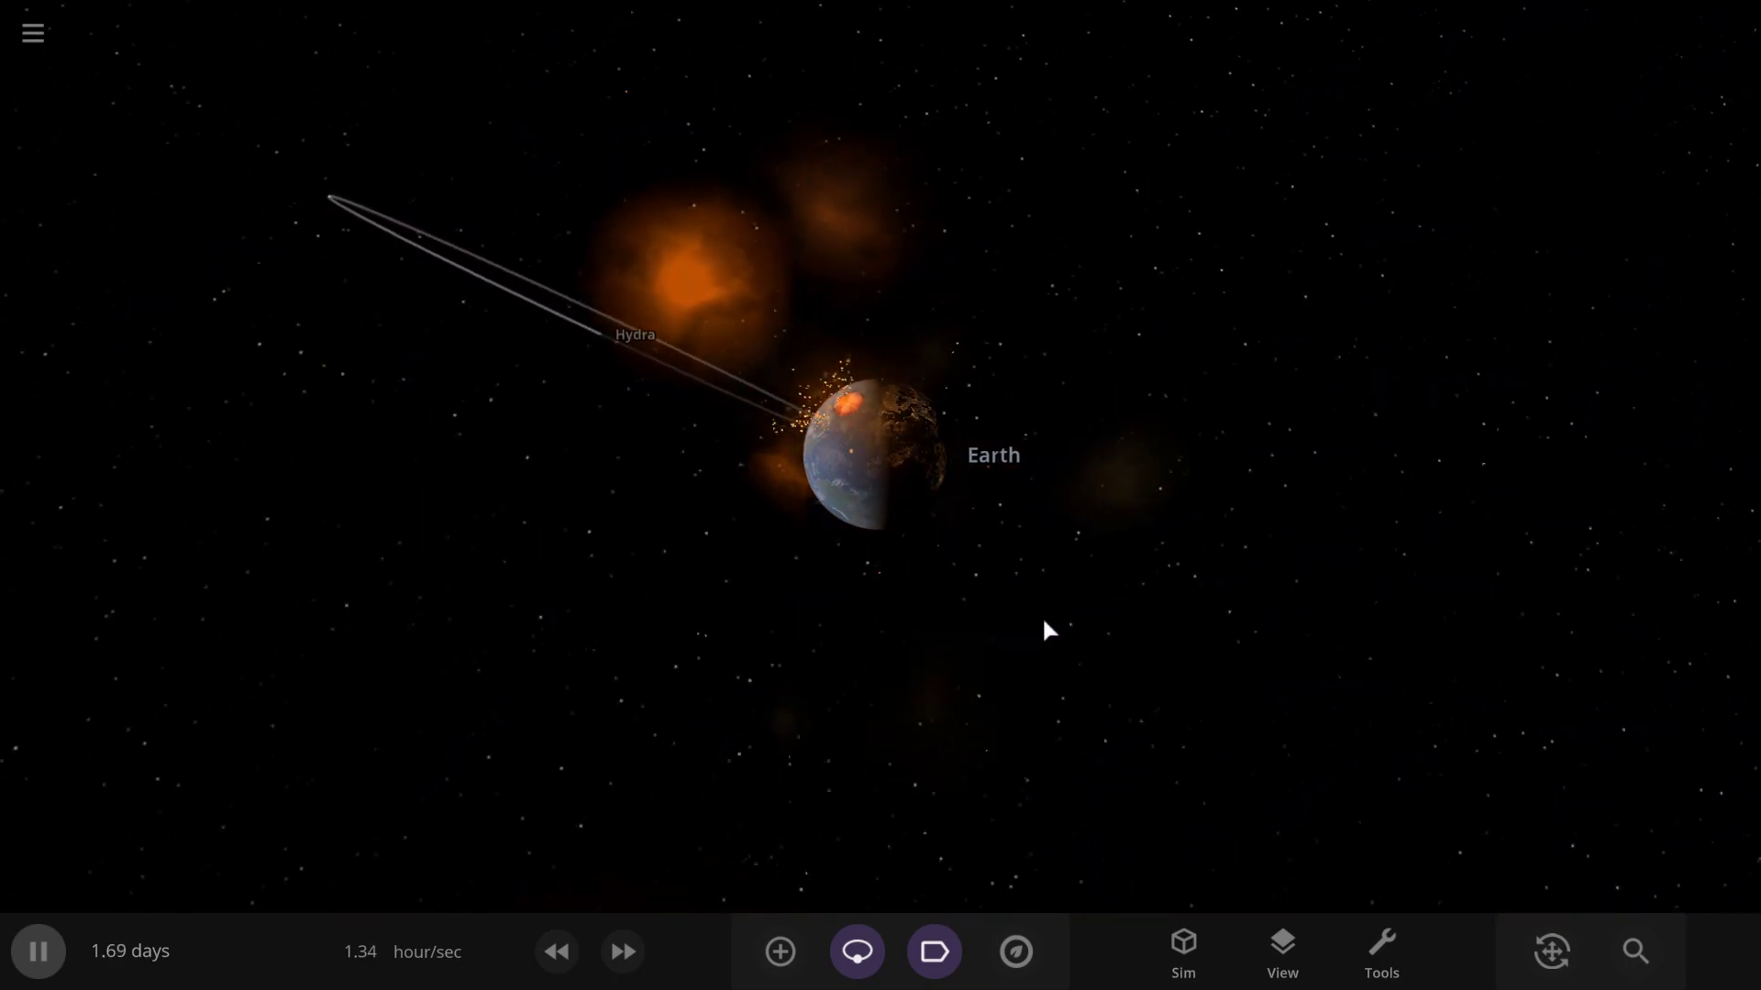
Start another empty simulation and place Pluto with its moons in it
left_click(33, 33)
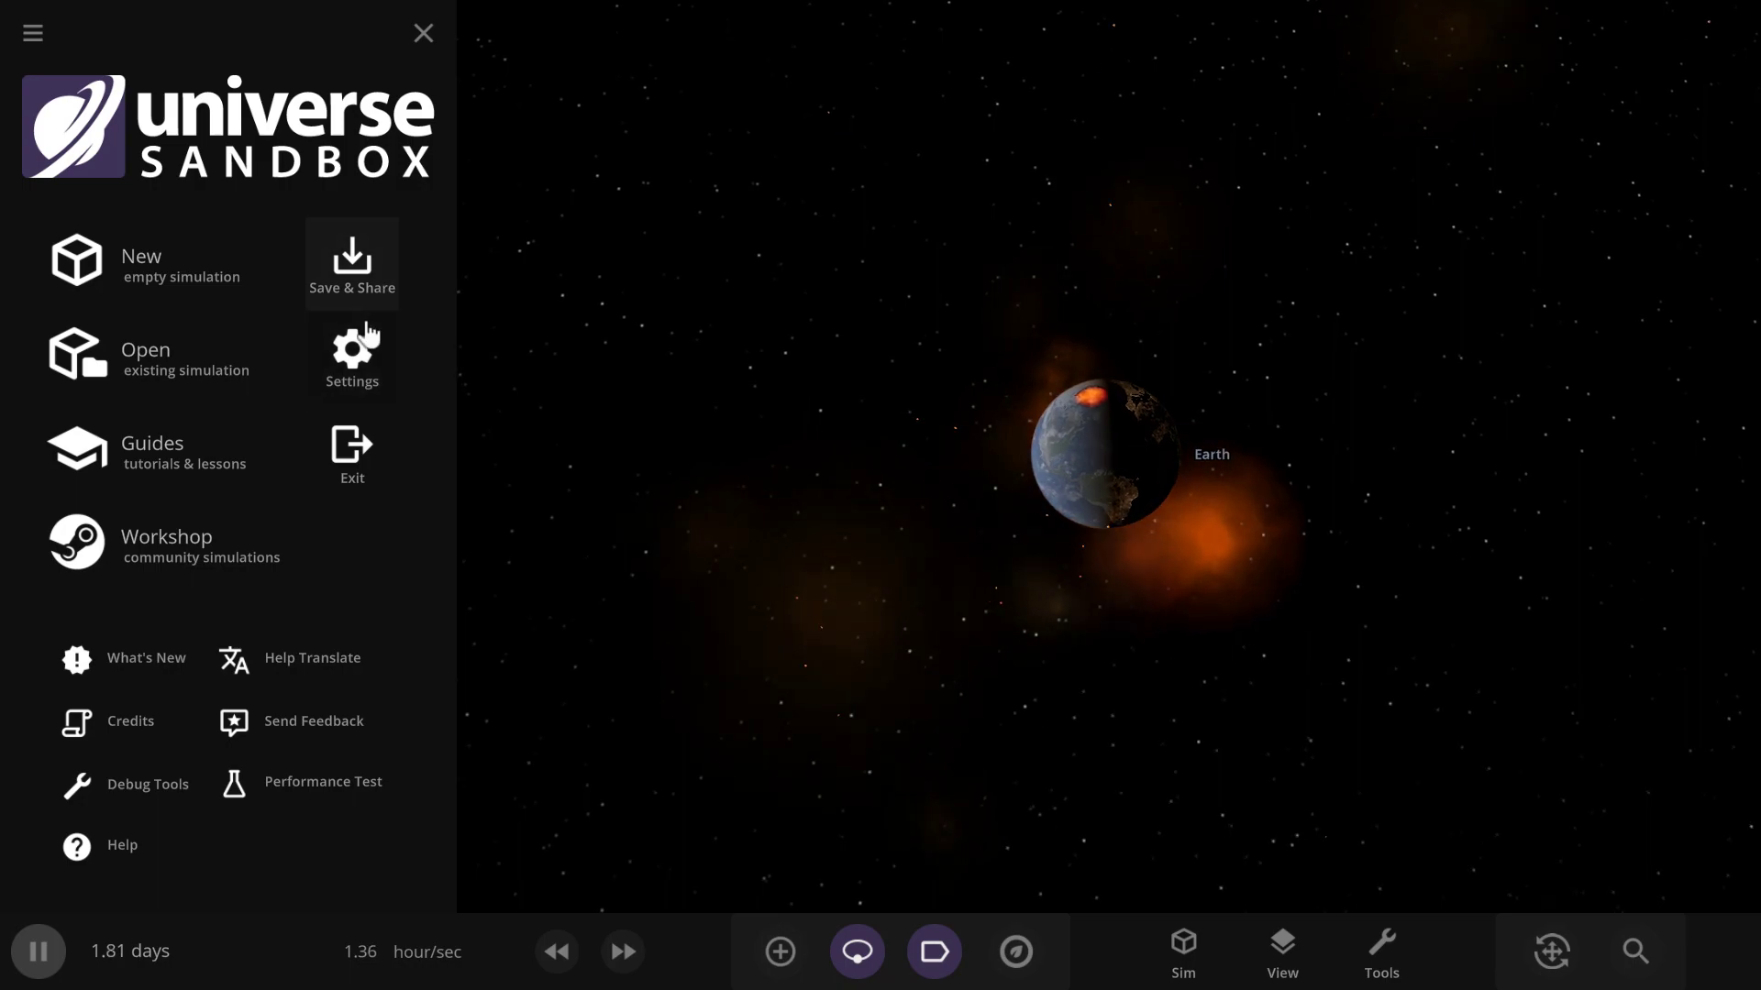
left_click(1025, 816)
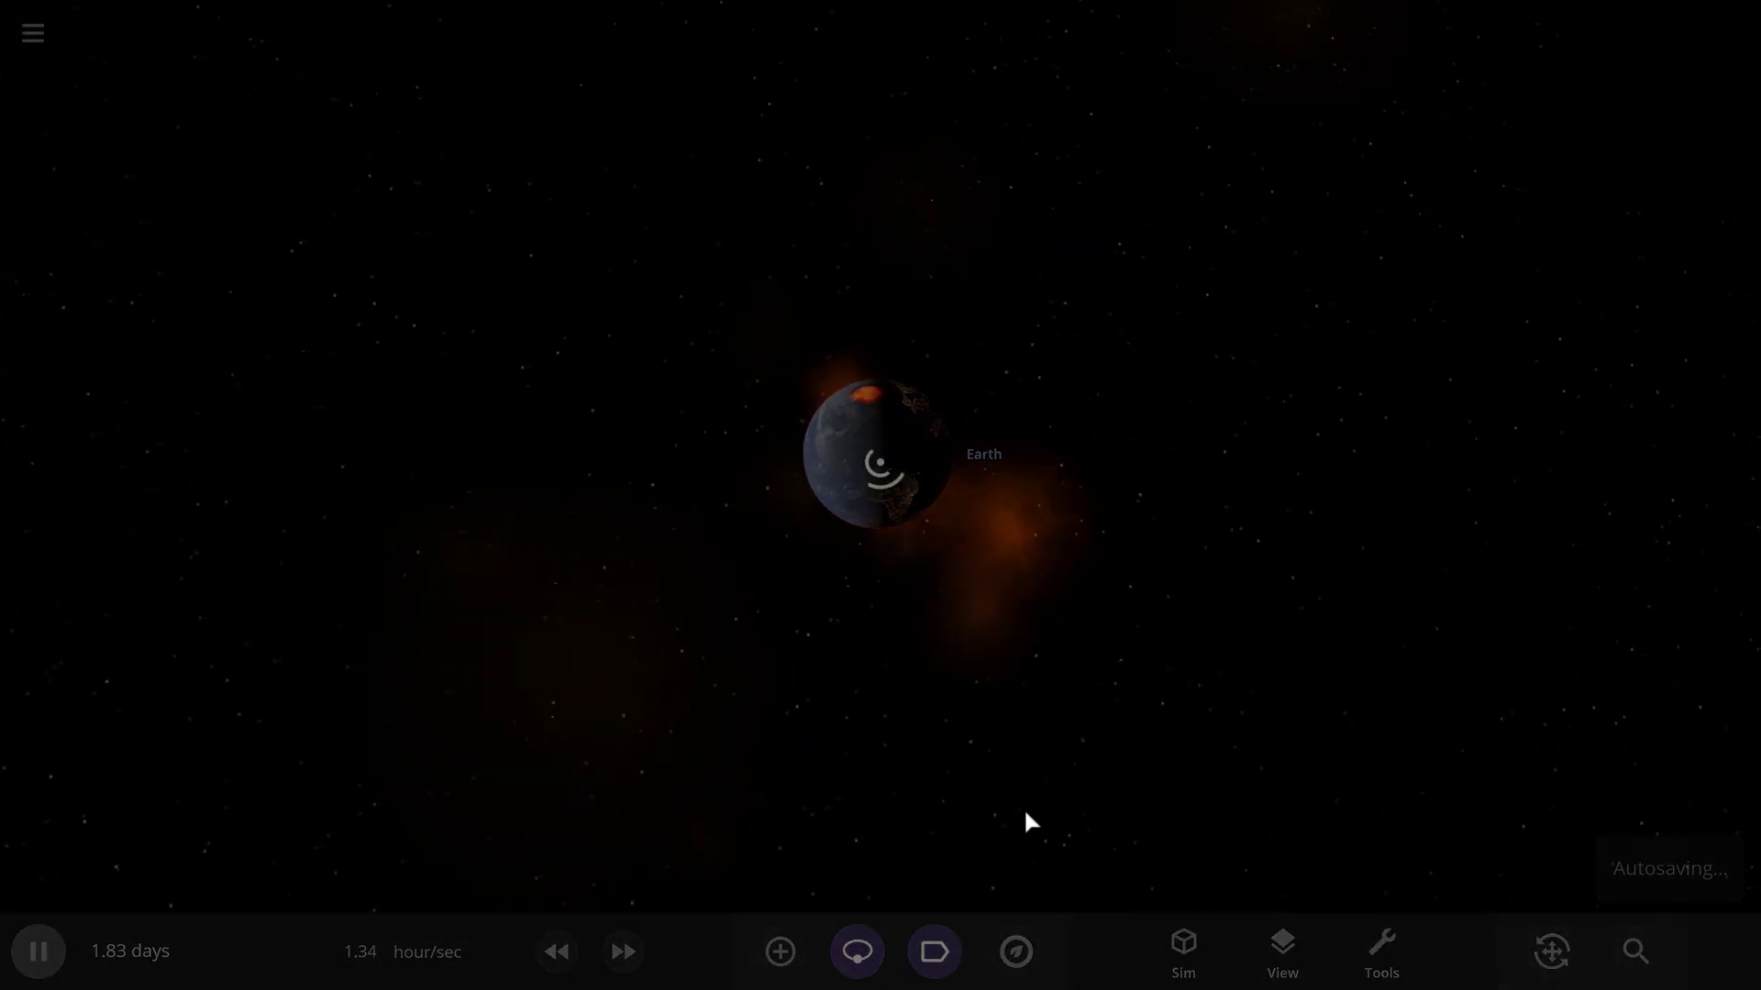
left_click(780, 951)
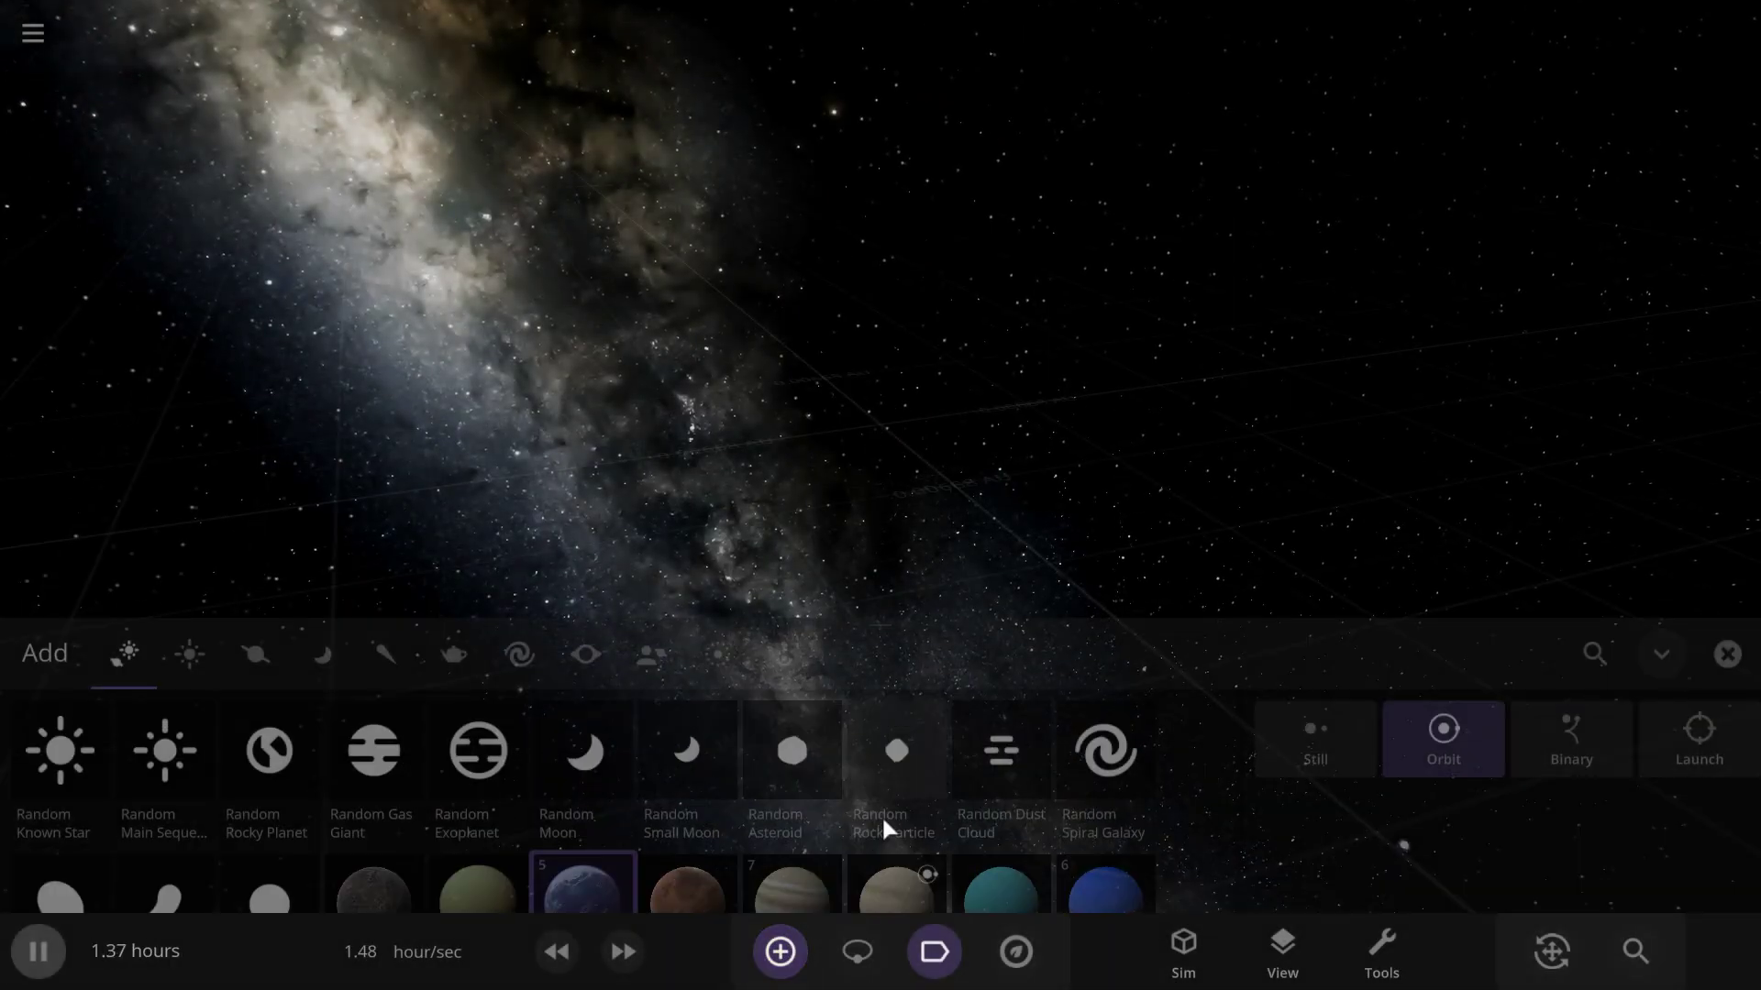
scroll(642, 807, "down", 3)
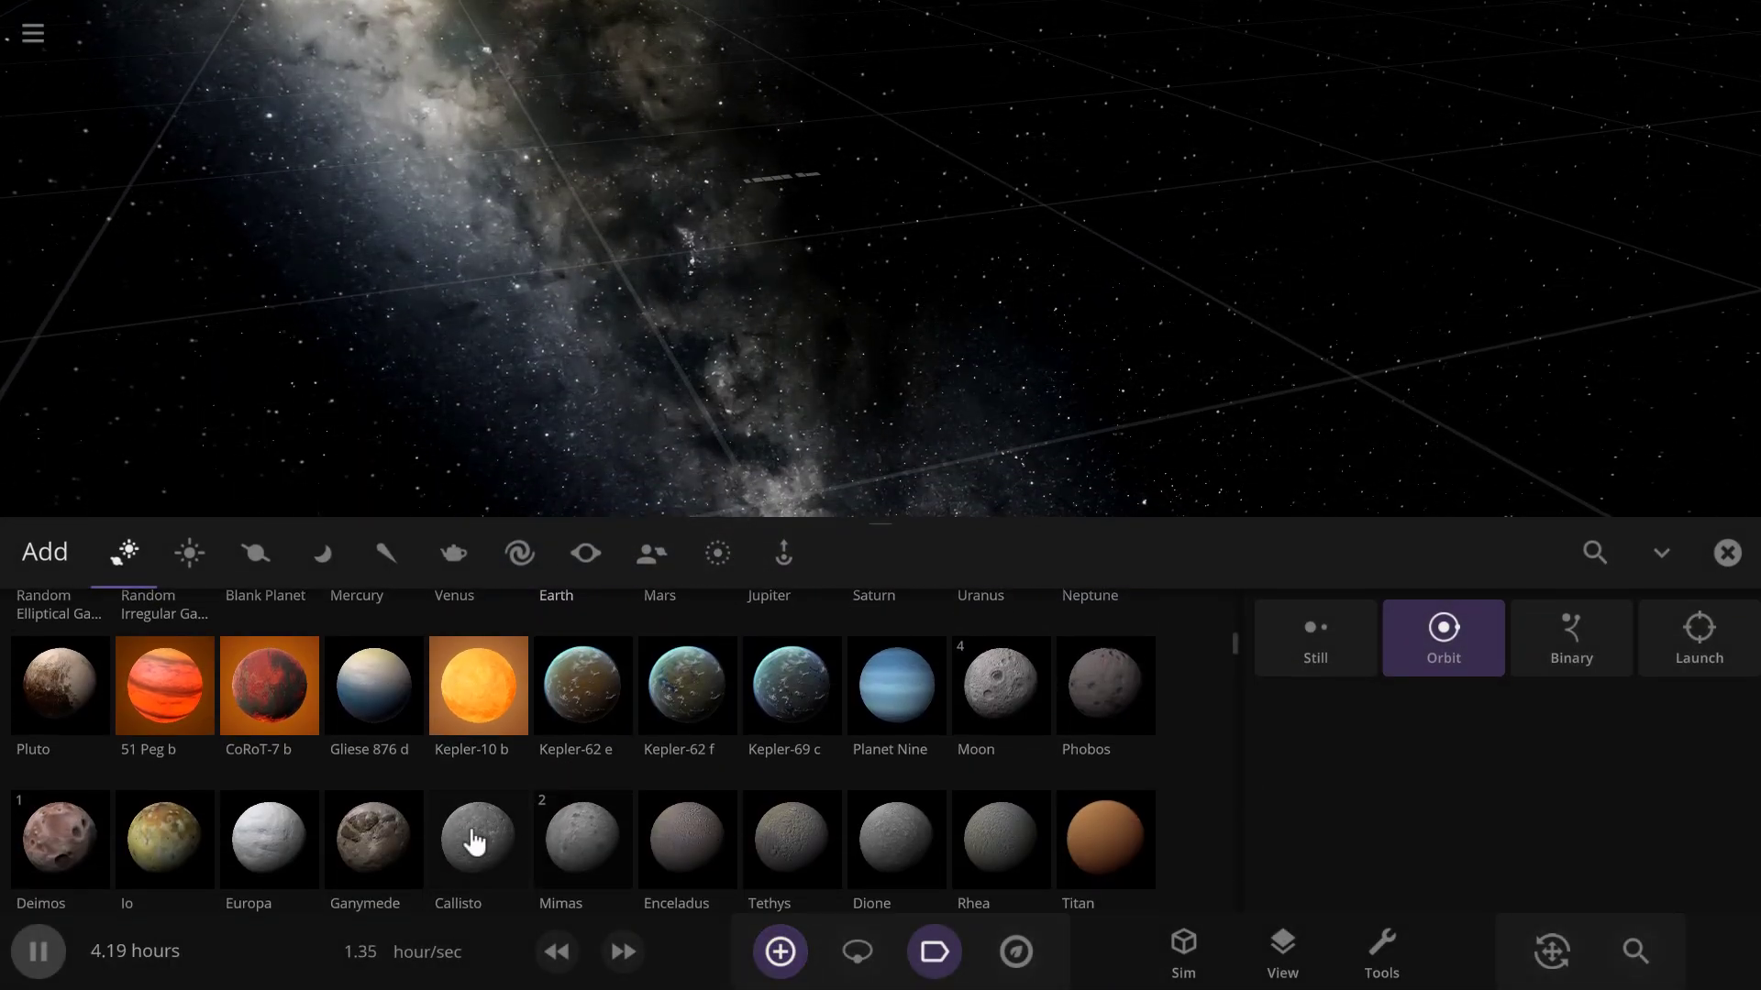
left_click_drag(82, 628, 894, 266)
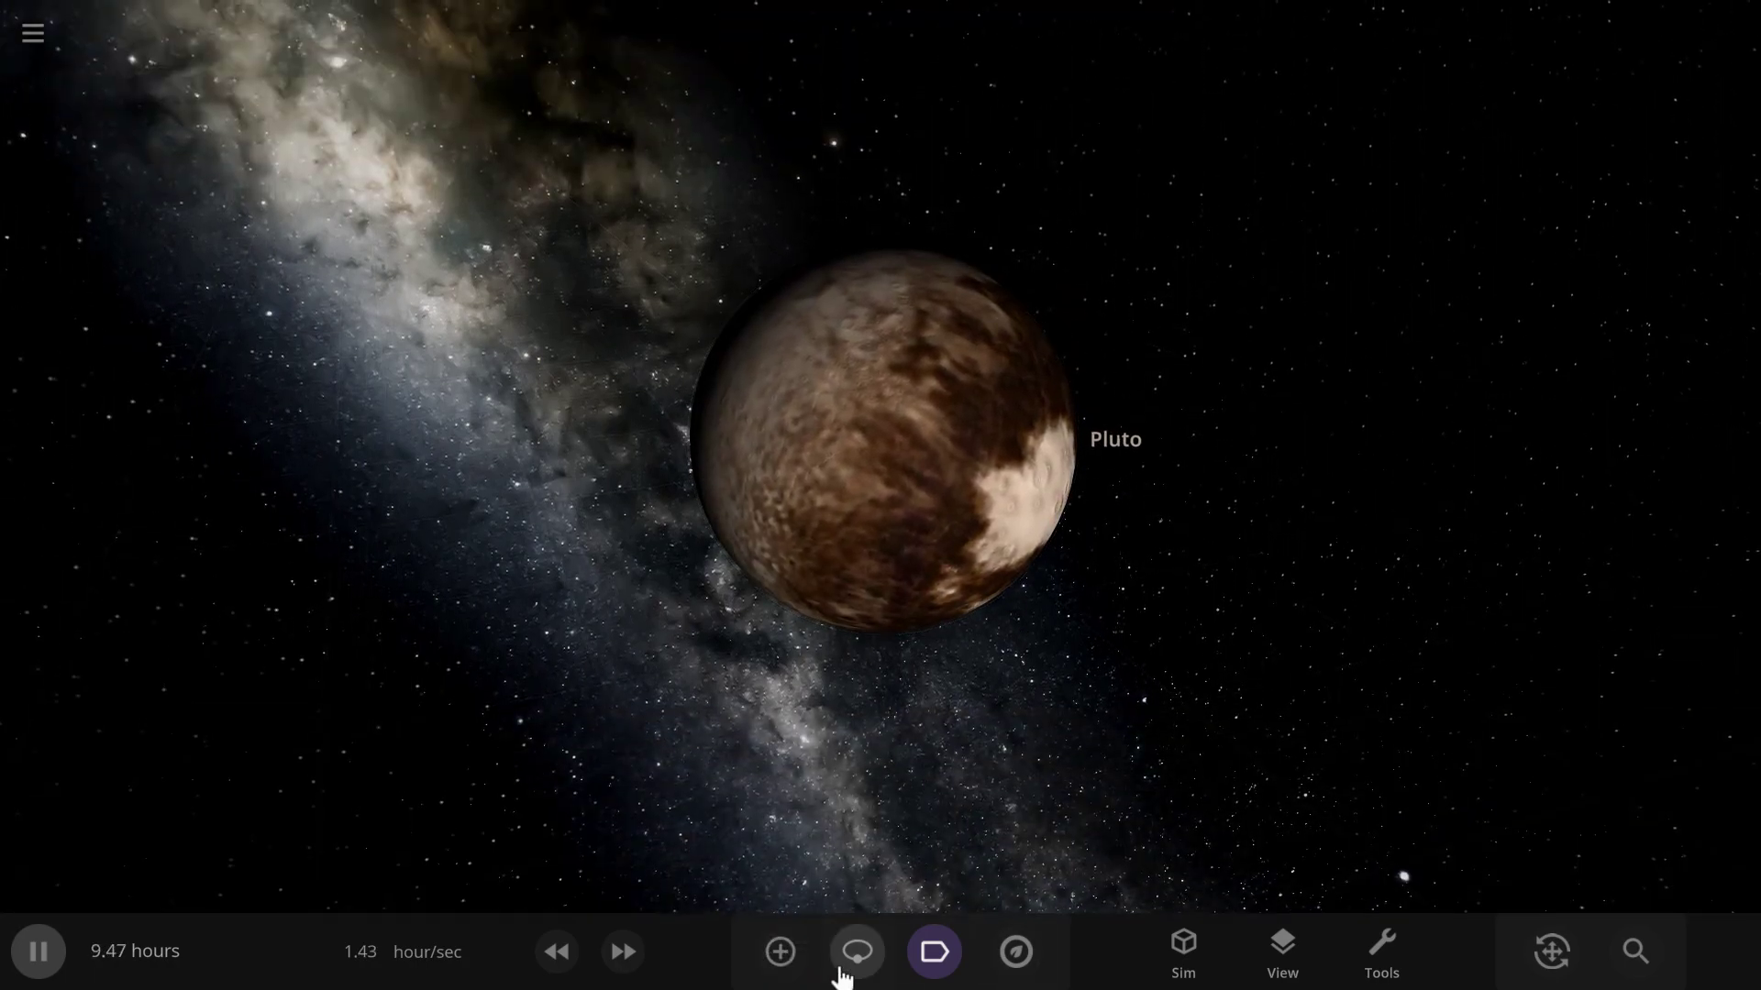
left_click(781, 951)
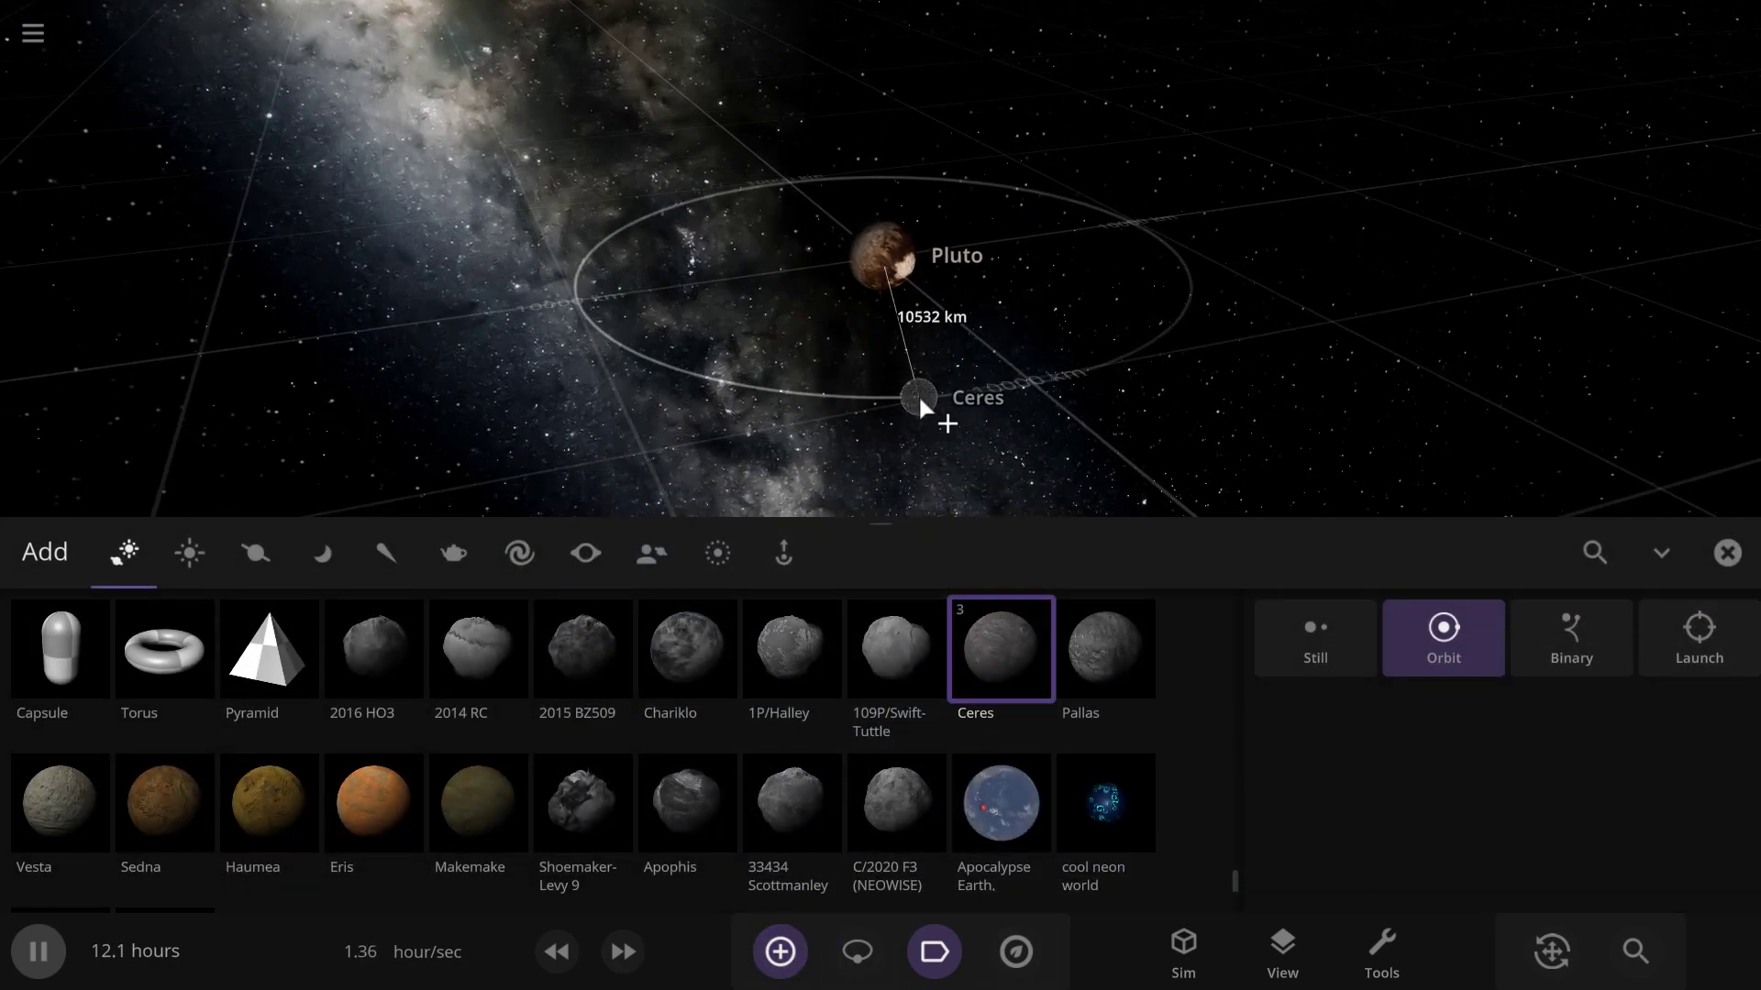
scroll(917, 403, "down", 5)
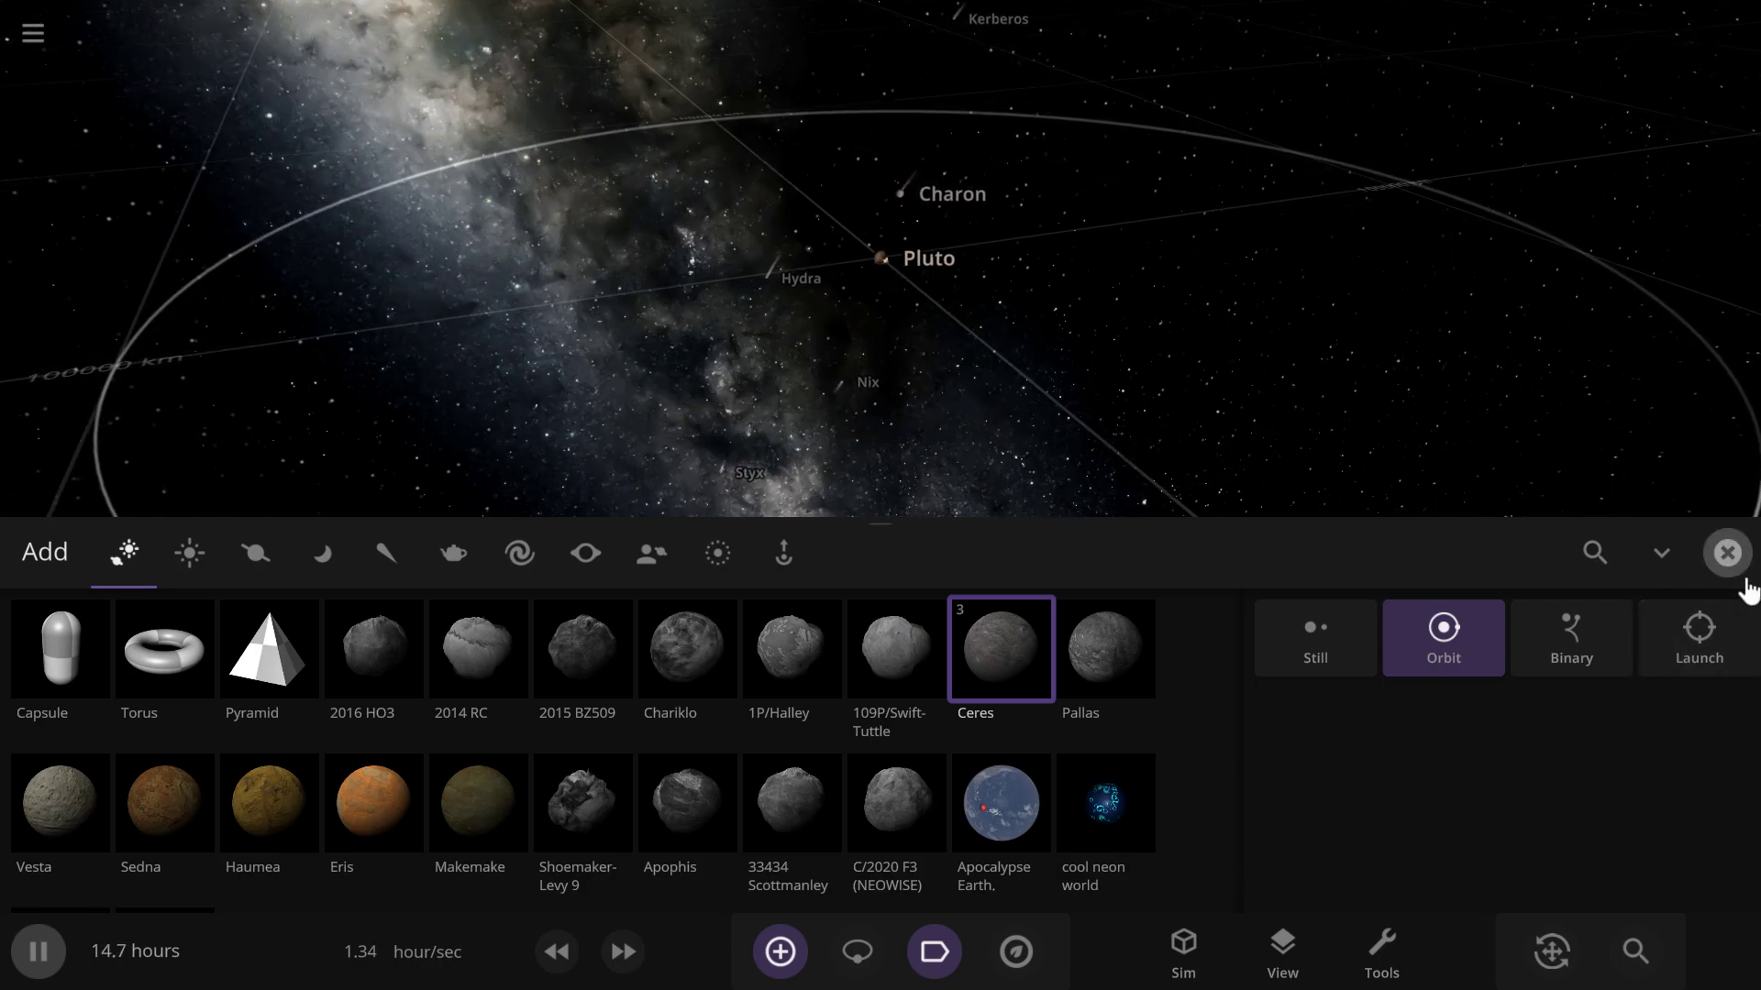
left_click(1728, 552)
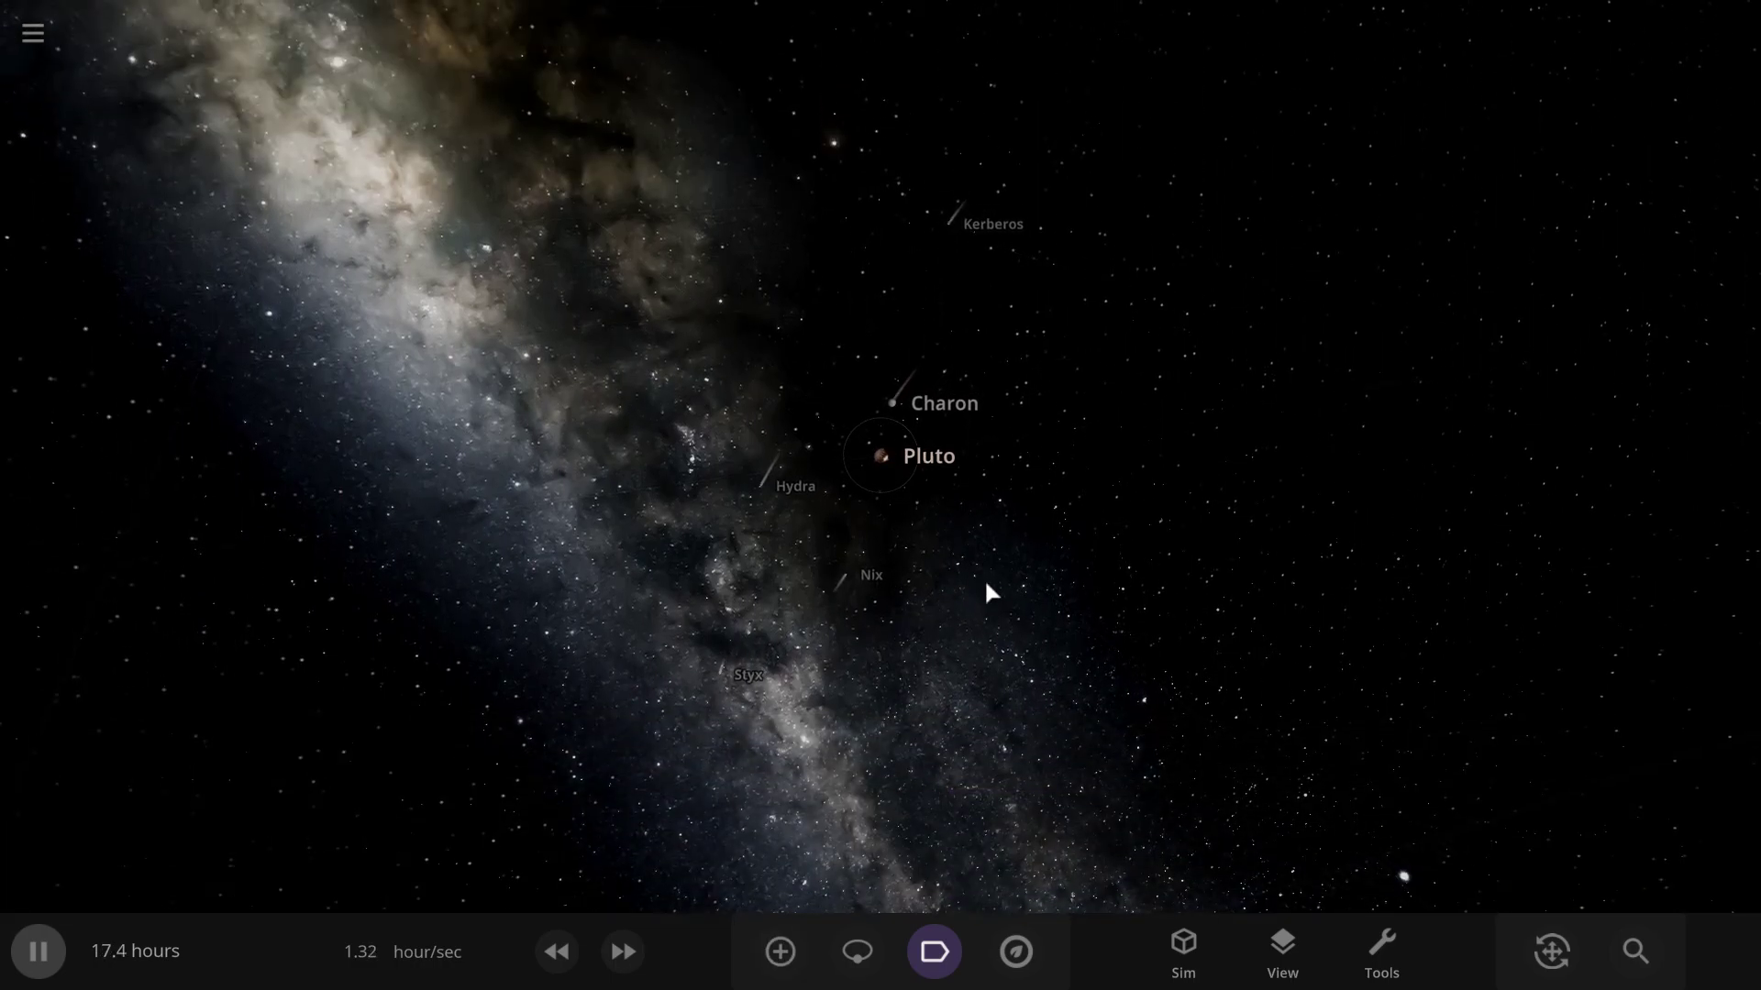
Display the orbit lines of Pluto's moons
scroll(988, 583, "up", 4)
right_click_drag(1027, 560, 1177, 512)
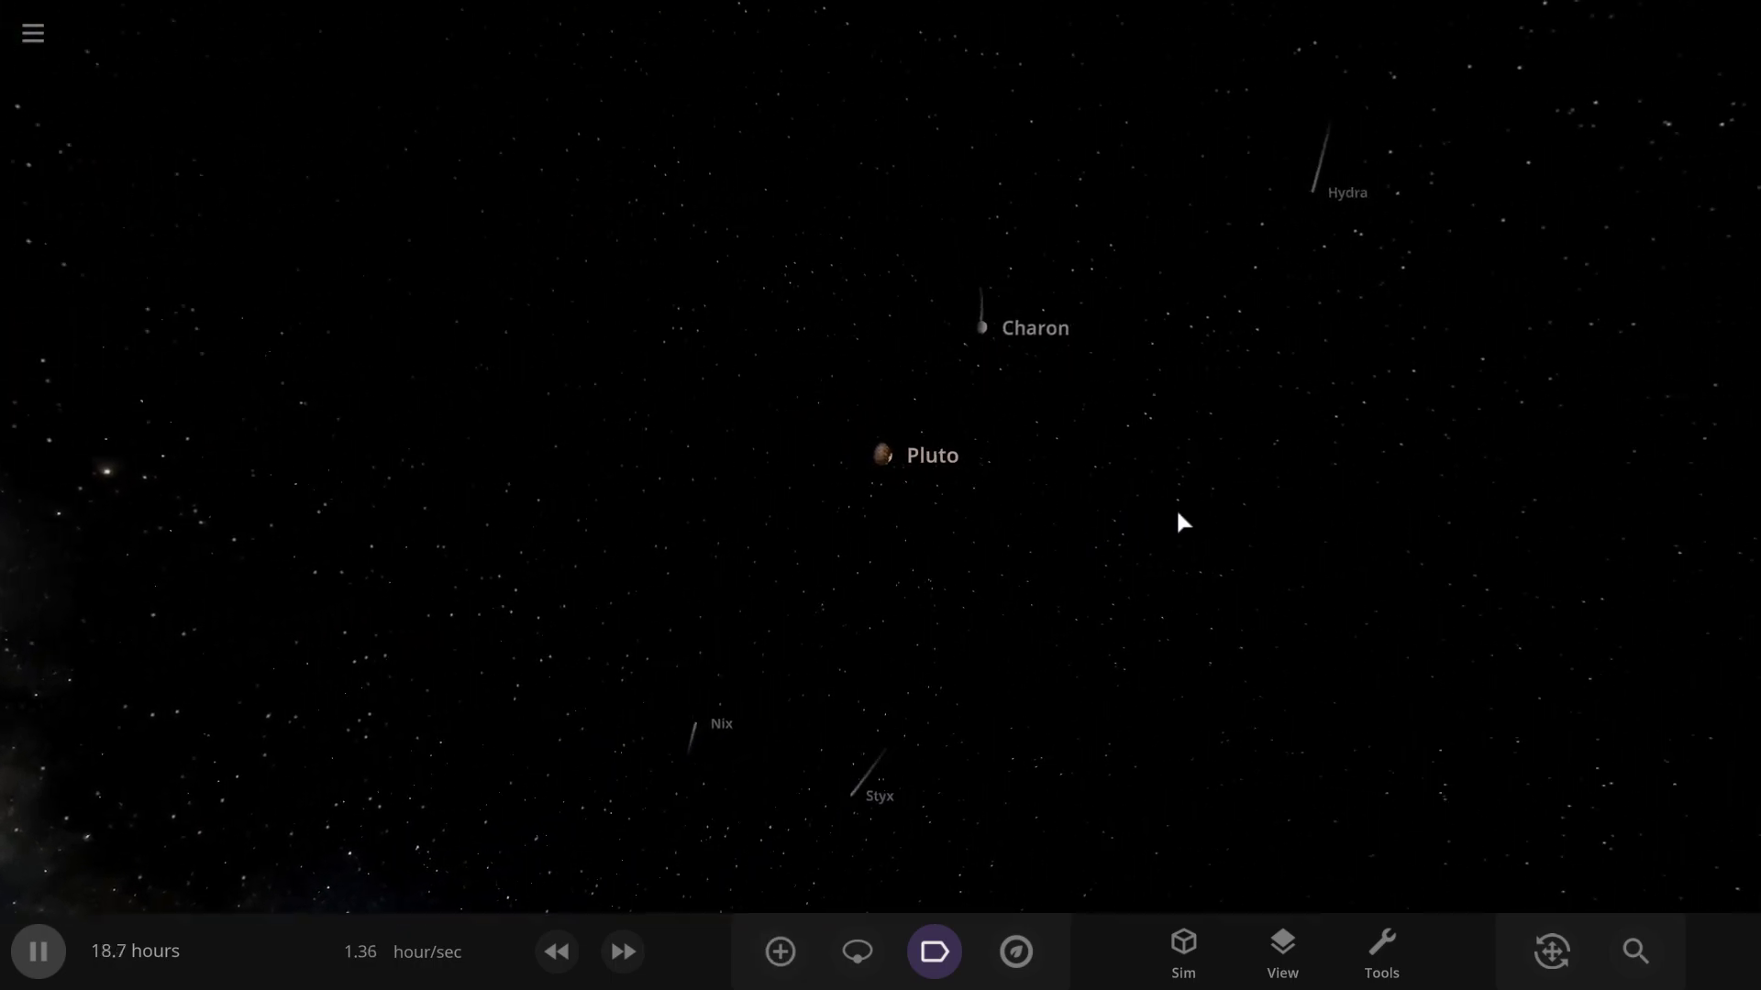
left_click(858, 951)
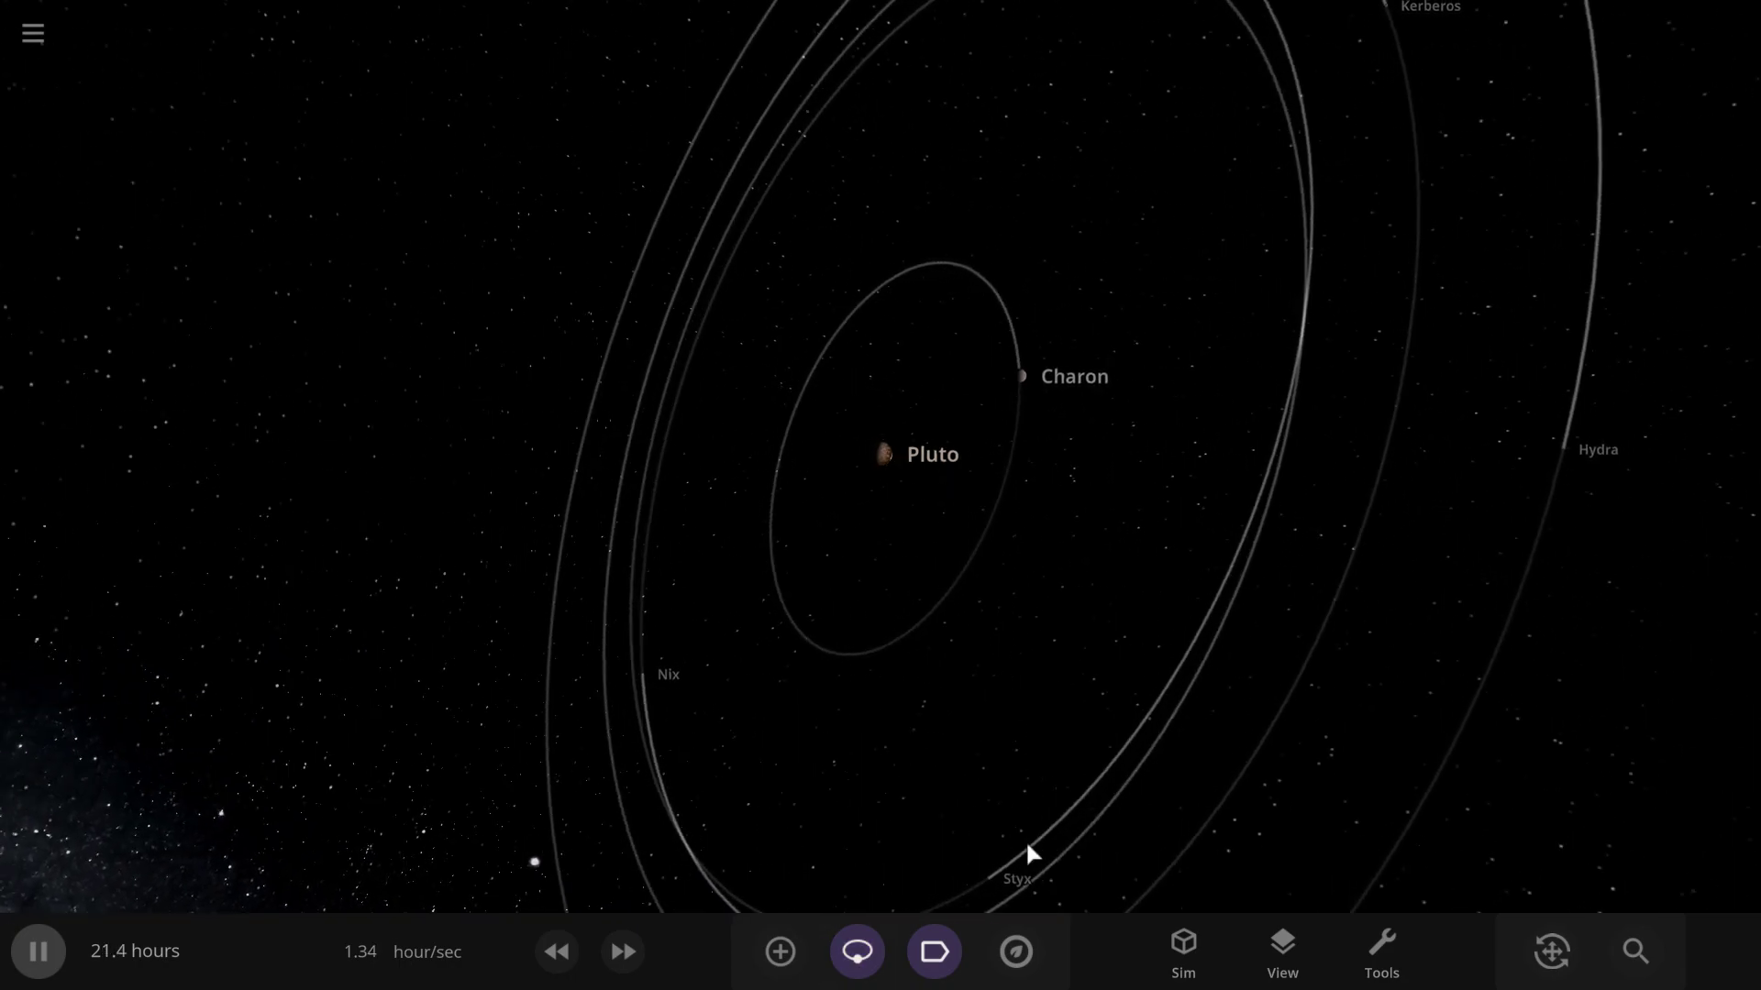
Reduce the target simulation speed by several increments and pause the simulation
left_click(555, 953)
left_click(553, 955)
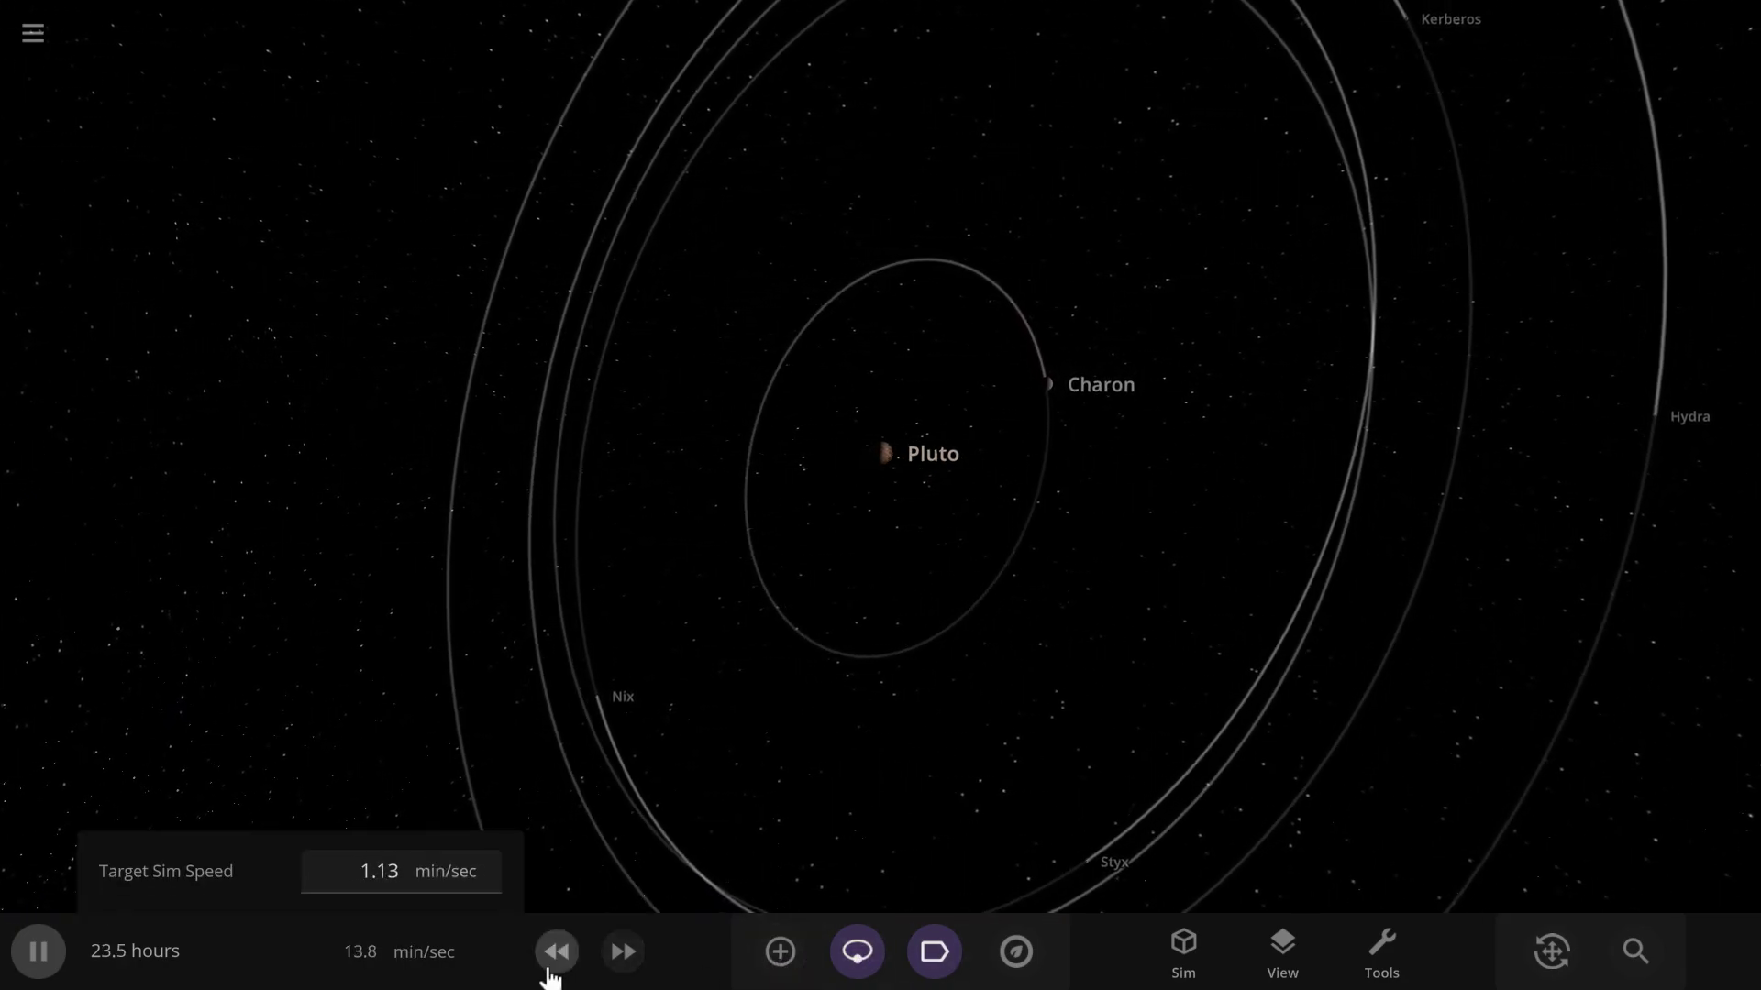
left_click(553, 971)
key("space")
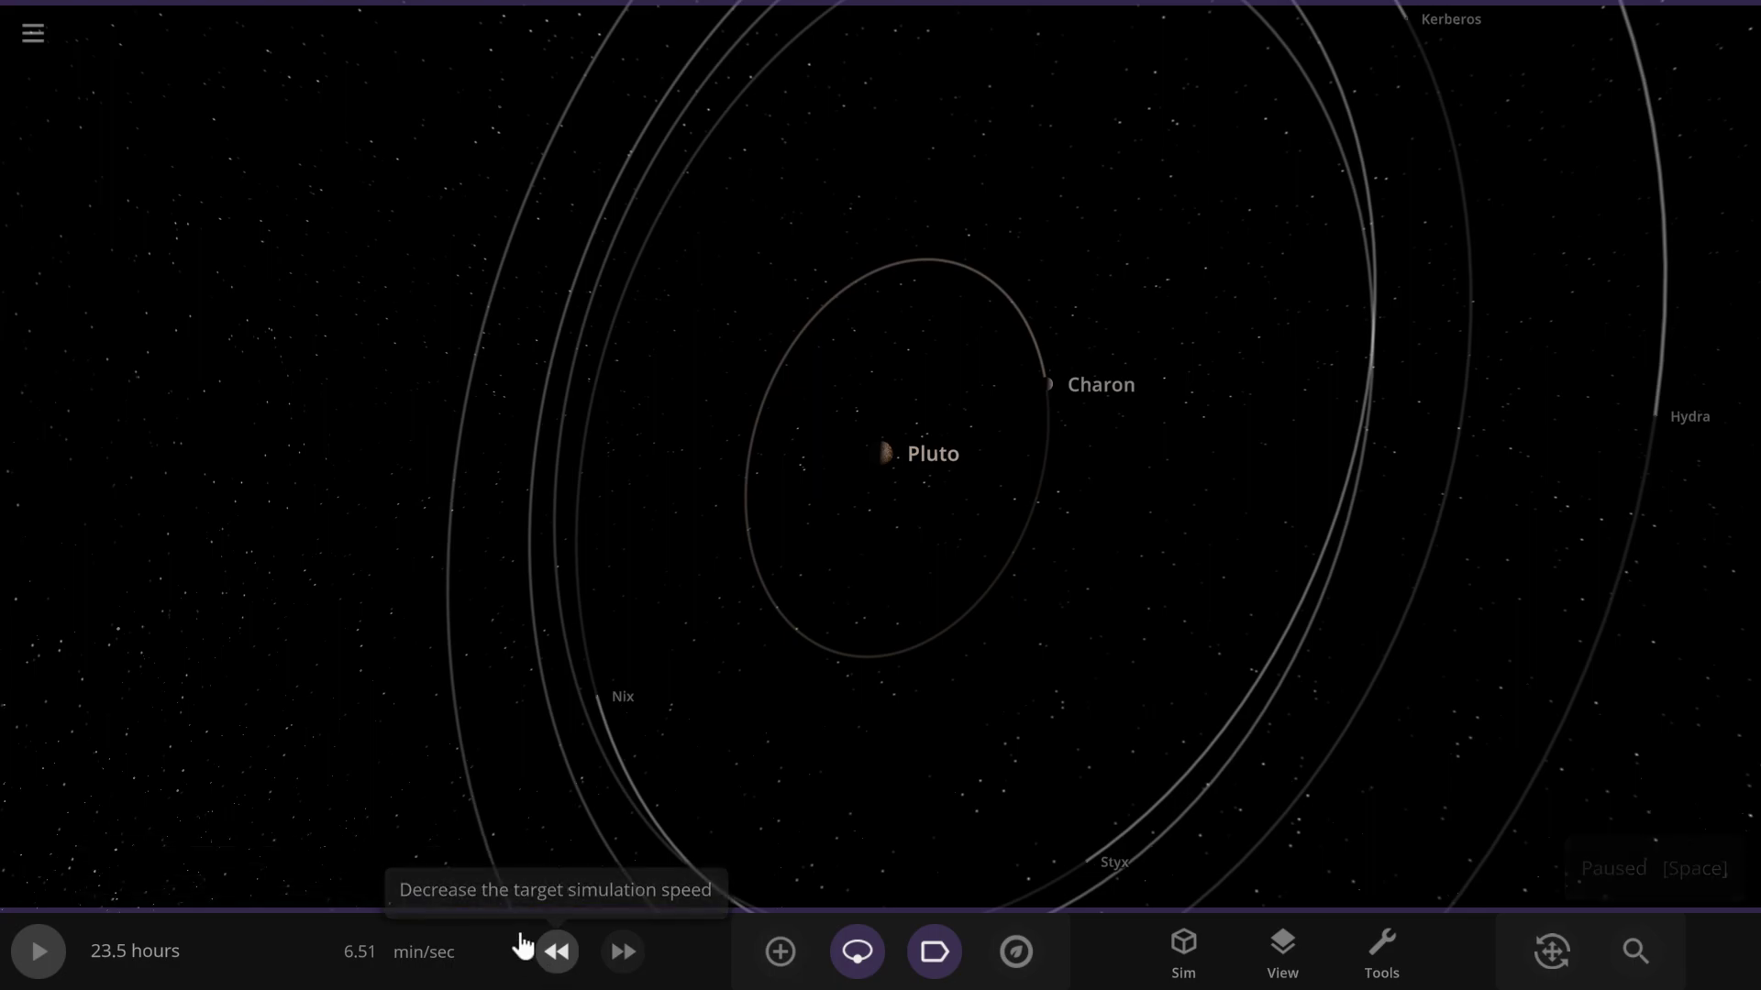
Replace Pluto with Earth using the Replace Object action in Pluto's properties
left_click(876, 465)
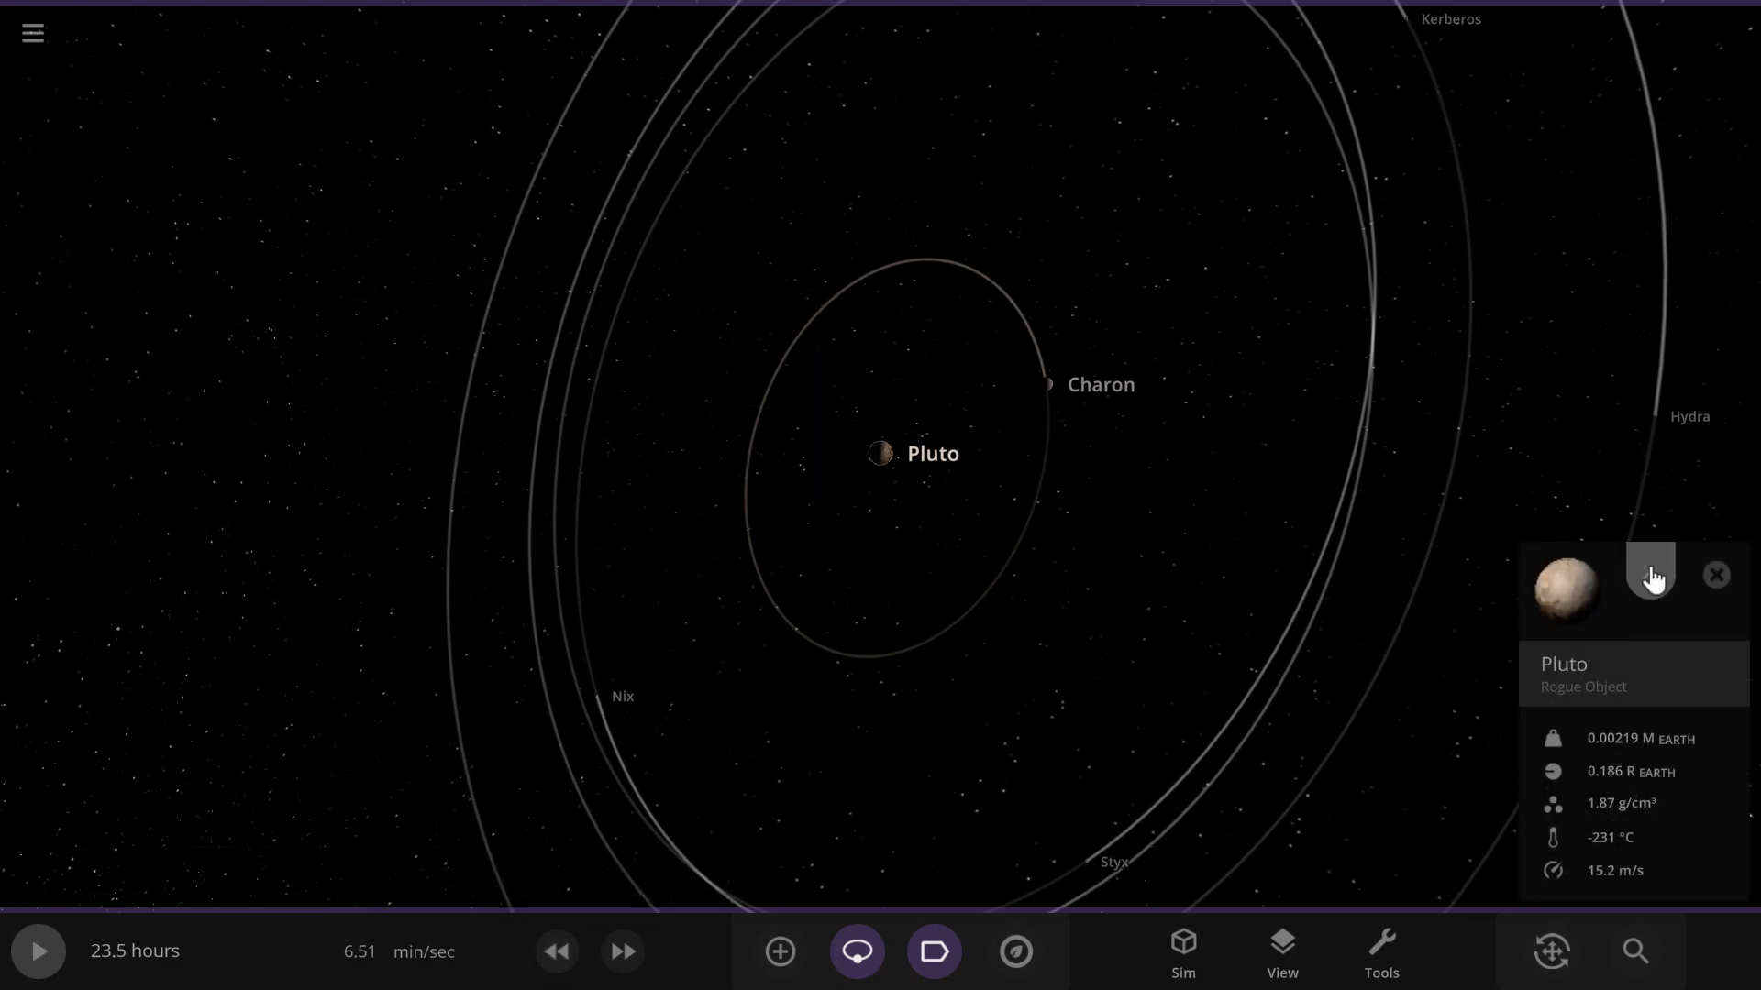
left_click(1632, 592)
left_click(1716, 502)
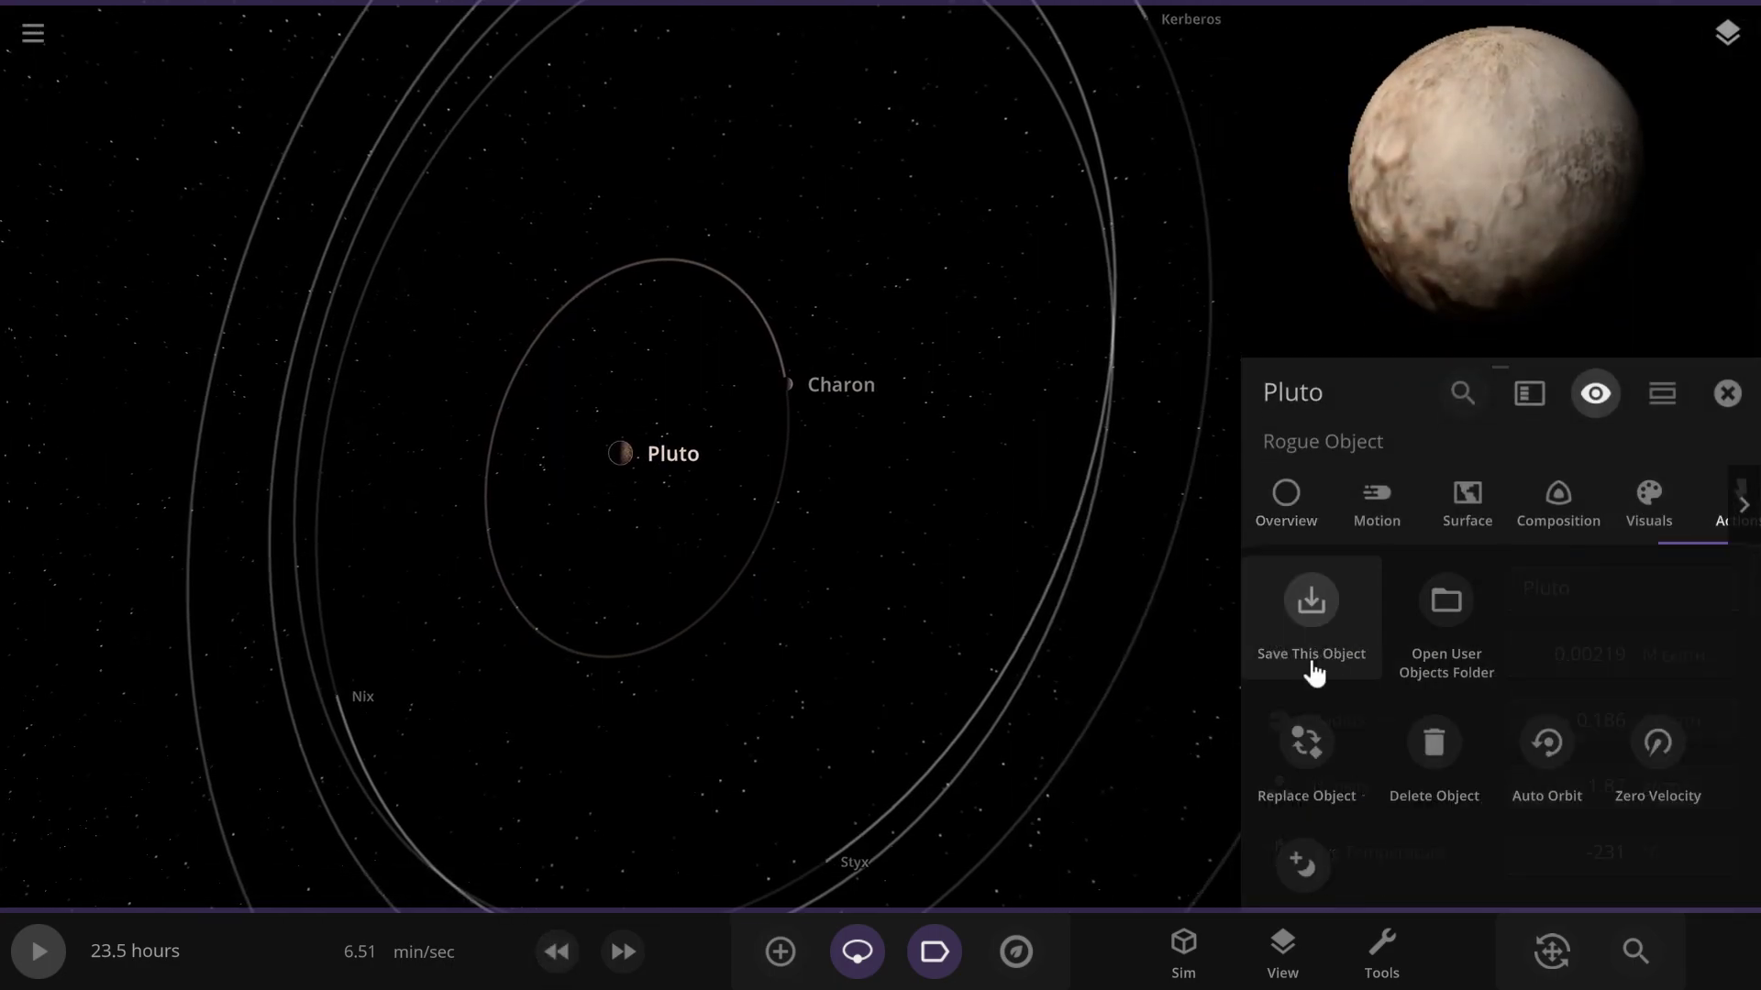
left_click(1348, 778)
scroll(904, 570, "down", 1)
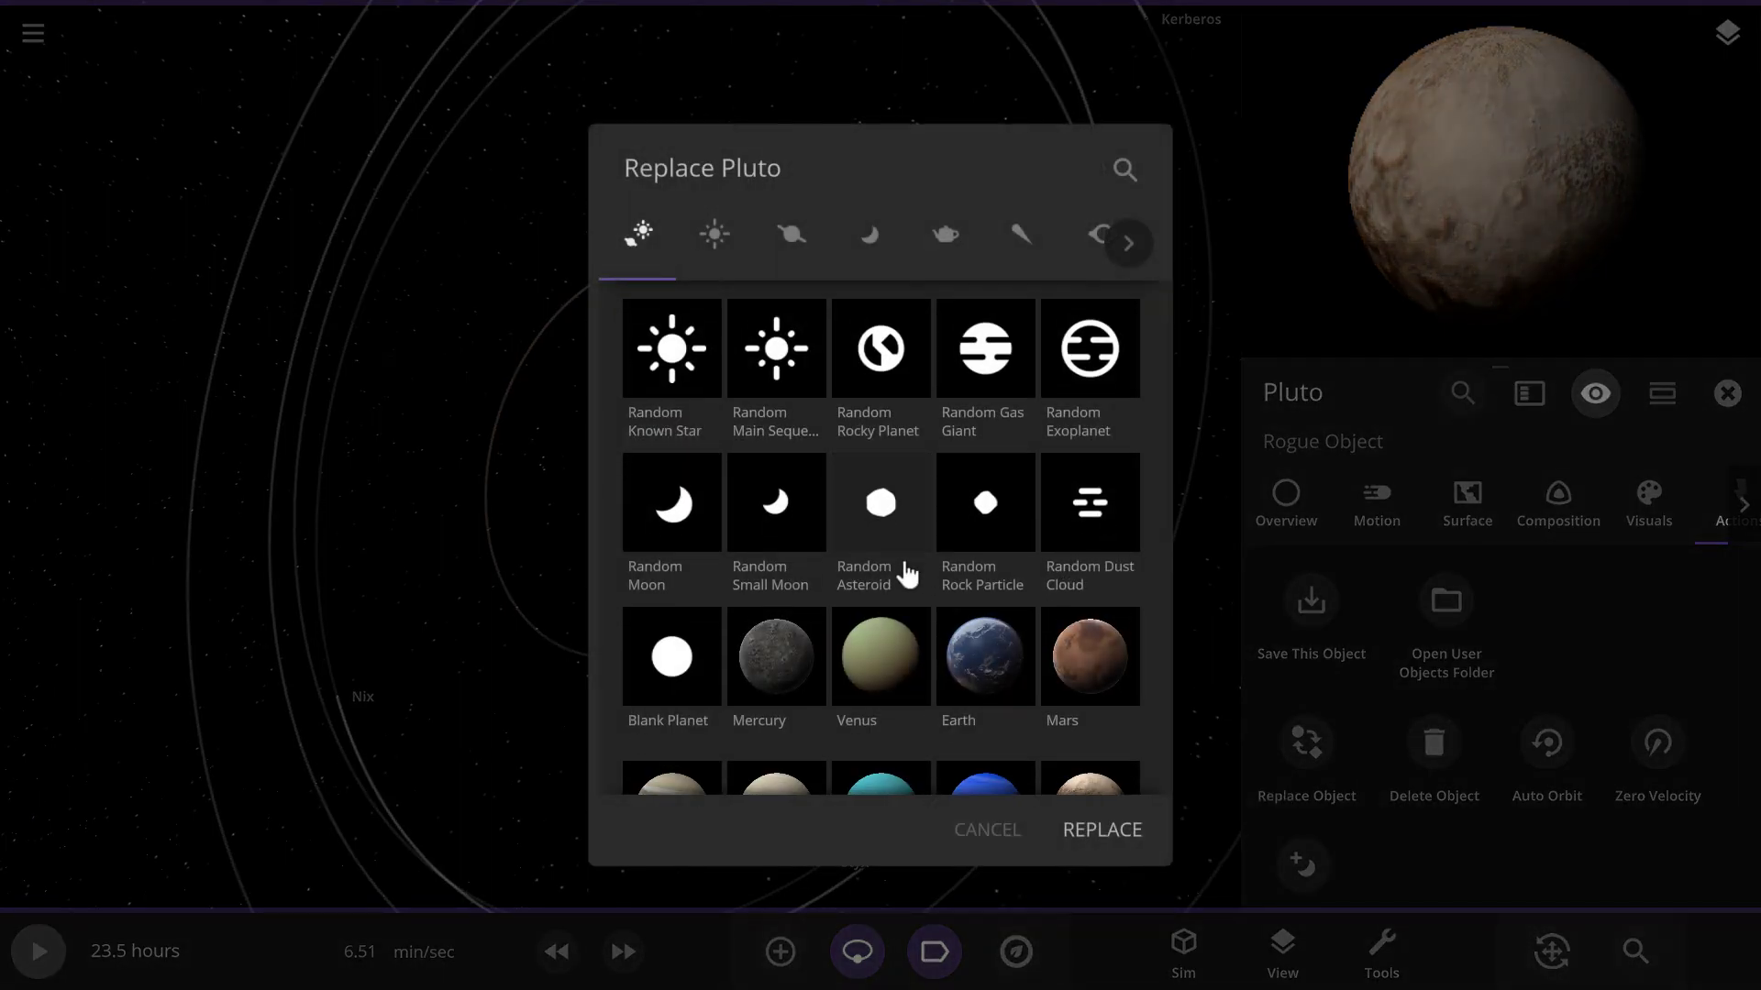
left_click(986, 676)
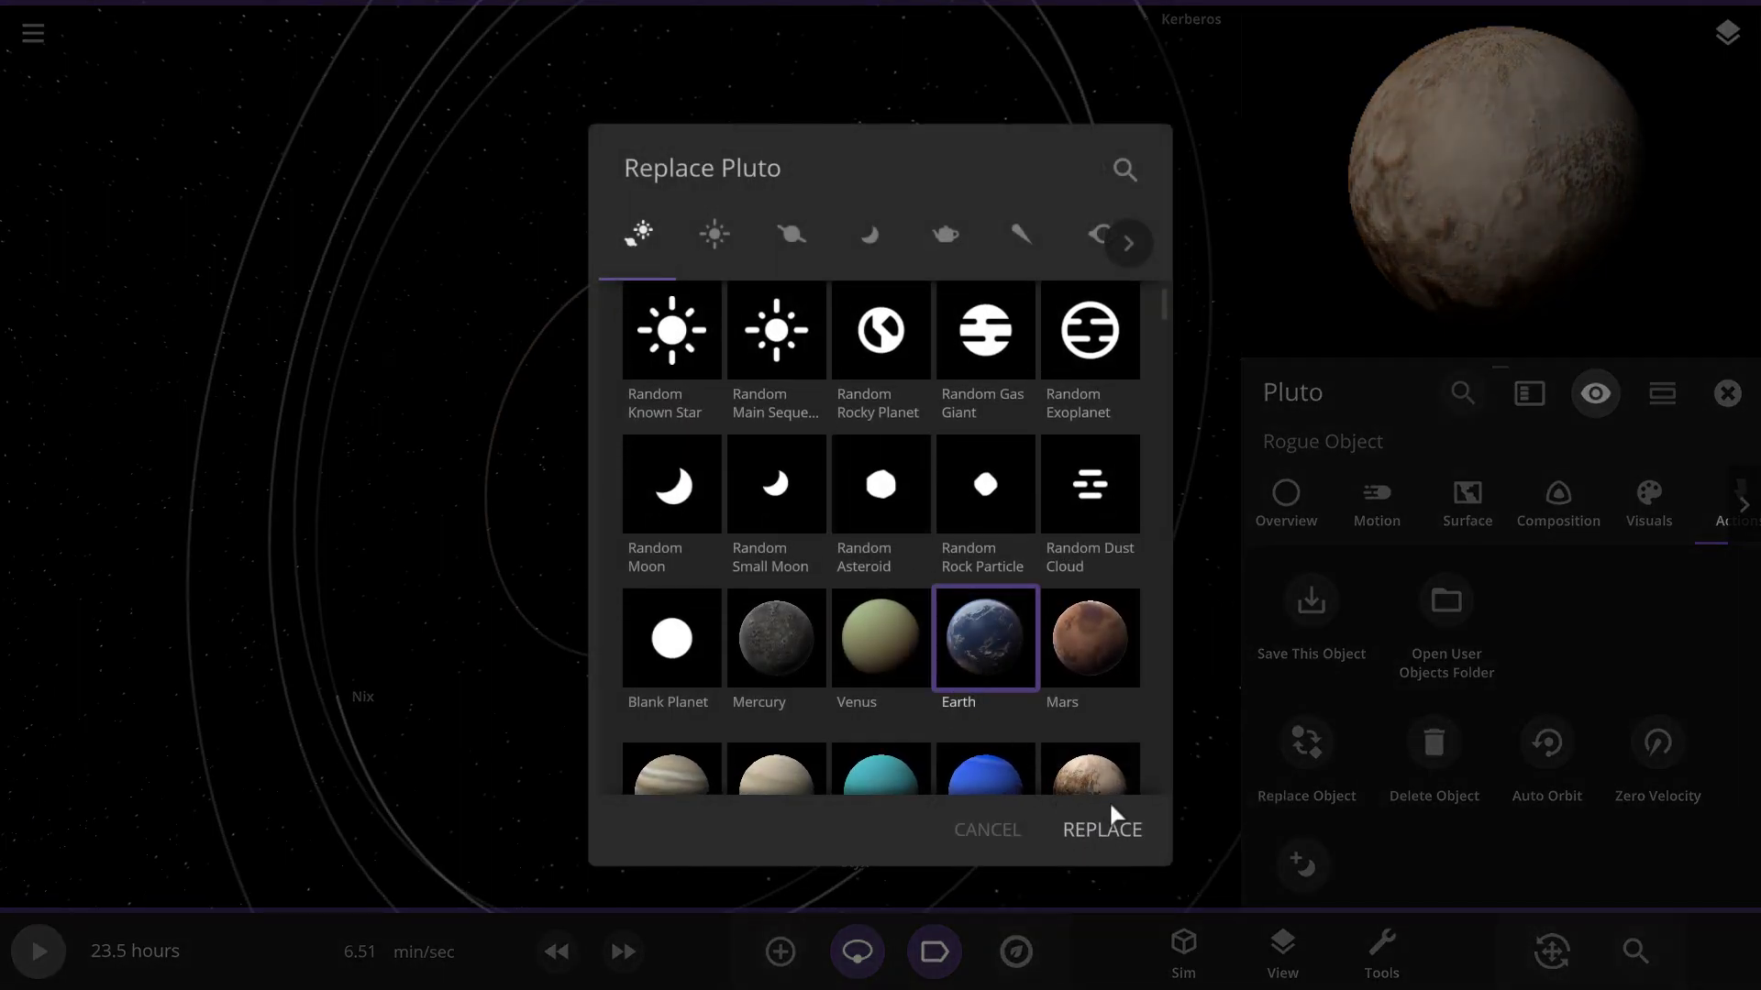
left_click(1111, 809)
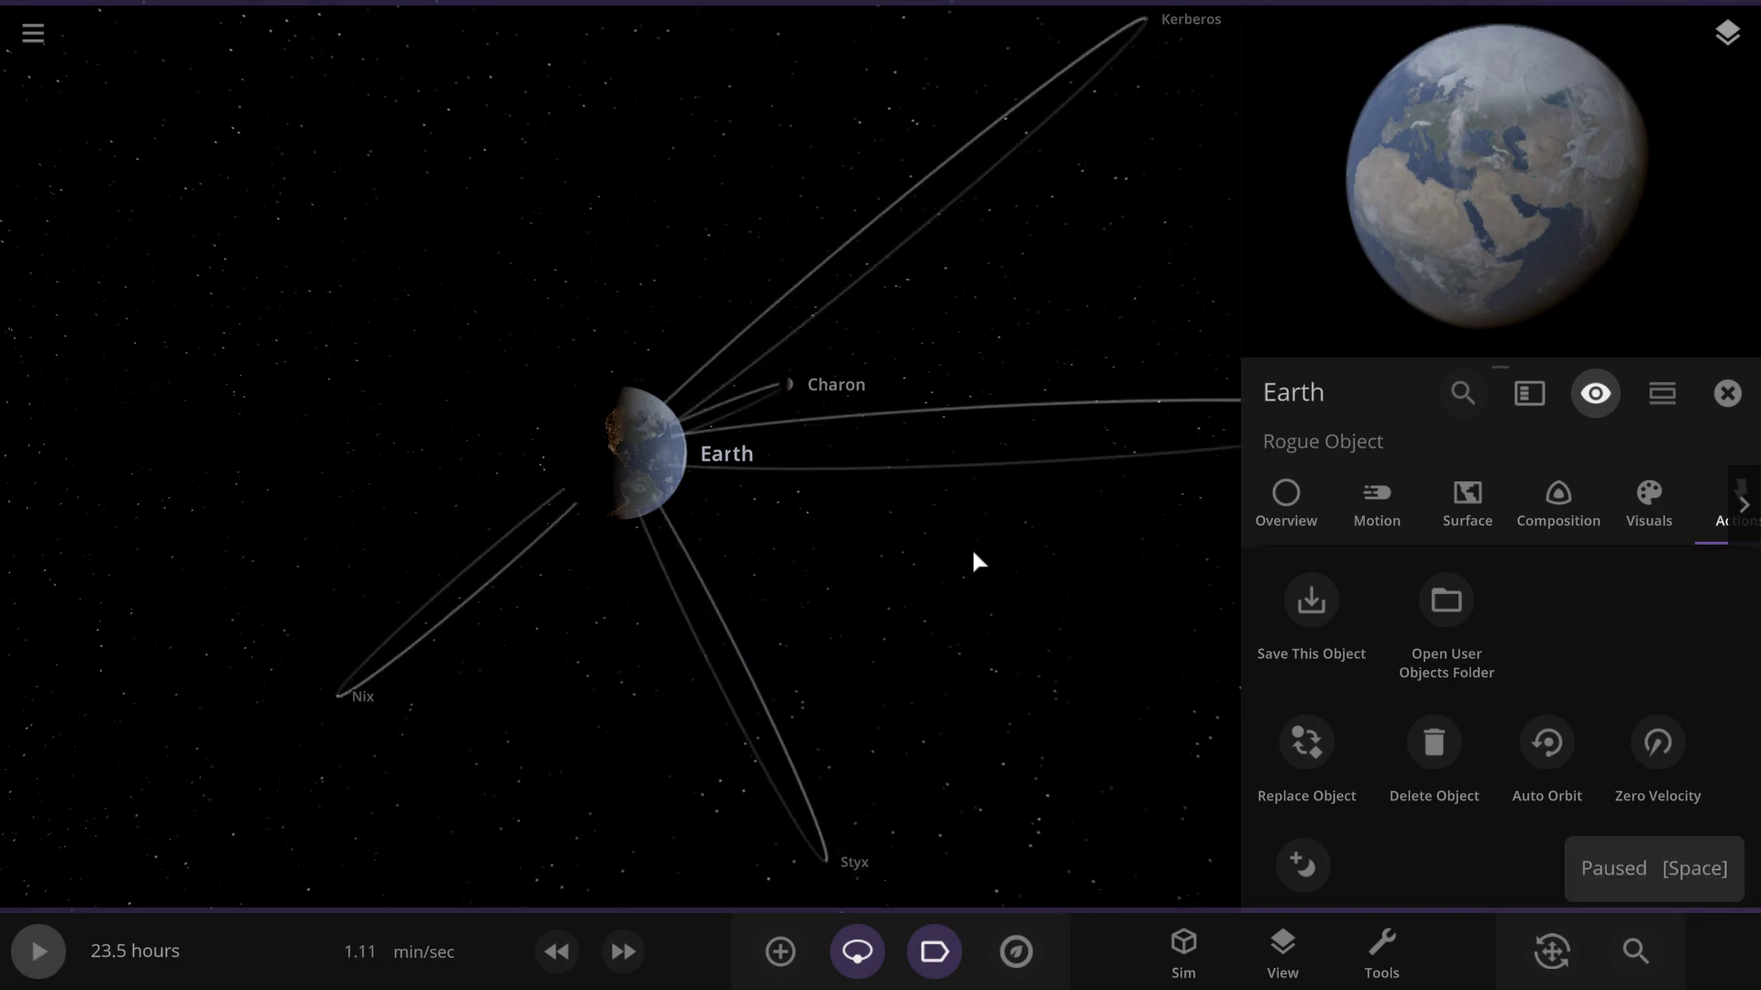
Select Charon, Styx, Nix, Kerberos and Hydra together, removing Earth from the selection, and open the actions for the group
scroll(825, 484, "down", 5)
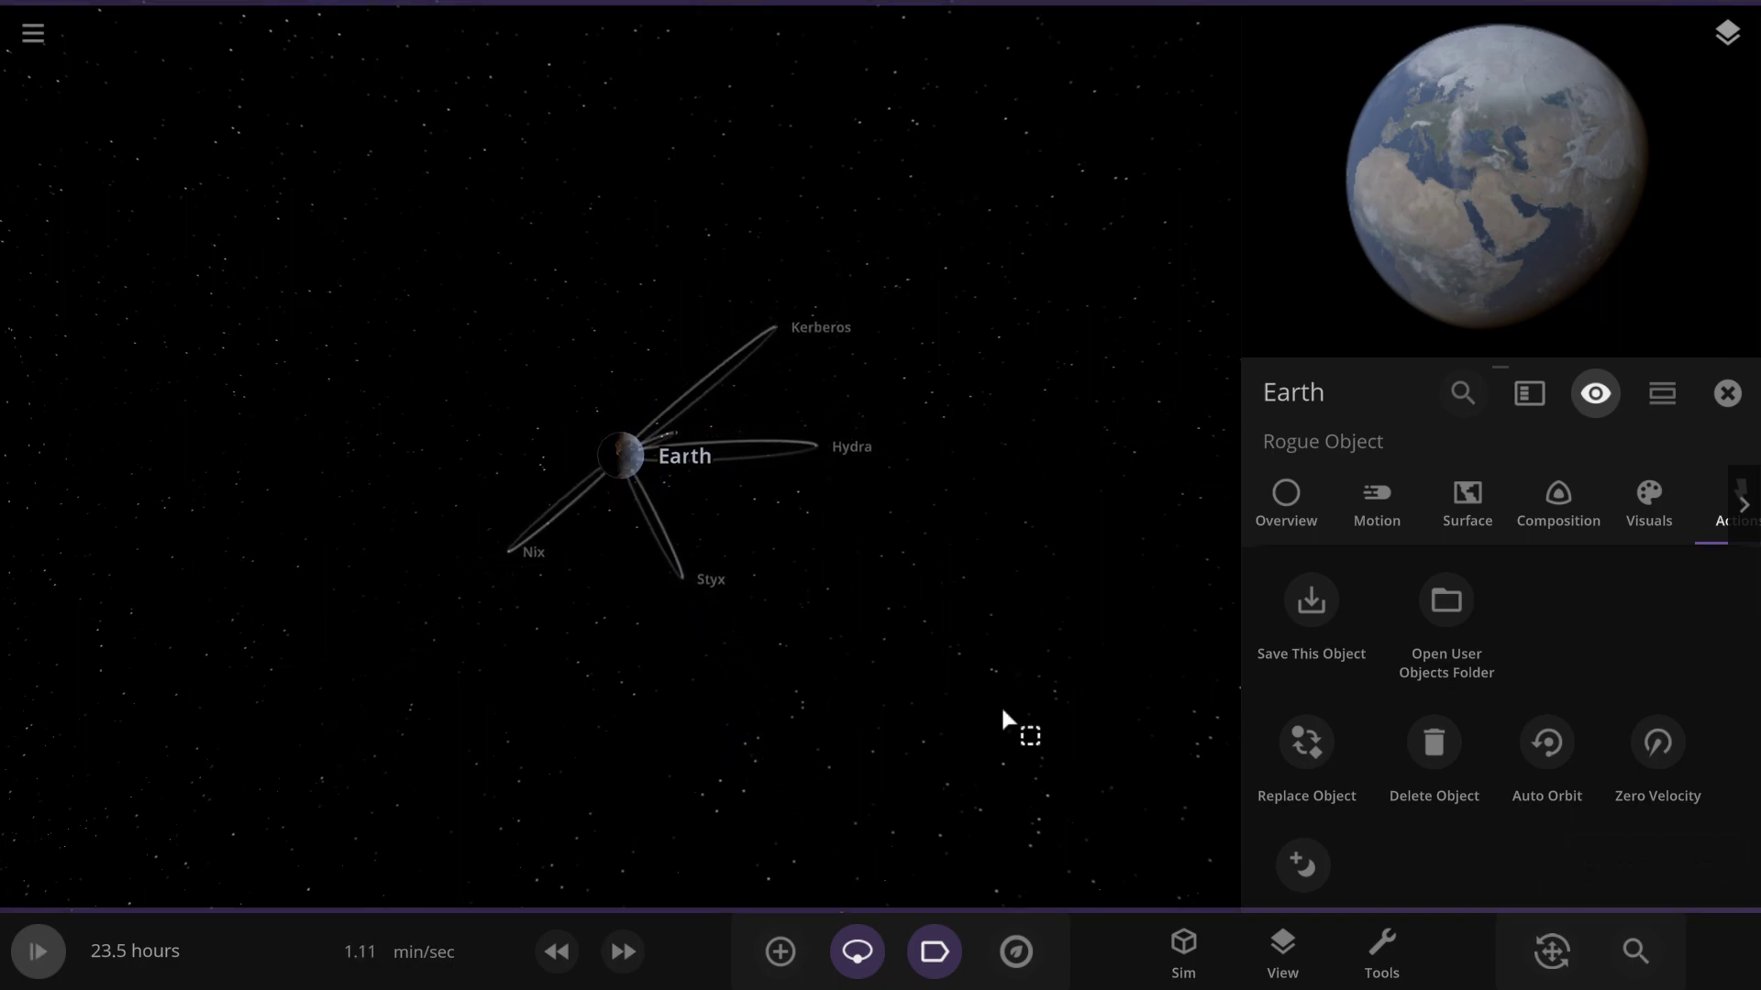
left_click_drag(981, 692, 349, 146)
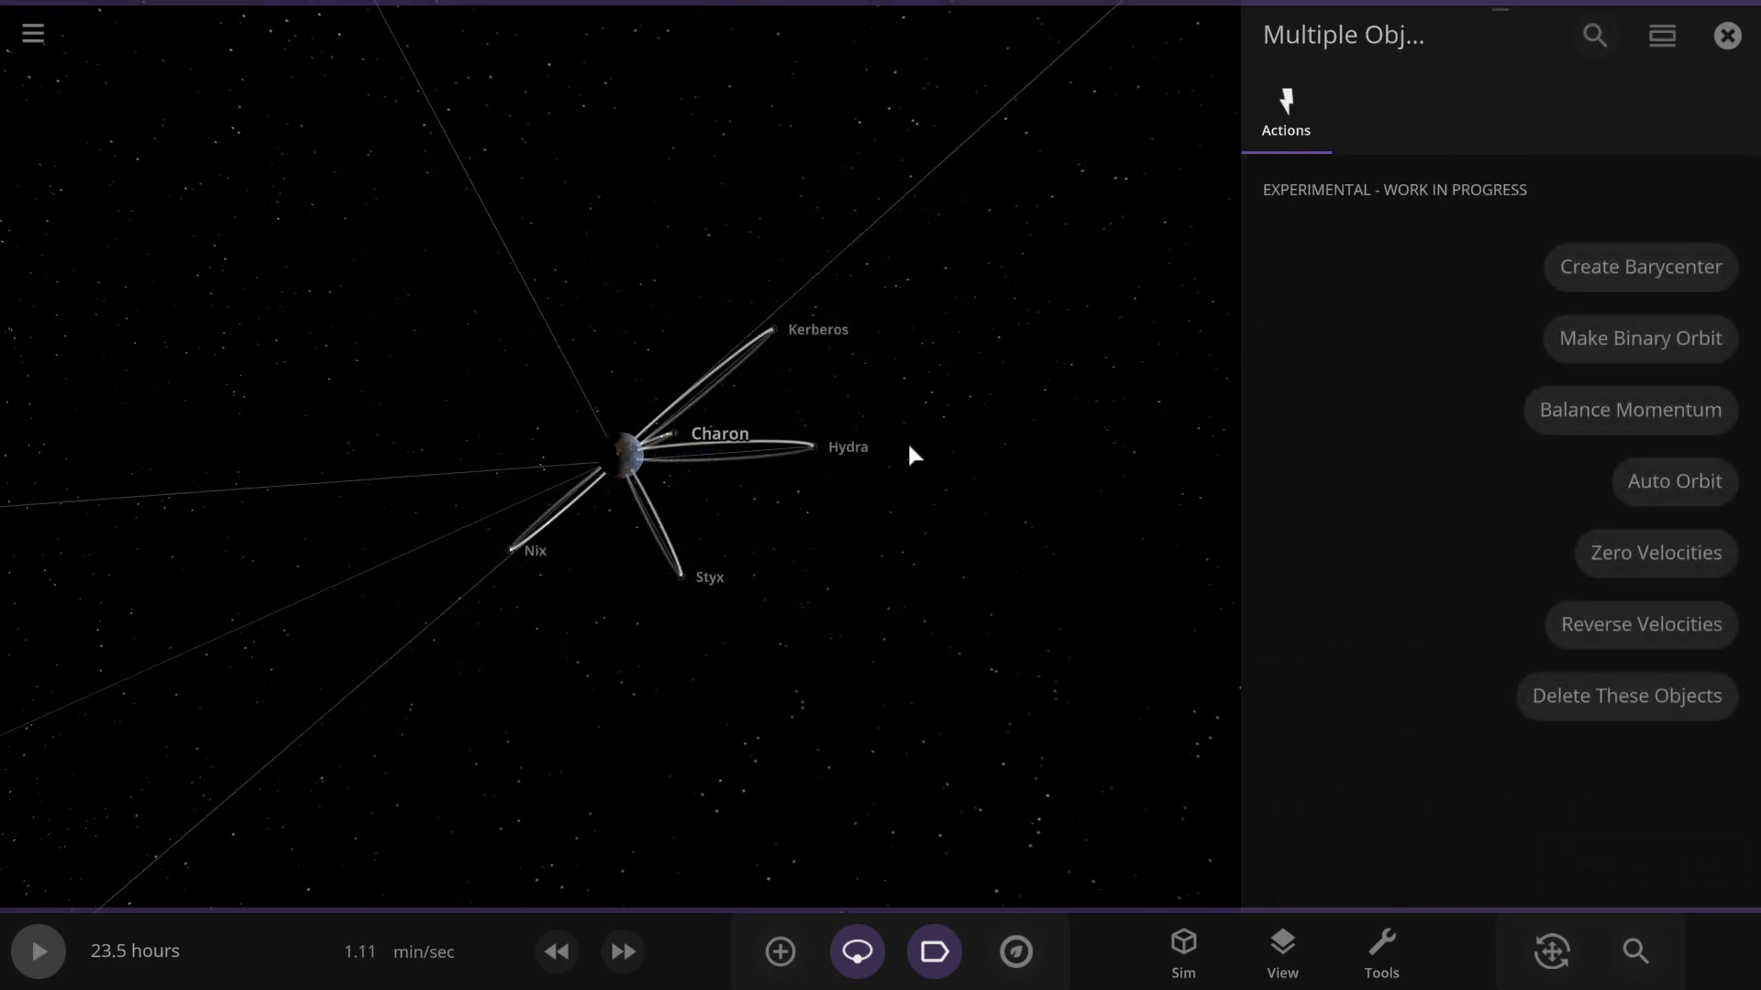
left_click_drag(1057, 725, 1000, 385)
left_click_drag(1284, 649, 503, 22)
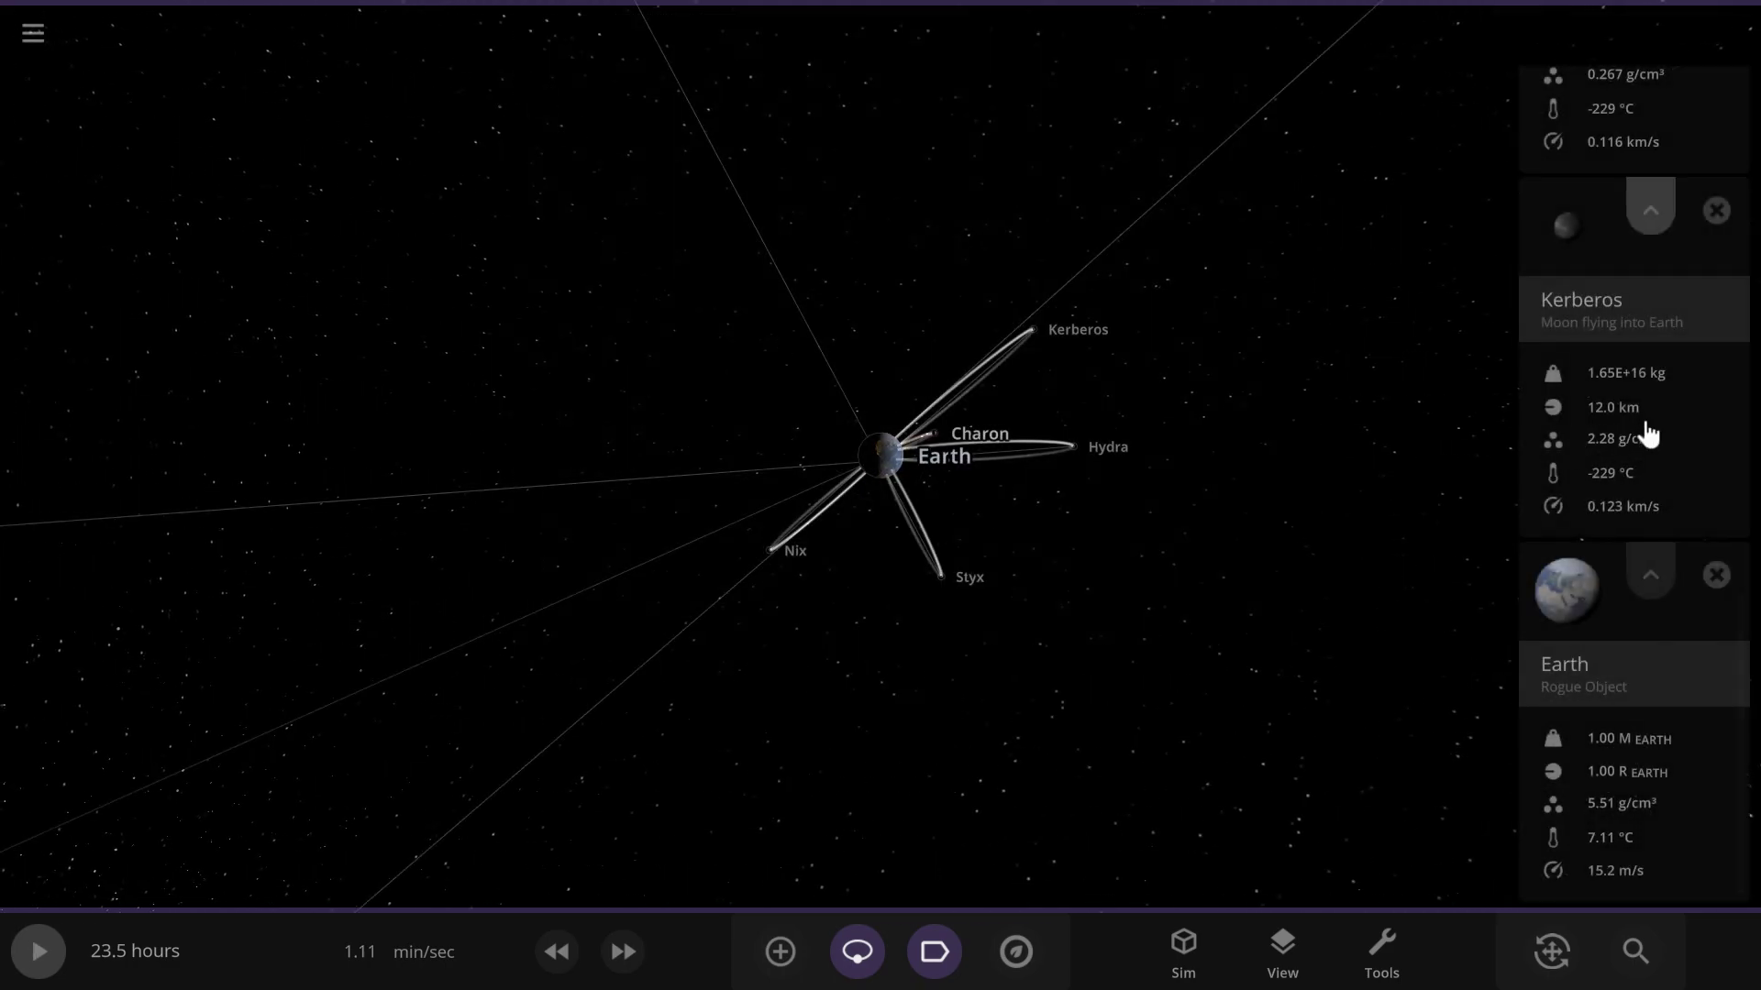
left_click(1716, 575)
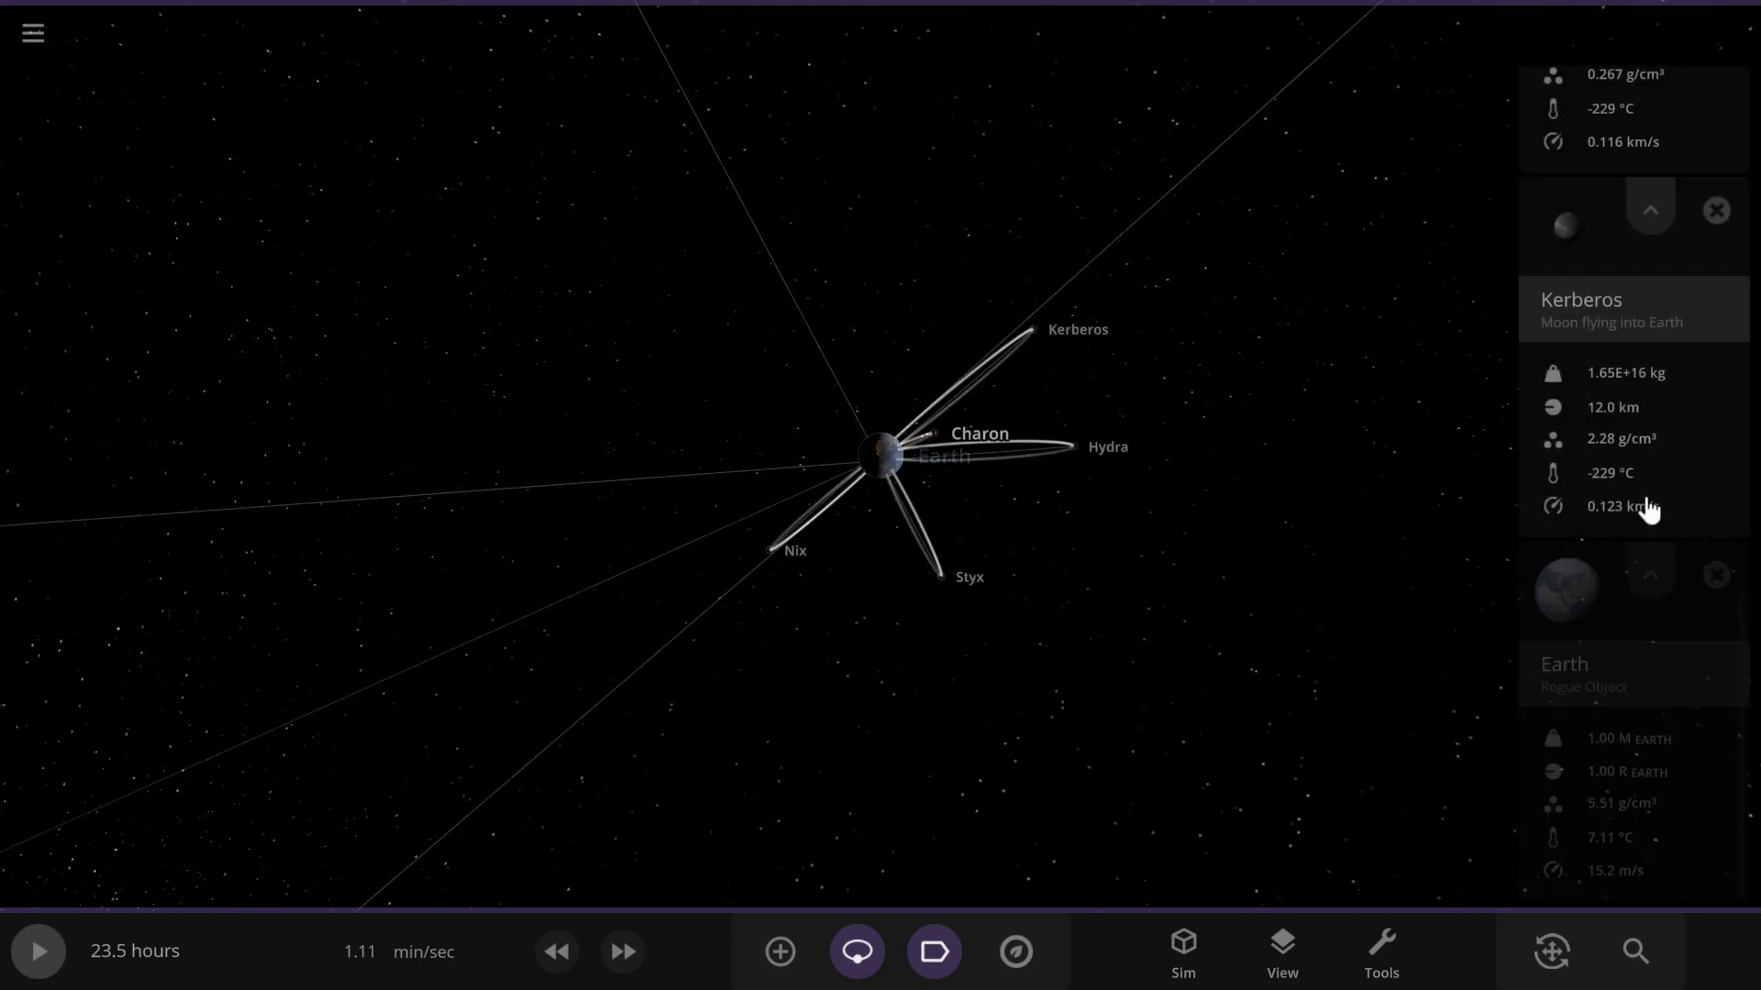
left_click(1673, 583)
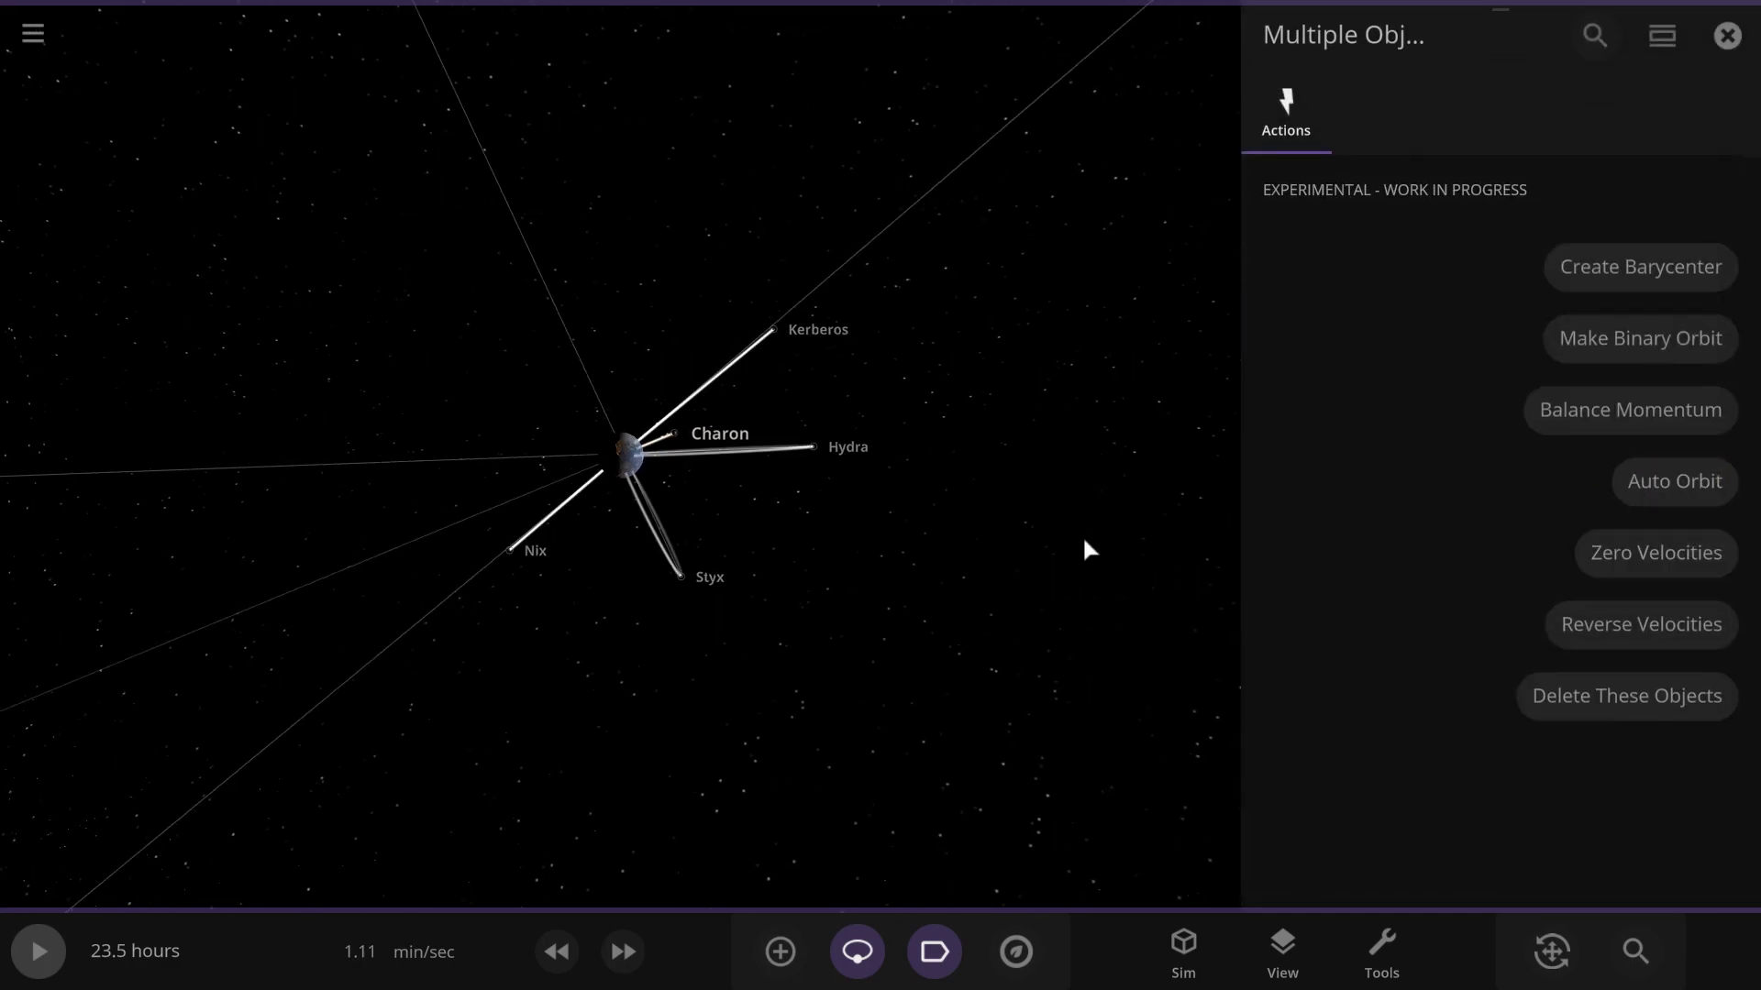
Try to apply Auto Orbit to the five selected moons
right_click_drag(1084, 541, 1182, 605)
scroll(1183, 607, "up", 4)
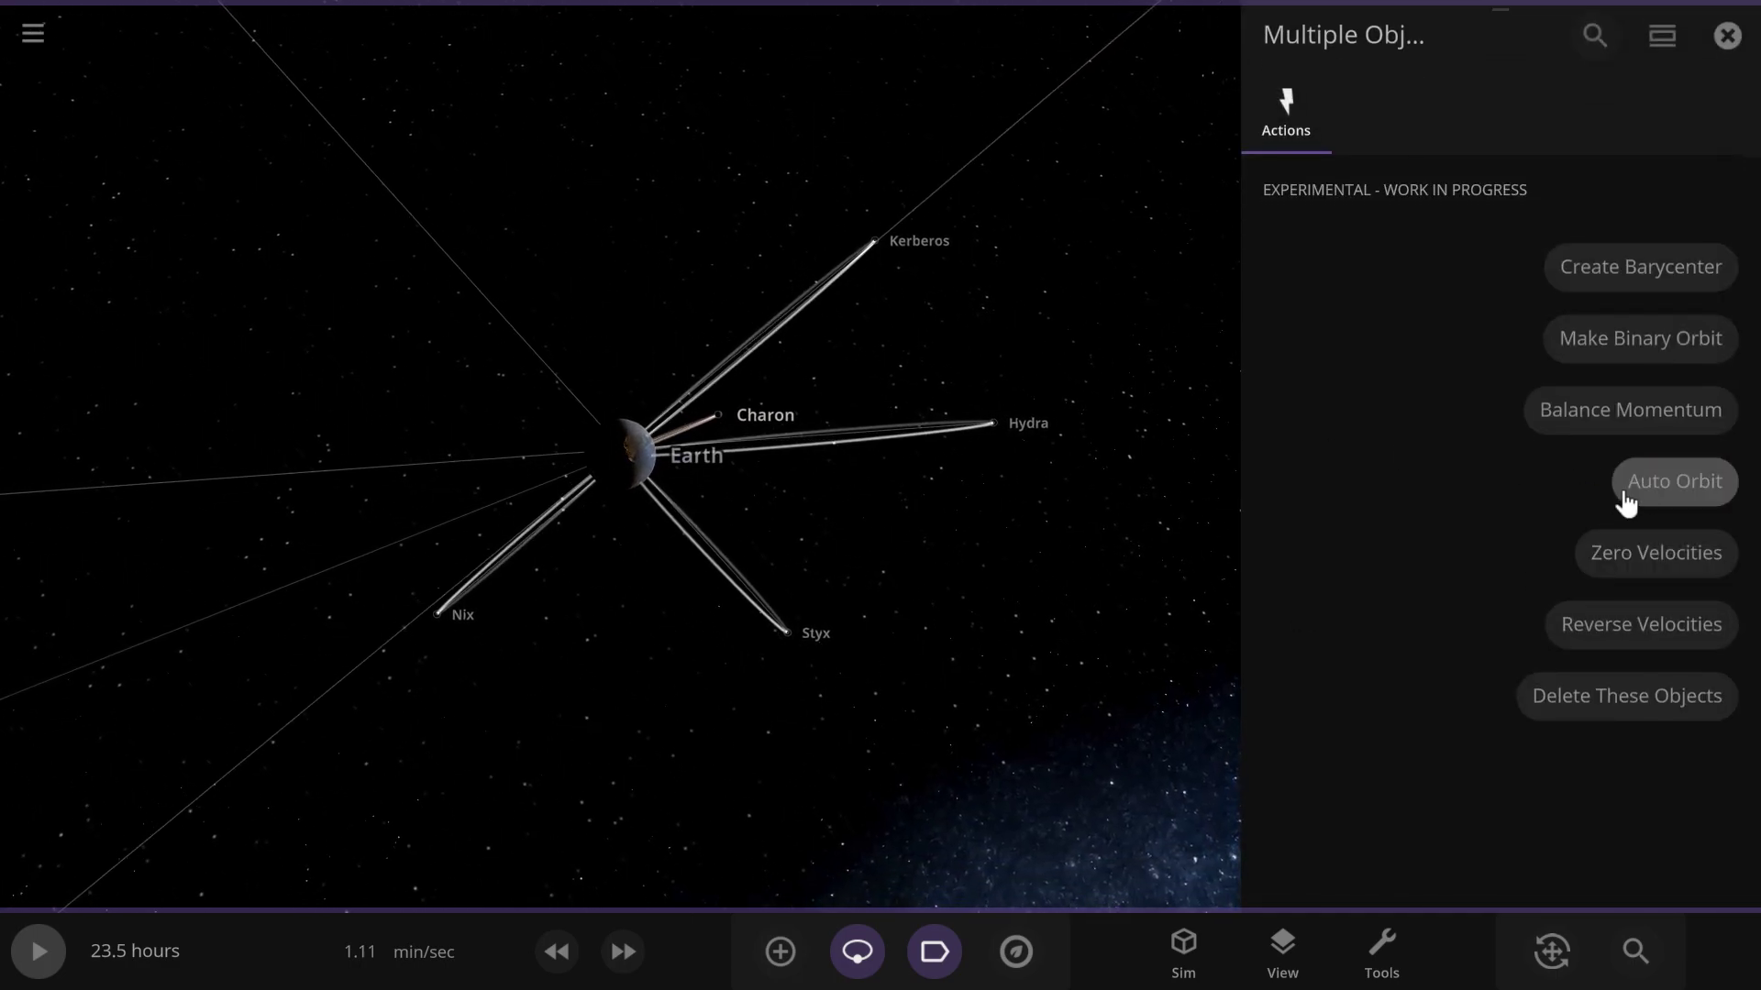
left_click(1641, 496)
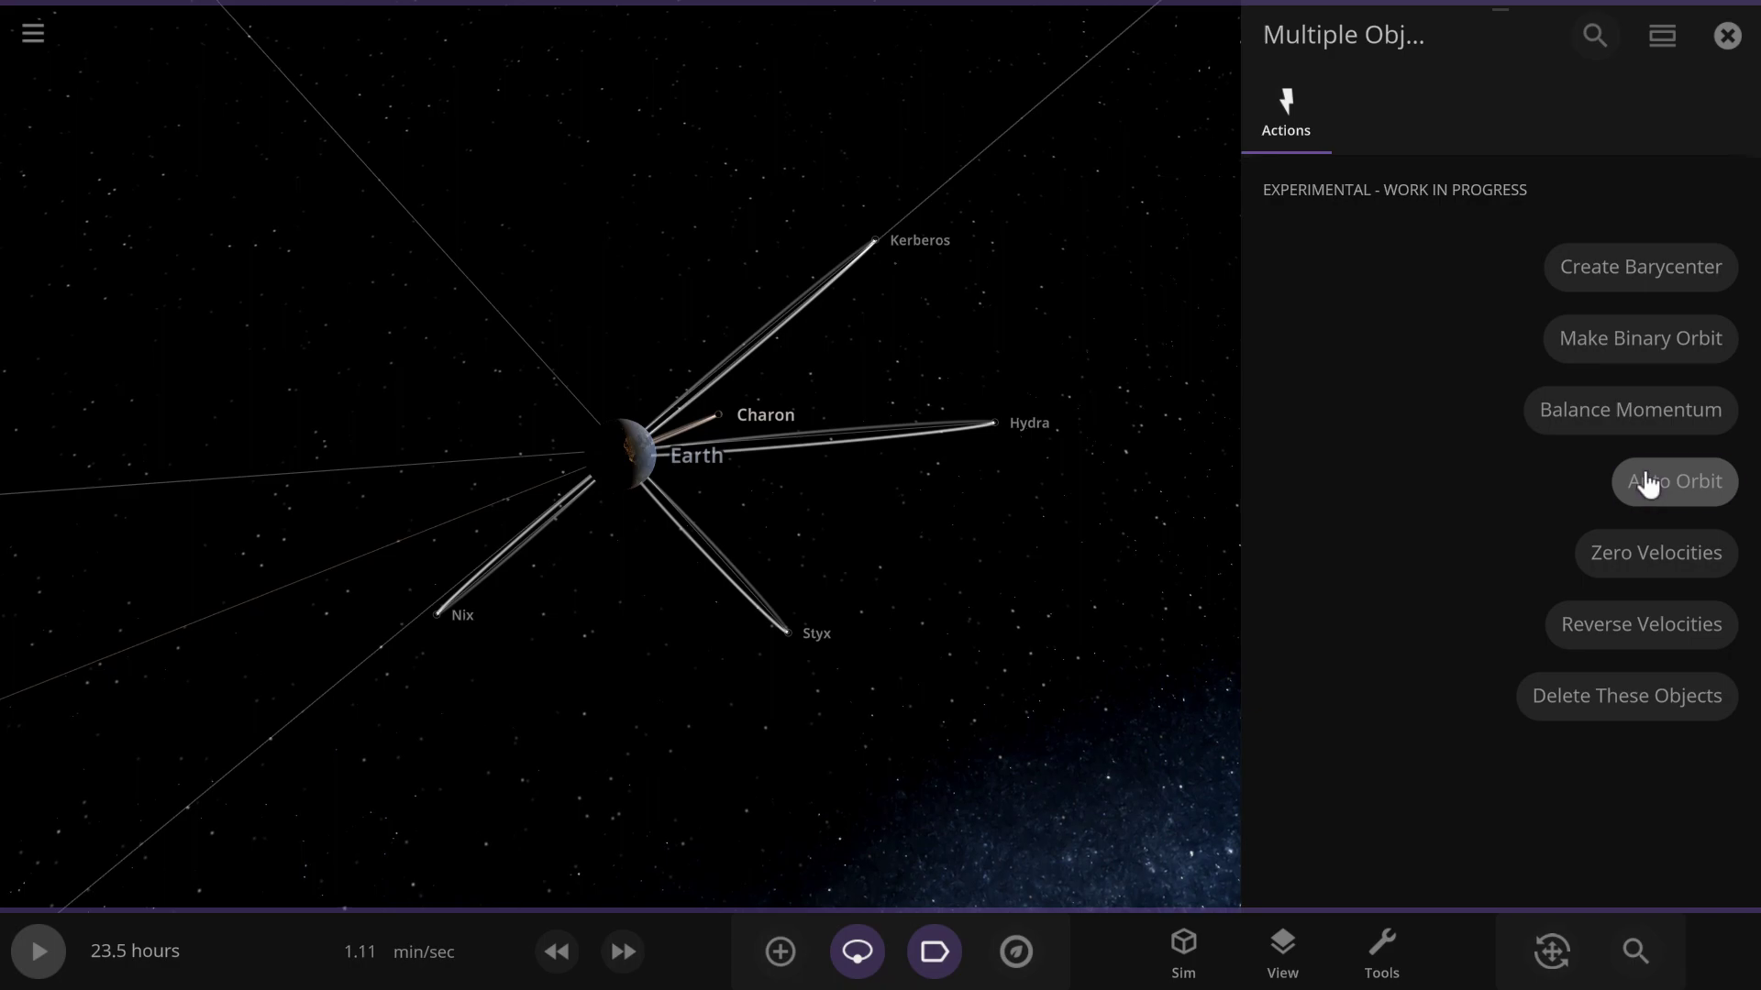
Open Hydra's motion properties, run the simulation briefly and pause it again
double_click(999, 437)
left_click(1048, 608)
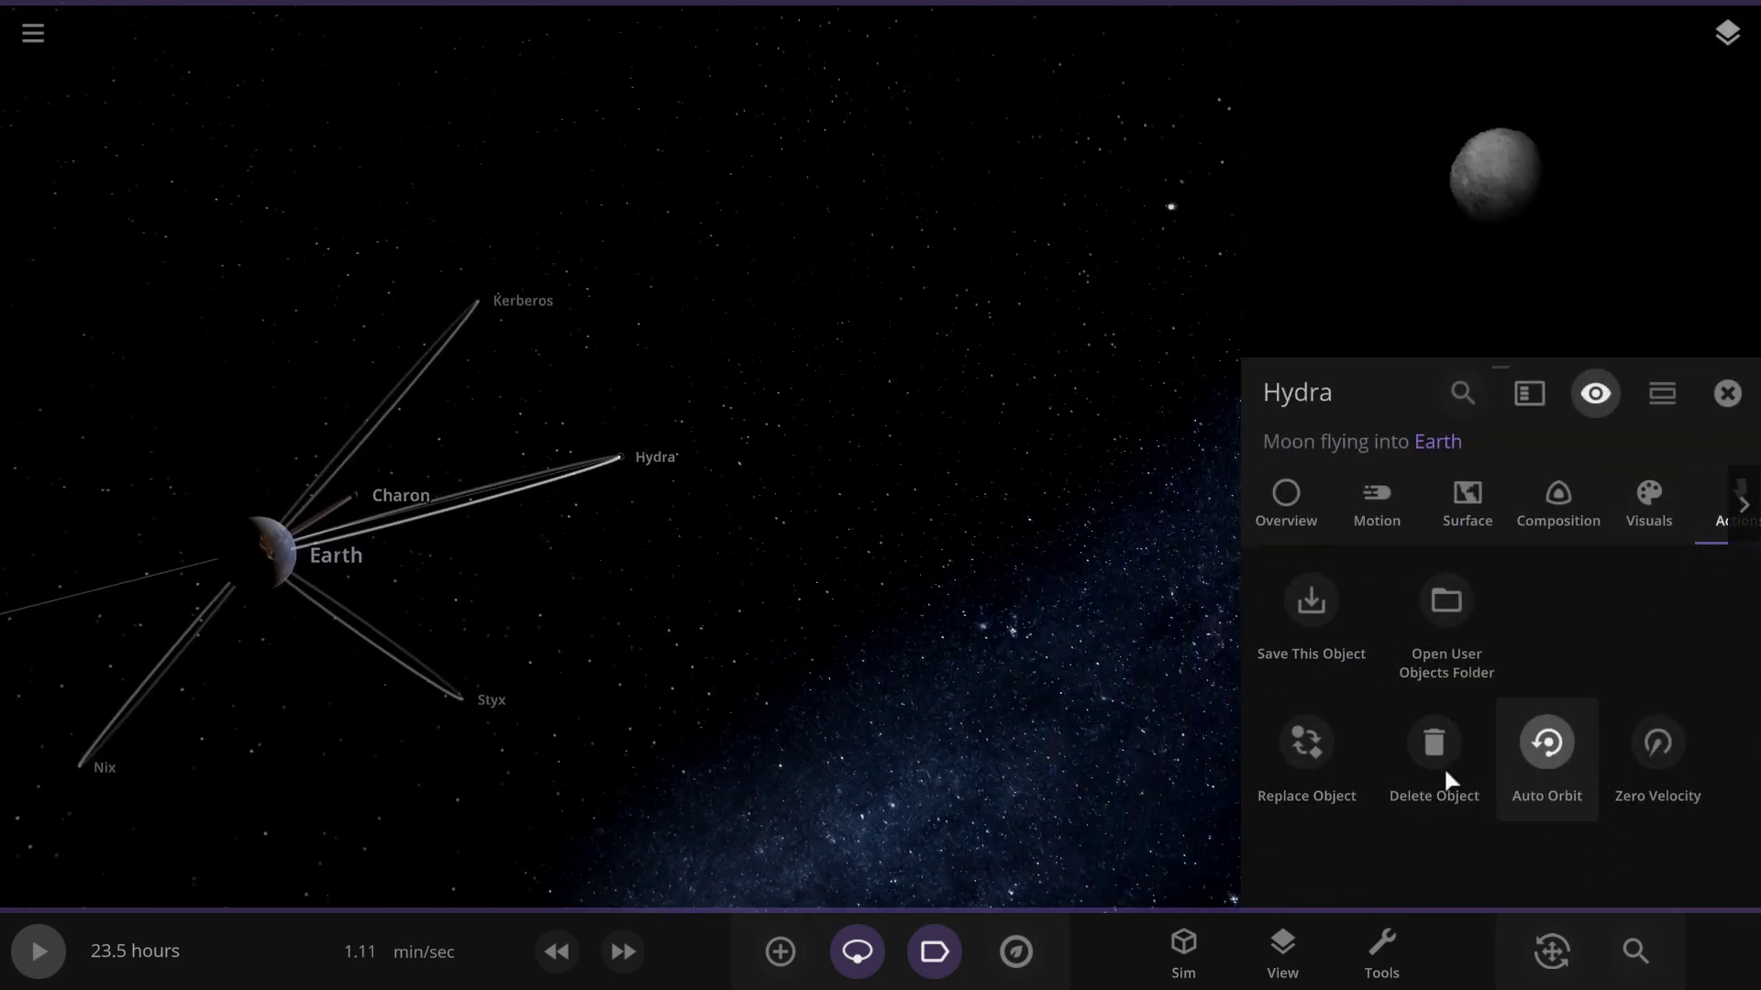
left_click(1312, 600)
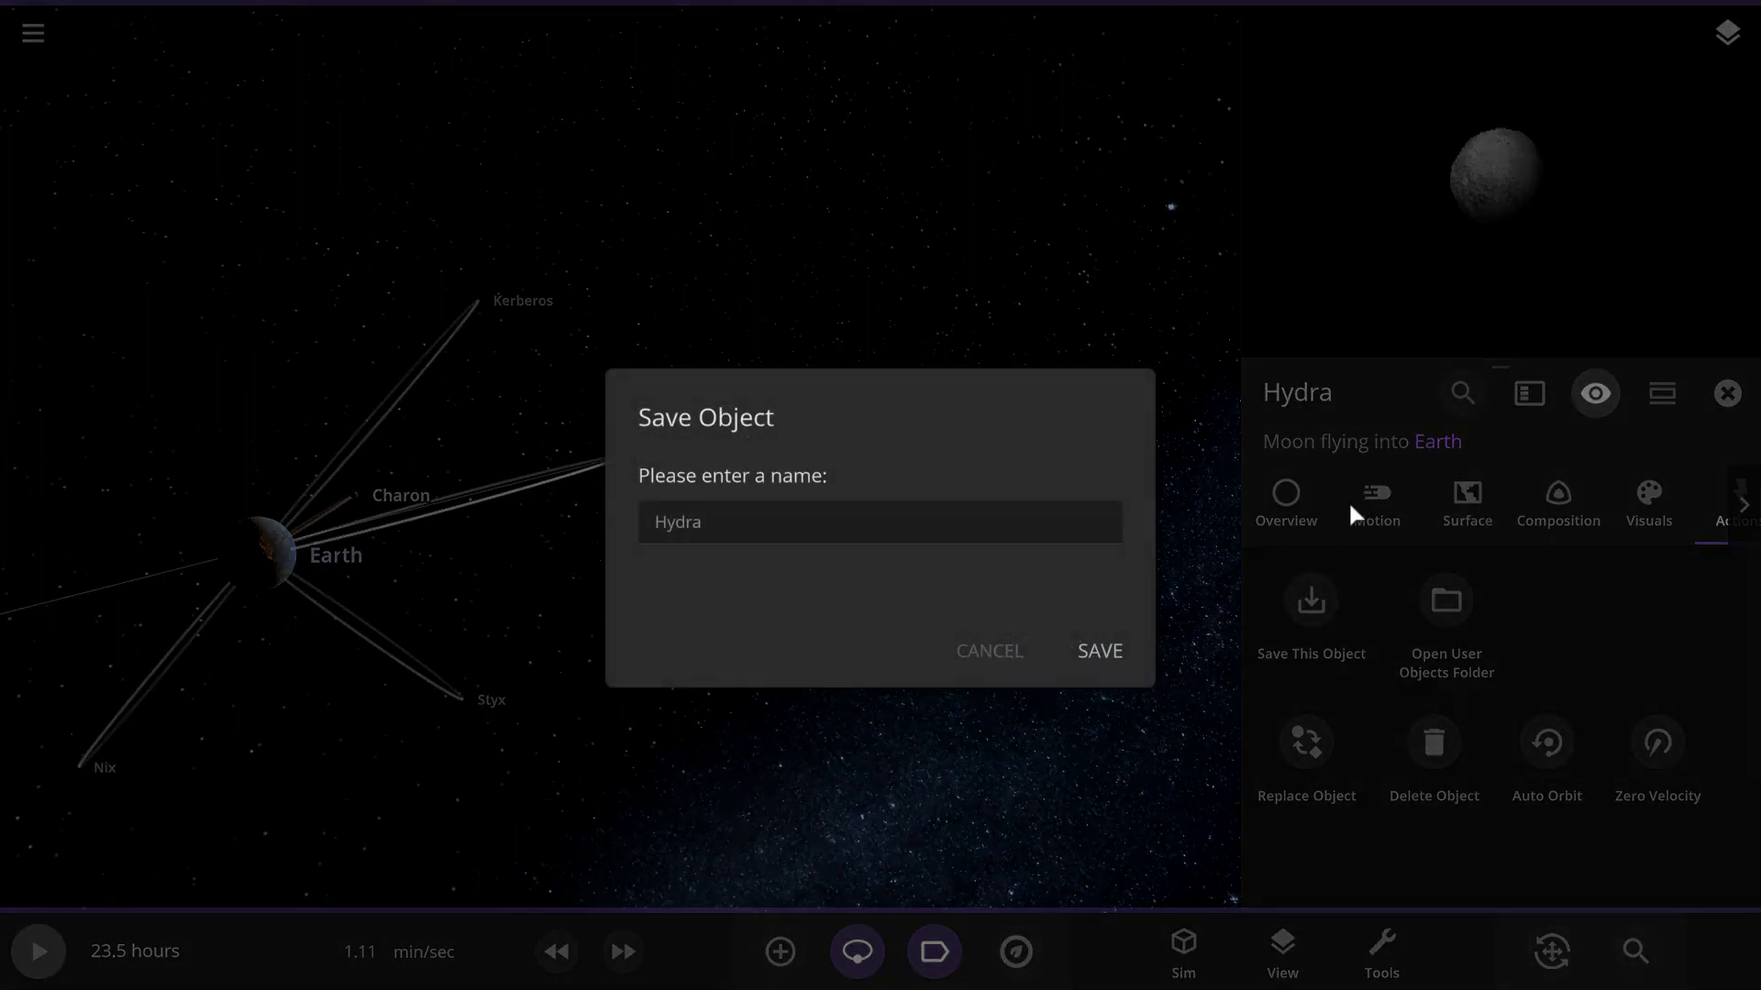
left_click(1270, 614)
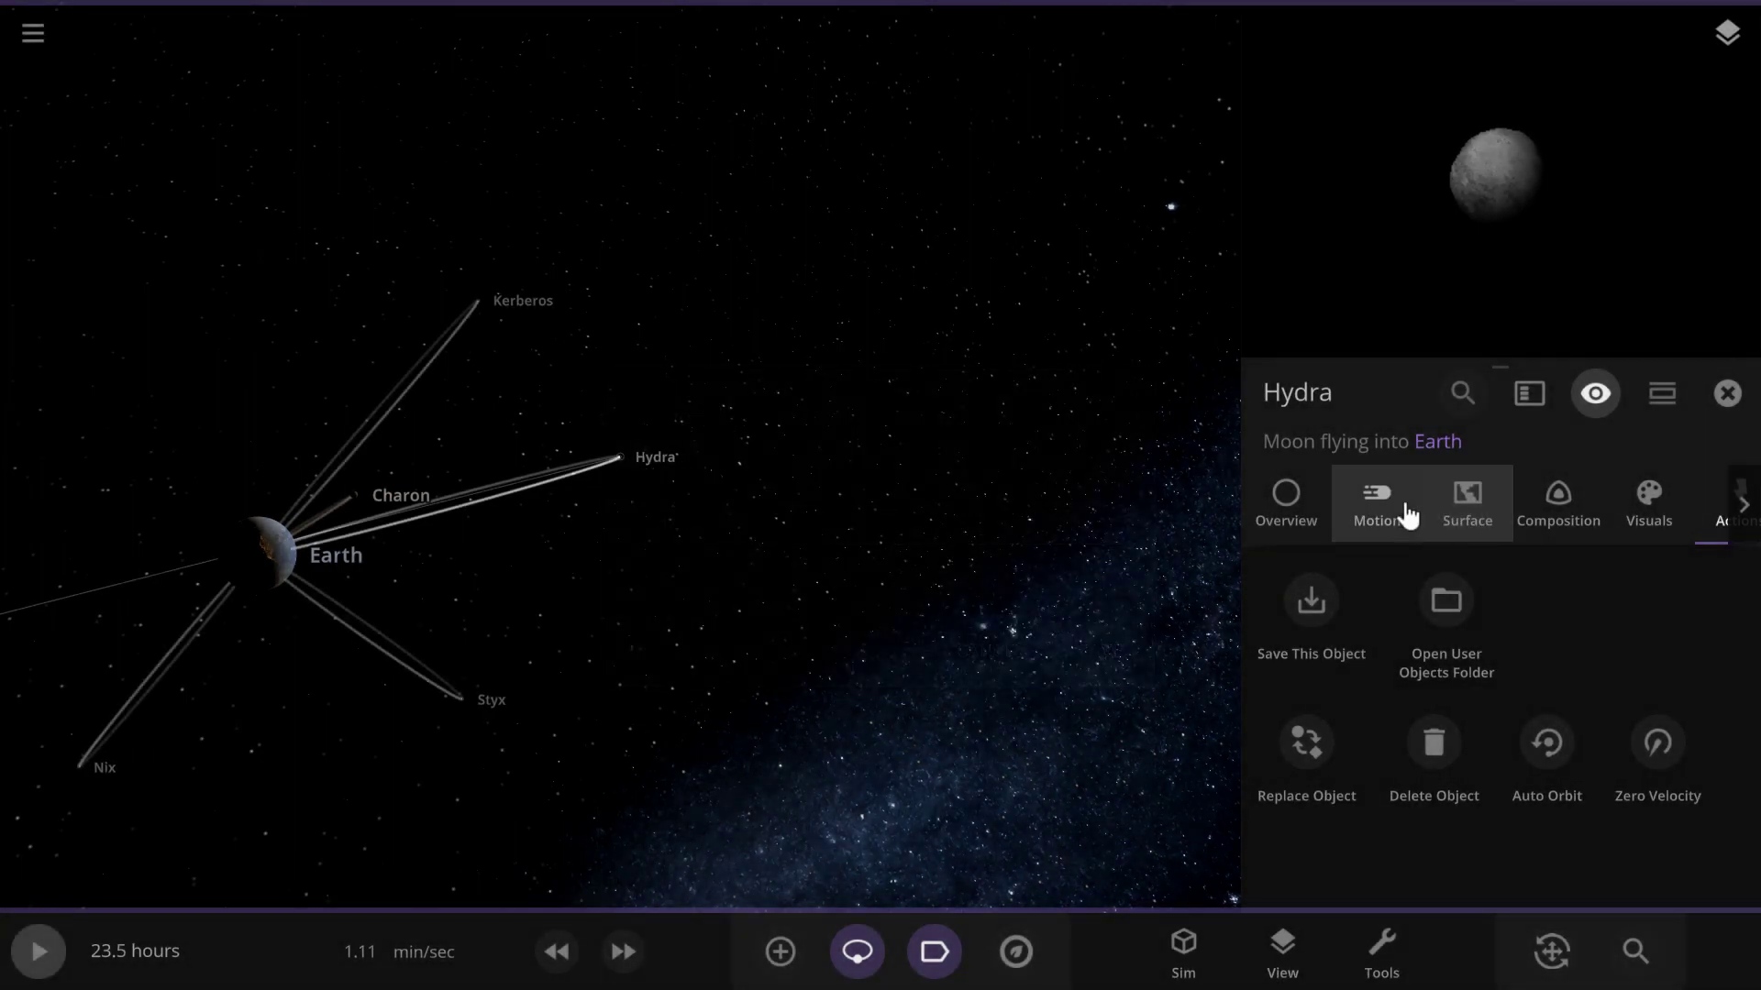
left_click(1377, 504)
key("space")
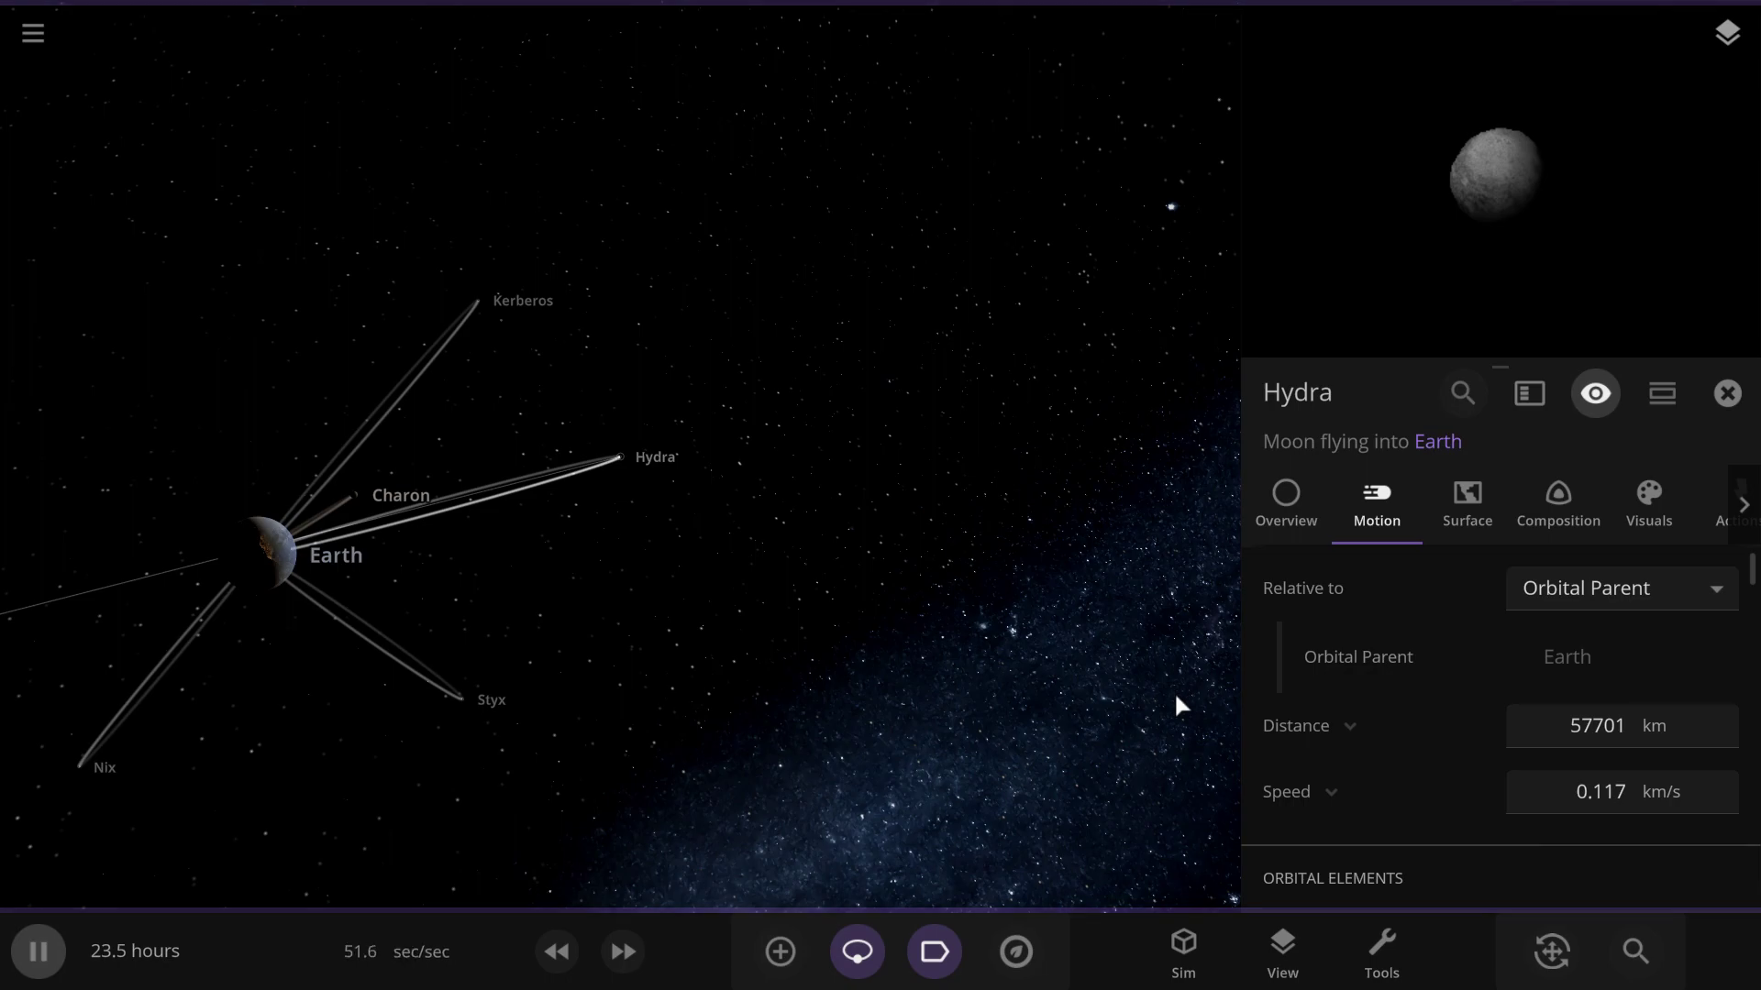
key("space")
key("space")
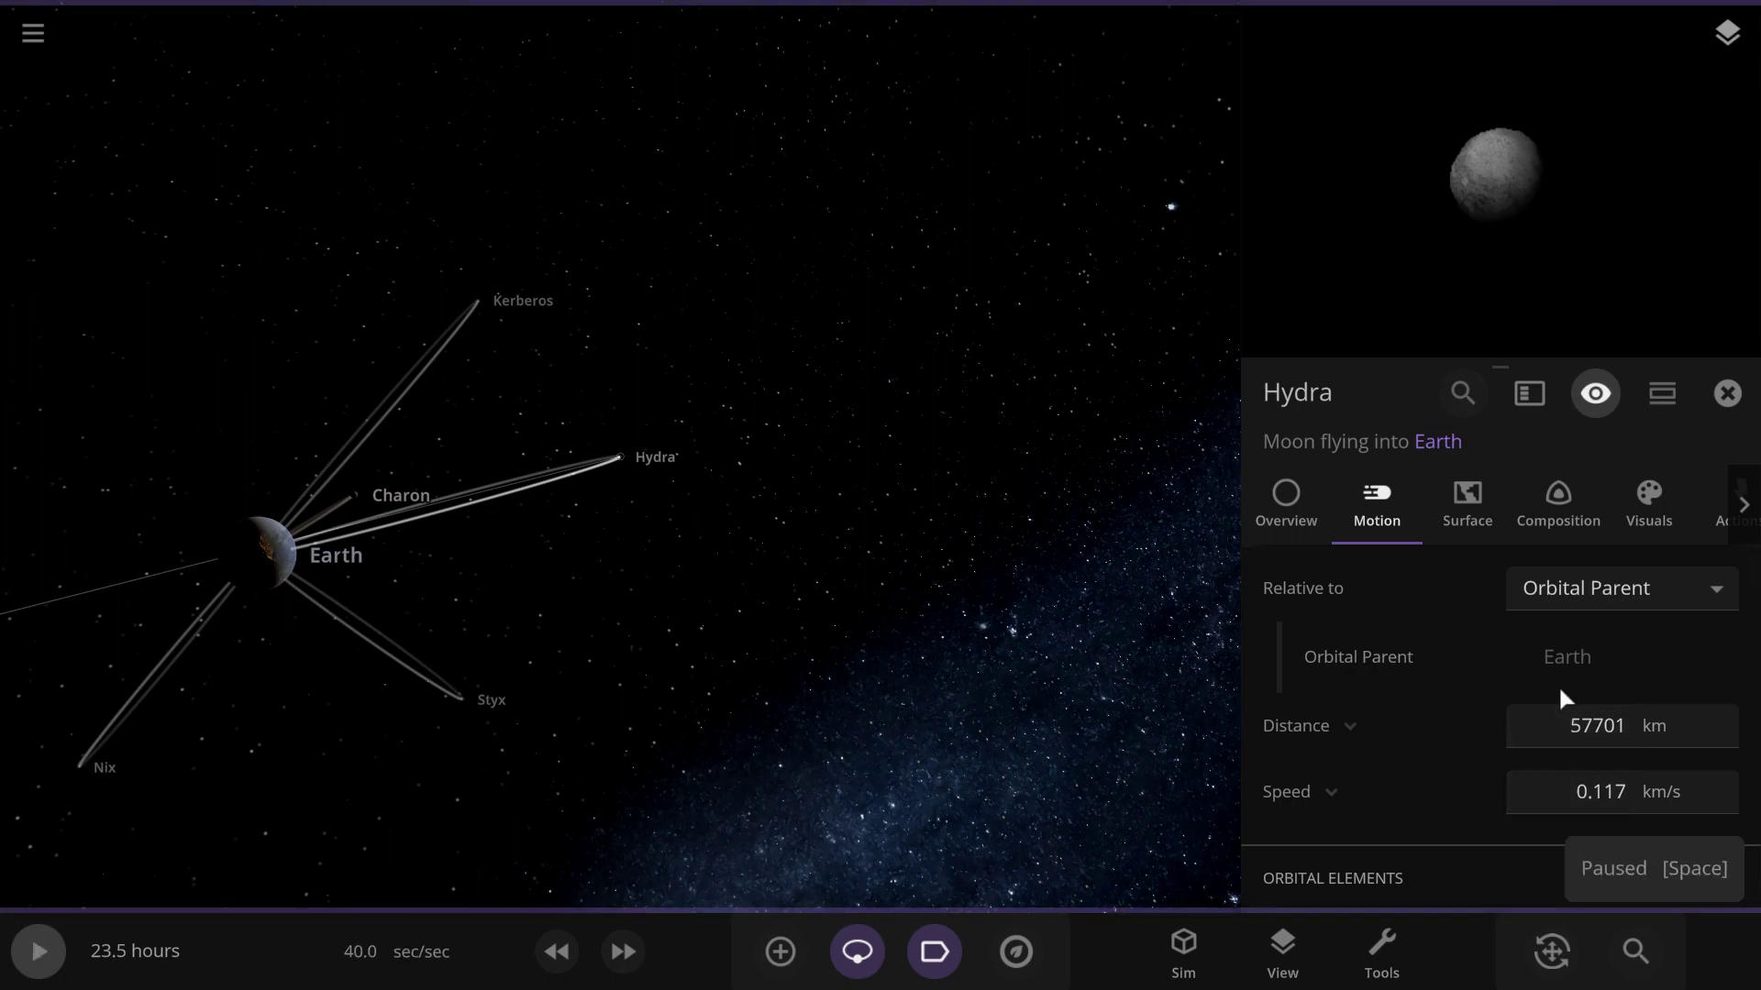
Increase Hydra's speed until its path becomes a closed orbit around Earth
scroll(1564, 690, "down", 2)
scroll(1605, 697, "up", 2)
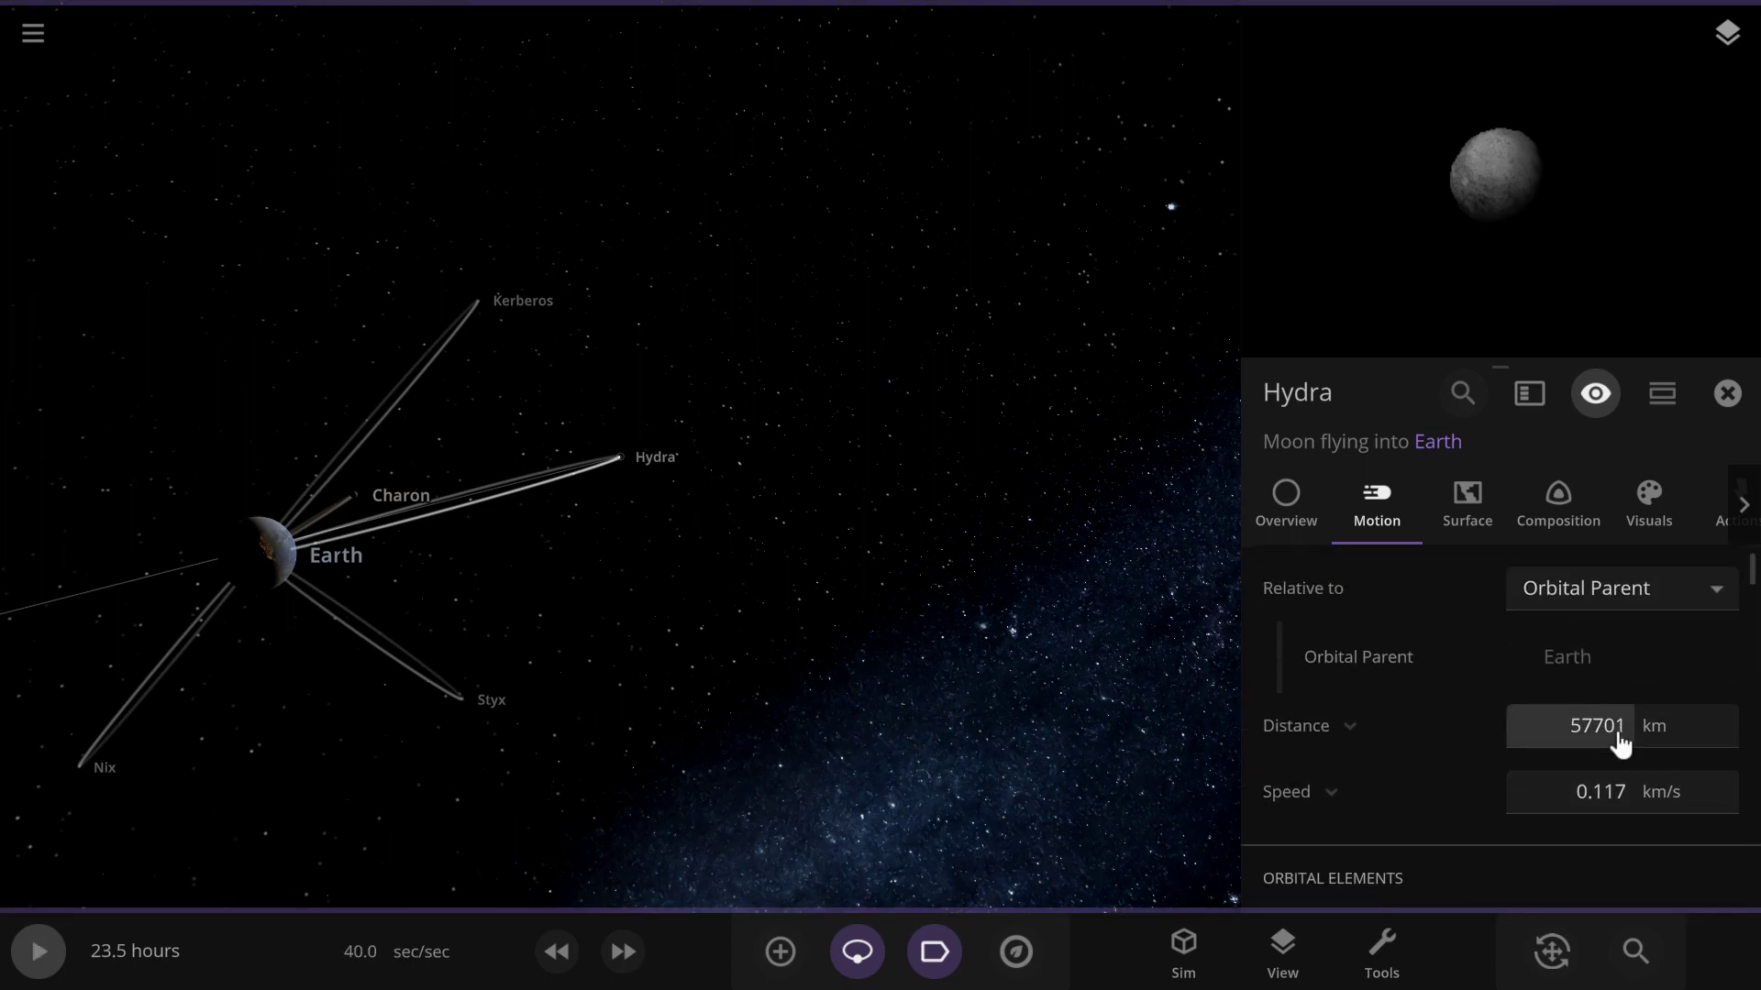
left_click(1600, 791)
left_click_drag(1498, 879, 1648, 904)
left_click_drag(1500, 880, 1661, 904)
Set the eccentricity of Hydra's orbit to 0 in its orbital elements
scroll(1641, 780, "down", 5)
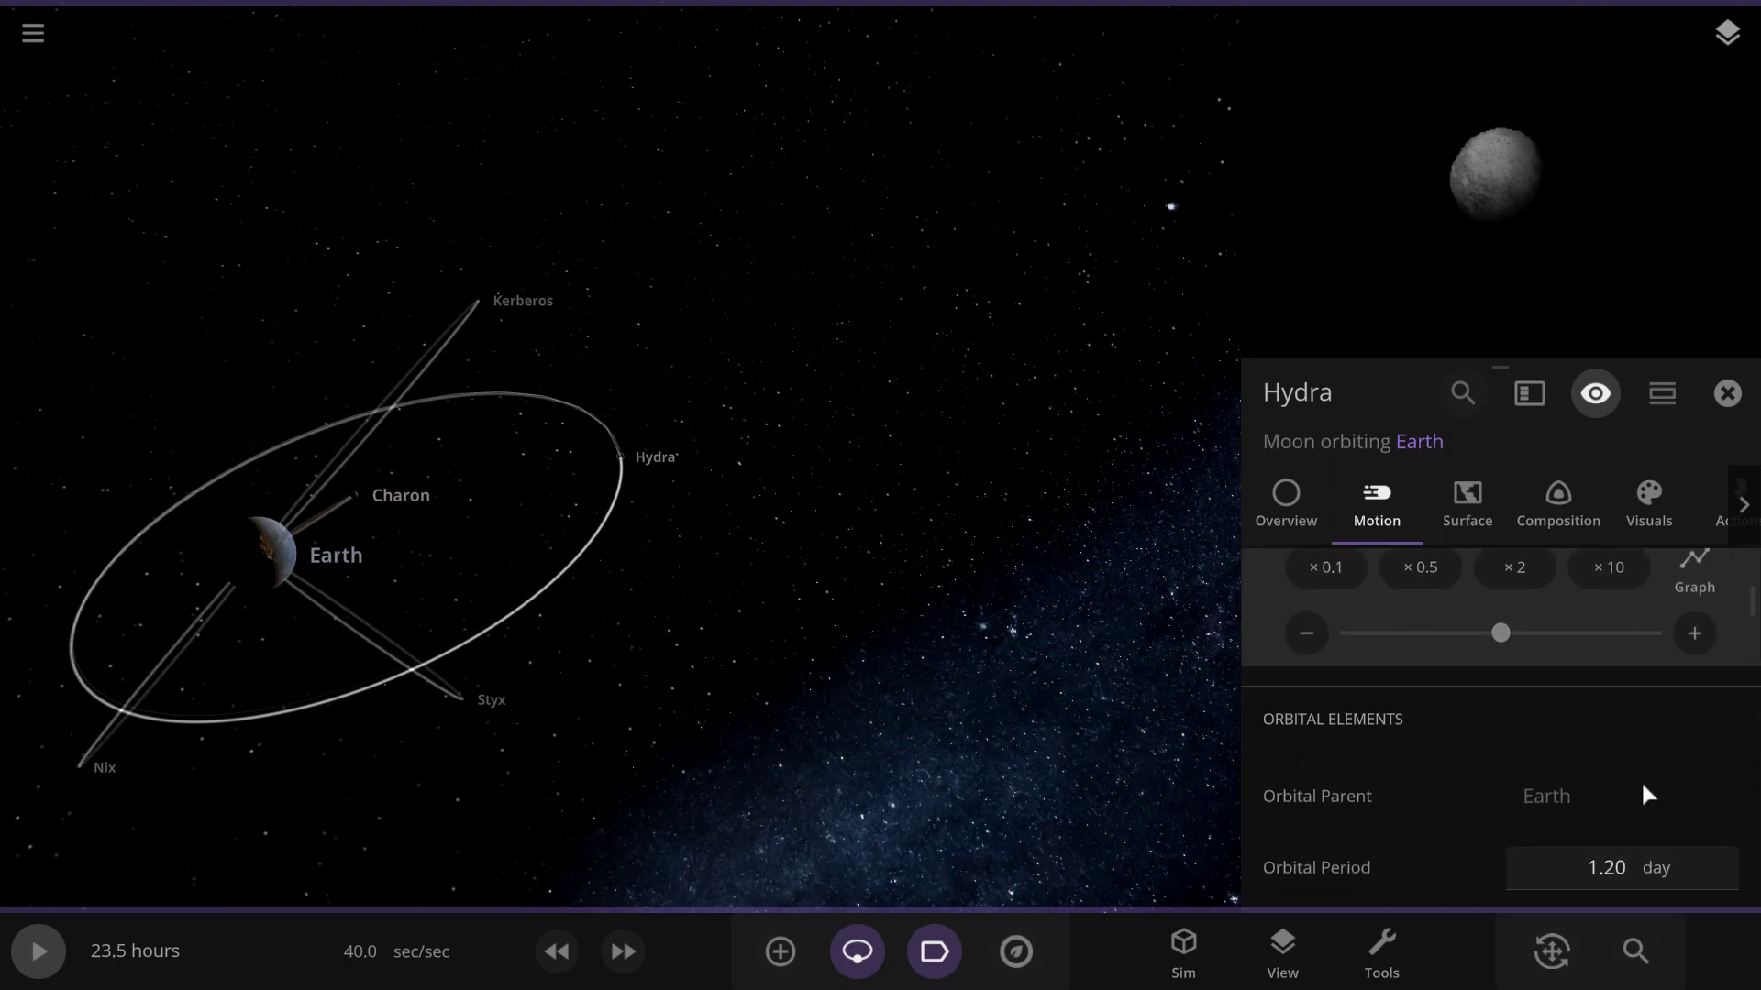
scroll(1627, 778, "down", 2)
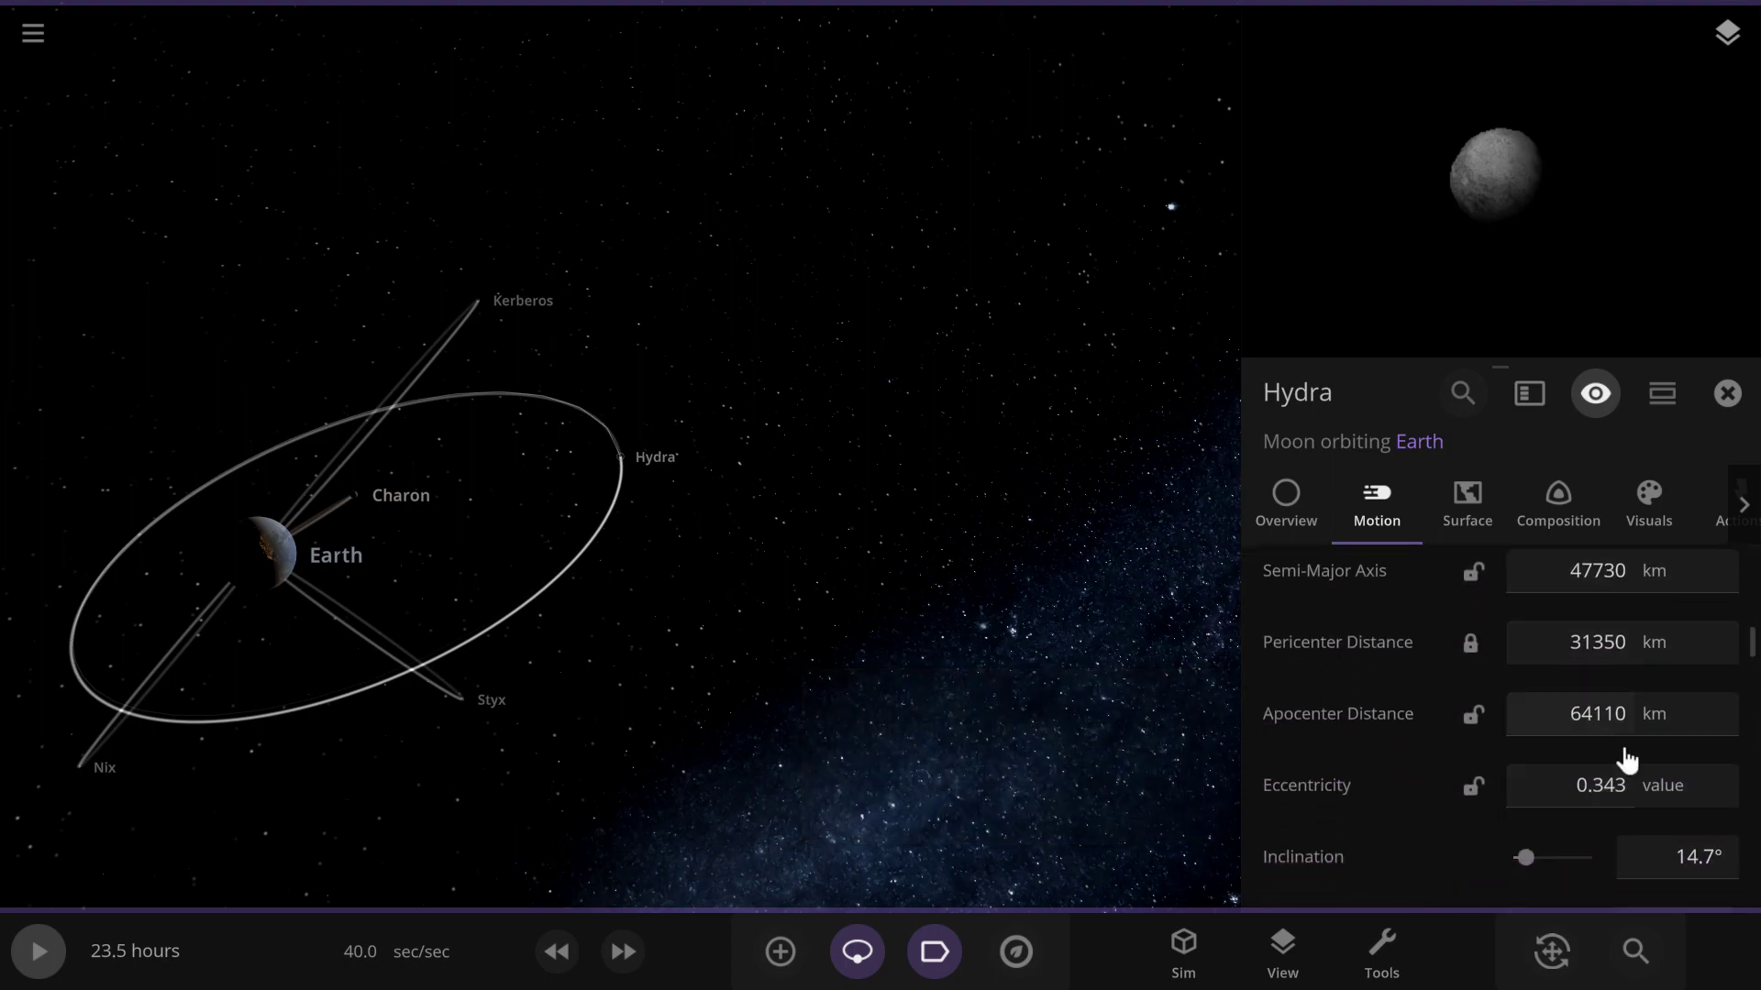
scroll(1621, 779, "up", 2)
scroll(1624, 762, "down", 2)
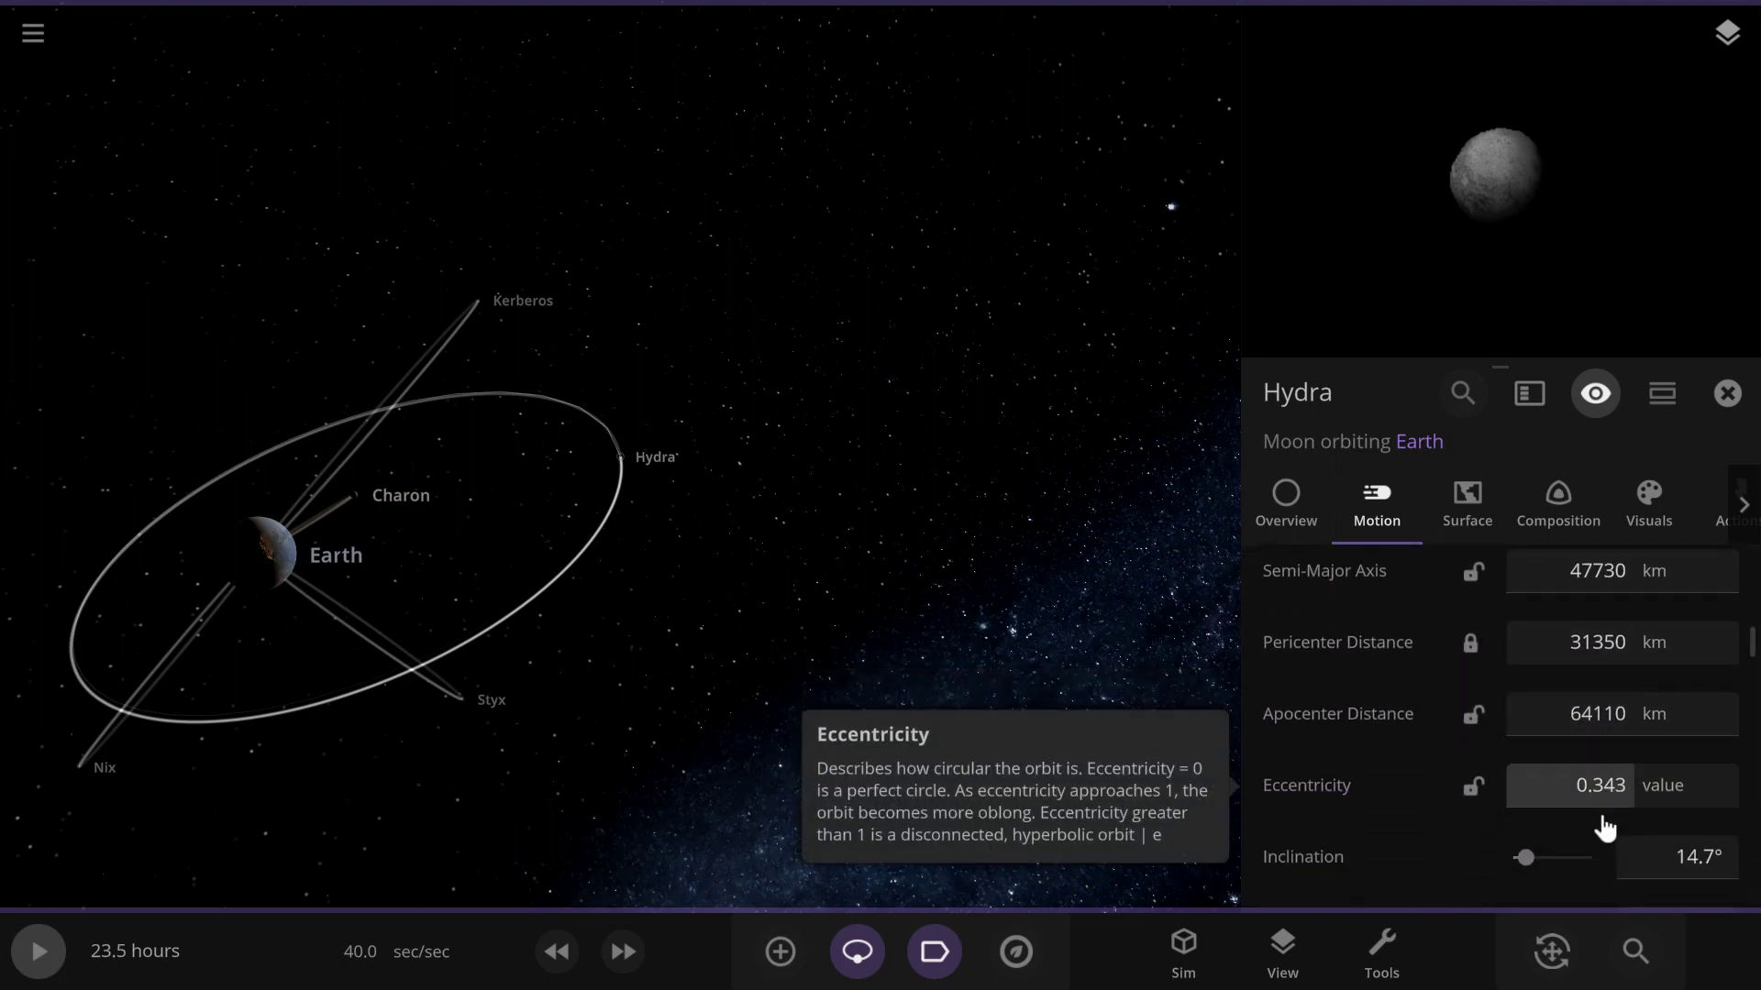
left_click(1559, 794)
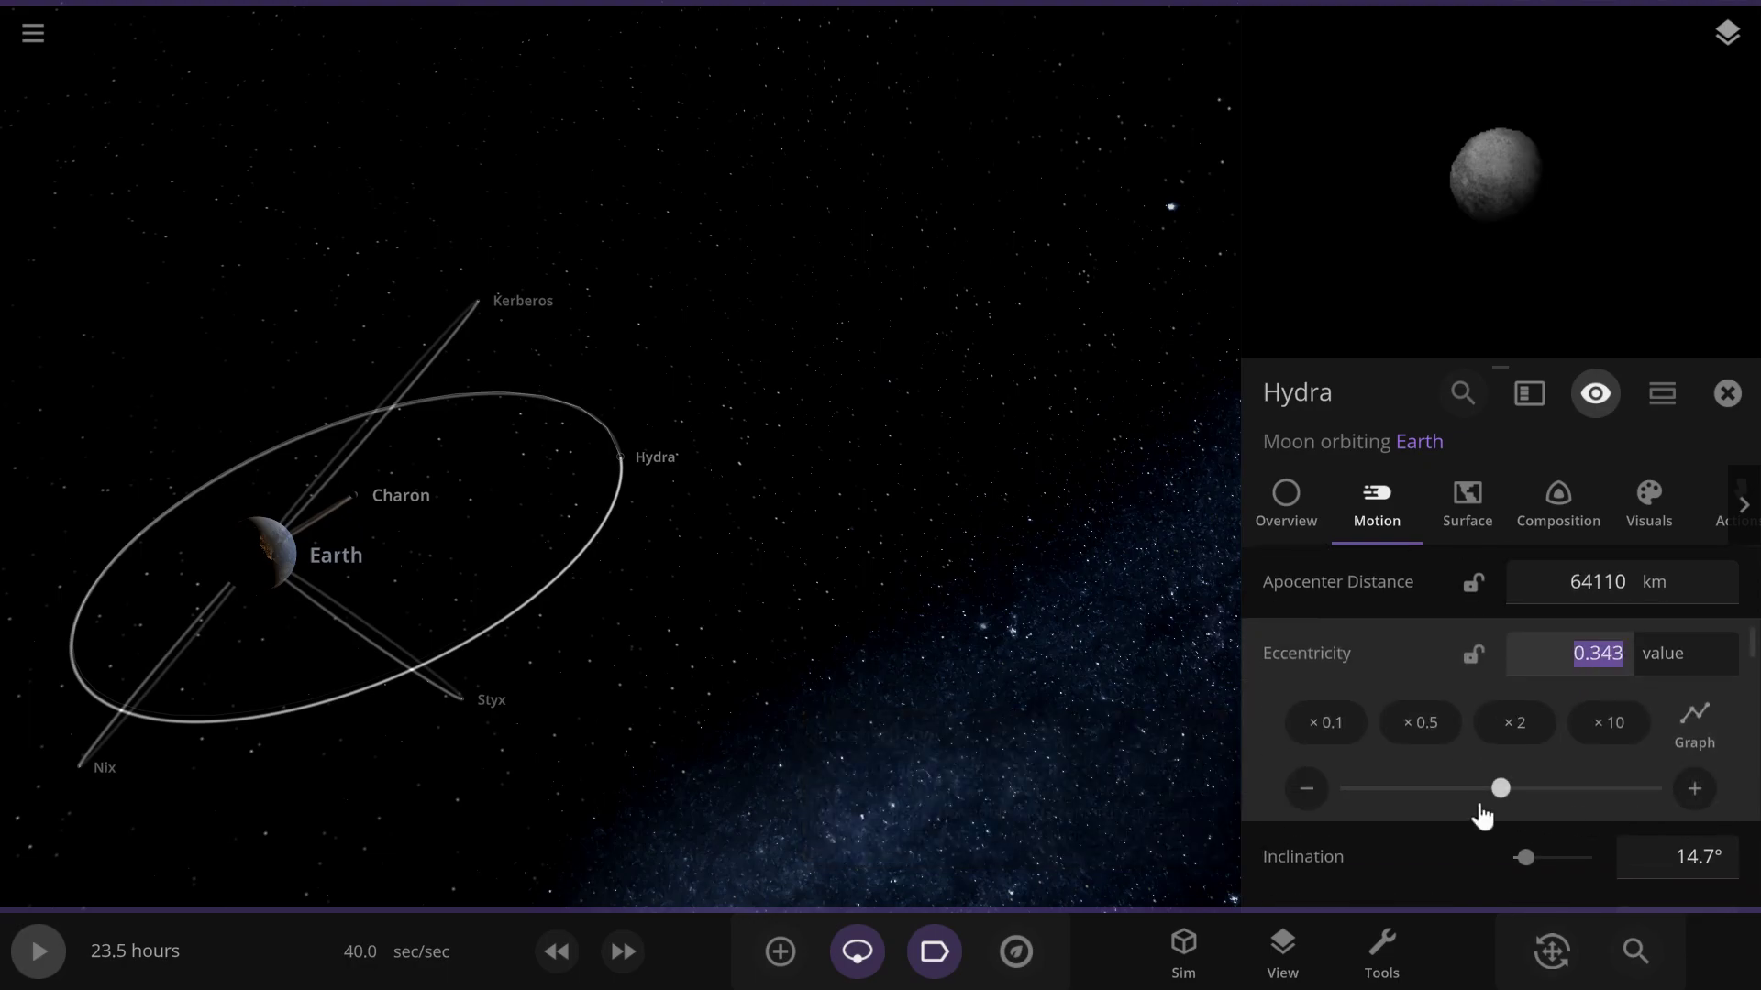
type("0")
key("Return")
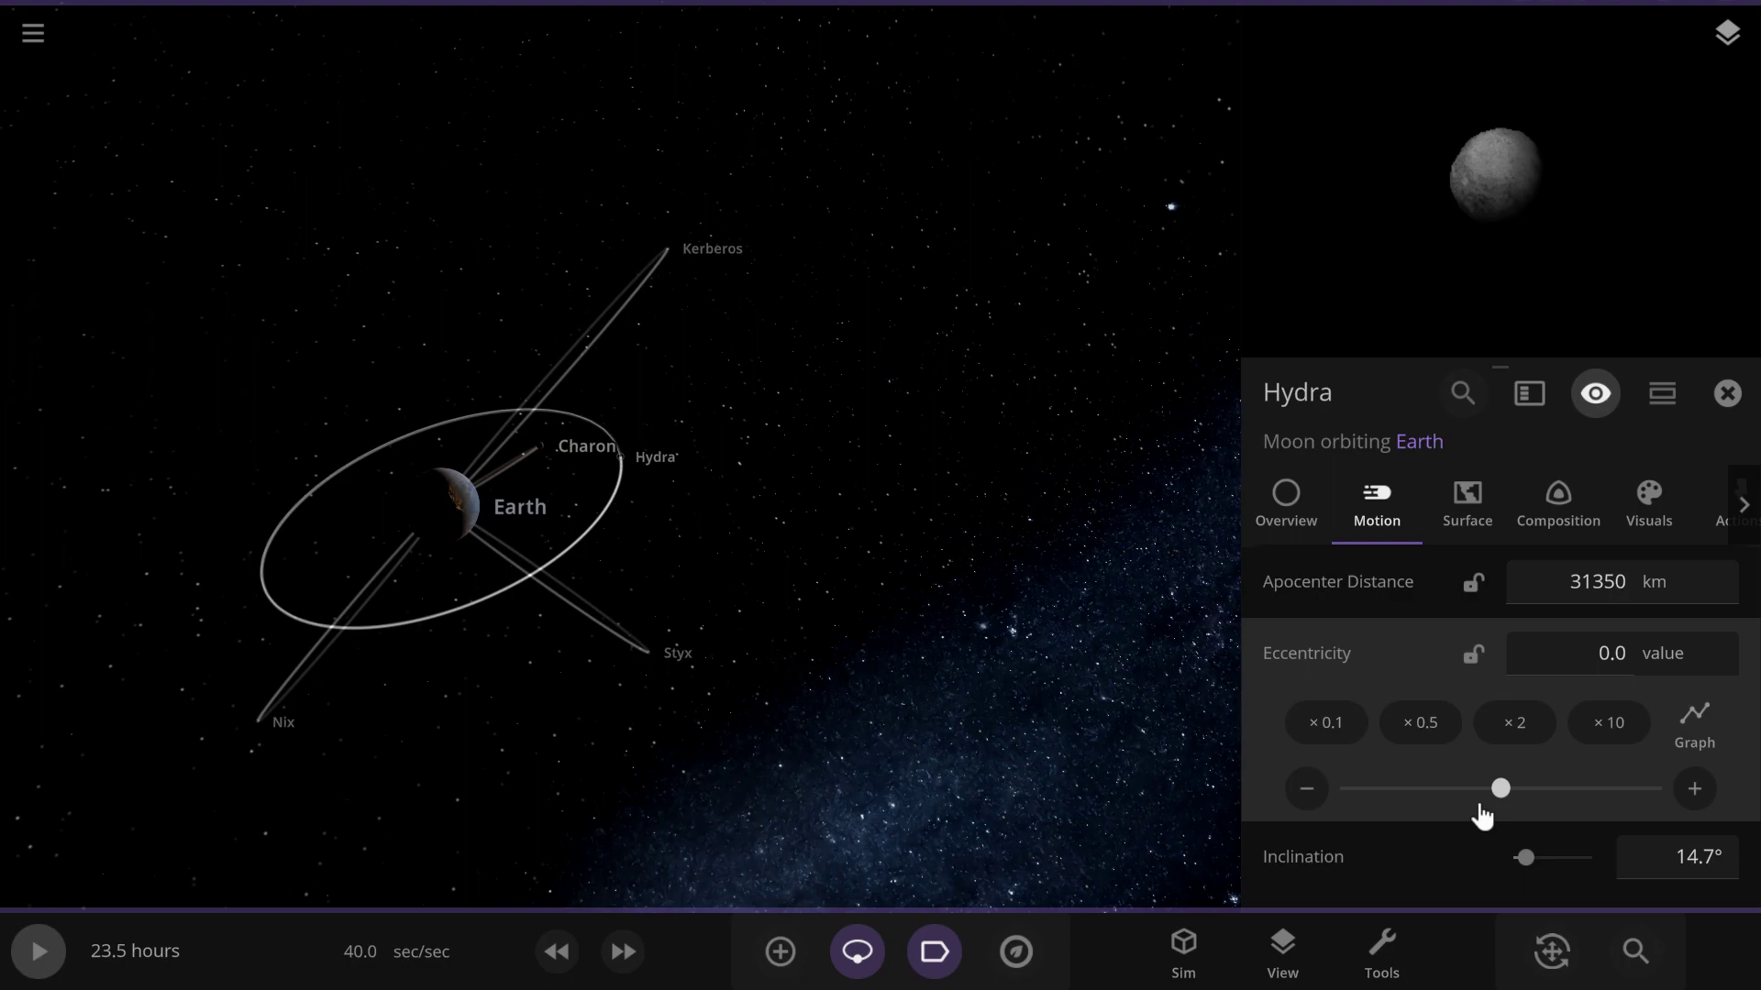
Open Charon's motion properties and raise its speed to 4.44 km/s so it orbits Earth
scroll(660, 436, "up", 3)
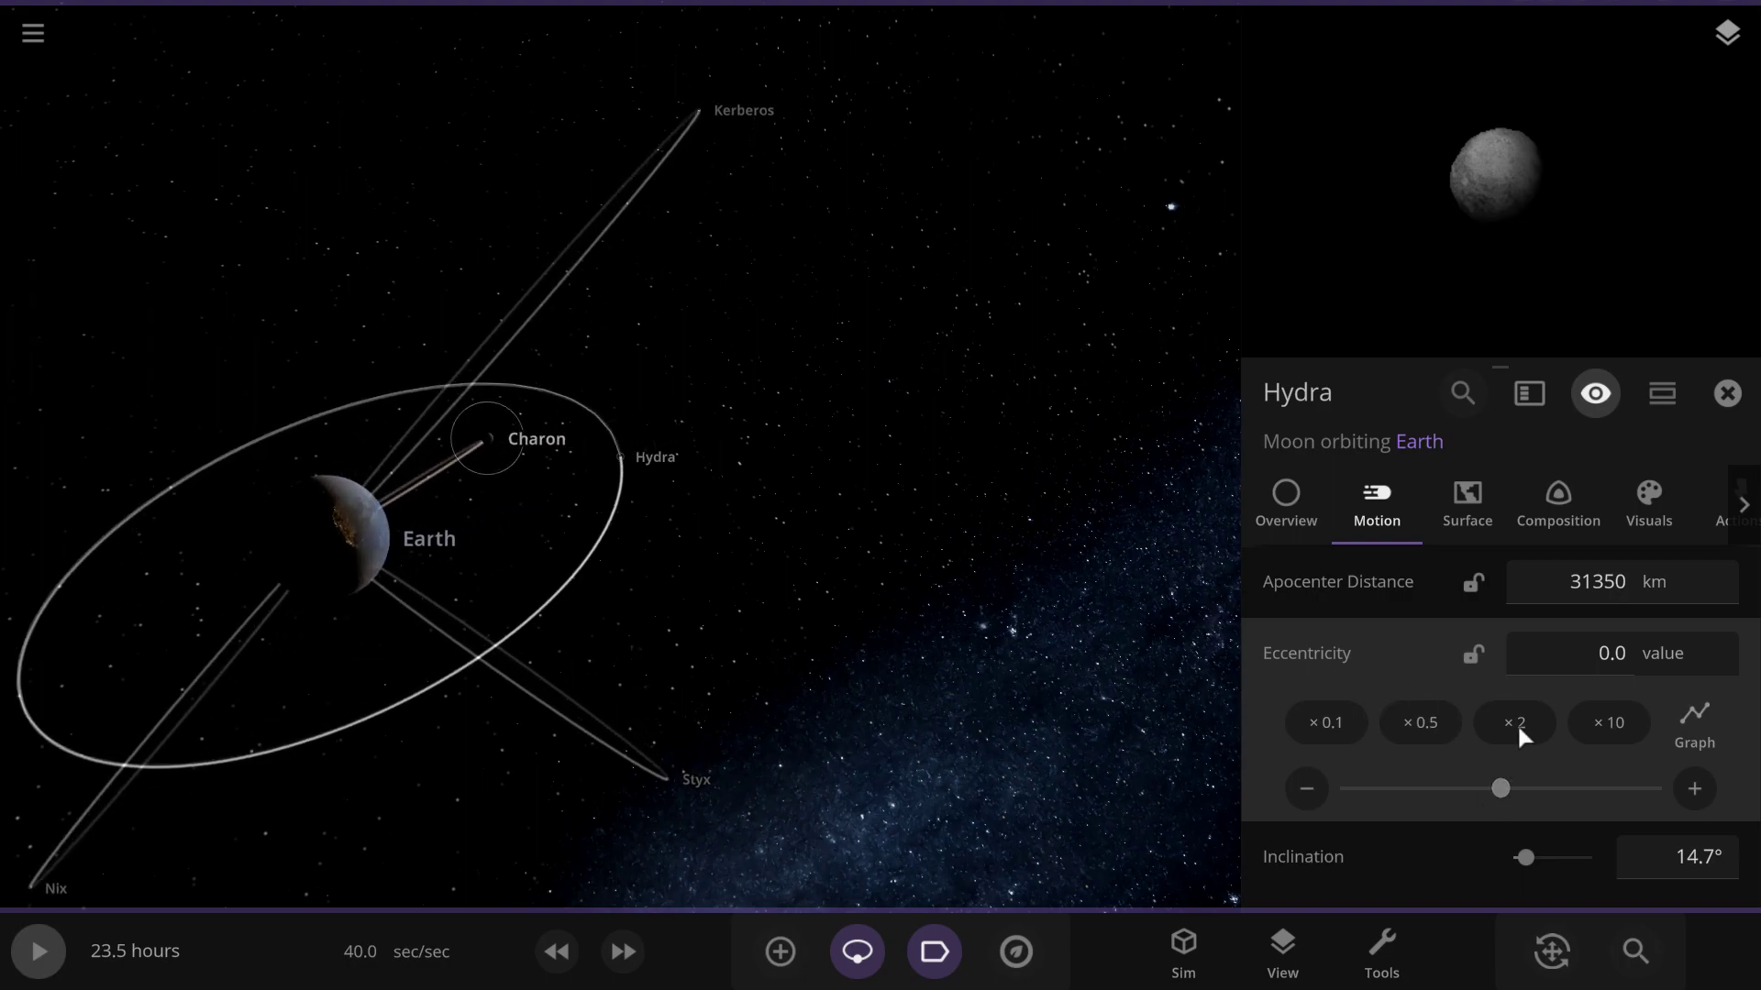
scroll(1550, 714, "down", 2)
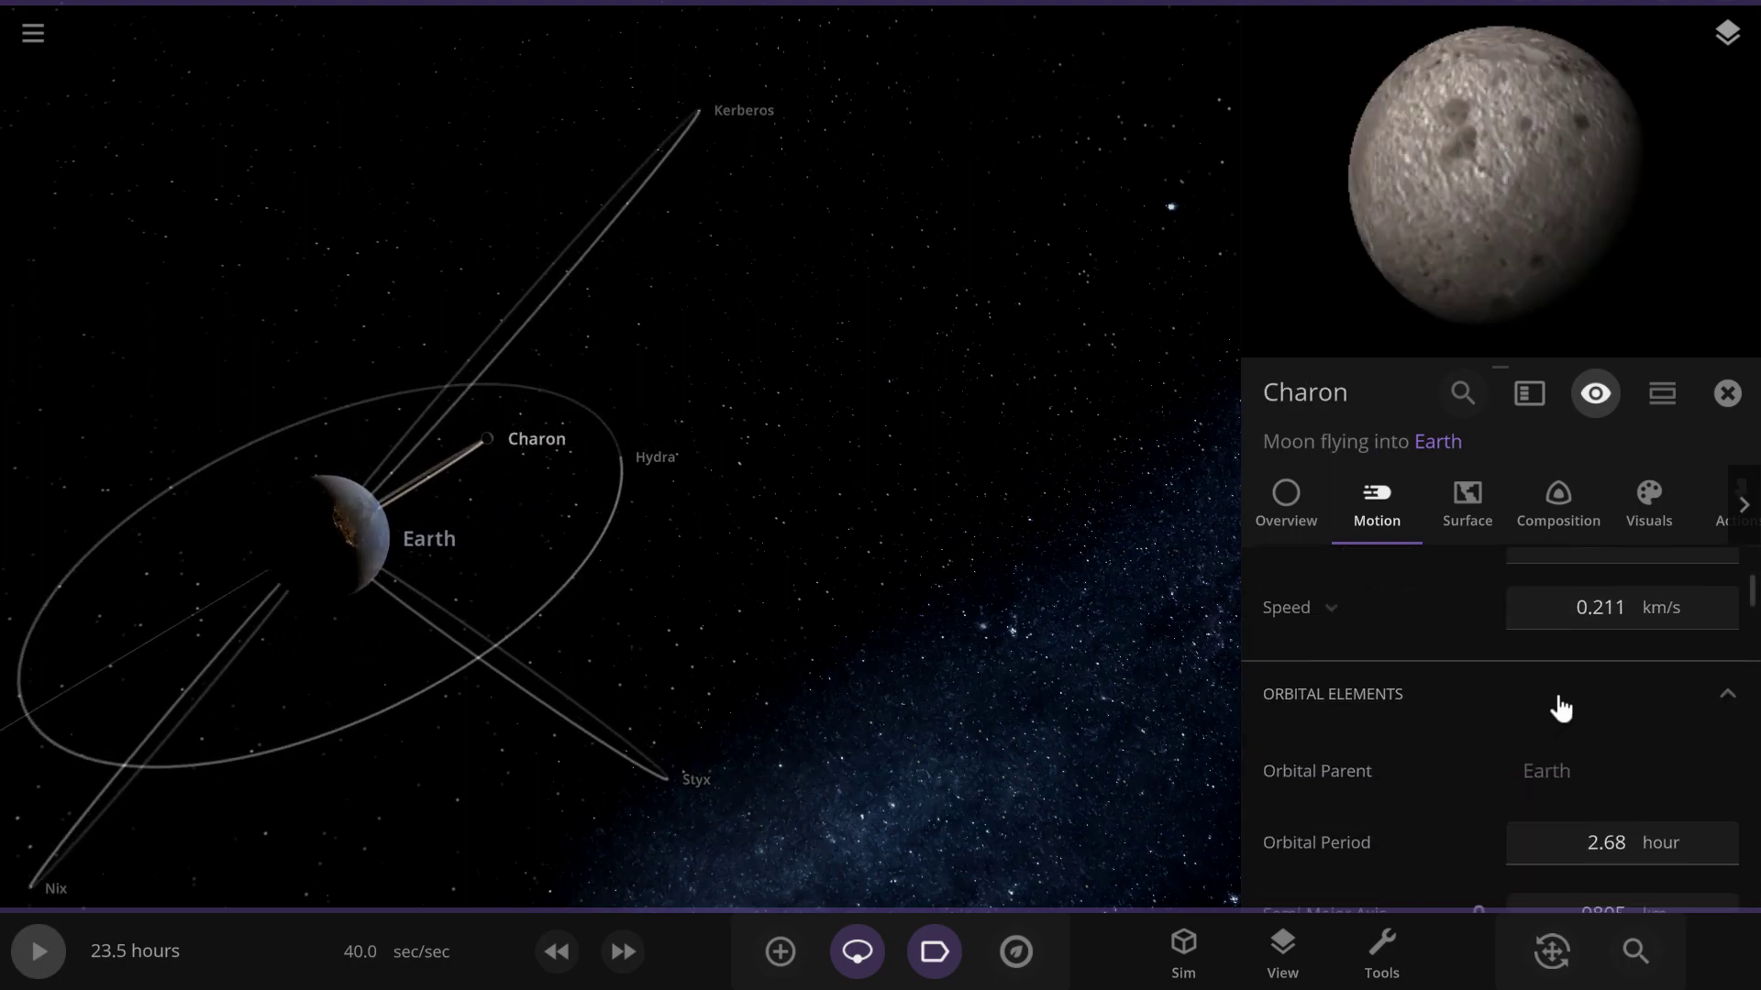
left_click(1642, 653)
left_click_drag(1611, 743, 1750, 860)
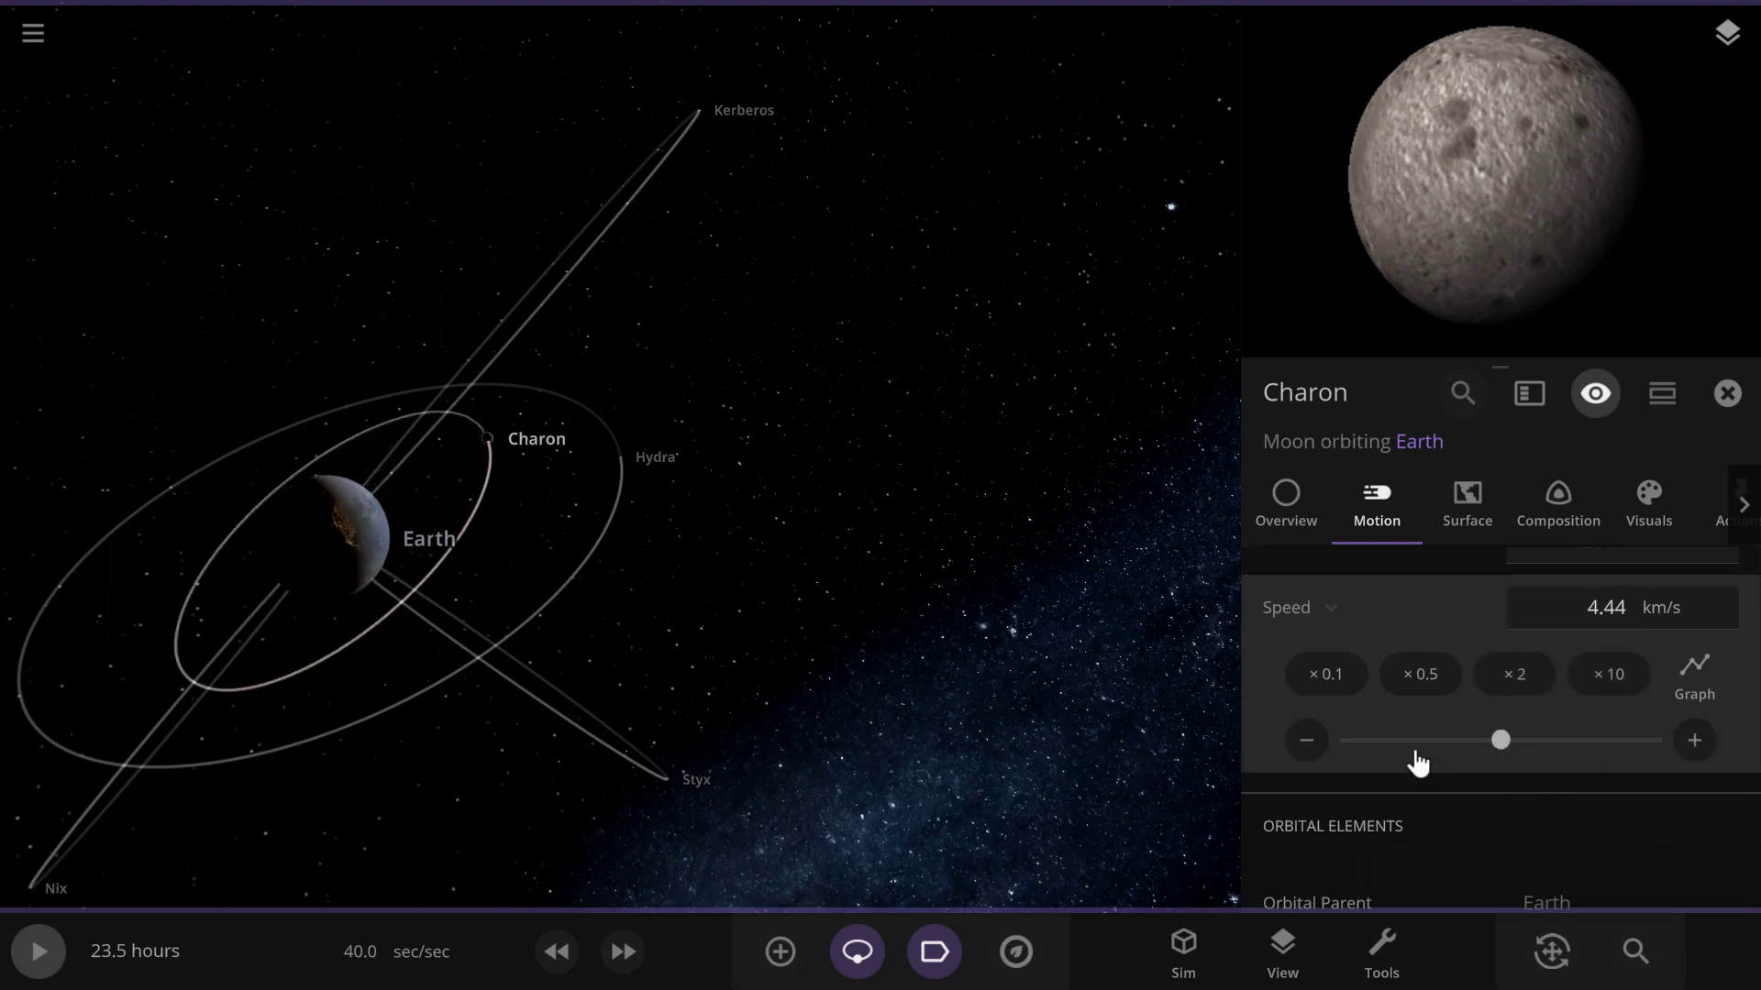
scroll(1417, 761, "down", 2)
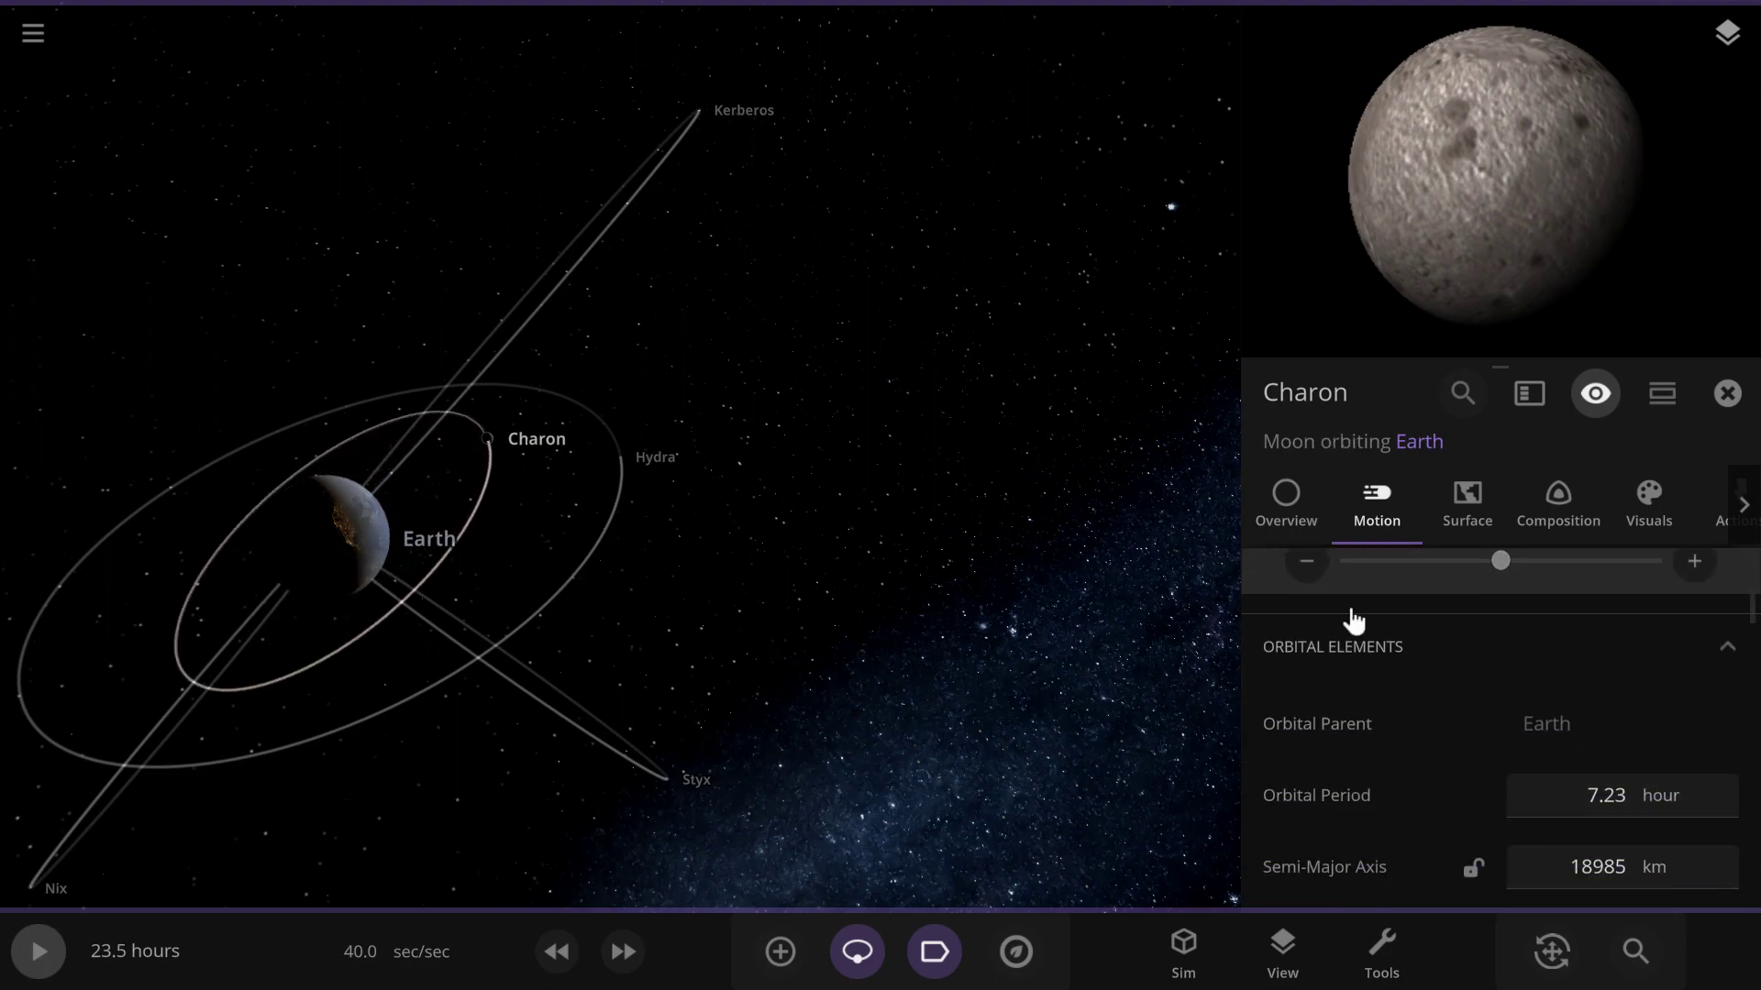
Open Kerberos's motion properties and raise its speed to 2.48 km/s so it orbits Earth
left_click(772, 231)
left_click(755, 216)
left_click_drag(756, 244, 1147, 335)
scroll(1137, 328, "down", 2)
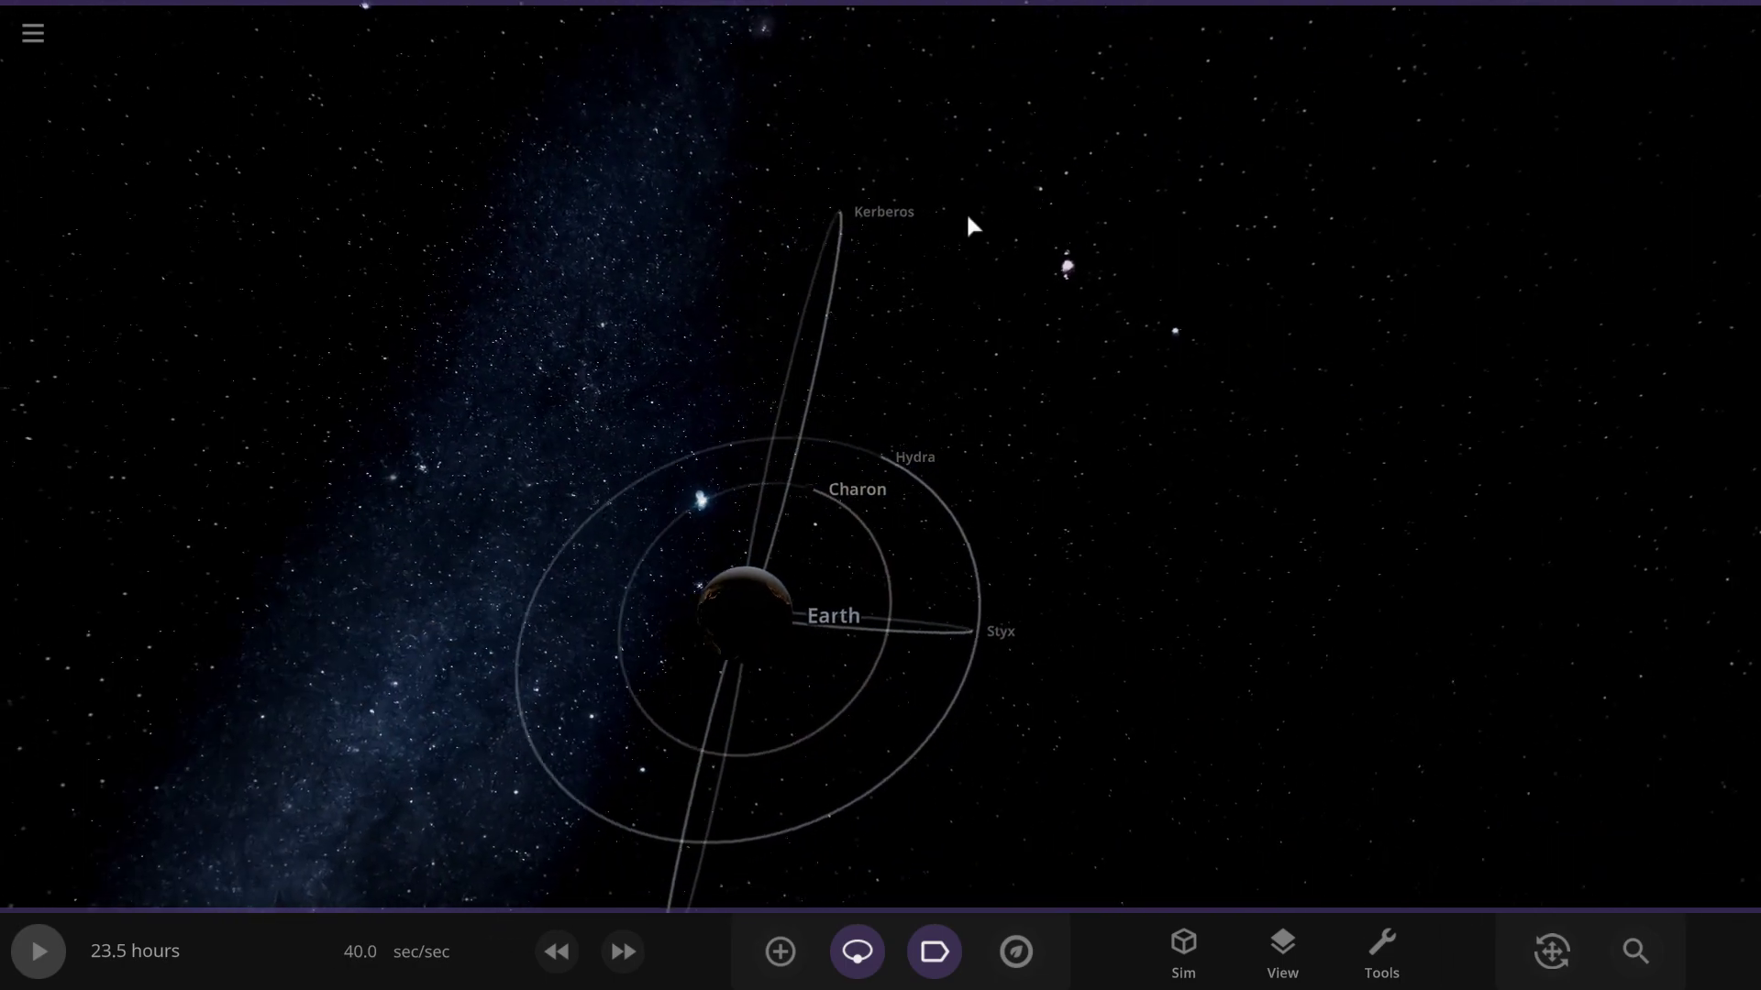
left_click(841, 213)
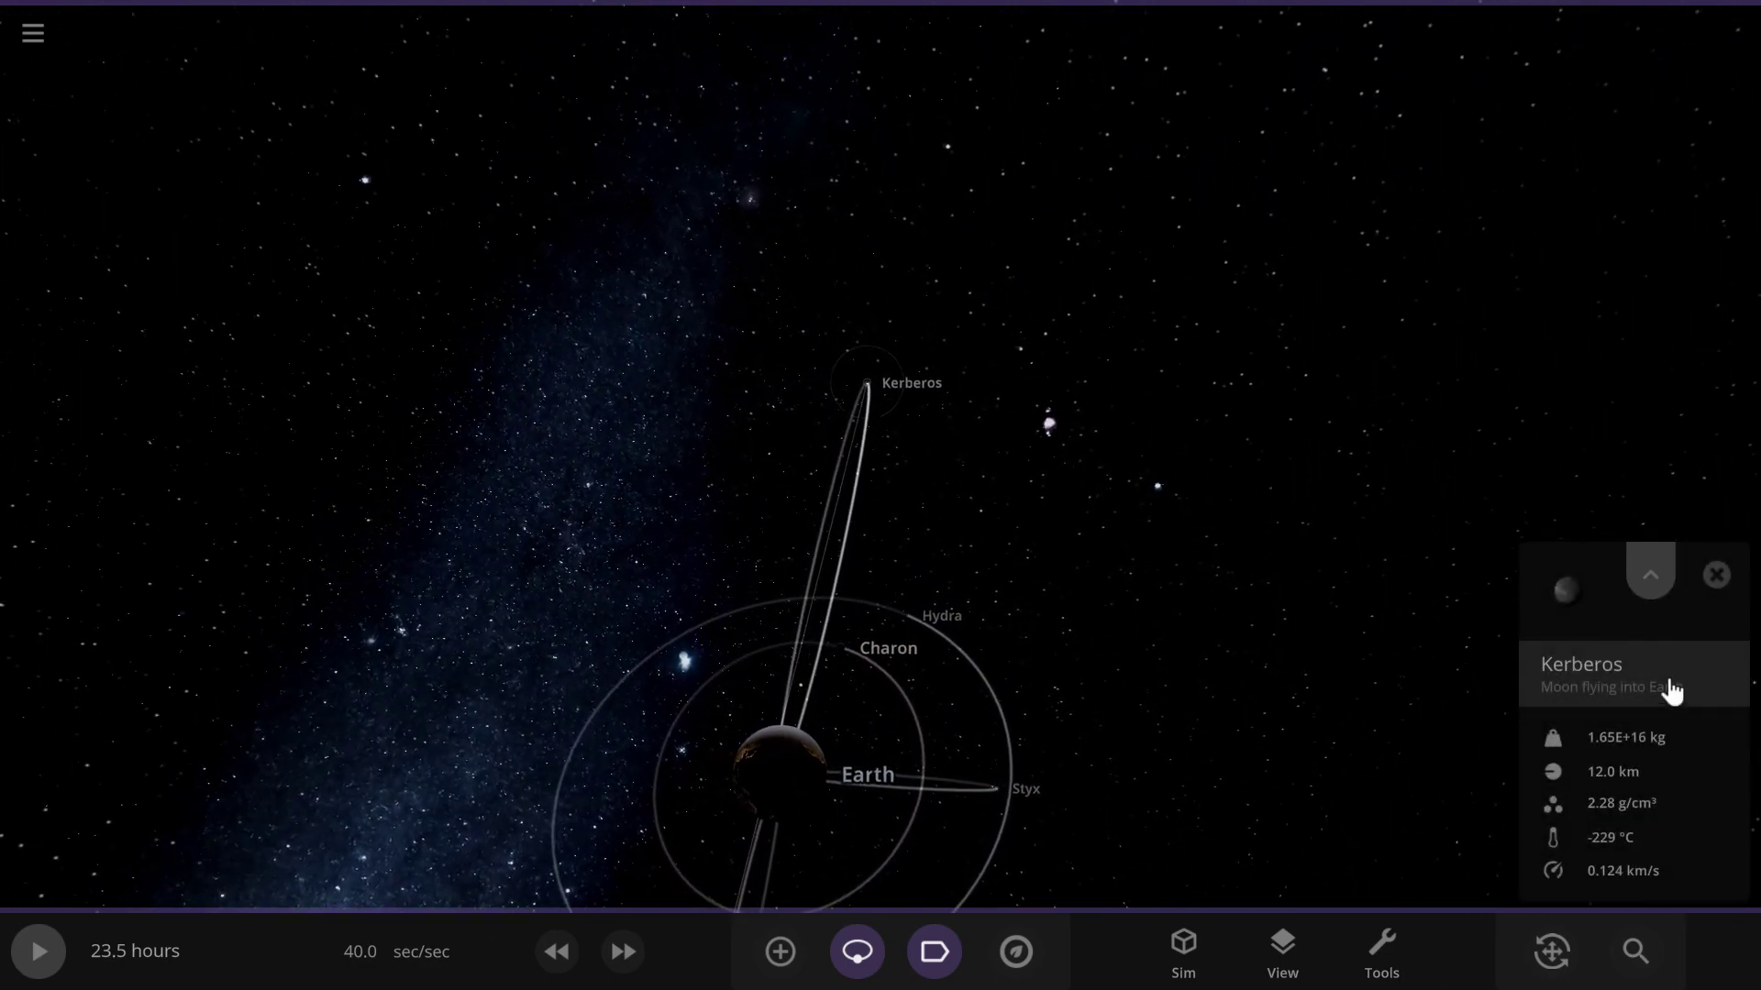
left_click(1517, 723)
scroll(1600, 660, "down", 2)
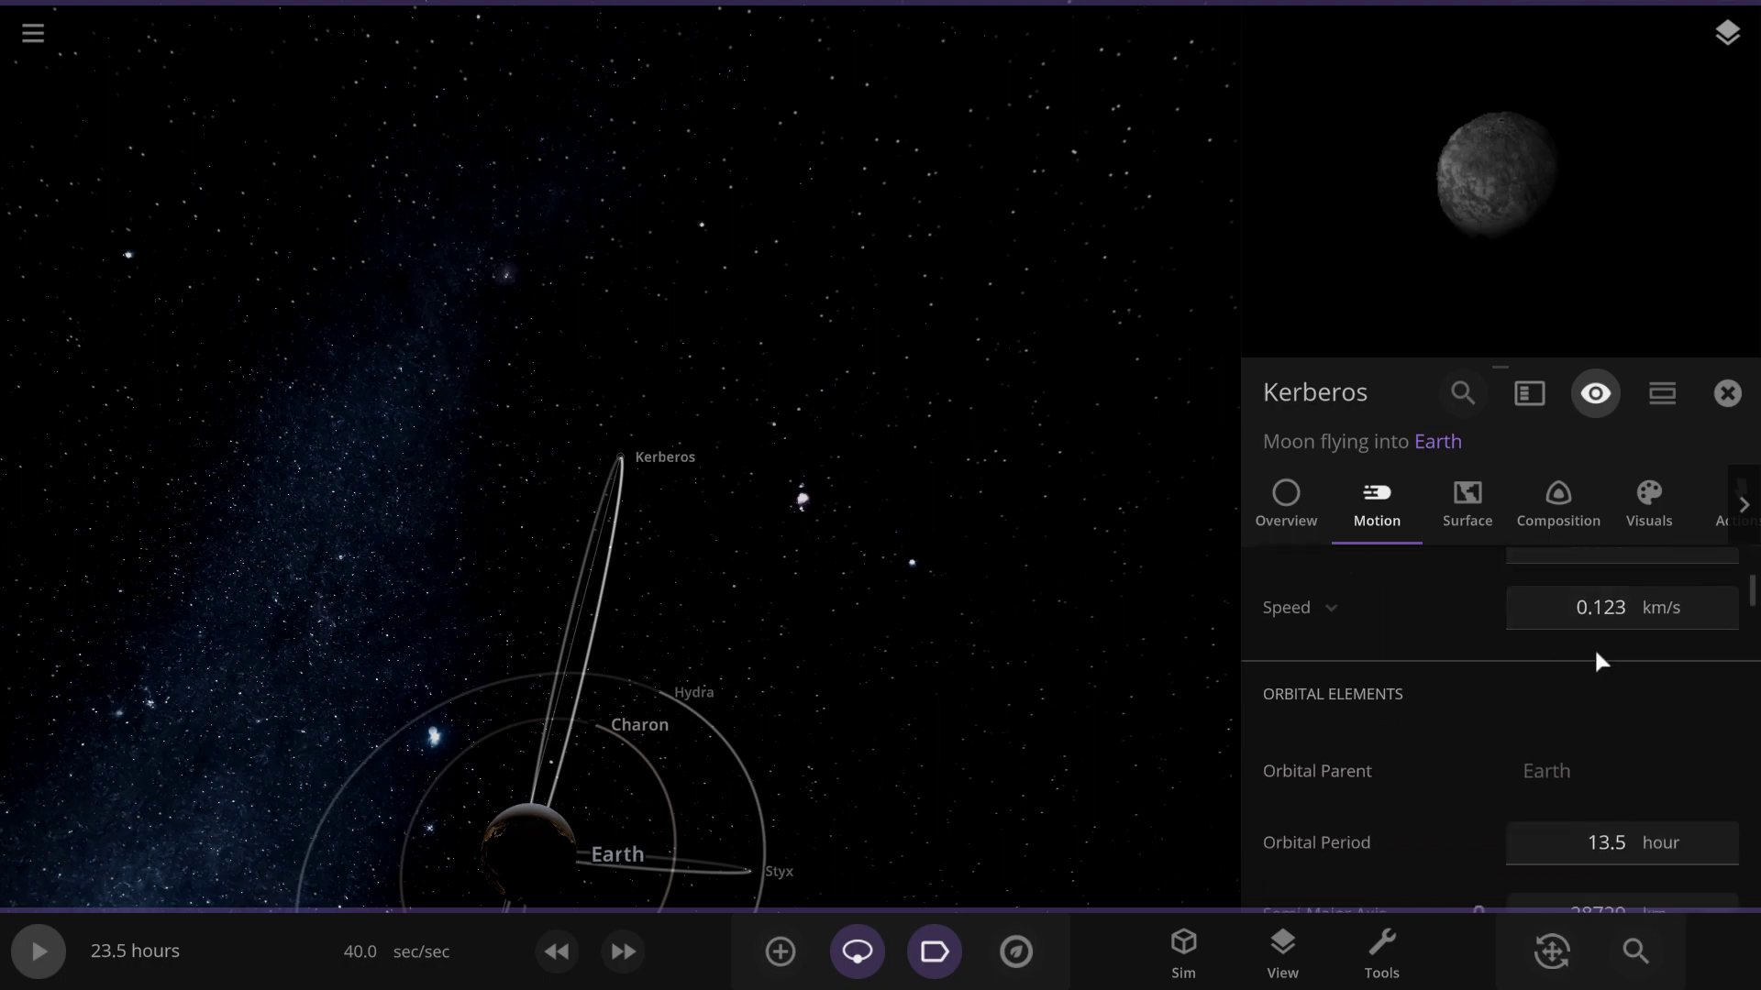
left_click(1601, 660)
left_click_drag(1504, 739, 1682, 781)
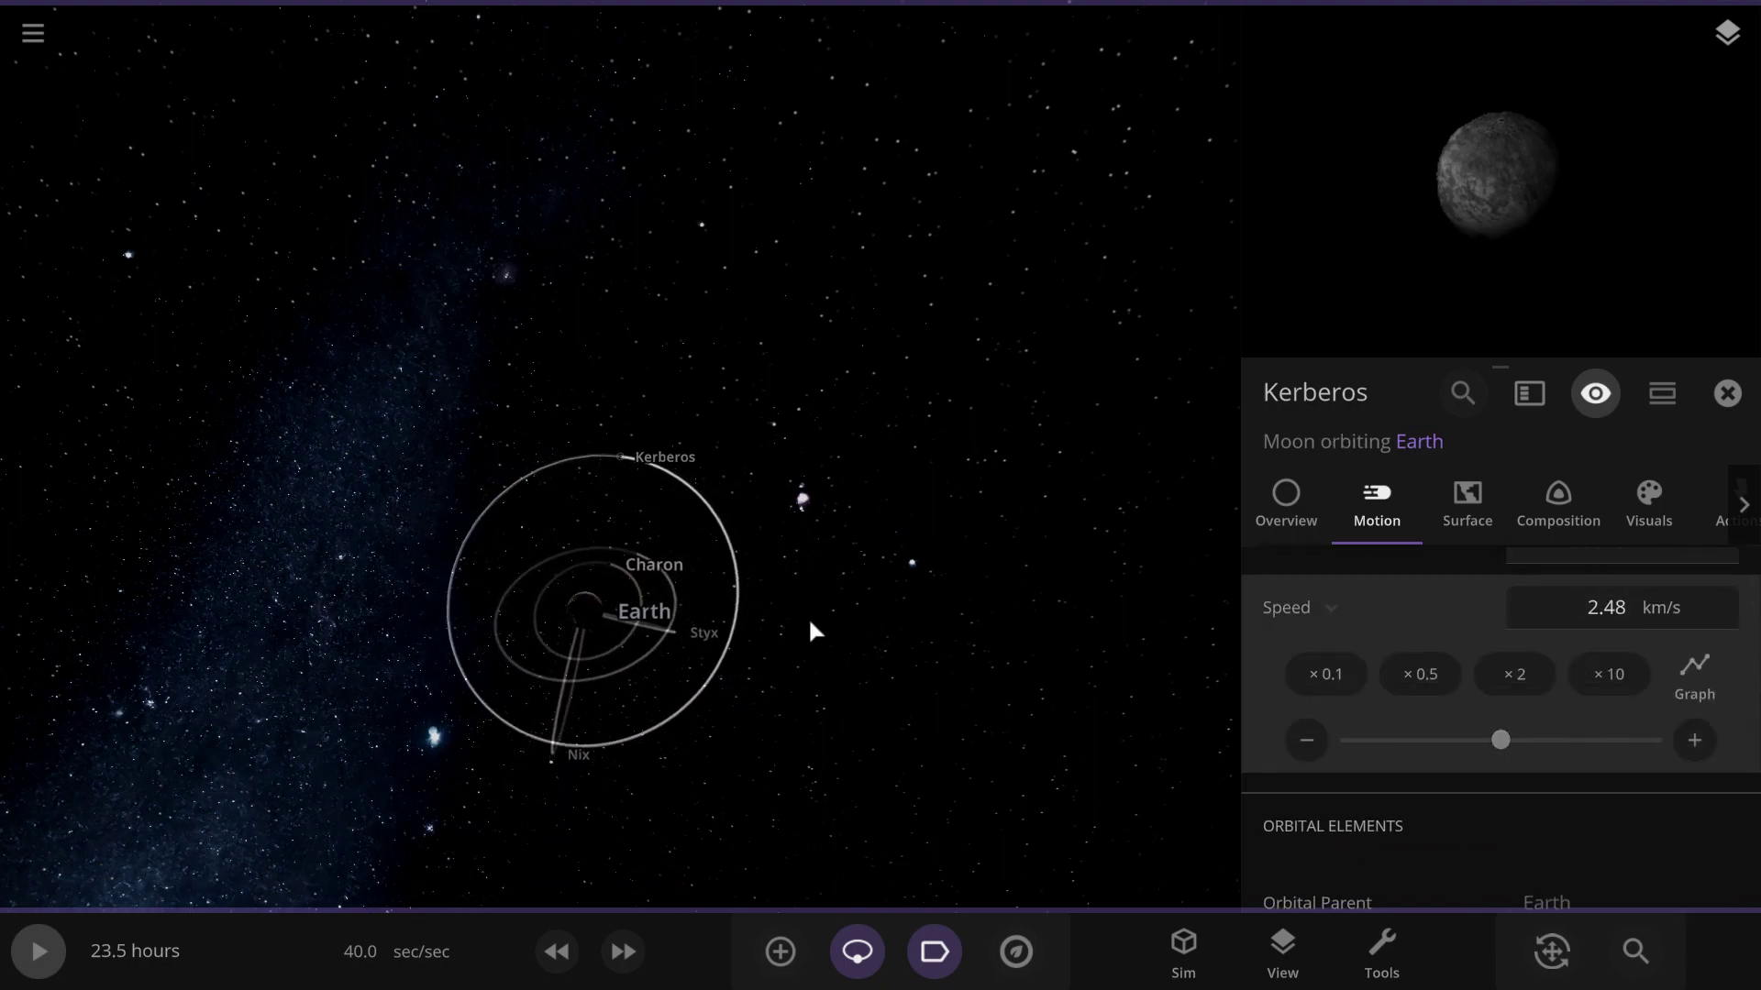
Open Styx's motion properties and raise and fine-tune its speed until it follows a nearly circular orbit around Earth
left_click_drag(1532, 739, 1574, 739)
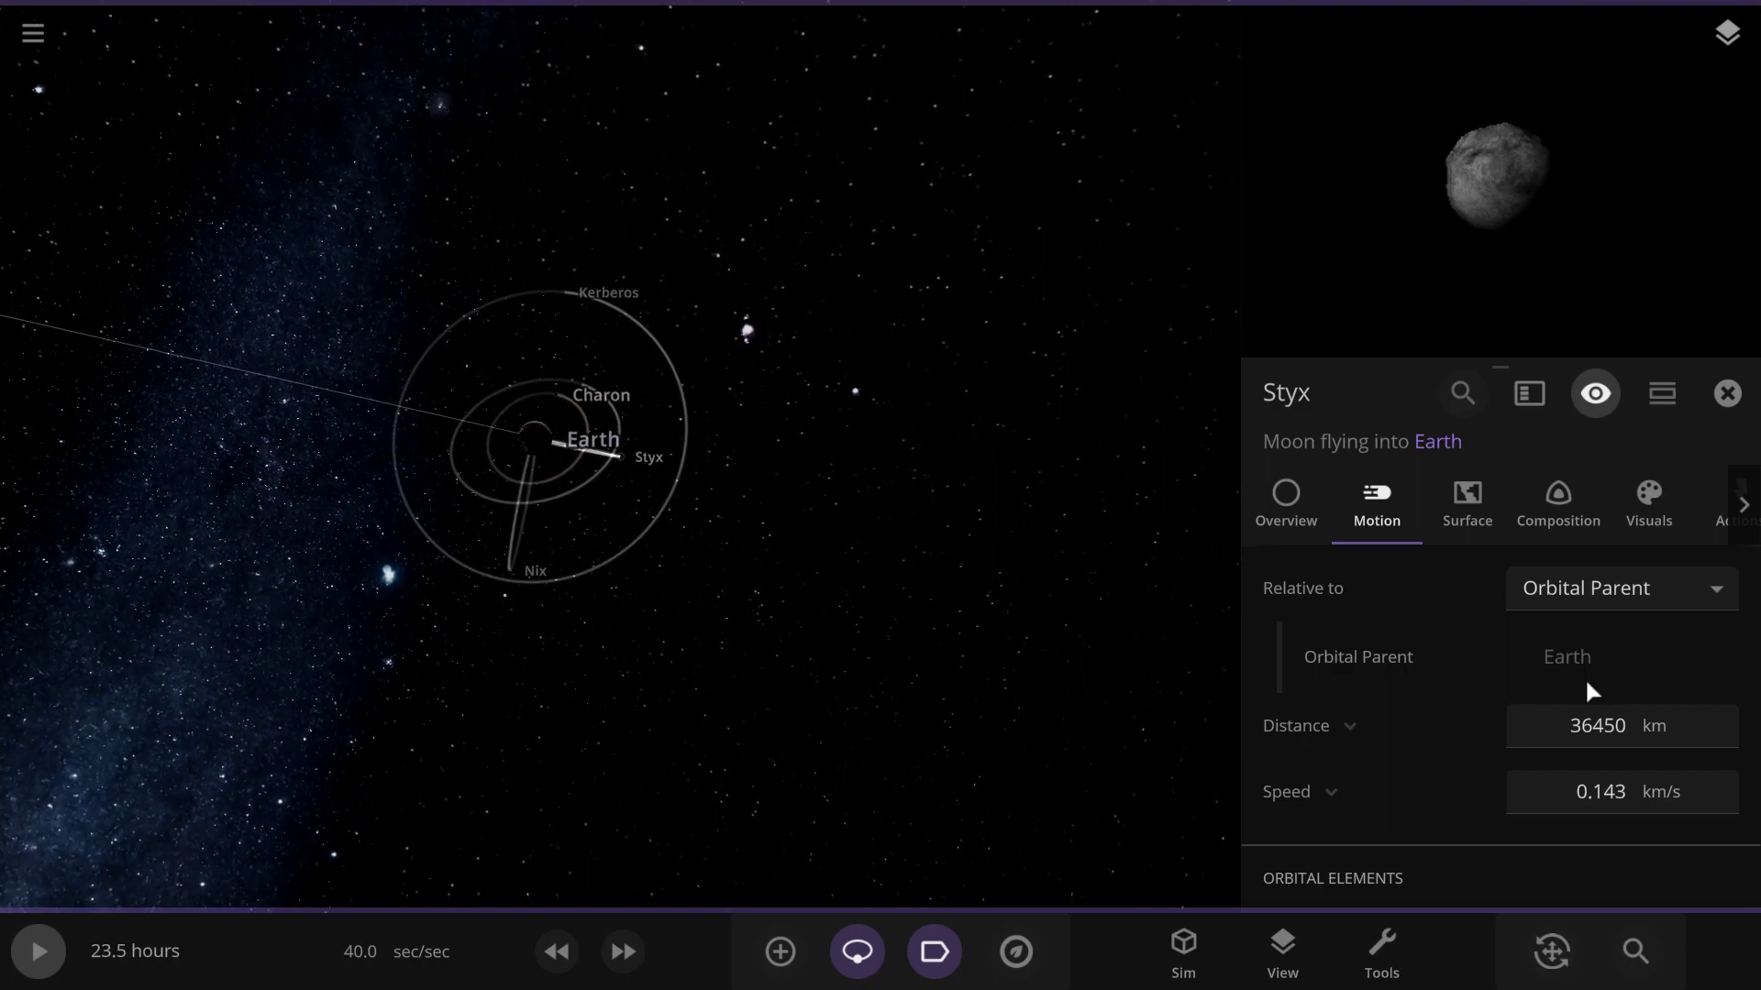
scroll(1610, 697, "down", 2)
left_click(1601, 625)
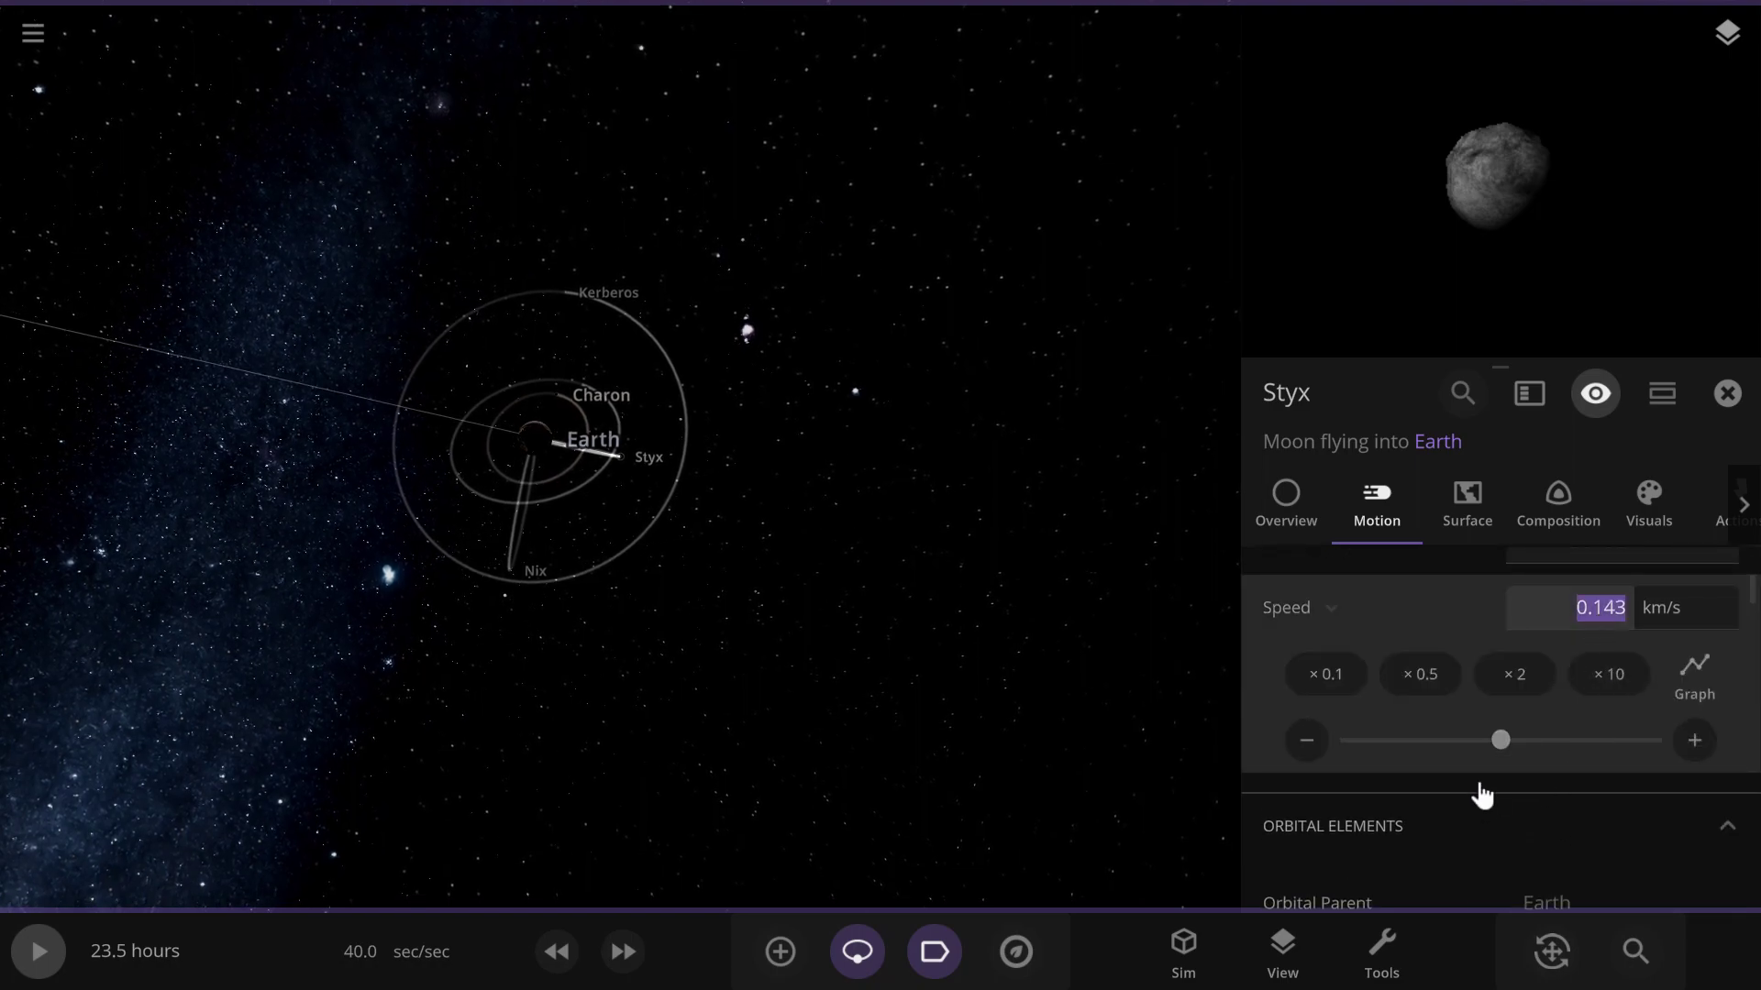
left_click_drag(1500, 740, 1669, 740)
left_click_drag(1534, 749, 1694, 766)
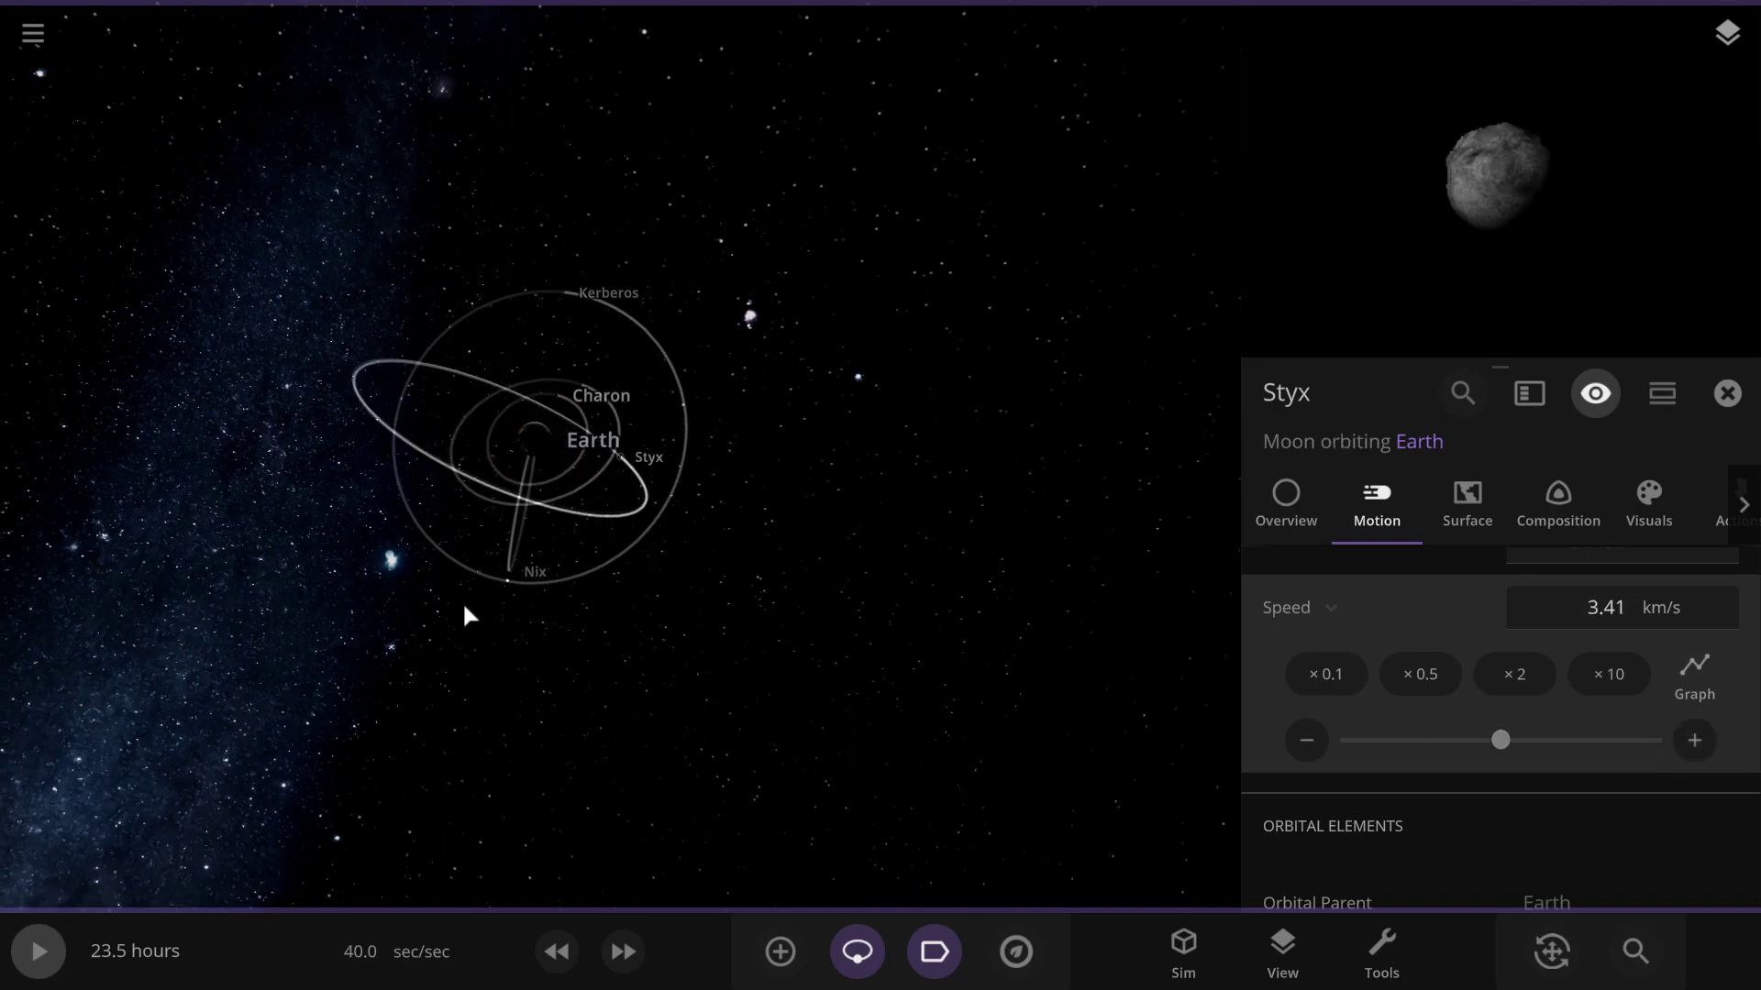
left_click_drag(464, 614, 608, 694)
left_click_drag(1495, 741, 1393, 754)
left_click_drag(1037, 679, 866, 620)
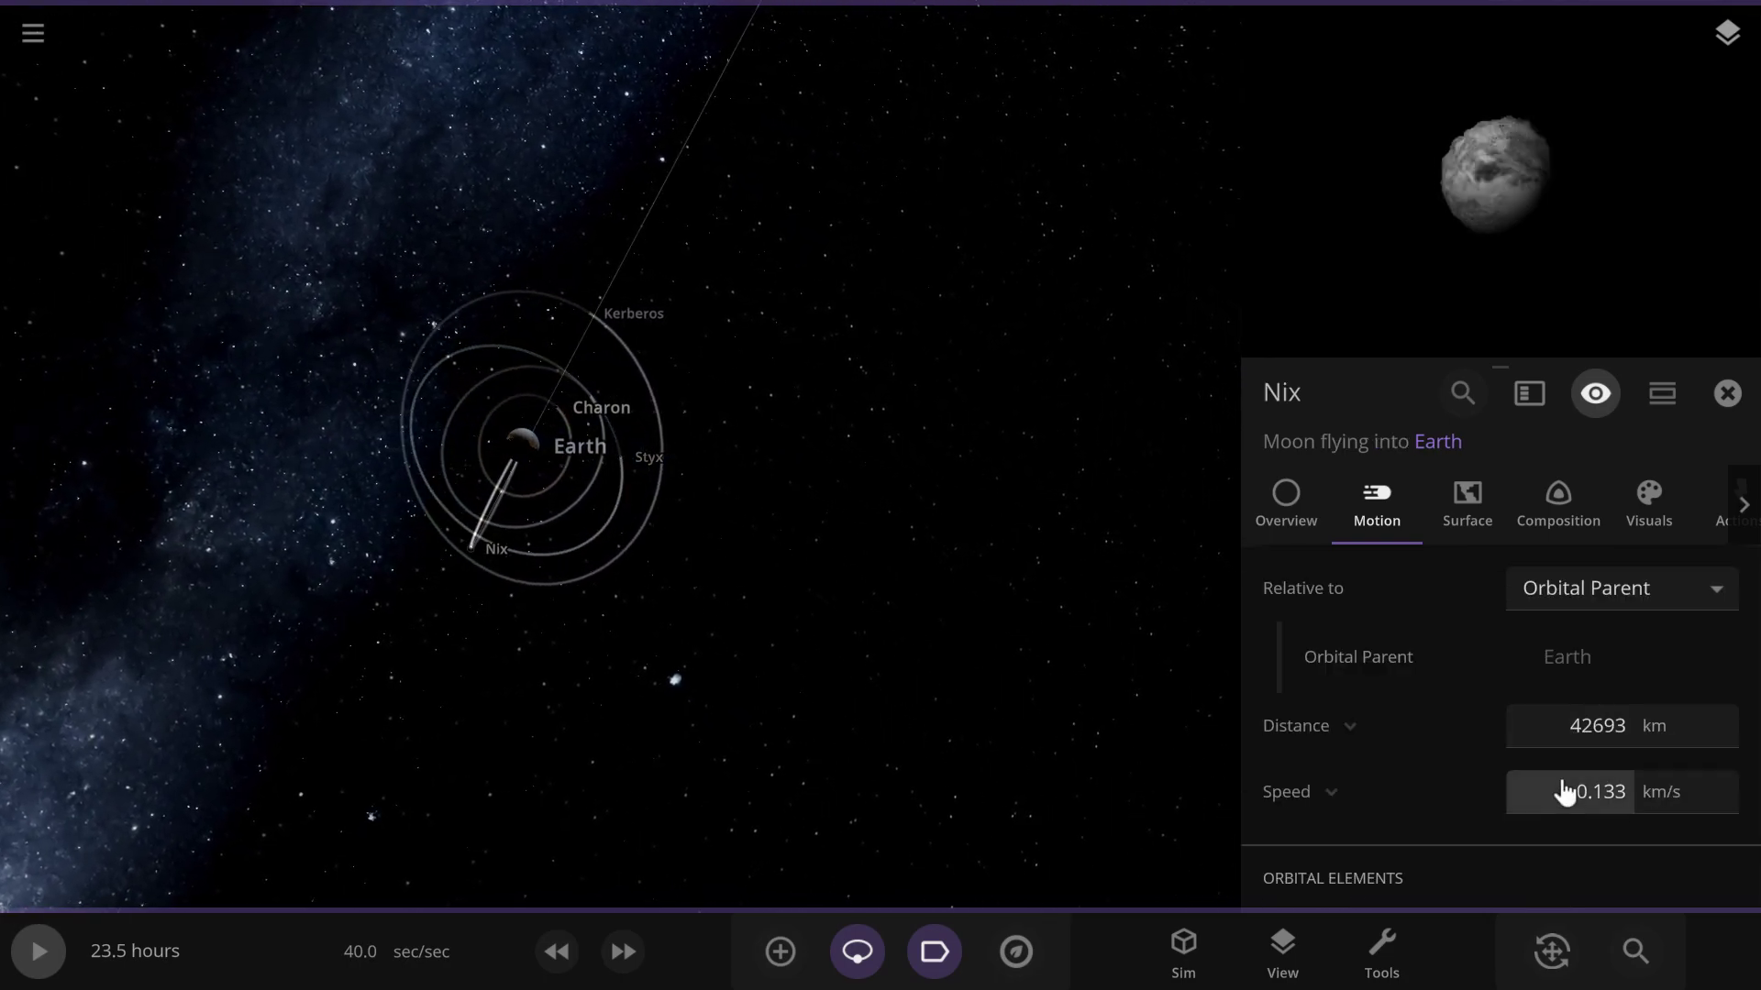
Raise Nix's speed to 2.88 km/s so it orbits Earth just inside Kerberos's orbit, and close its properties
scroll(1565, 787, "down", 2)
left_click(1585, 620)
left_click_drag(1501, 740, 1612, 731)
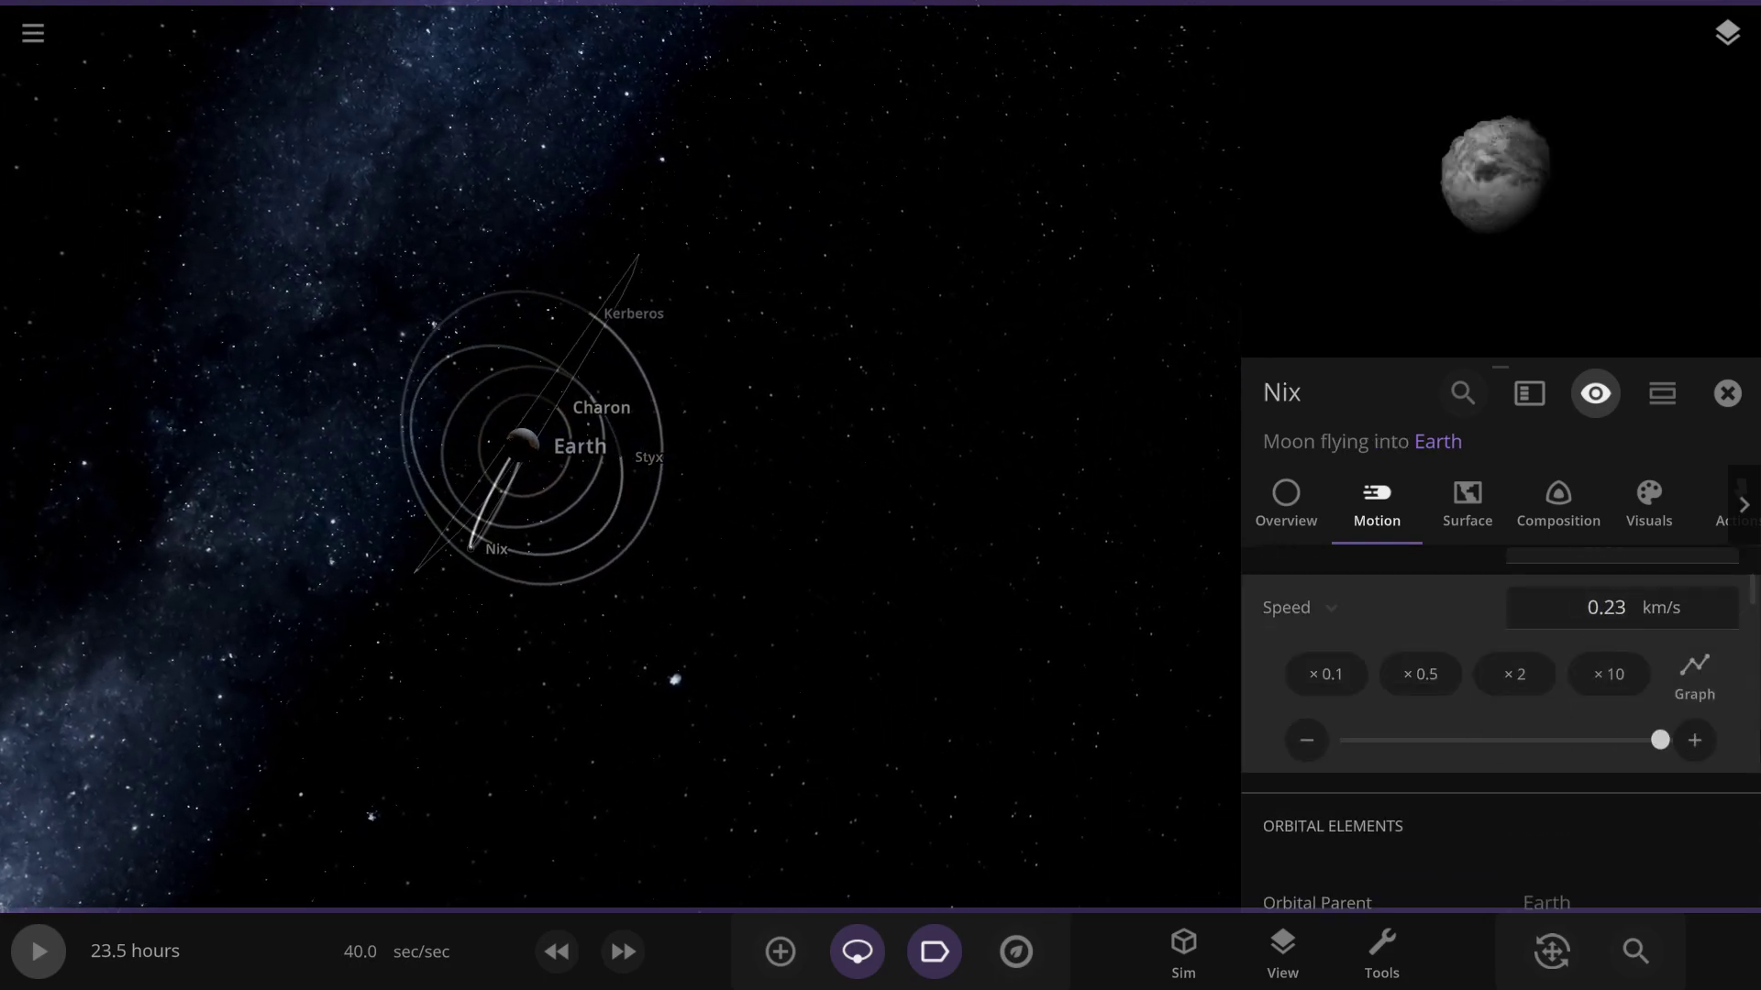
left_click_drag(903, 570, 912, 510)
mouse_move(1541, 758)
left_mouse_down()
mouse_move(1620, 744)
mouse_move(1566, 755)
left_mouse_up()
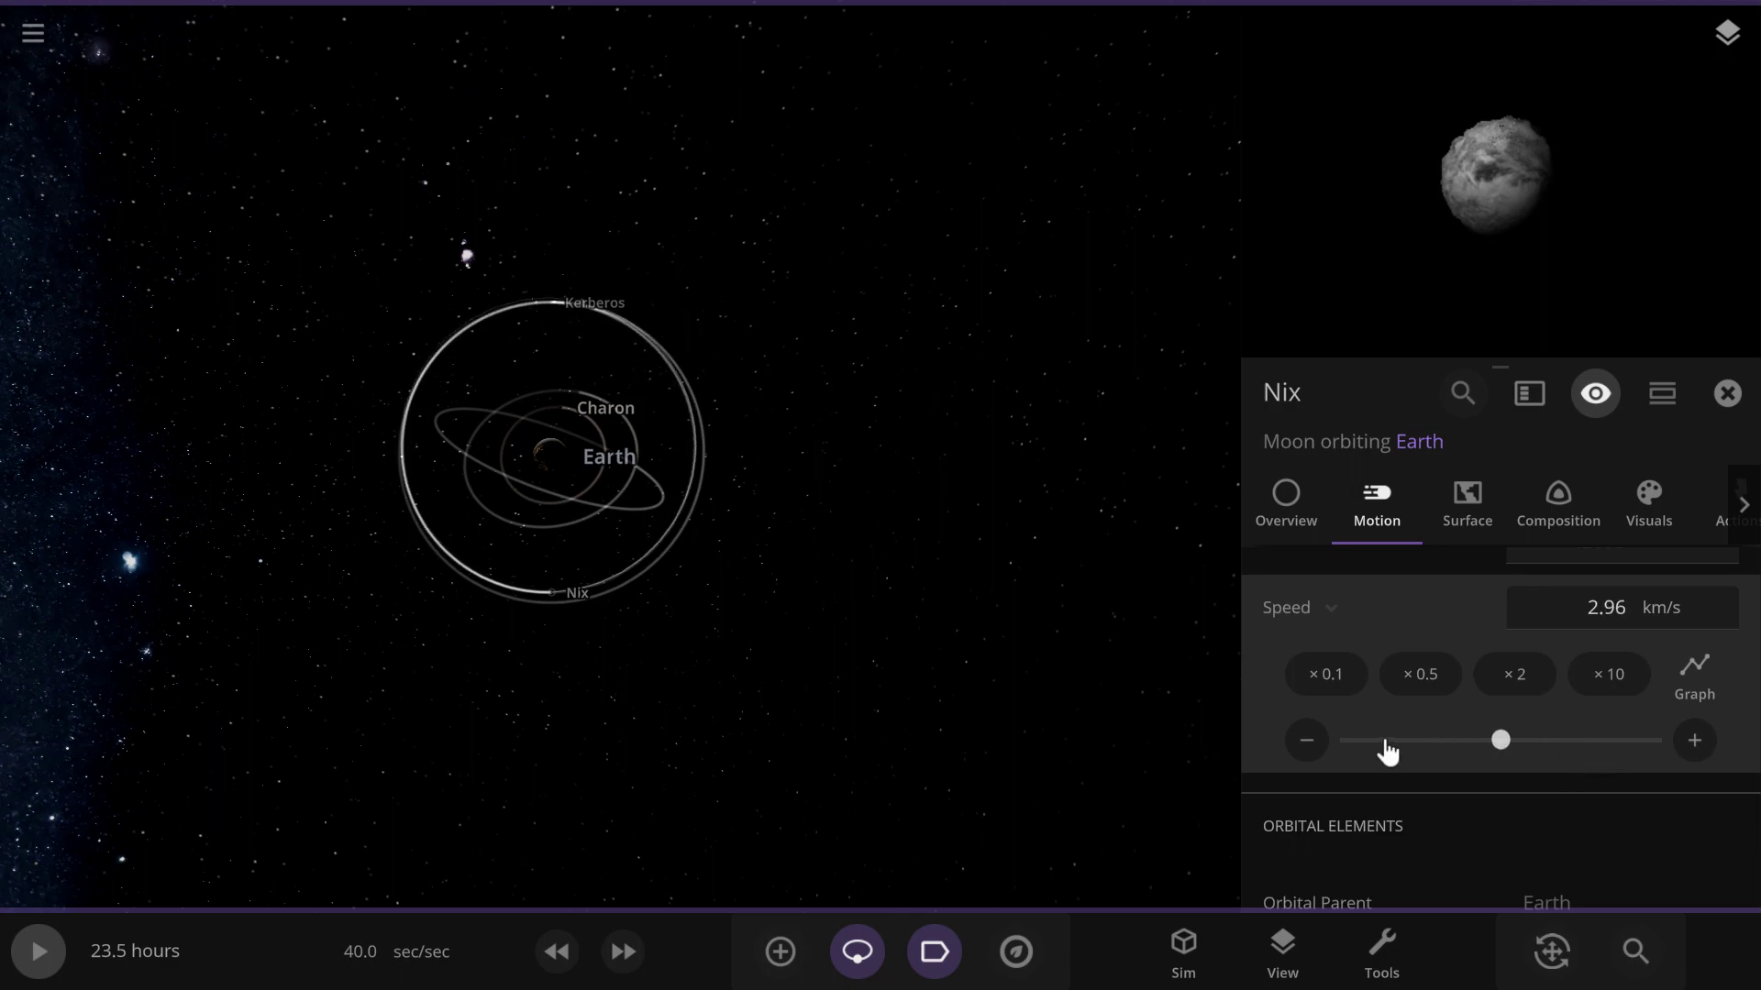
left_click_drag(1386, 752, 1387, 746)
left_click_drag(1628, 757, 1622, 761)
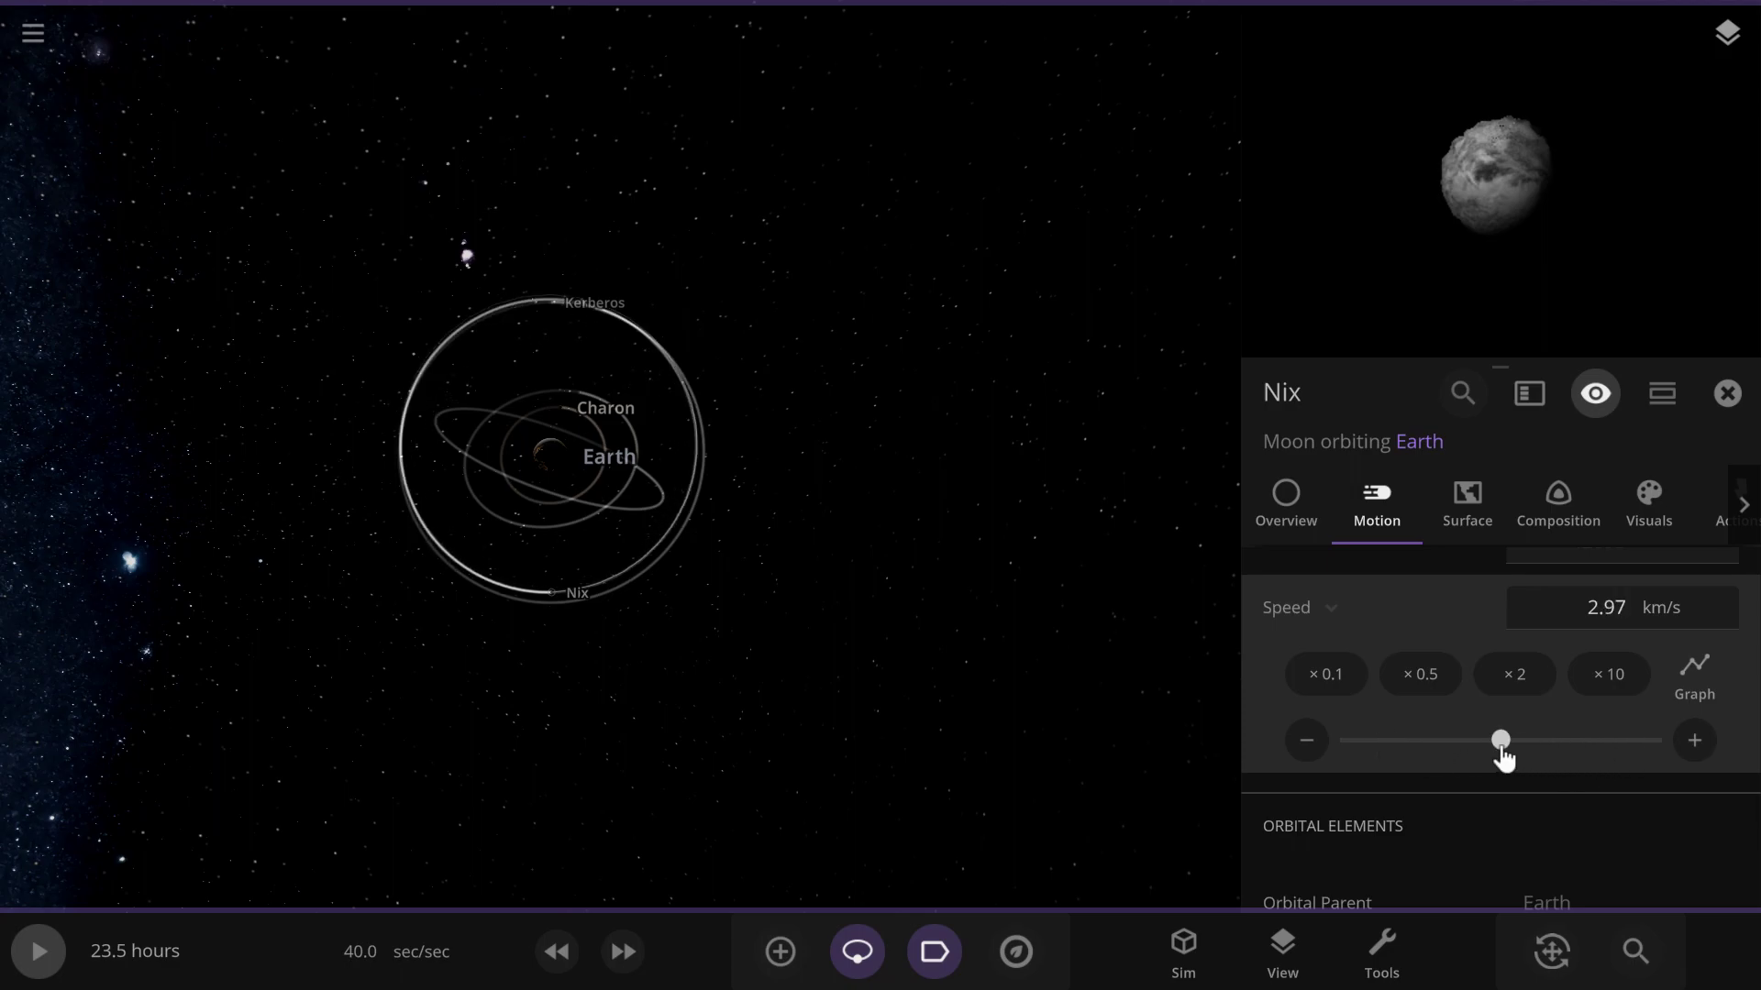
left_click(1447, 759)
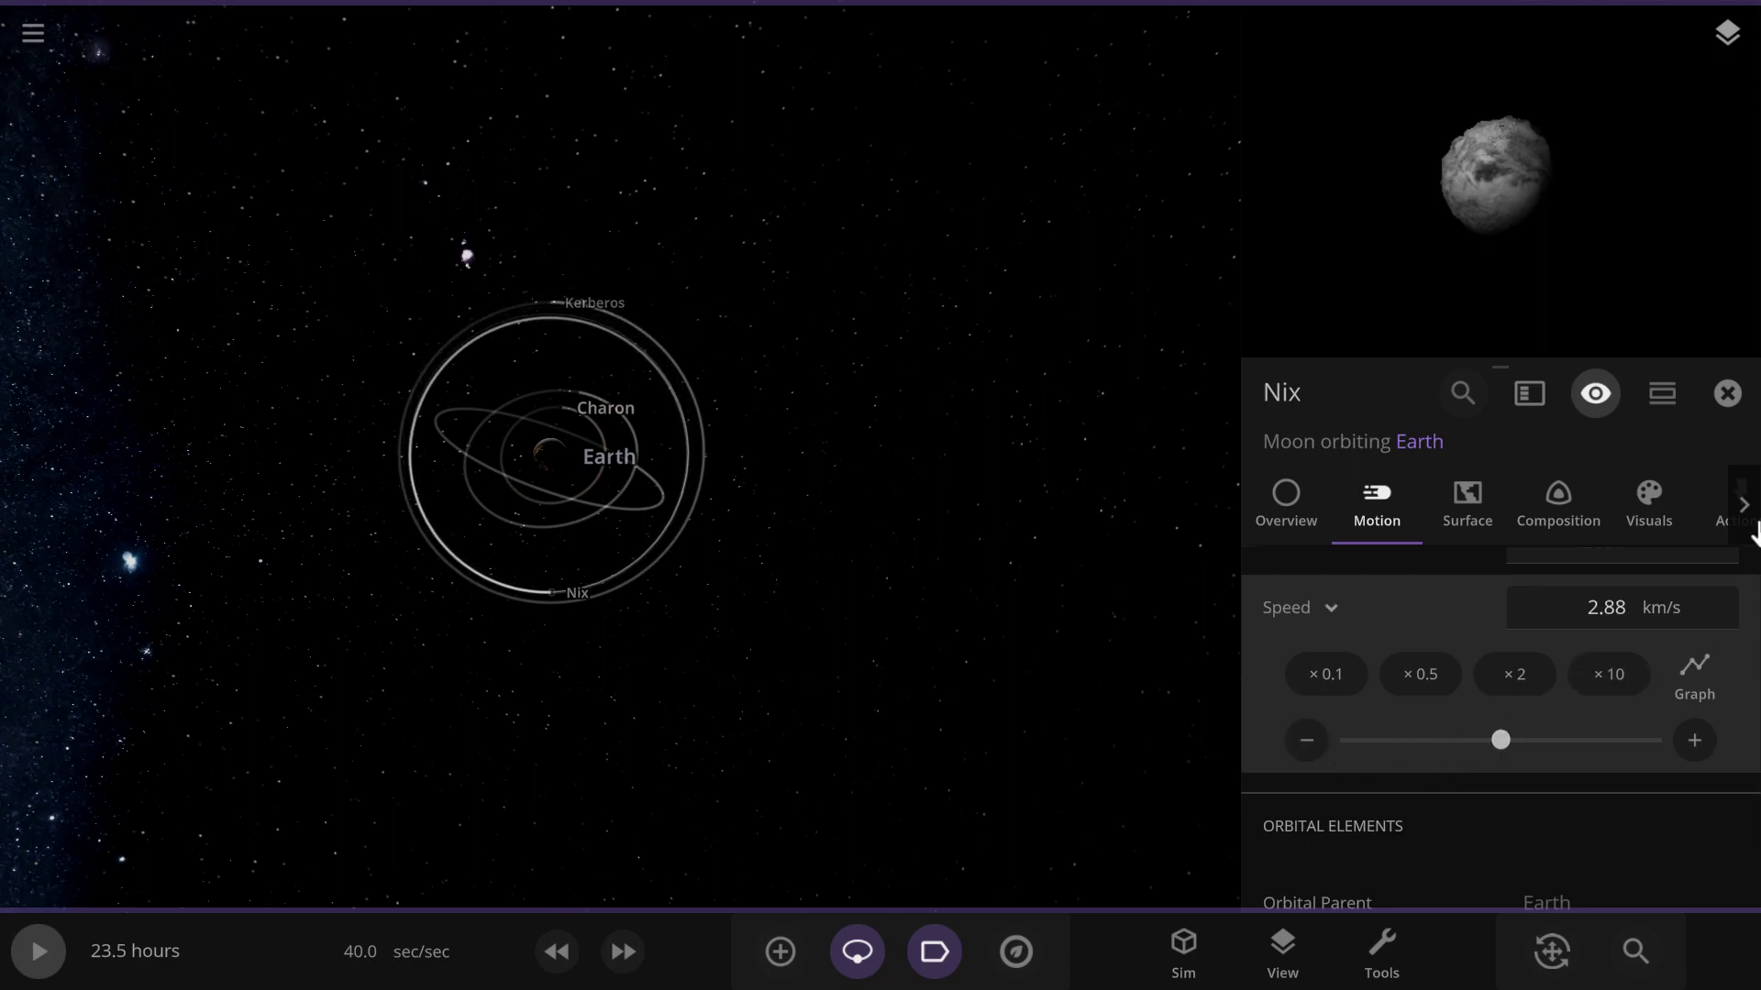
left_click(1708, 418)
Run the simulation and raise its target speed to 2.22 min/sec
key("space")
key("space")
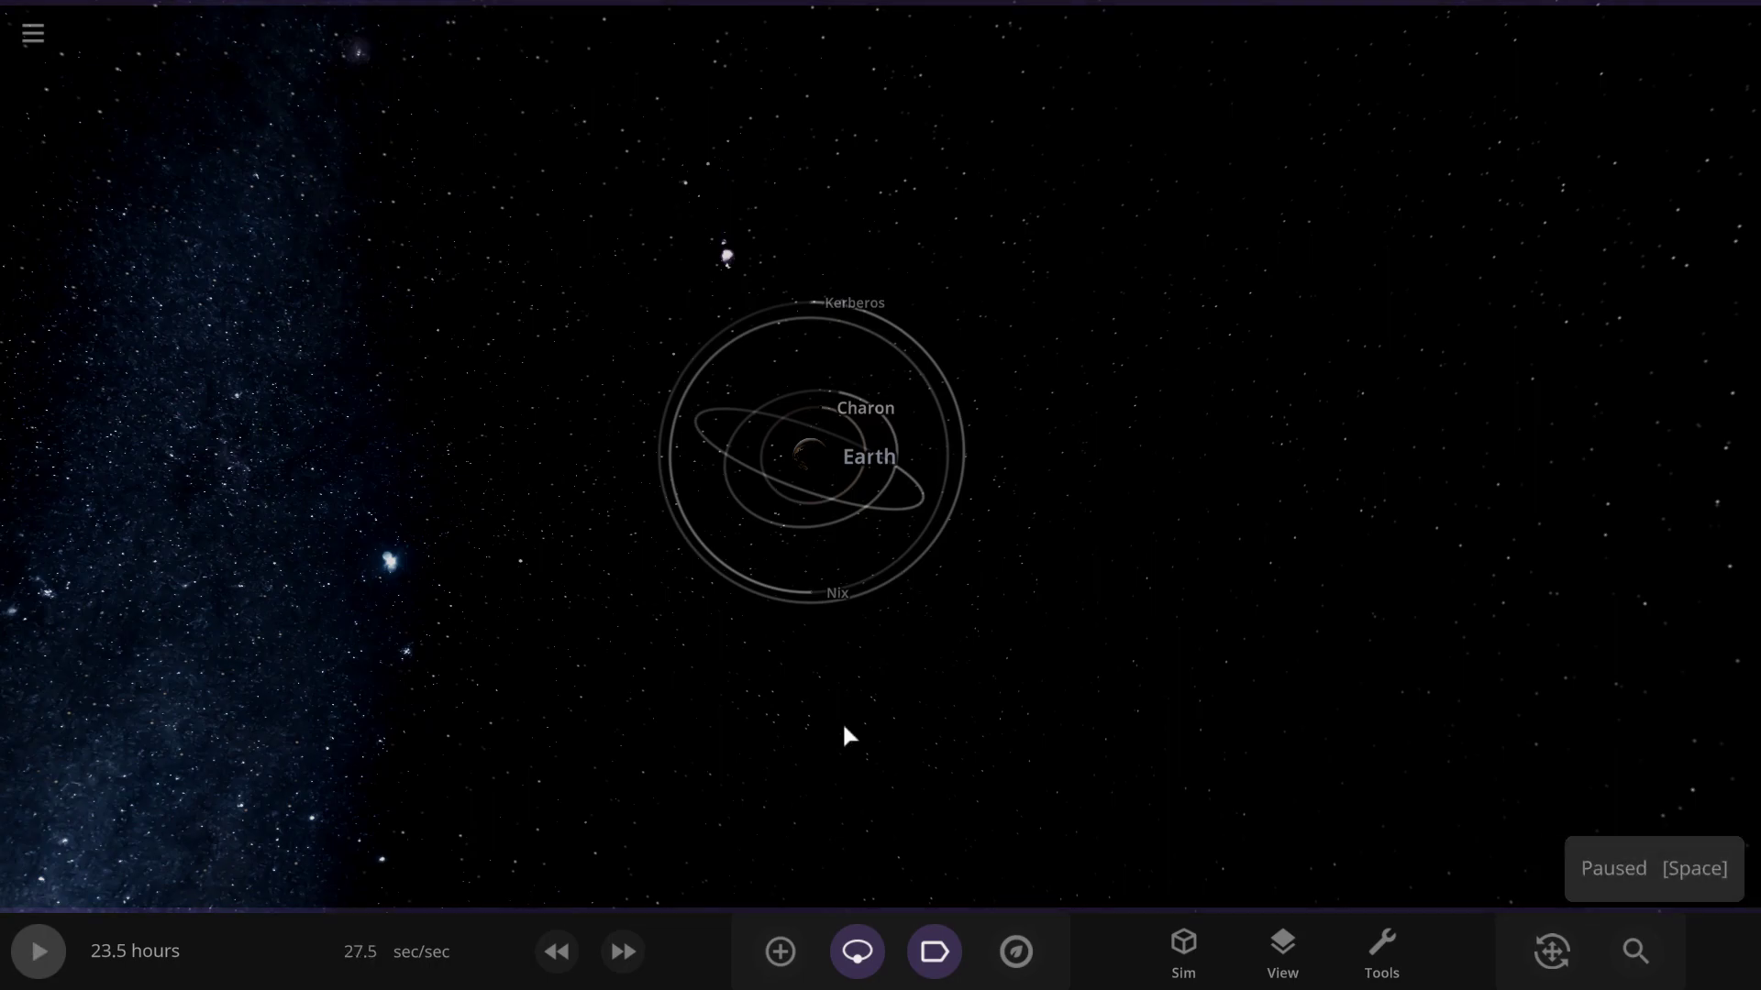
key("space")
left_click(620, 971)
left_click(621, 970)
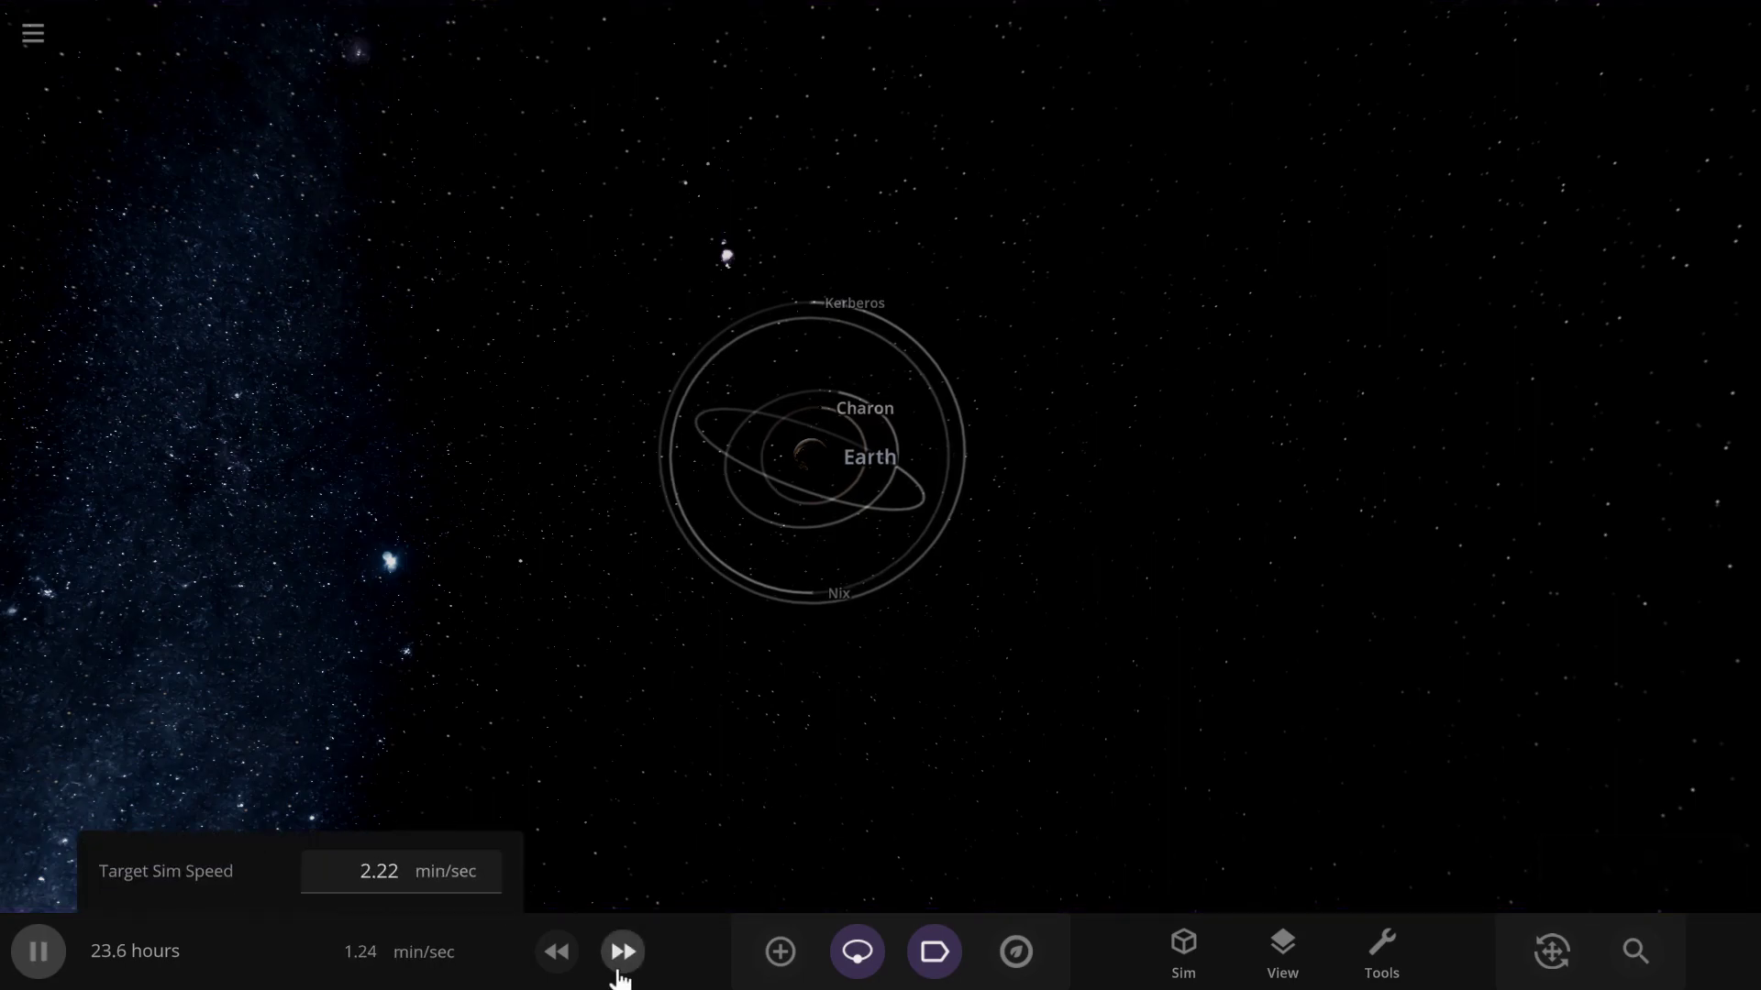
Focus on Earth, speed the simulation up to 2.22 hour/sec to watch its moons orbit, and pause it
scroll(863, 462, "up", 10)
double_click(652, 463)
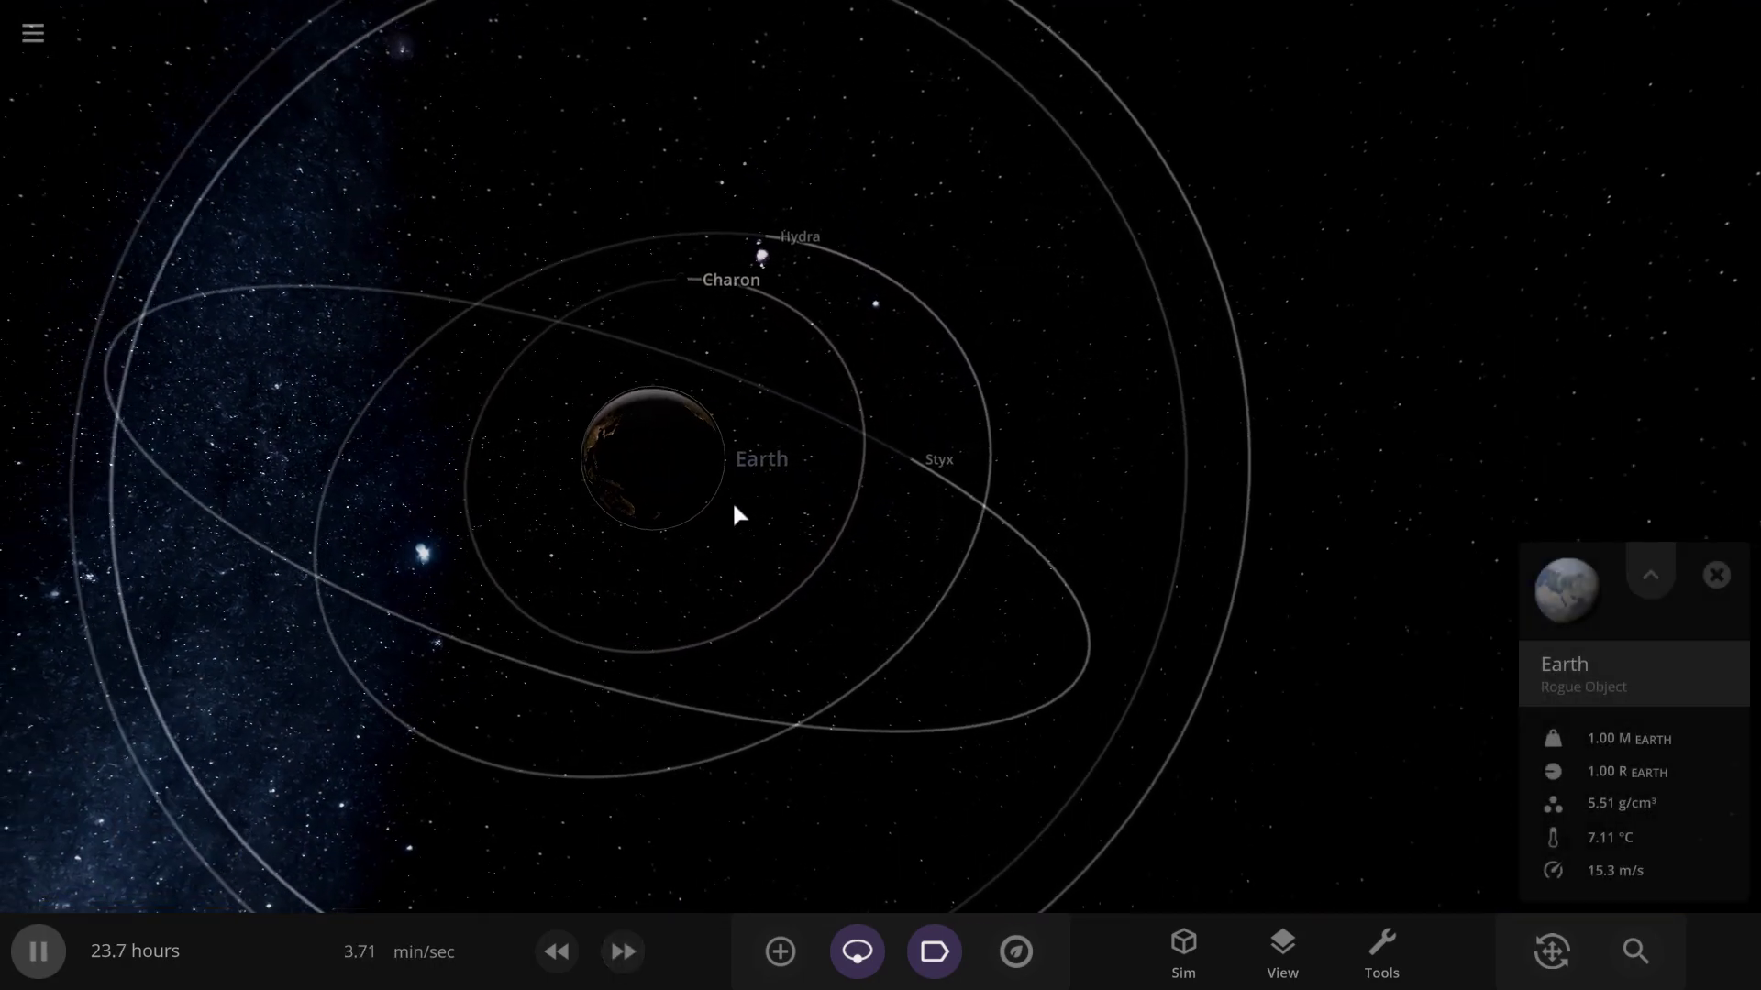
left_click_drag(732, 499, 918, 328)
left_click(622, 950)
left_click(622, 950)
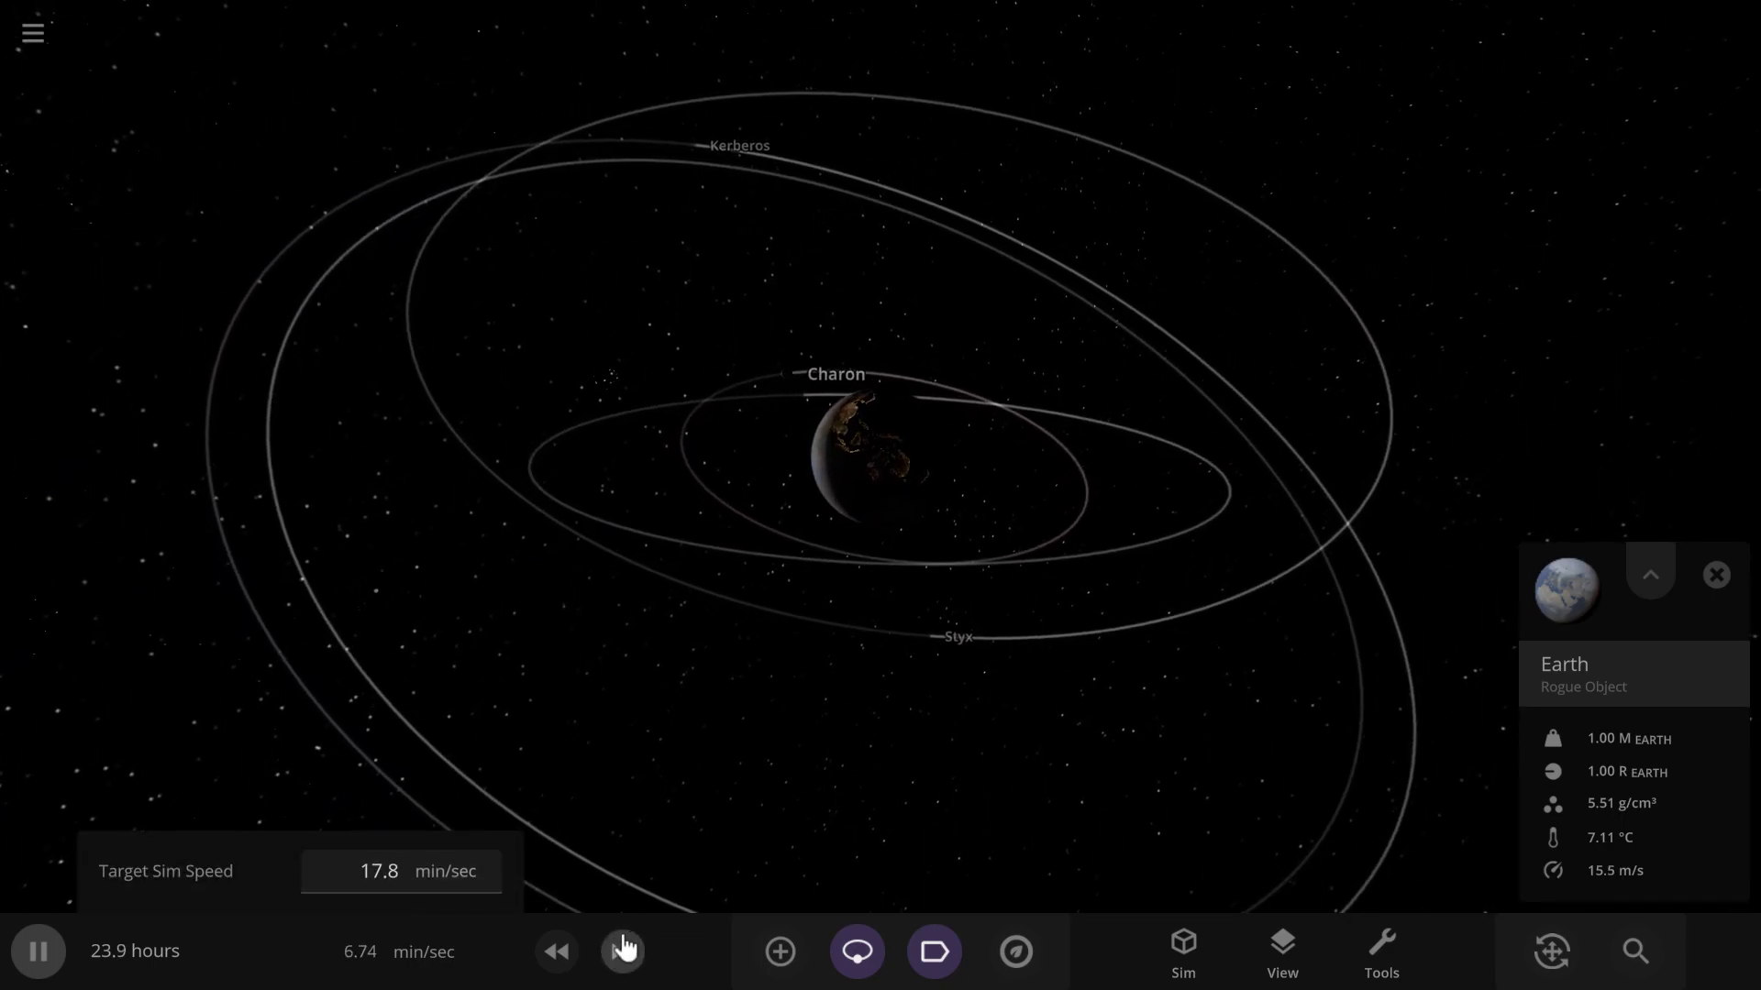
key("space")
key("space")
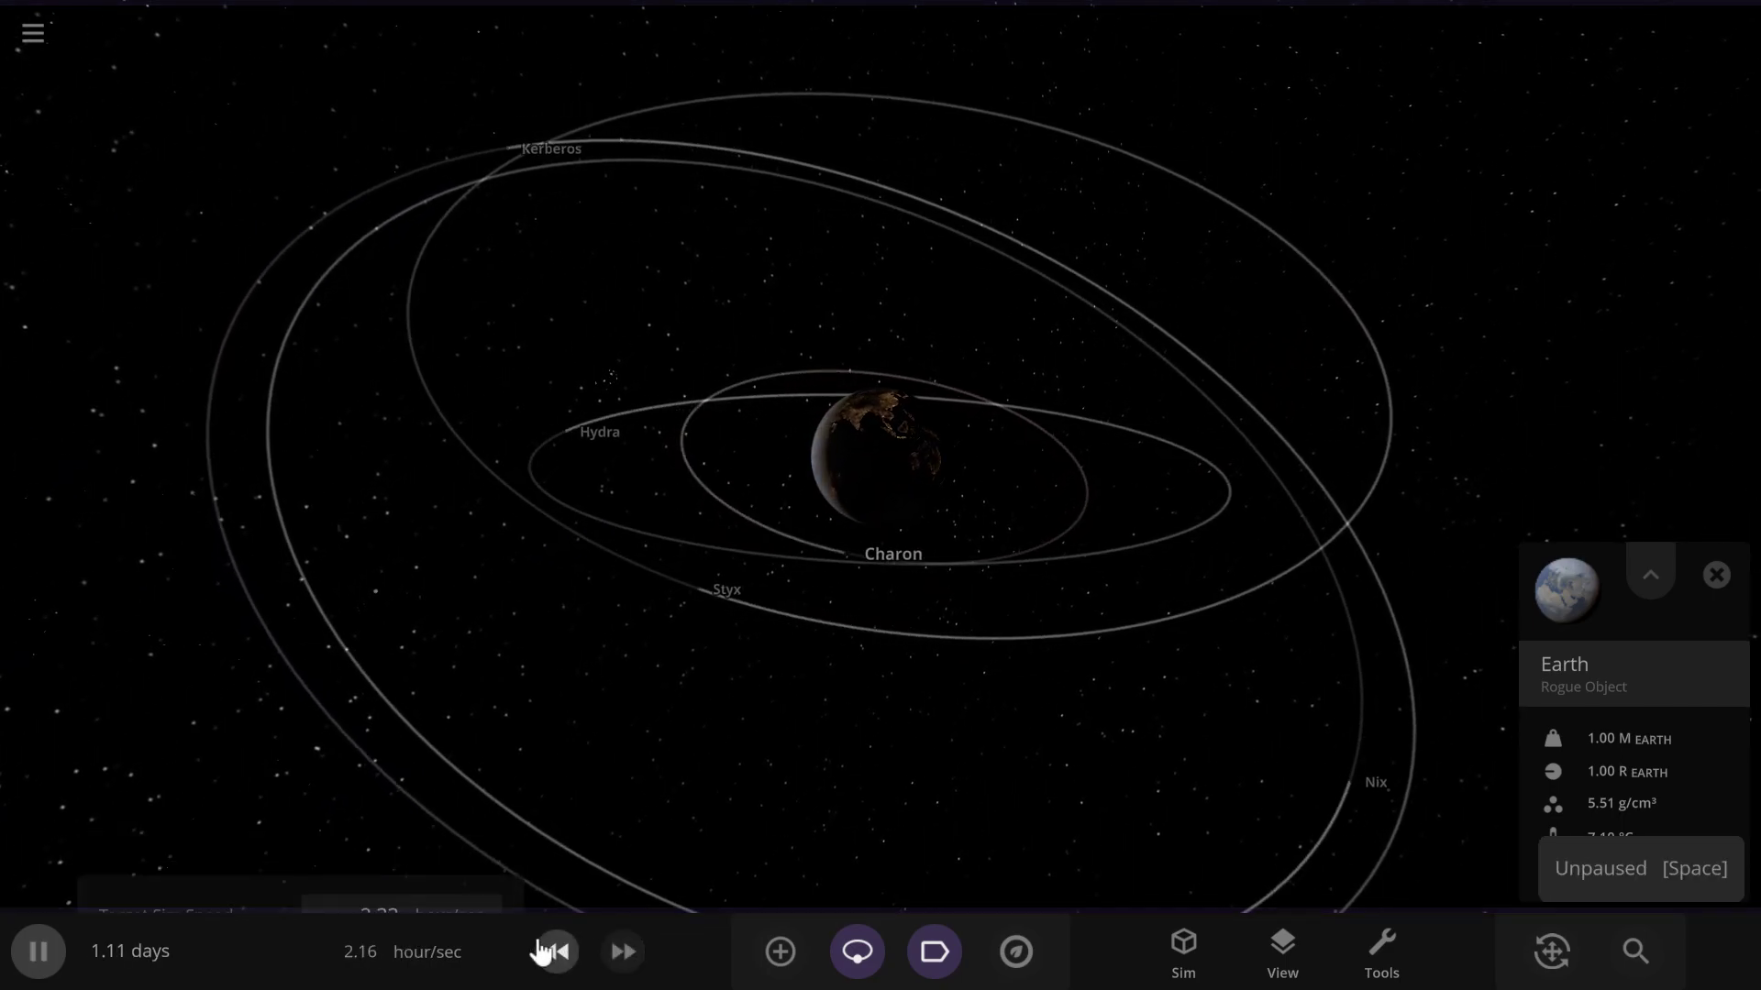
key("space")
Examine the sky from Earth's surface and the arrangement of the moons' orbits around the planet
scroll(958, 567, "up", 3)
left_click_drag(957, 566, 949, 440)
scroll(885, 381, "up", 5)
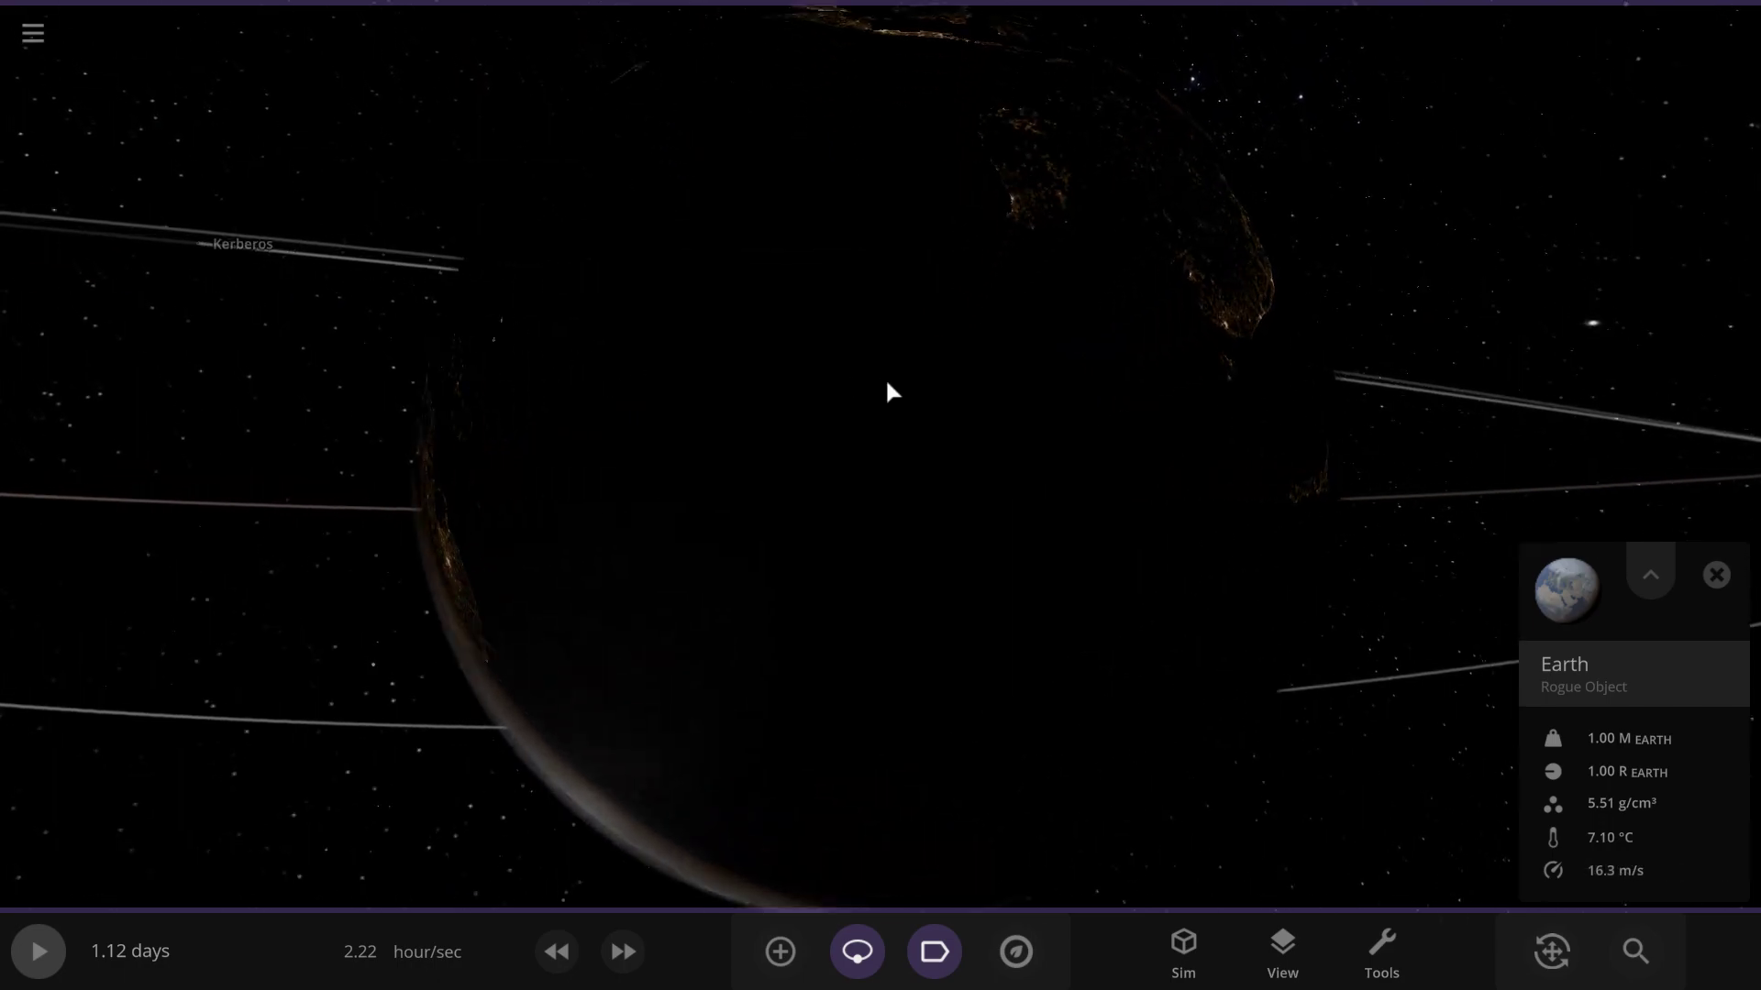
key("w")
key("w")
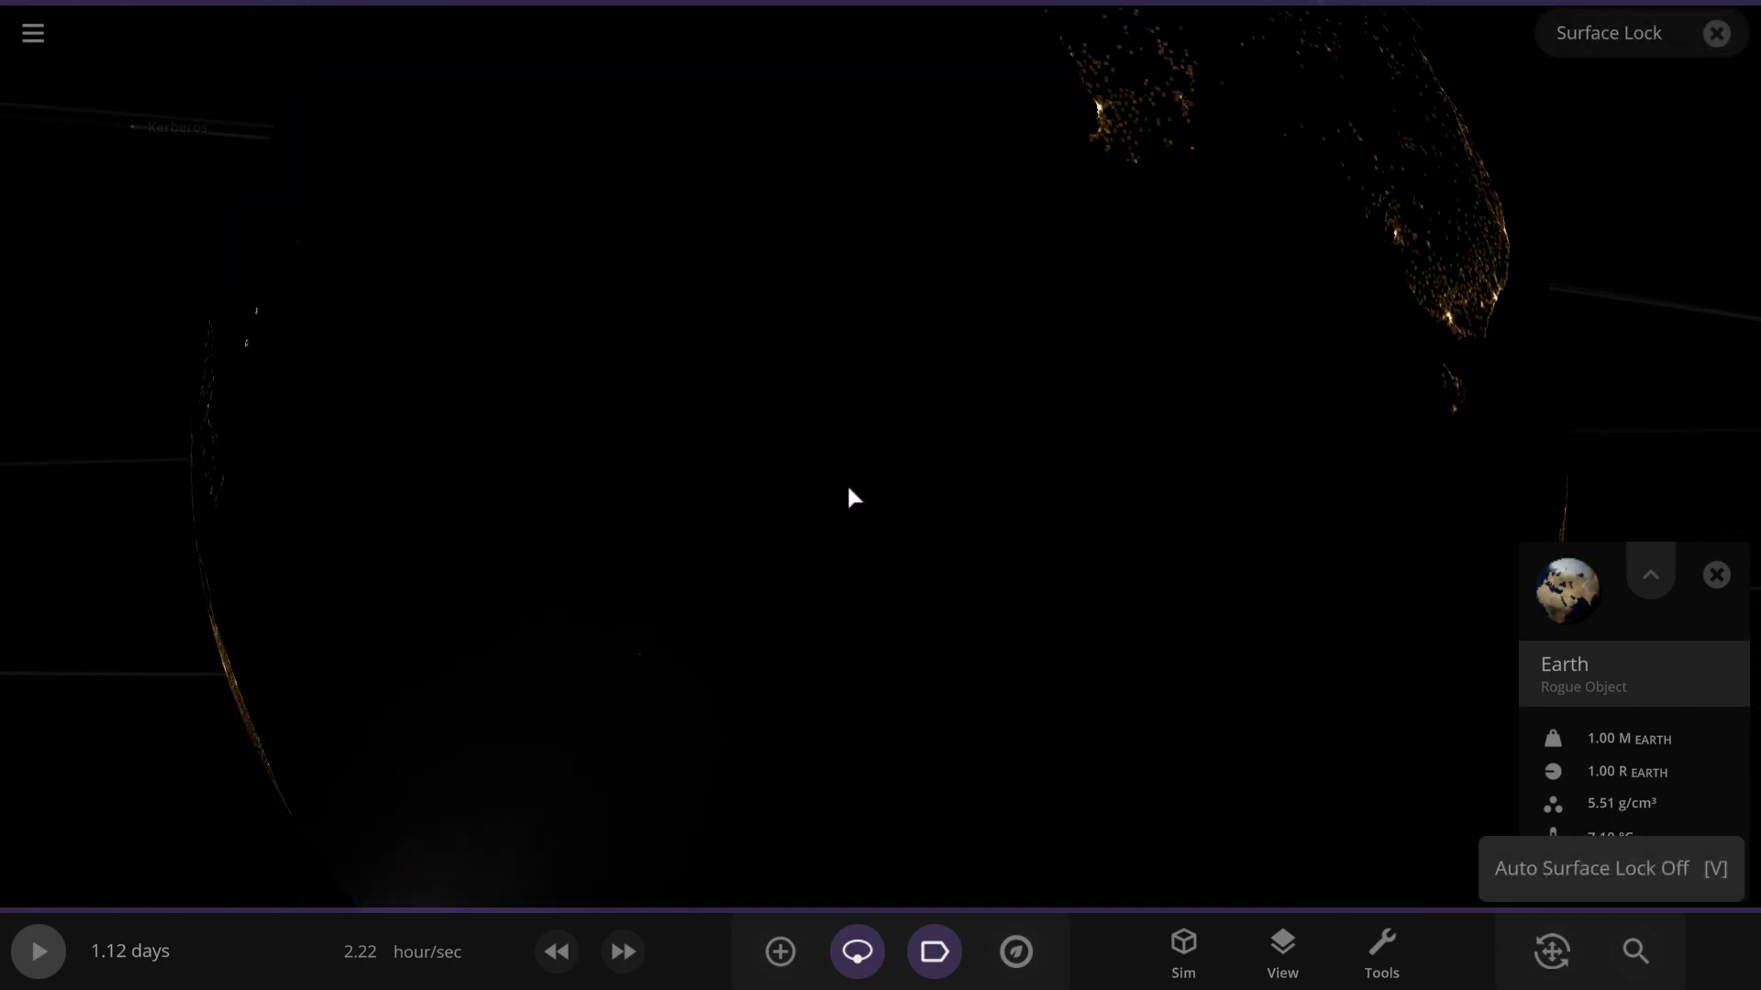
key("c")
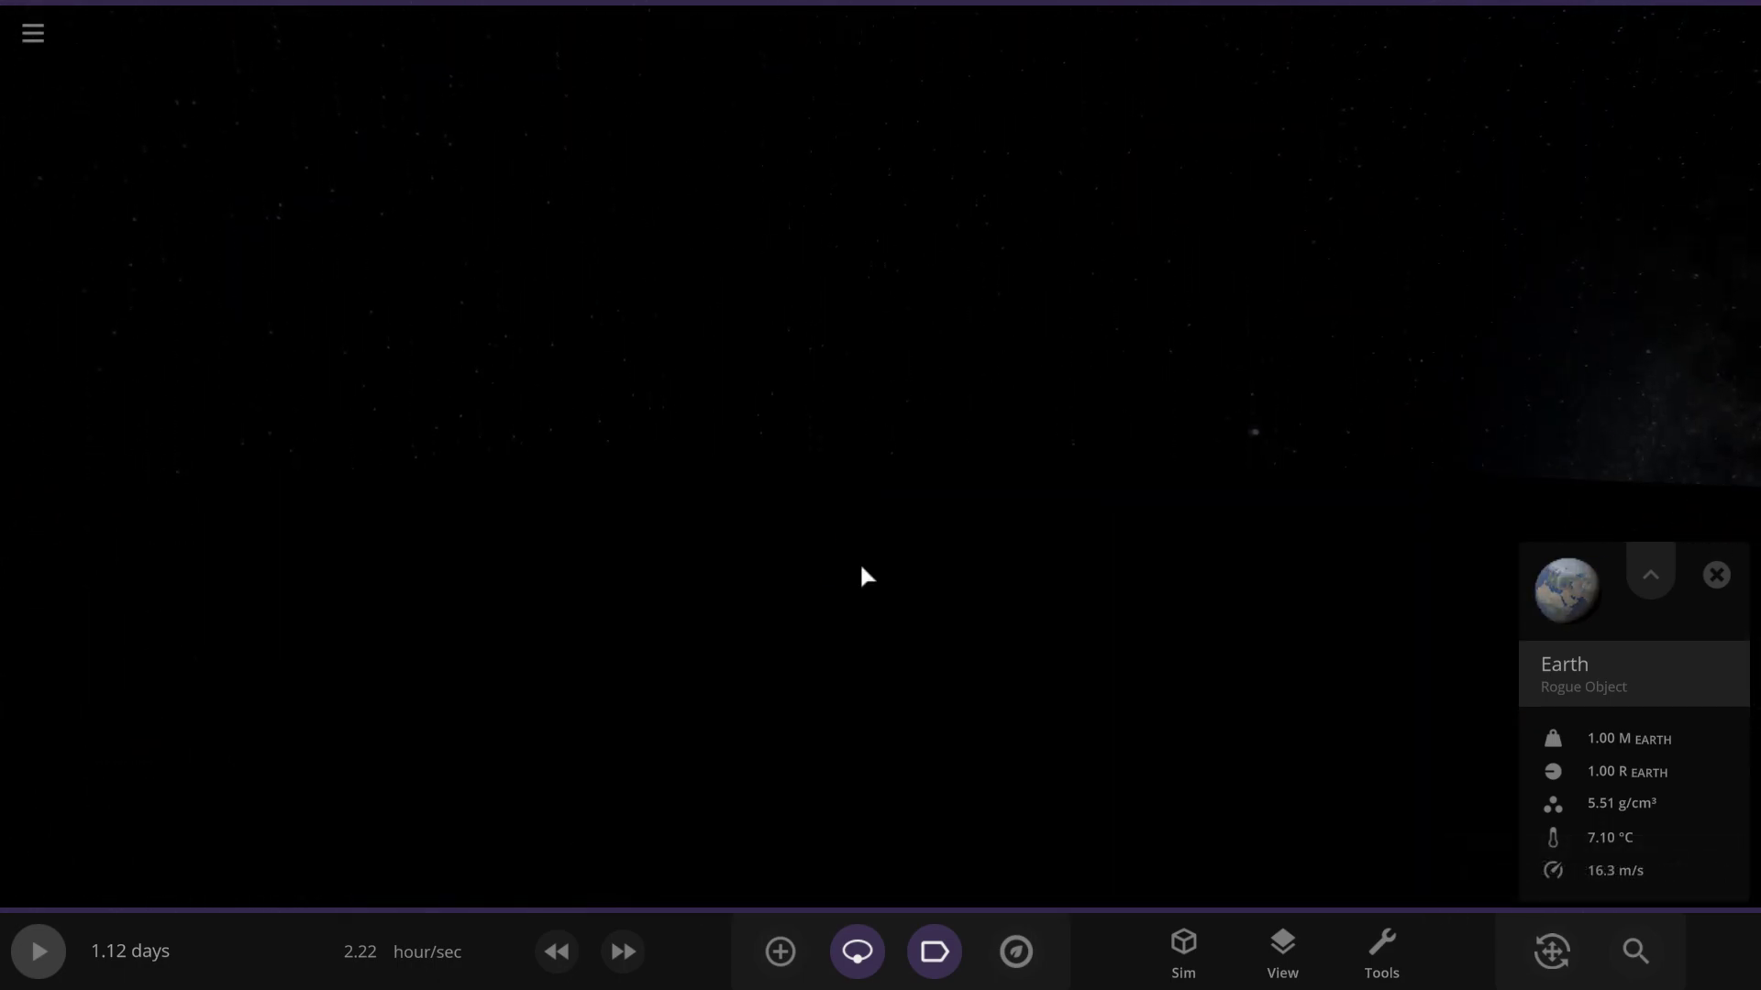
left_click_drag(842, 518, 448, 390)
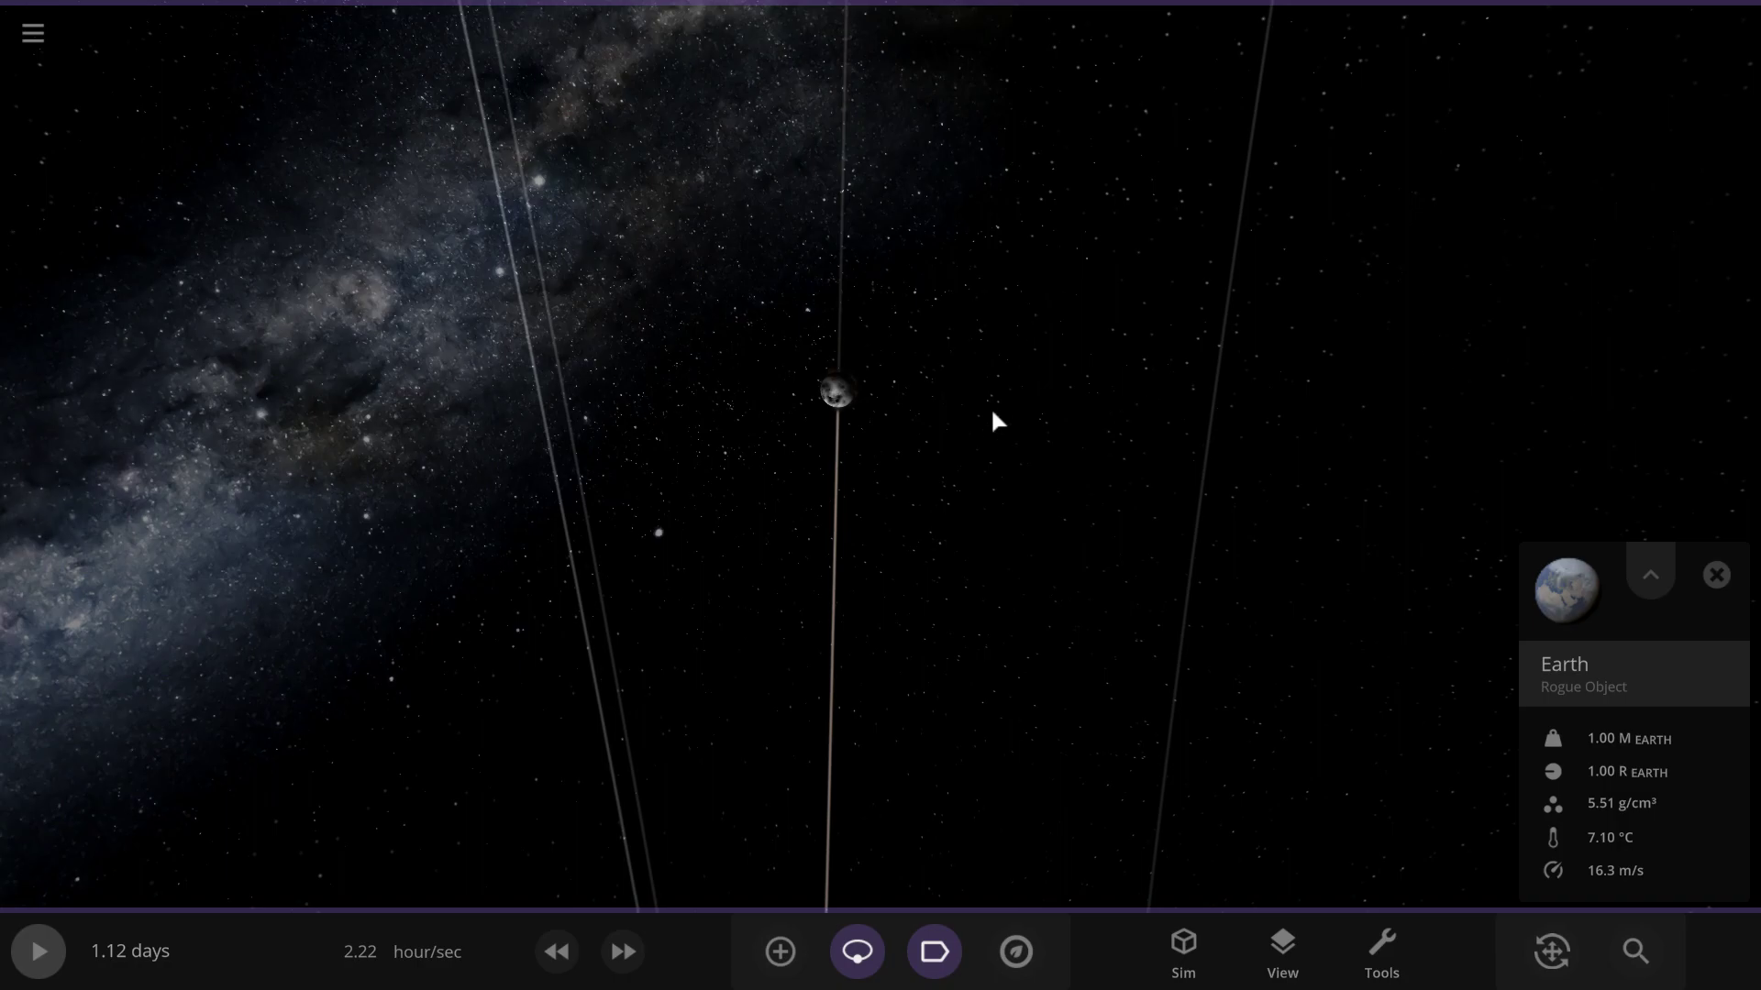
key("c")
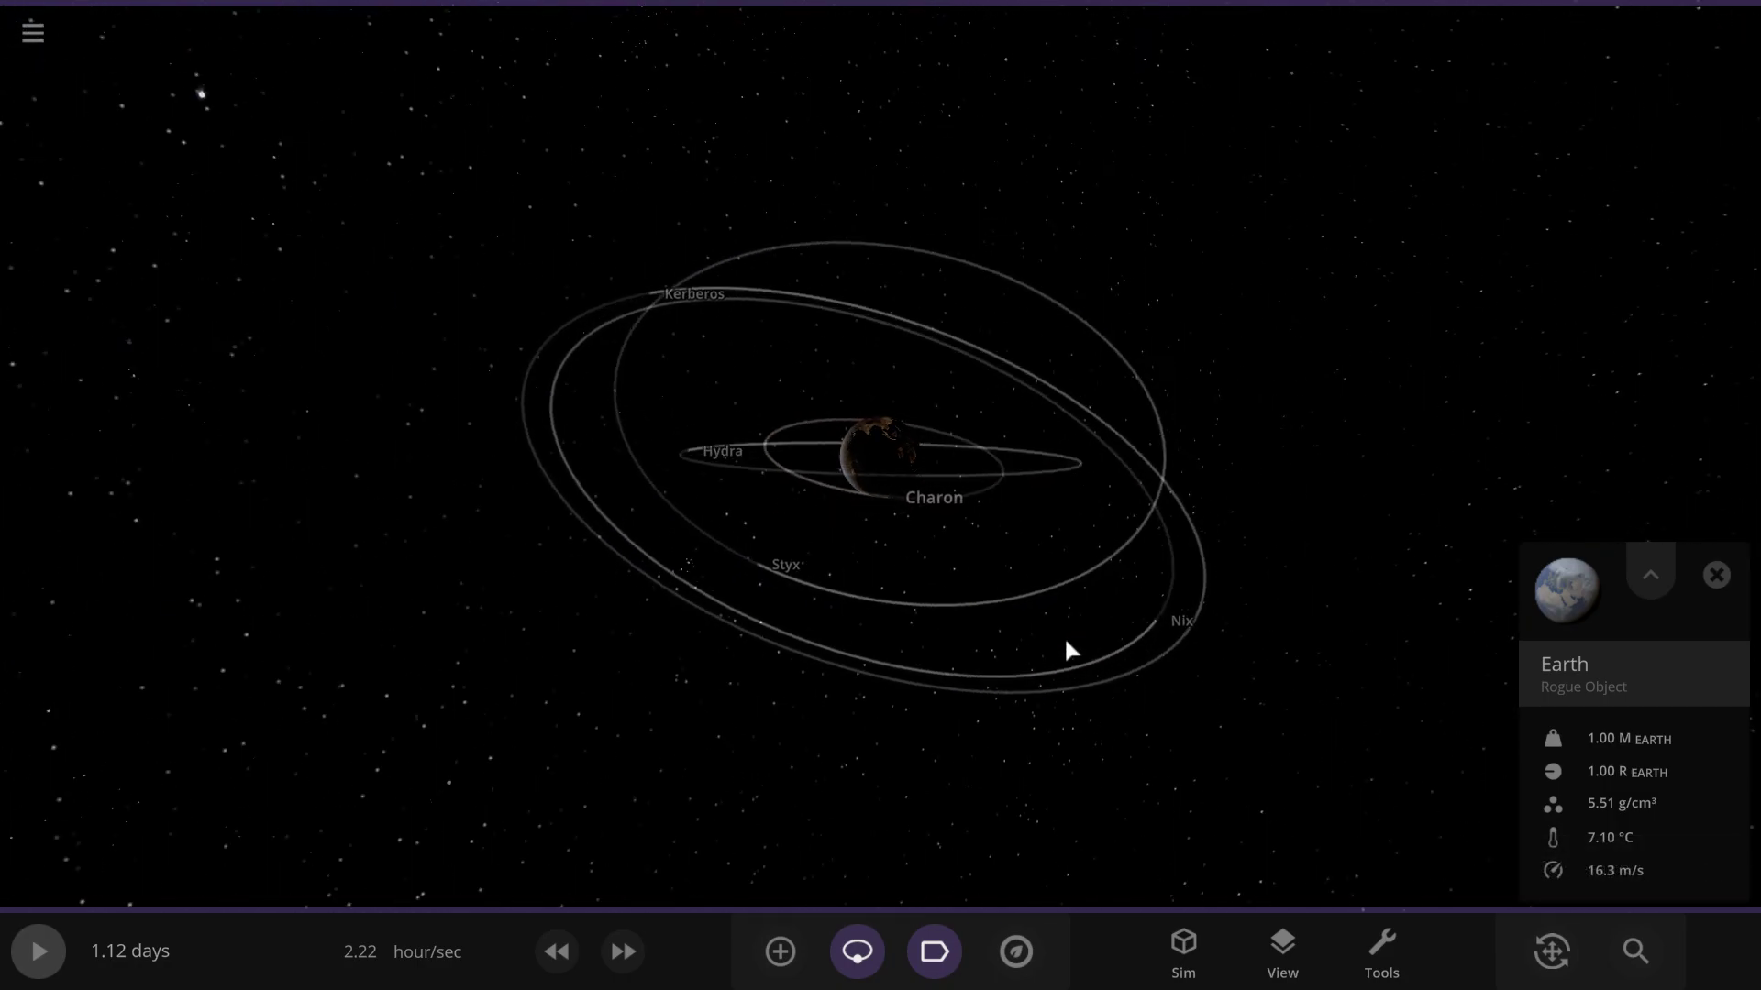
scroll(1310, 610, "up", 6)
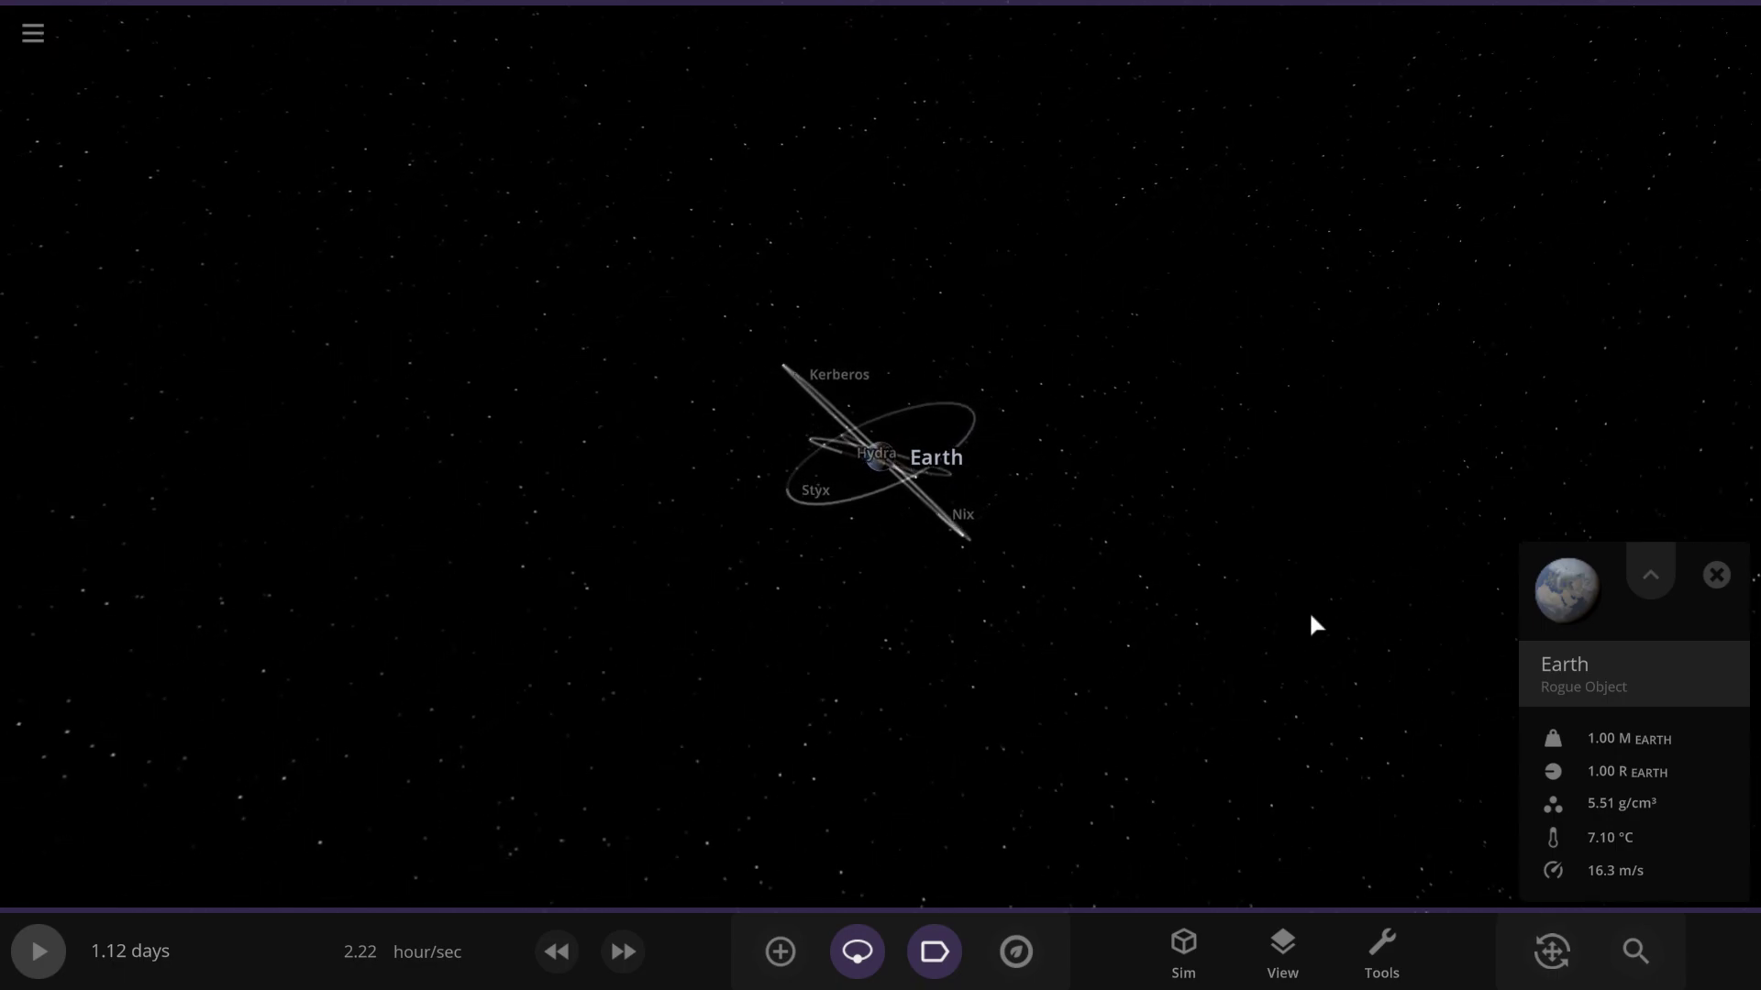
right_click_drag(1004, 523, 718, 936)
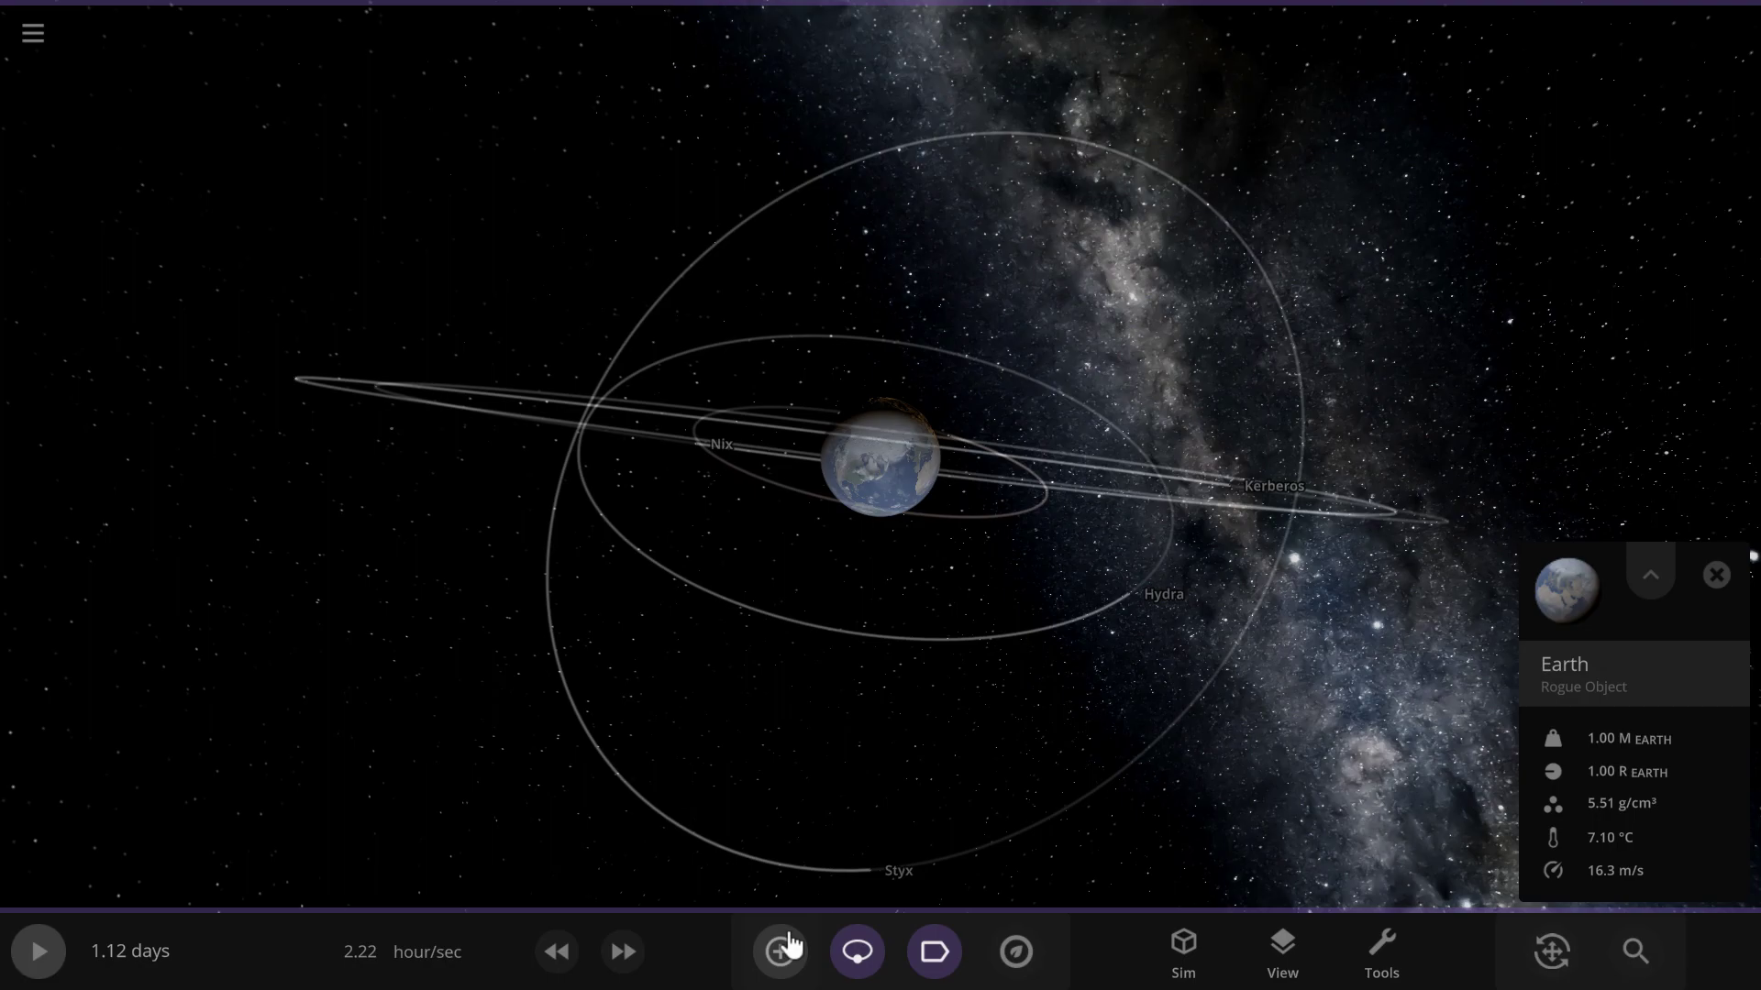
left_click(780, 951)
scroll(912, 369, "down", 5)
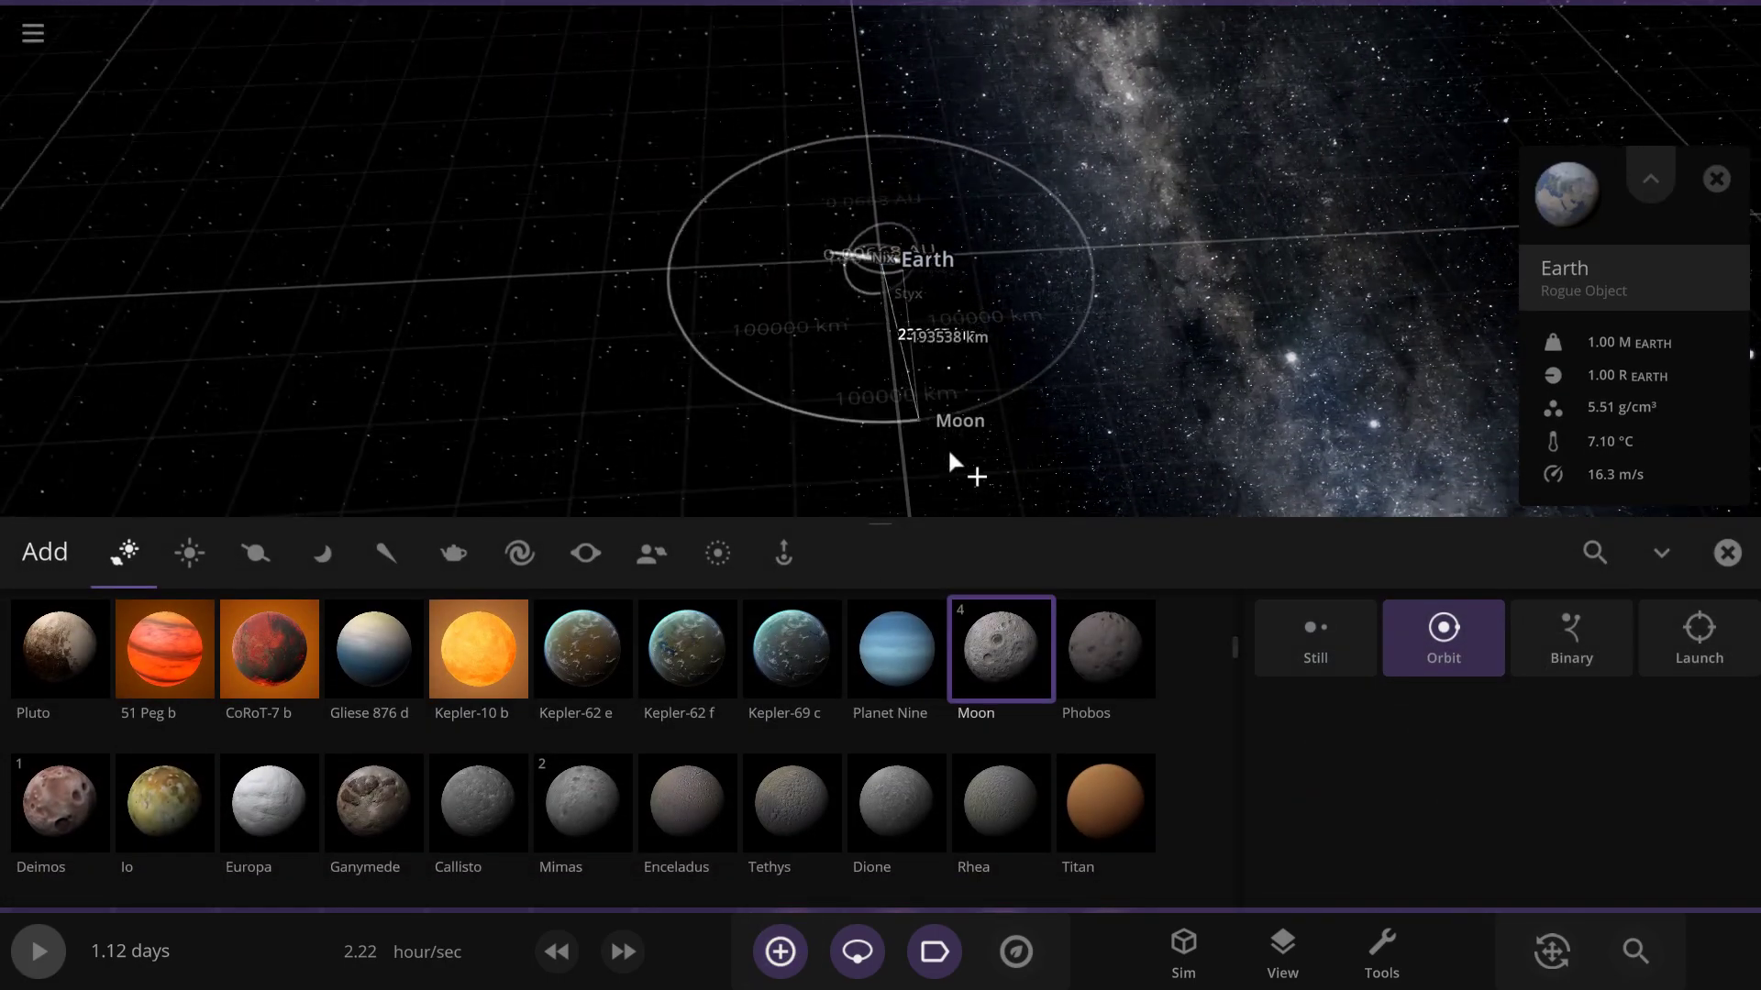
left_click(1728, 554)
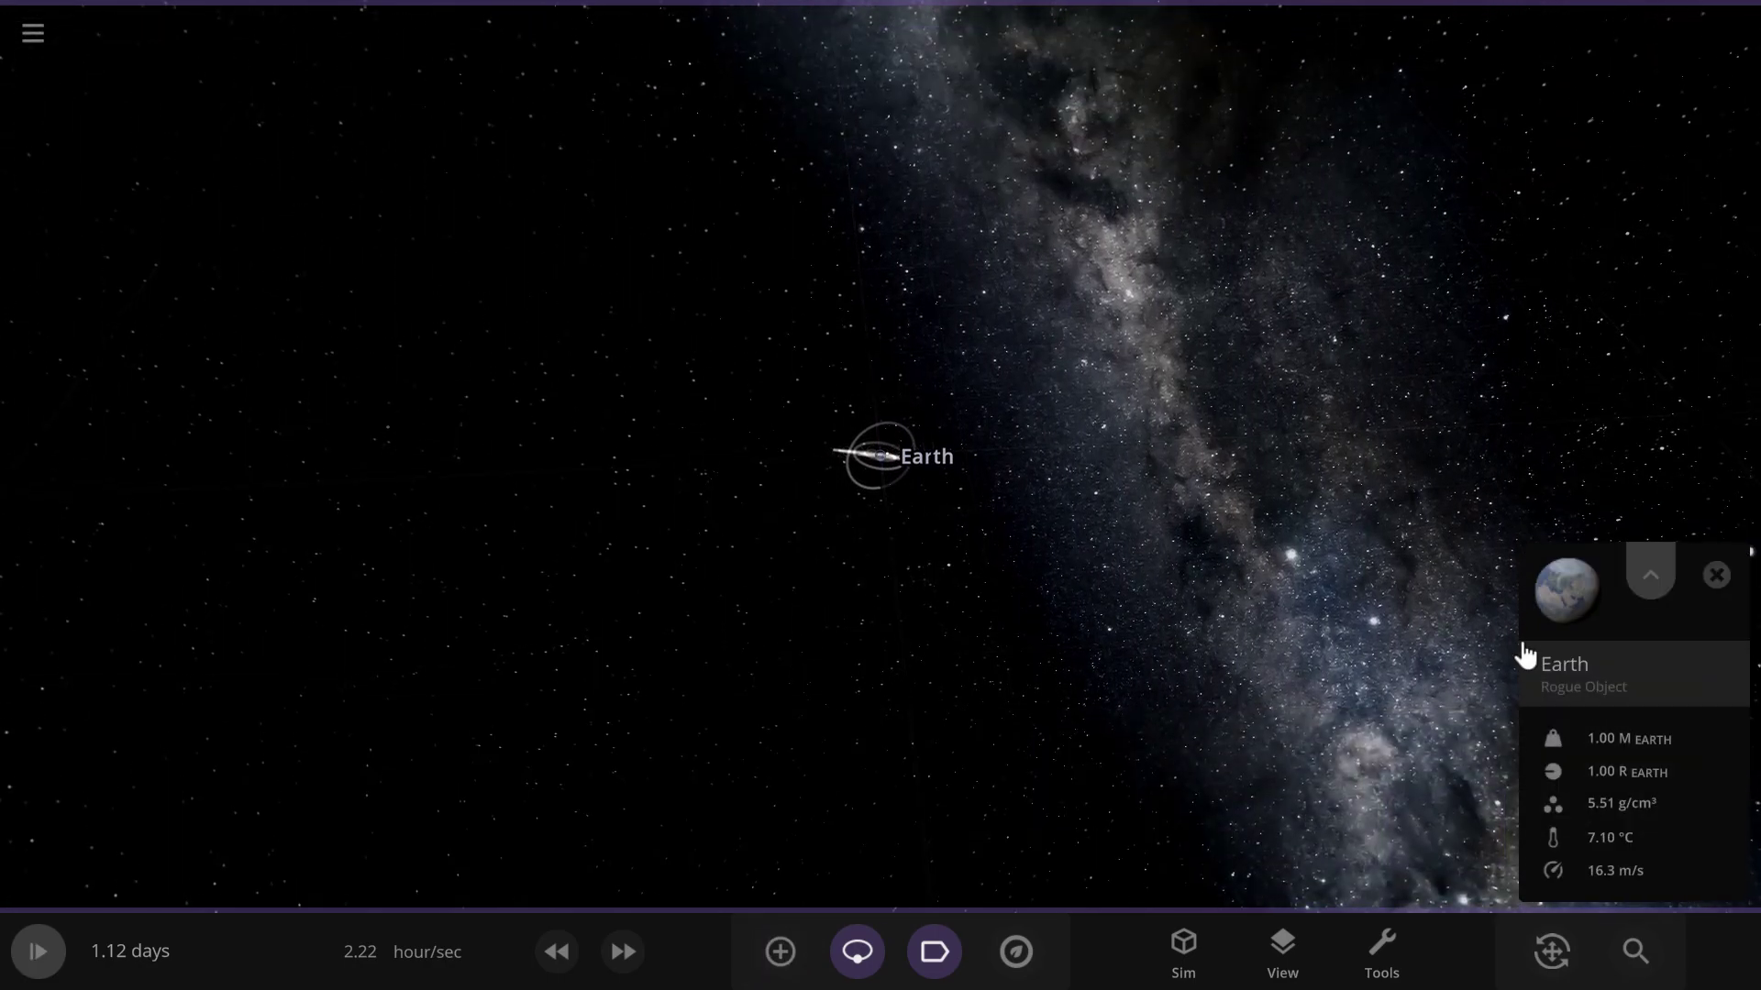
Delete all the moons and Earth from the simulation
left_click_drag(1367, 653, 409, 212)
key("Delete")
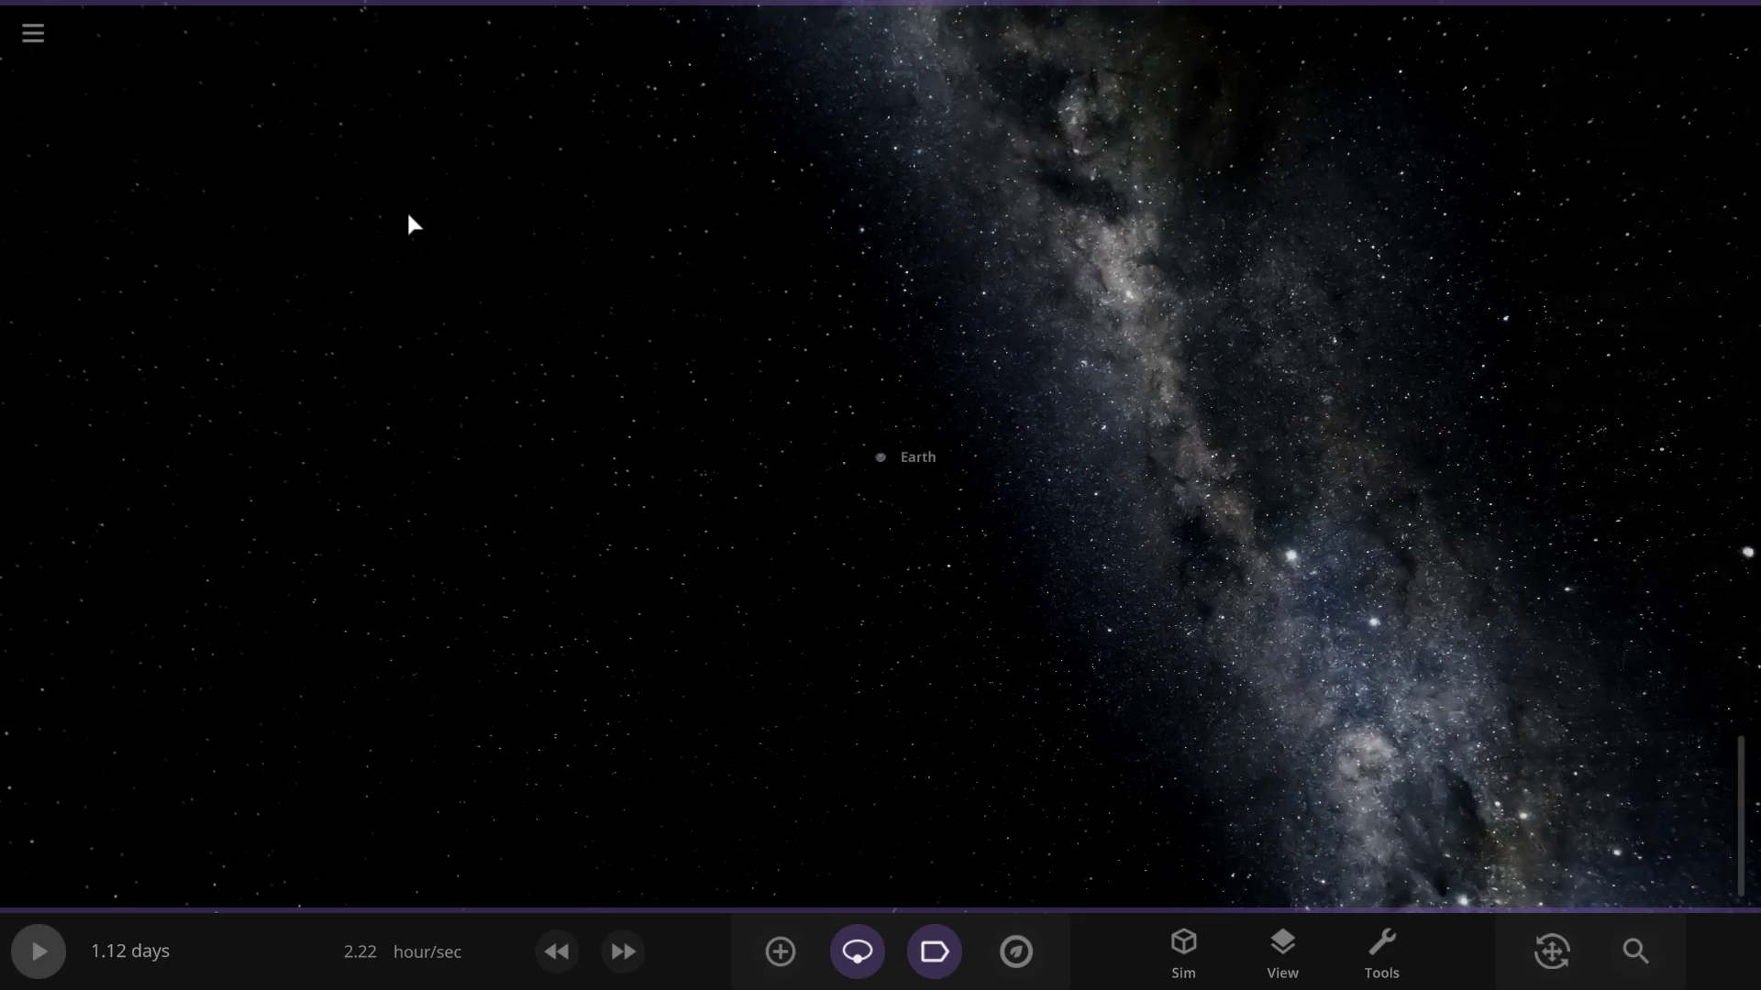
left_click_drag(1001, 556, 699, 394)
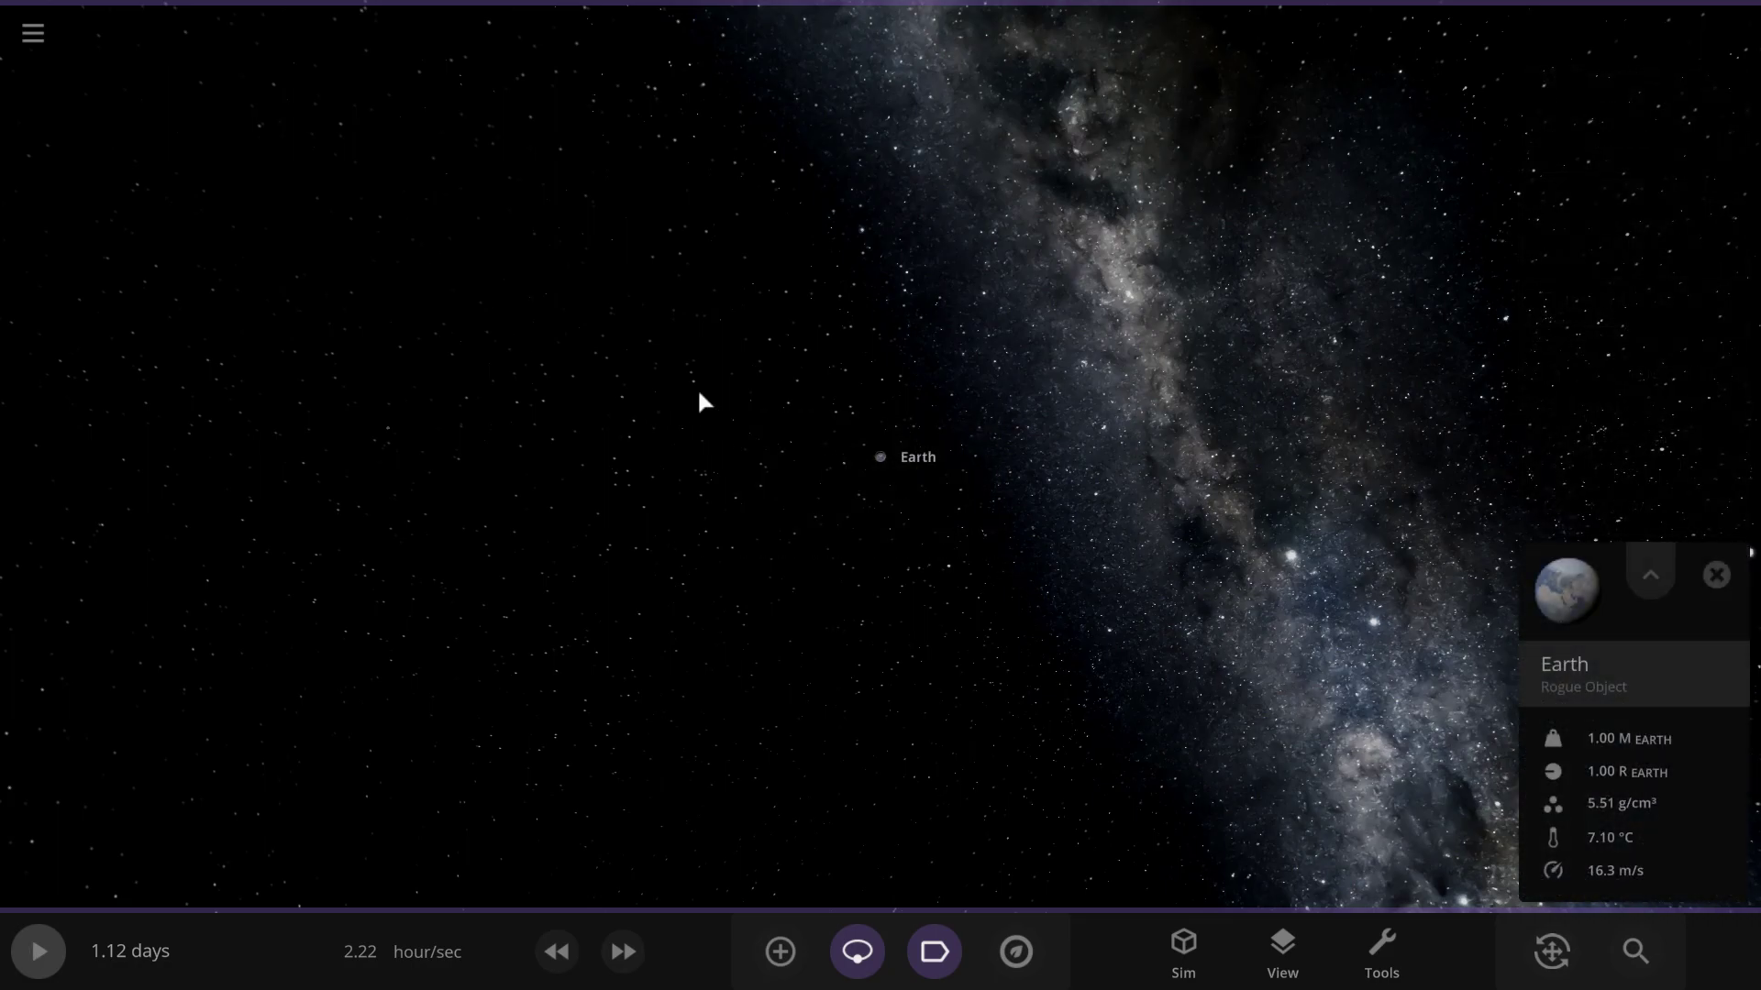
key("Delete")
Add Mars with its moons Phobos and Deimos to the empty simulation
left_click(809, 958)
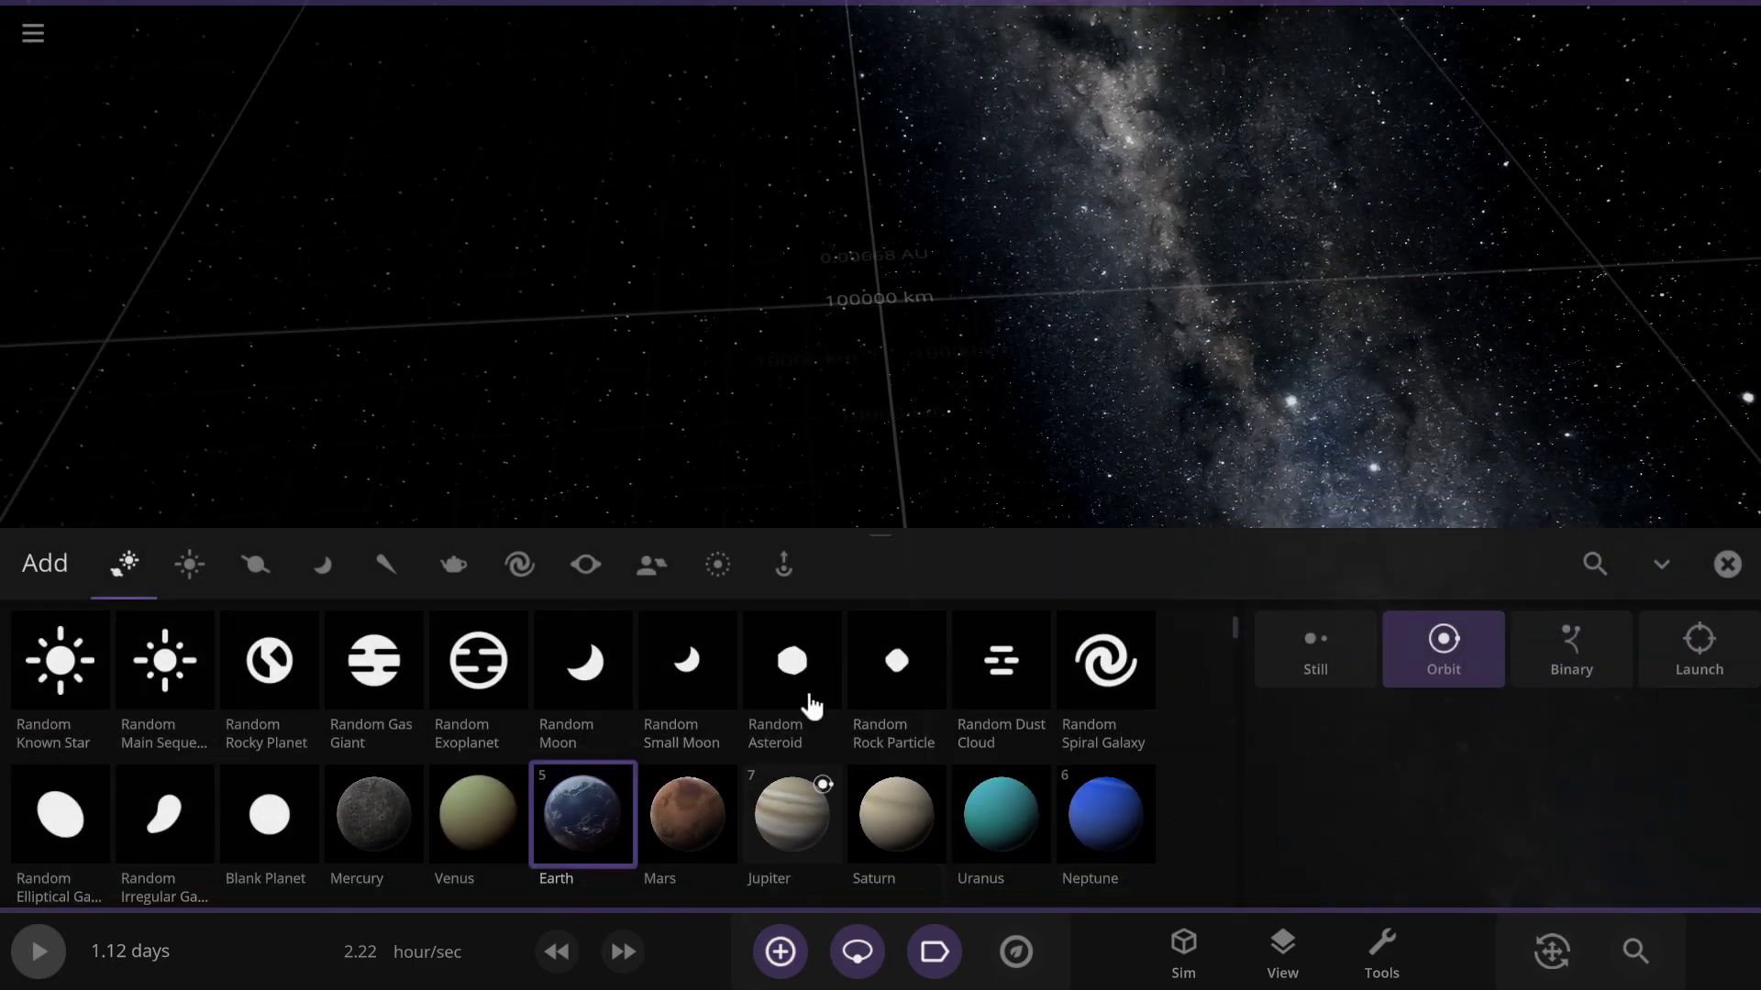
scroll(850, 770, "down", 2)
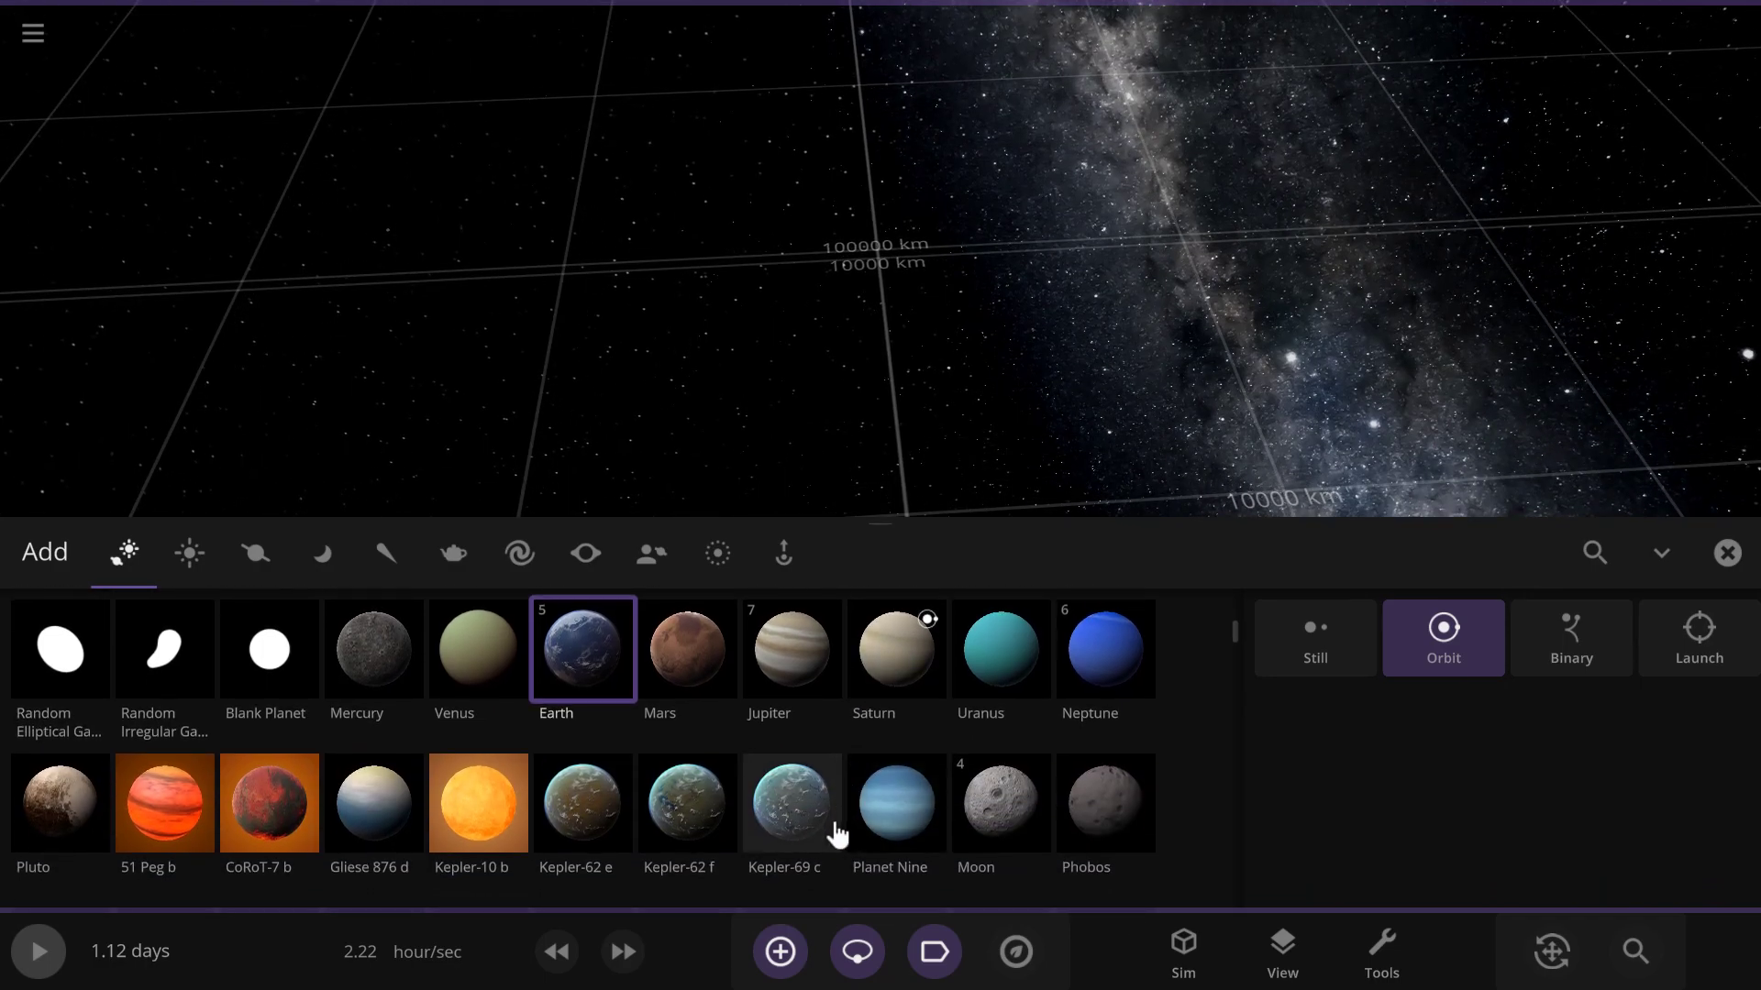
left_click(688, 674)
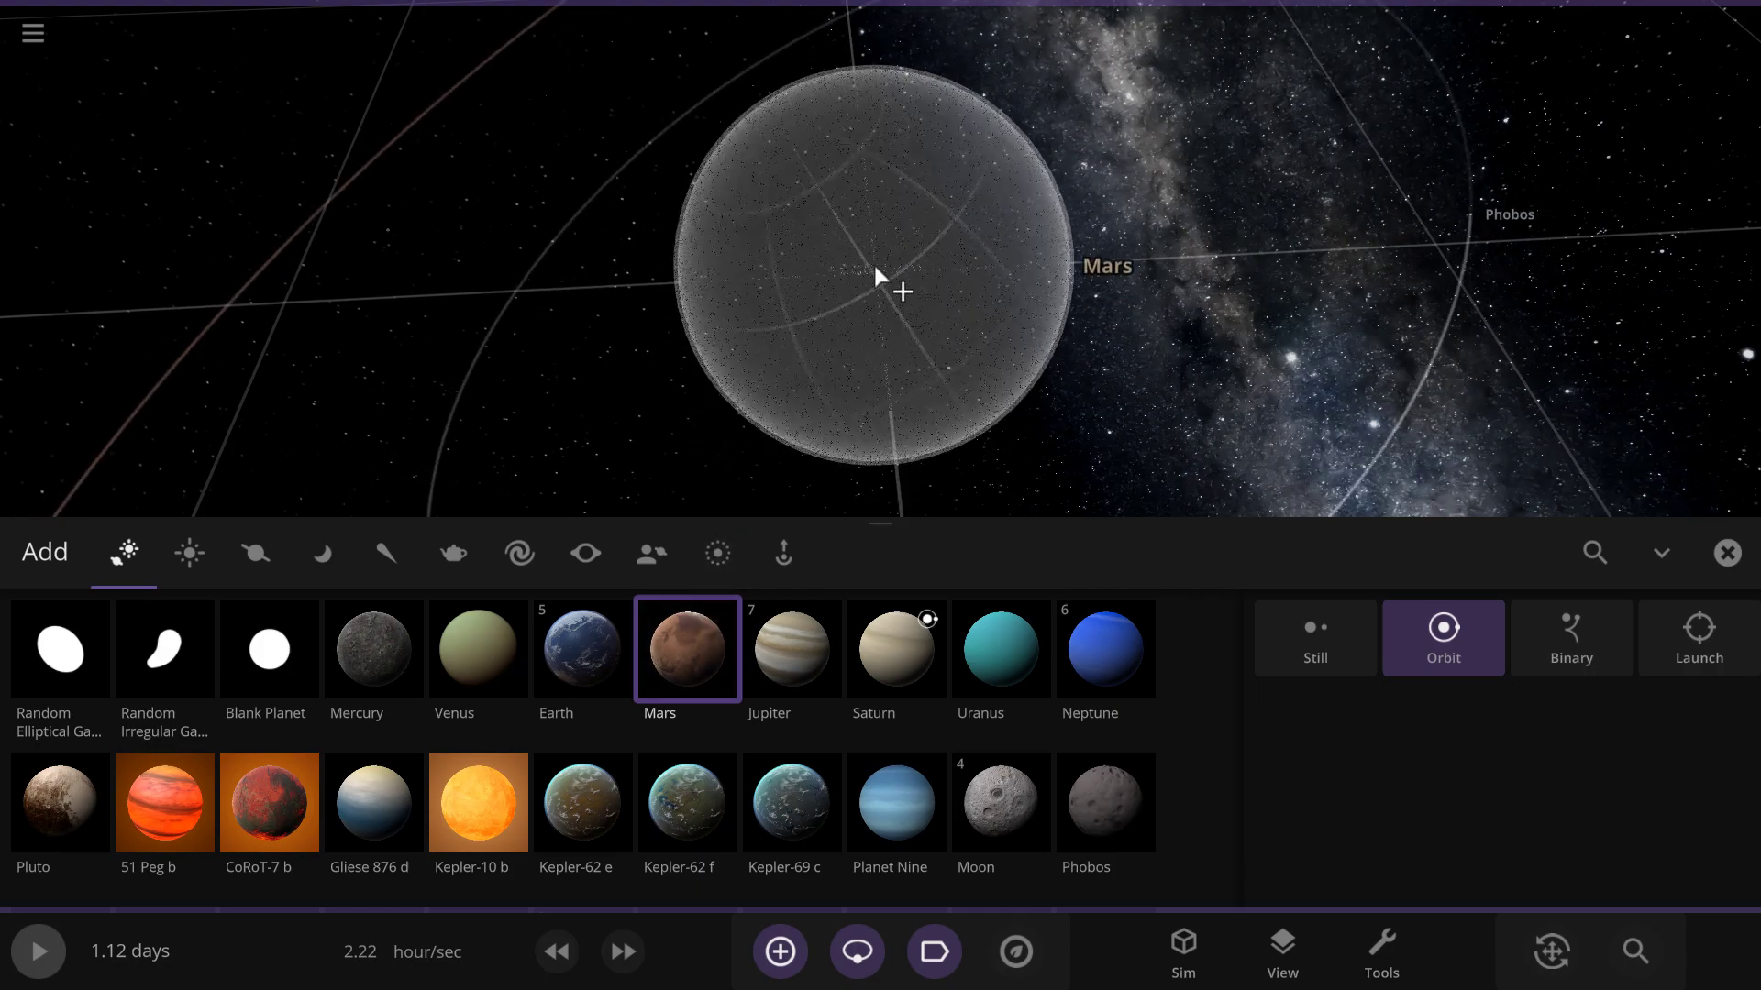
left_click(908, 312)
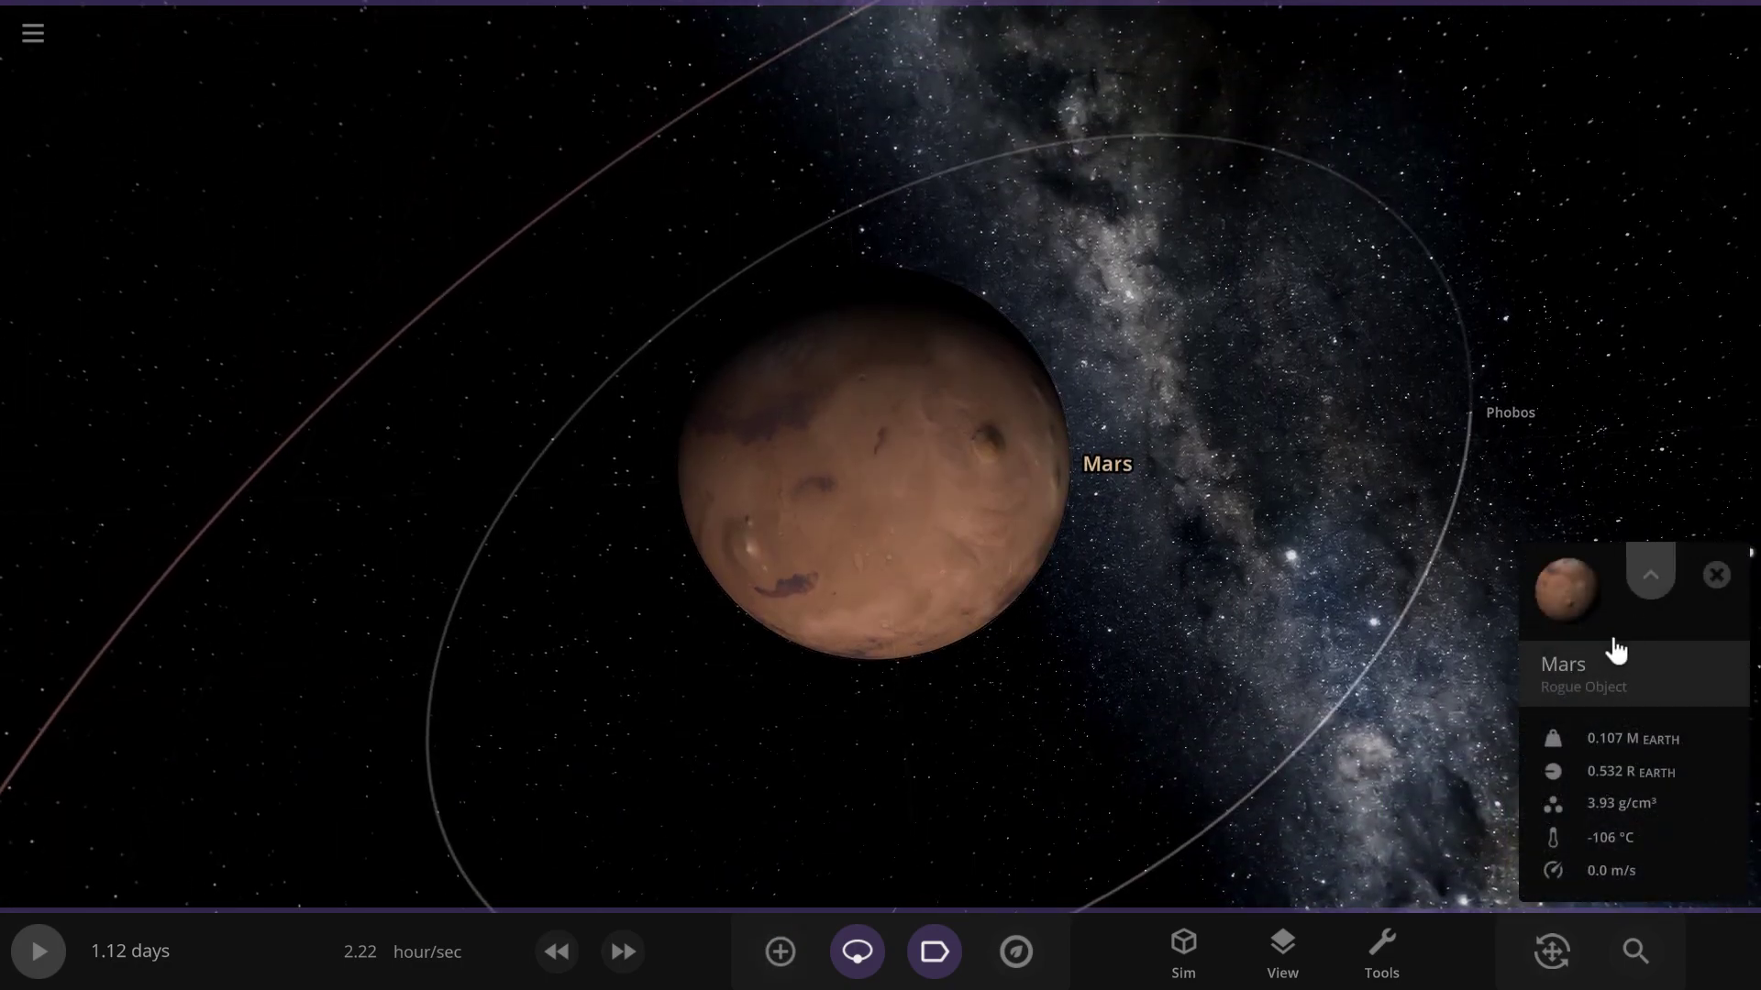
Replace Mars with Earth using the Replace Object action
left_click(1651, 575)
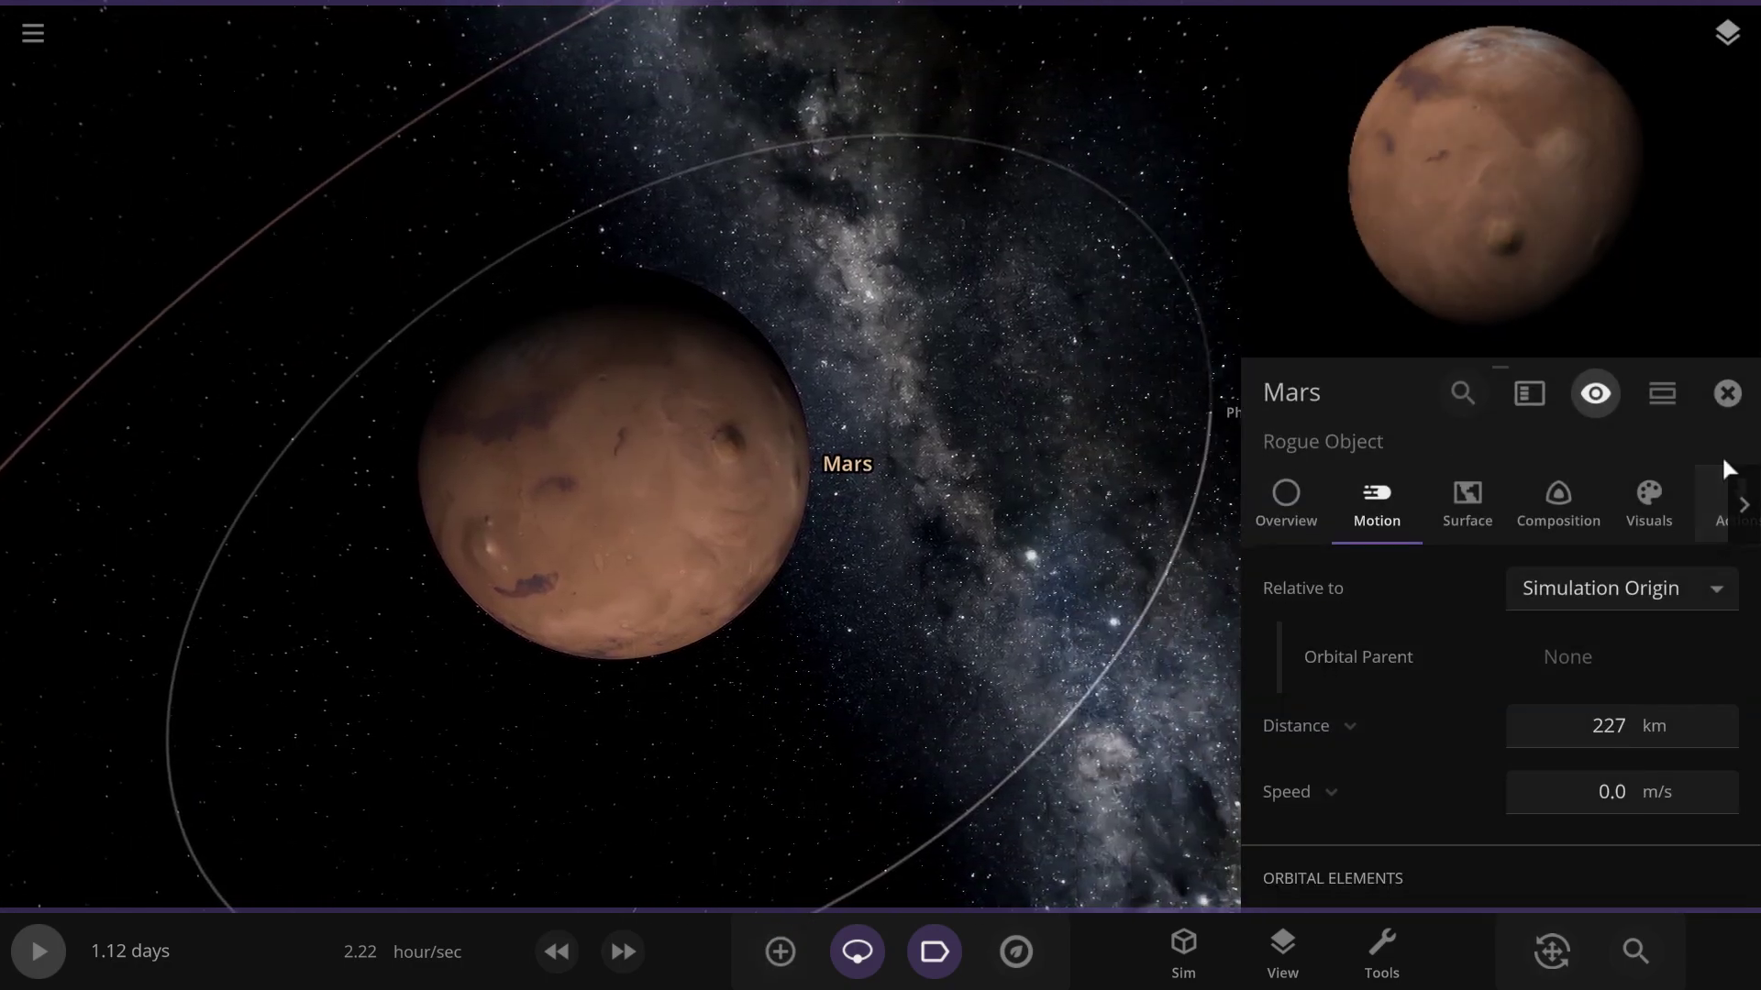
left_click(1715, 509)
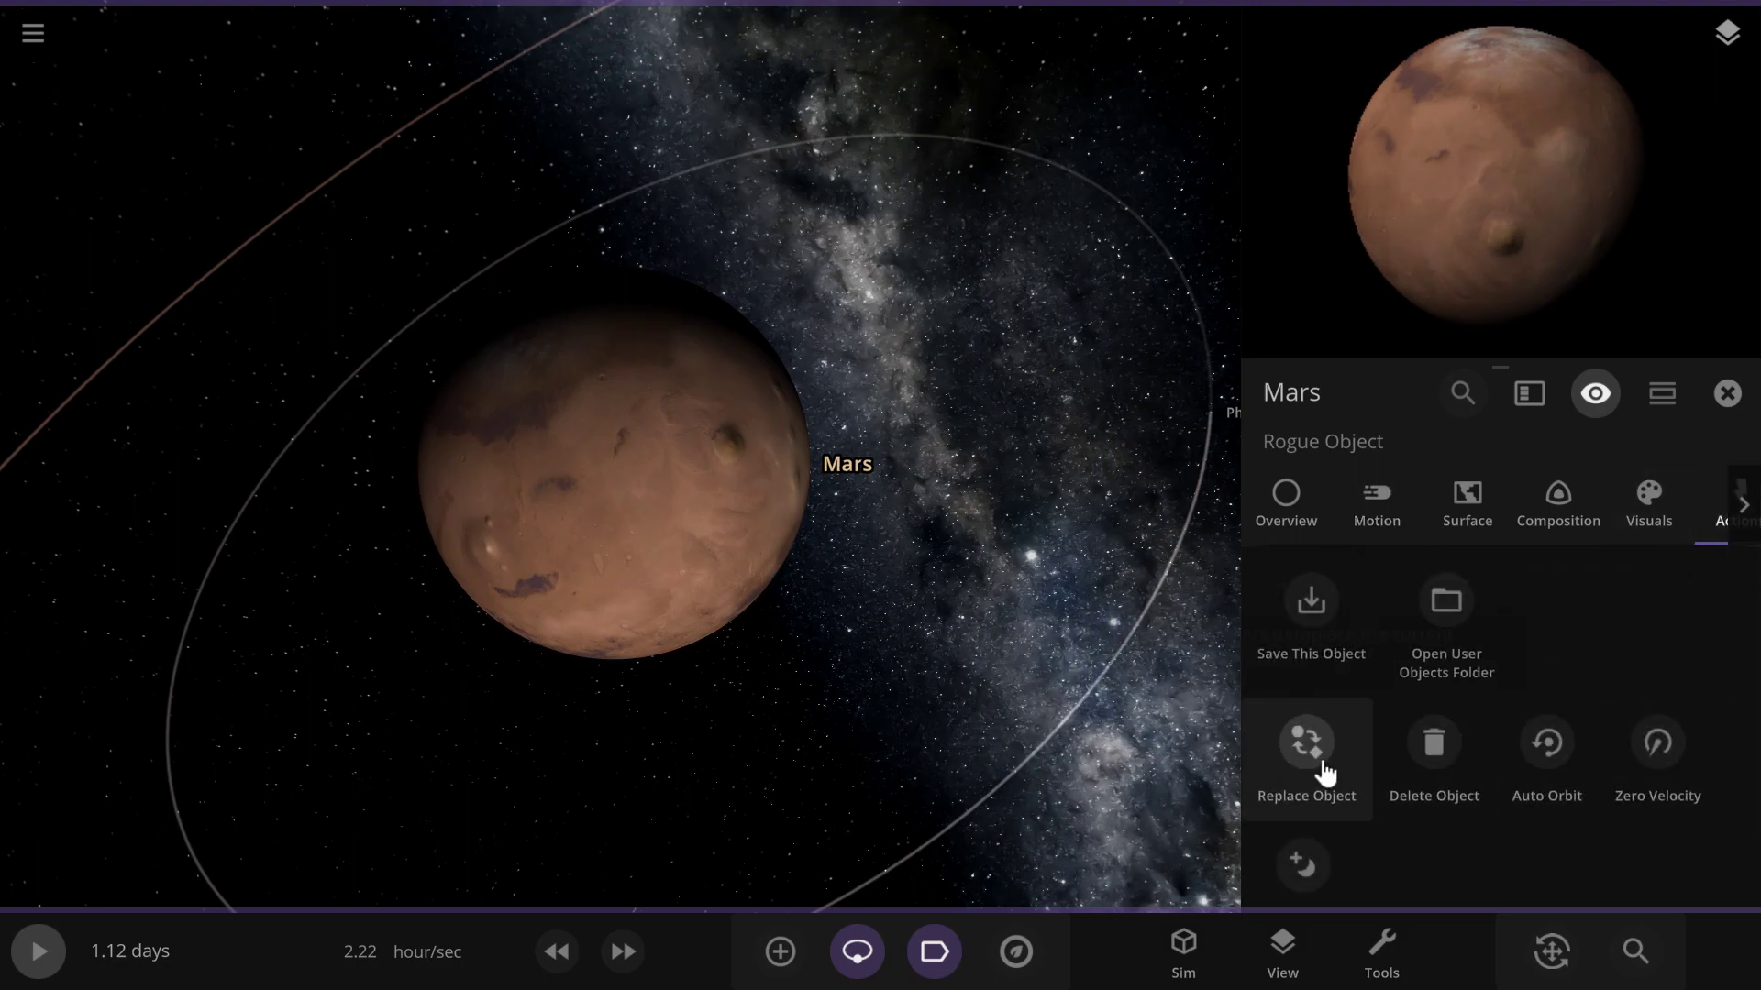
left_click(1306, 744)
left_click(985, 674)
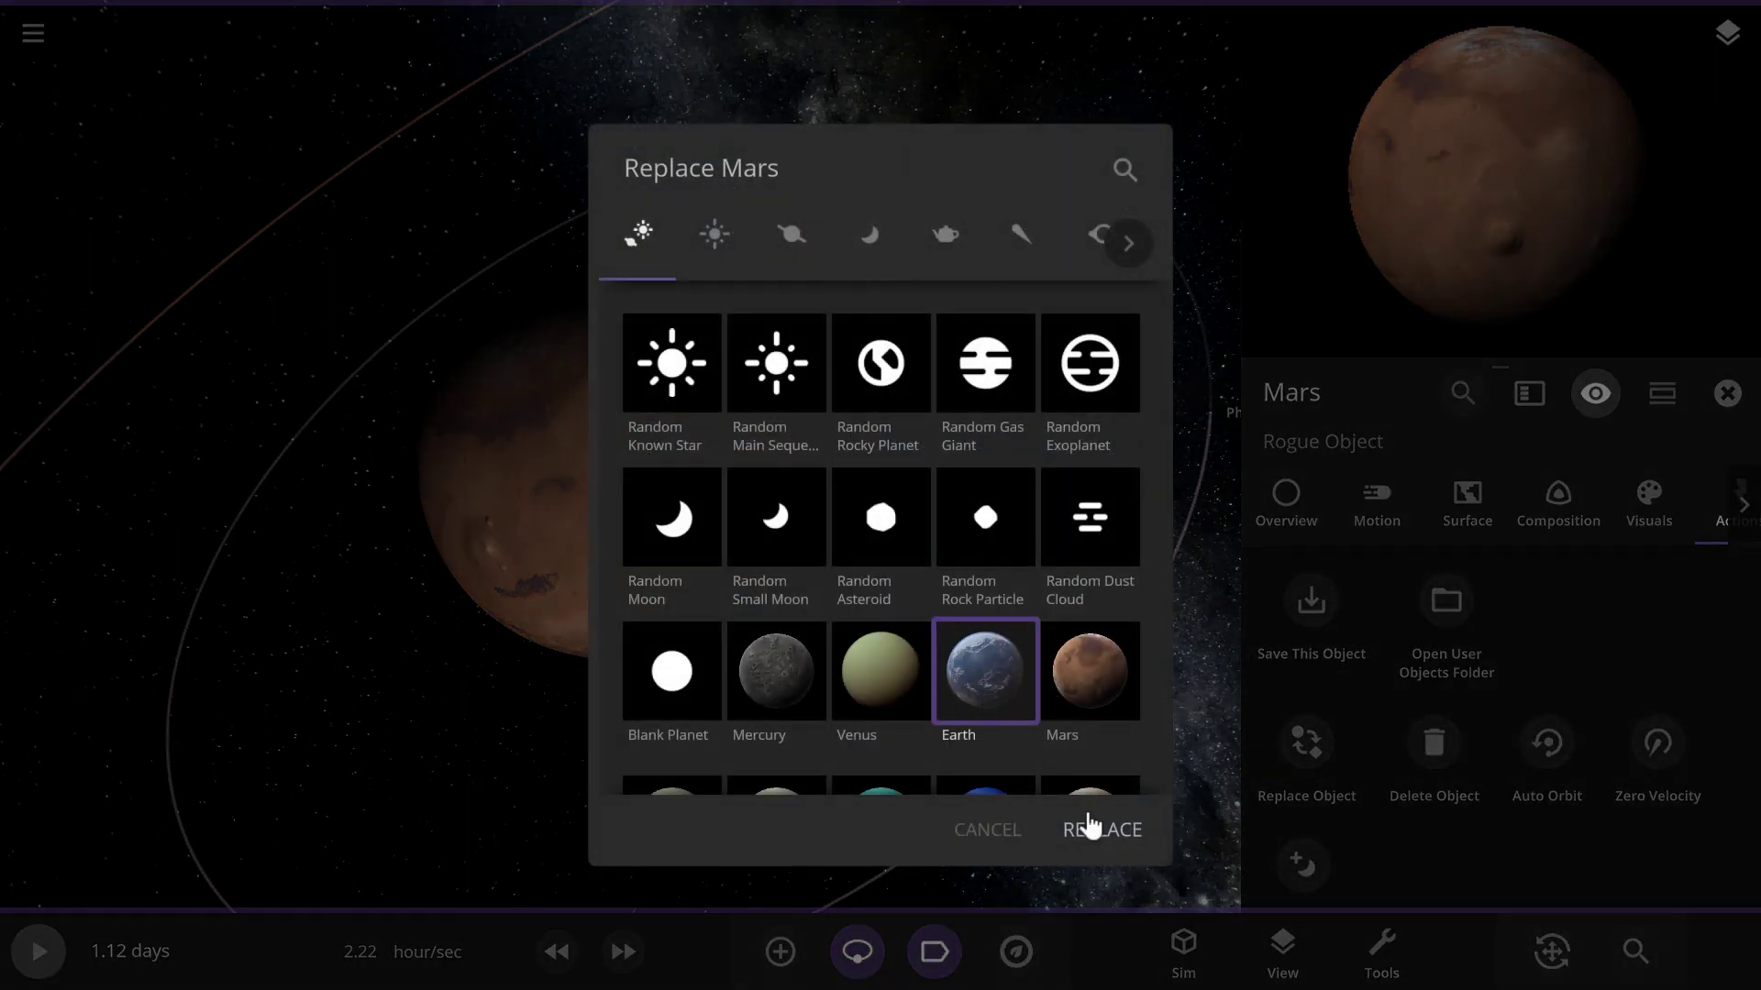
left_click(1093, 825)
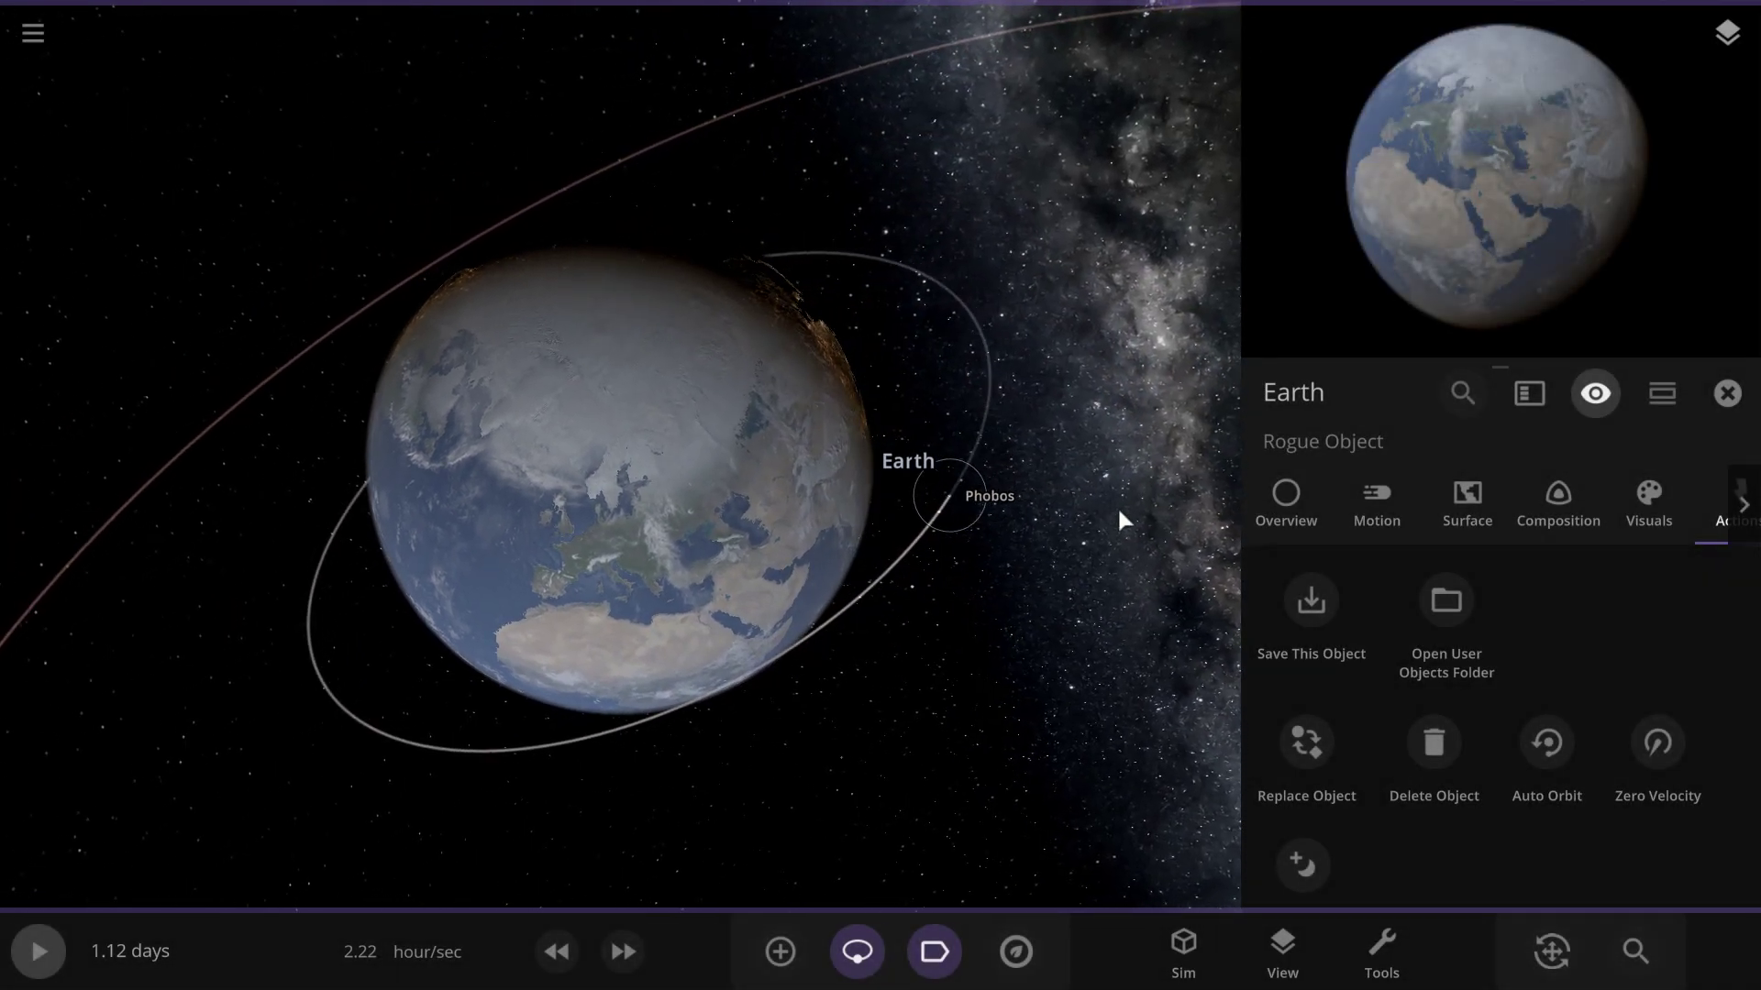
Open Phobos's motion properties, slow the target simulation speed to 0.00553 hour/sec and run it briefly to update the moon's orbit
left_click(1353, 516)
scroll(1536, 733, "down", 2)
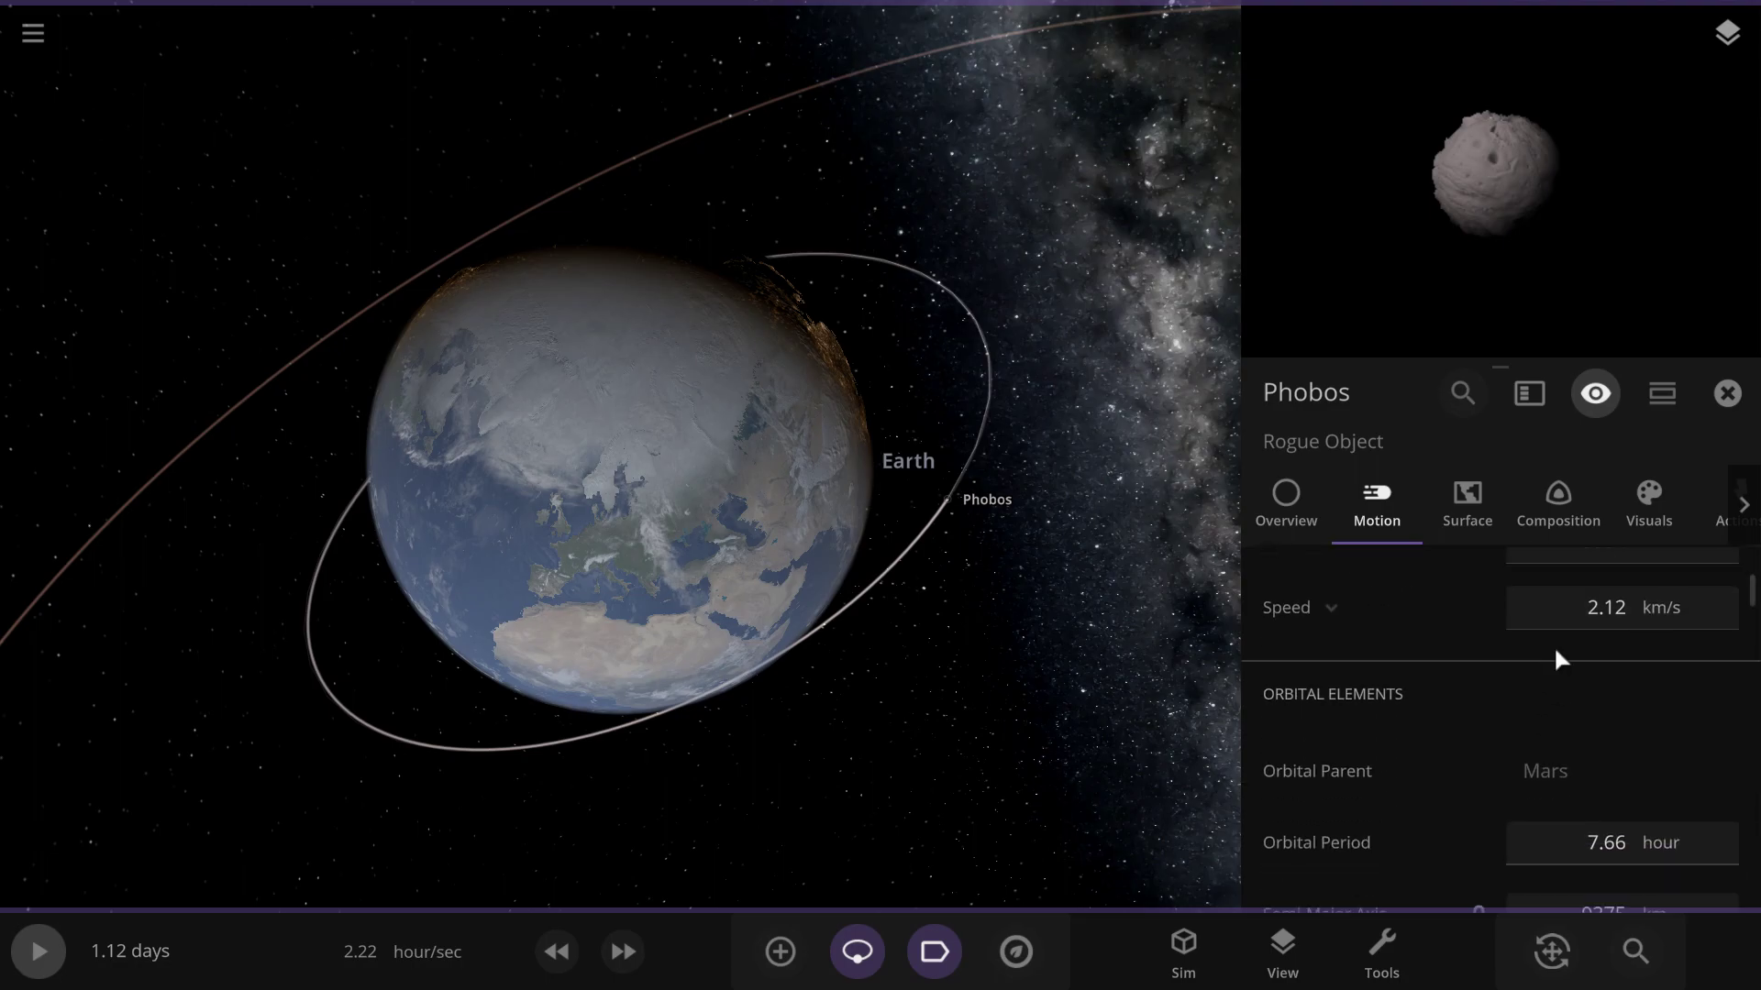
left_click(580, 963)
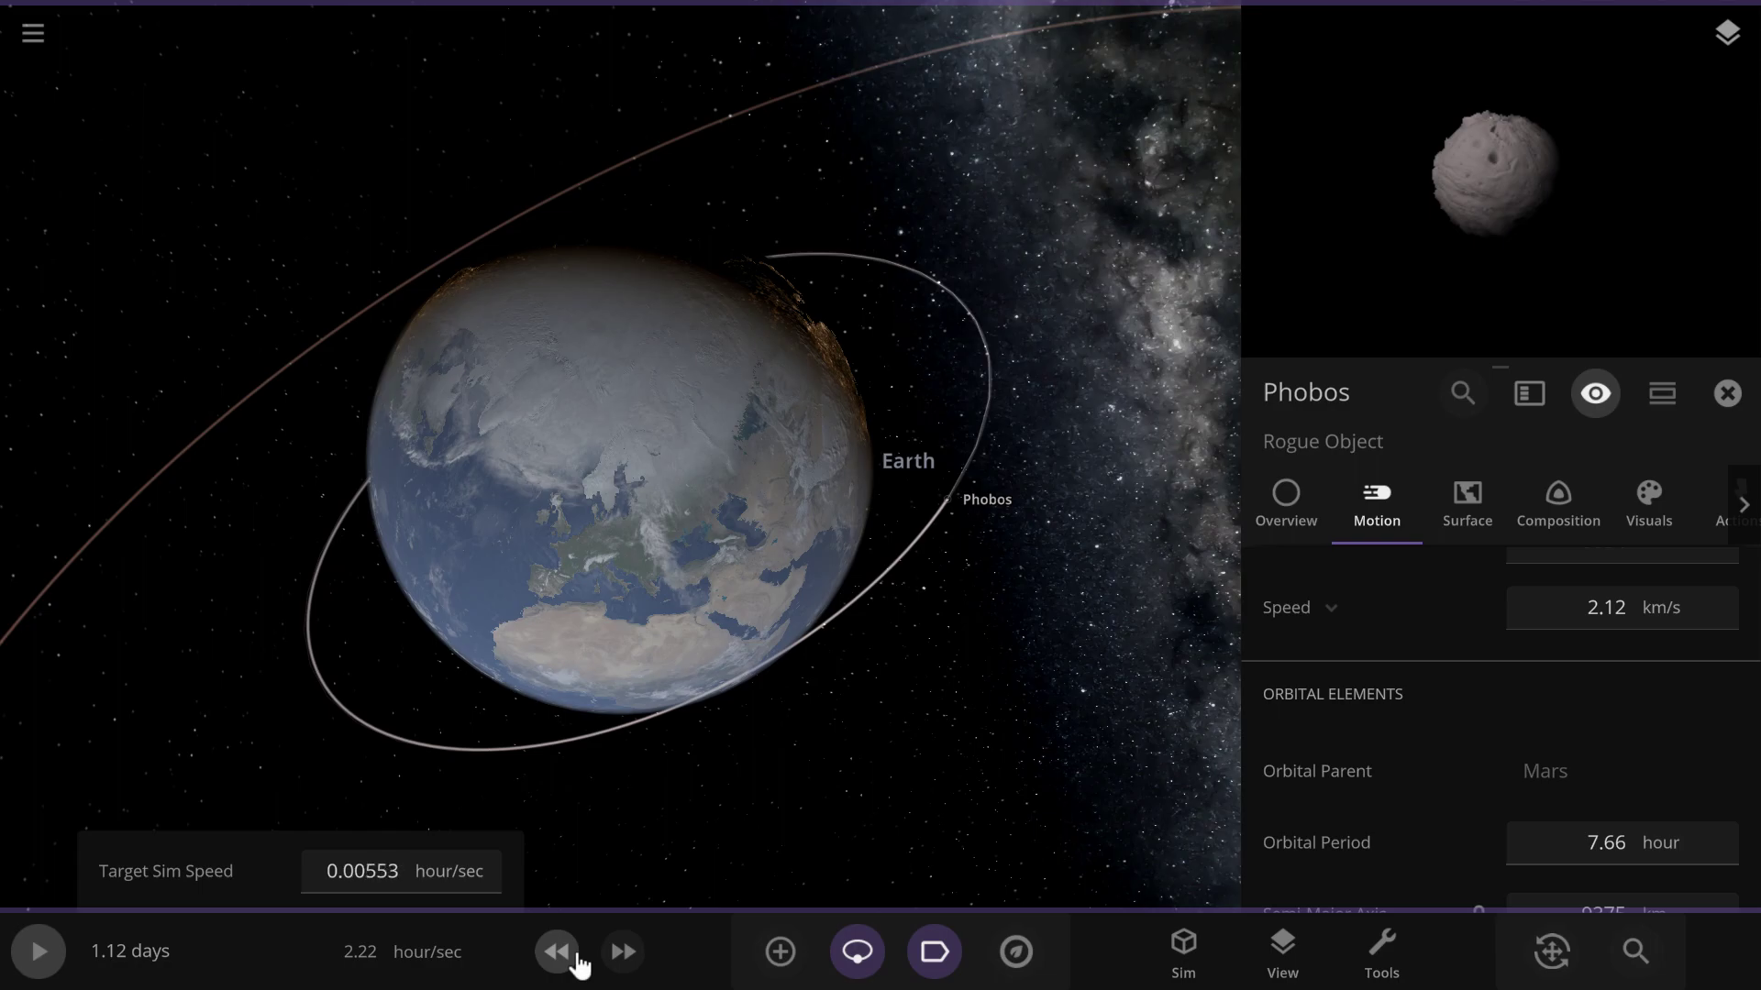
key("space")
key("space")
scroll(866, 481, "down", 5)
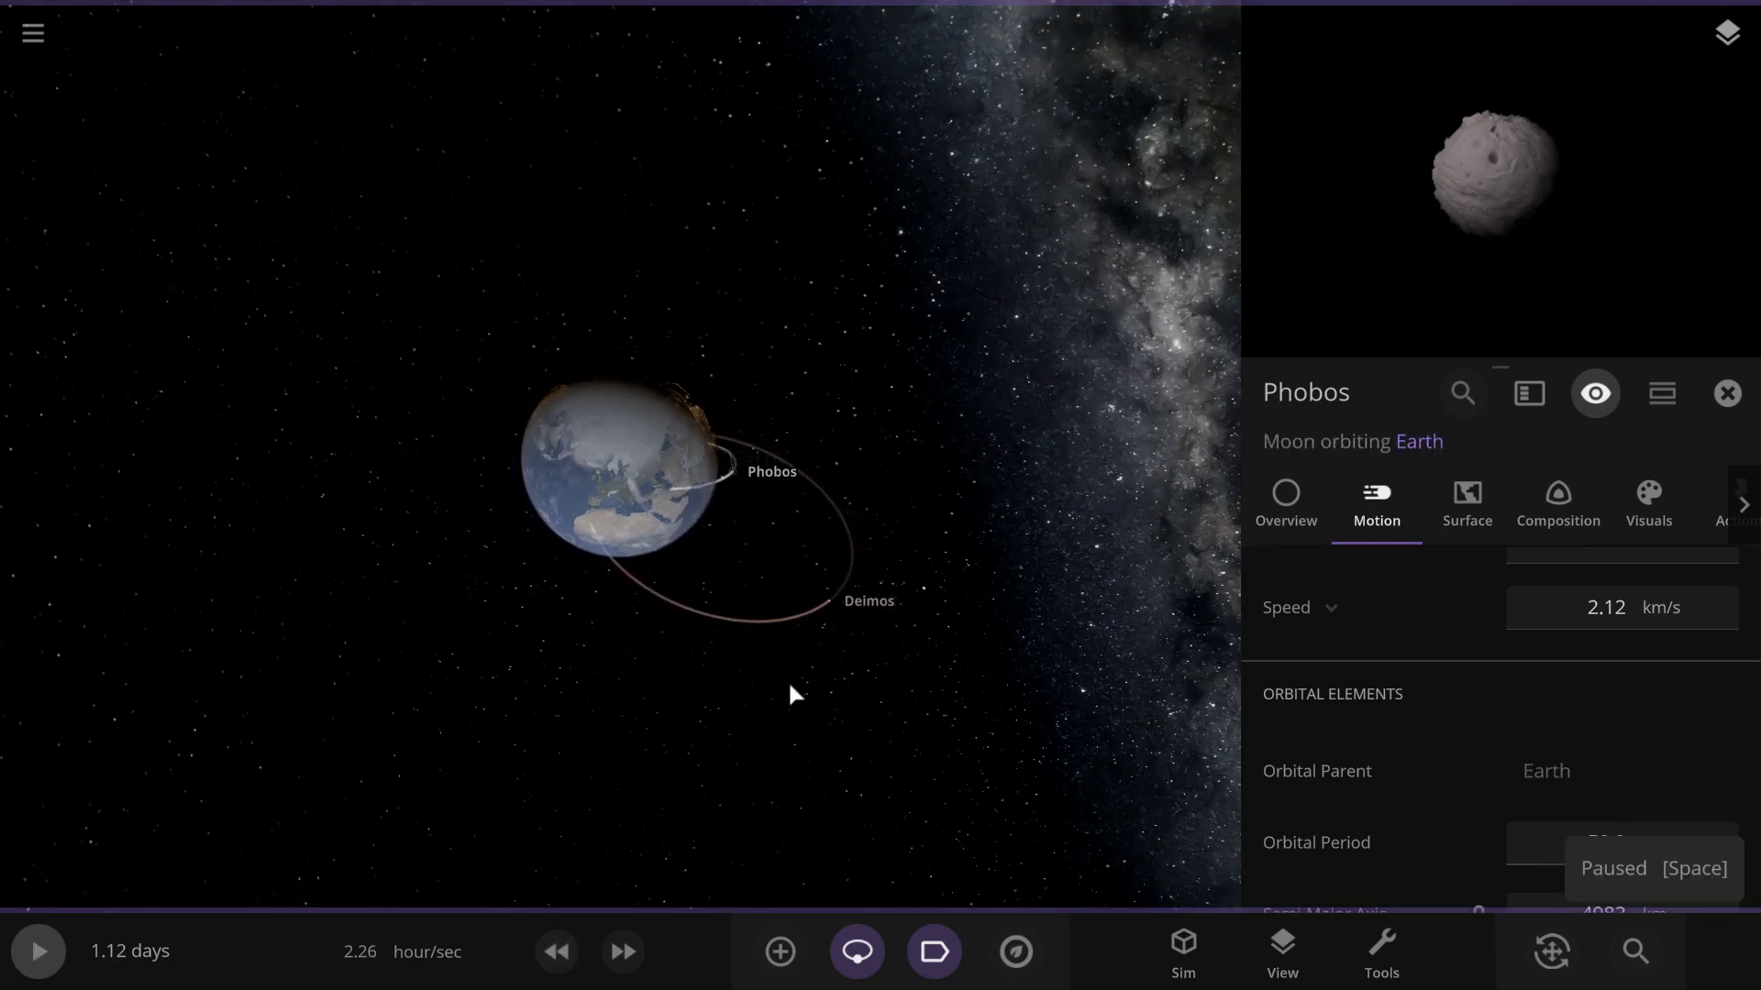
Select Deimos, the outer of the two moons around Earth, and open its object actions
left_click(866, 605)
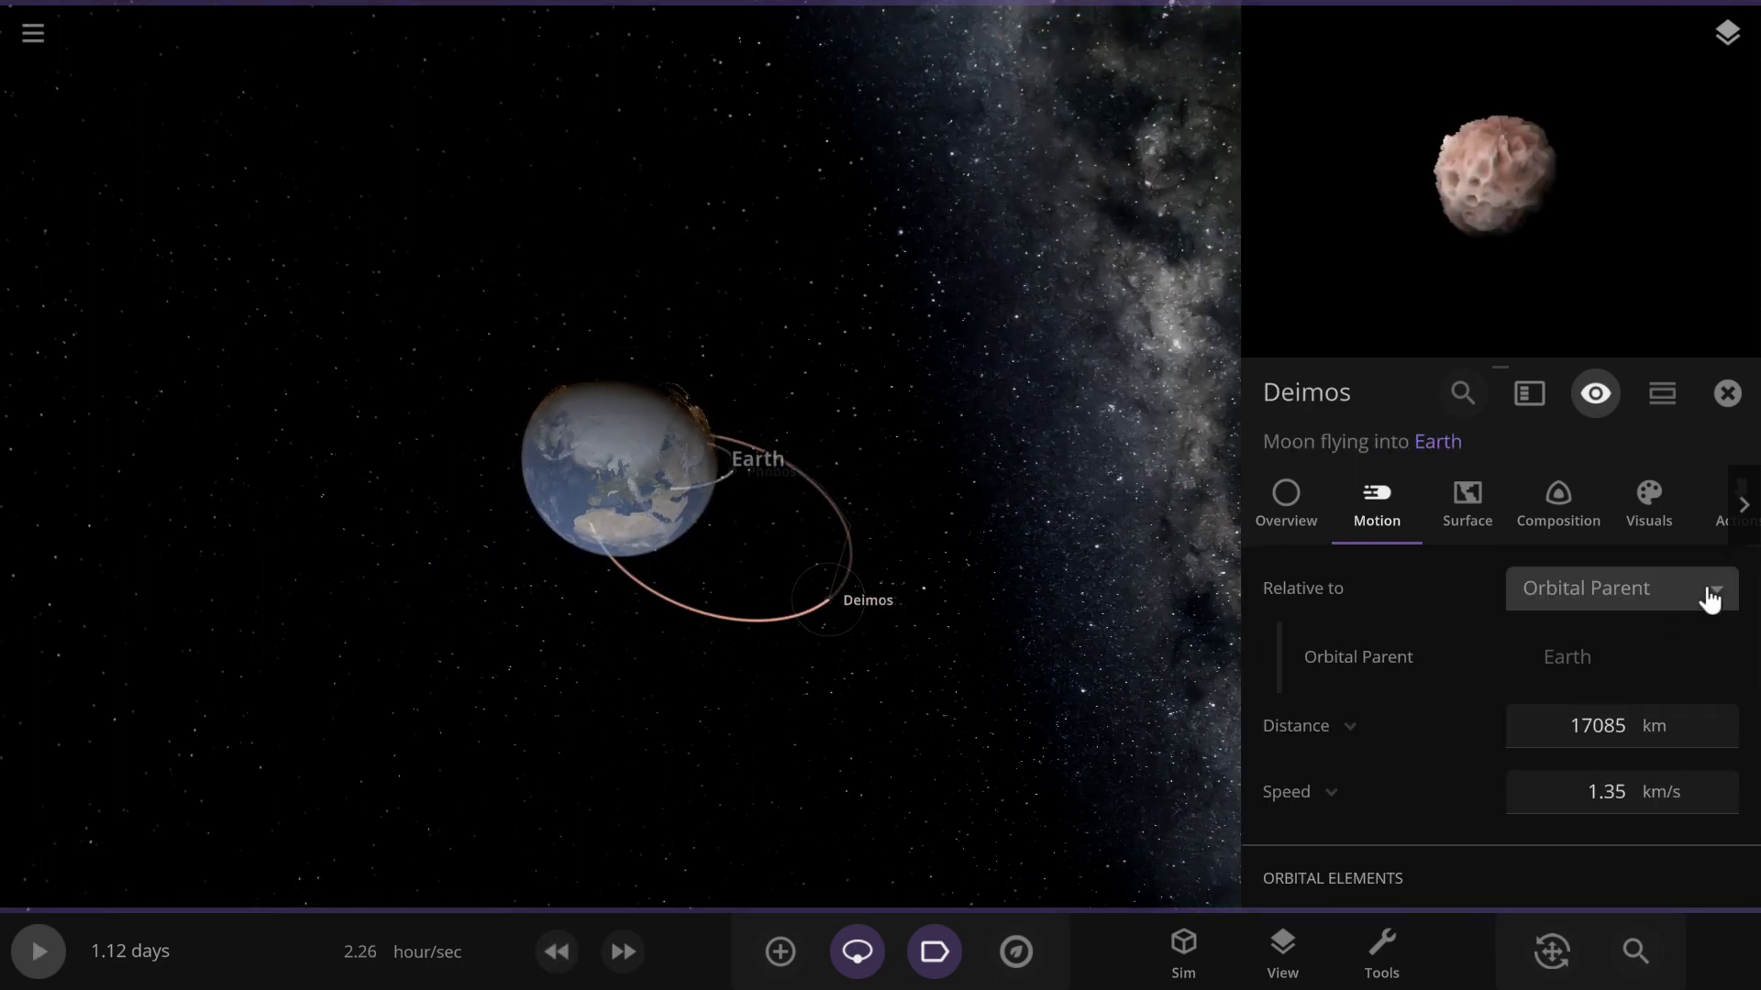
left_click(1733, 514)
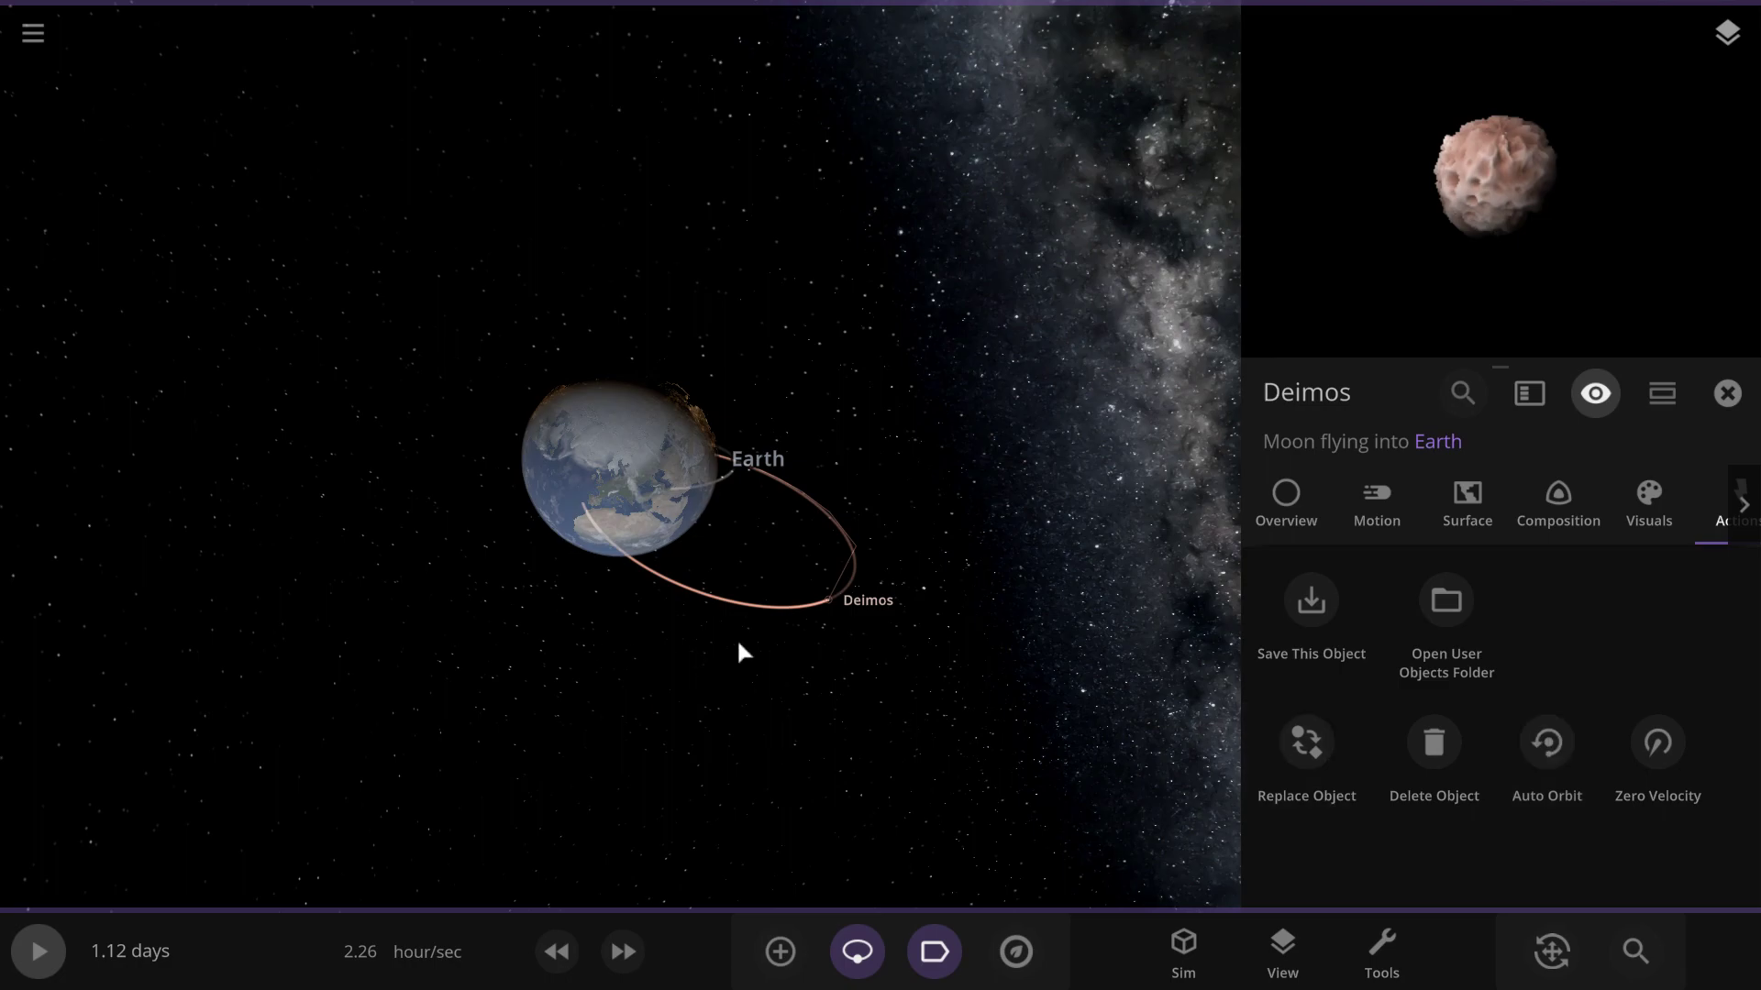
scroll(840, 587, "down", 5)
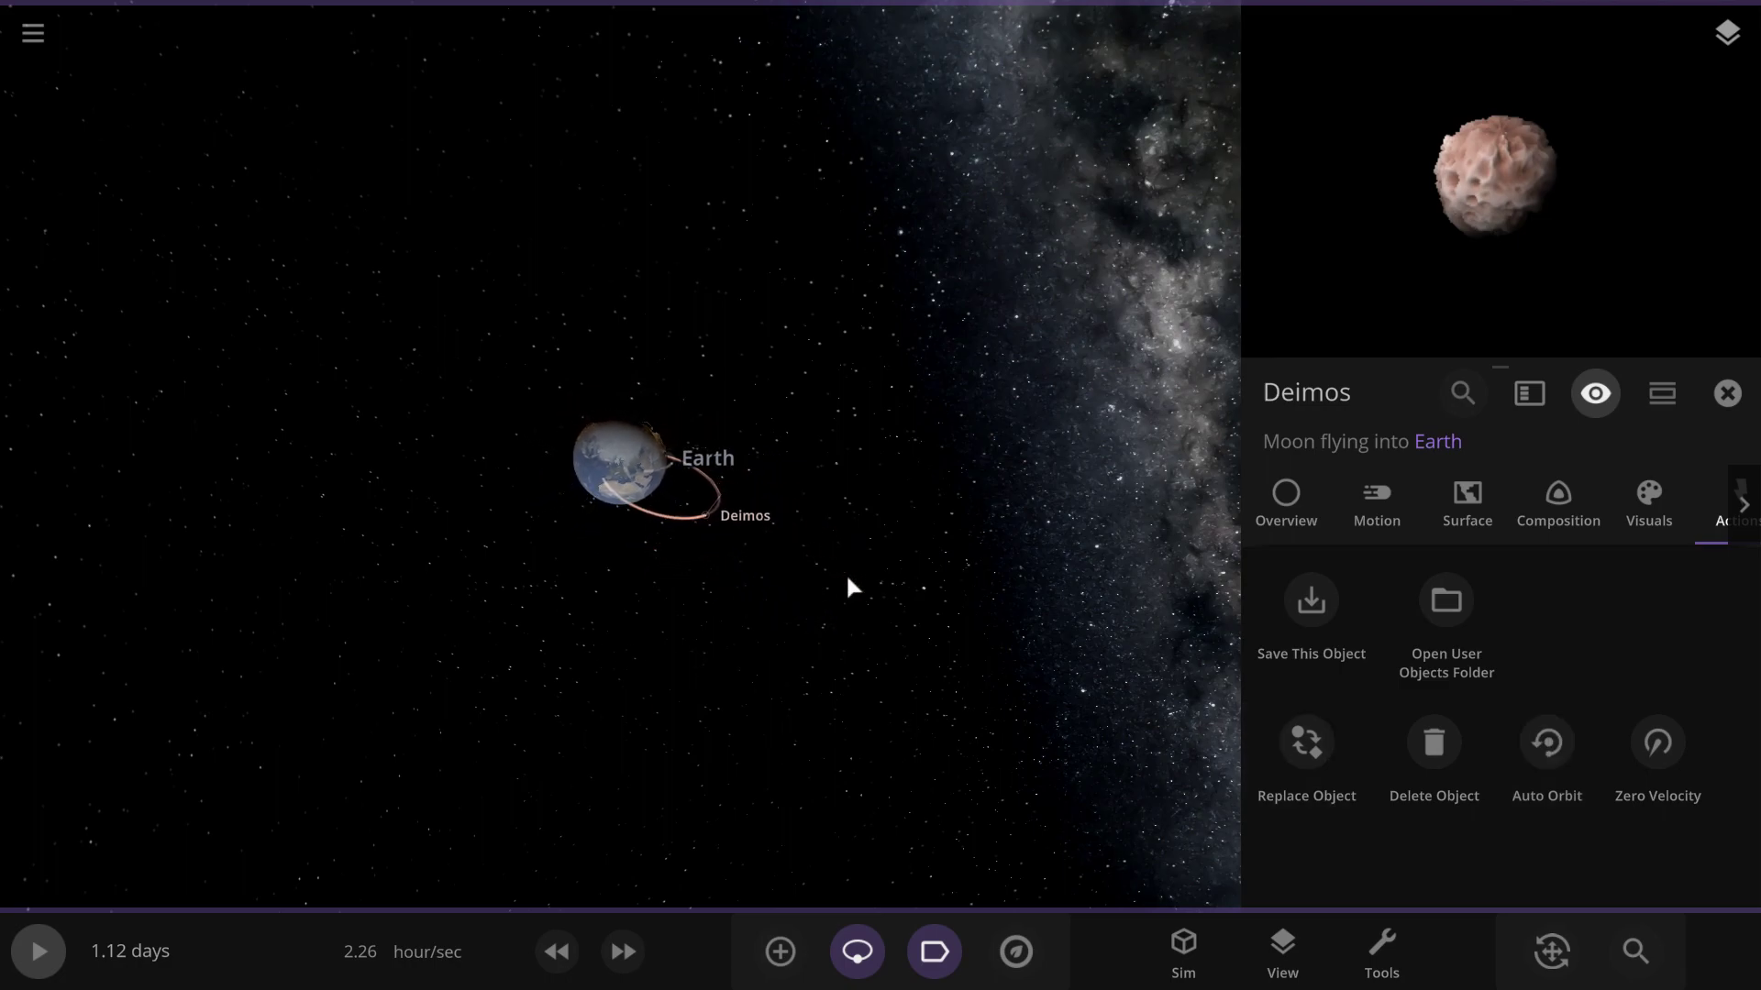
scroll(850, 576, "up", 3)
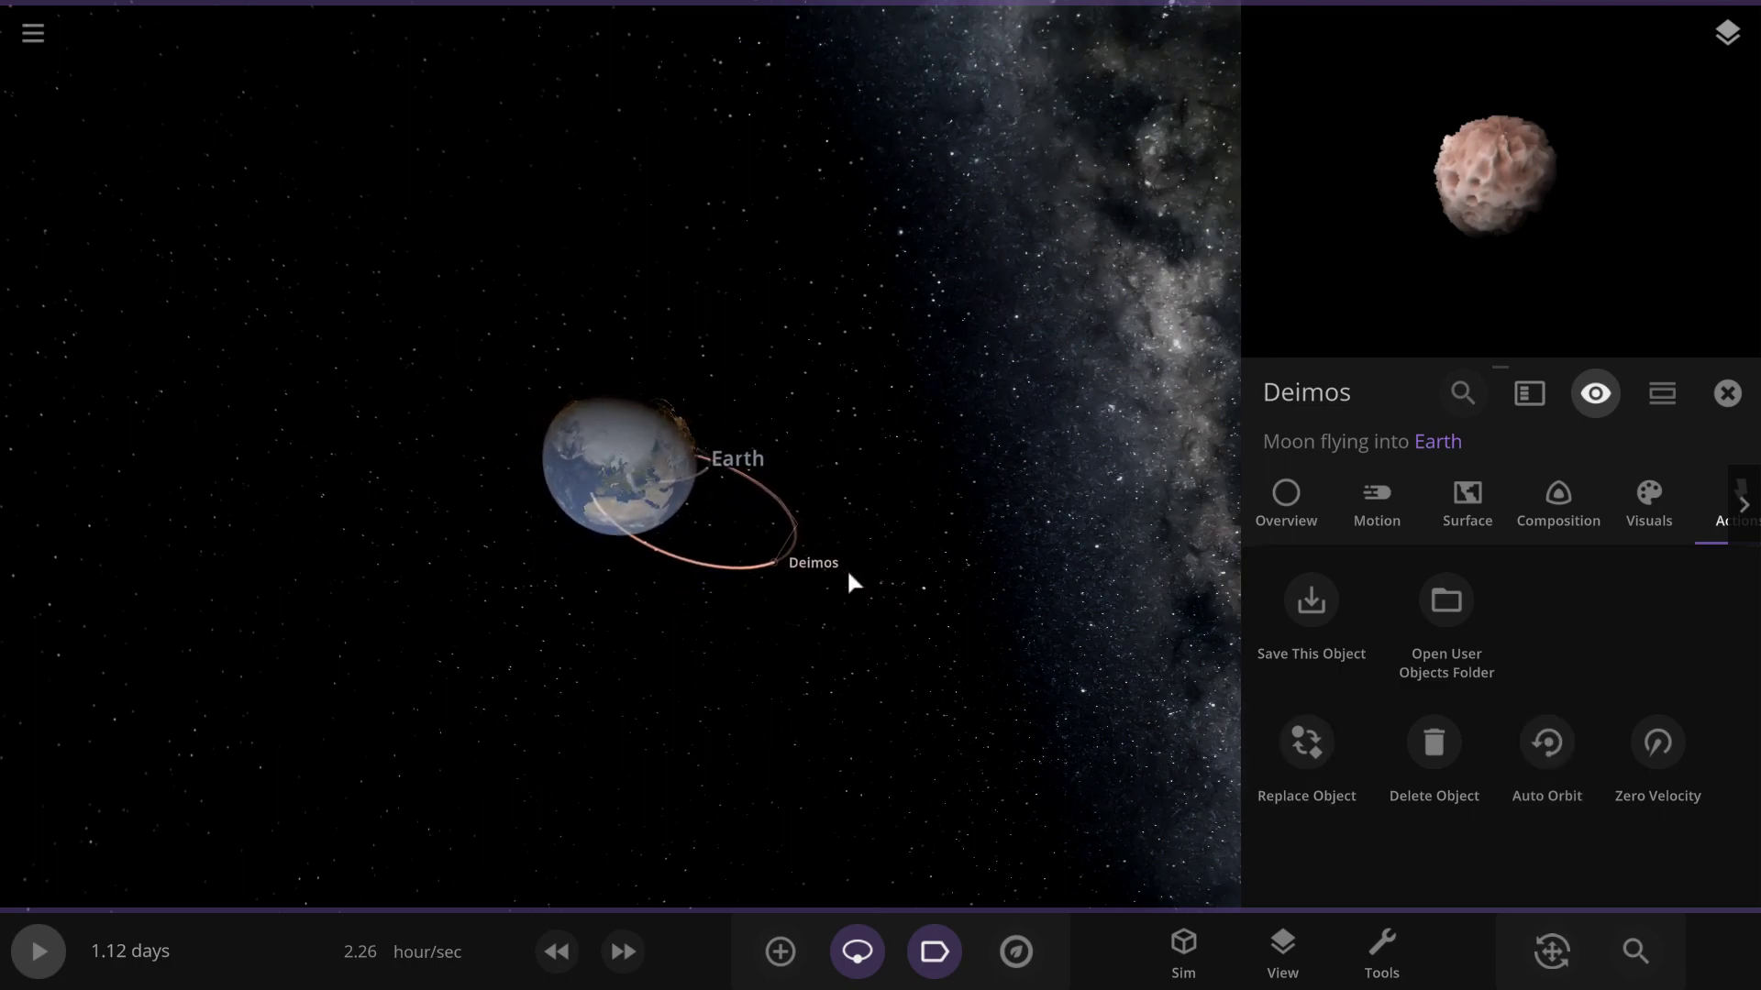
Test Auto Orbit on a Moon placed still near Earth, and delete that Moon again
left_click(780, 954)
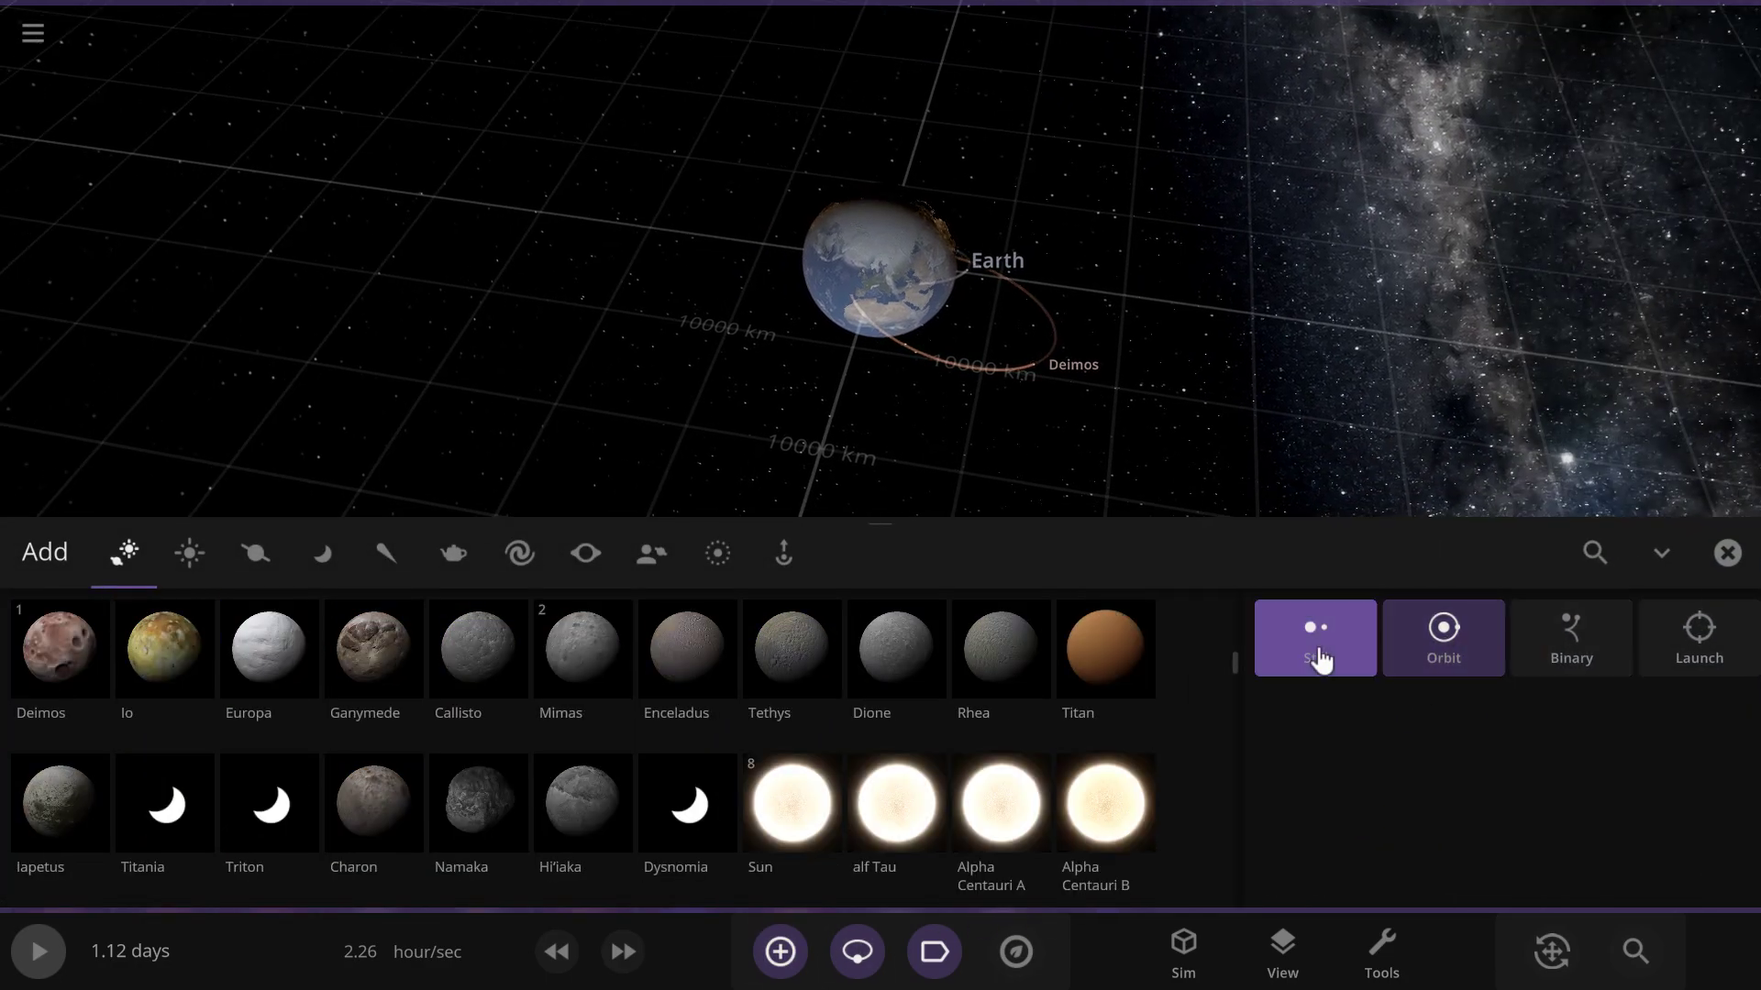
left_click(1317, 642)
left_click(1725, 559)
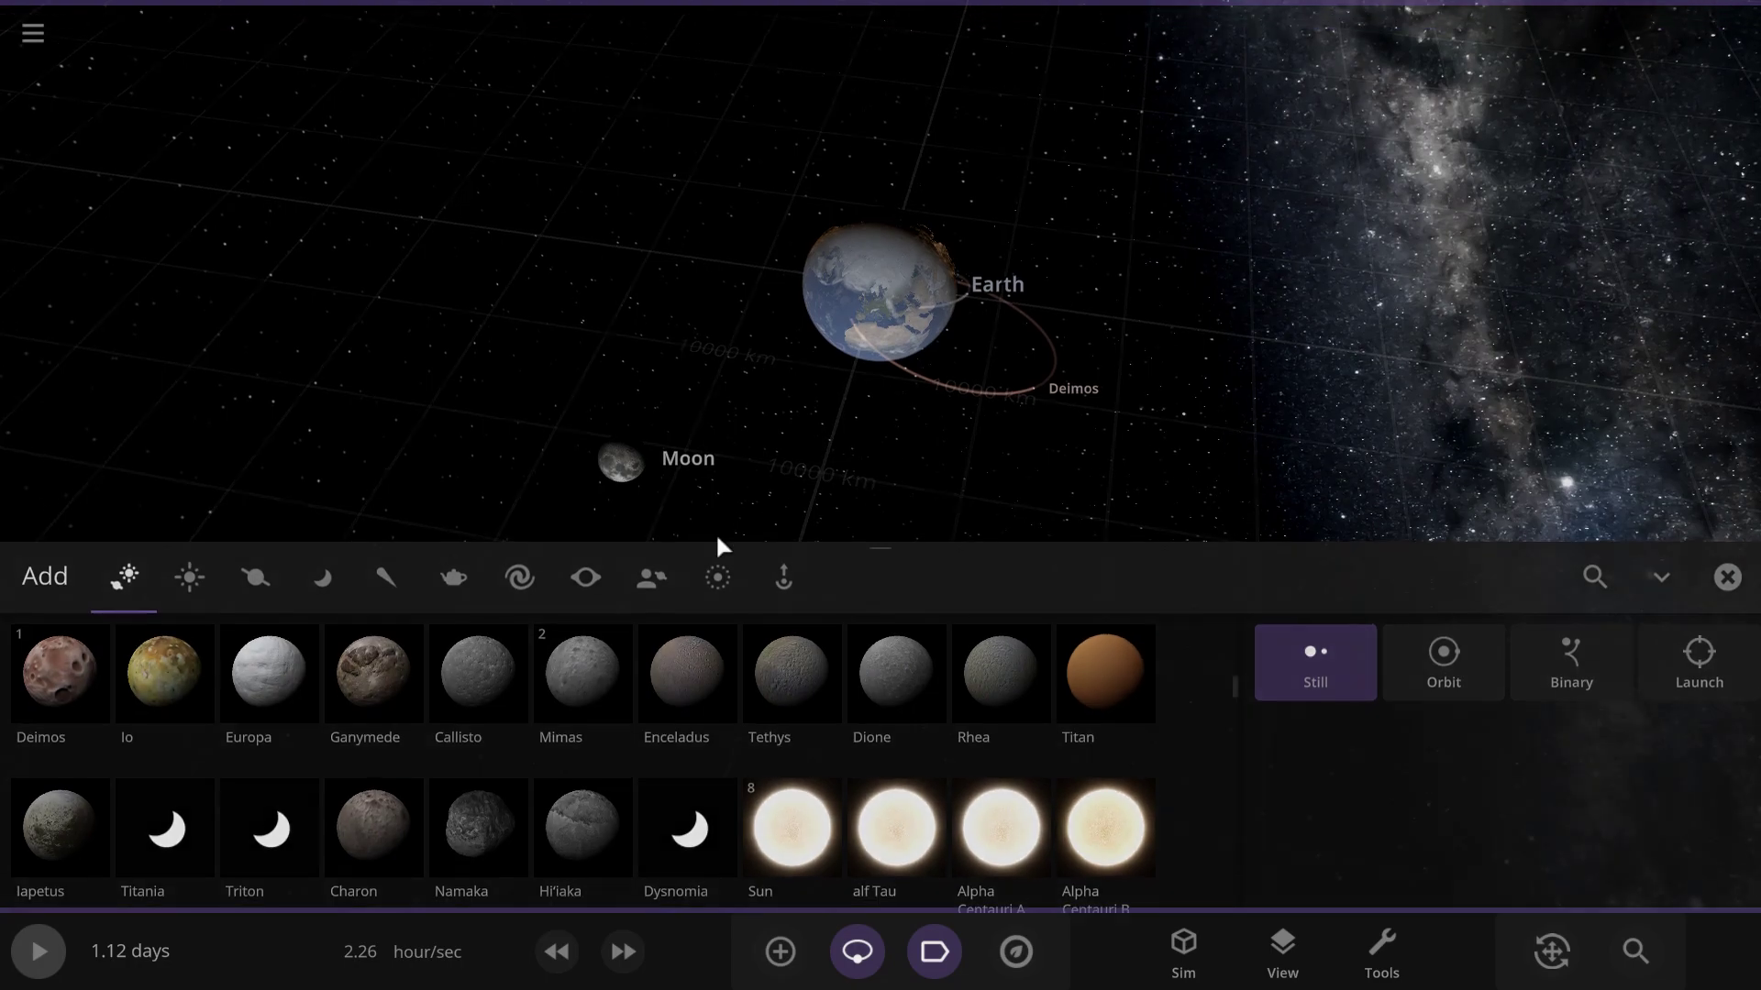
left_click(607, 644)
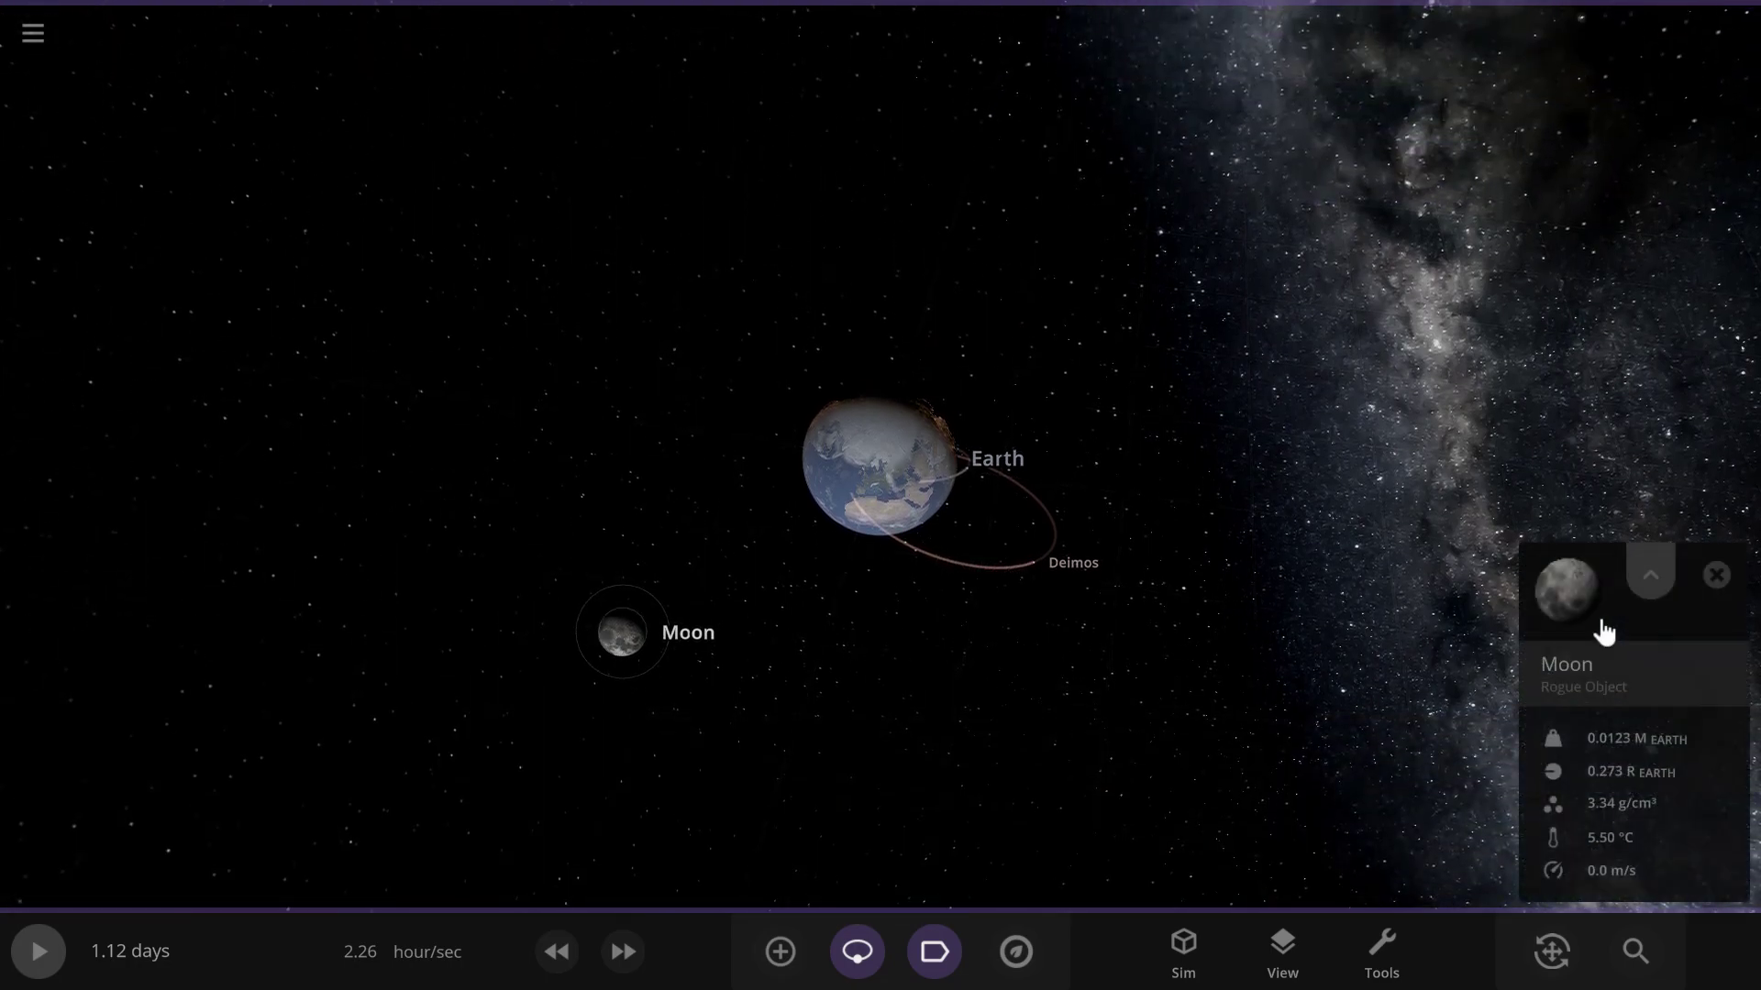
left_click(1698, 552)
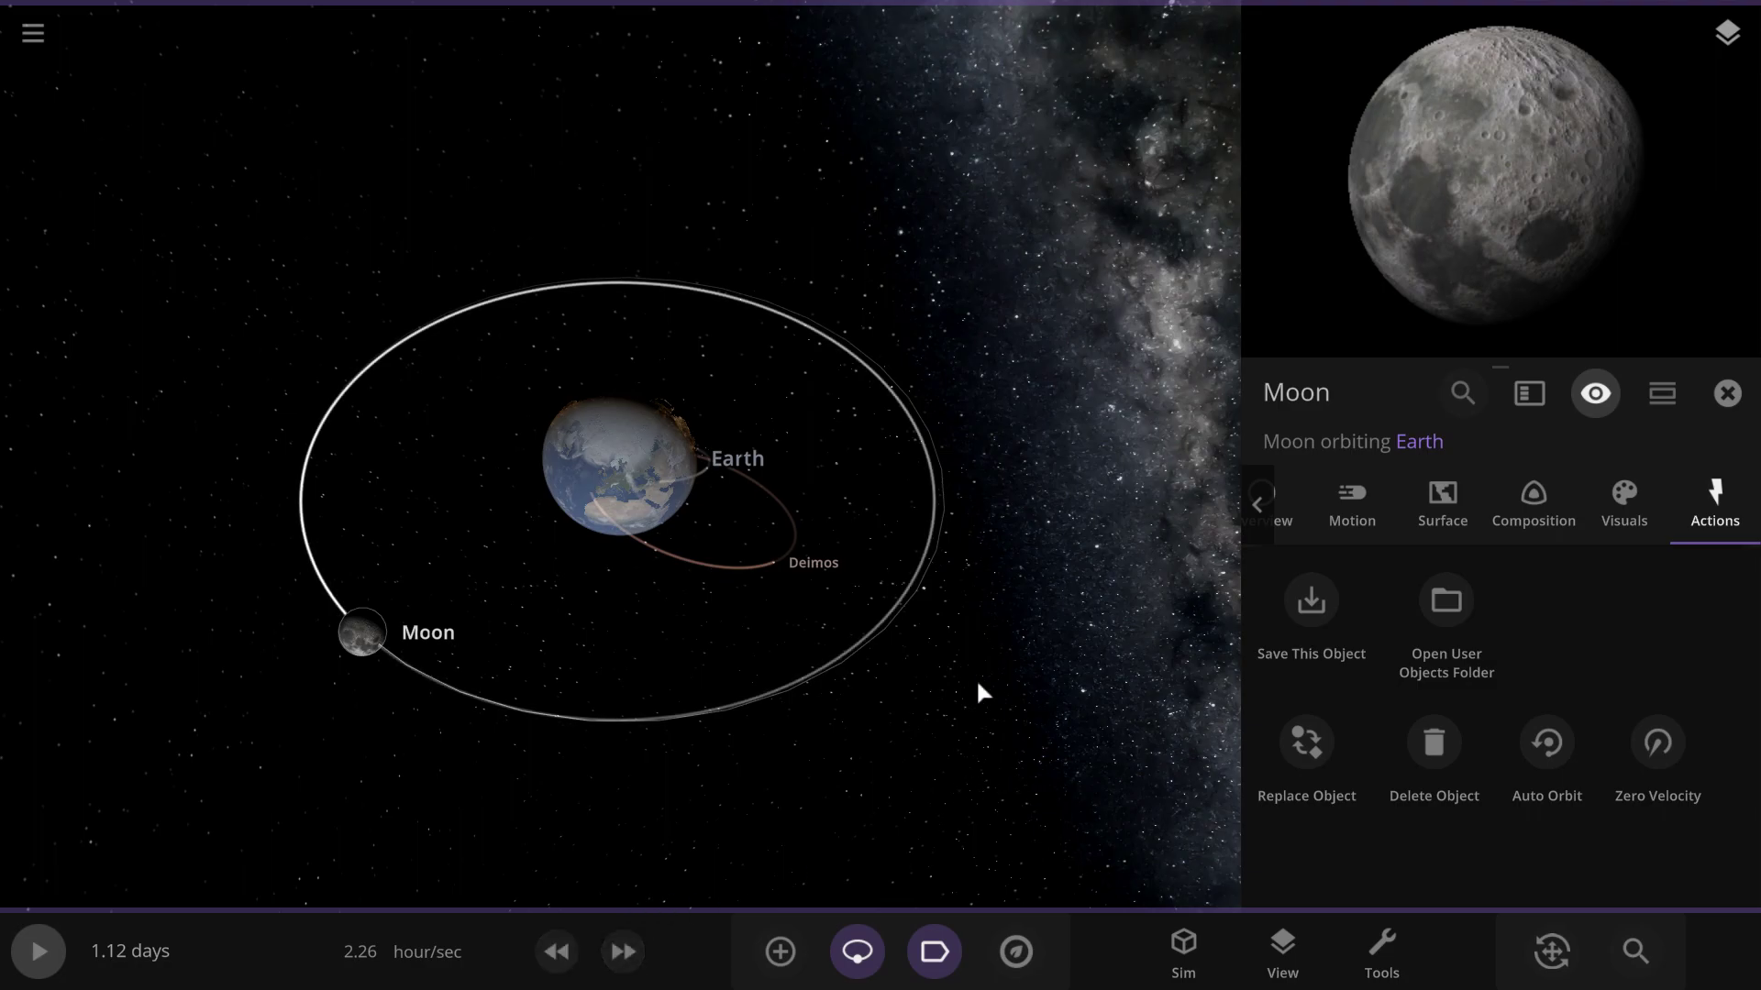
key("Delete")
Try the Auto Orbit and Zero Velocity actions on Deimos, finishing with Auto Orbit
left_click(1033, 561)
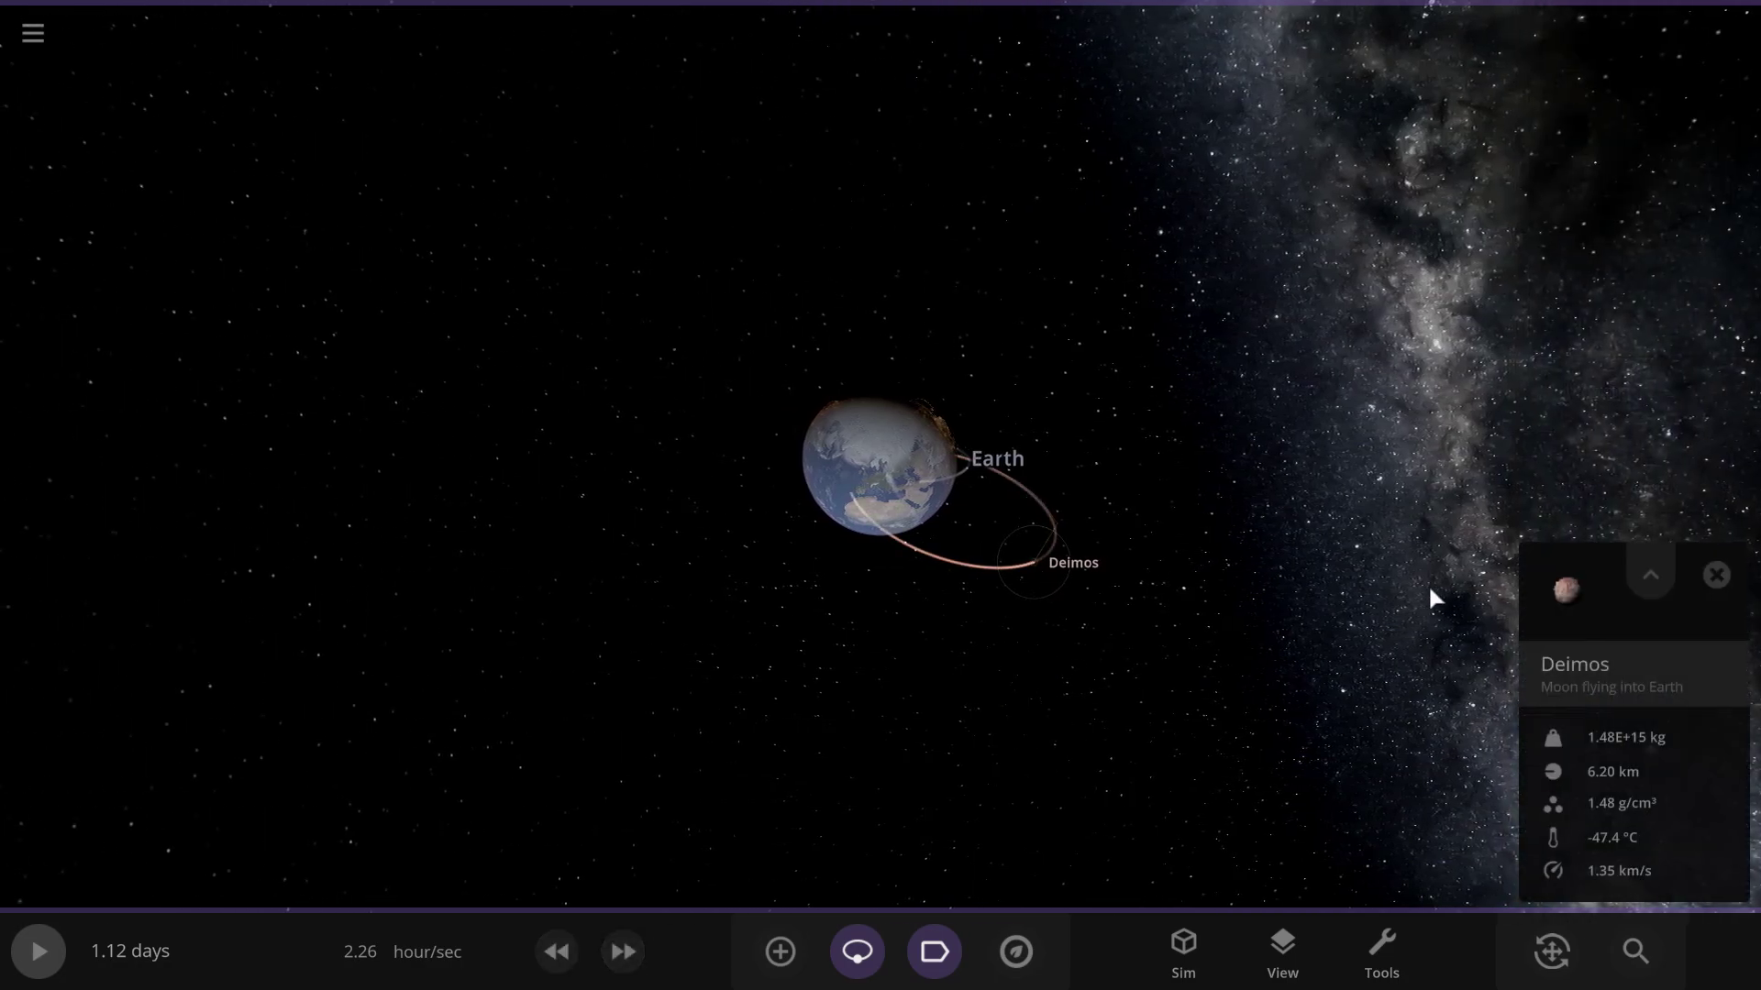
left_click(1648, 580)
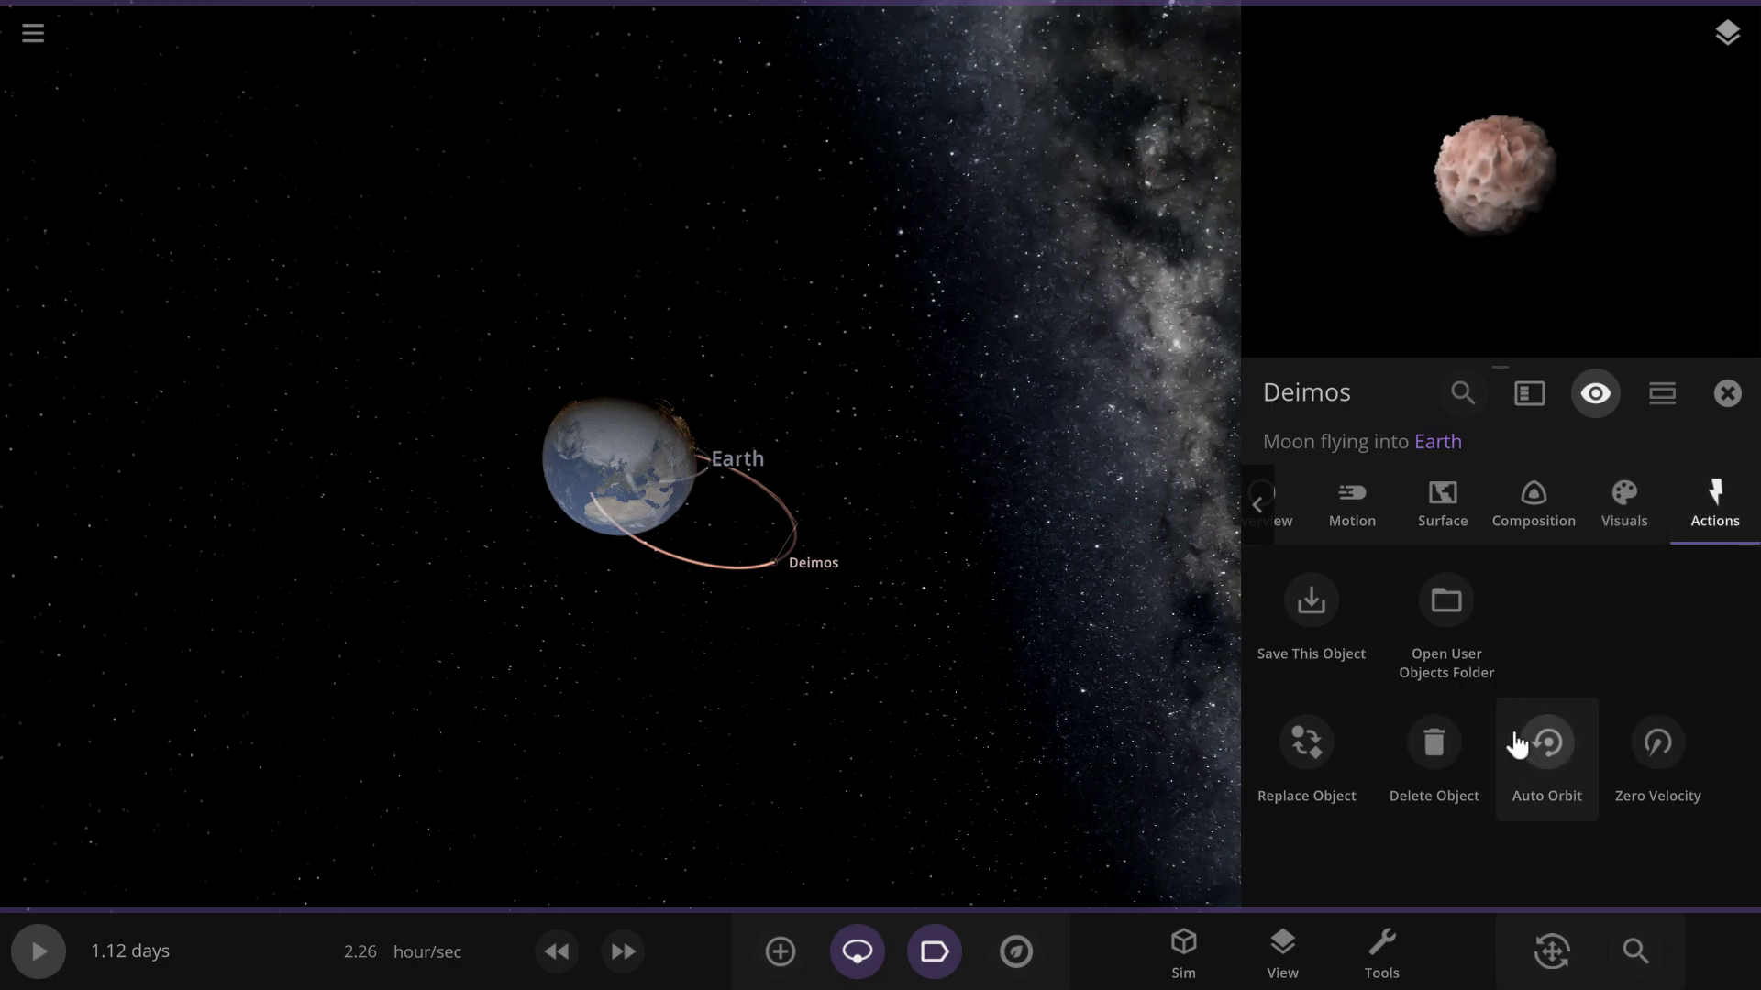
left_click(1543, 743)
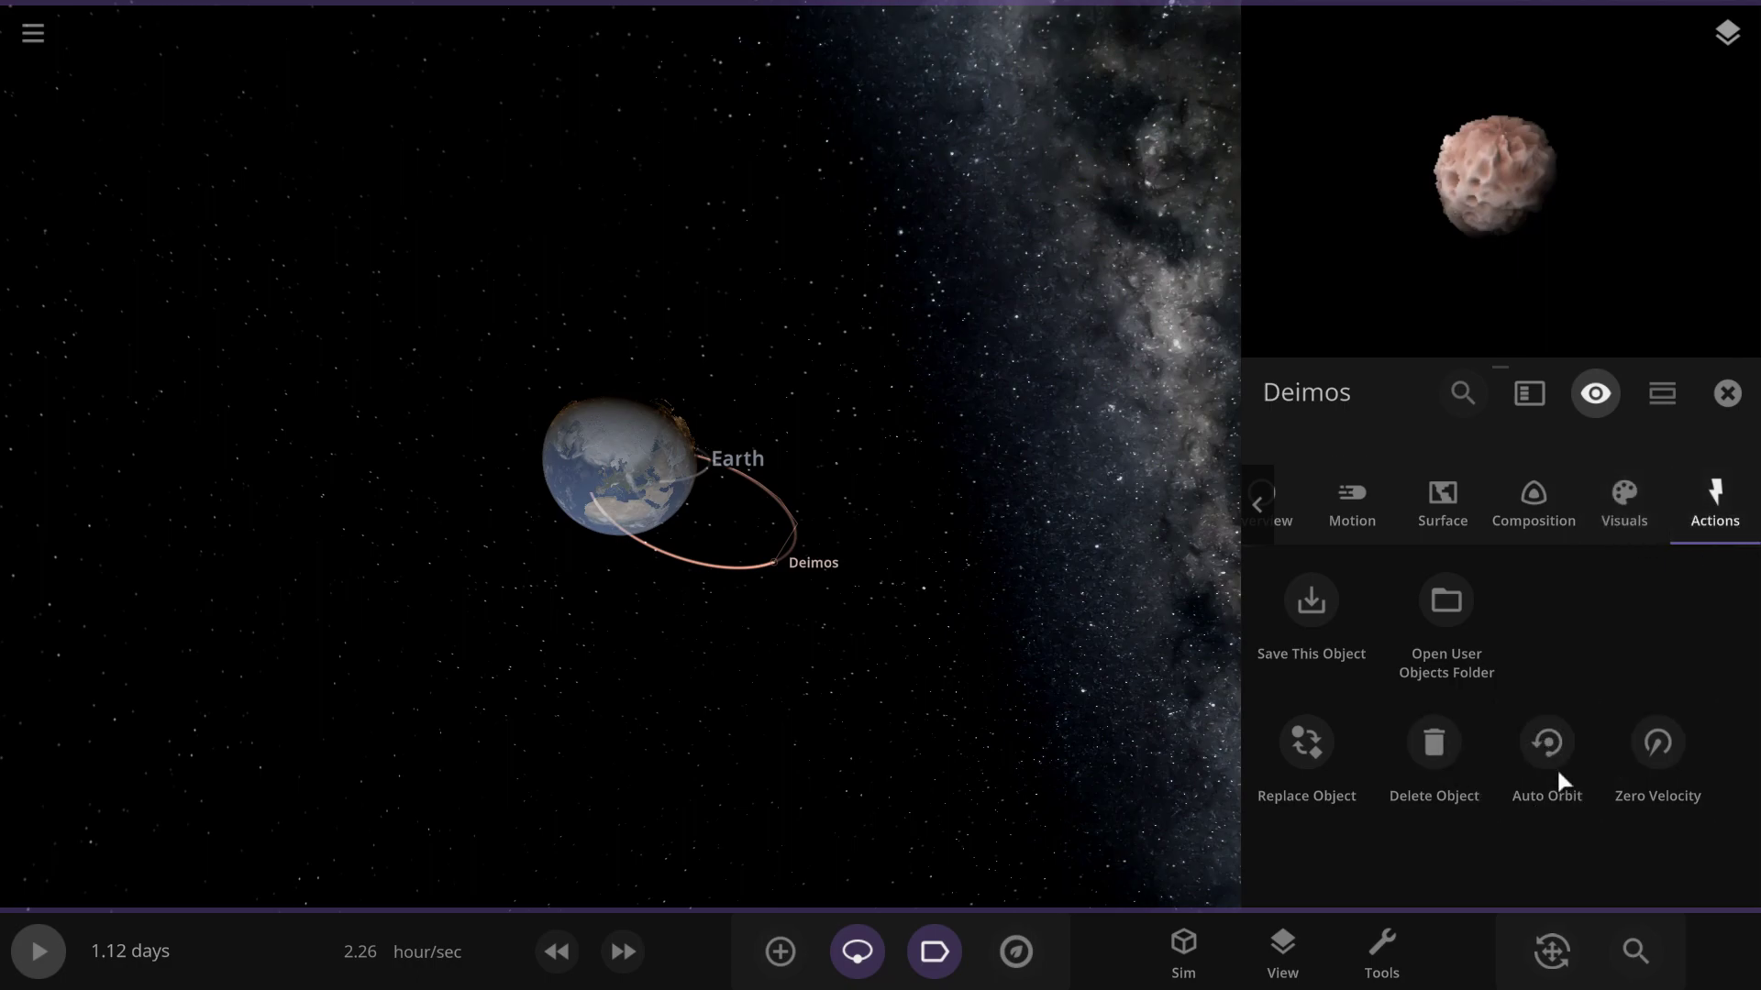
left_click(1662, 752)
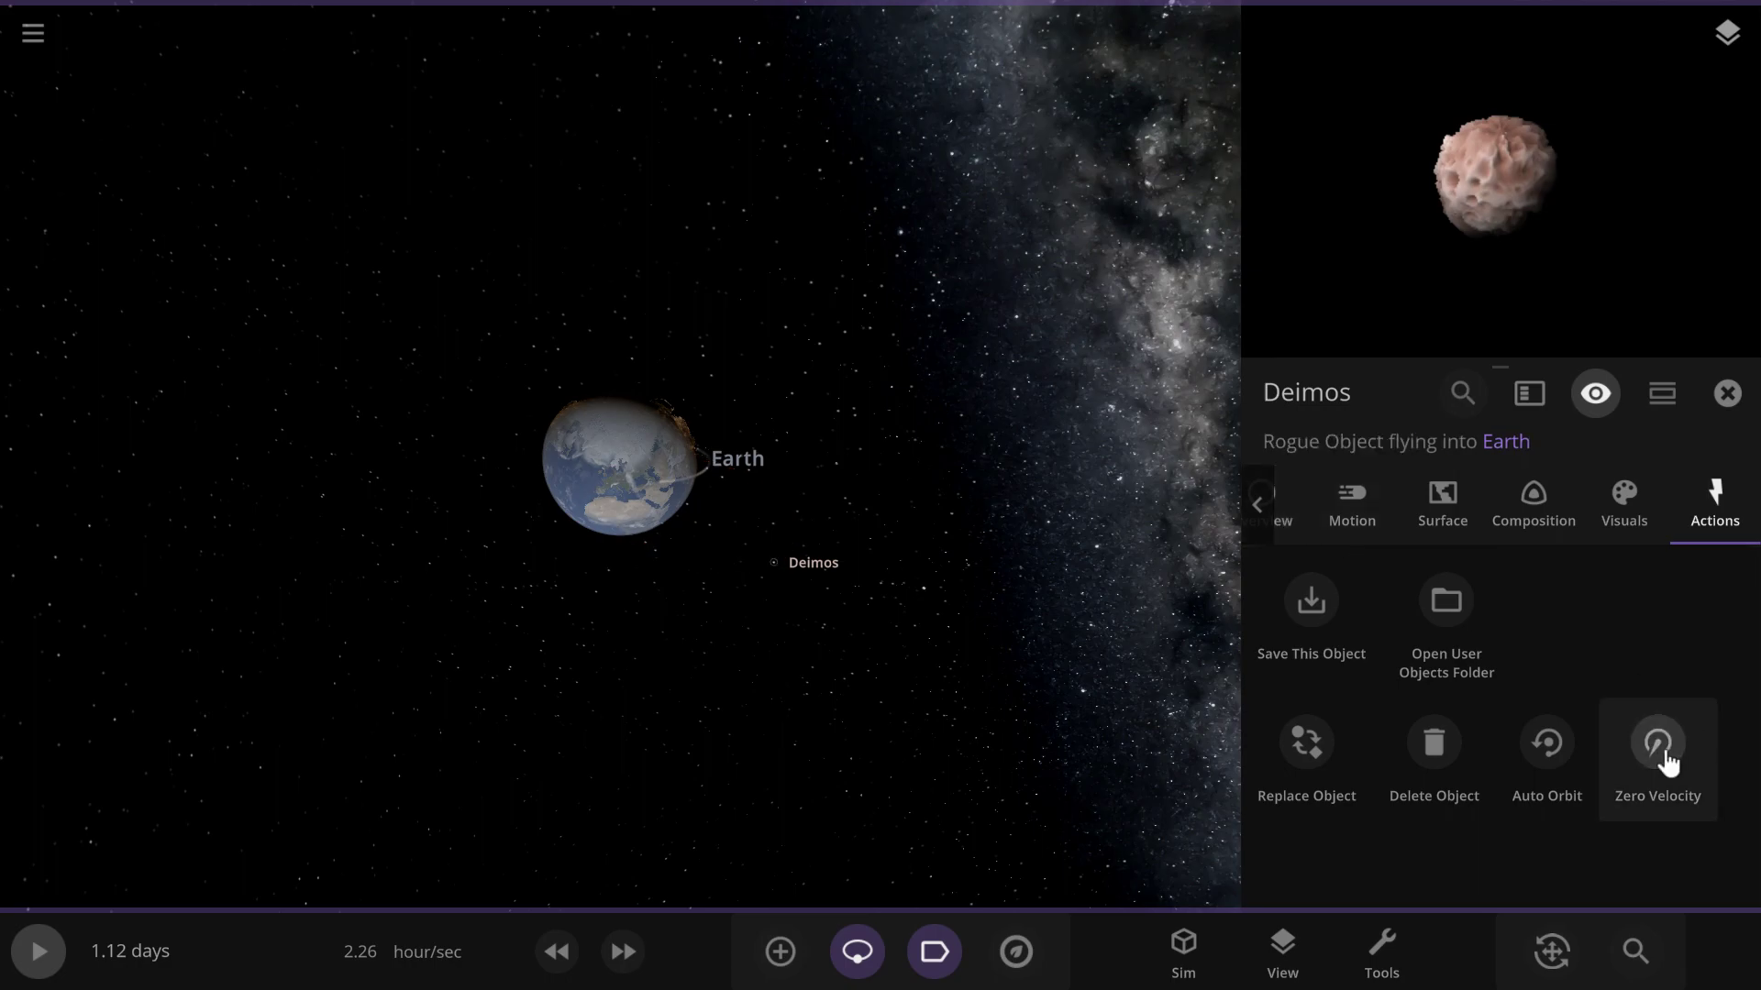
left_click(1554, 763)
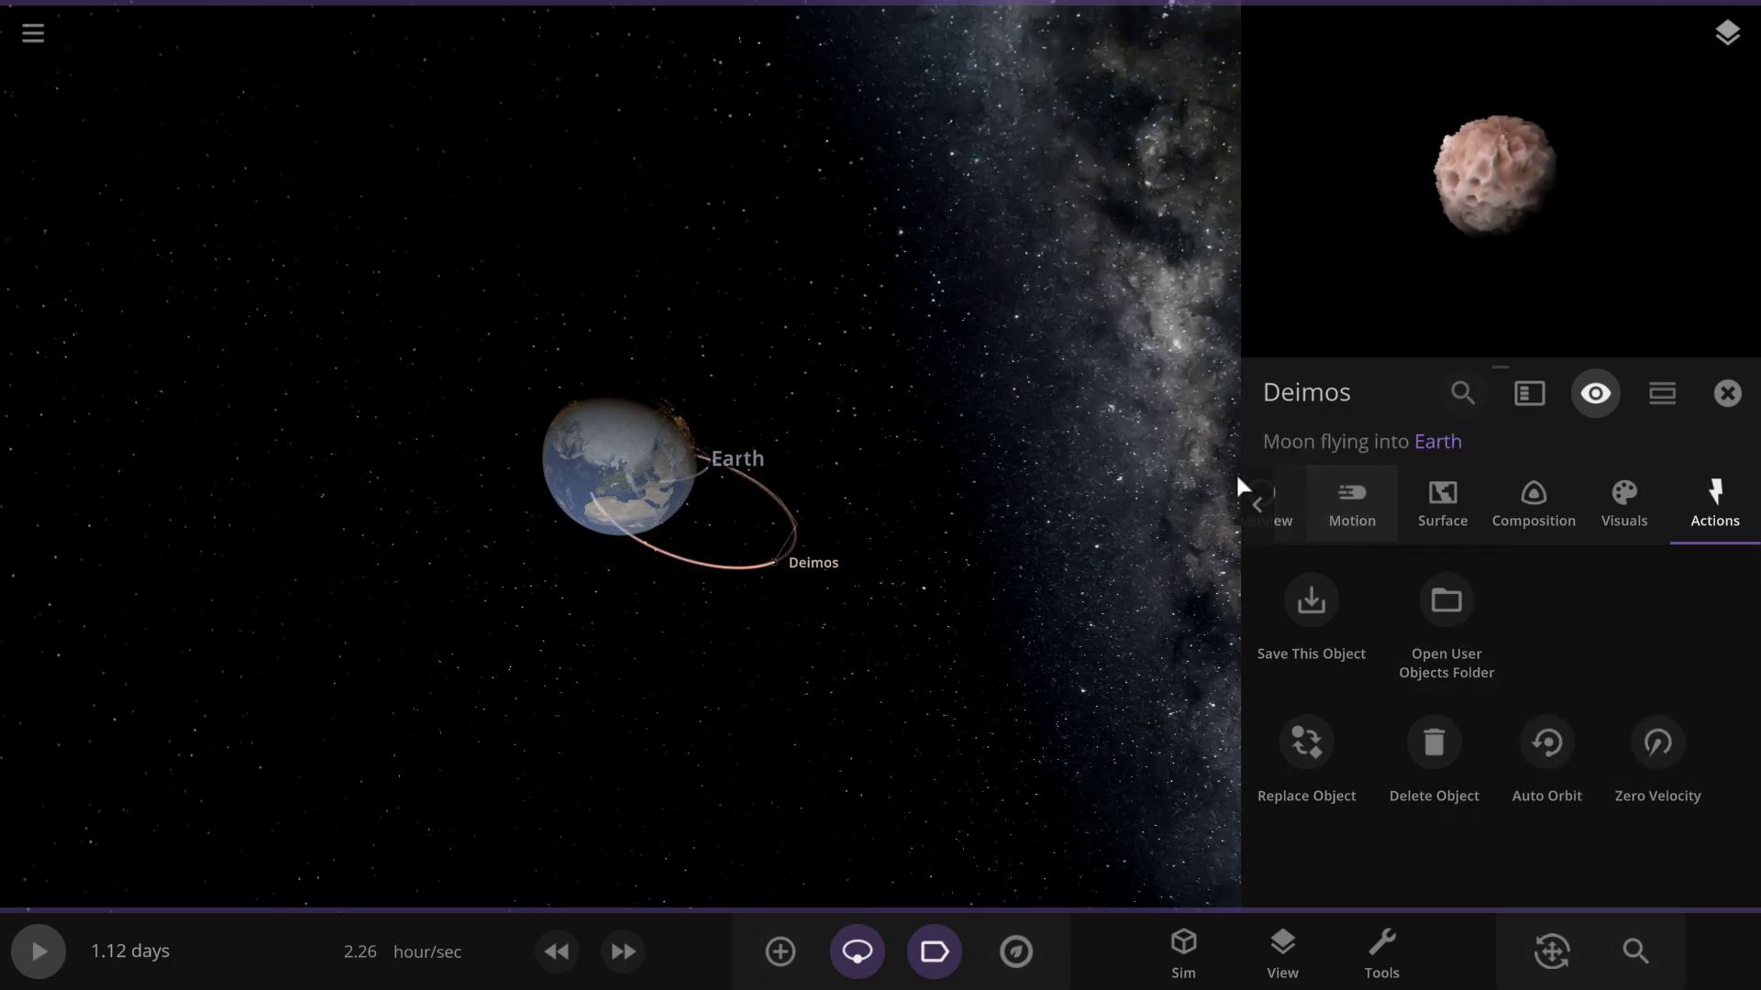
Raise Deimos's speed relative to Earth to 4.20 km/s in its motion properties
left_click(1352, 518)
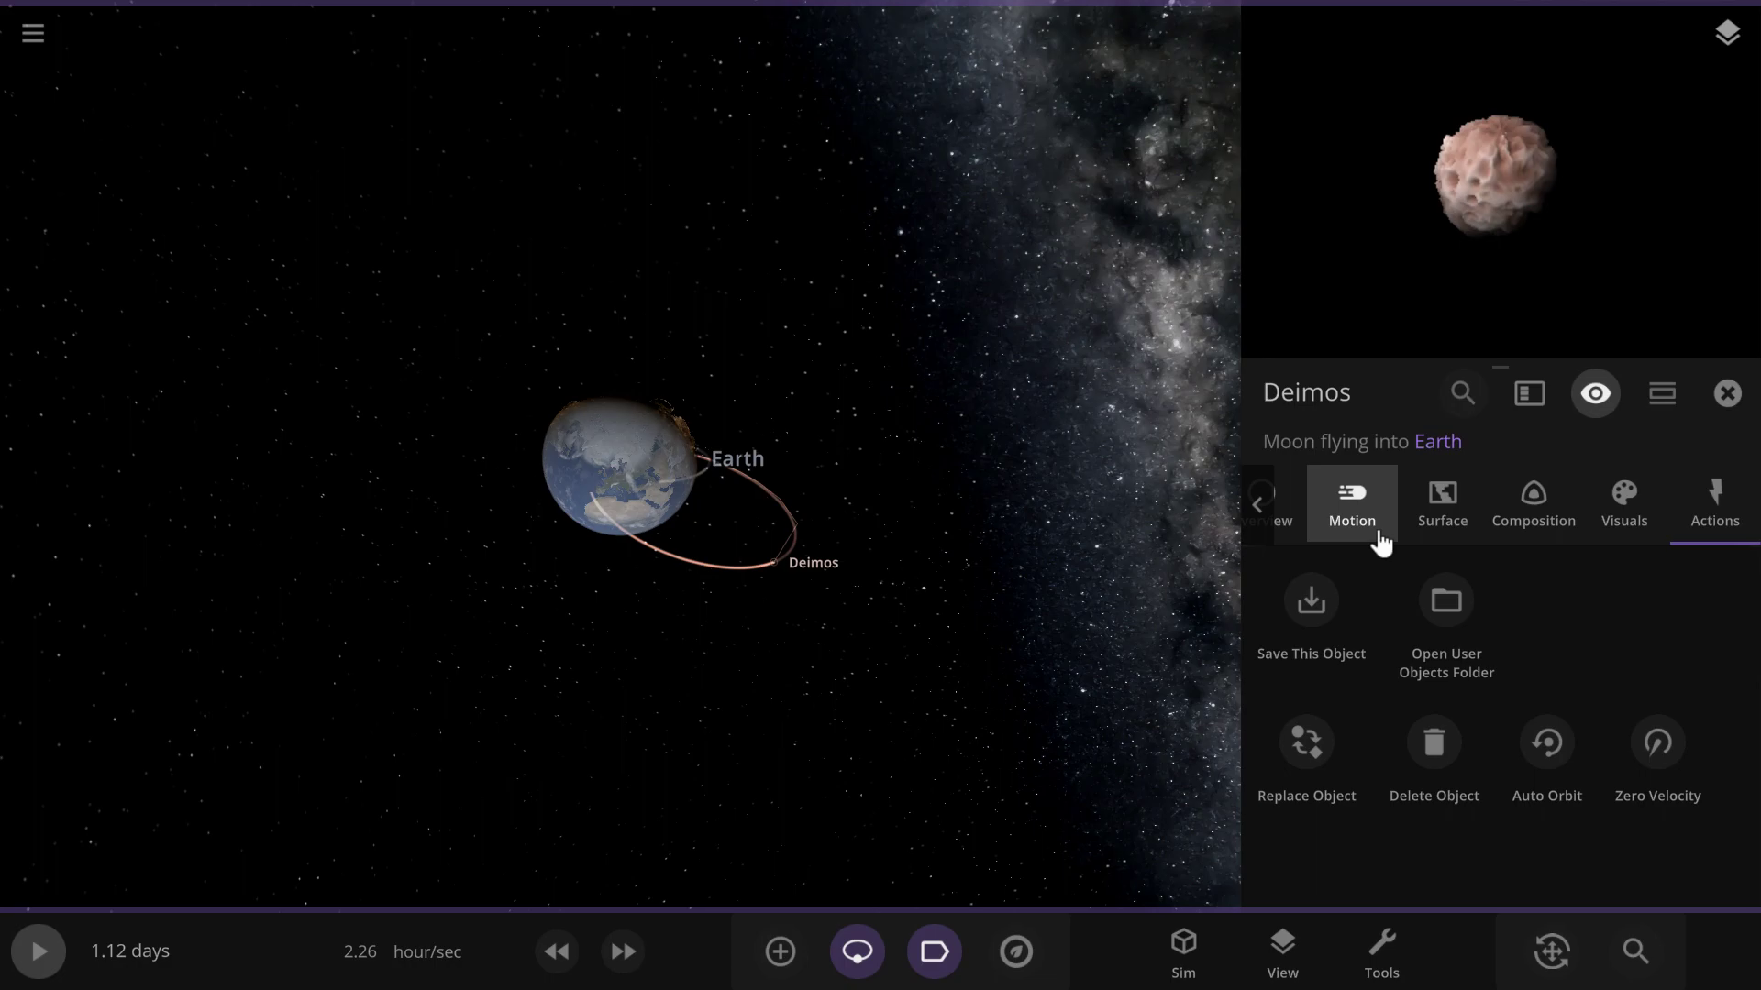
left_click(1570, 795)
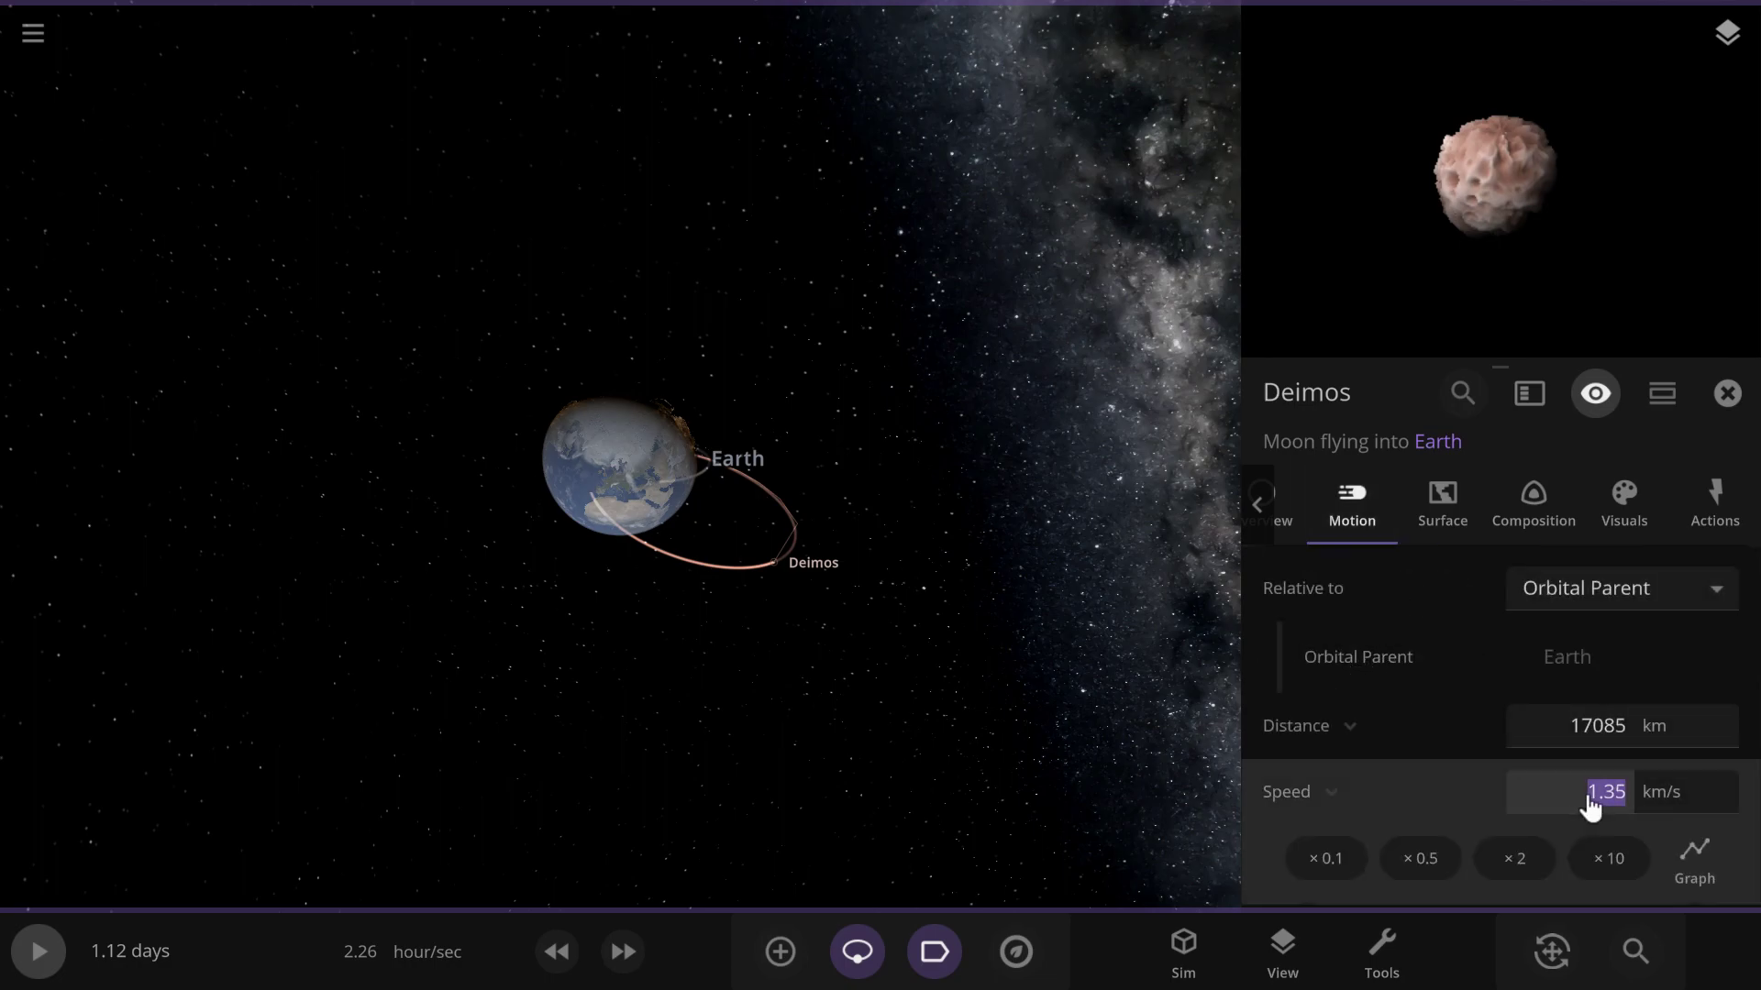
scroll(1570, 826, "down", 1)
left_click_drag(1498, 881, 1616, 889)
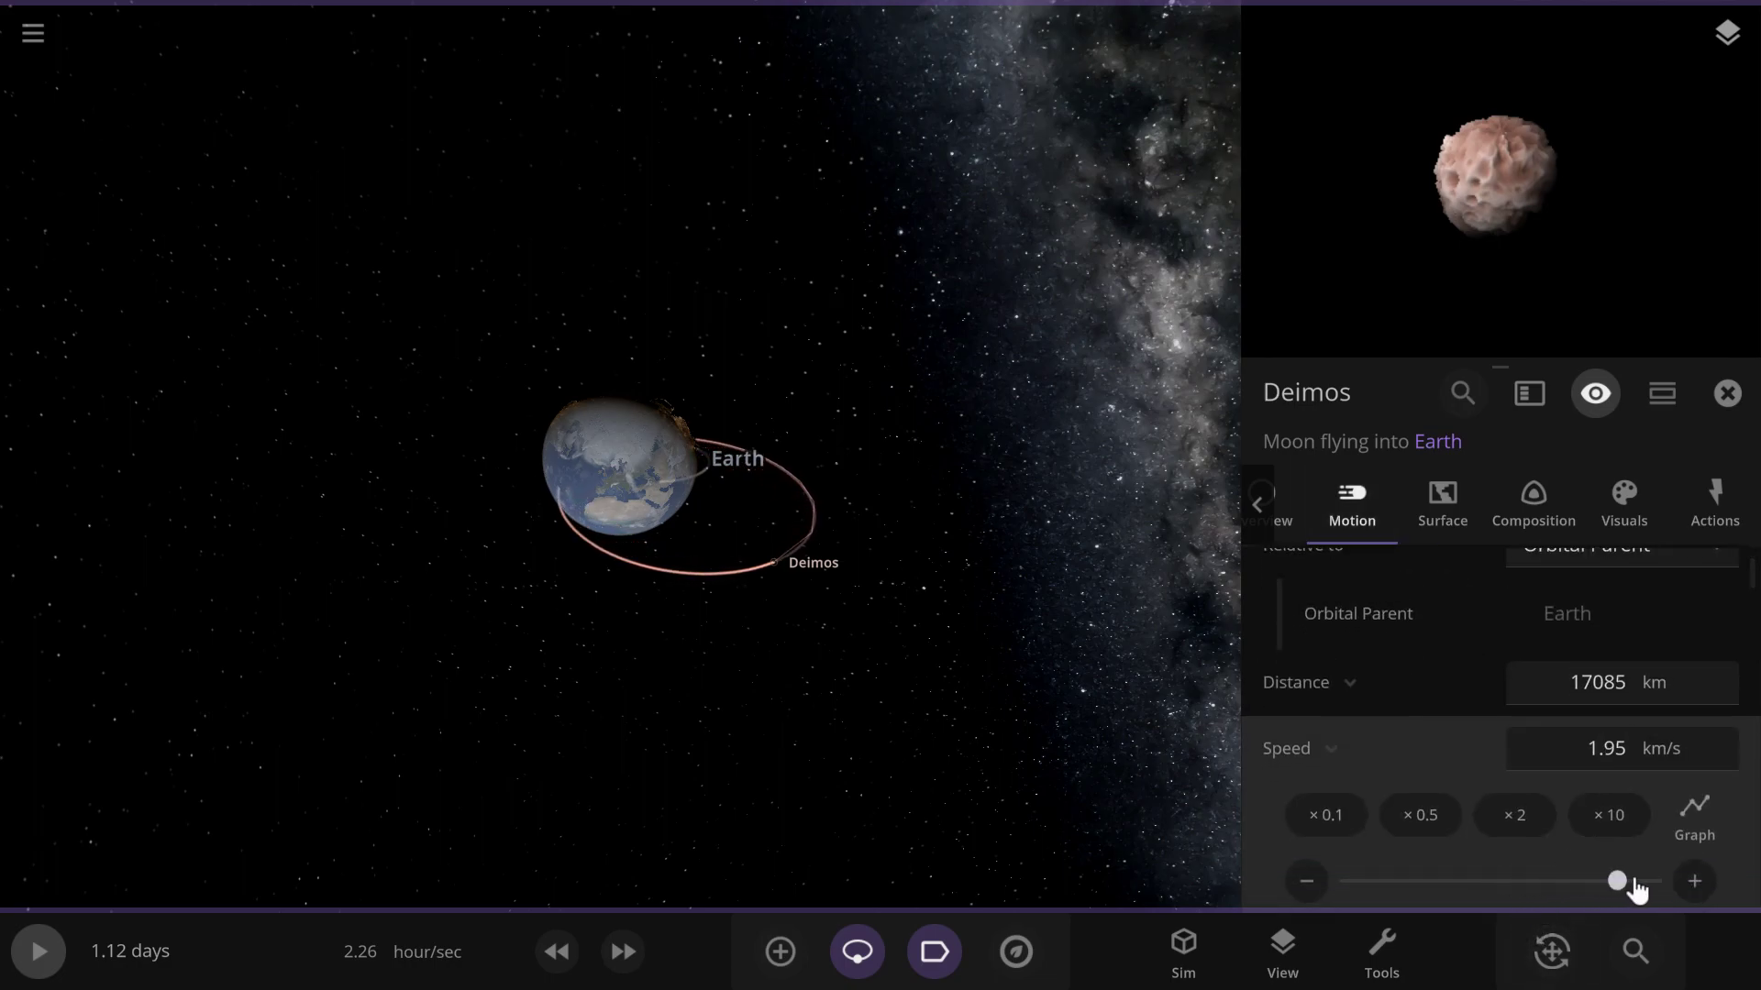
left_click(1636, 881)
left_click(1636, 882)
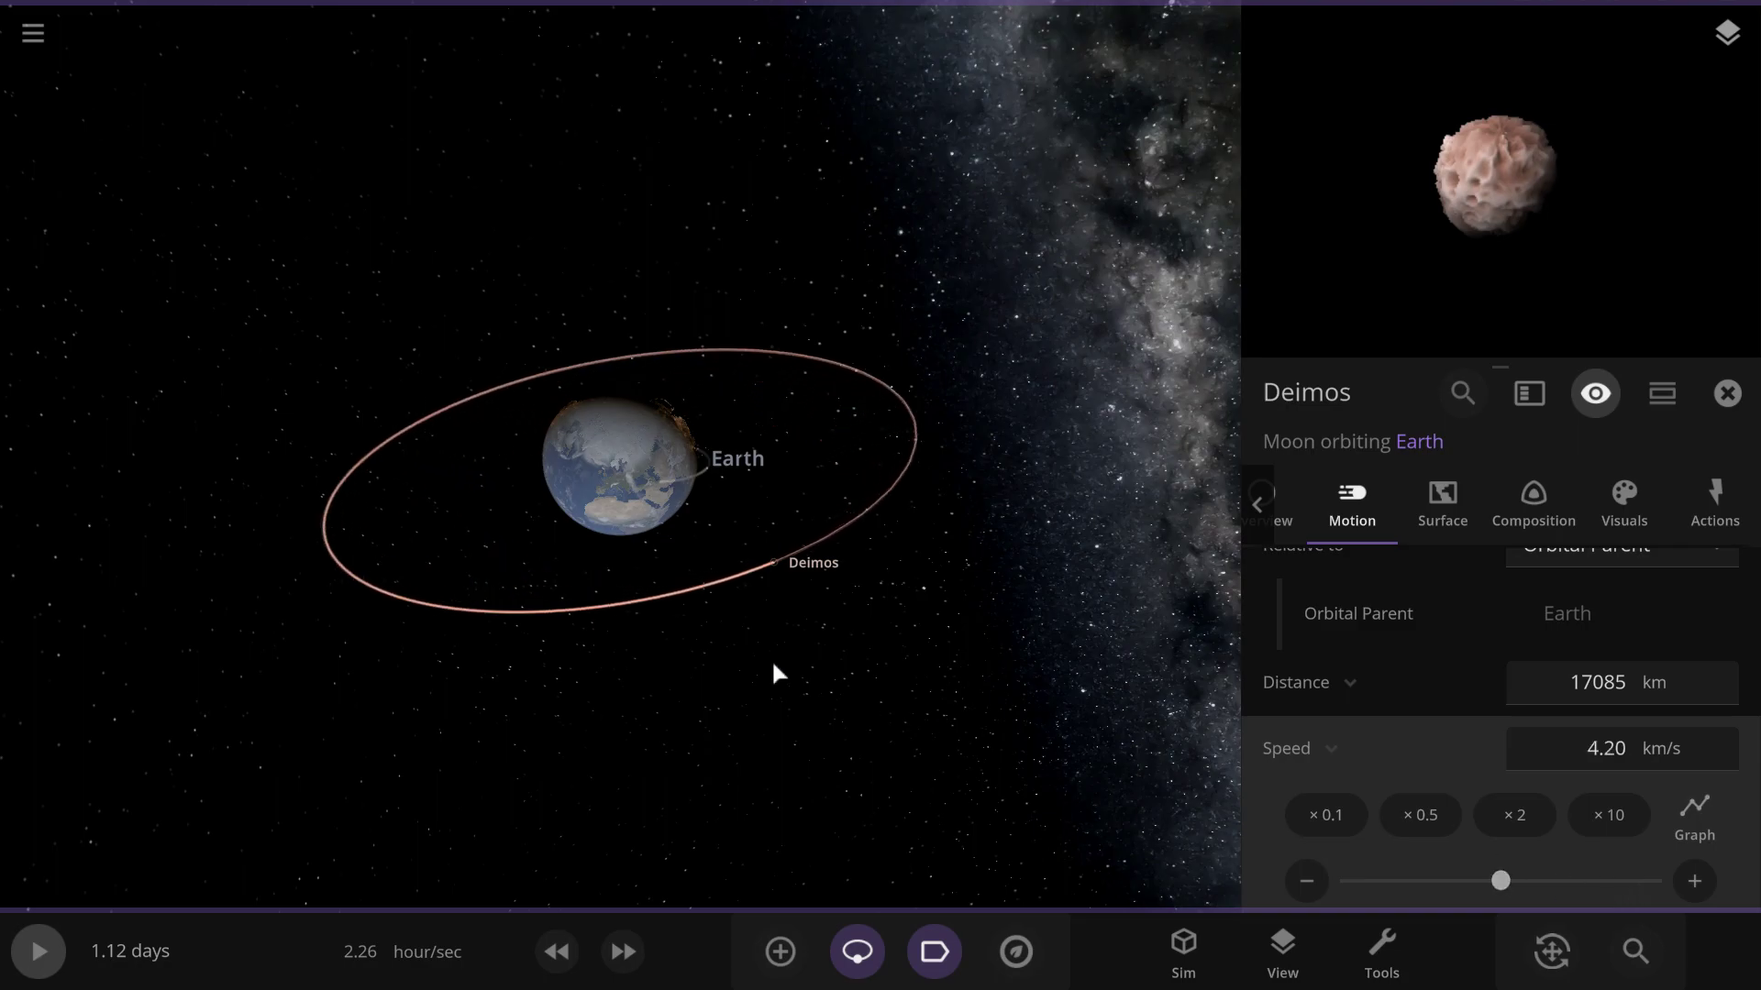
Raise Phobos's speed relative to Earth to about 6.46 km/s in its motion properties
right_click_drag(773, 664, 1128, 720)
scroll(1083, 807, "down", 3)
scroll(1128, 721, "up", 3)
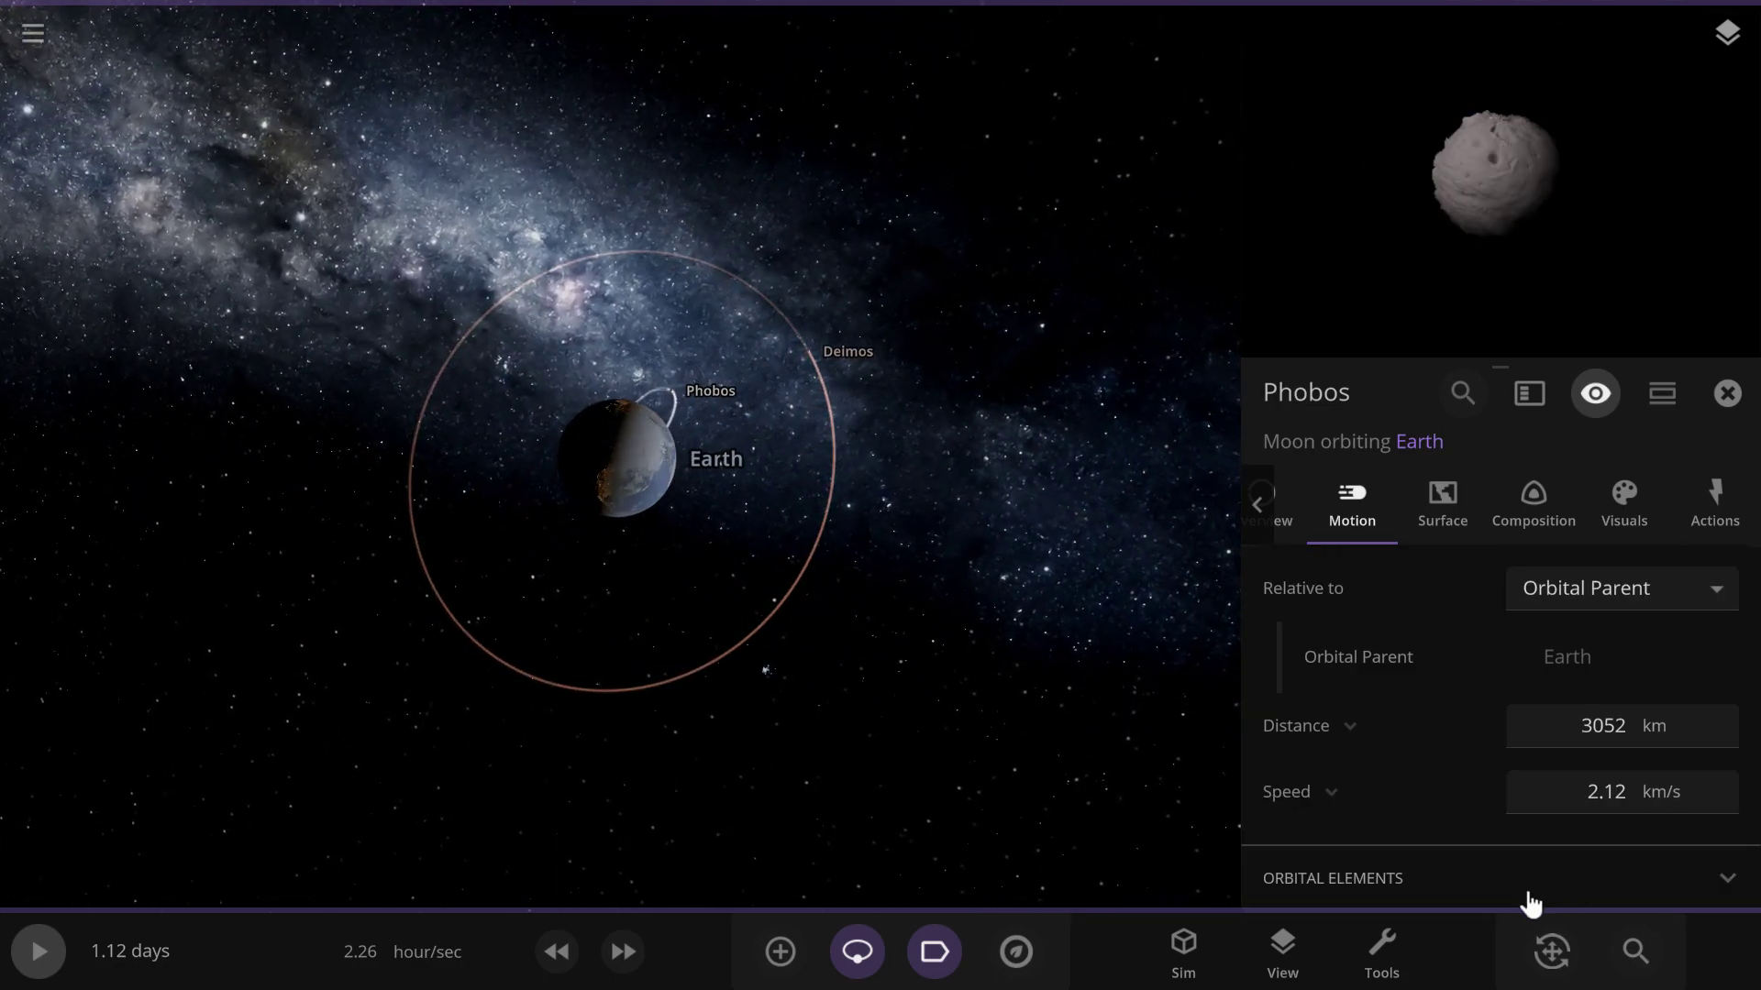
left_click(1589, 830)
left_click_drag(1495, 883, 1641, 890)
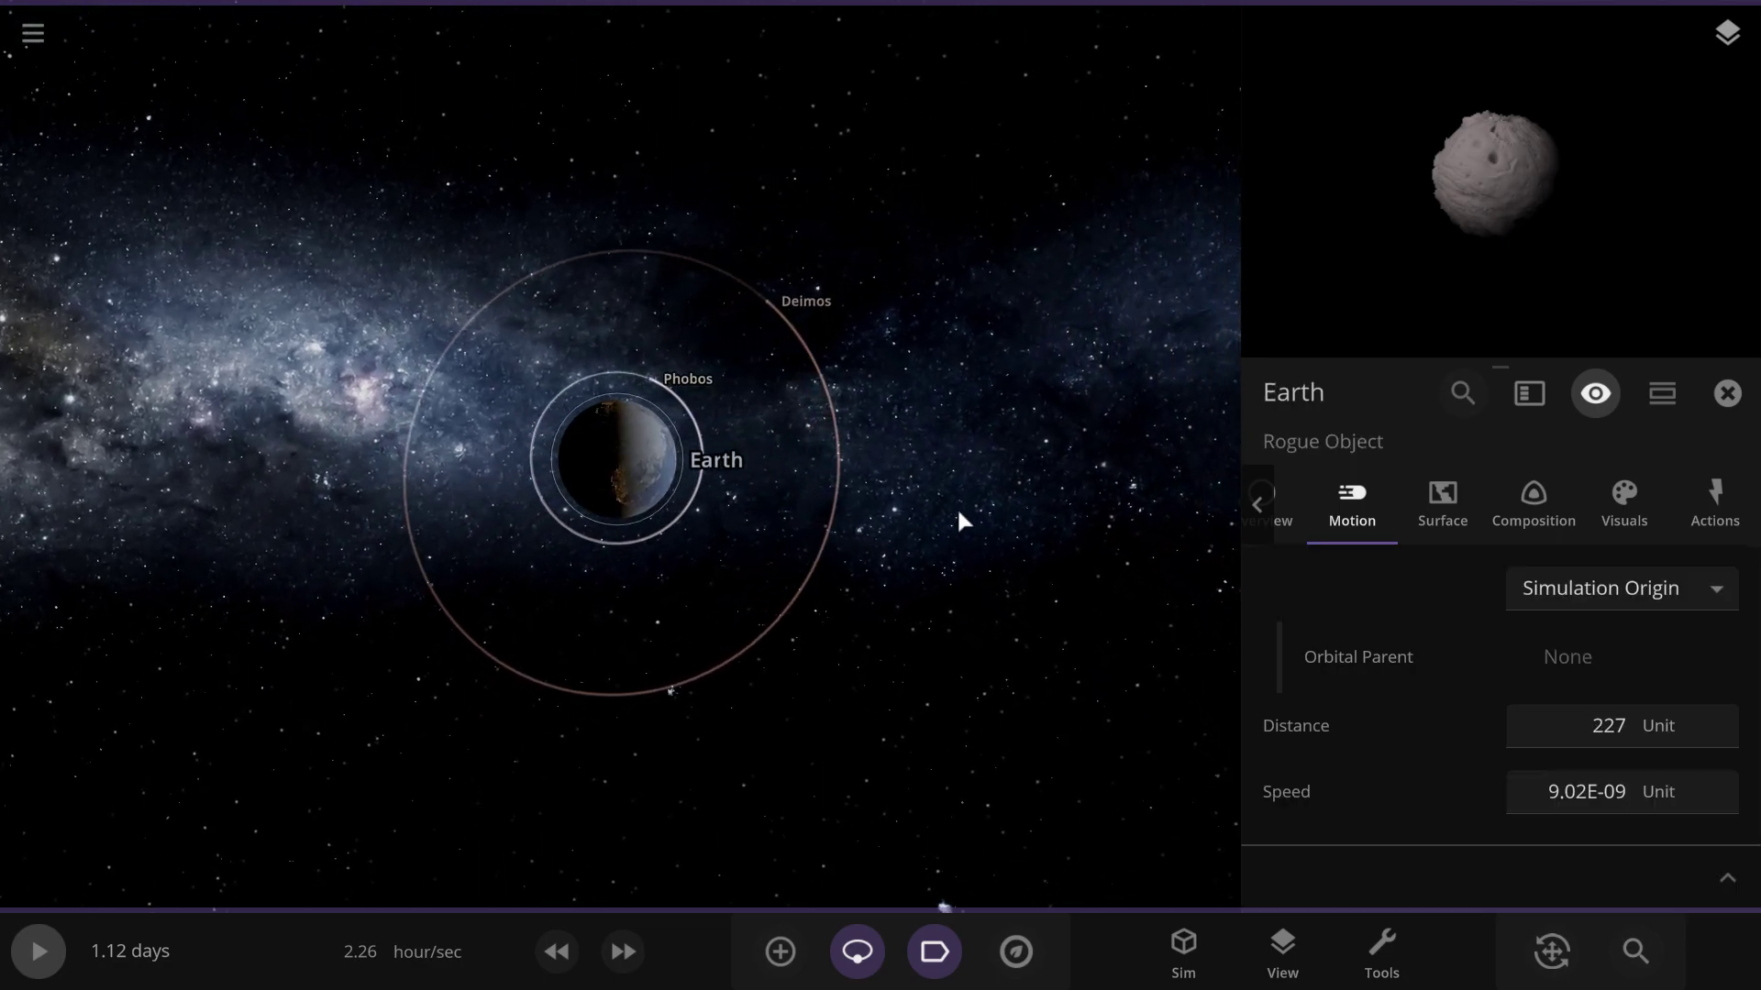
Land the camera on Earth's night side and look up at the moons' orbit lines in the sky
right_click_drag(1114, 500, 871, 477)
scroll(899, 481, "up", 3)
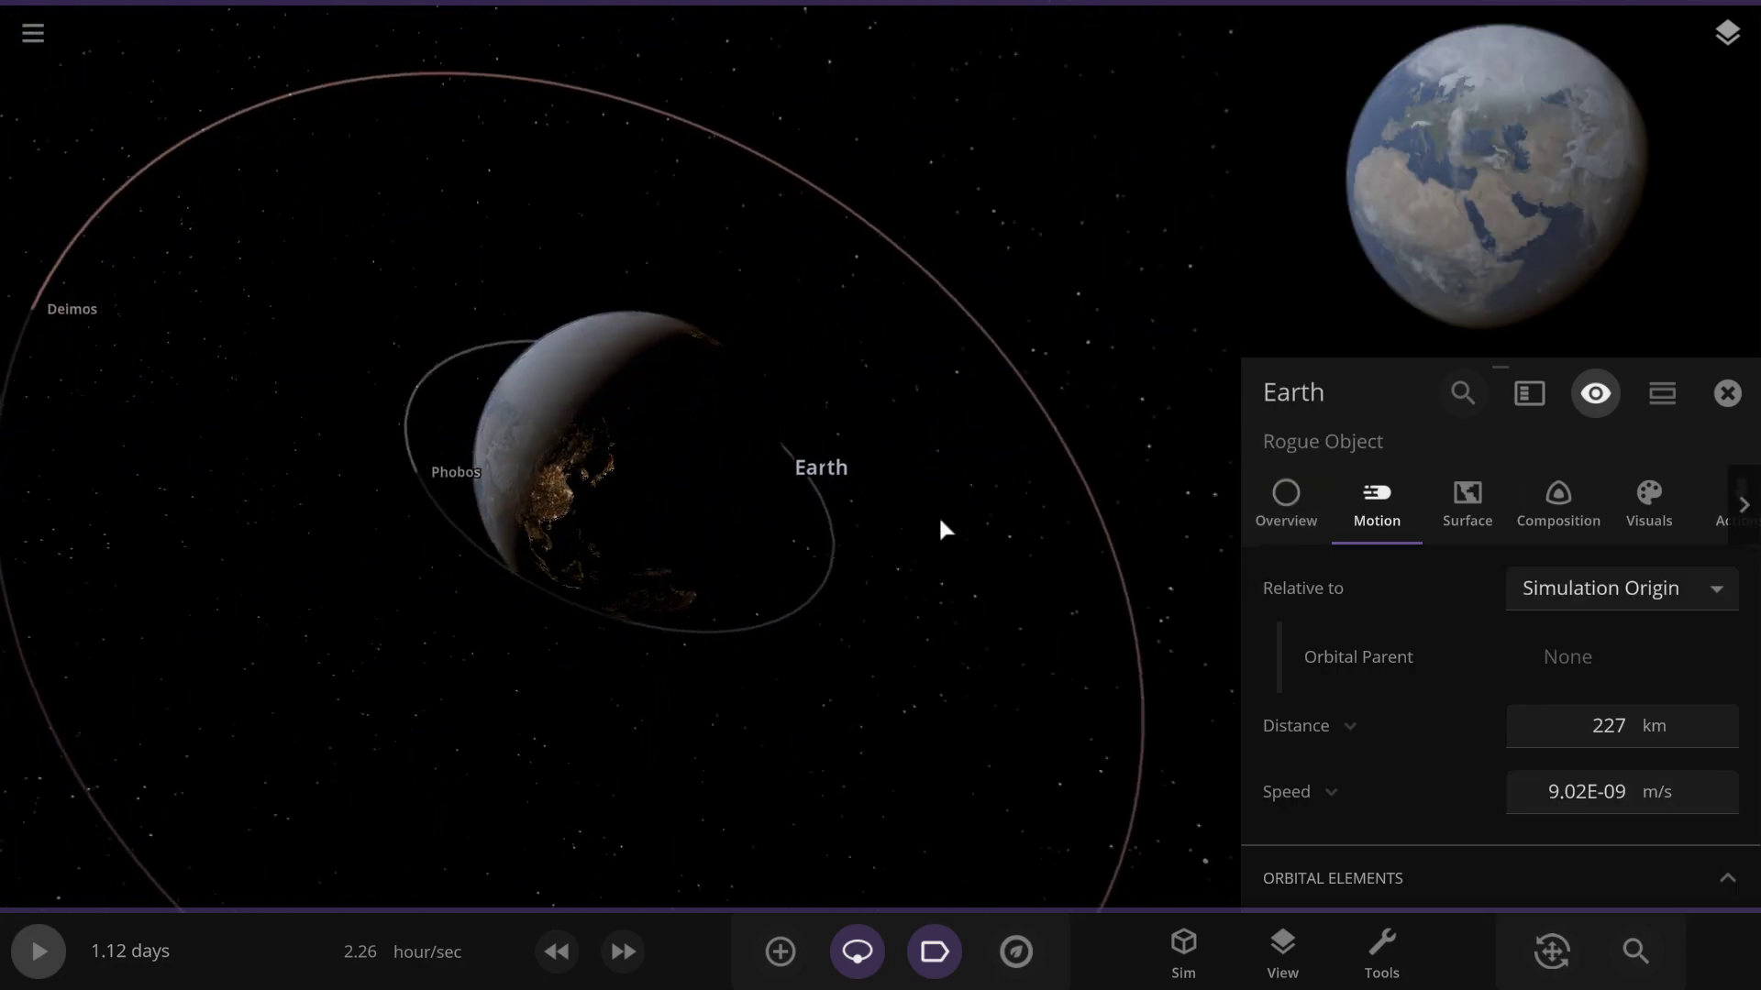
left_click_drag(940, 521, 1037, 477)
scroll(1038, 477, "up", 5)
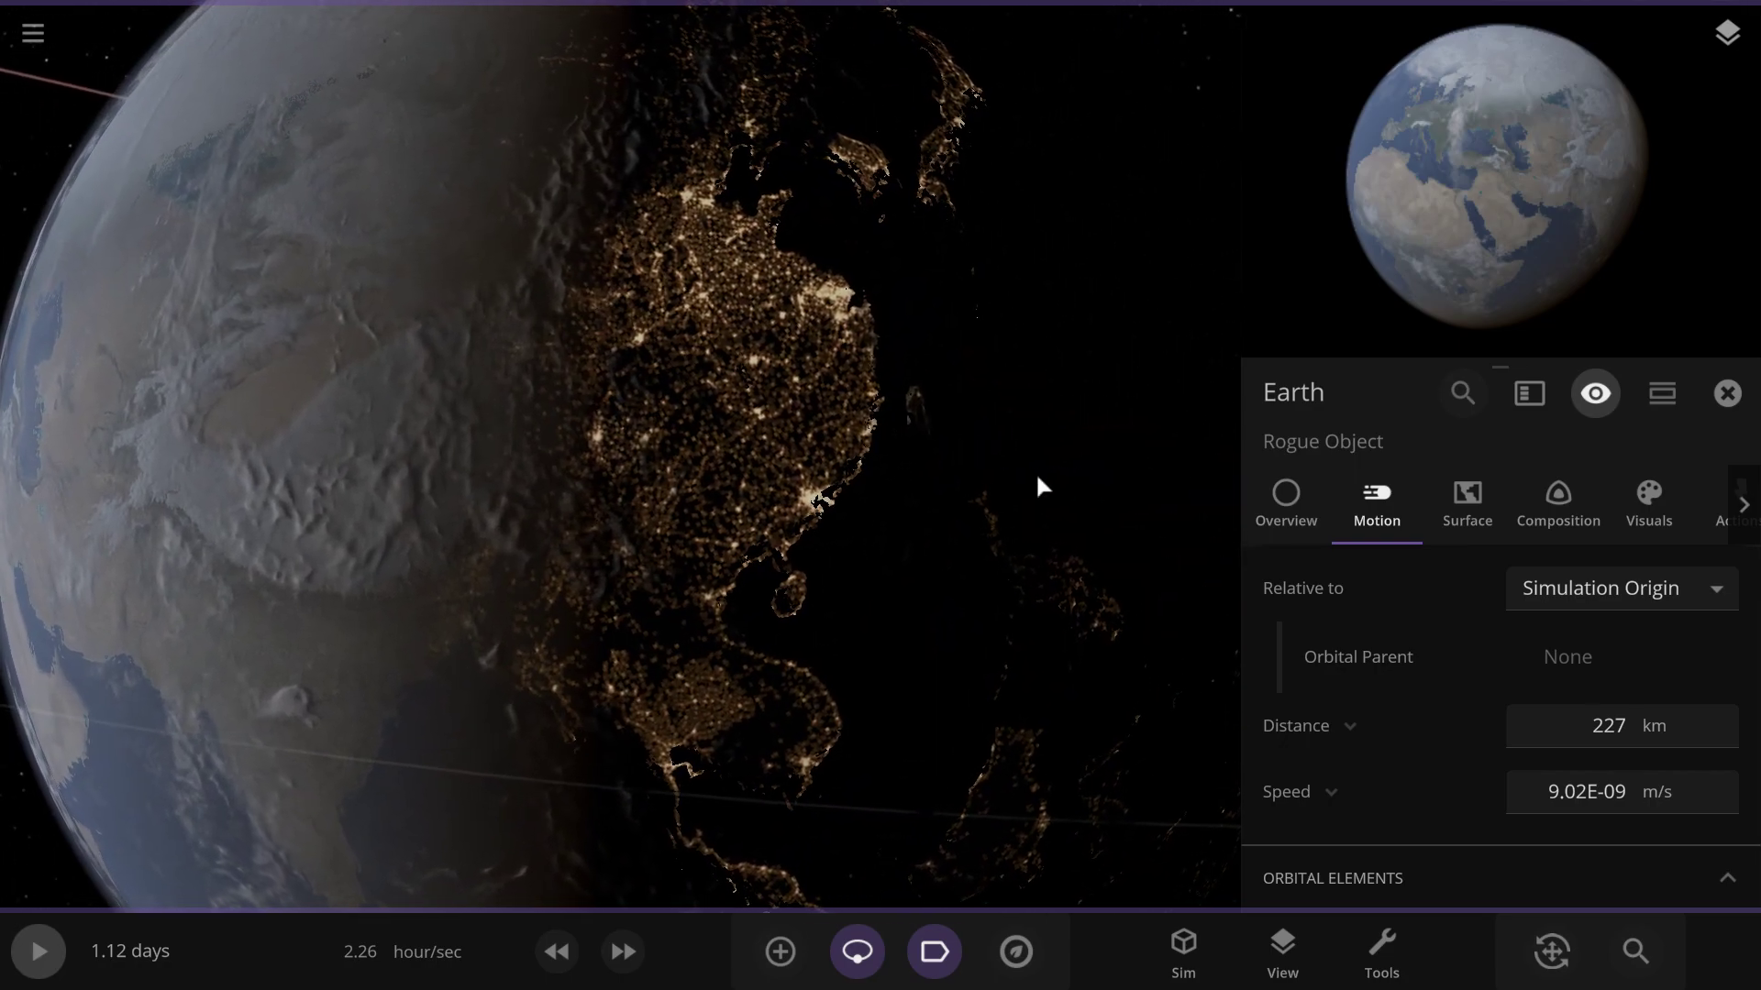
key("c")
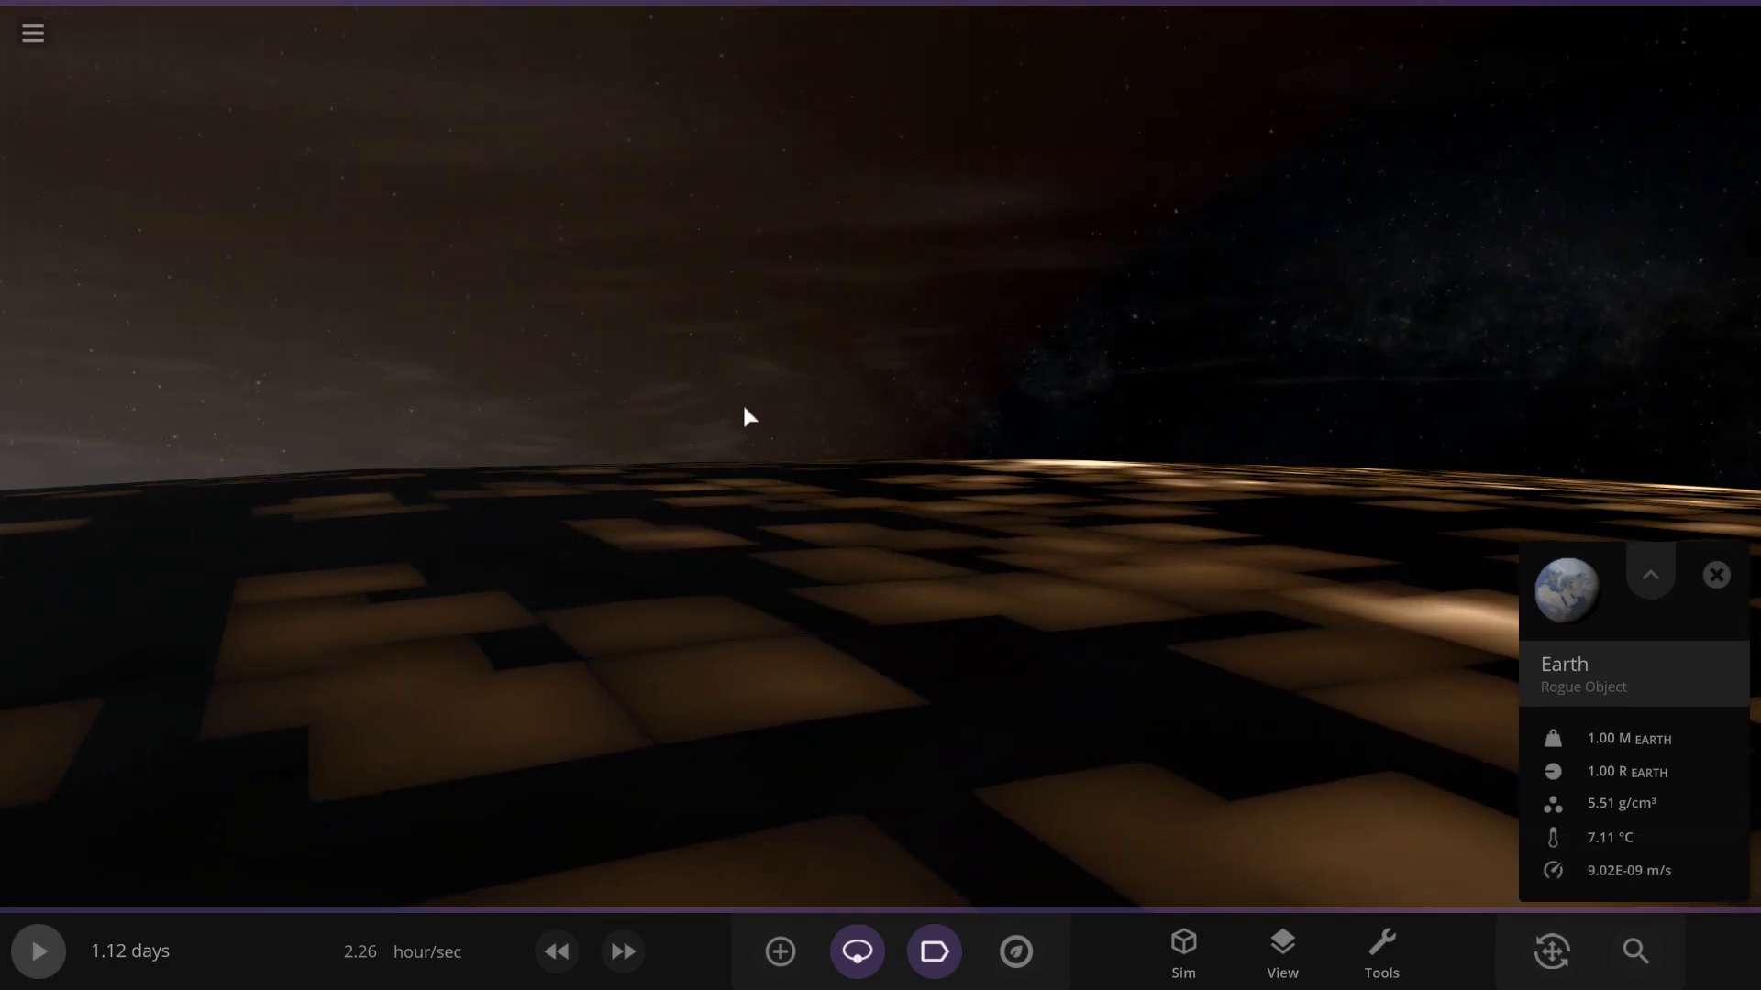
left_click_drag(743, 405, 1224, 509)
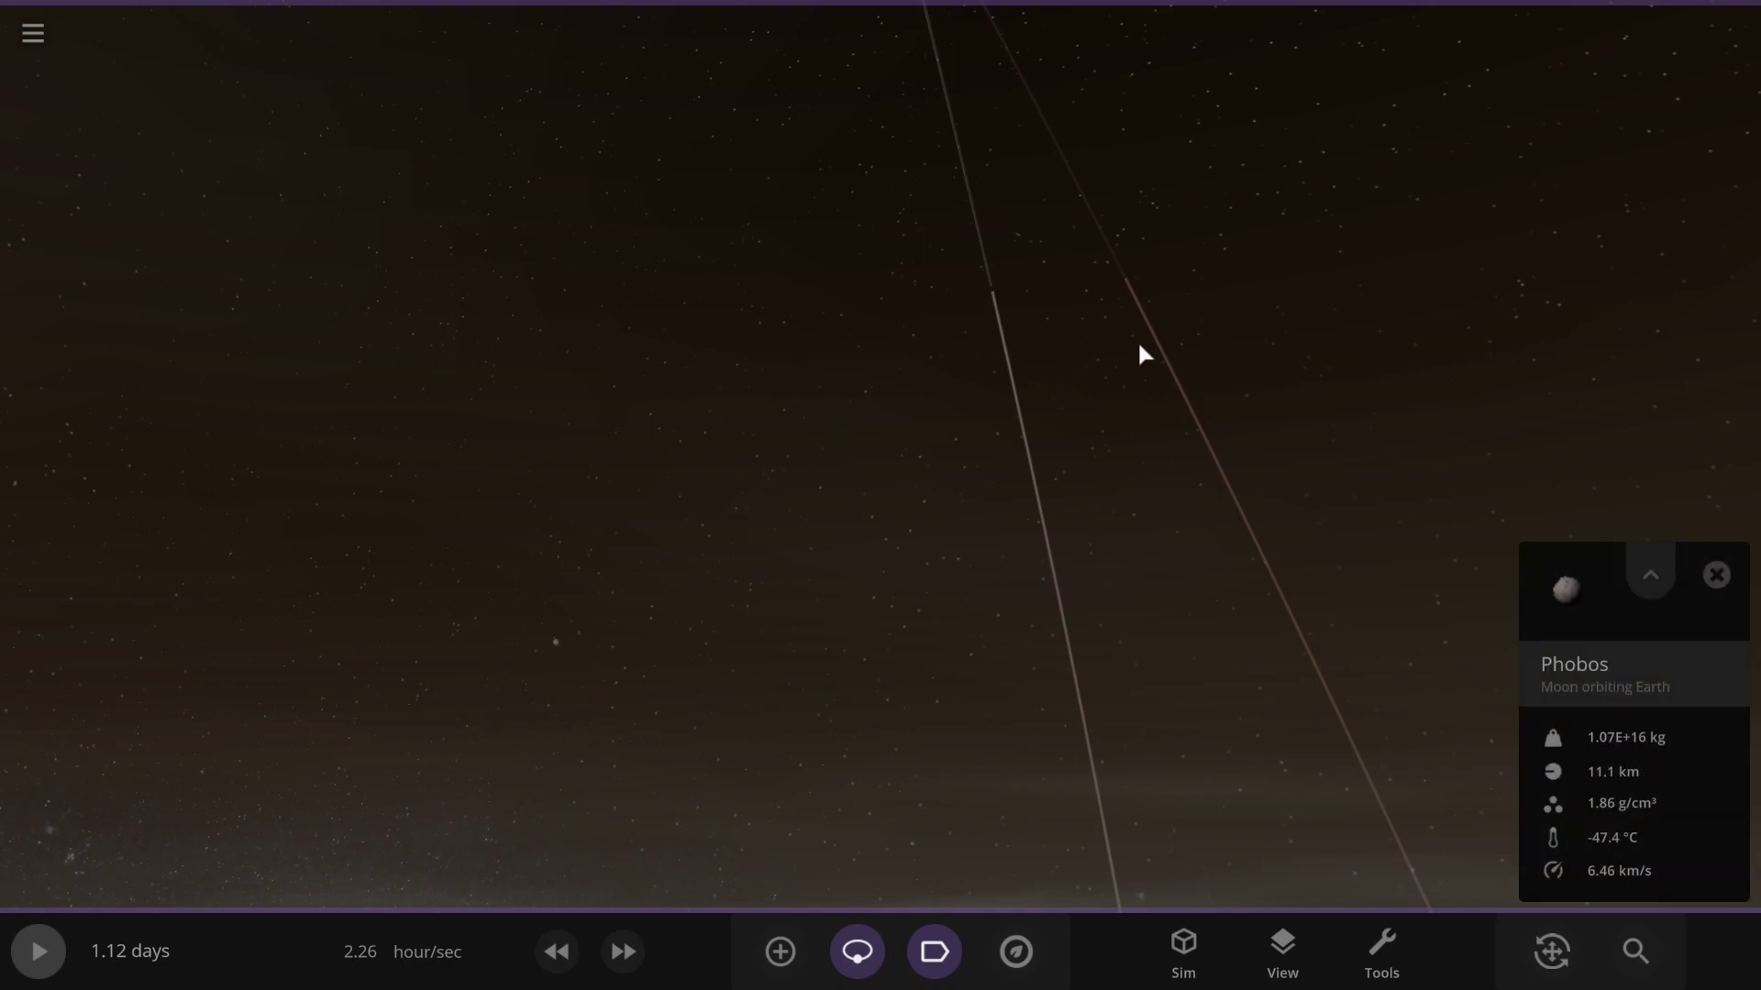
left_click_drag(984, 303, 1577, 642)
Approach Phobos and land the camera on its surface to examine the surrounding terrain
scroll(1578, 642, "up", 5)
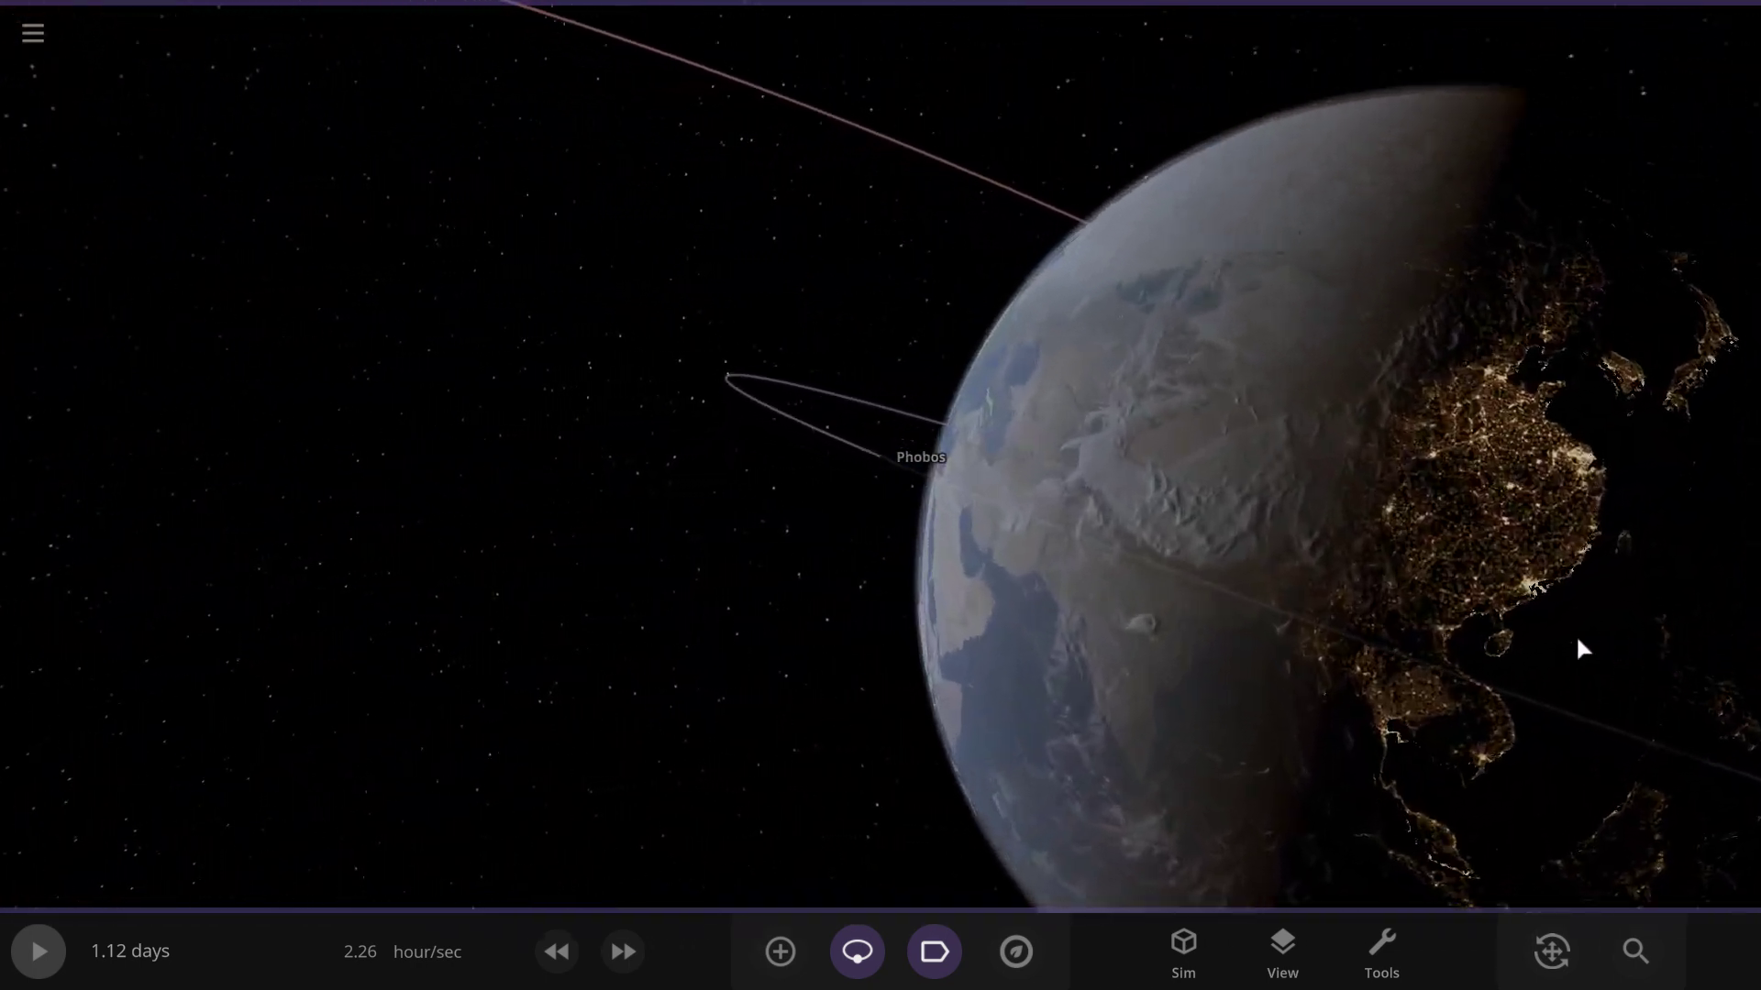
left_click_drag(642, 633, 1311, 477)
scroll(922, 571, "up", 10)
left_click_drag(564, 532, 633, 535)
key("c")
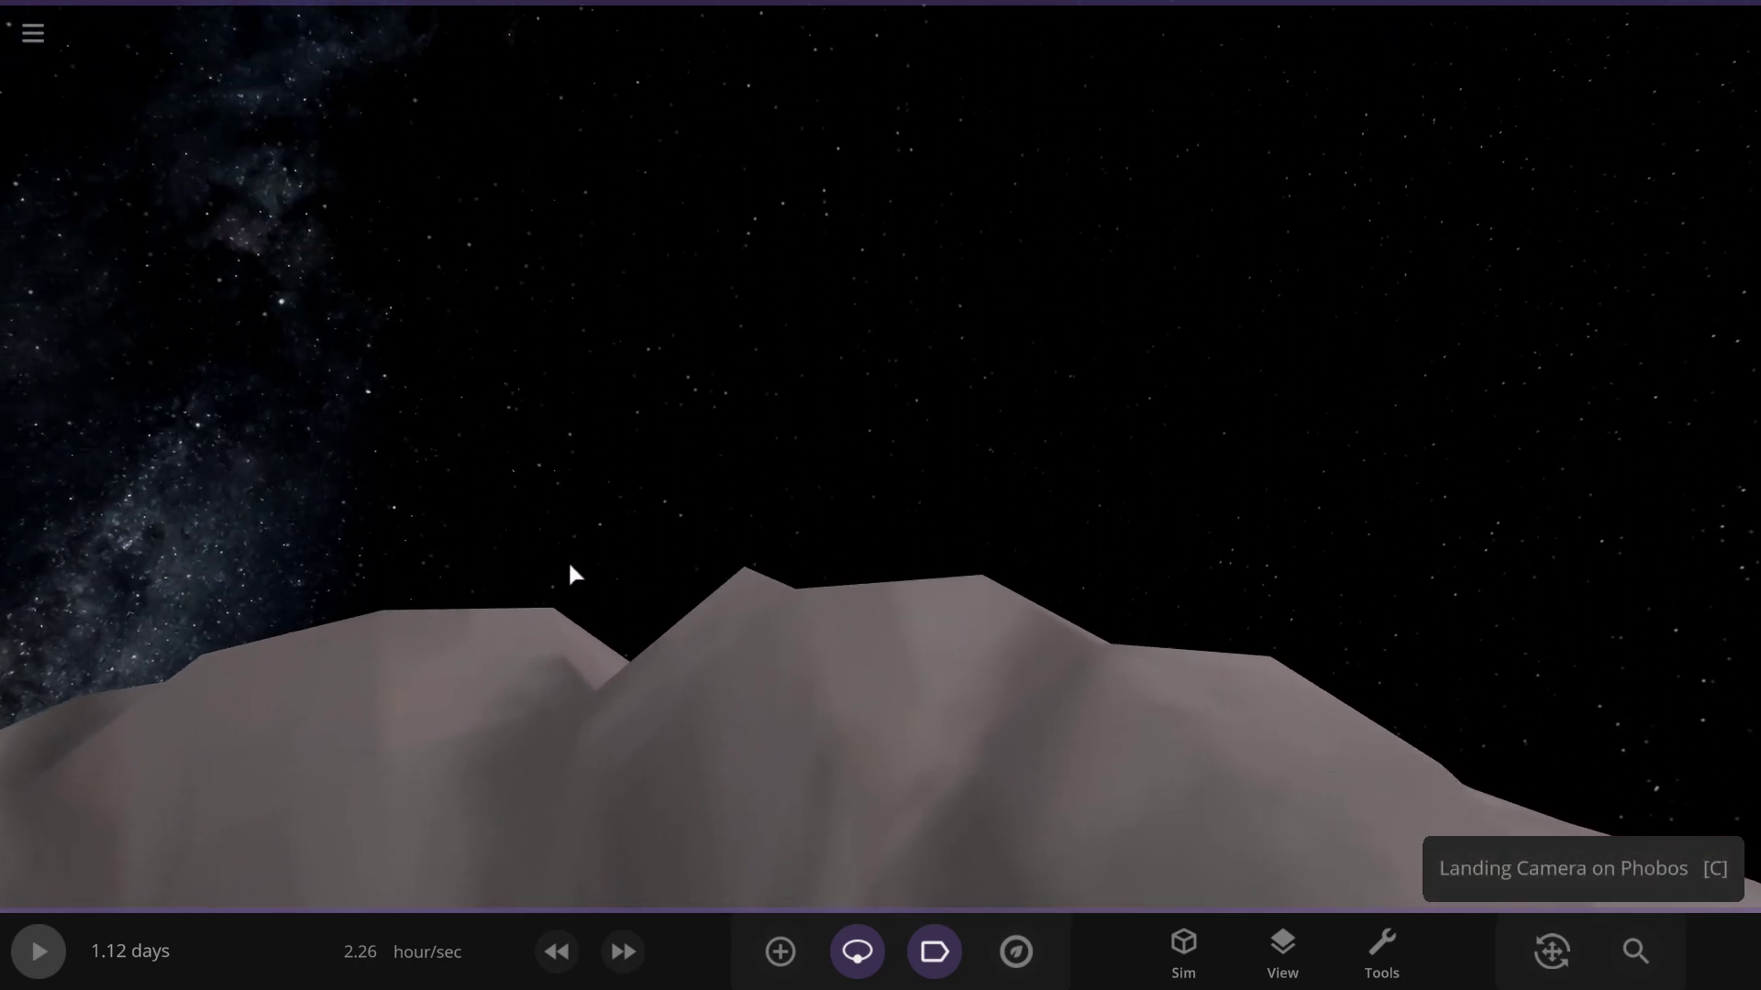
left_click_drag(999, 625, 1018, 902)
mouse_move(894, 686)
left_mouse_down()
mouse_move(820, 864)
mouse_move(903, 809)
mouse_move(902, 713)
left_mouse_up()
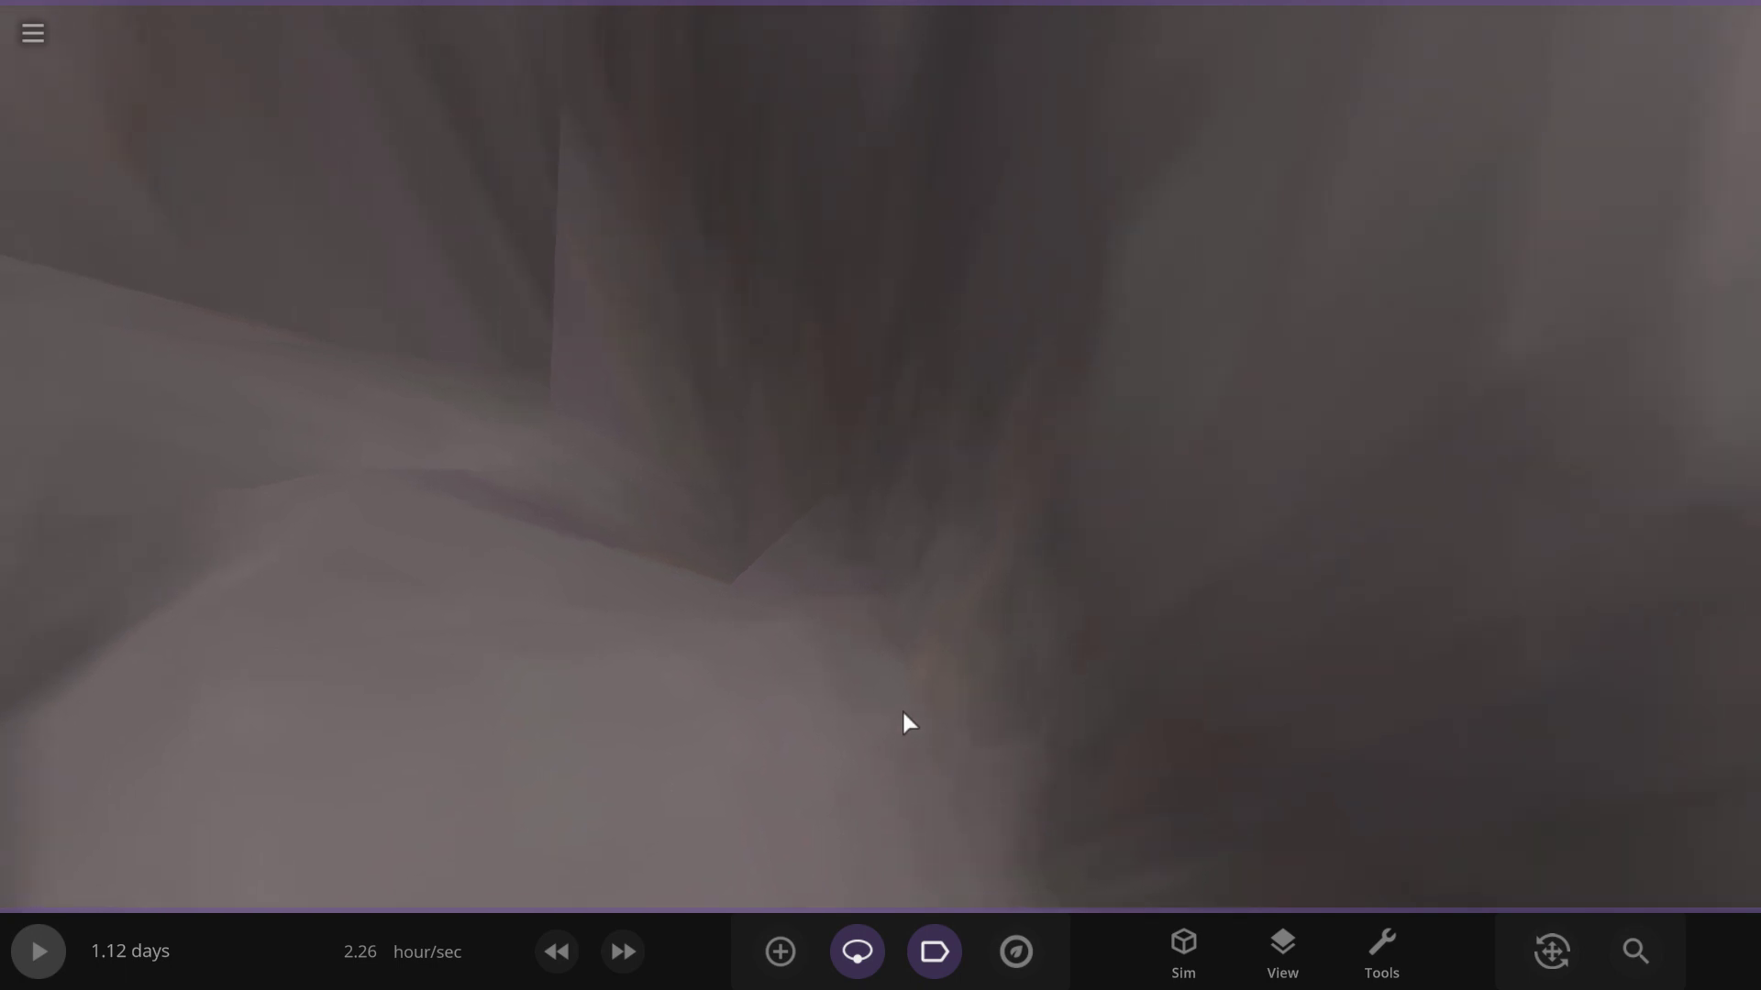
Focus on Phobos from space and land the camera on it again to view Earth from its surface
scroll(885, 712, "down", 5)
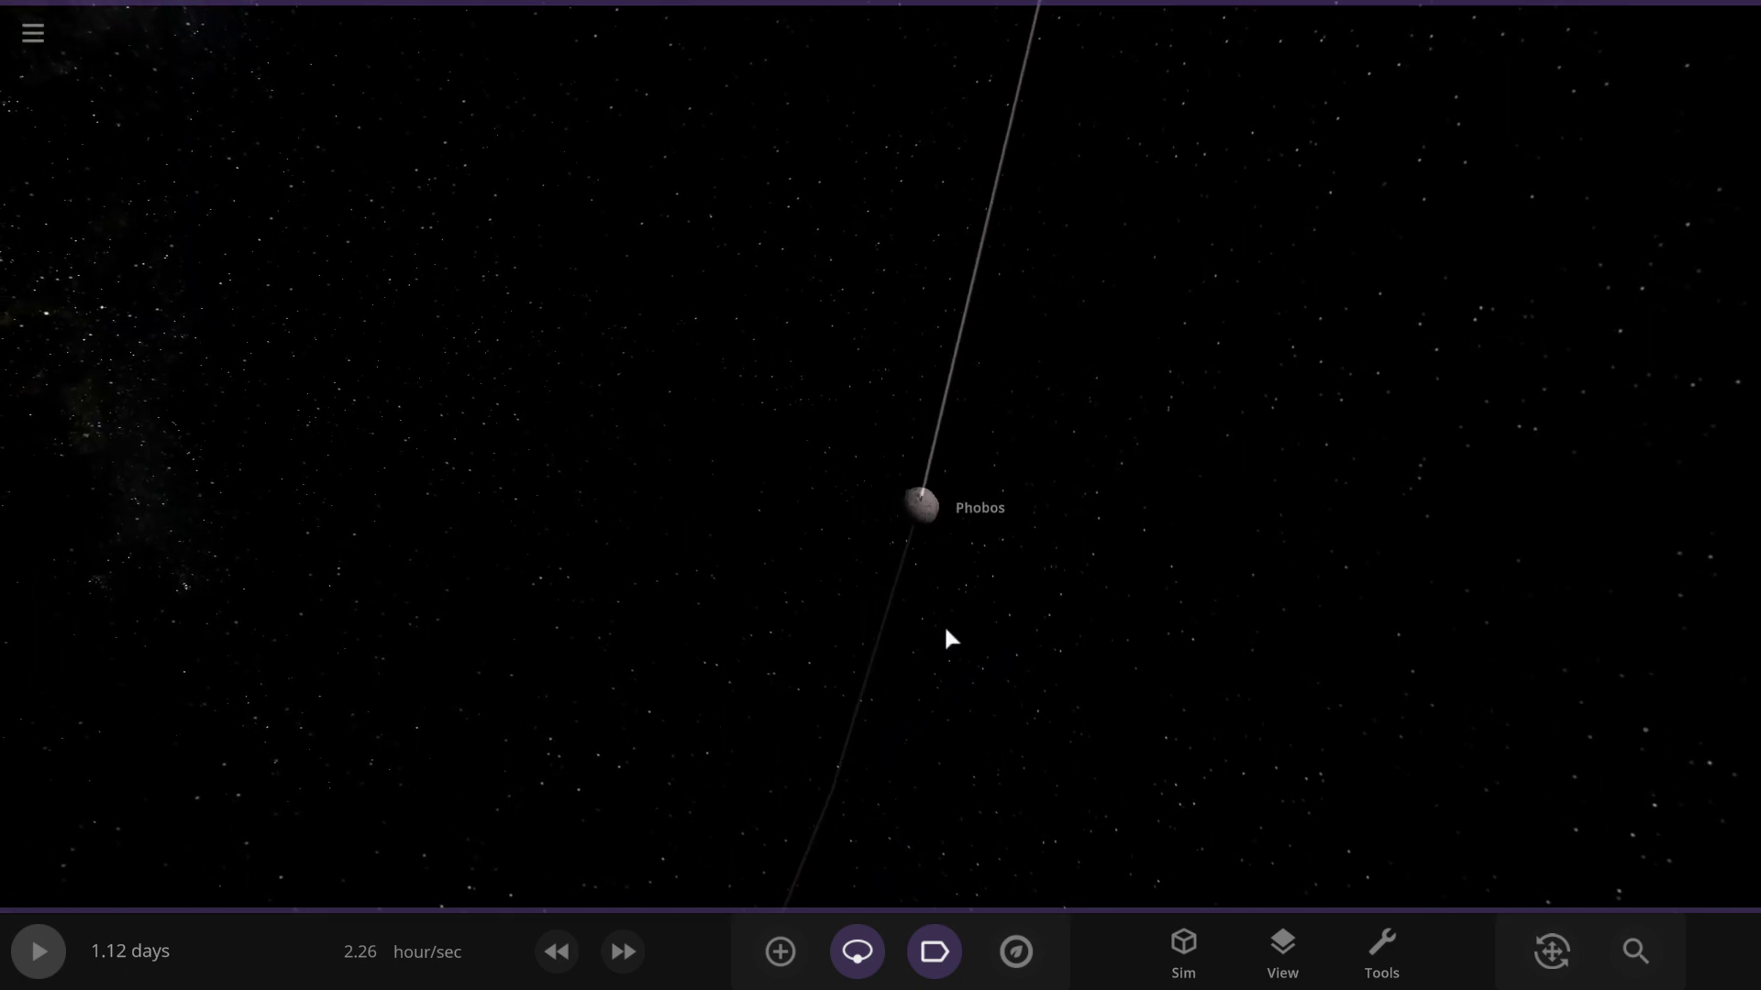
double_click(982, 610)
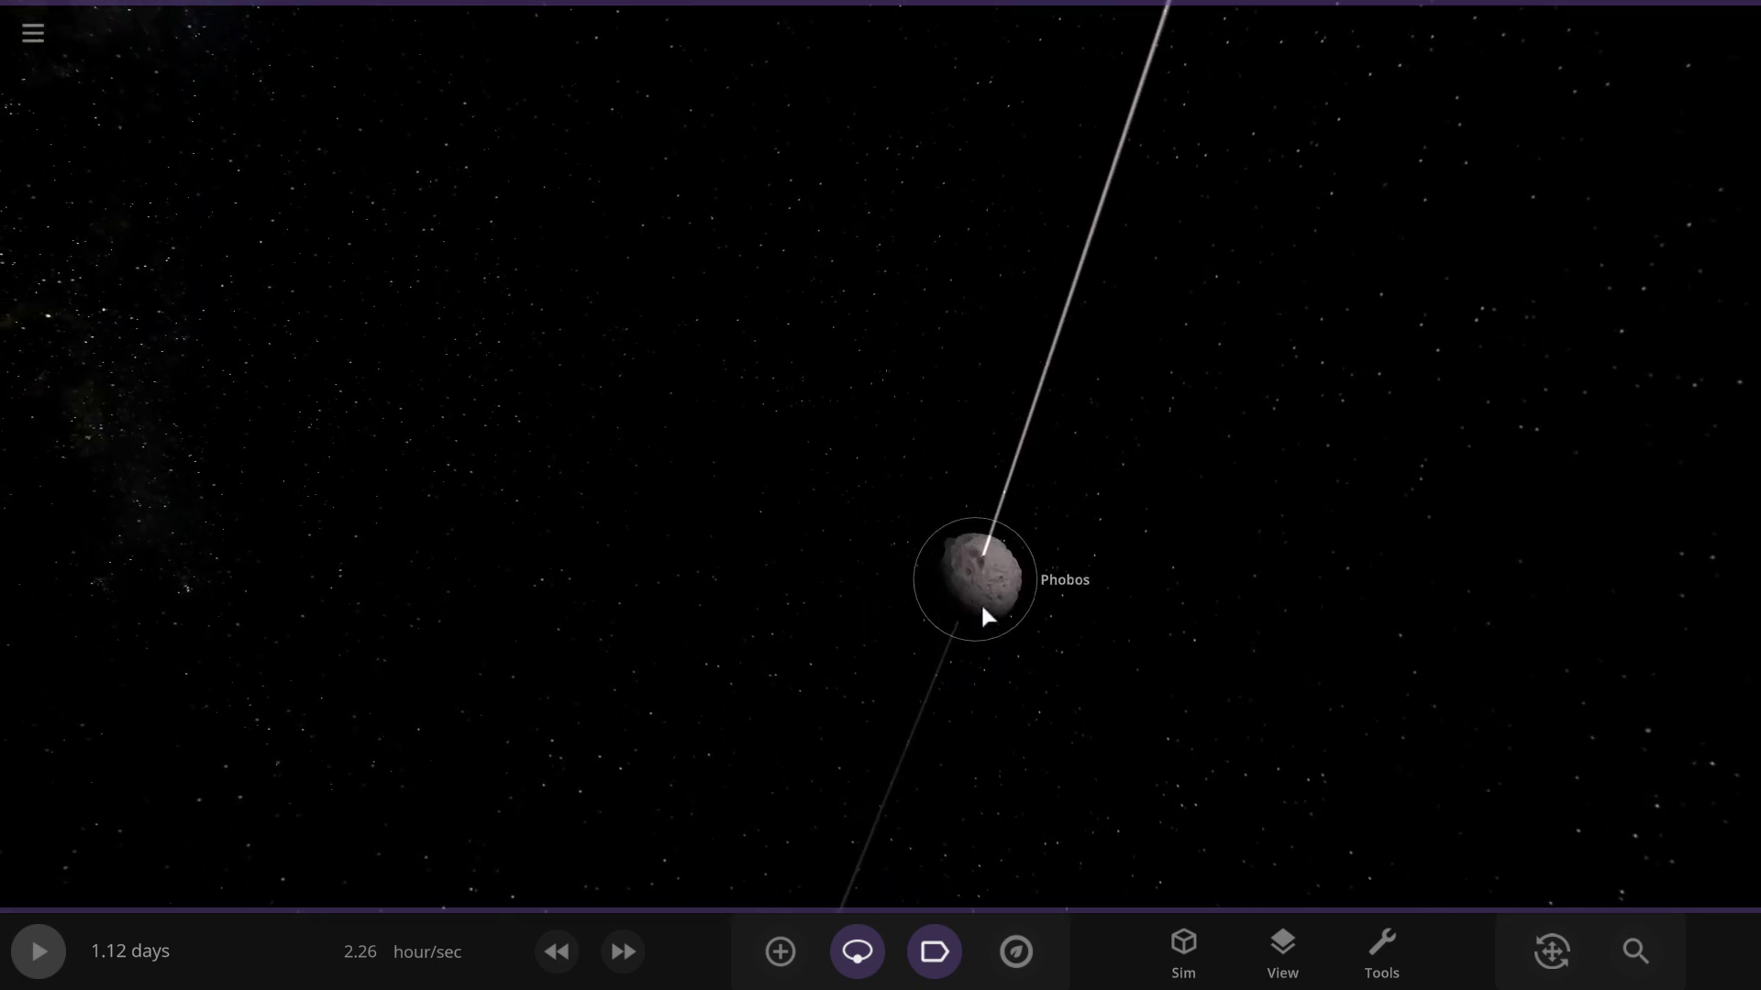
scroll(927, 541, "up", 5)
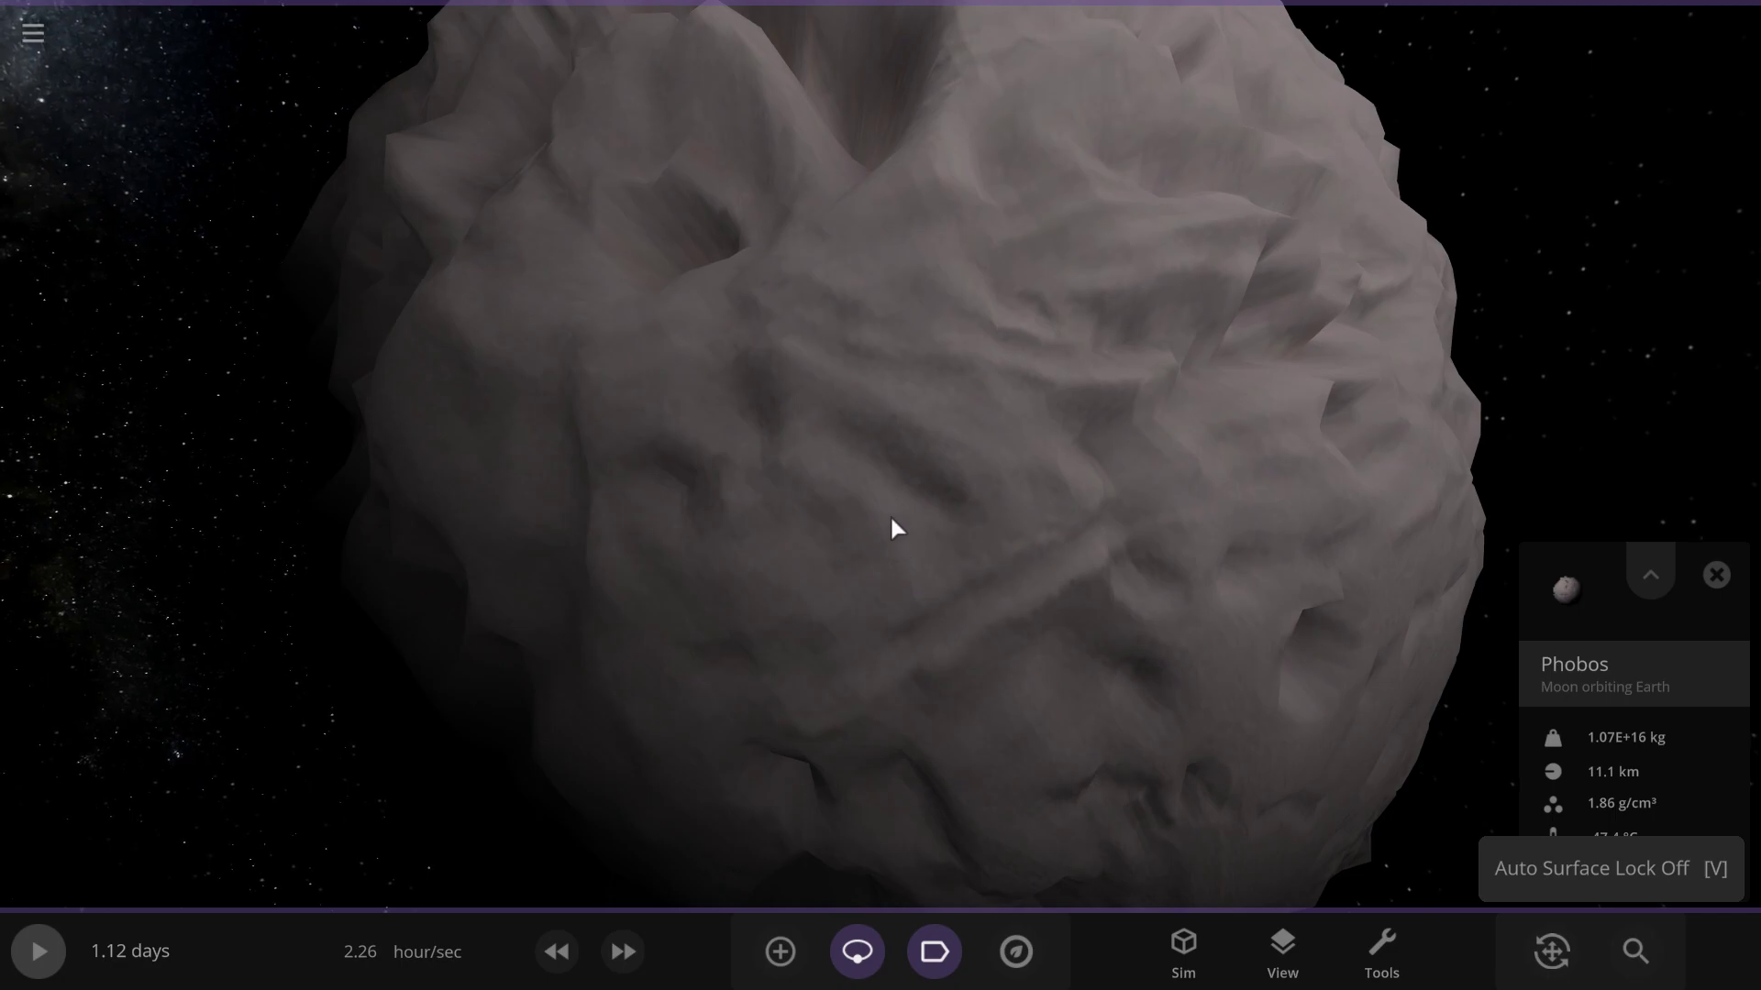
key("c")
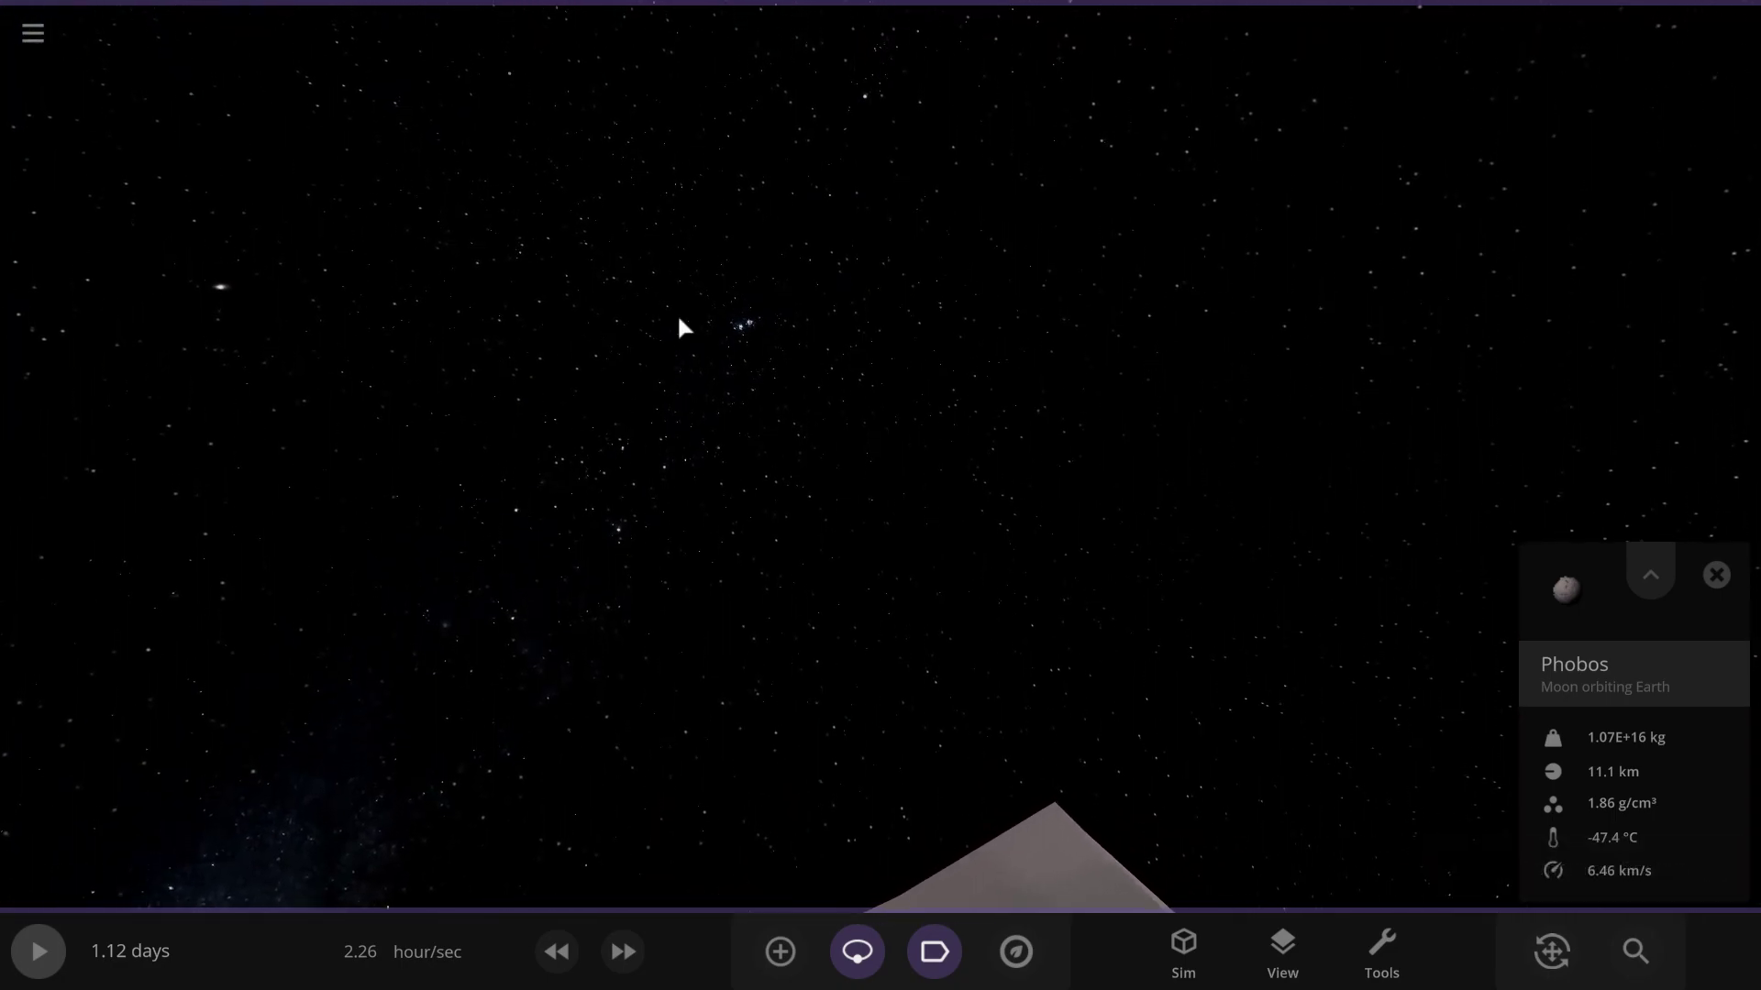
left_click_drag(876, 200, 688, 564)
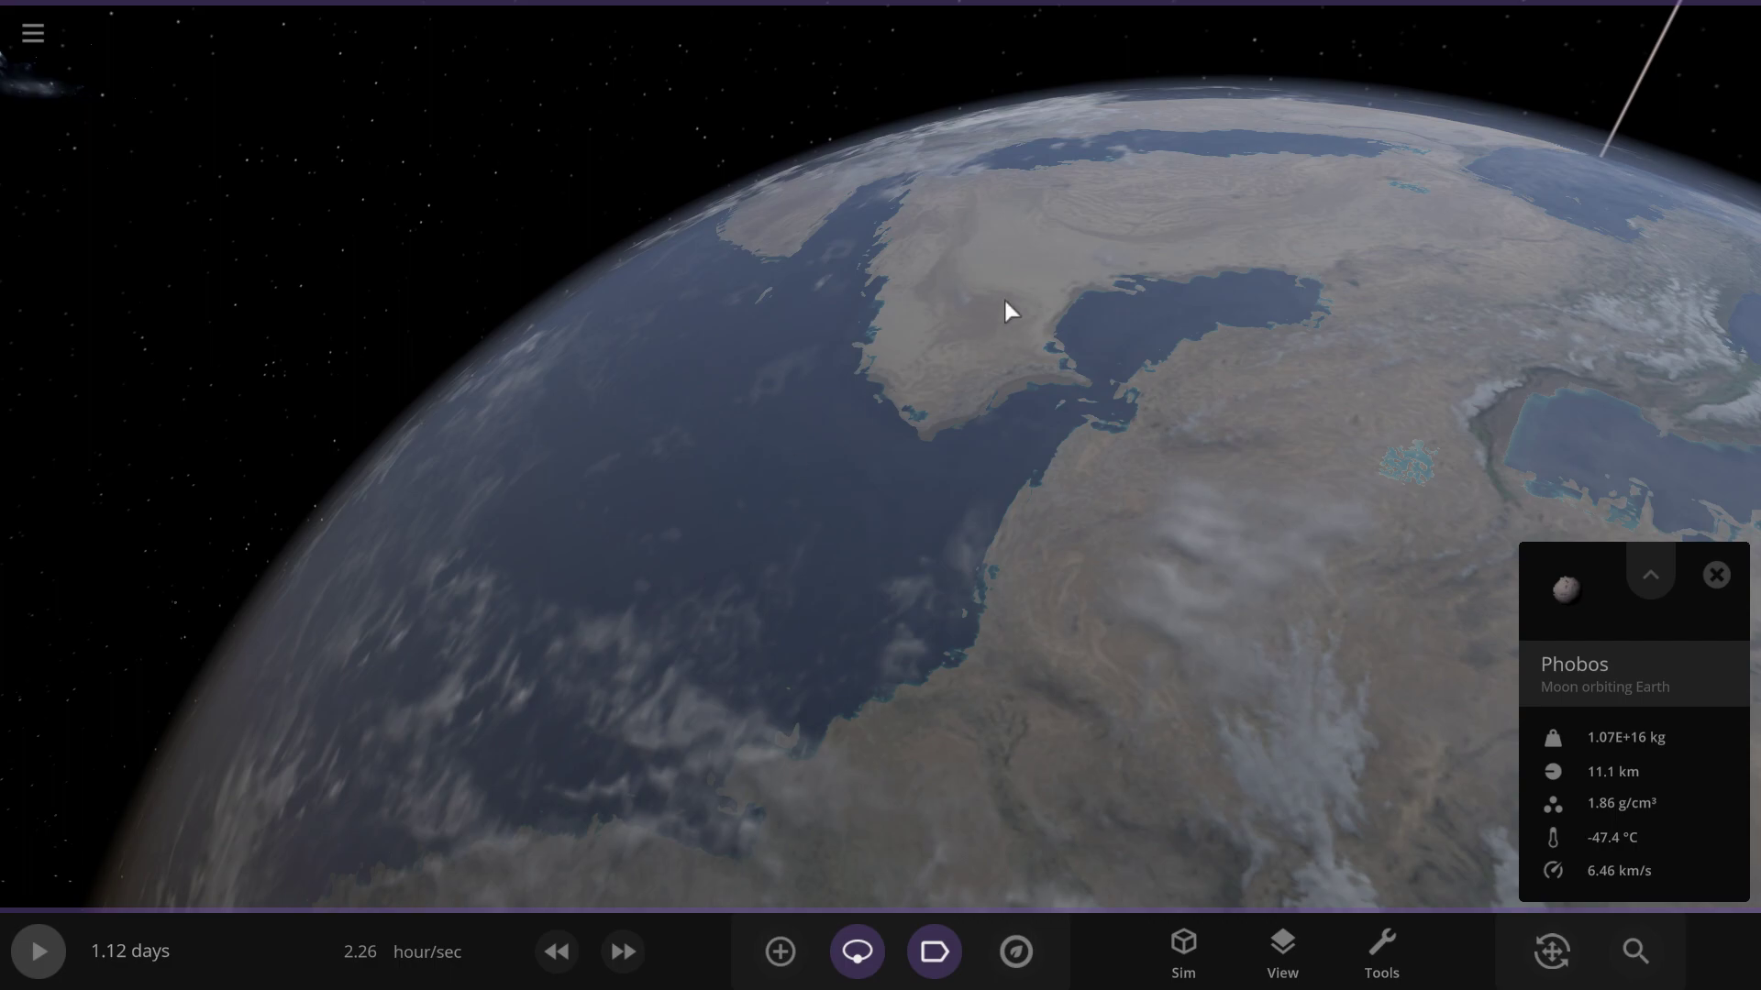
right_click_drag(1073, 410, 1063, 375)
left_click_drag(1062, 376, 865, 267)
left_click(792, 960)
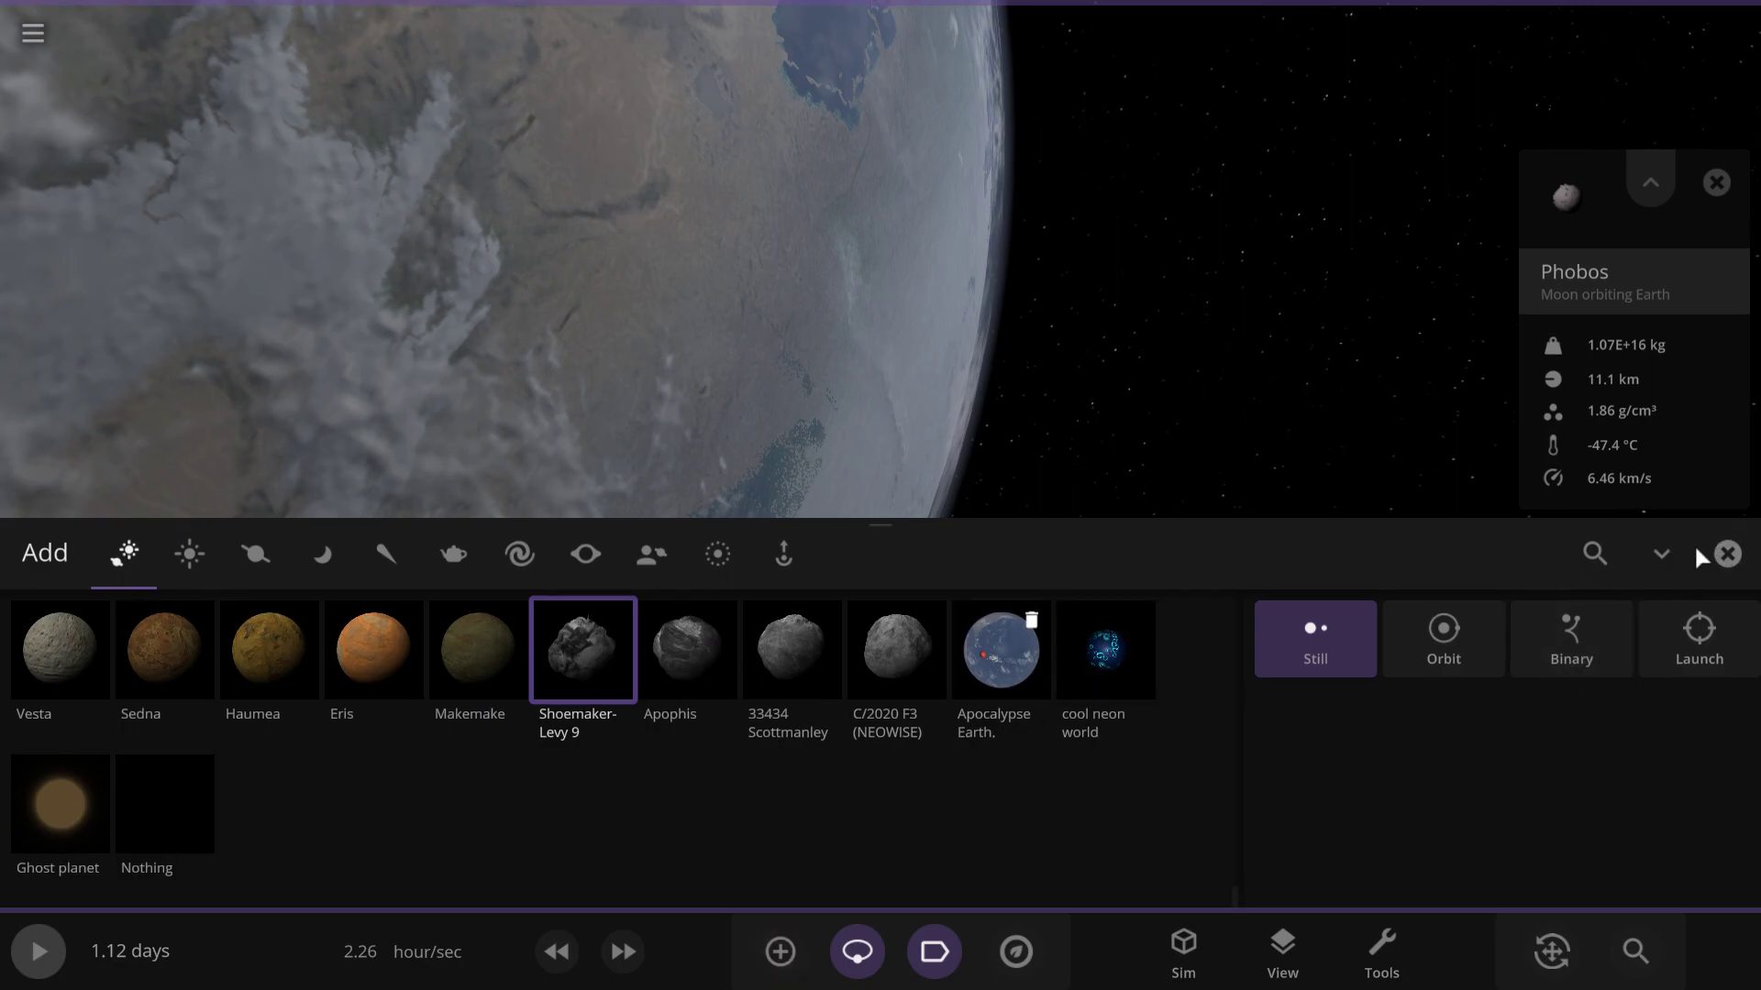
left_click(1725, 554)
left_click(780, 953)
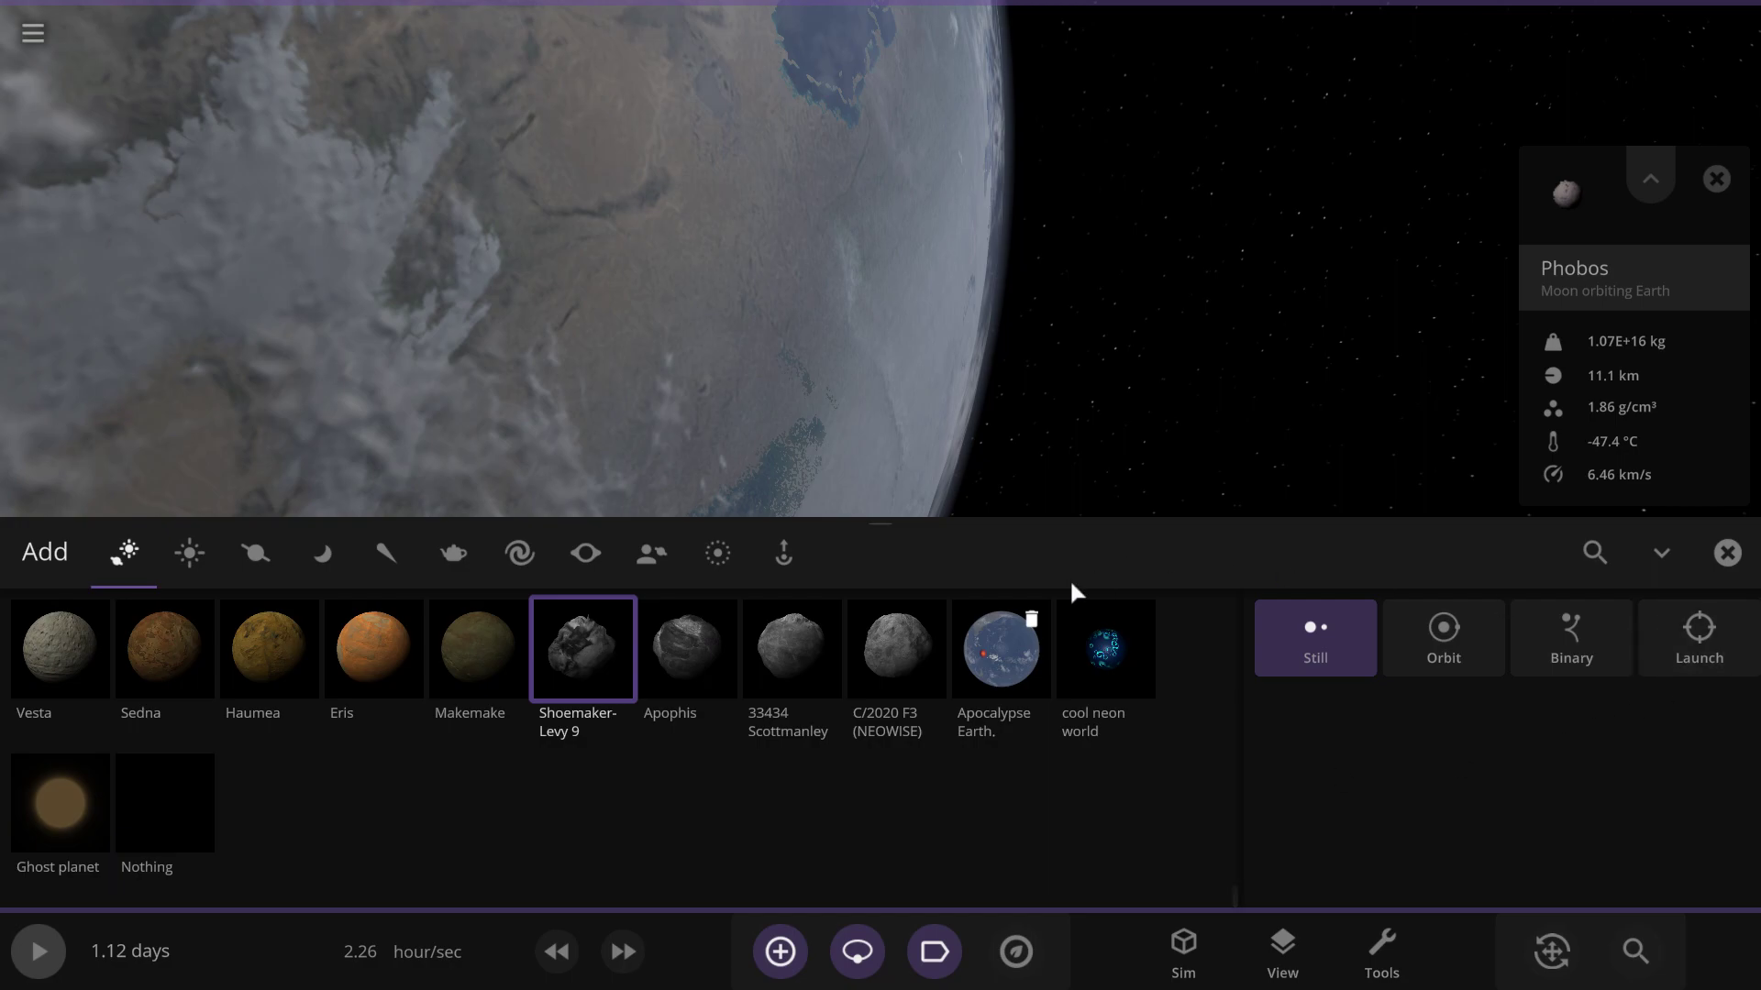
left_click(1708, 560)
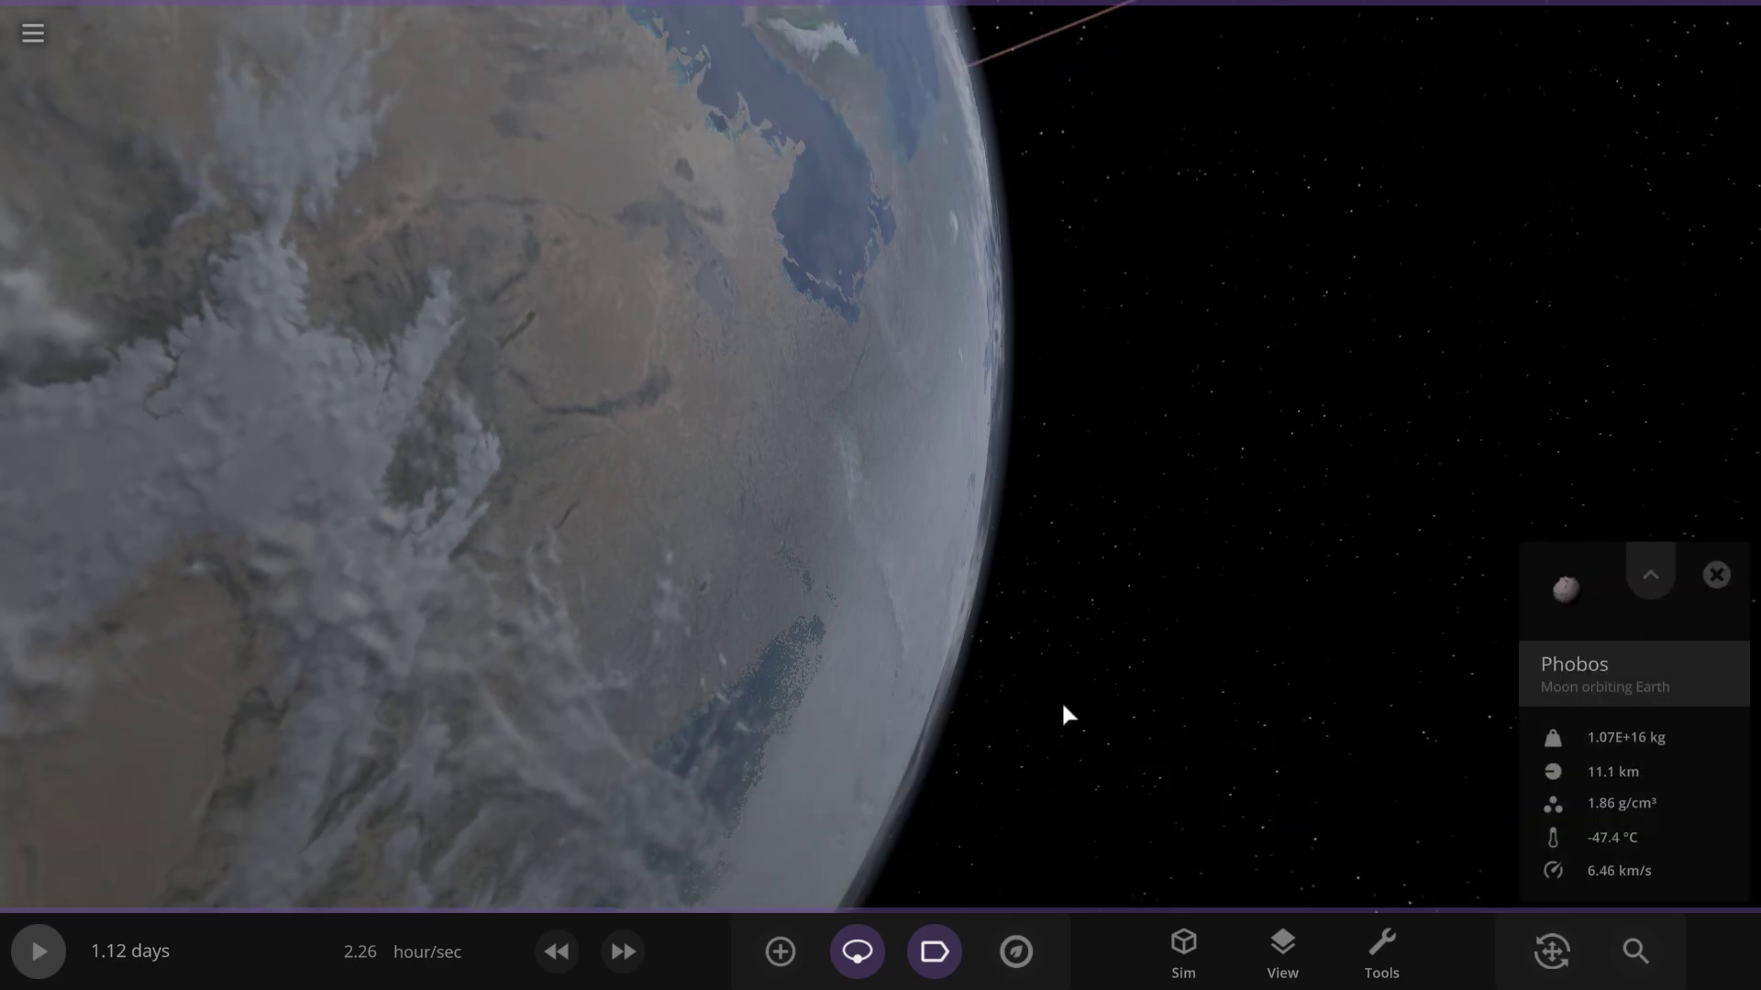
Return the camera from Phobos's surface to space
key("c")
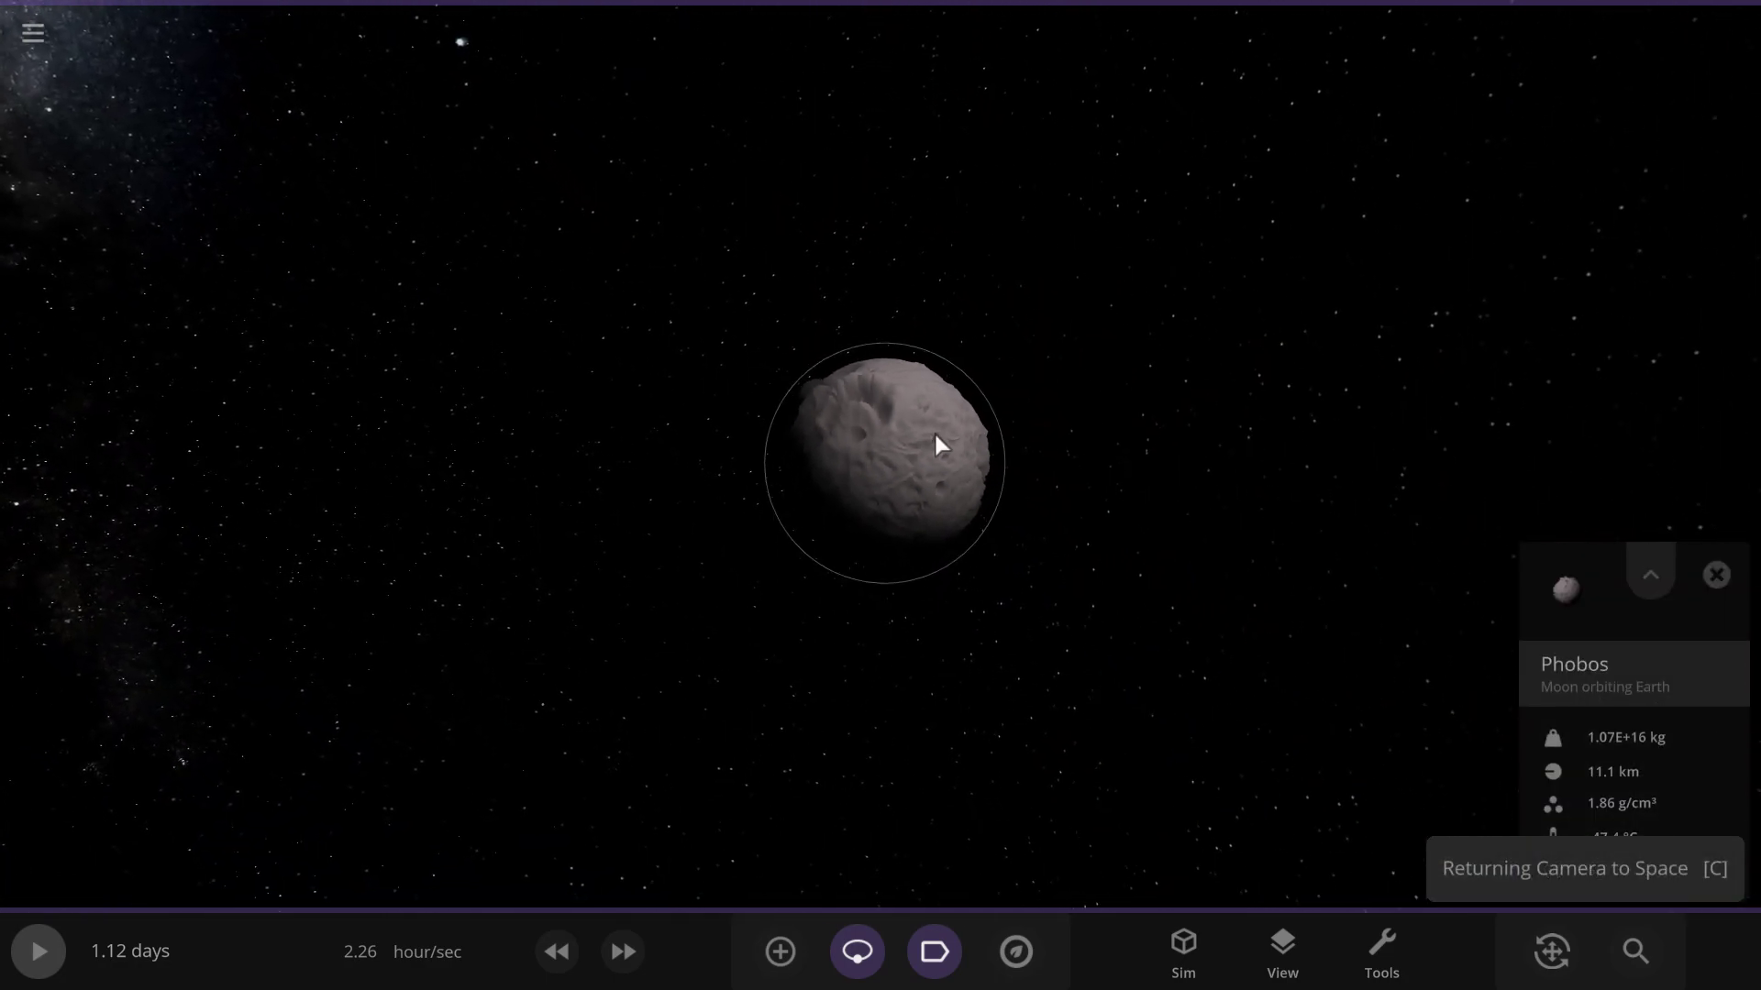
Delete the moons Phobos and Deimos from Earth's orbit
key("Delete")
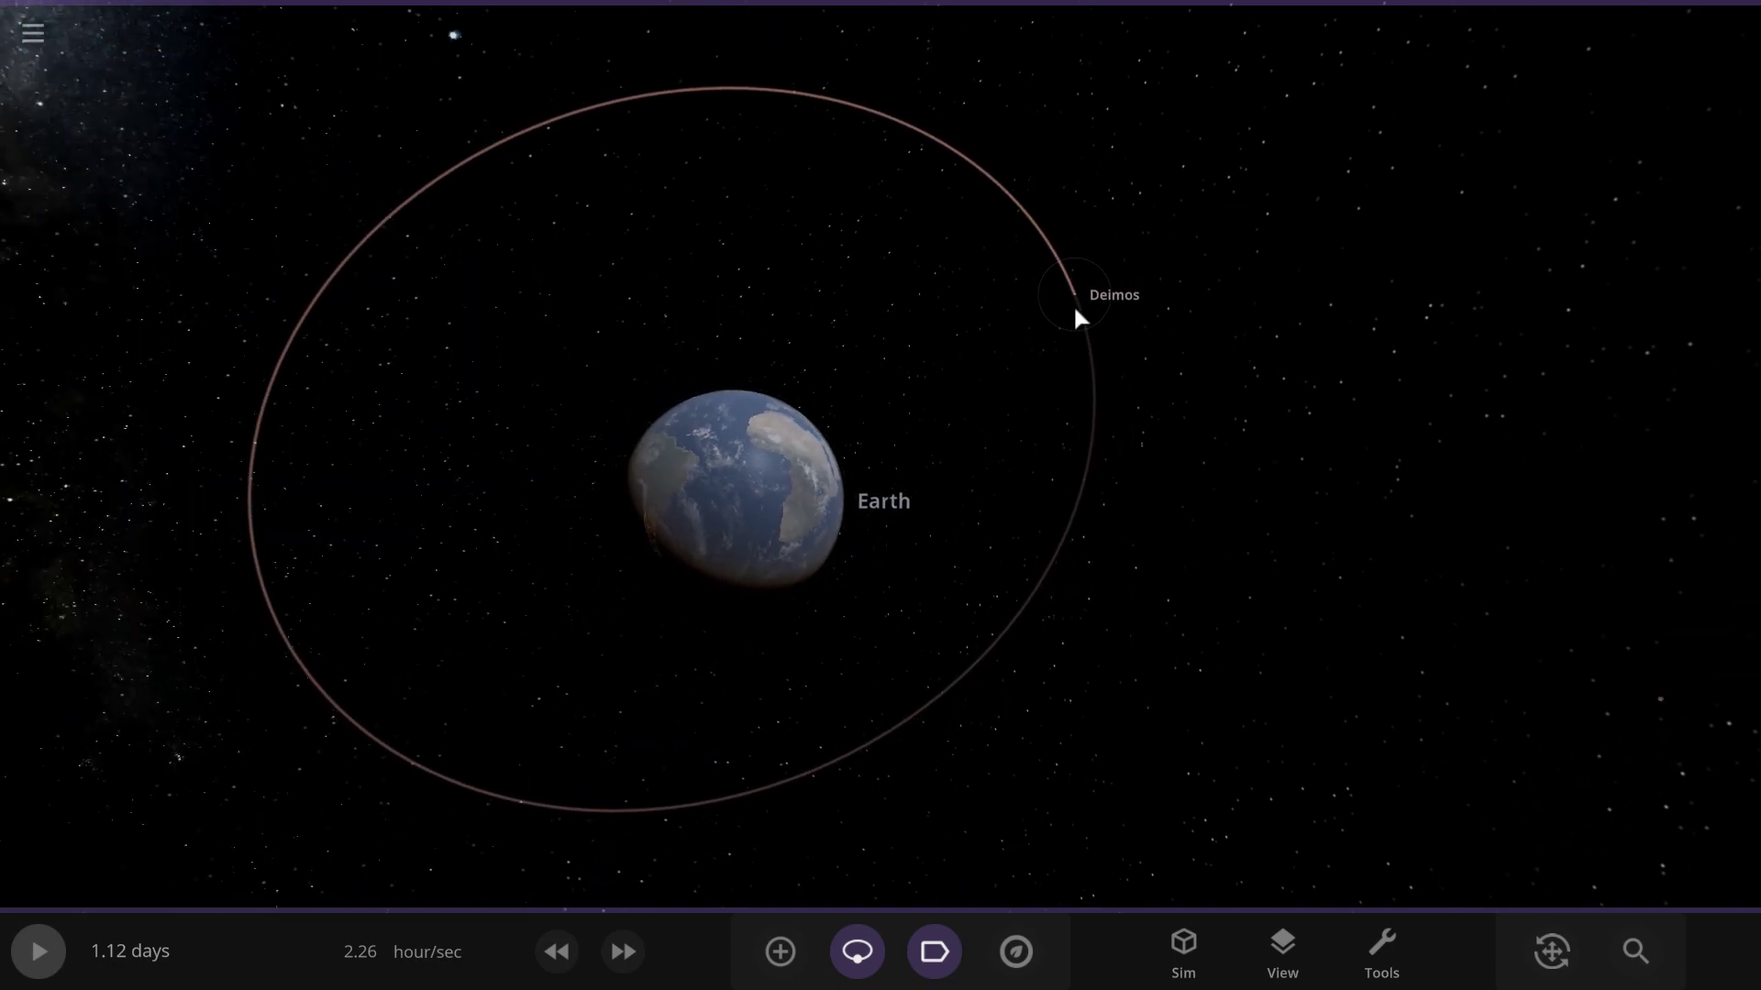
left_click(1074, 310)
key("Delete")
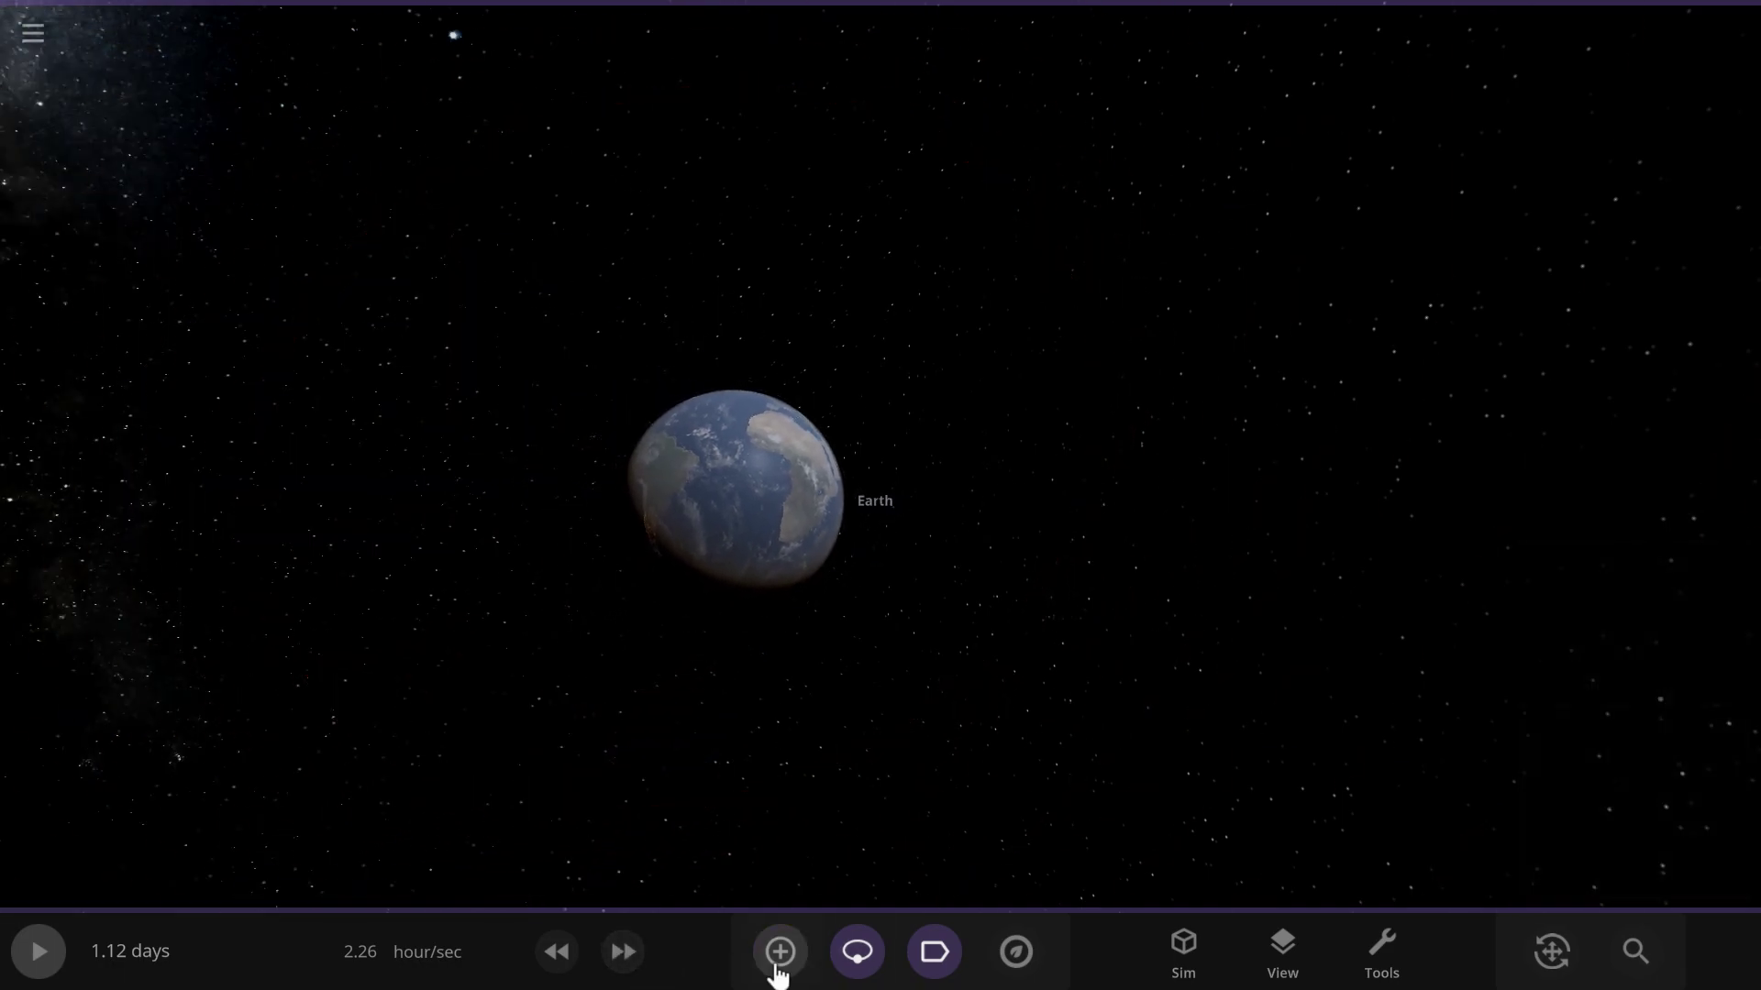
Add the saved Apocalypse Earth object near the existing Earth using the Orbit placement mode
left_click(792, 959)
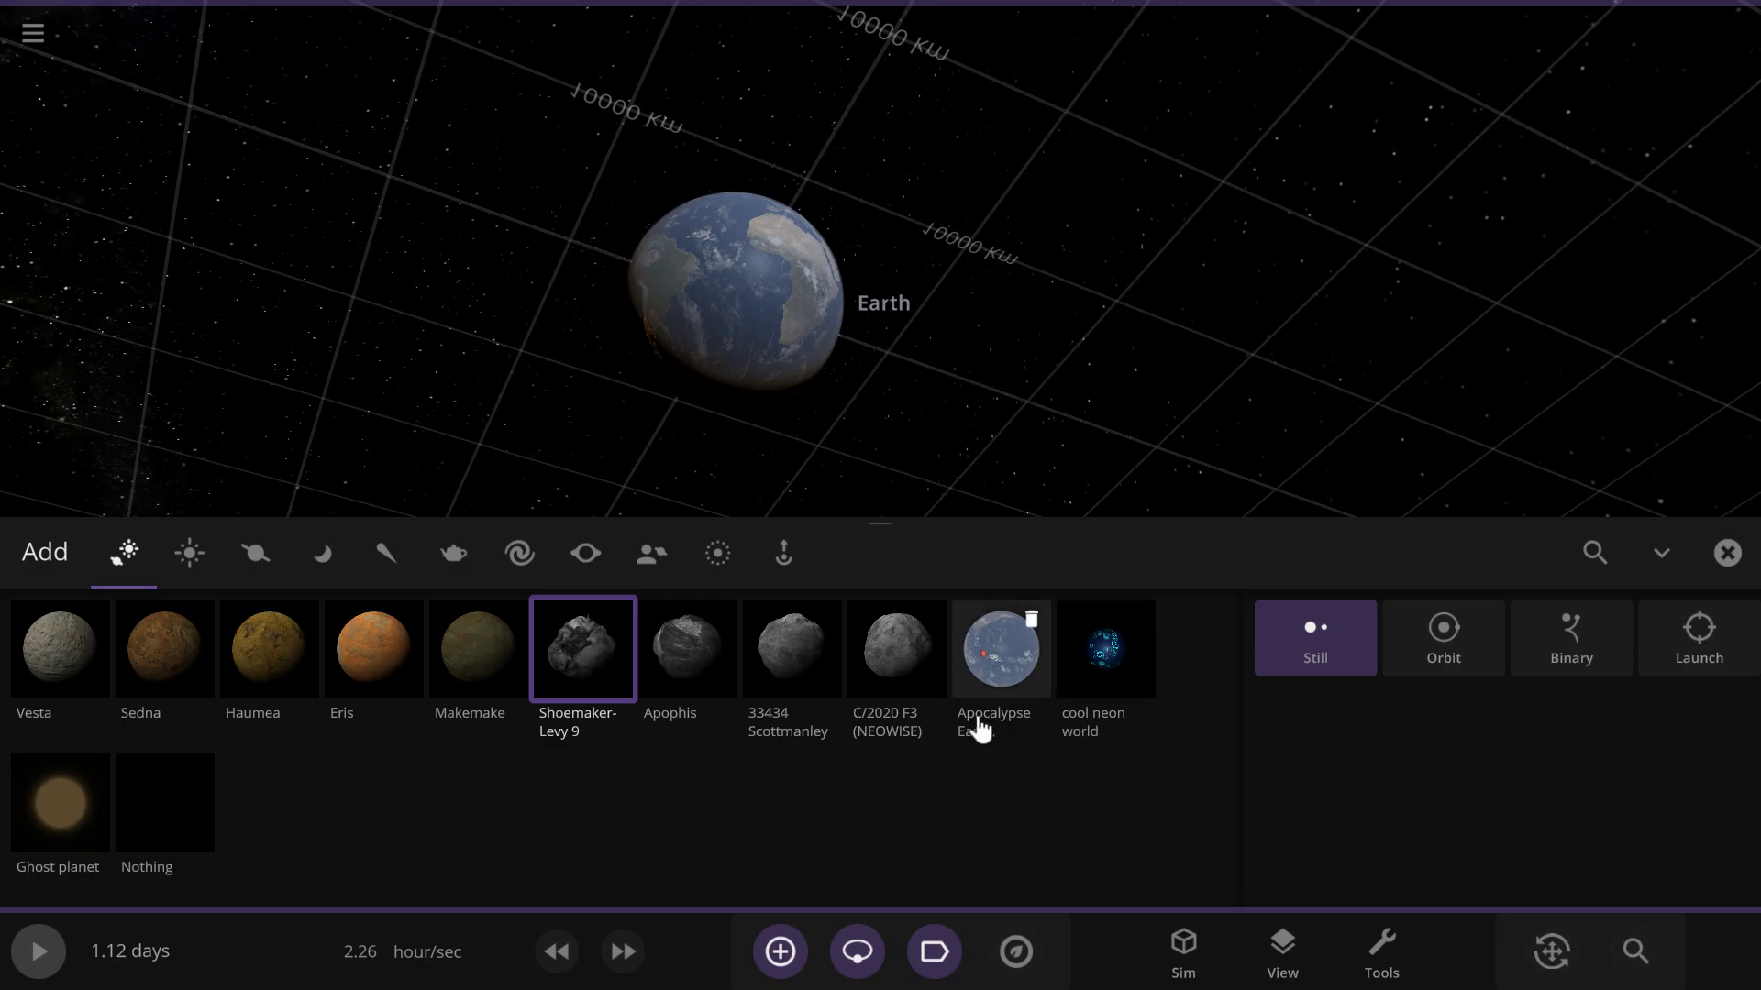
scroll(1212, 415, "down", 4)
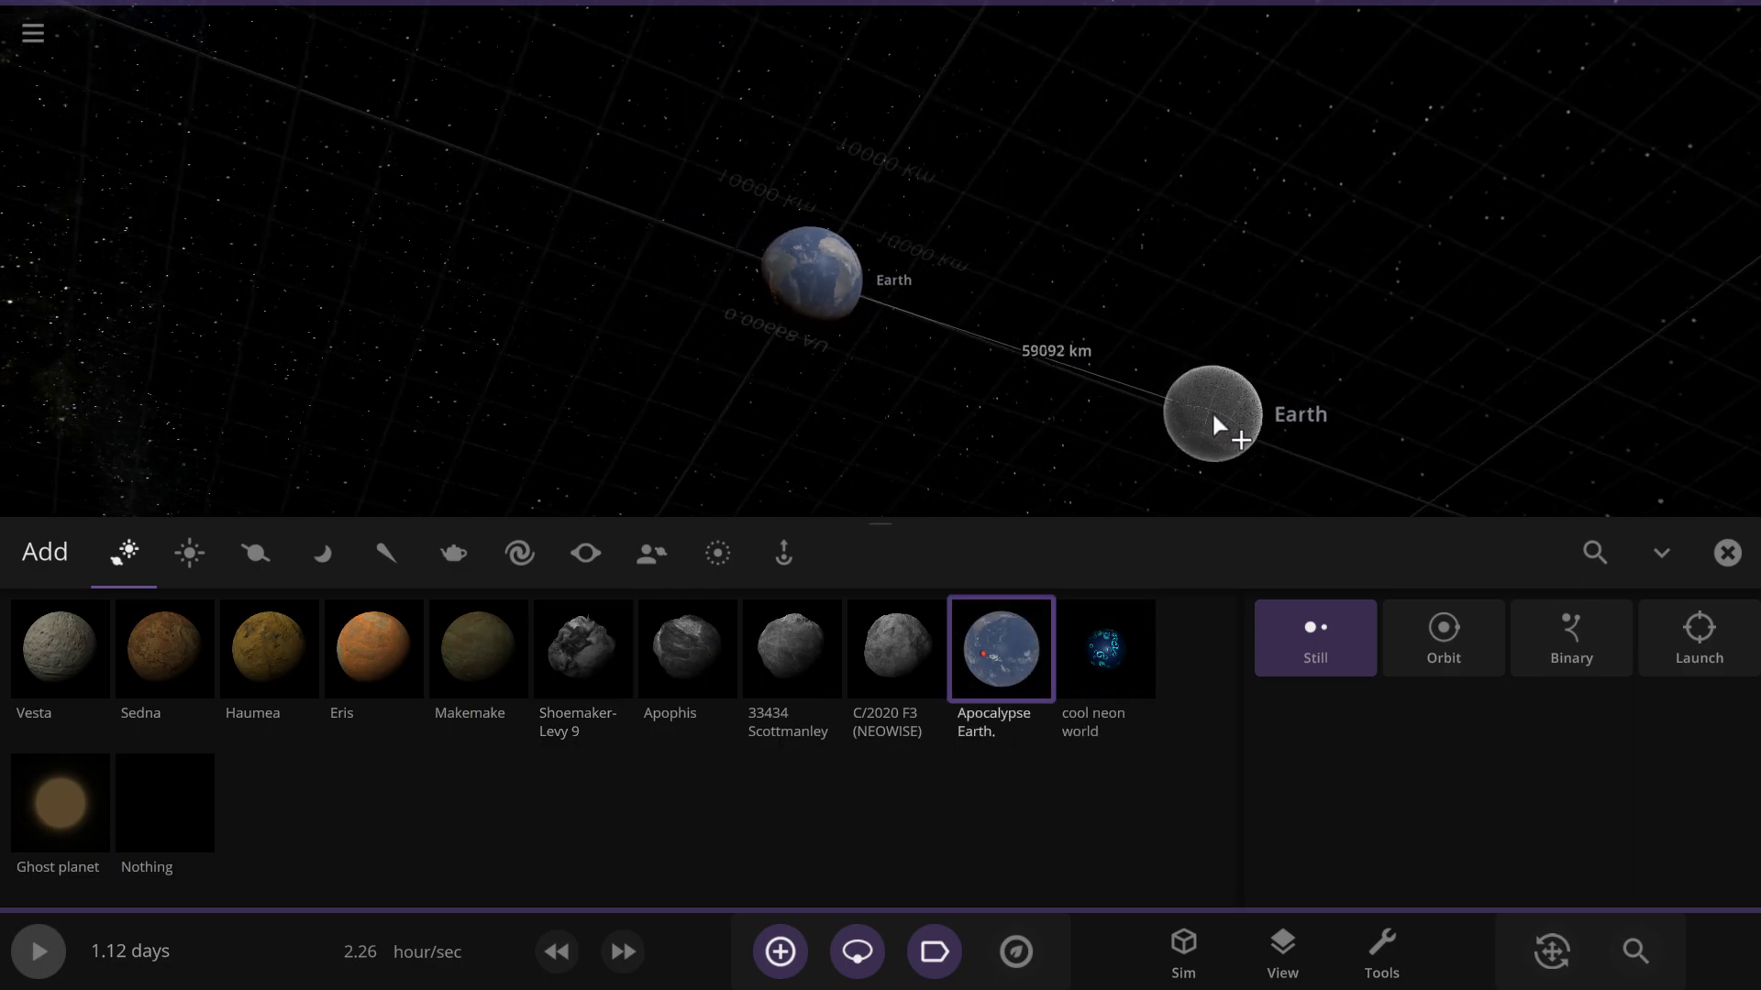
scroll(1214, 416, "up", 2)
left_click(1438, 626)
scroll(1231, 376, "down", 5)
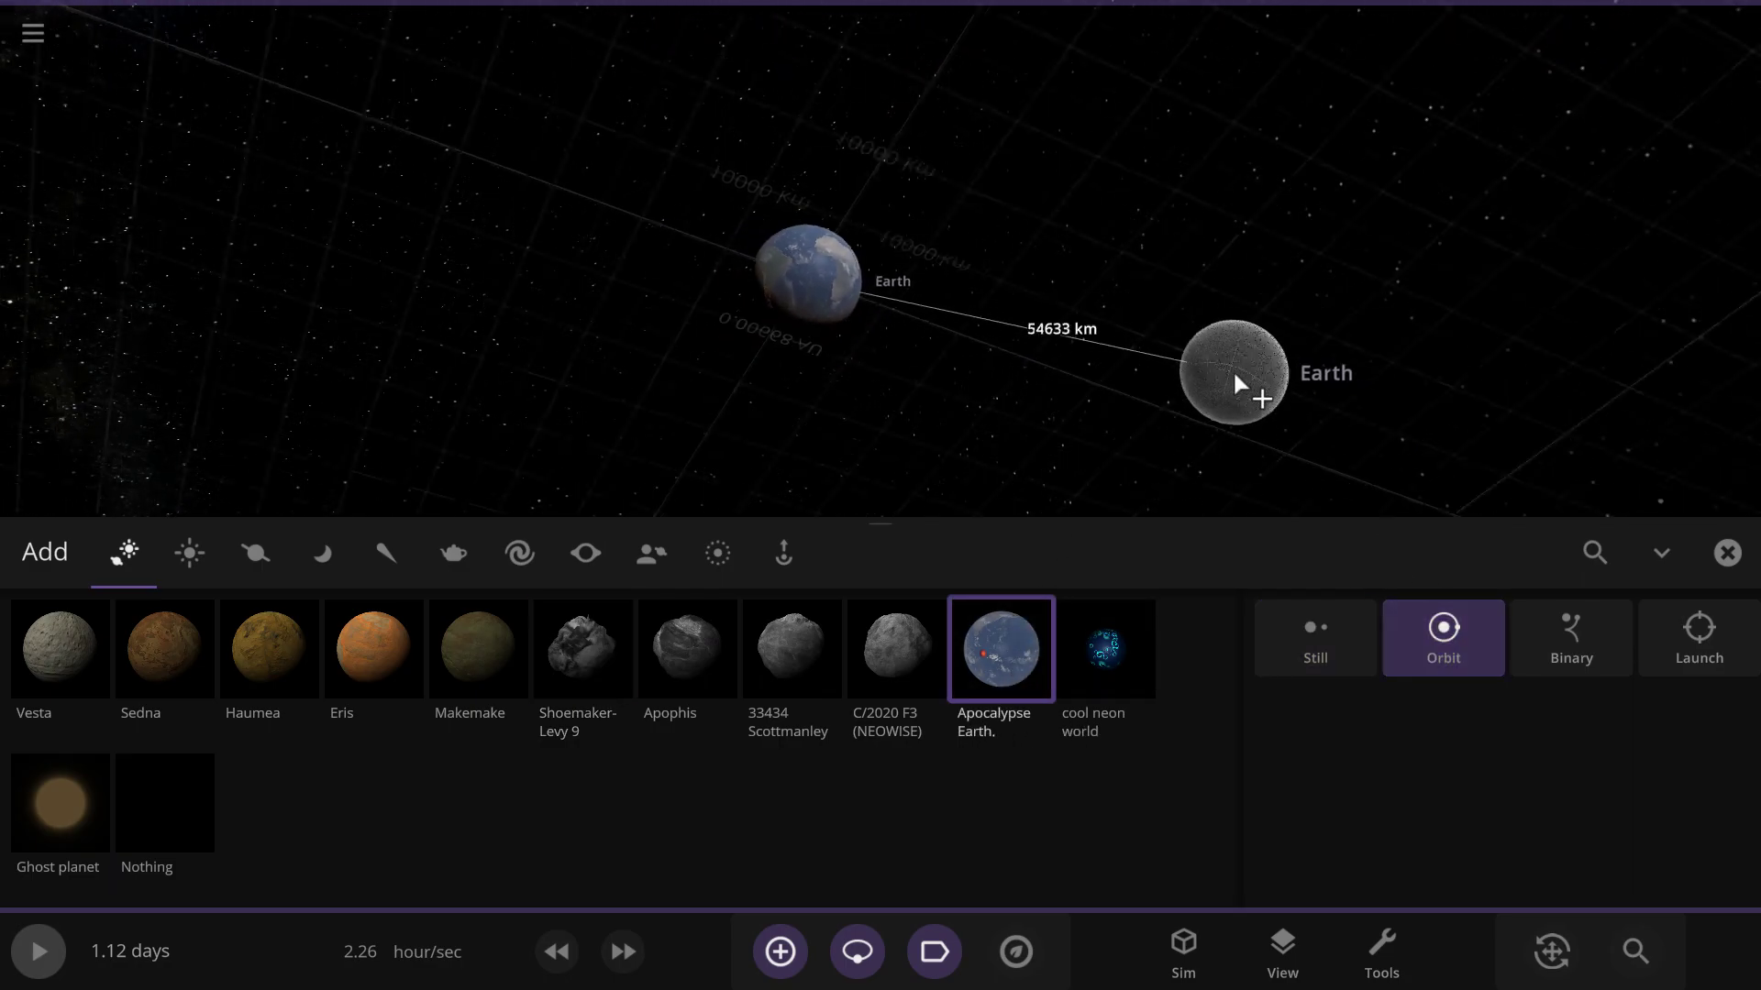
left_click(1073, 357)
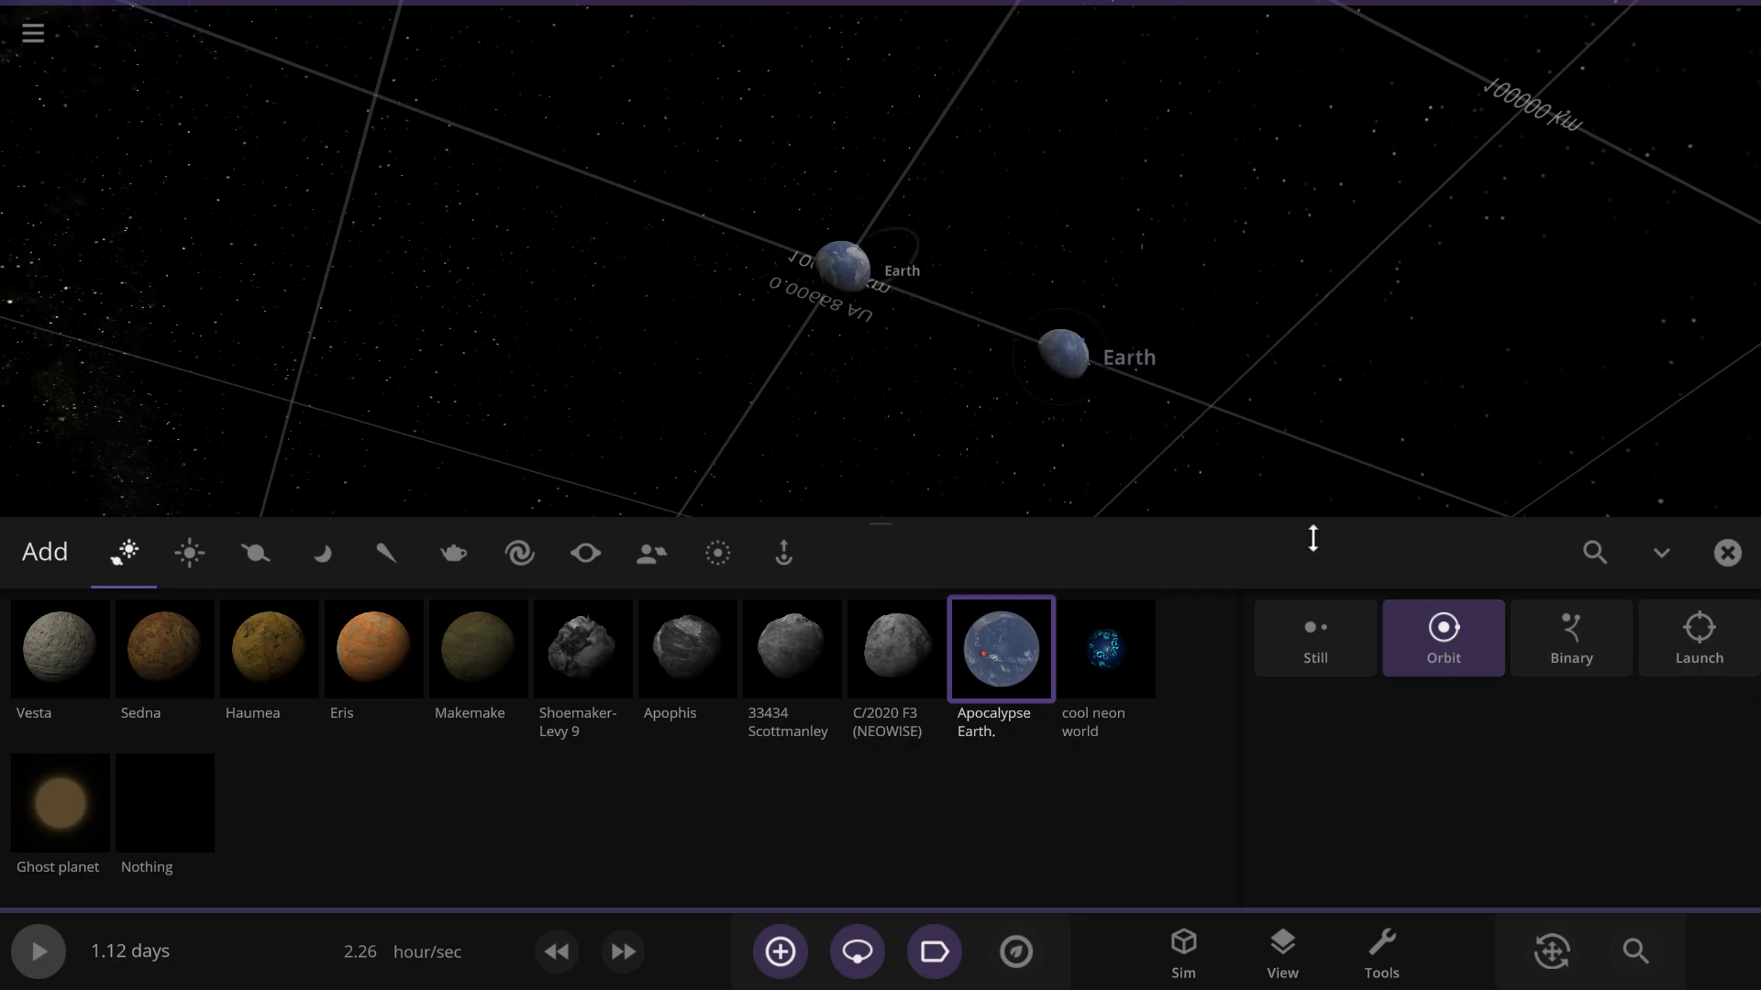
left_click(1729, 554)
Resume the simulation and slow it to about 22 sec/sec
right_click_drag(1094, 319, 891, 844)
key("space")
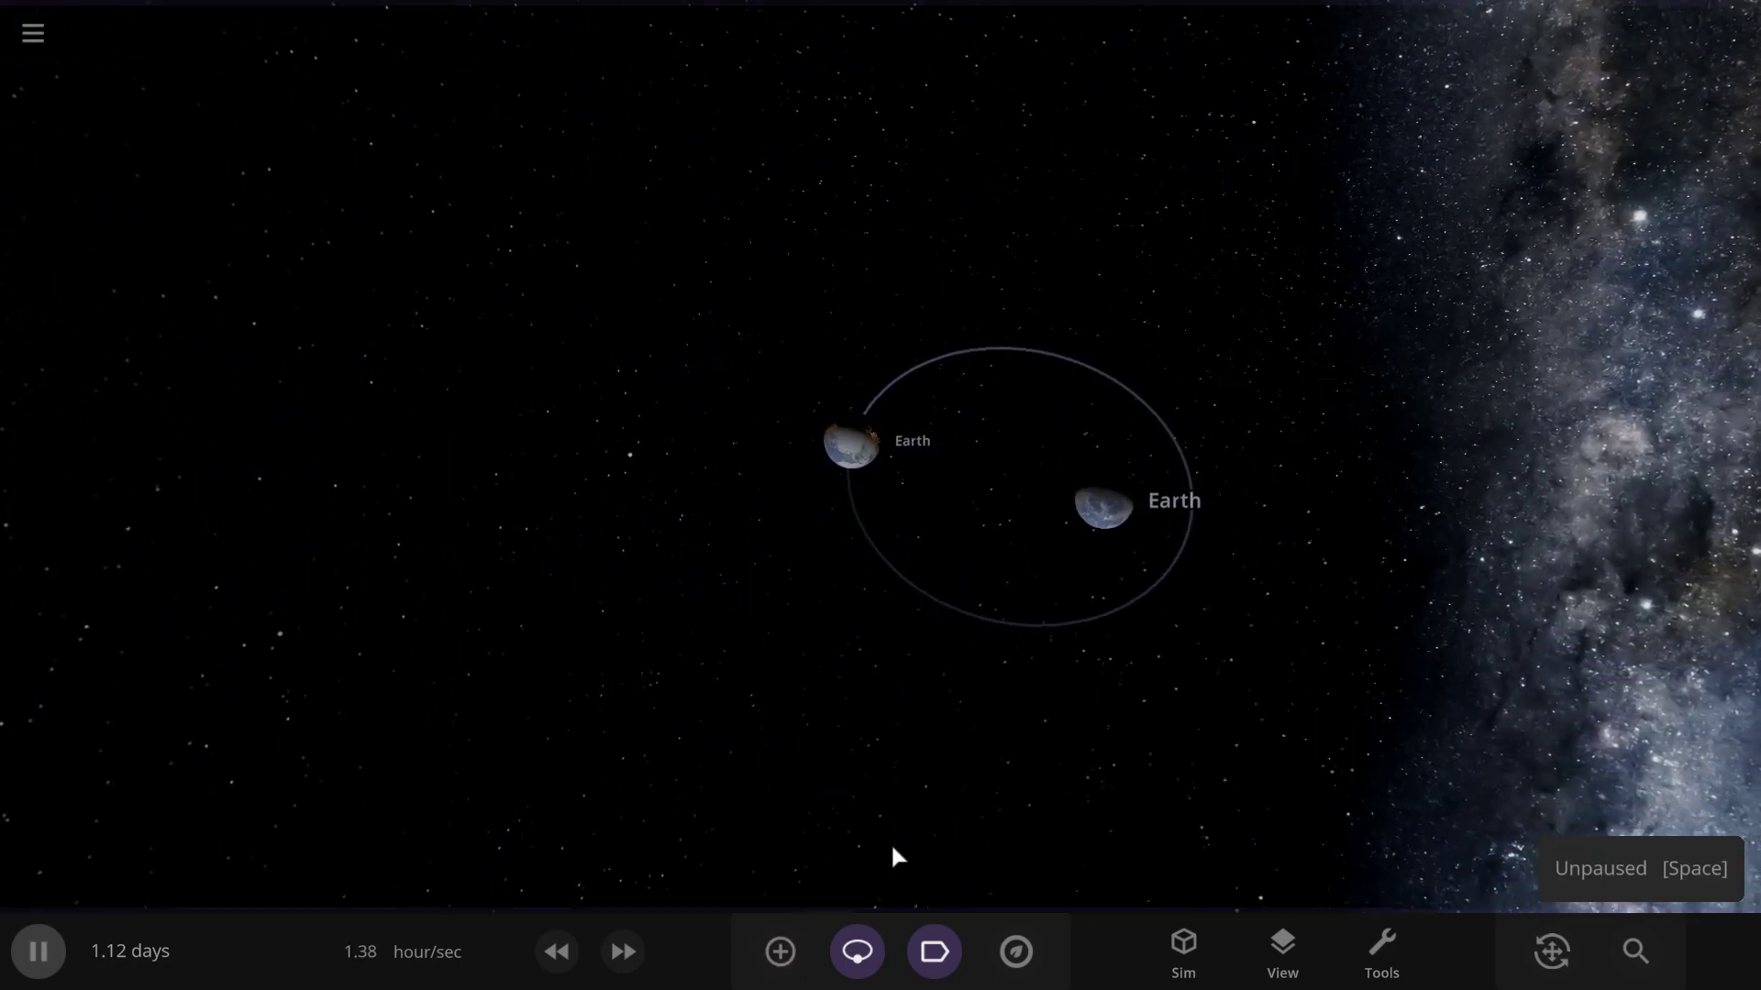
key("comma")
left_click(624, 953)
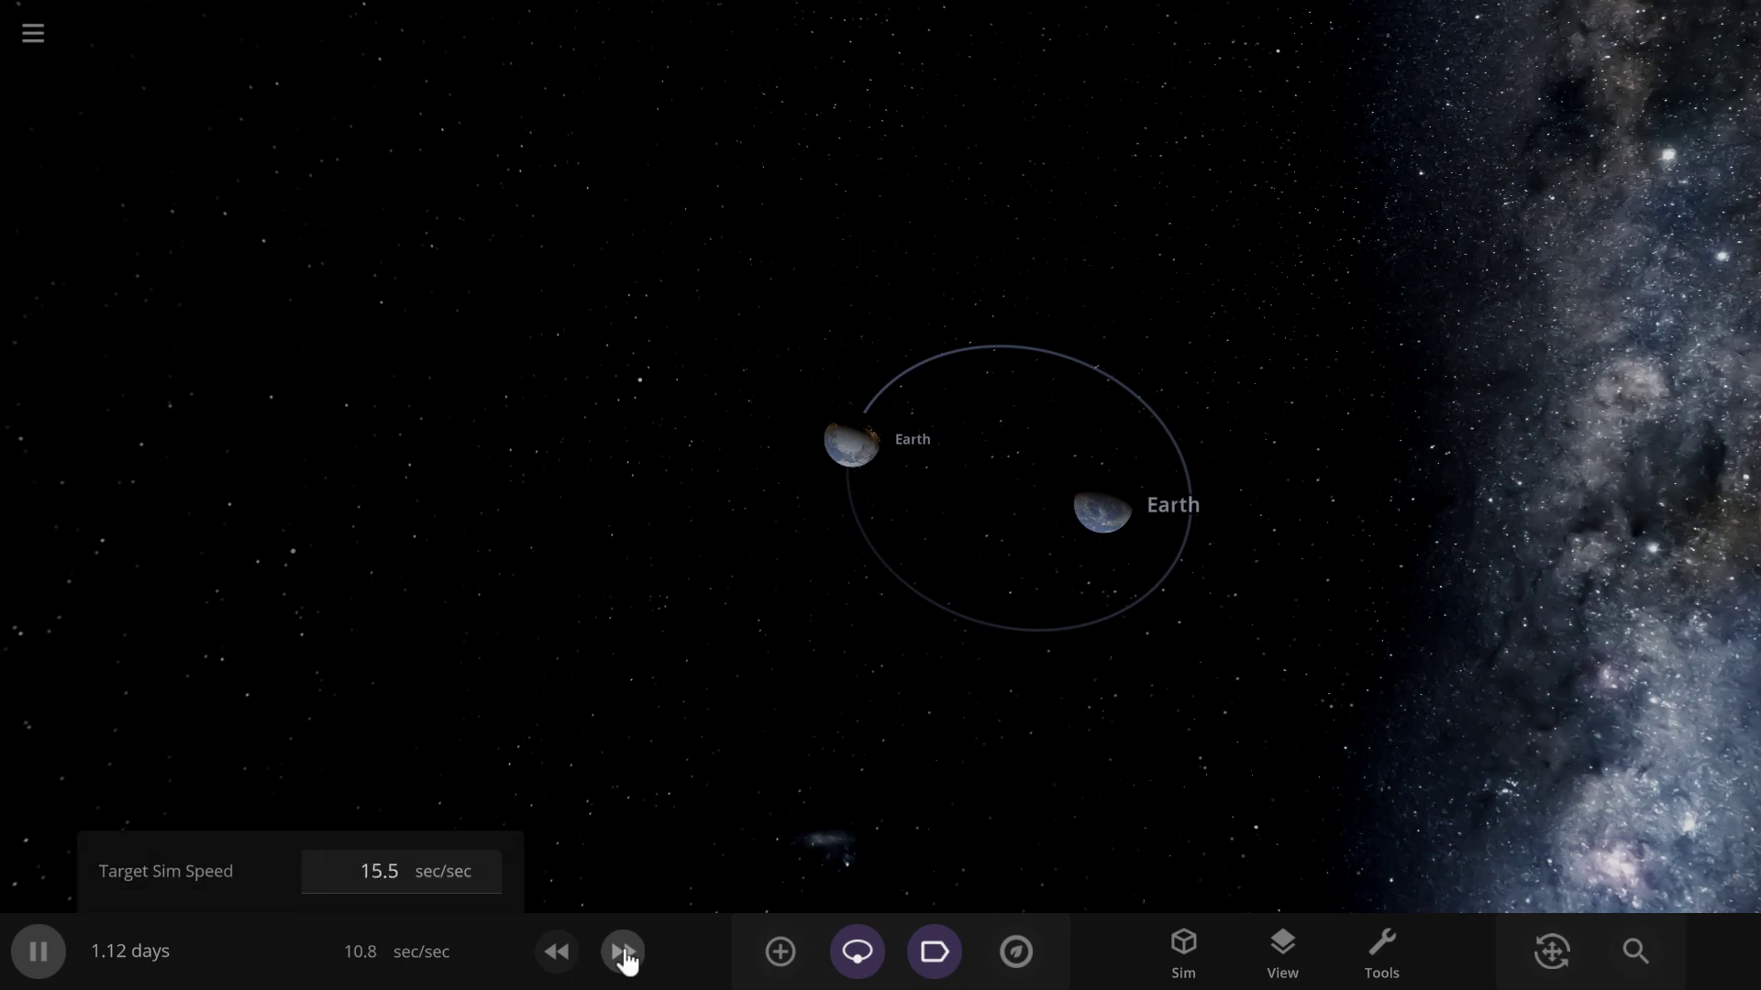
Move the Earth that orbits as a moon farther from the other Earth
left_click(852, 474)
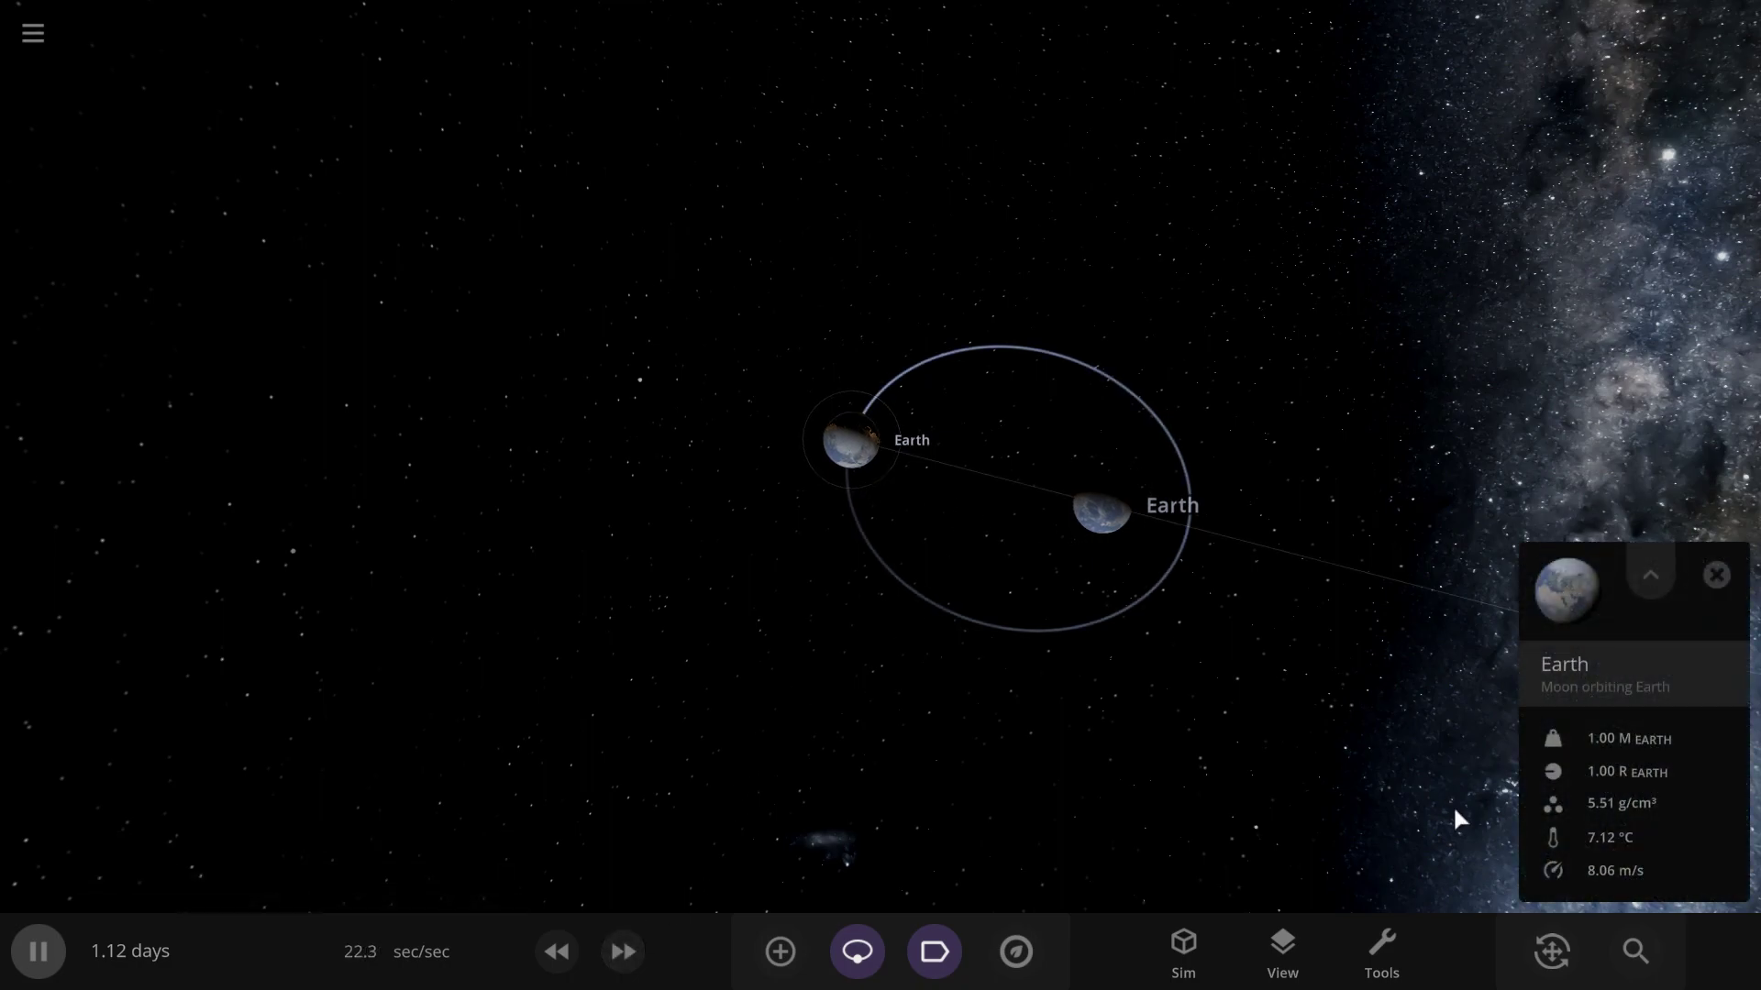
left_click(1625, 959)
left_click(1548, 949)
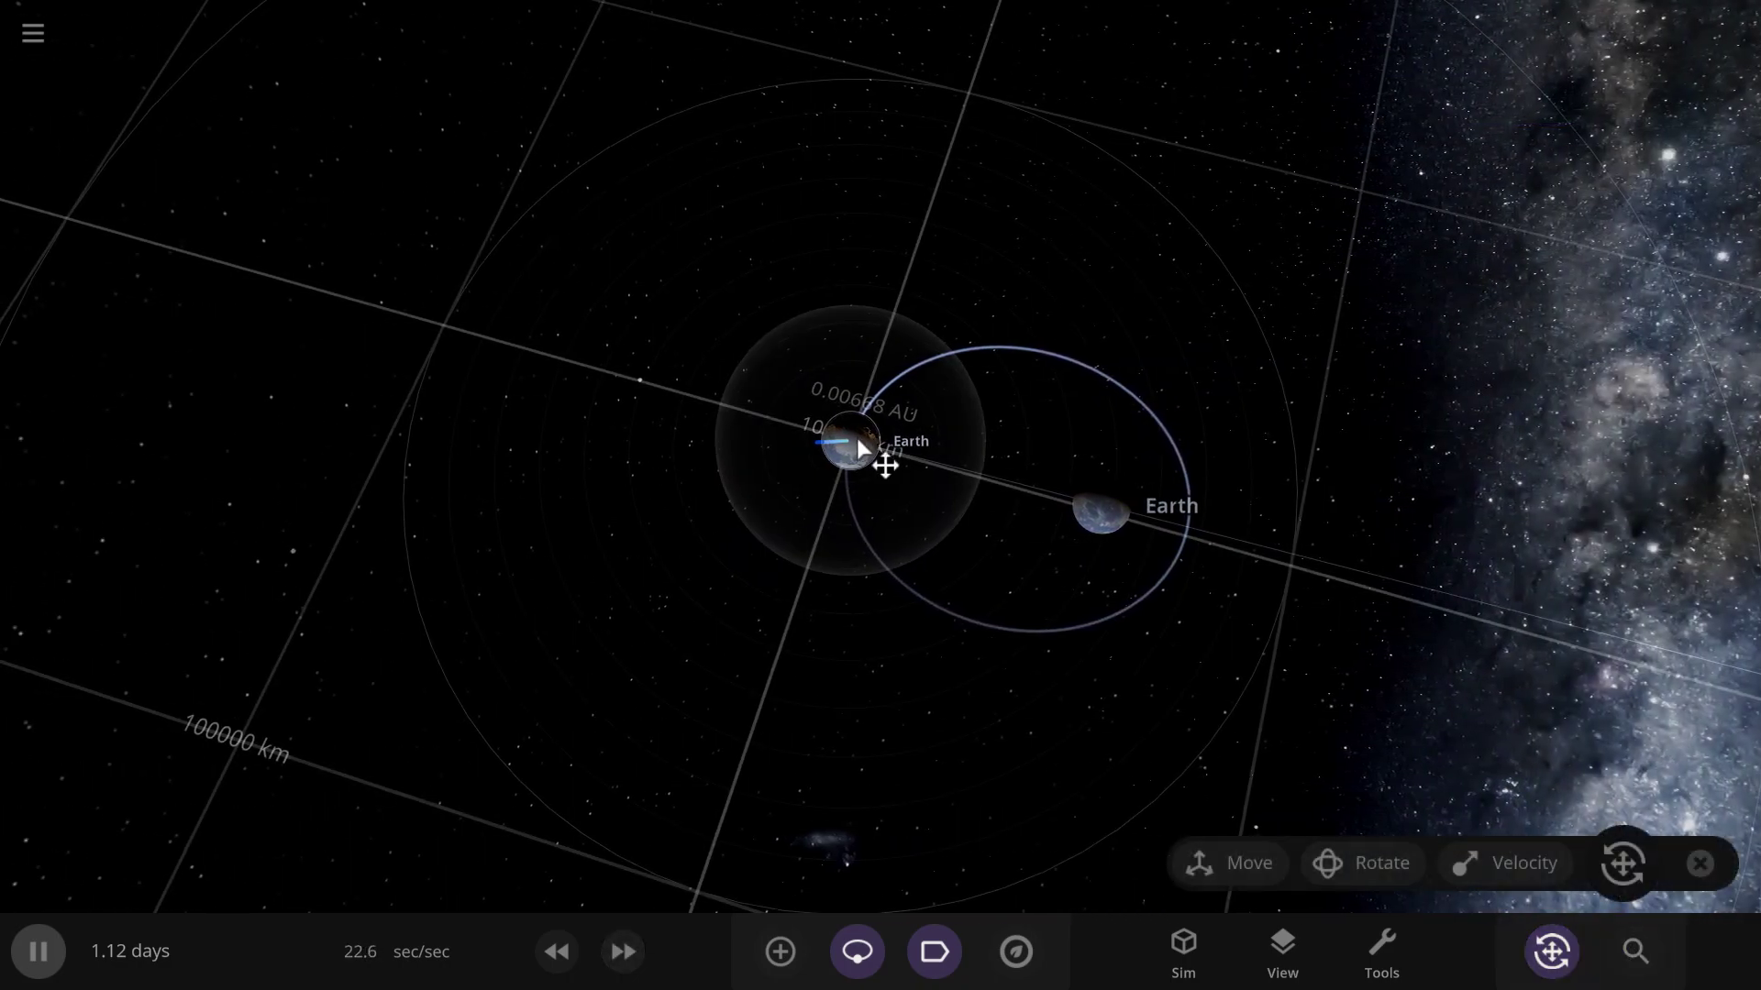
mouse_move(785, 428)
left_mouse_down()
mouse_move(378, 342)
mouse_move(590, 374)
mouse_move(804, 448)
left_mouse_up()
left_click(1699, 863)
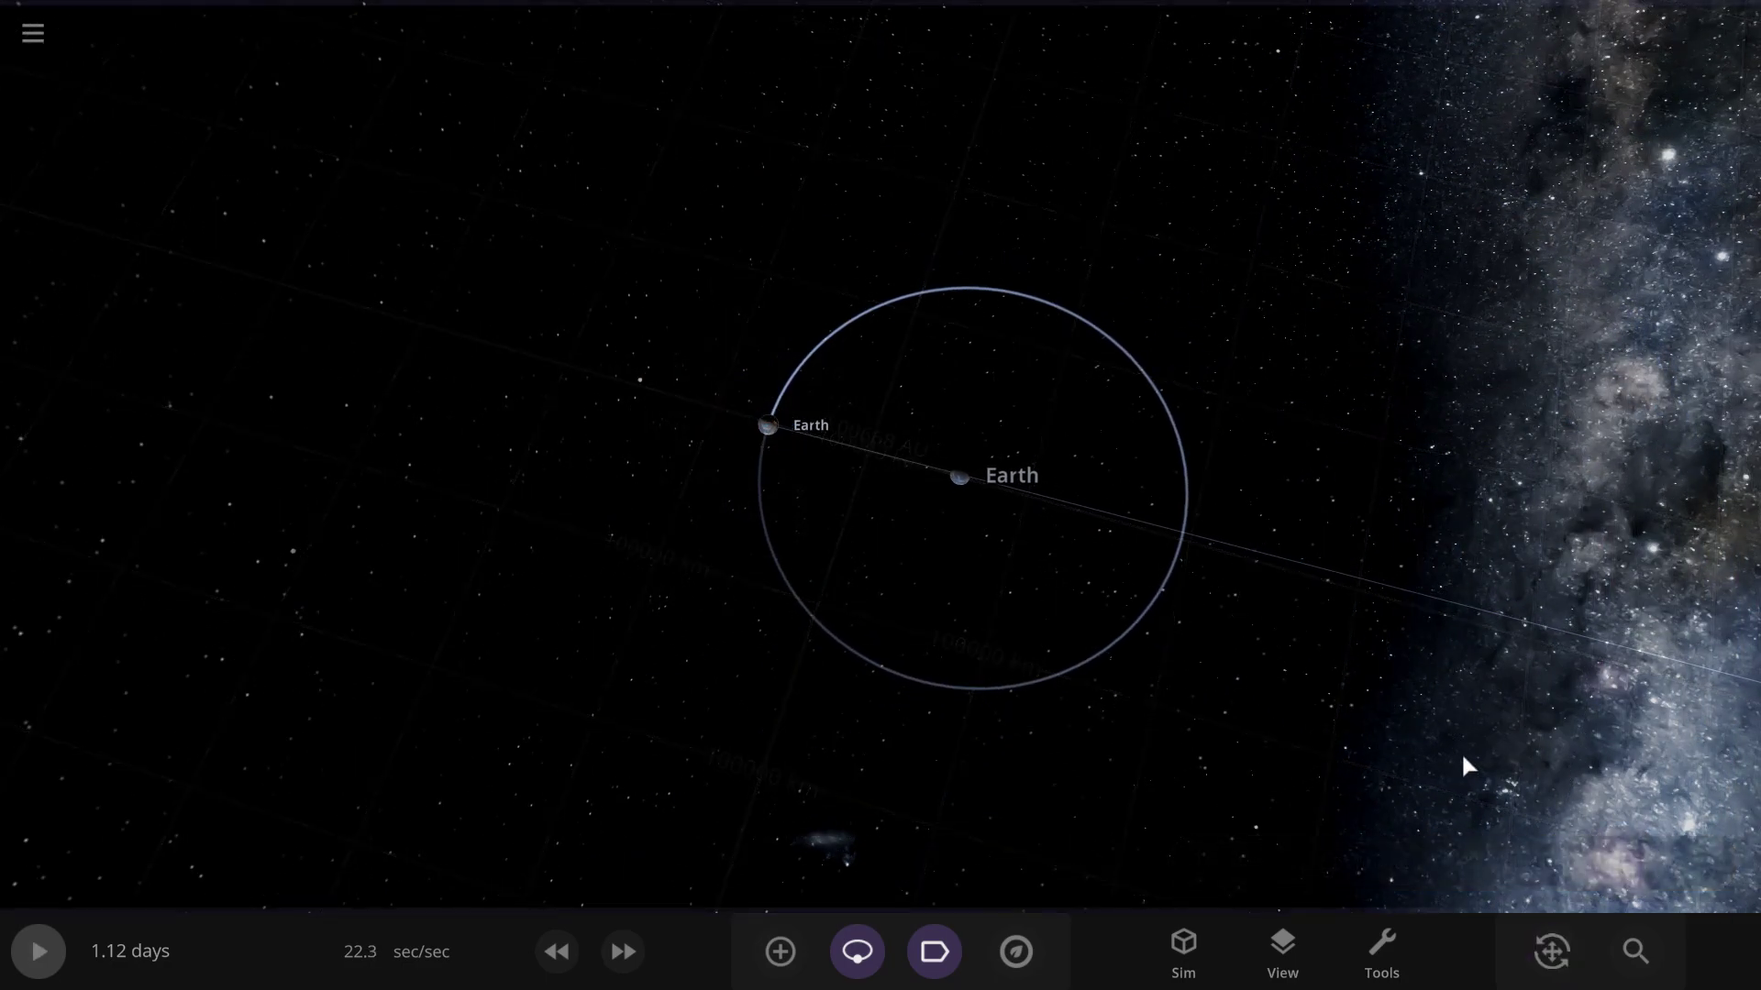
Speed the simulation up to about 2.5 min/sec and apply Auto Orbit to the Earth that orbits as a moon
left_click(624, 953)
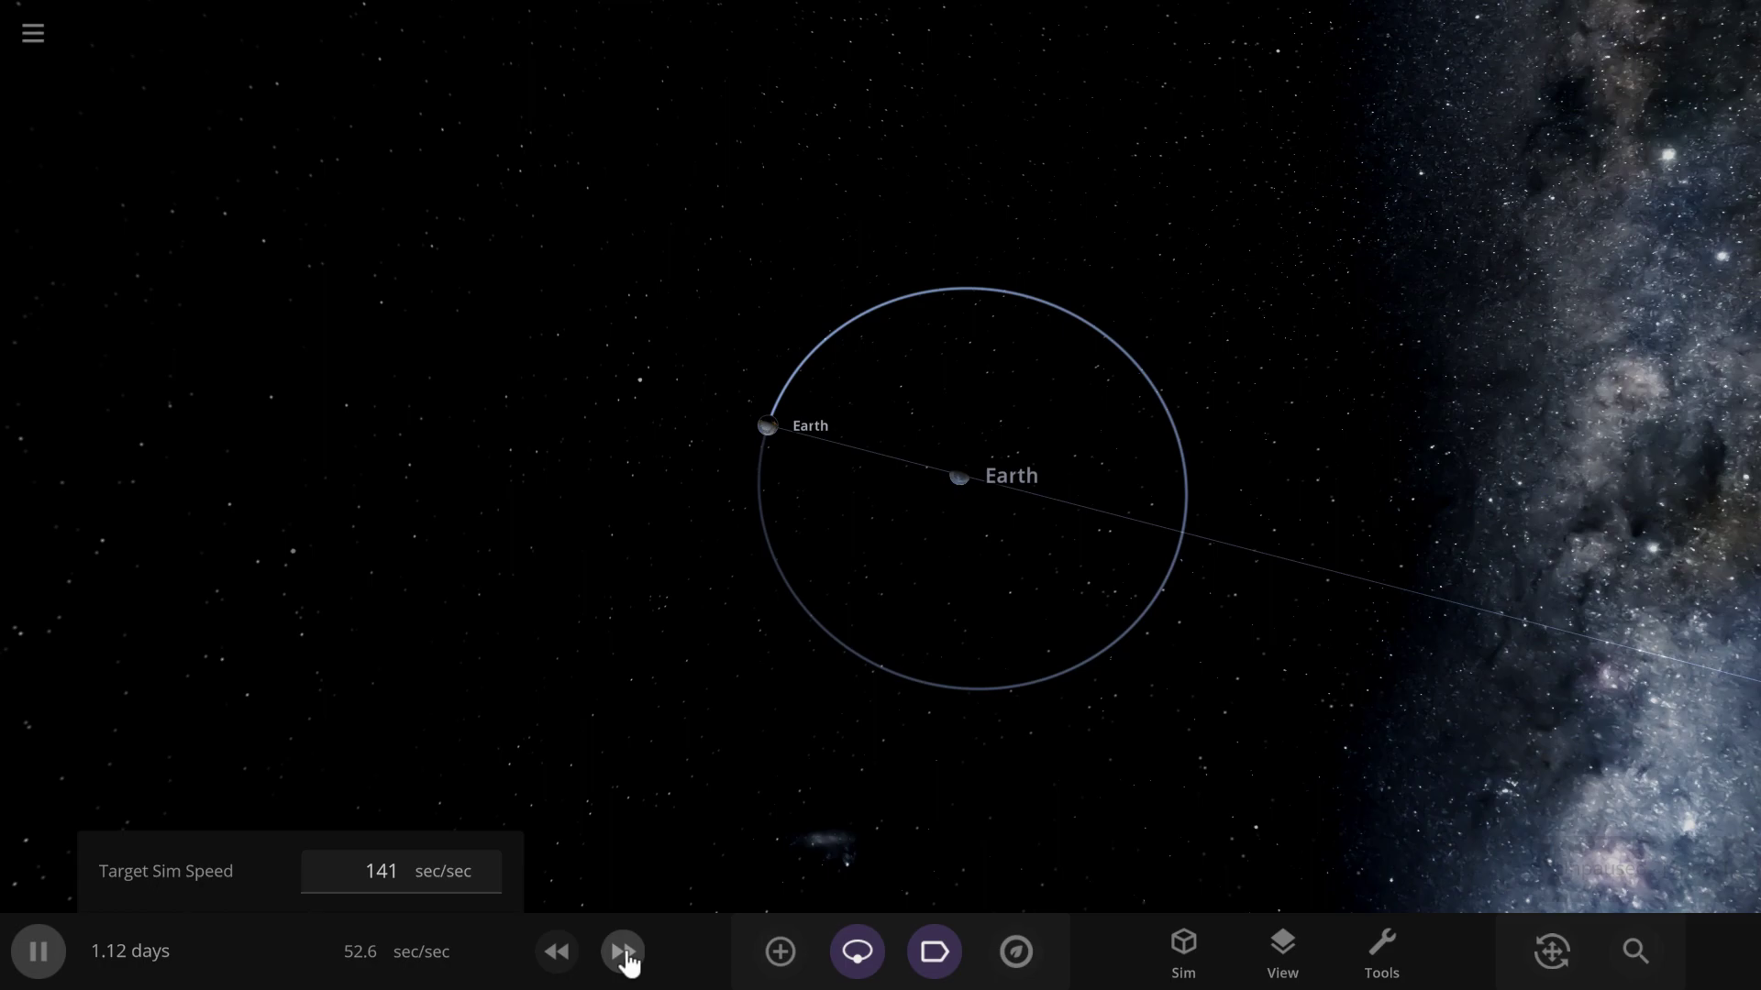
left_click(768, 427)
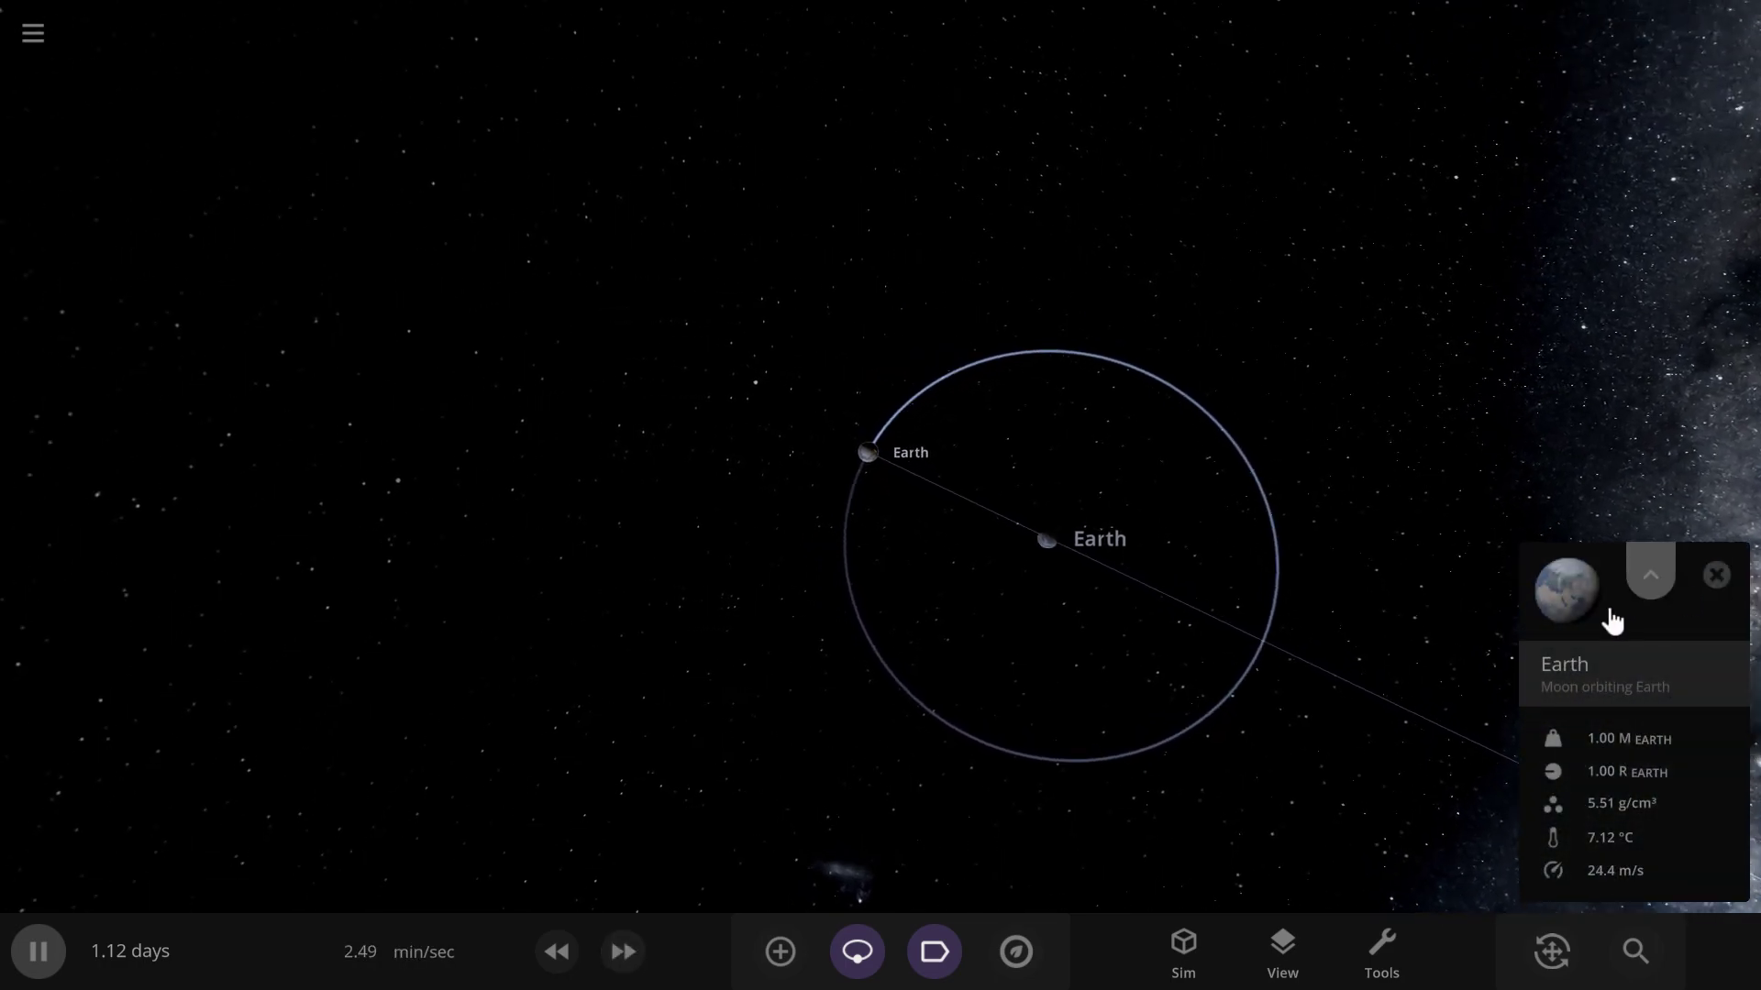
left_click(1702, 628)
left_click(1711, 513)
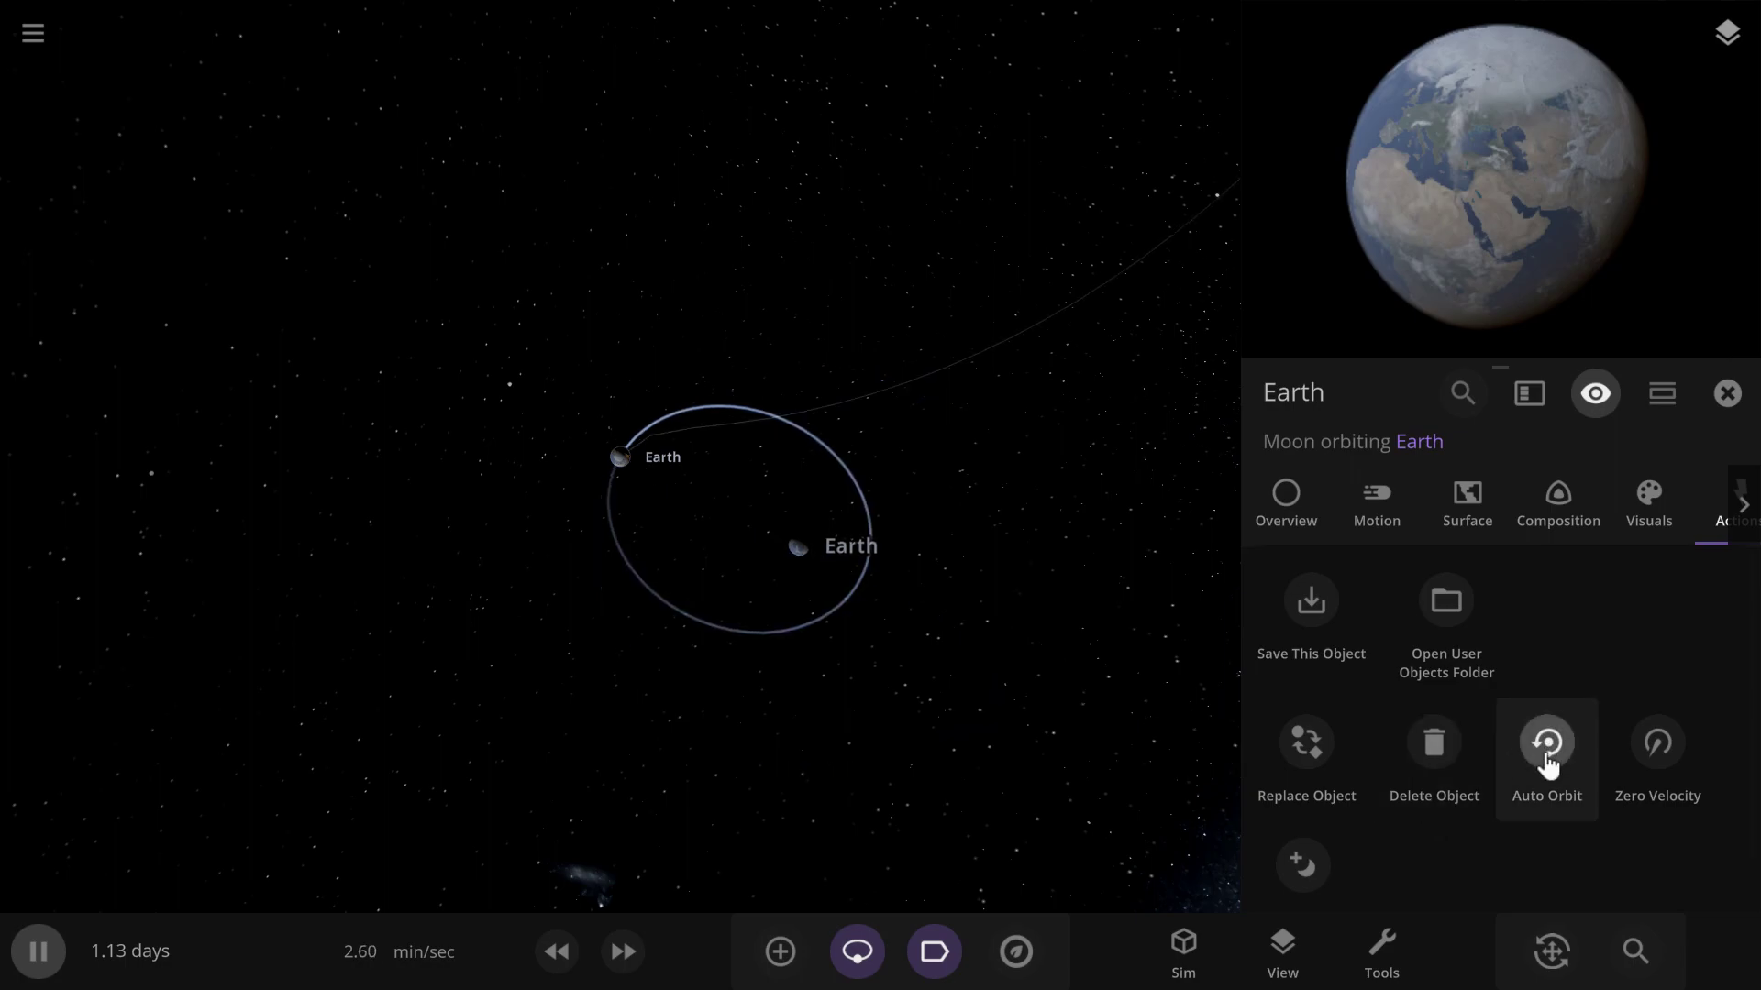
Fast-forward the simulation to check the two Earths' orbit, and slow it back to about 6.75 min/sec
left_click(613, 953)
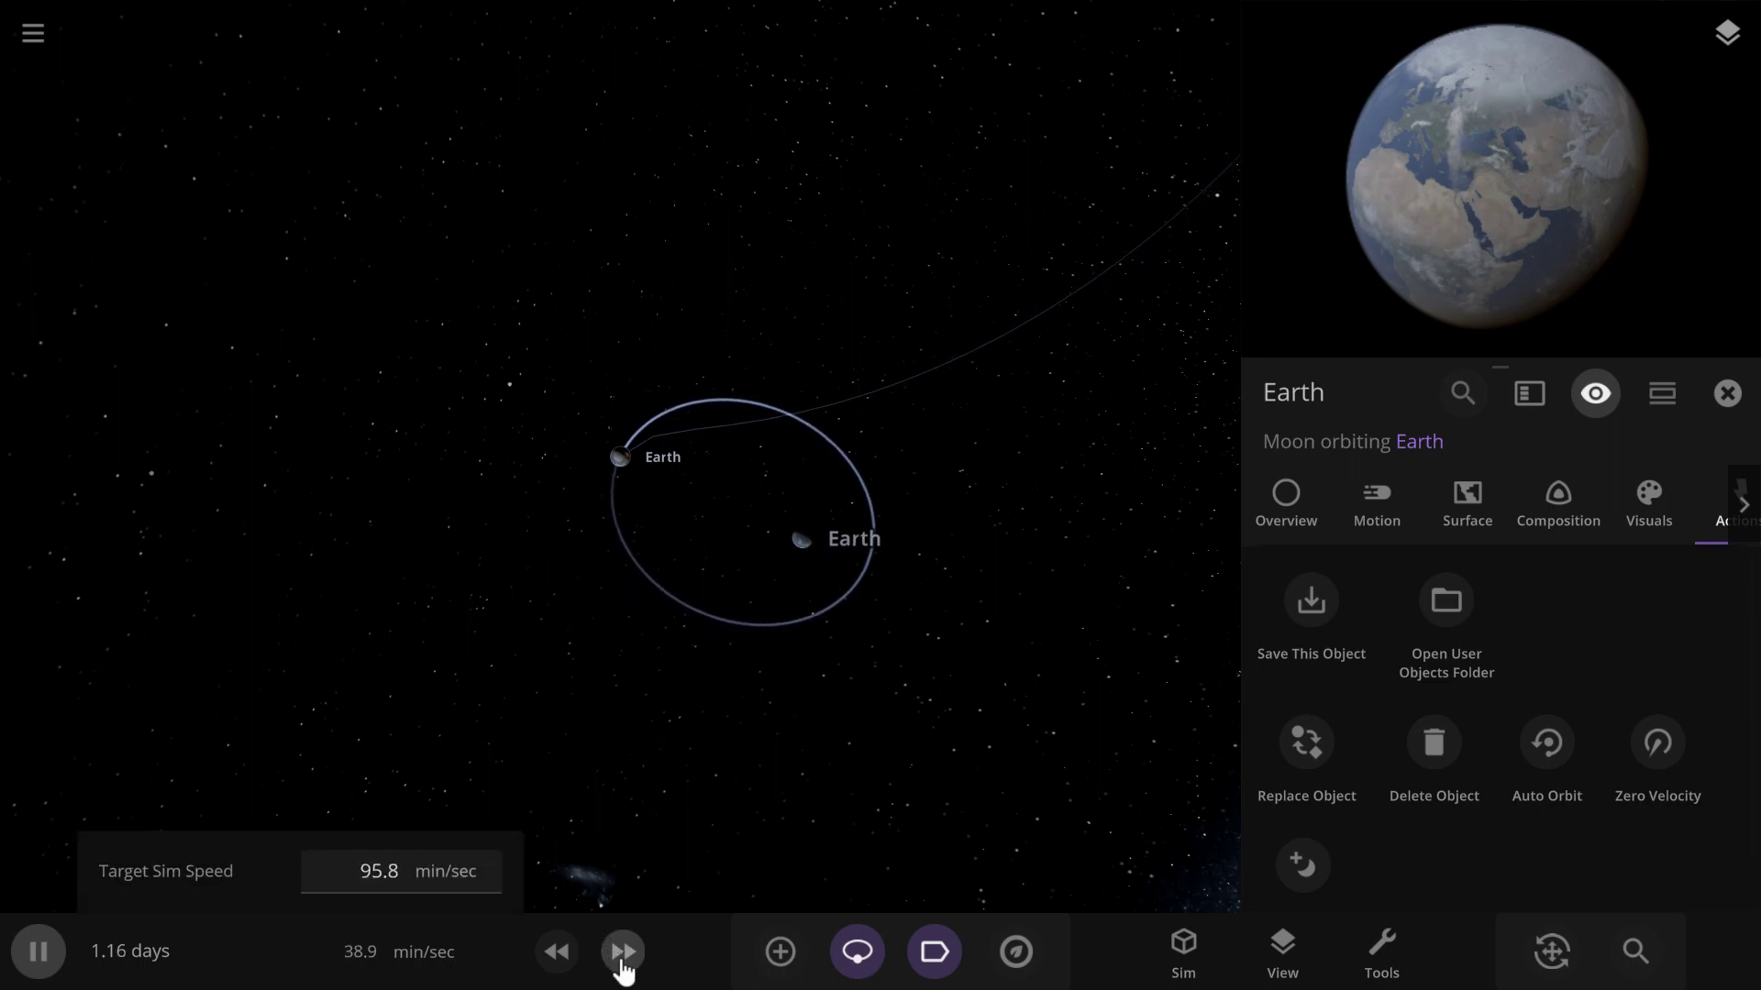
left_click(557, 952)
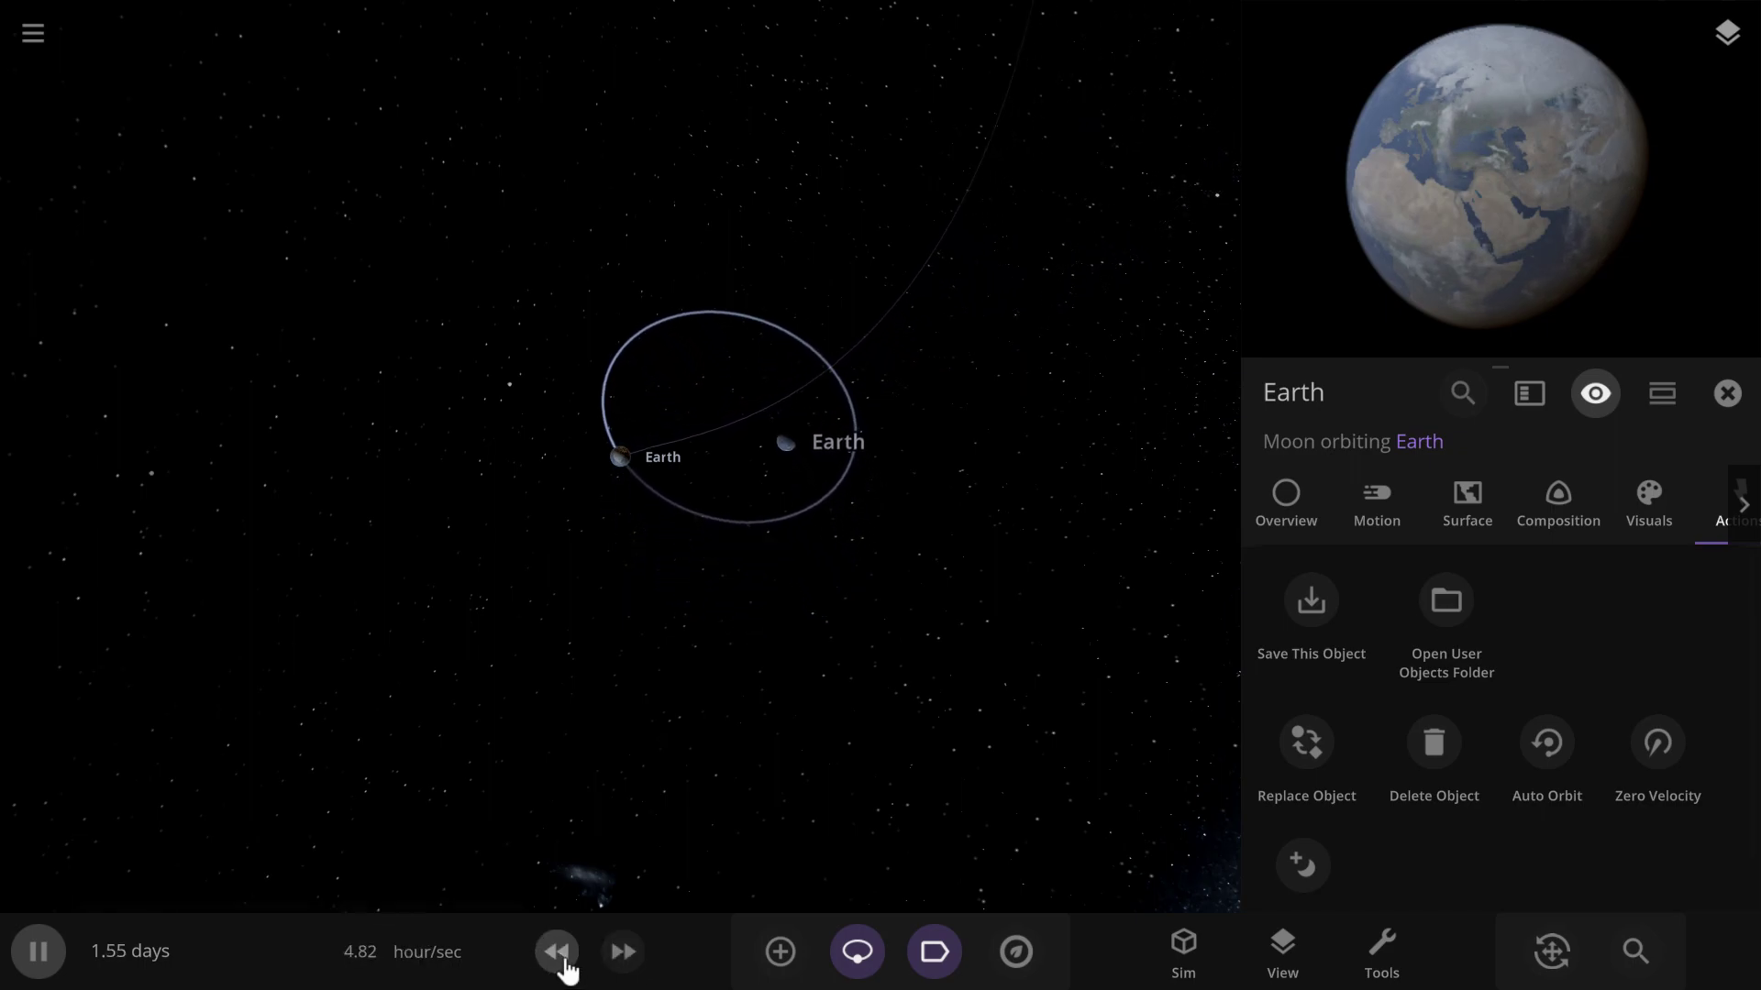
left_click(557, 952)
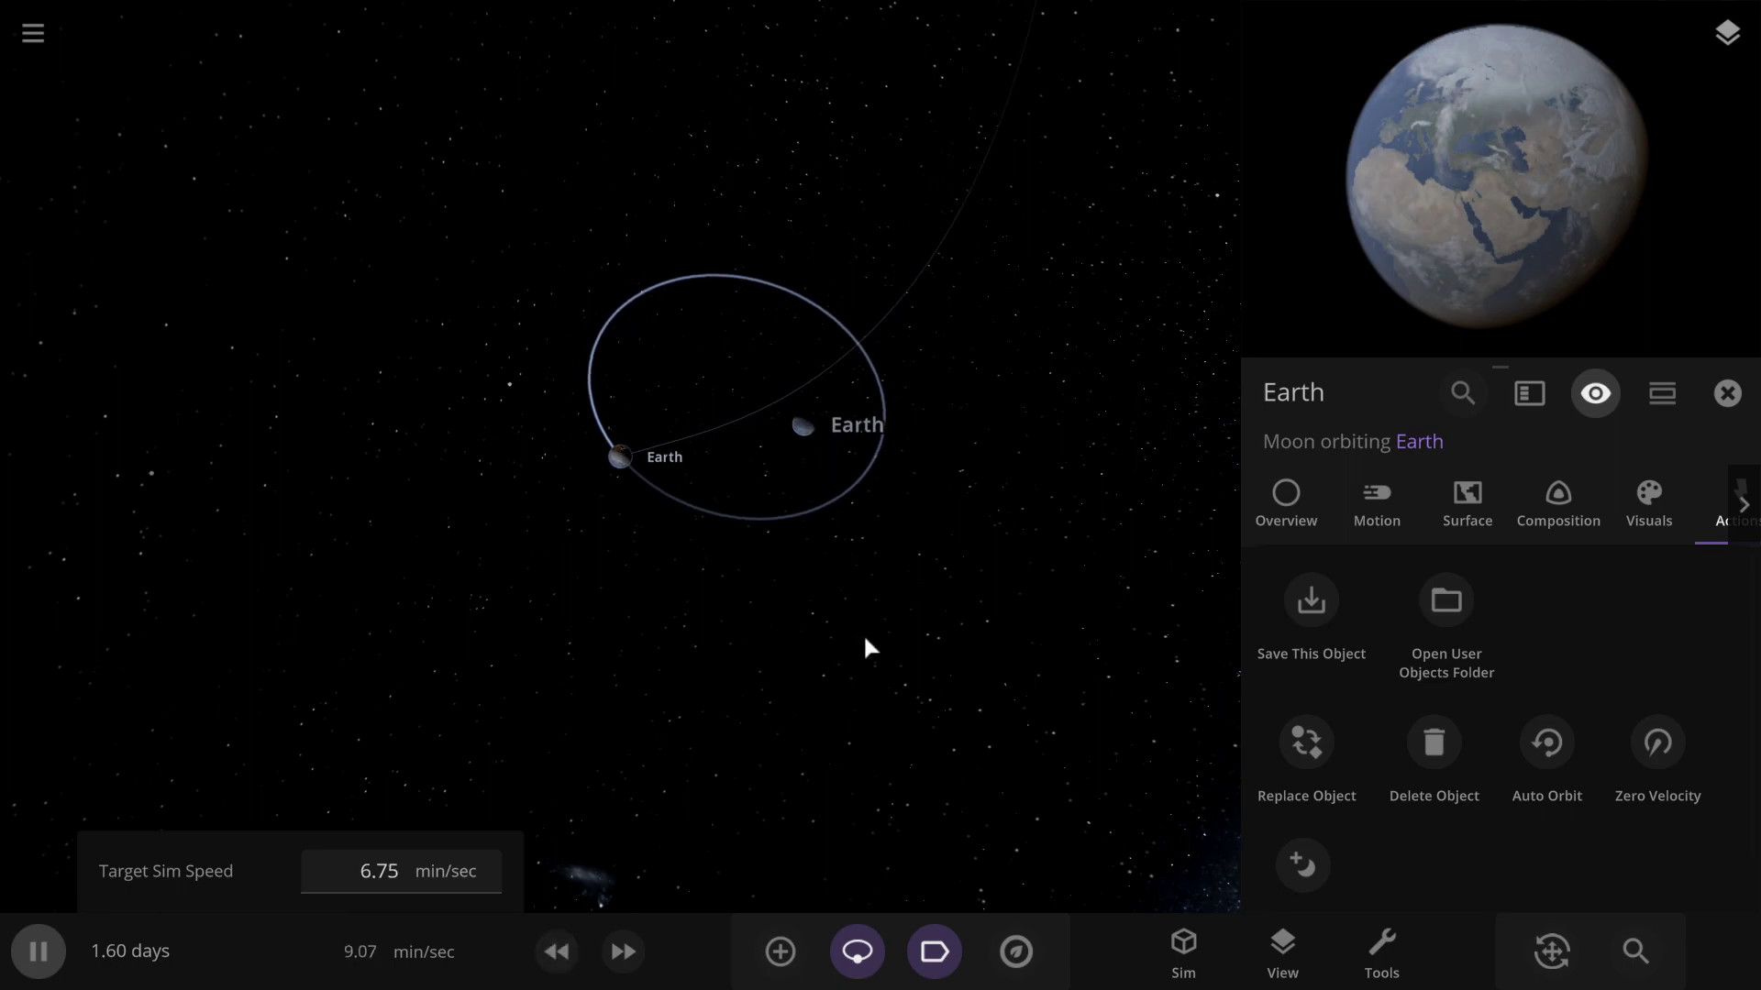
Land the camera on the orbiting Earth's daytime surface, find the orbit line in the sky and raise the simulation speed to about 22.8 min/sec
scroll(715, 594, "up", 10)
right_click_drag(712, 489, 917, 401)
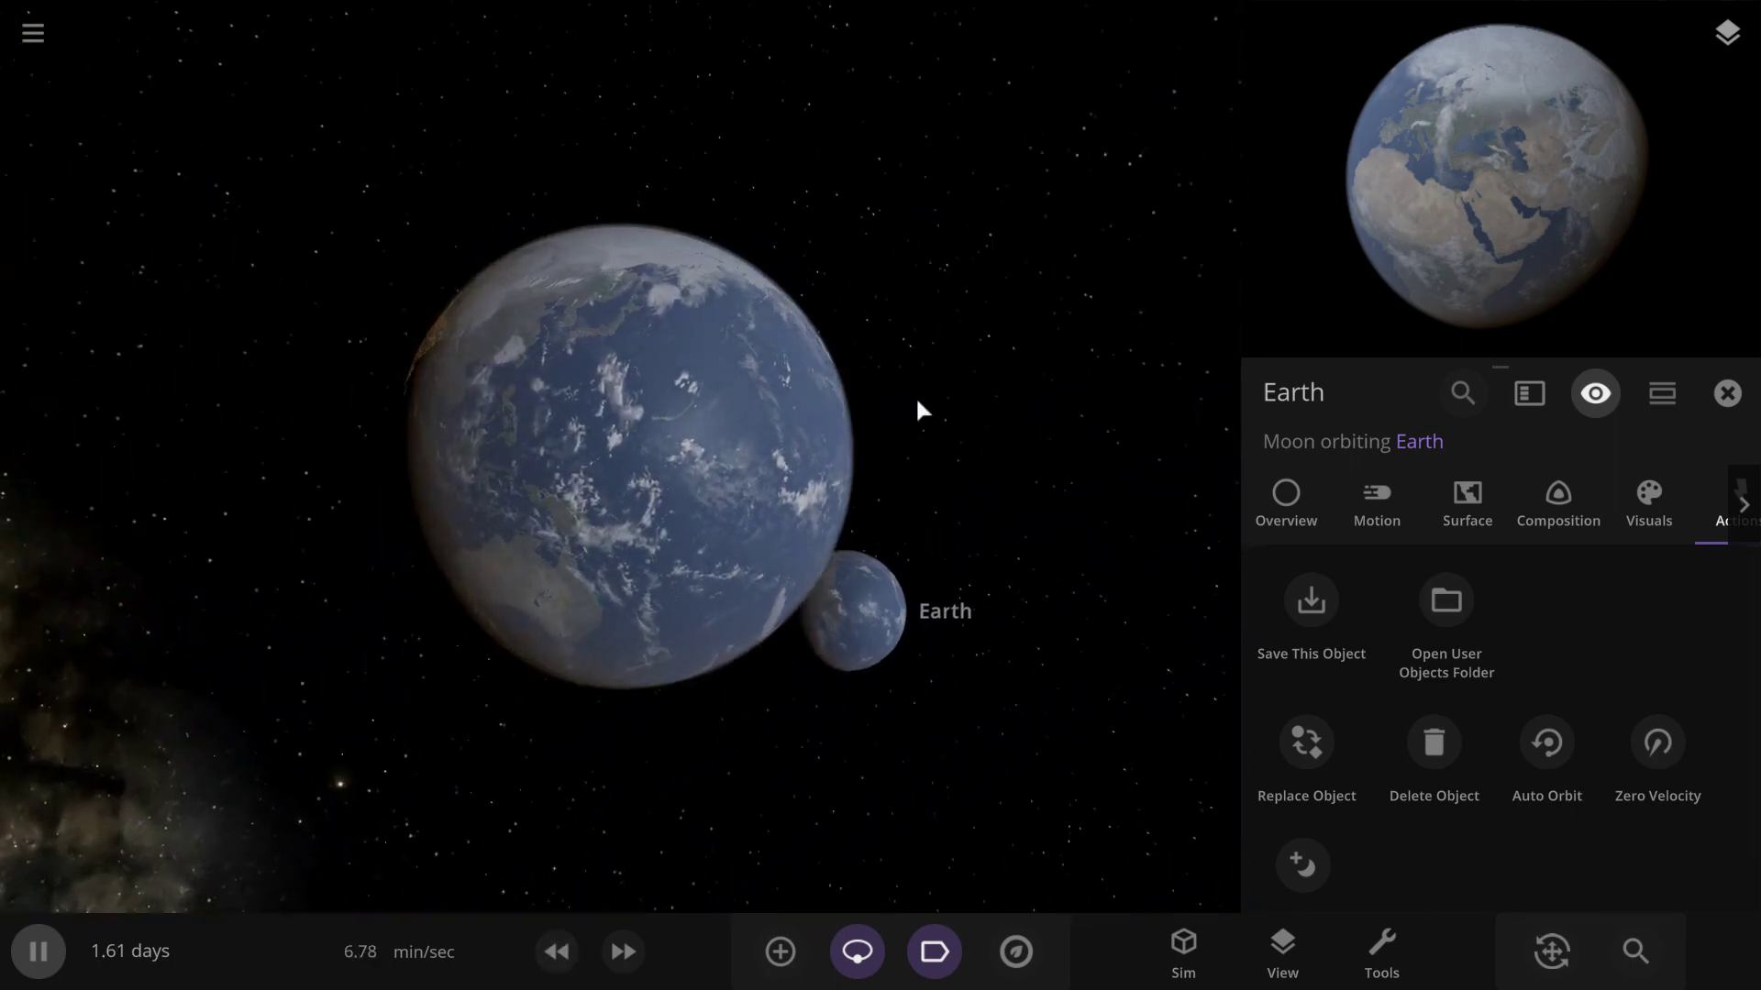
left_click_drag(921, 408, 663, 672)
key("c")
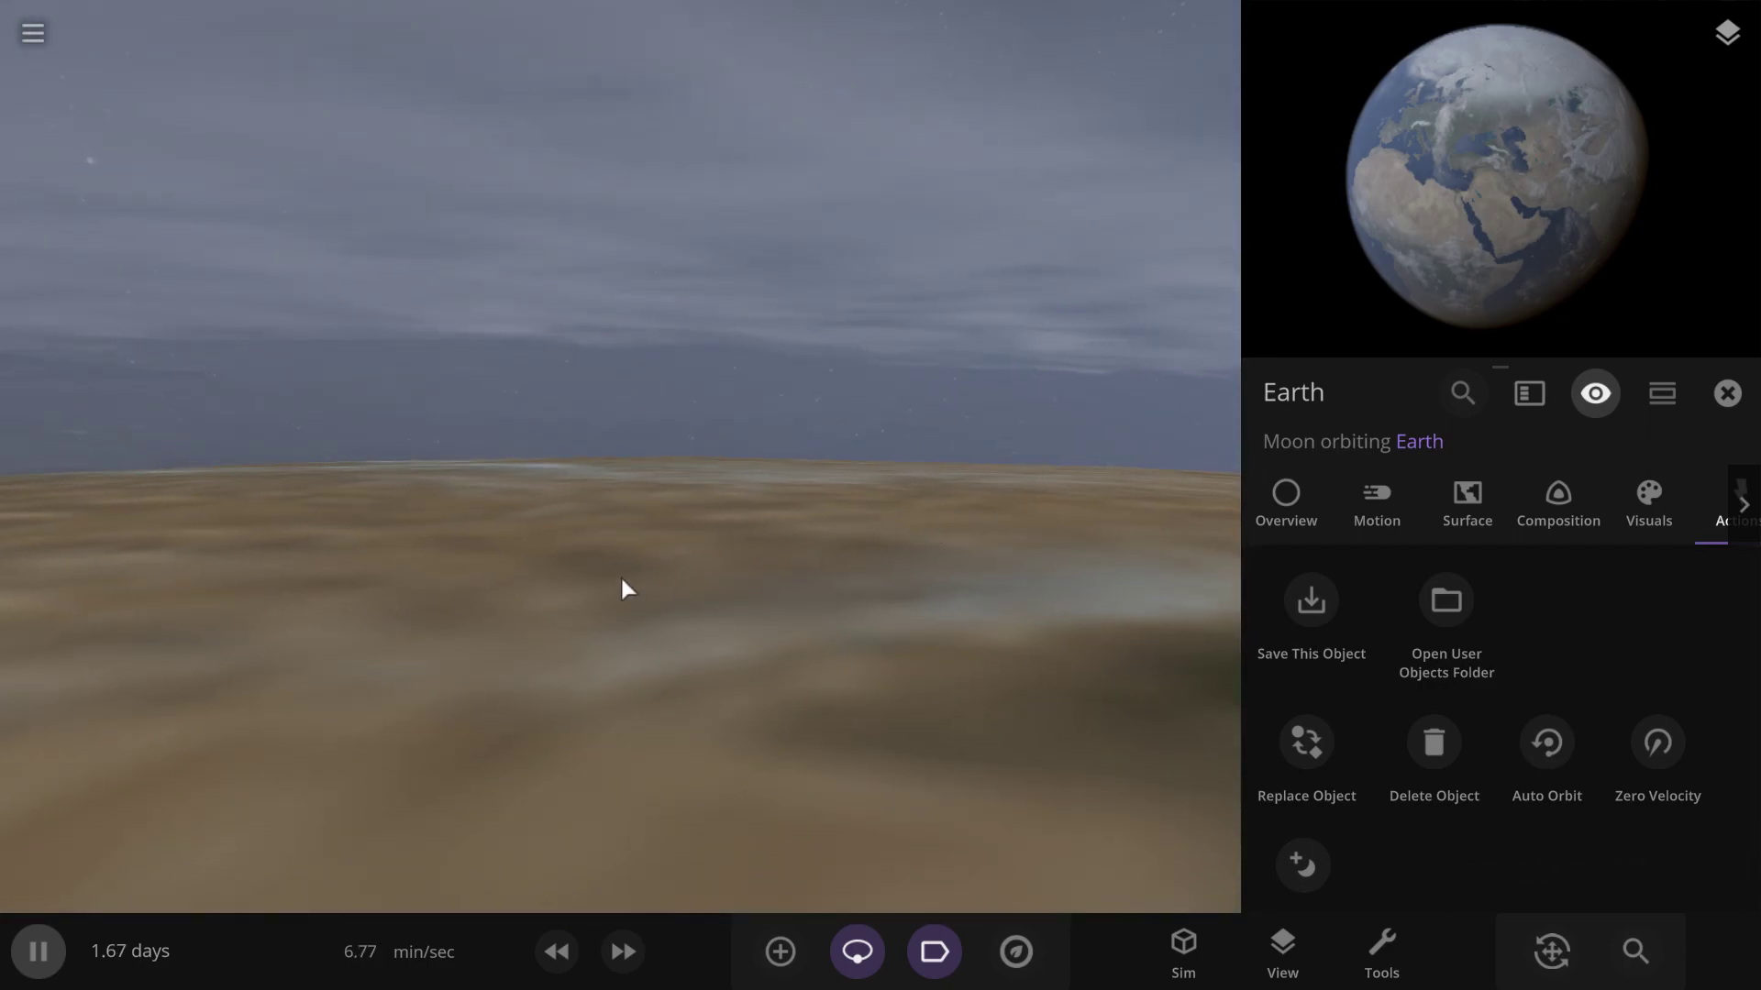
left_click_drag(418, 553, 1018, 551)
left_click_drag(598, 569, 860, 579)
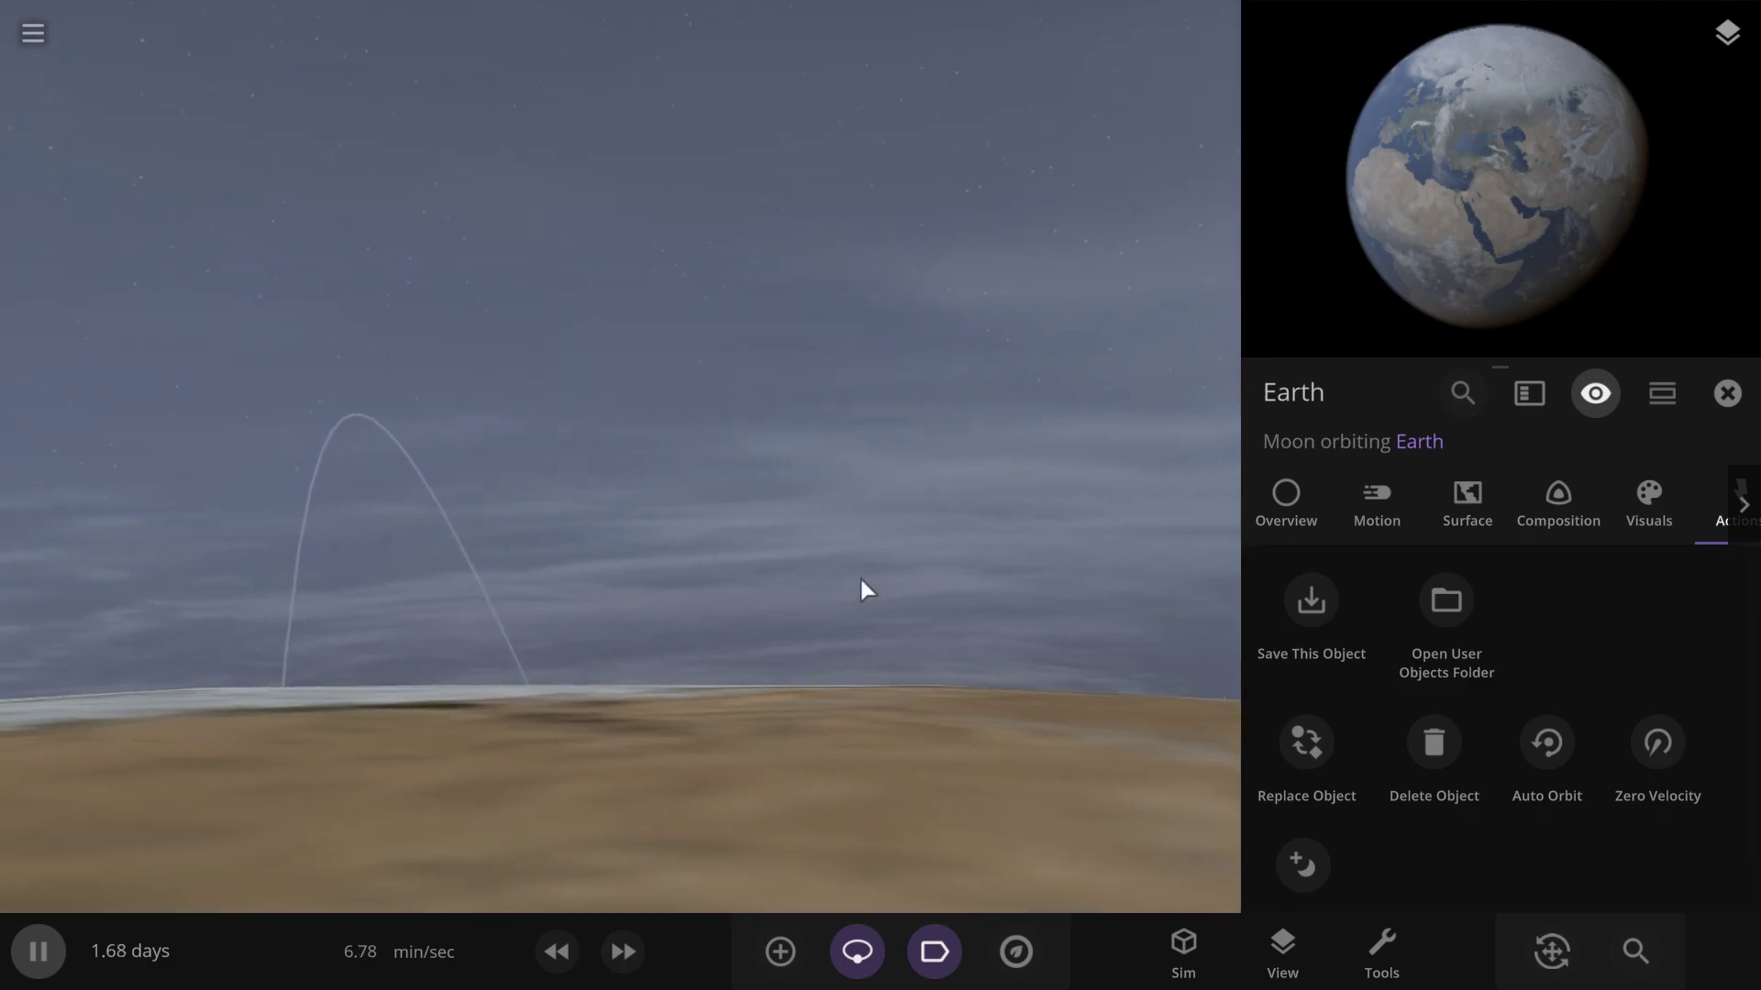
left_click(611, 963)
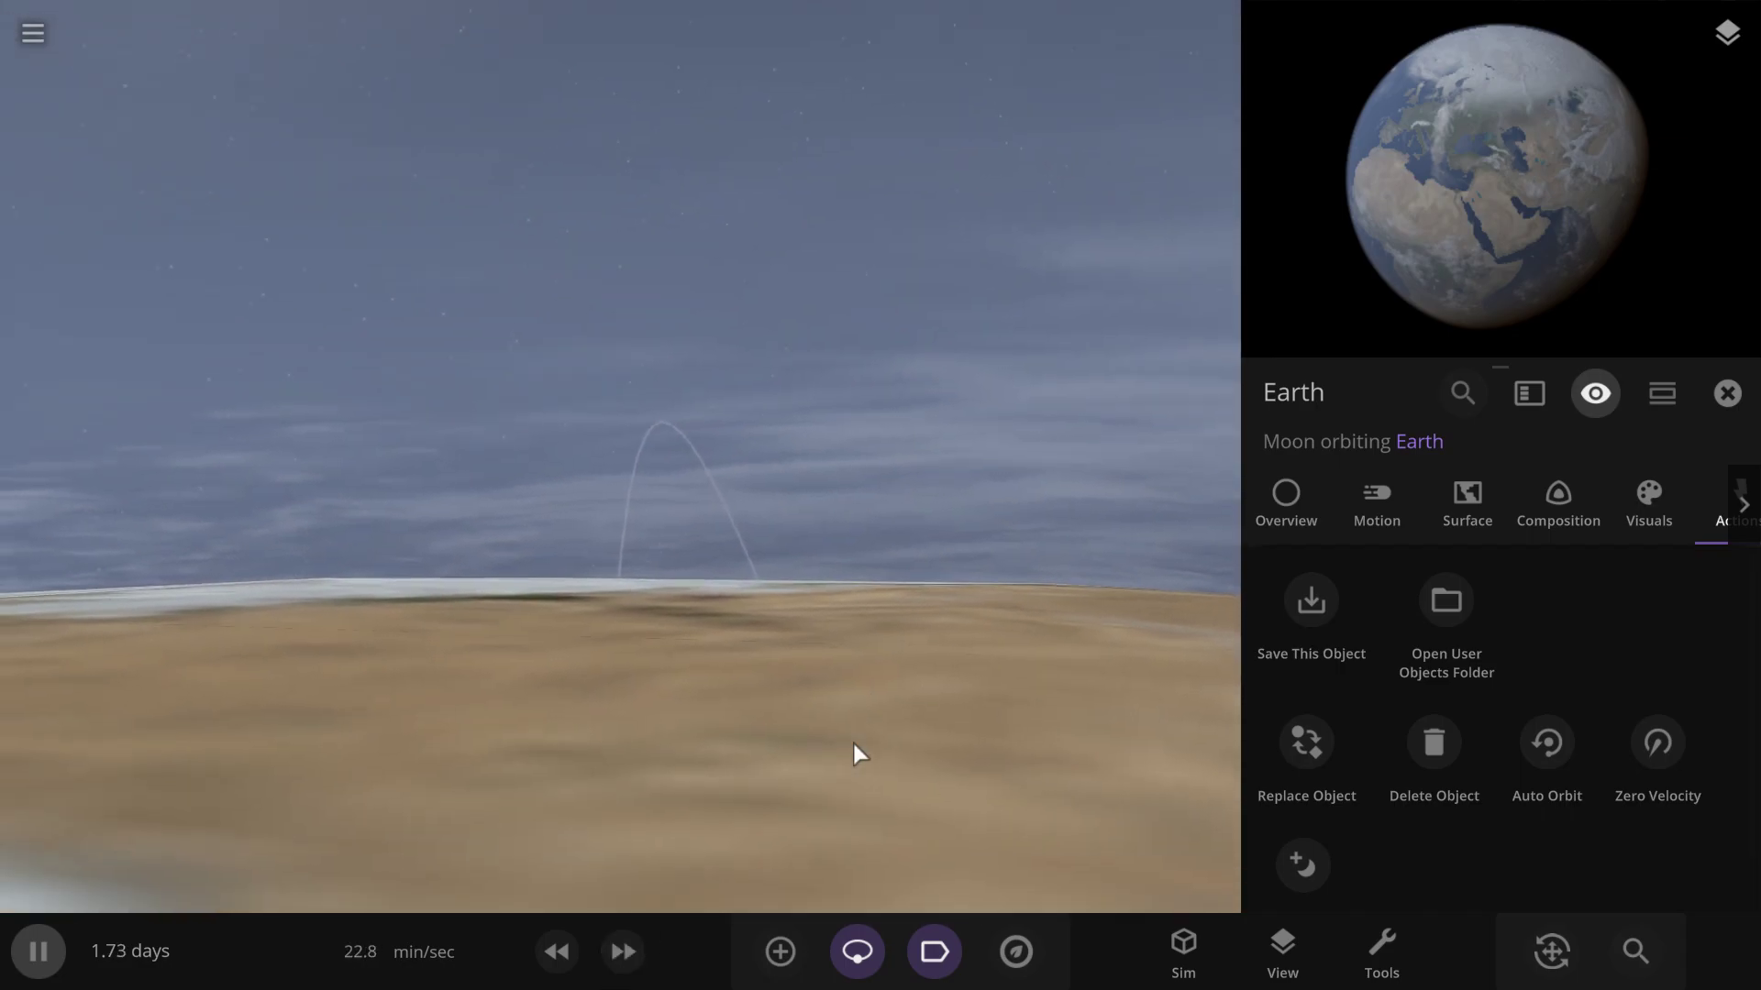
Return the camera to space and land it among the city lights on the orbiting Earth's night side
key("c")
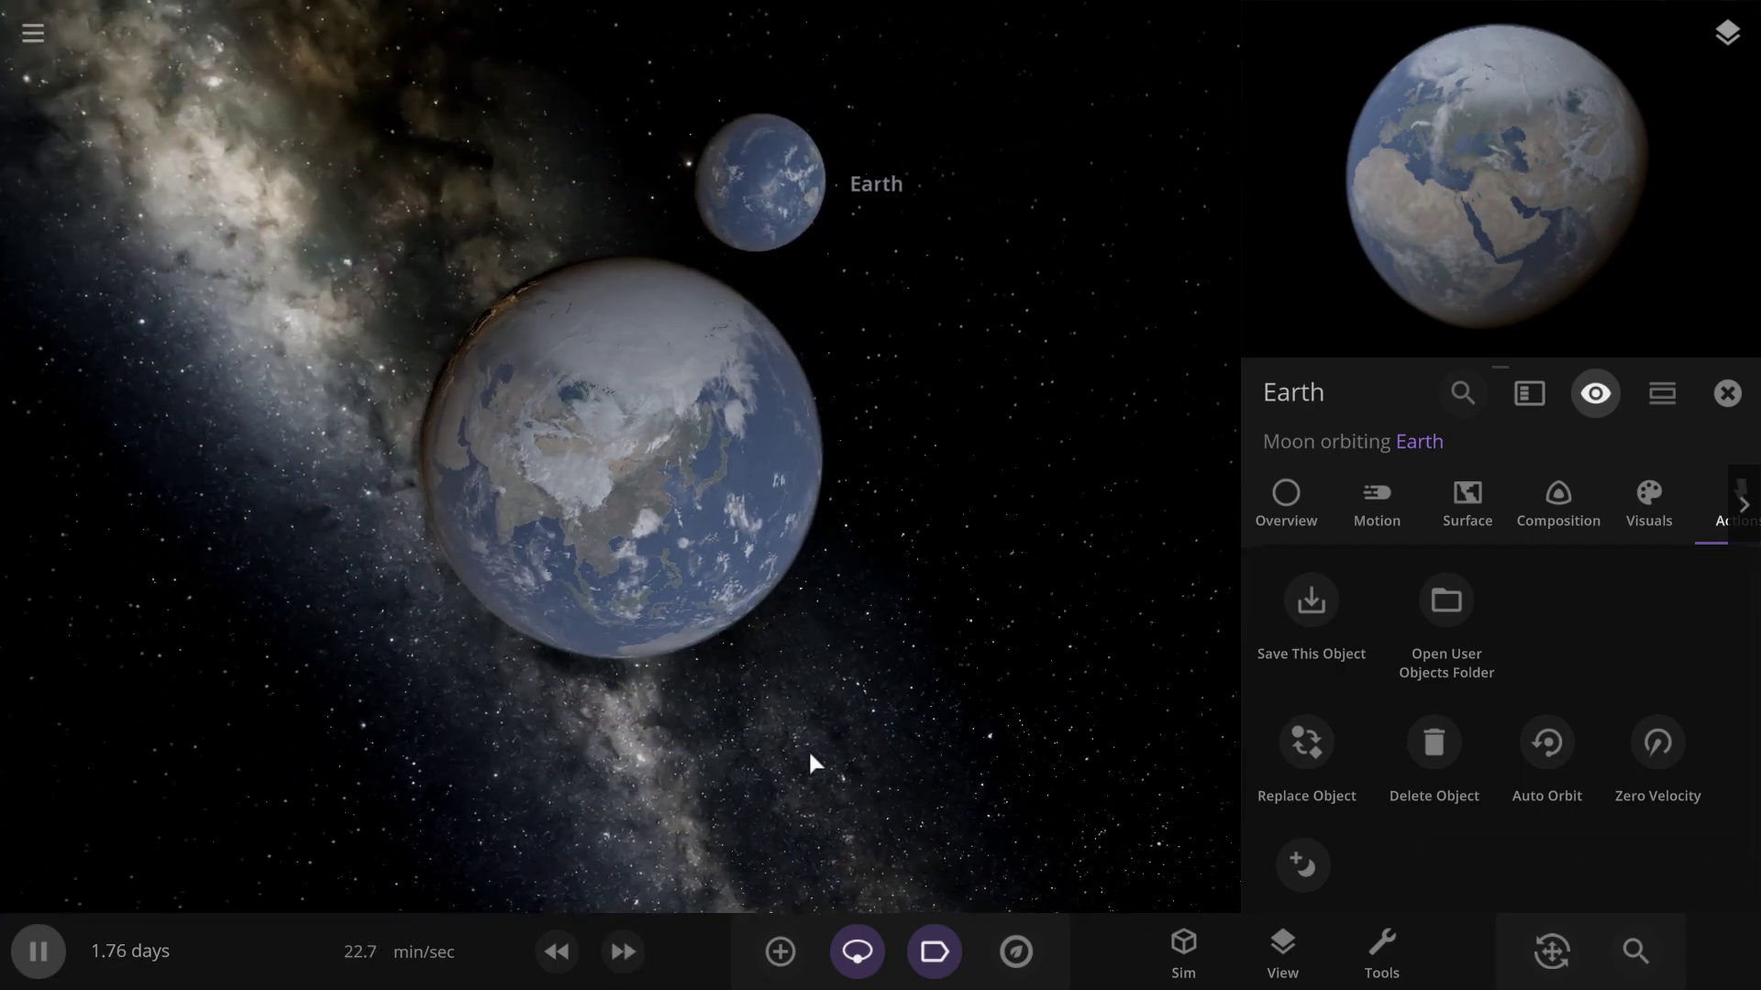
left_click_drag(809, 752, 1174, 702)
left_click_drag(454, 636, 895, 650)
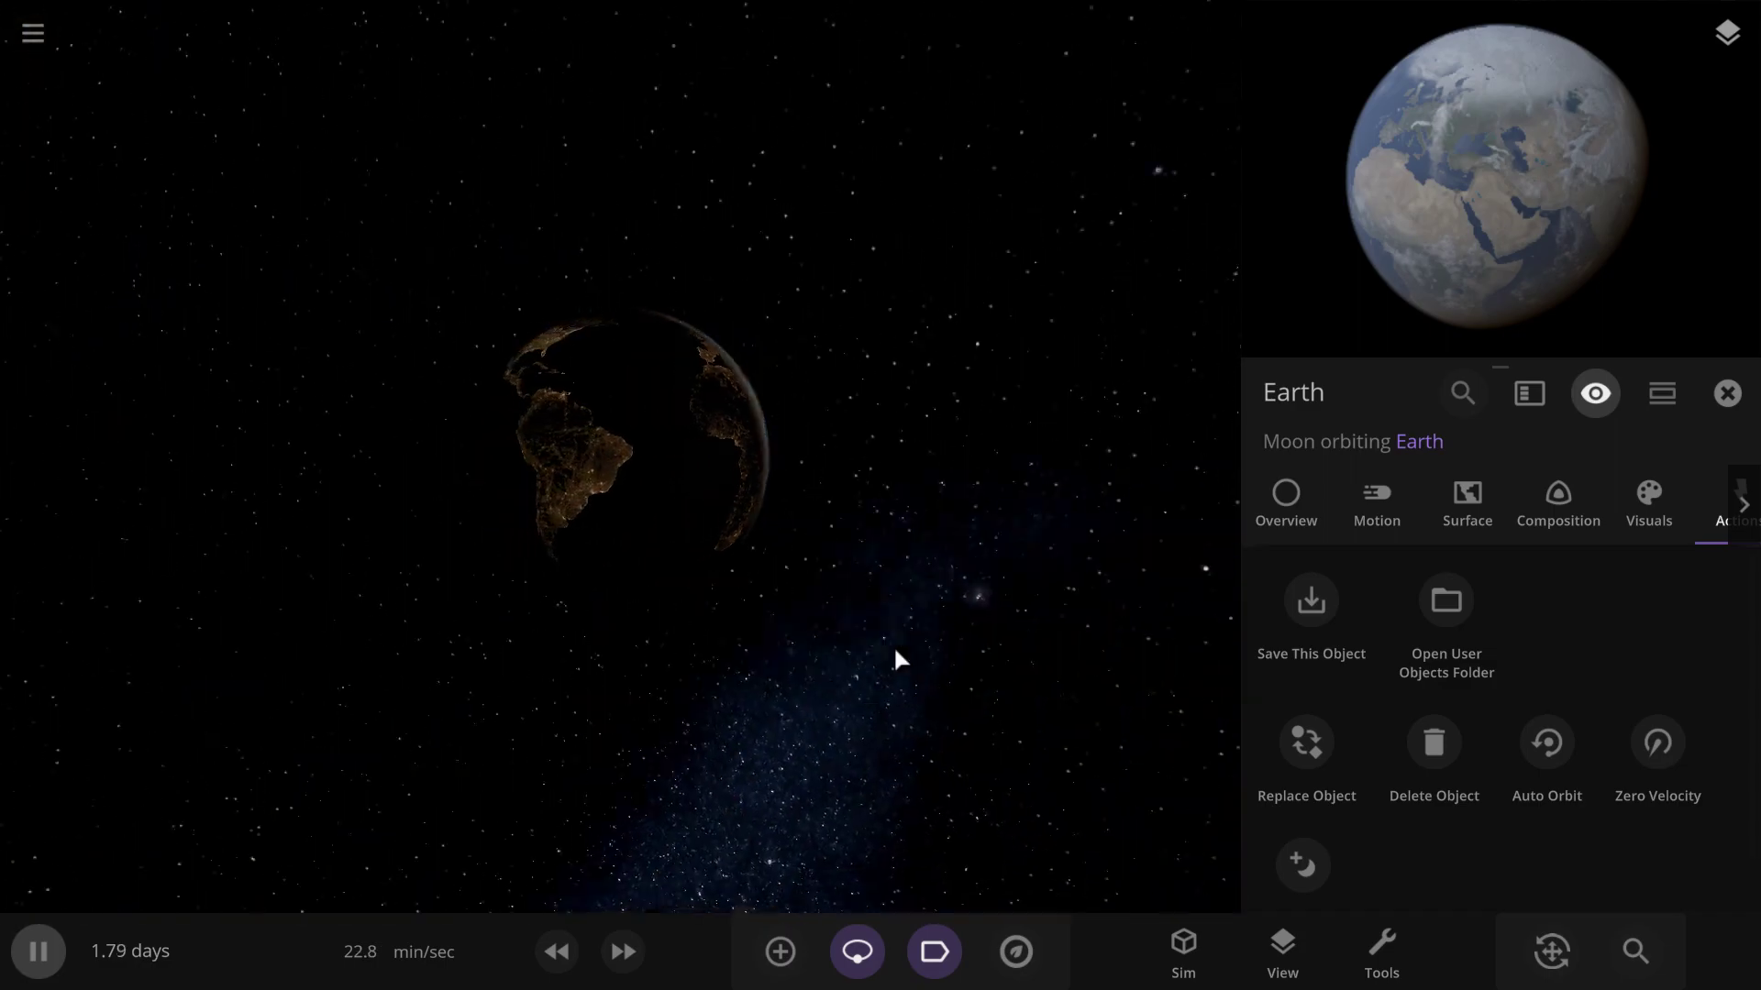
scroll(905, 720, "up", 10)
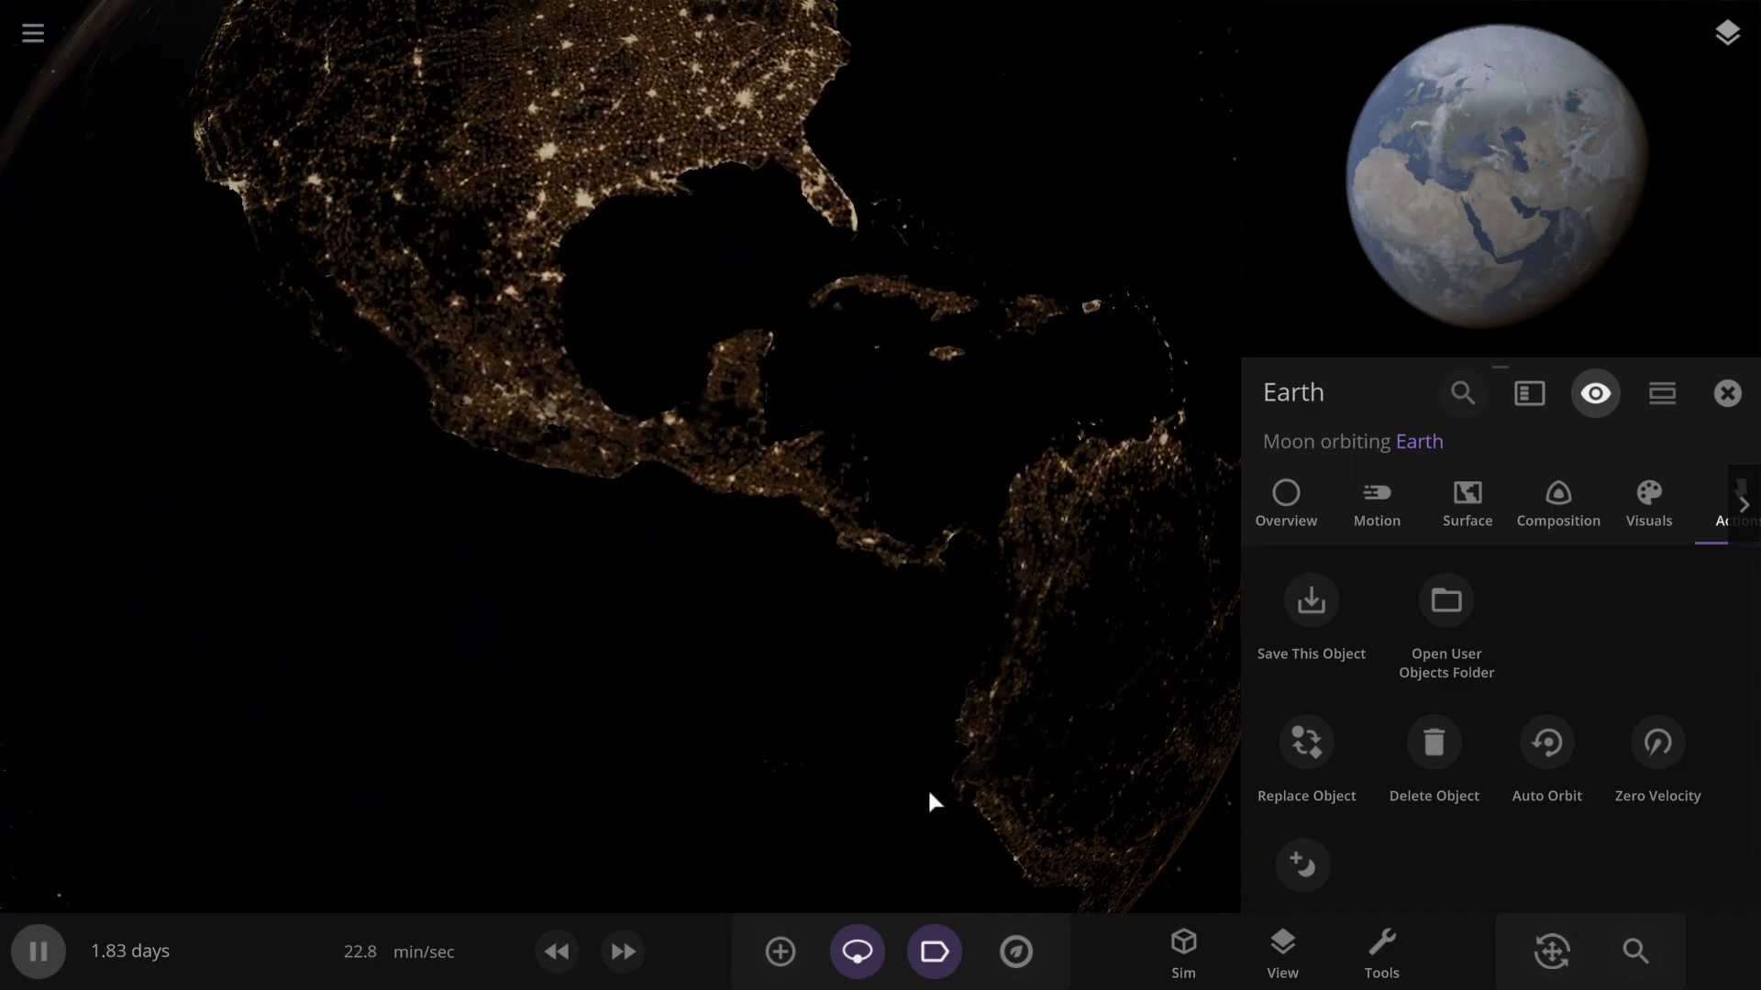
scroll(929, 794, "down", 5)
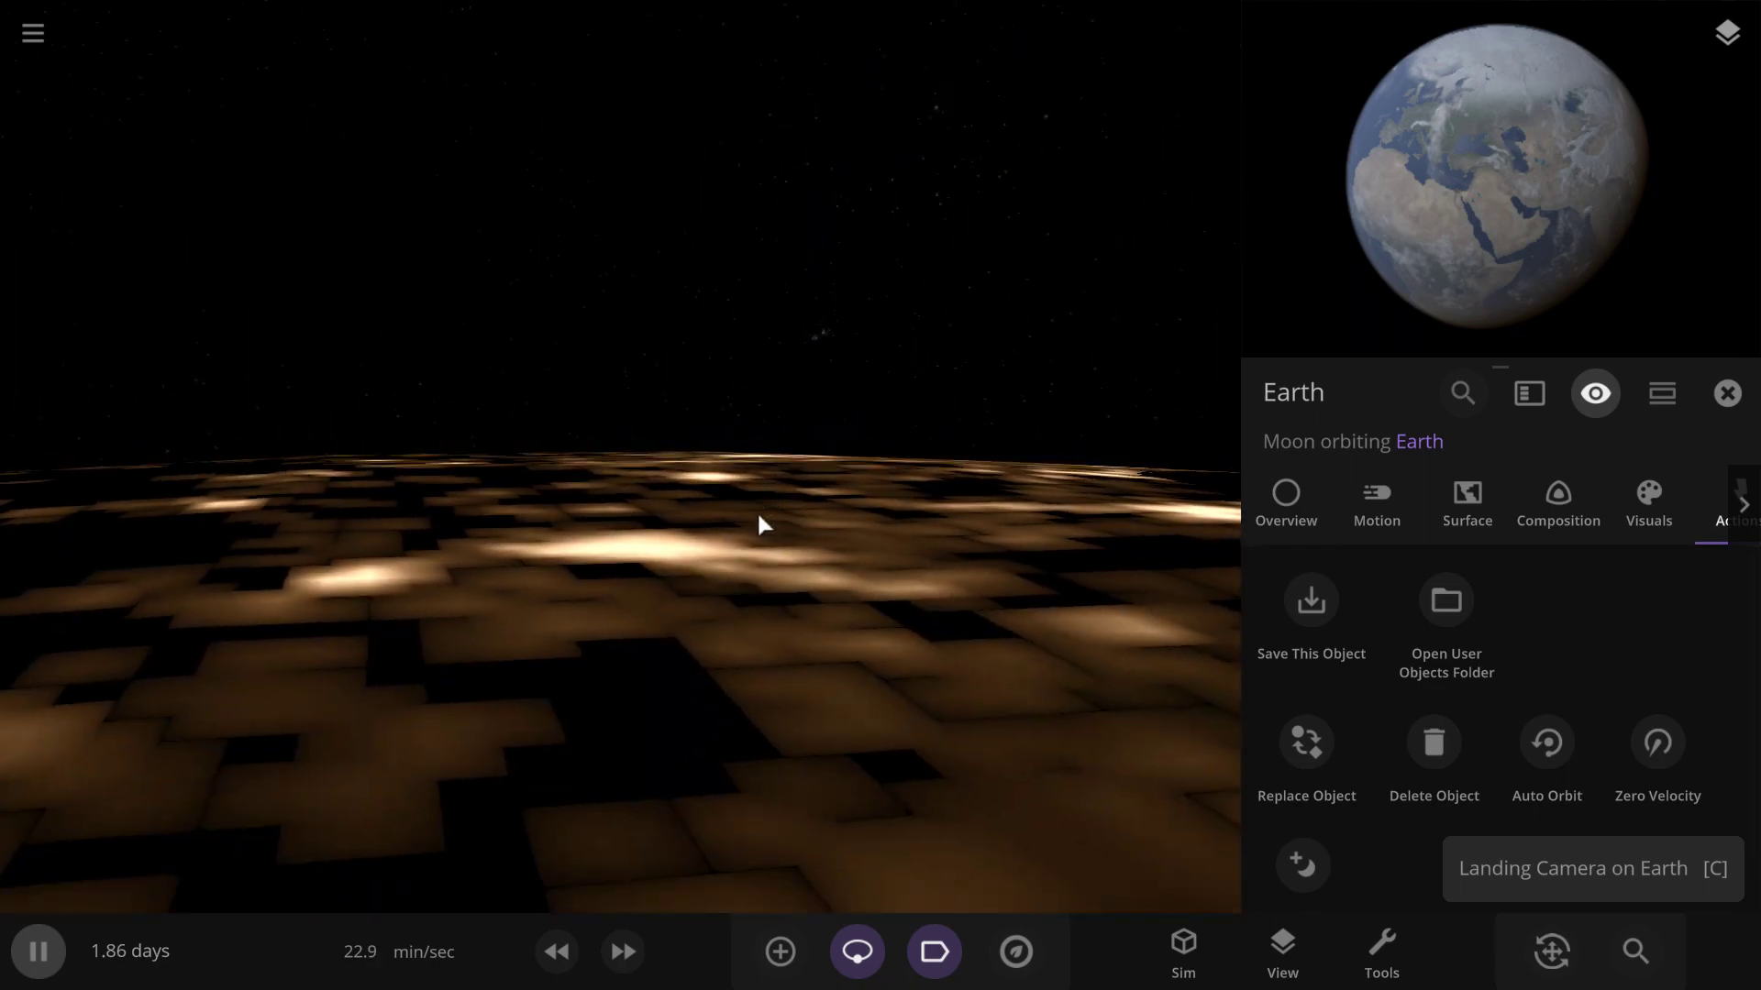
Pause the simulation and look up from the night side at the other Earth in the sky
key("space")
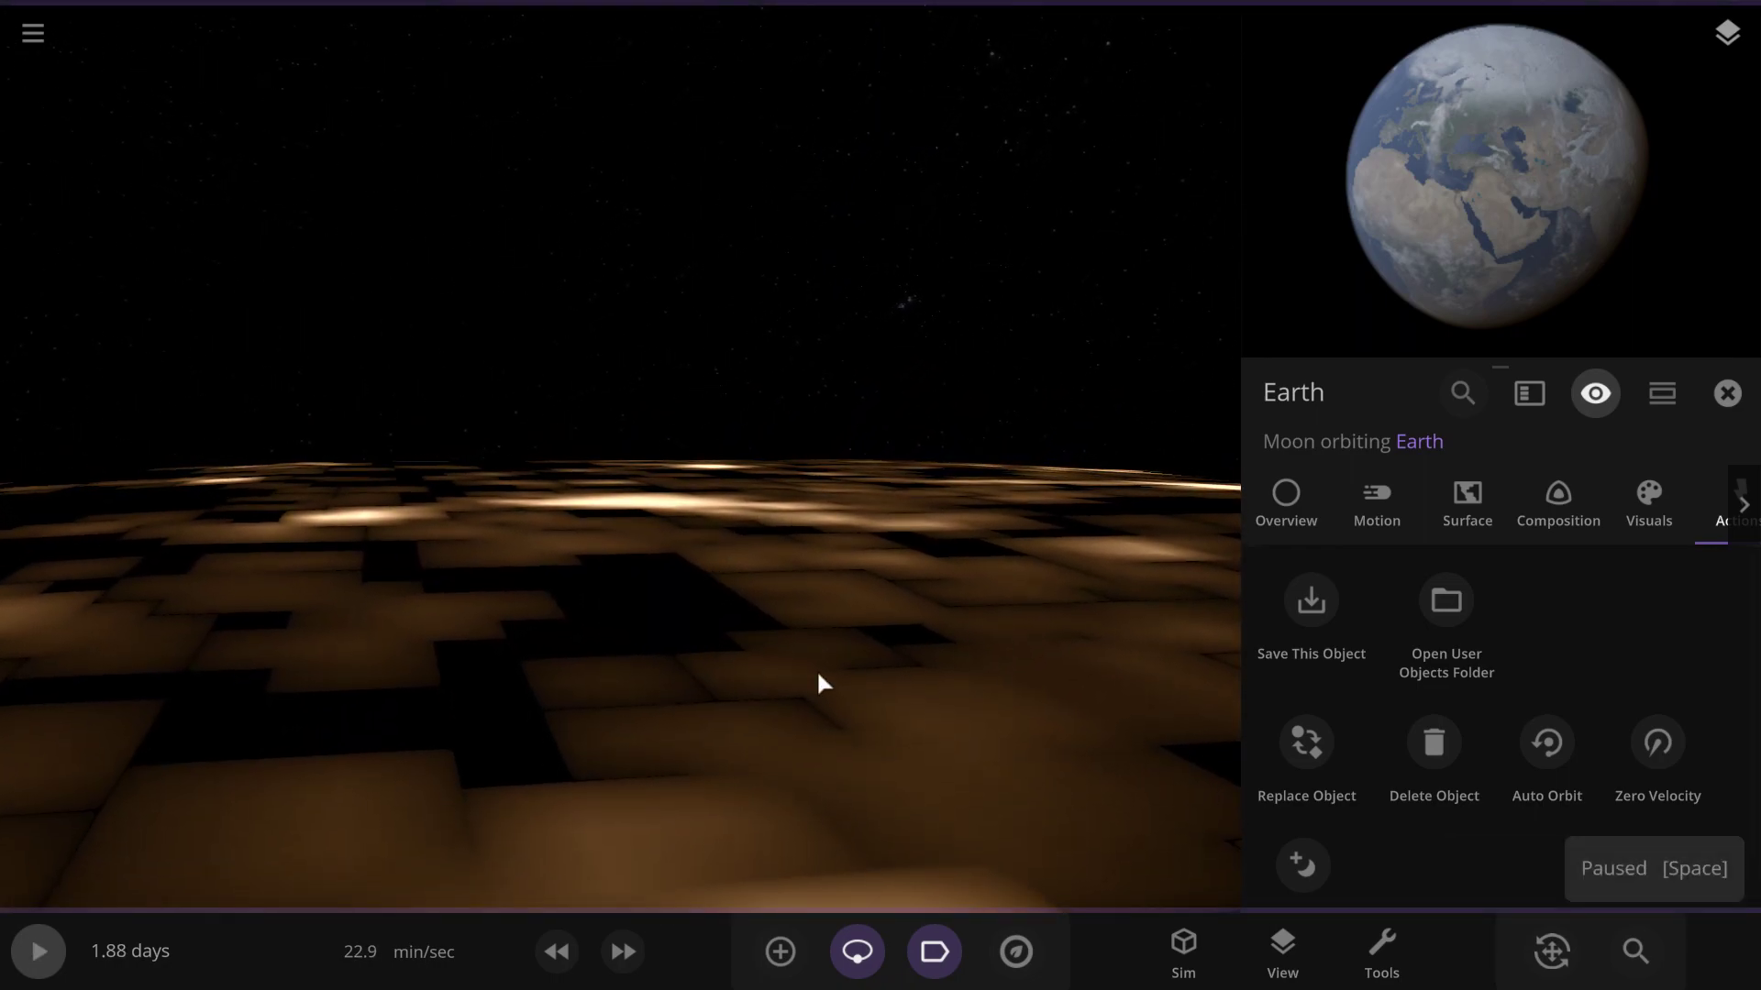
left_click_drag(817, 671, 789, 580)
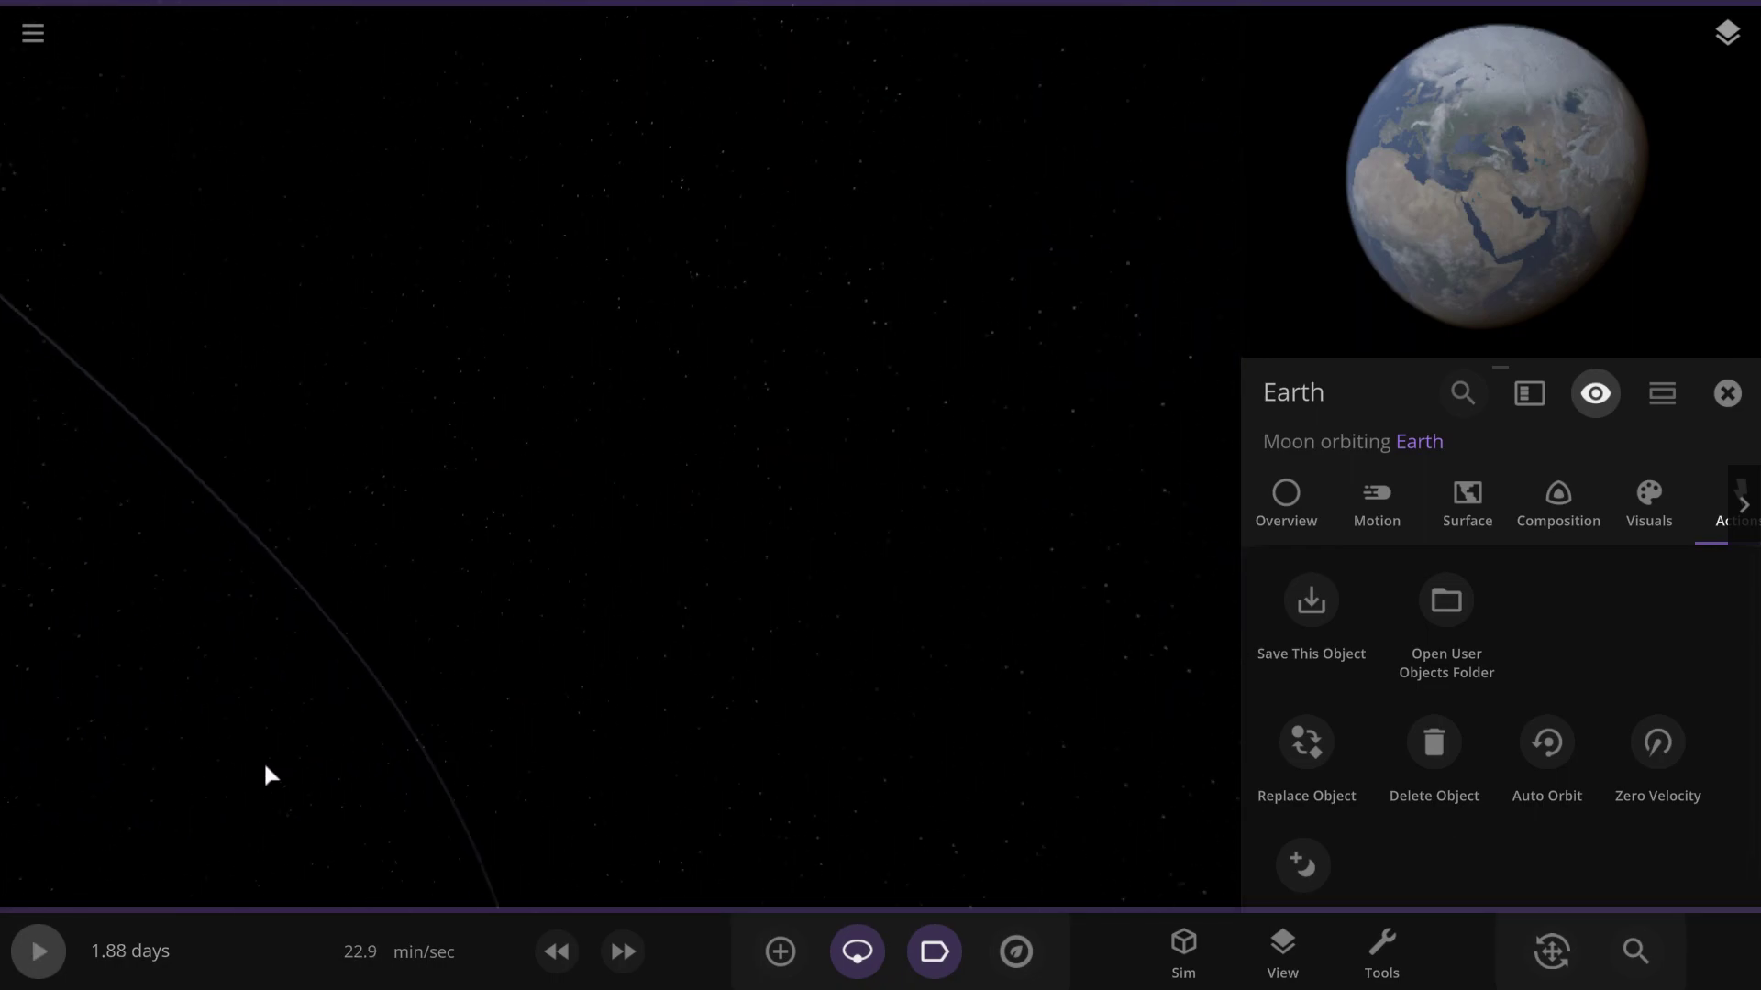
left_click_drag(265, 767, 4, 594)
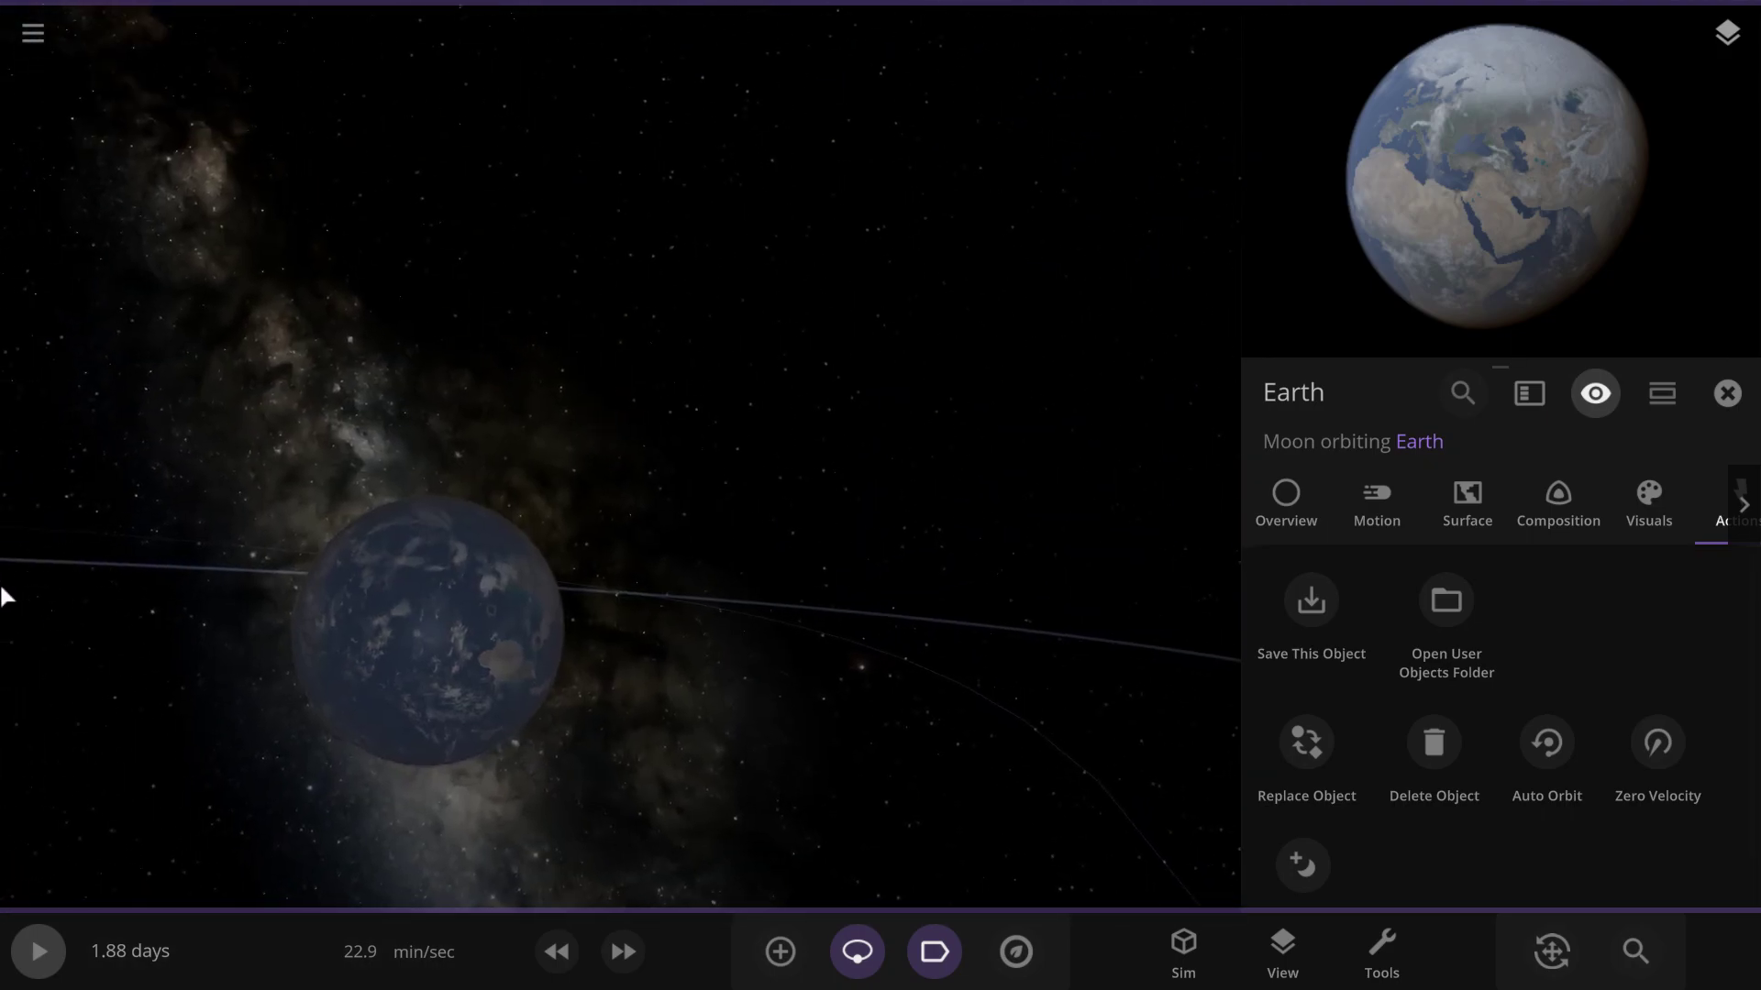
left_click_drag(684, 673, 681, 451)
Resume the simulation and follow the other Earth across the sky from the surface, with a brief pause to look around
key("space")
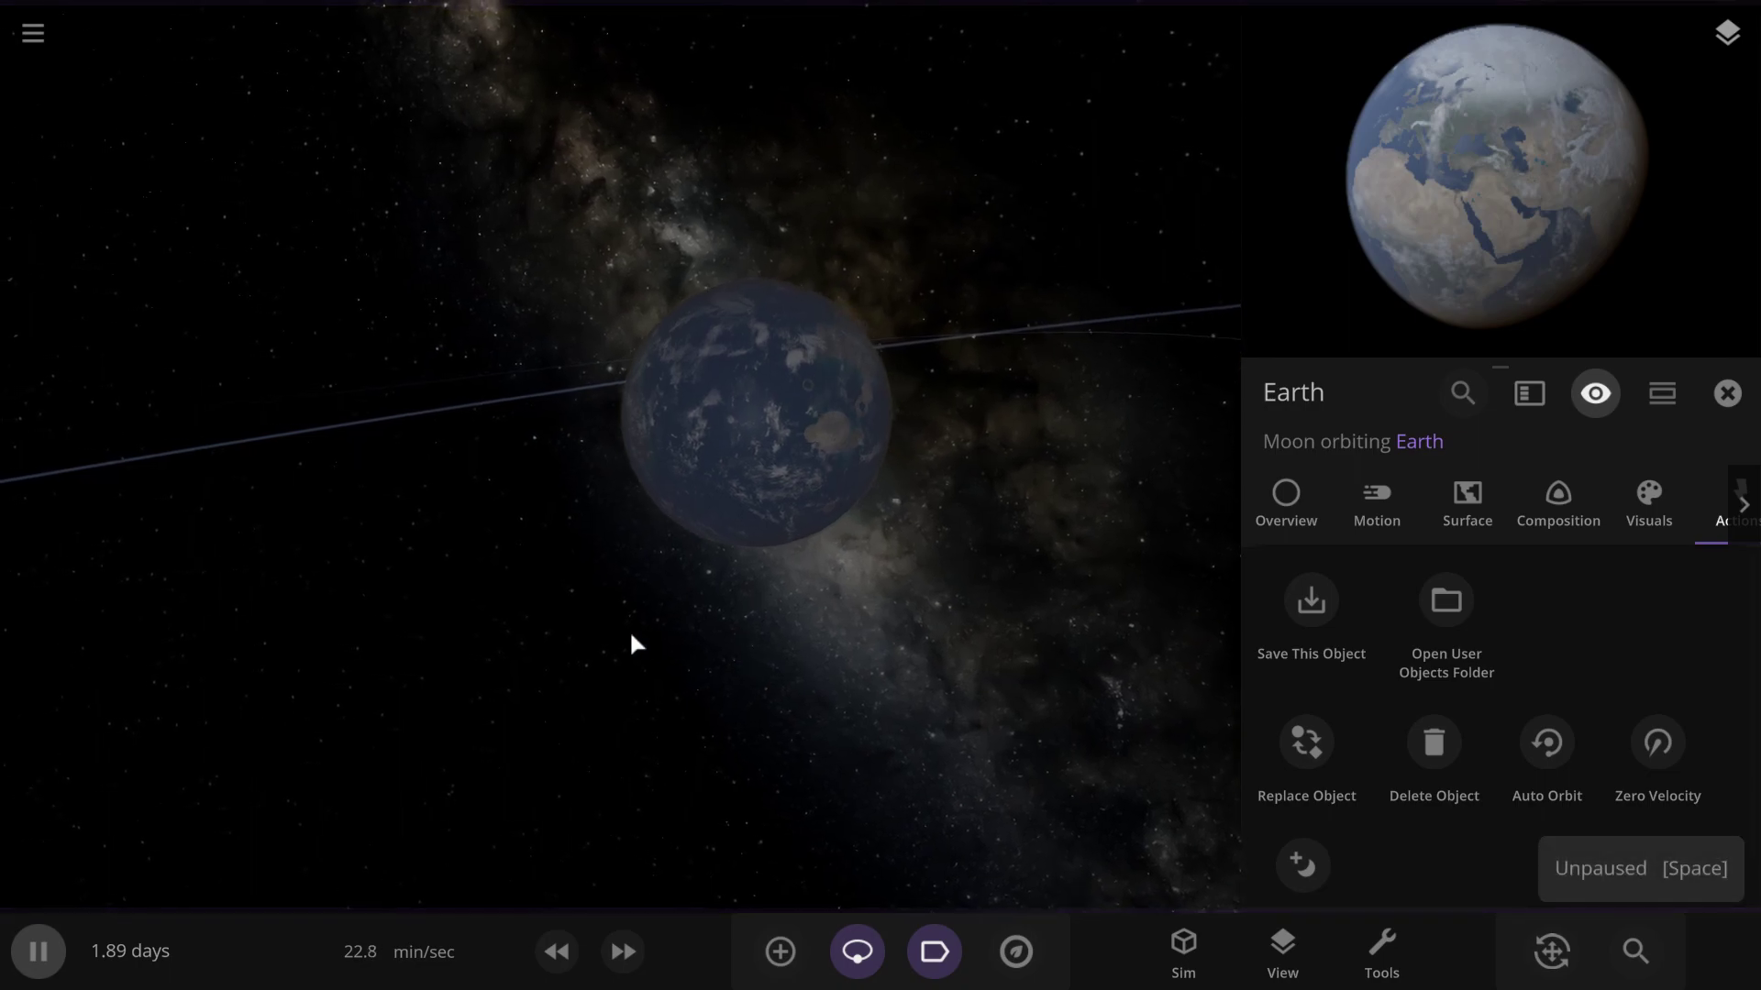
left_click_drag(633, 642, 822, 586)
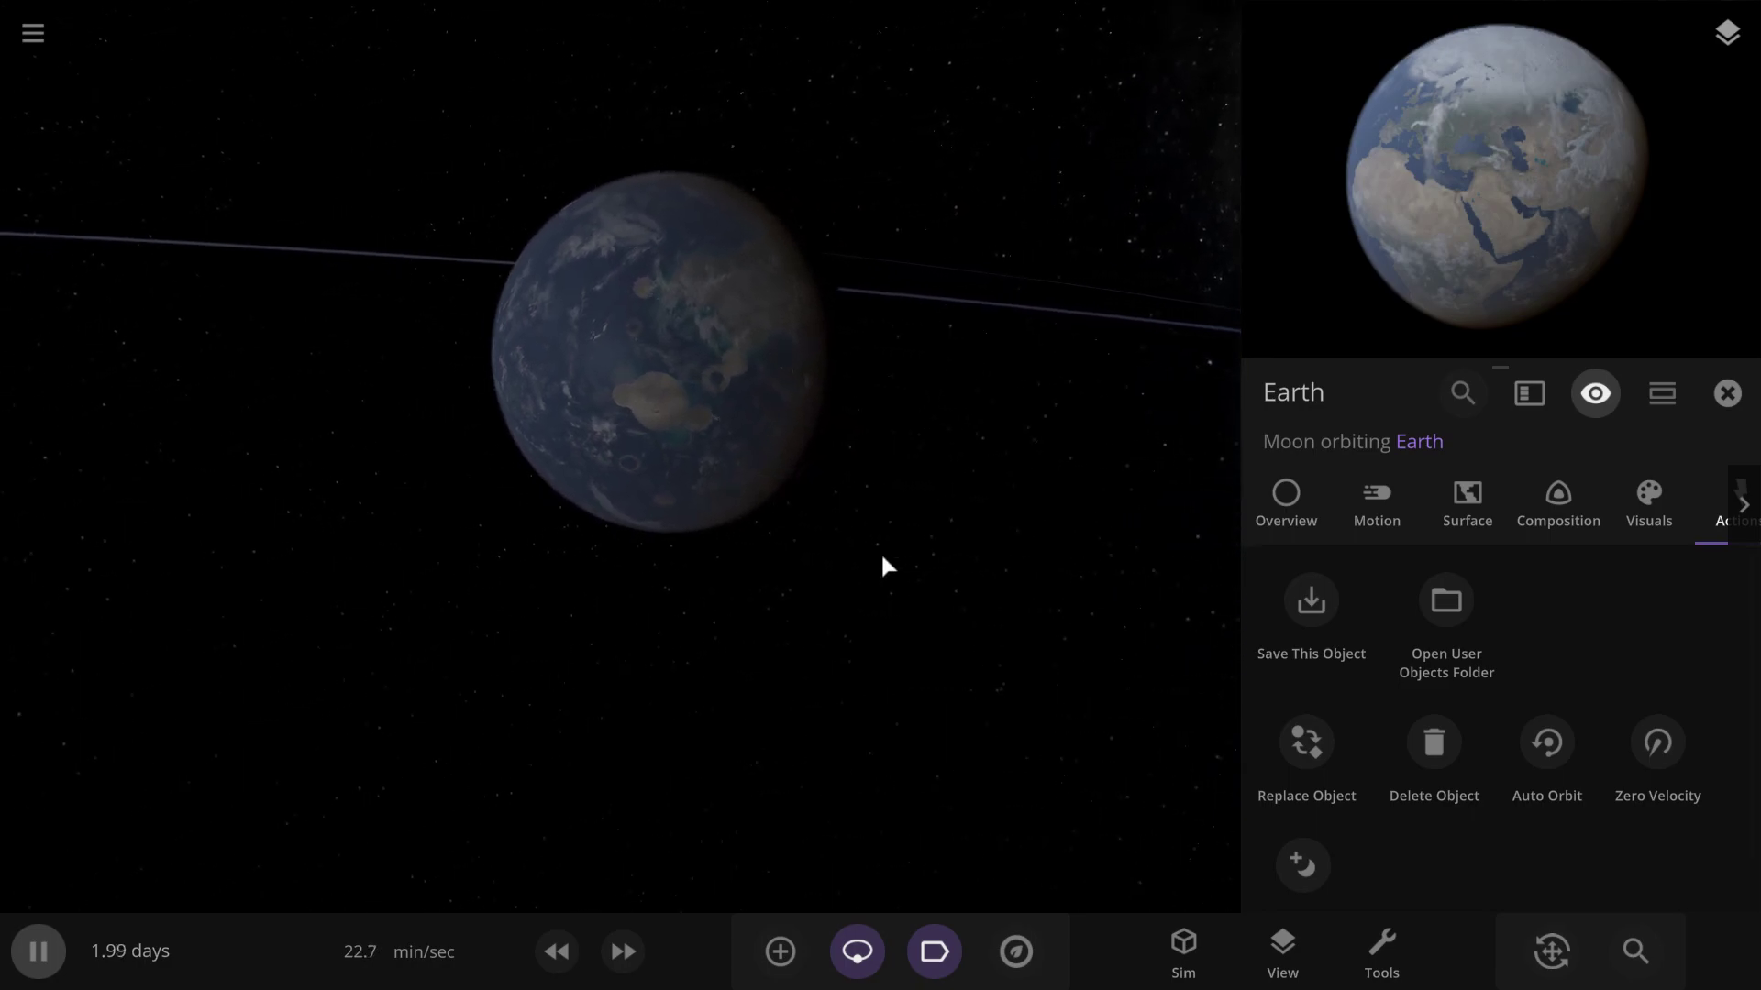
left_click_drag(882, 558, 773, 525)
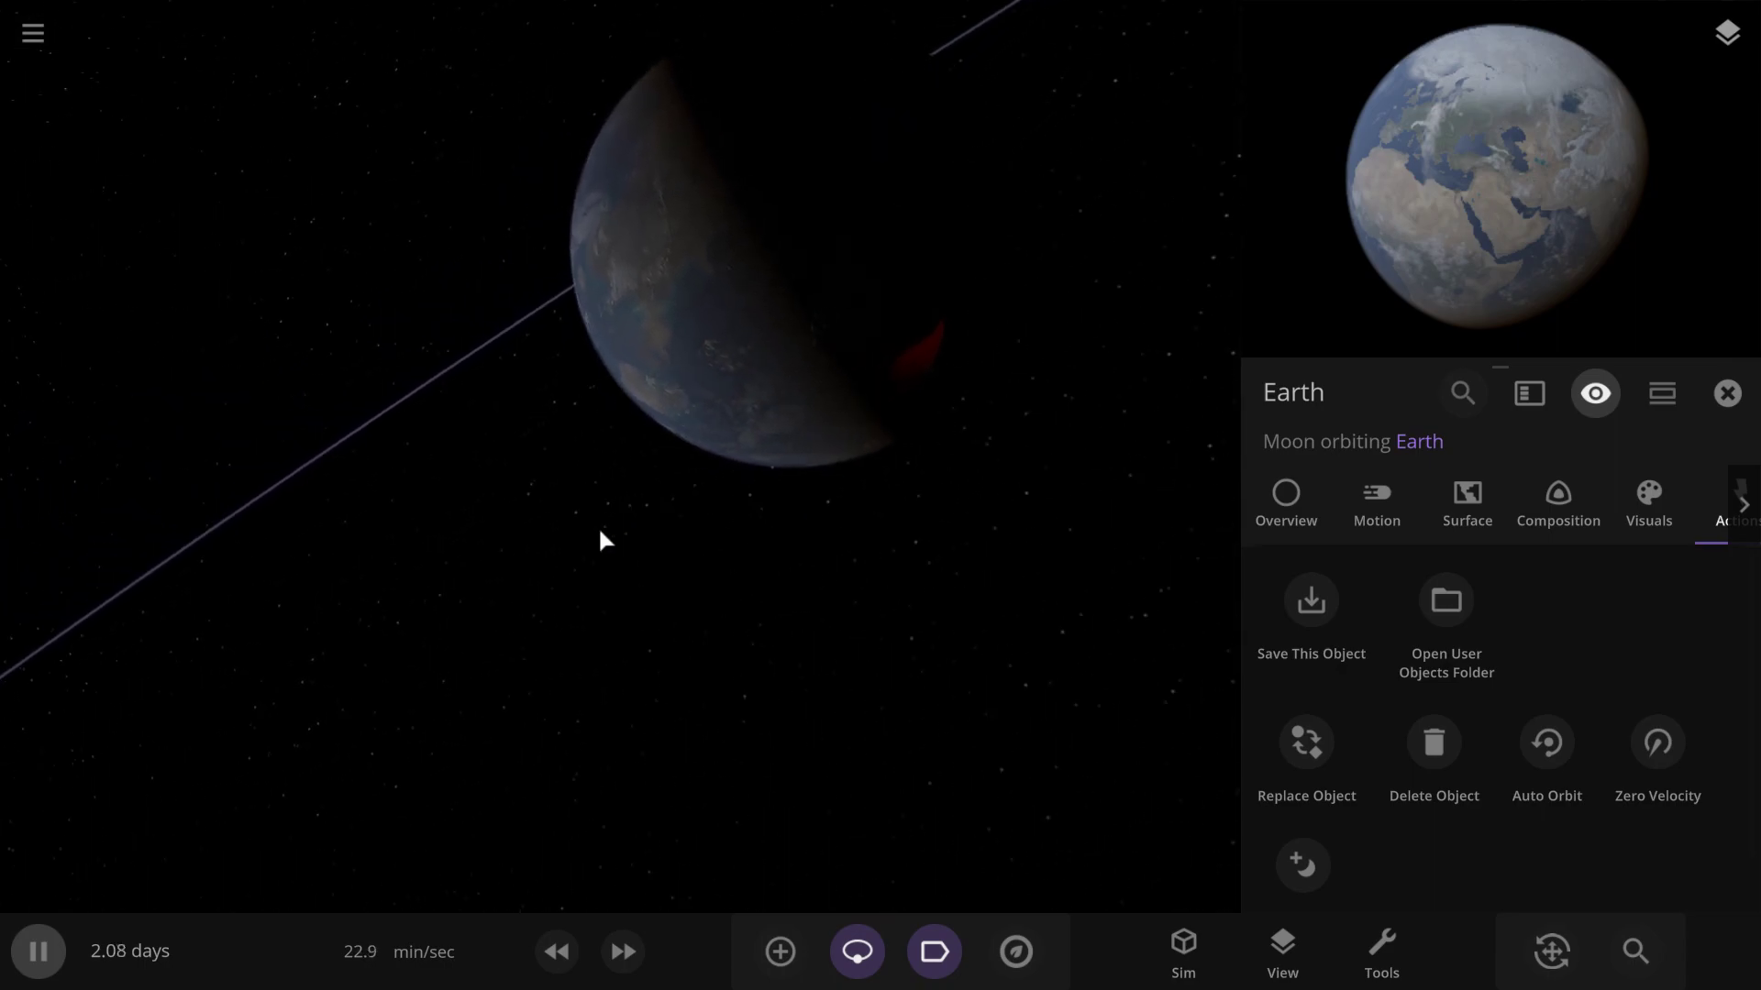
key("space")
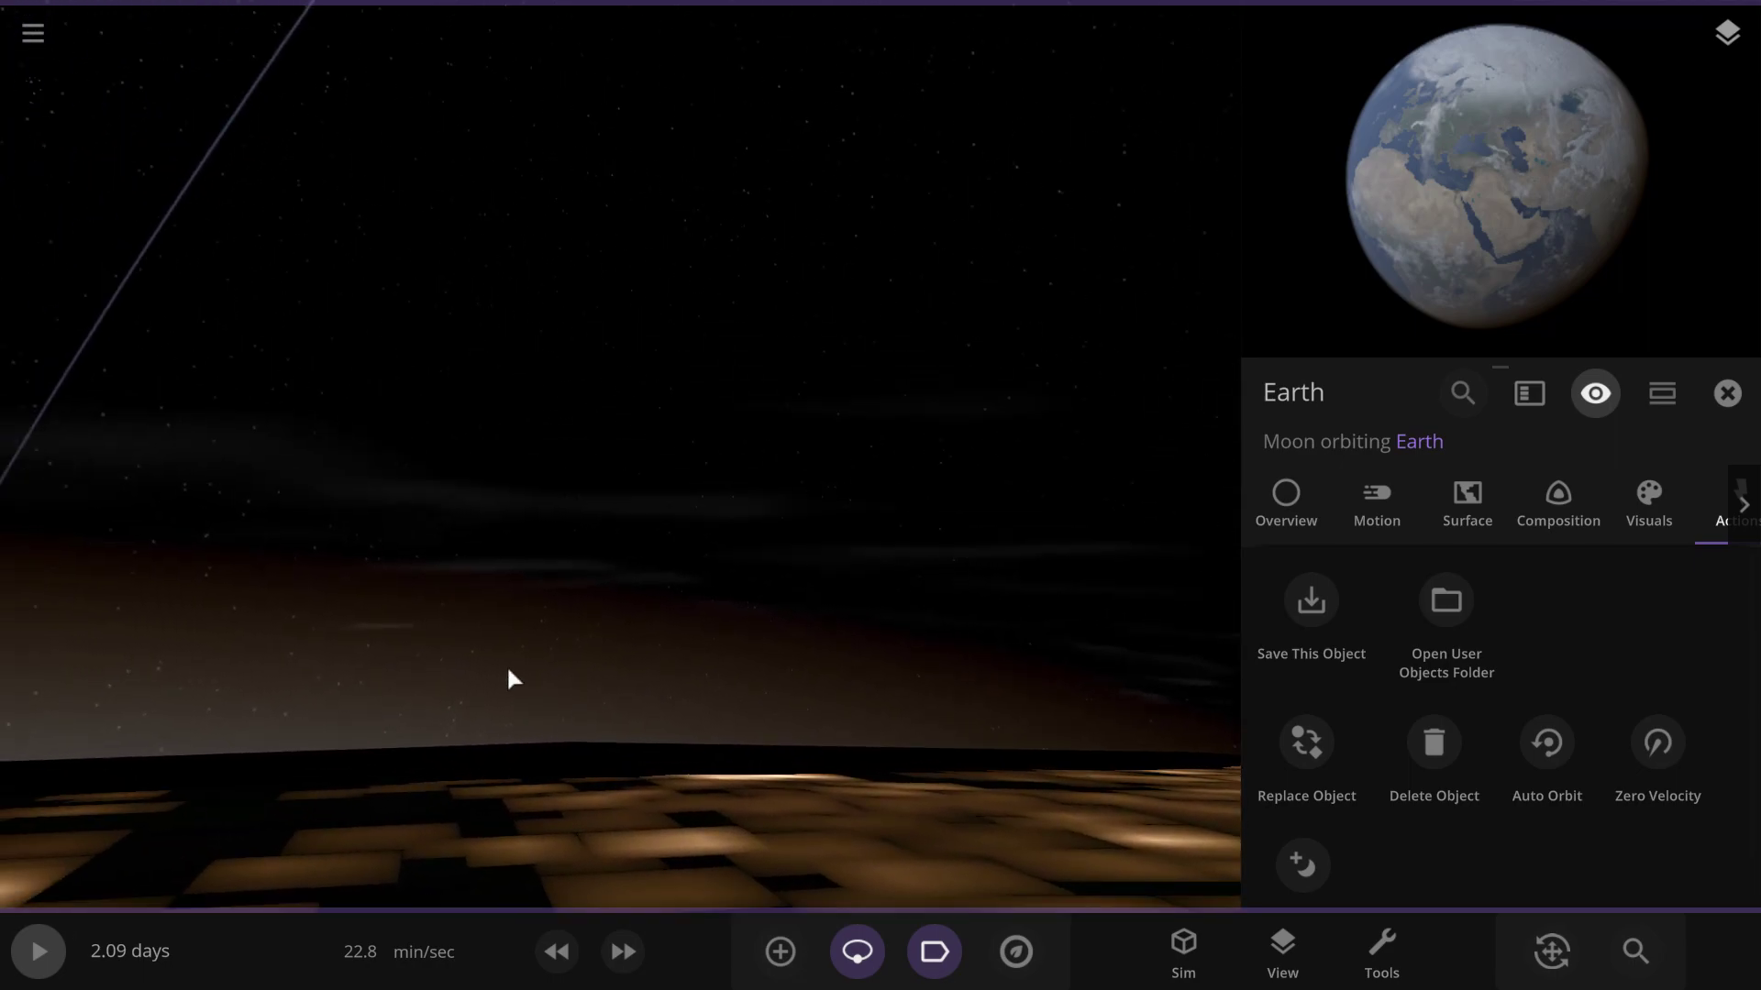
key("space")
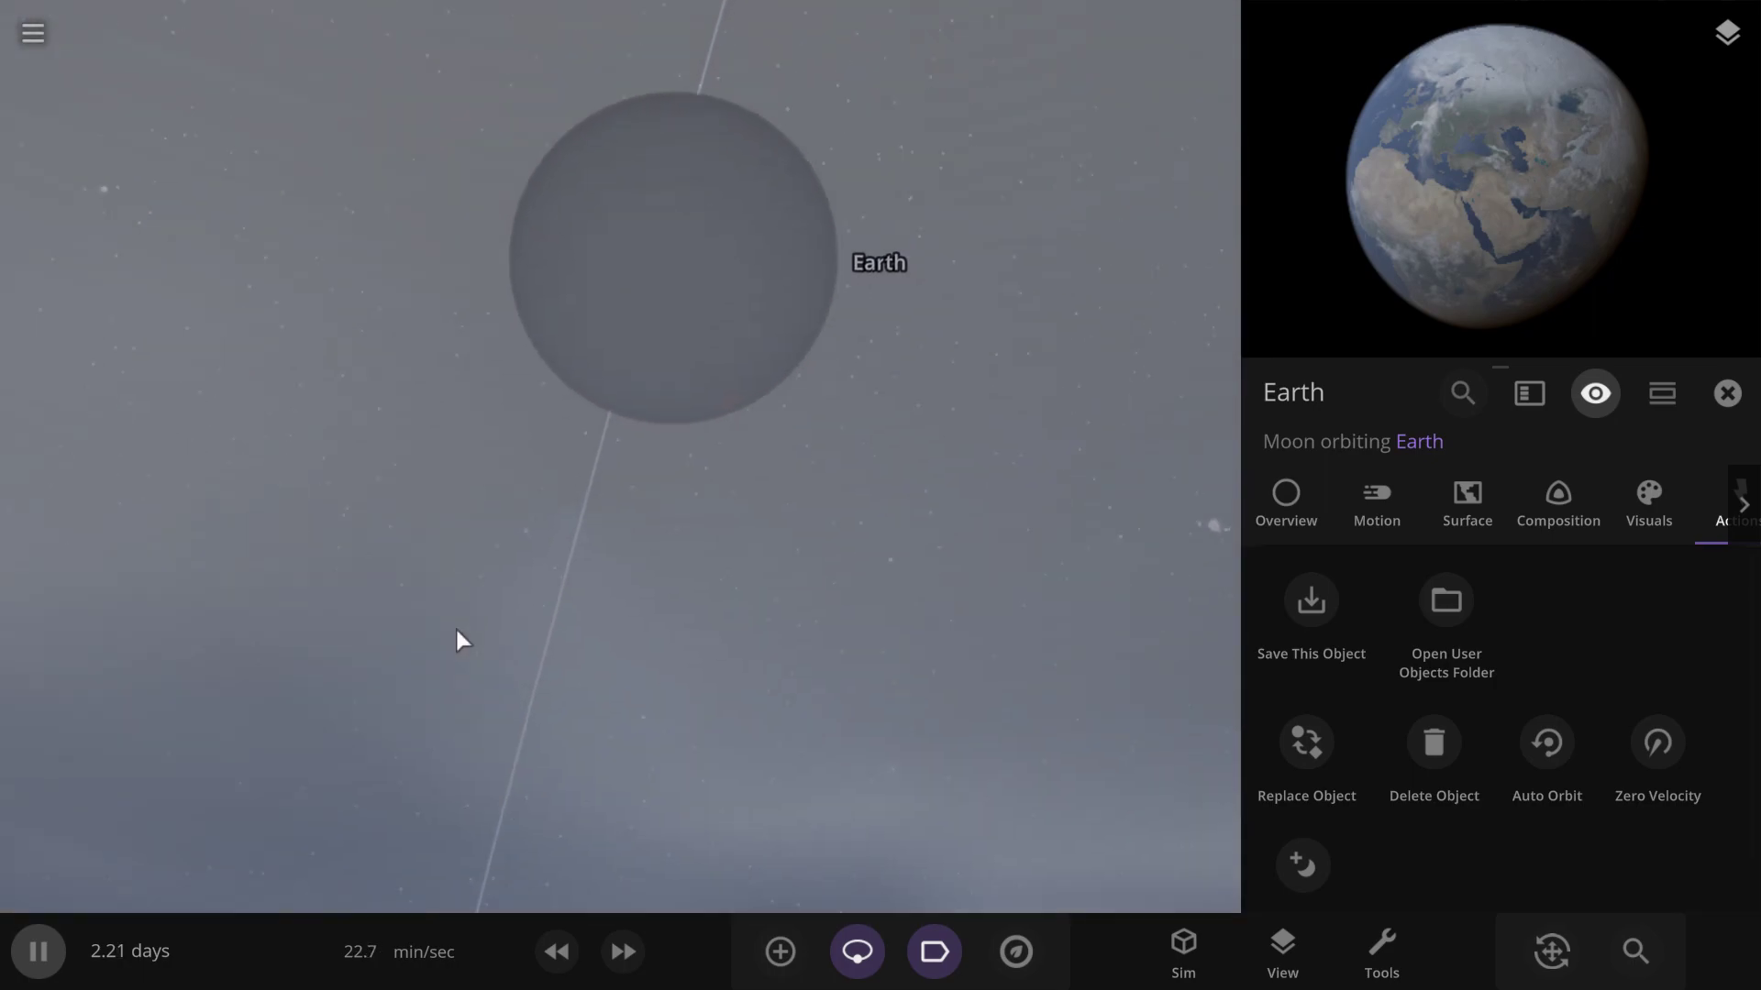
Raise the simulation speed to about 1.9 hour/sec and keep tracking the other Earth's passage across the sky
left_click(623, 954)
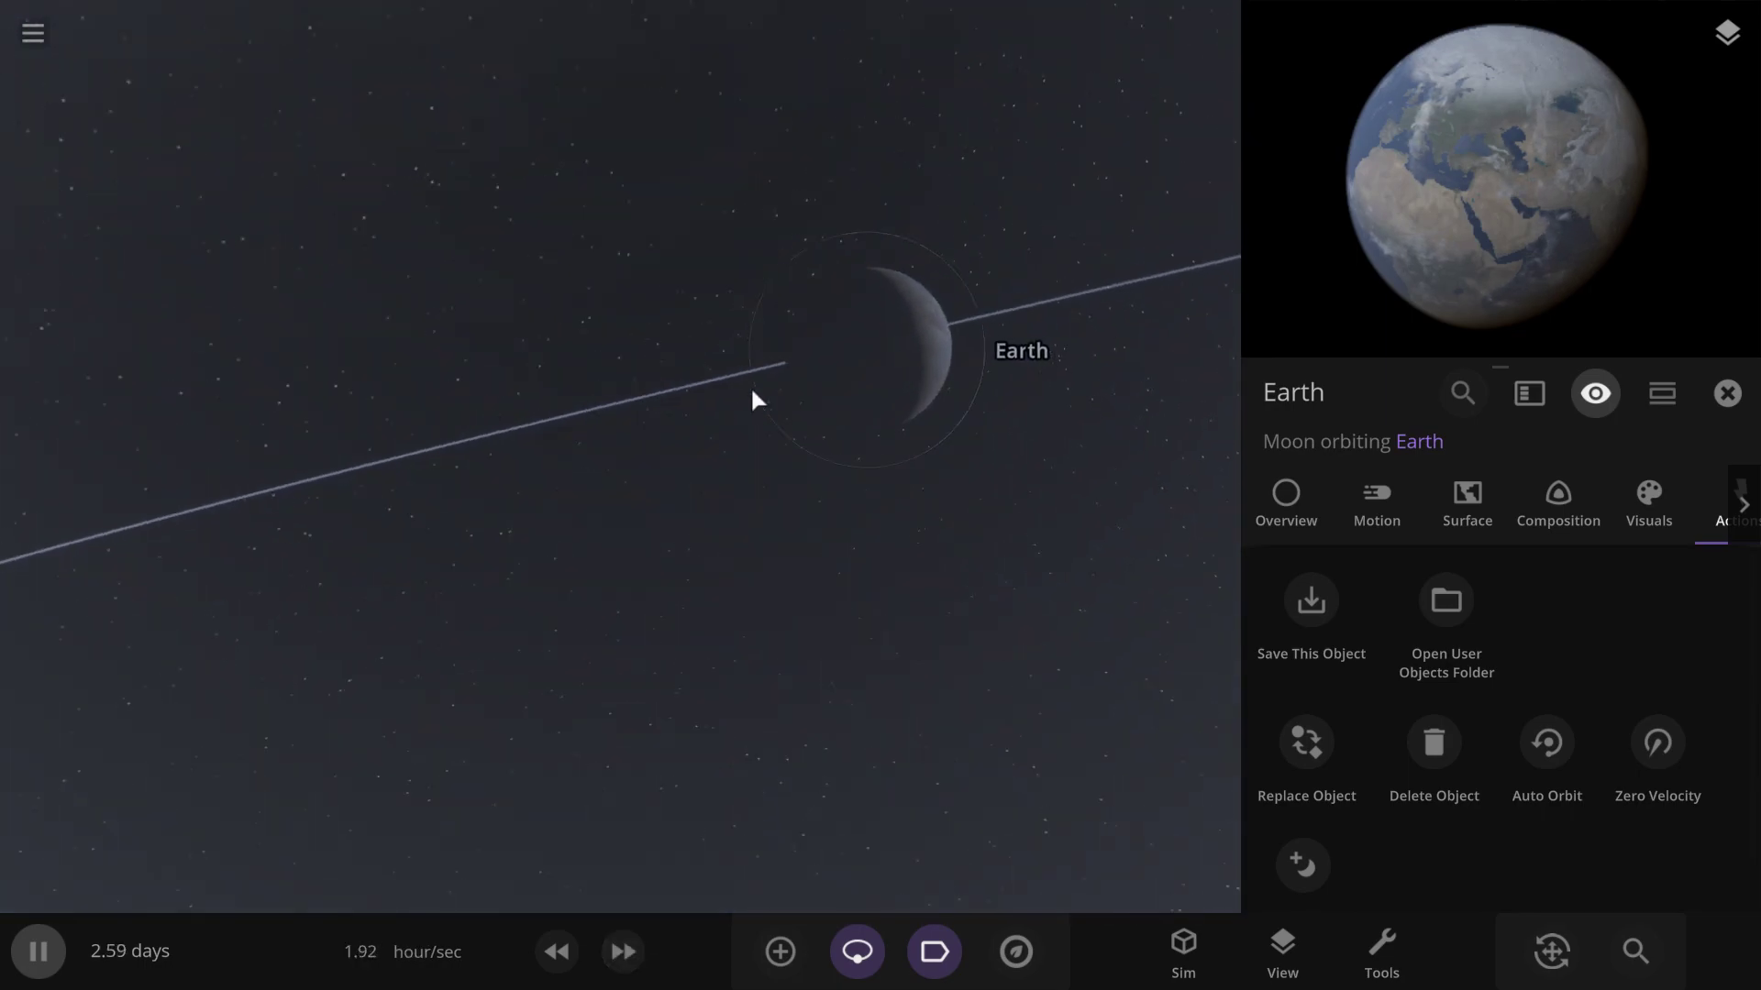
left_click_drag(752, 390, 139, 105)
key("space")
key("space")
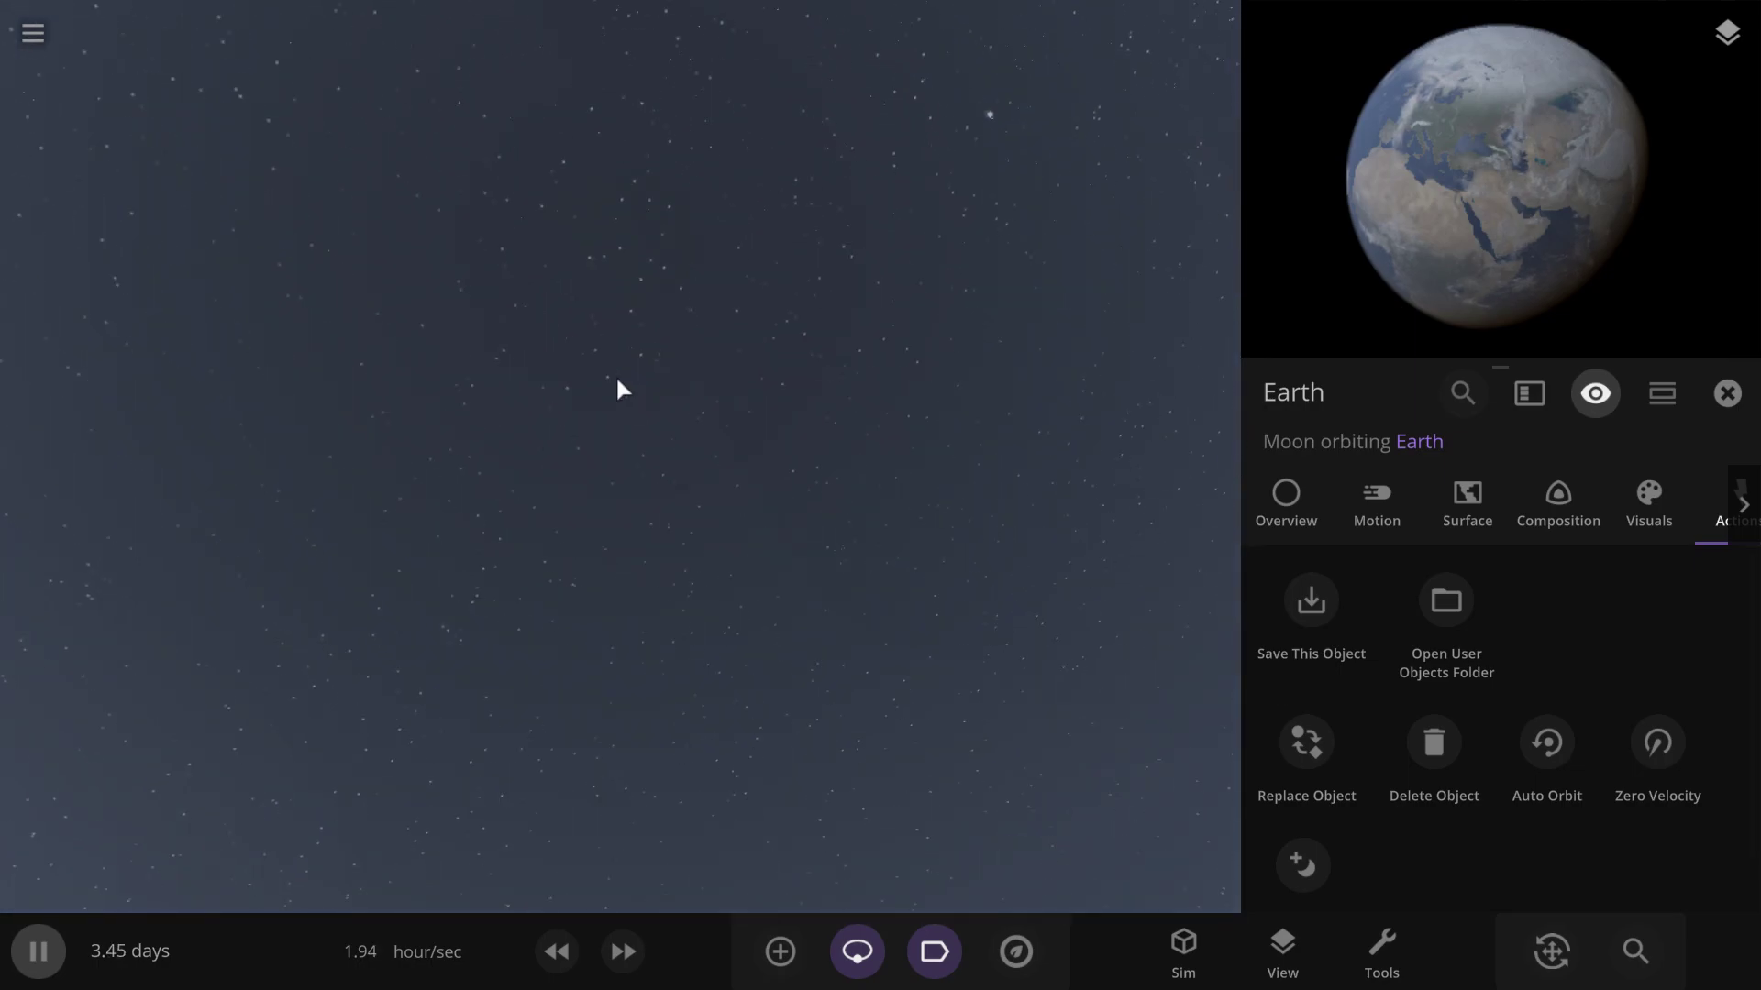
Pause the simulation to look around the horizon from the surface and resume it to find the other Earth again
left_click_drag(617, 381, 282, 699)
key("space")
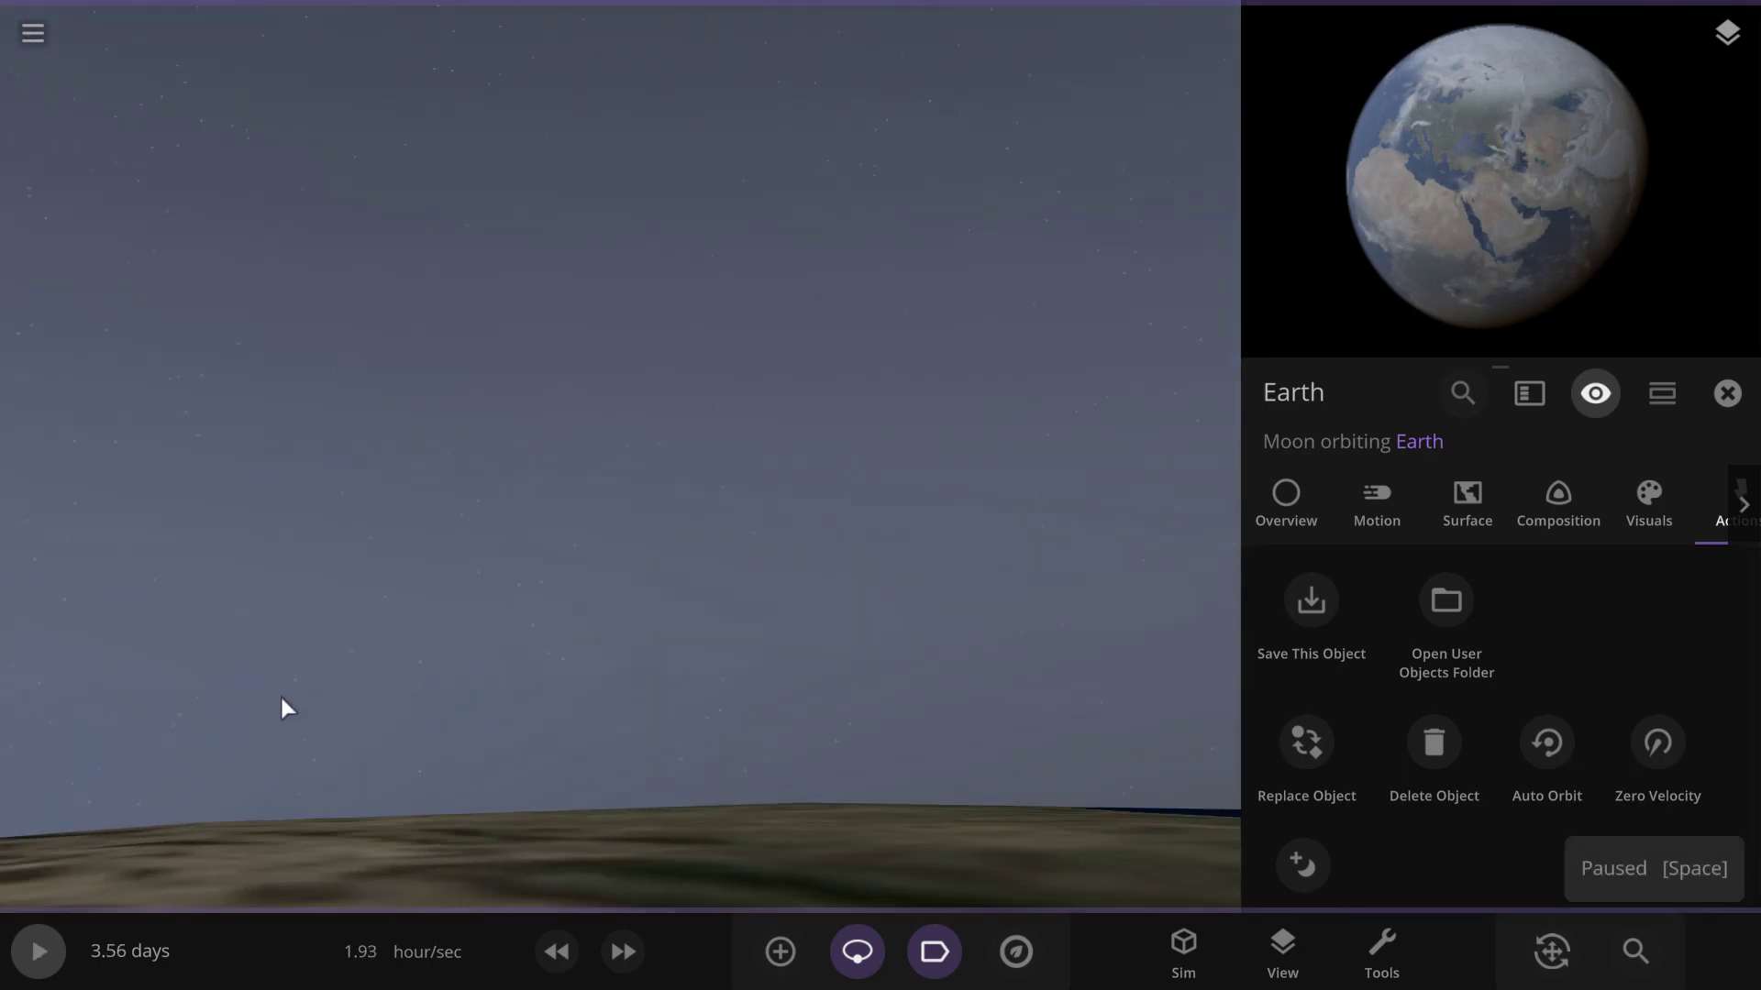
left_click_drag(802, 624, 3, 631)
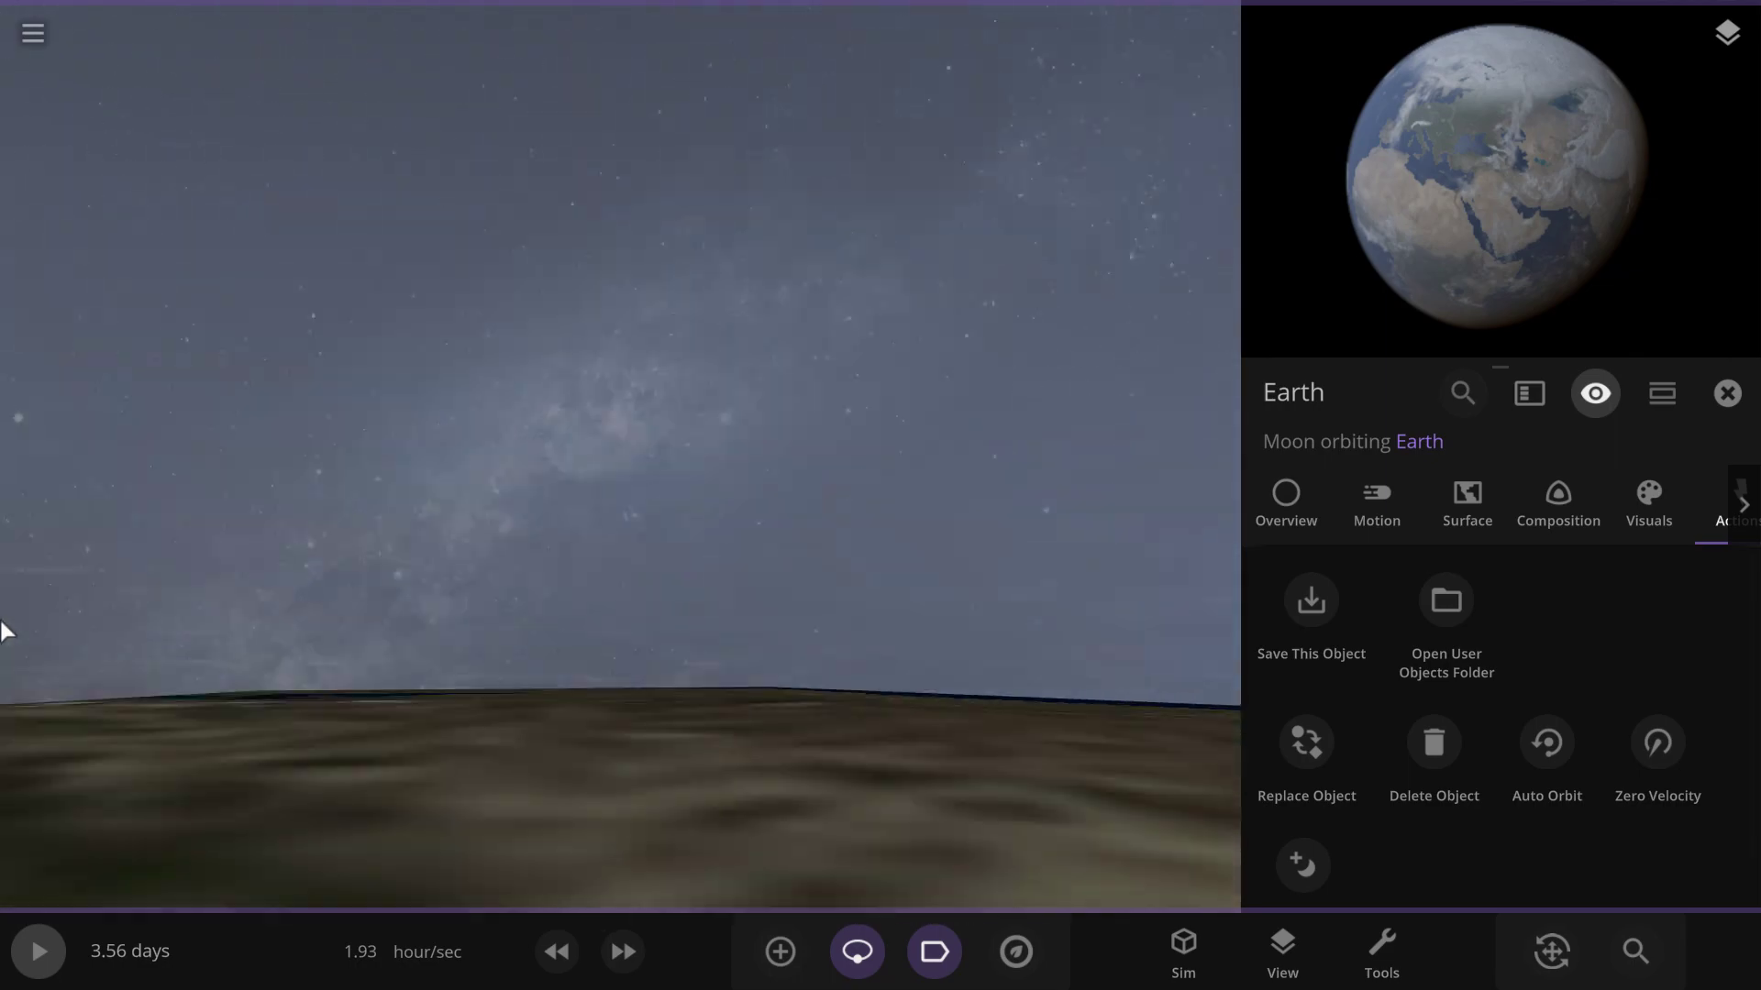
key("space")
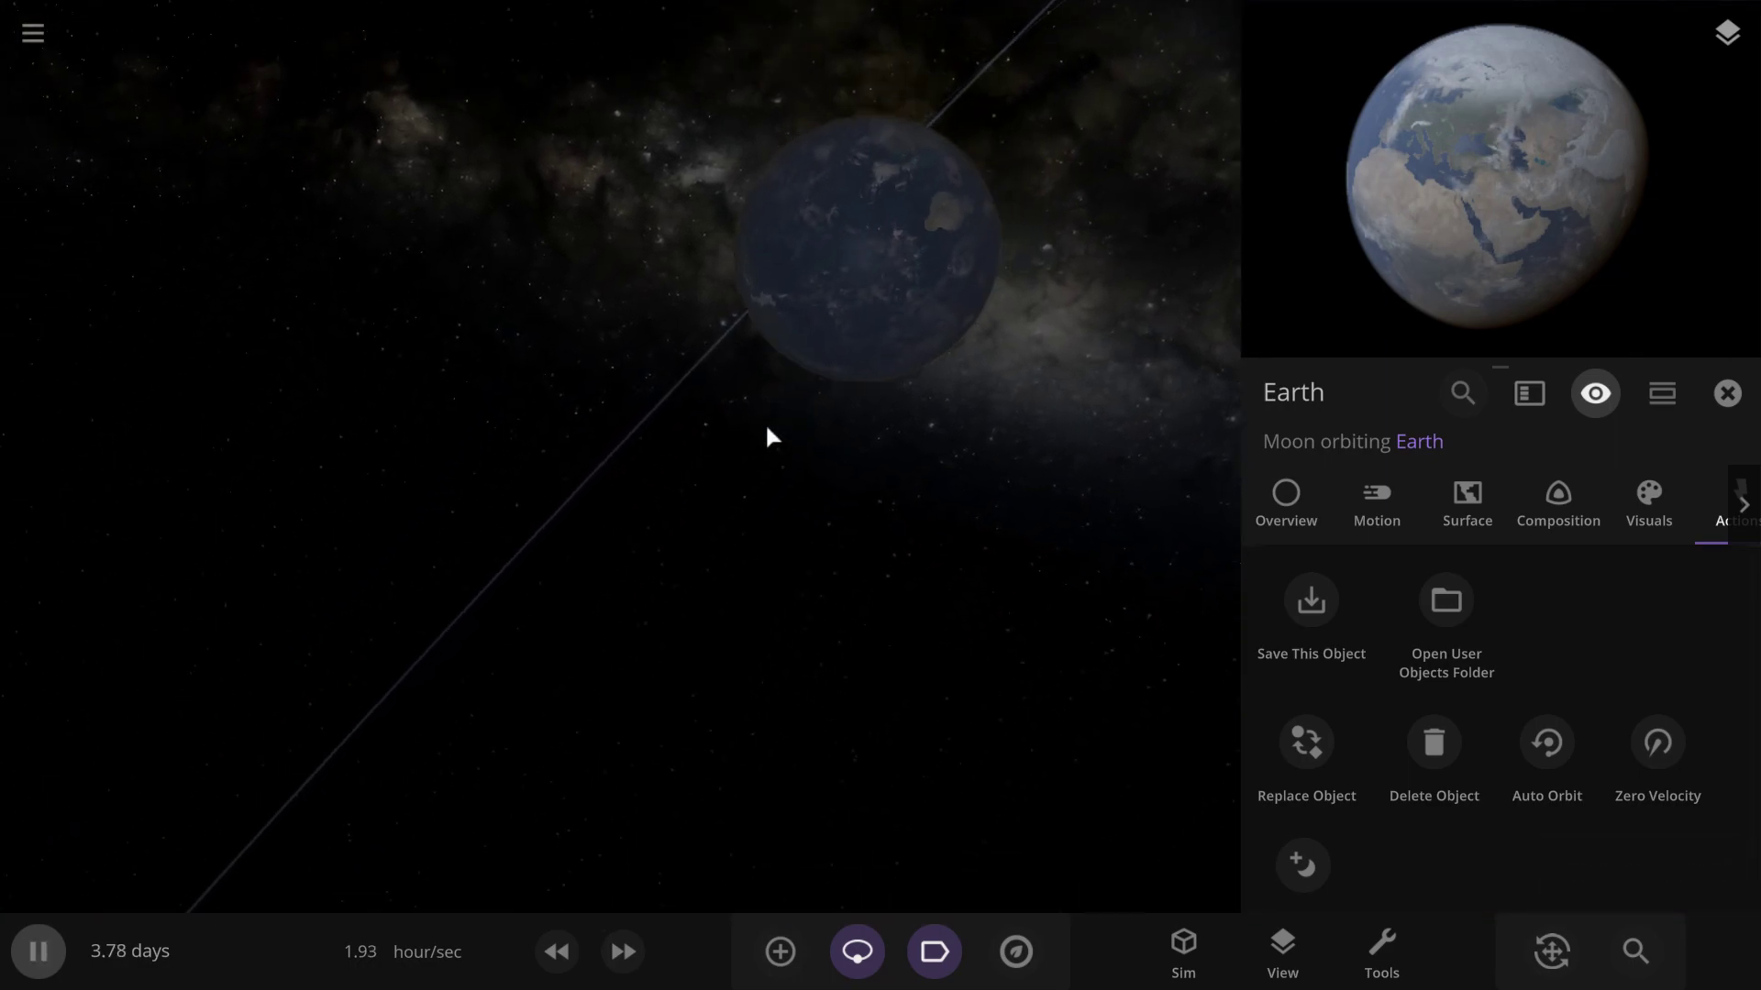
Pause with the other Earth in the night sky, clear the selection, and capture a screenshot above the city lights
key("space")
key("space")
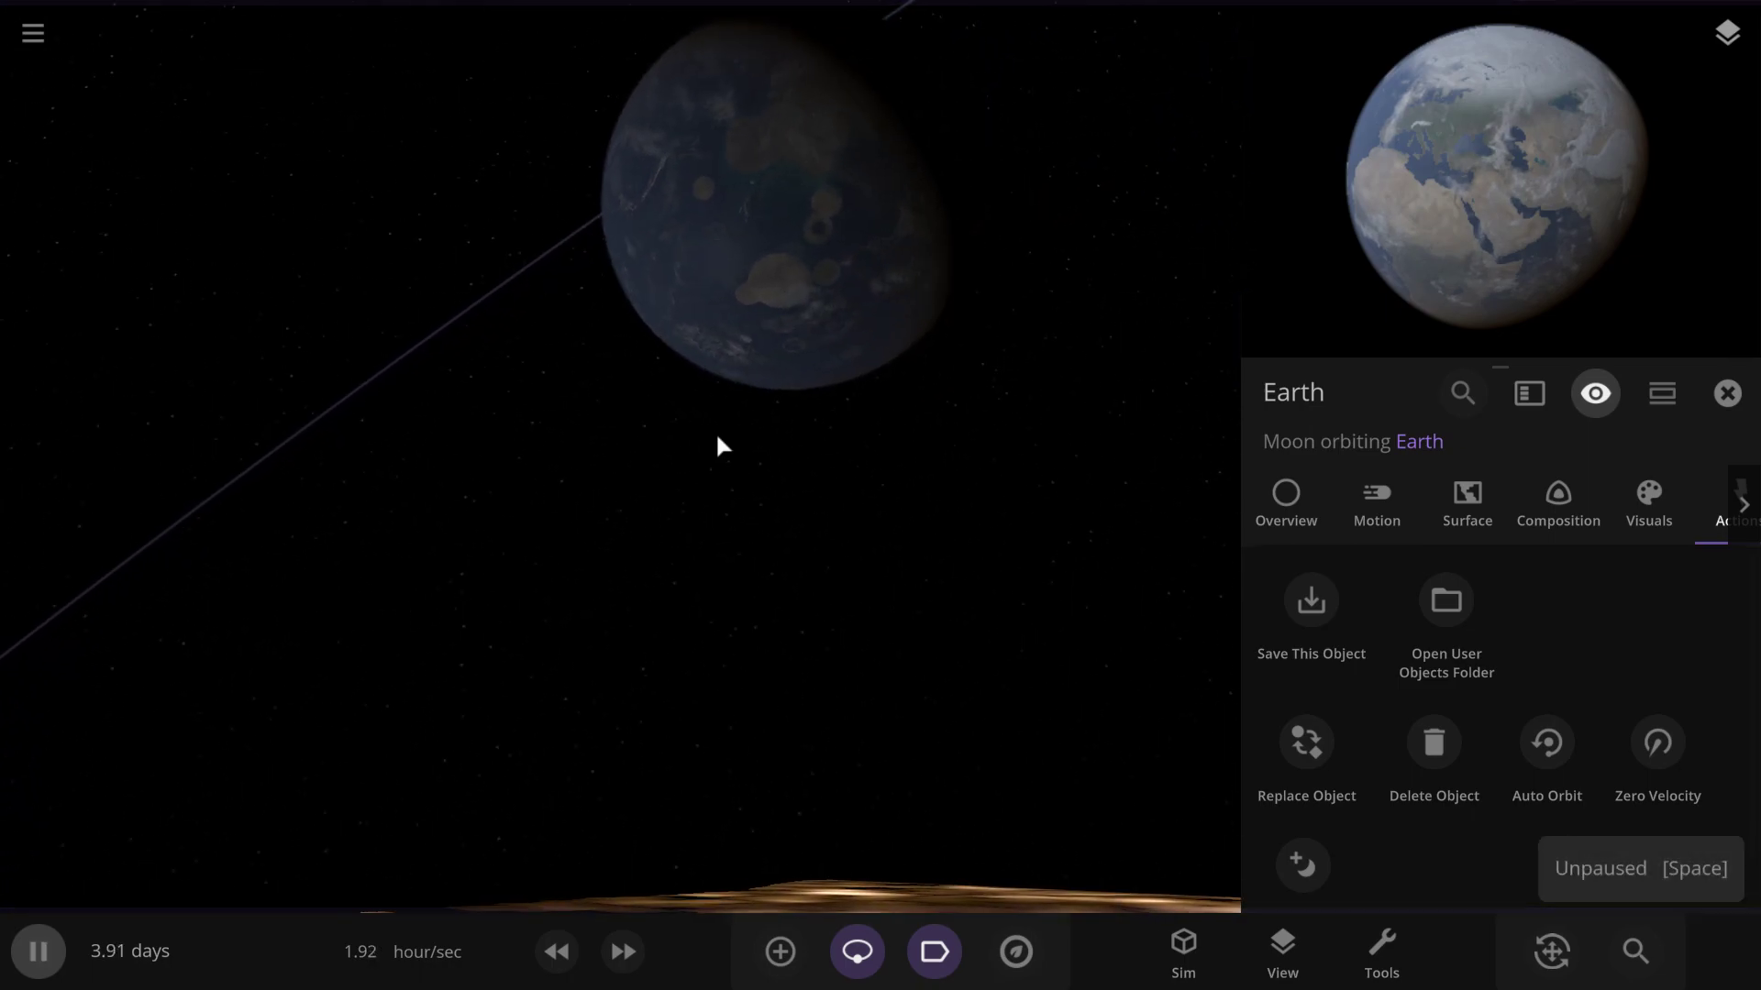
key("space")
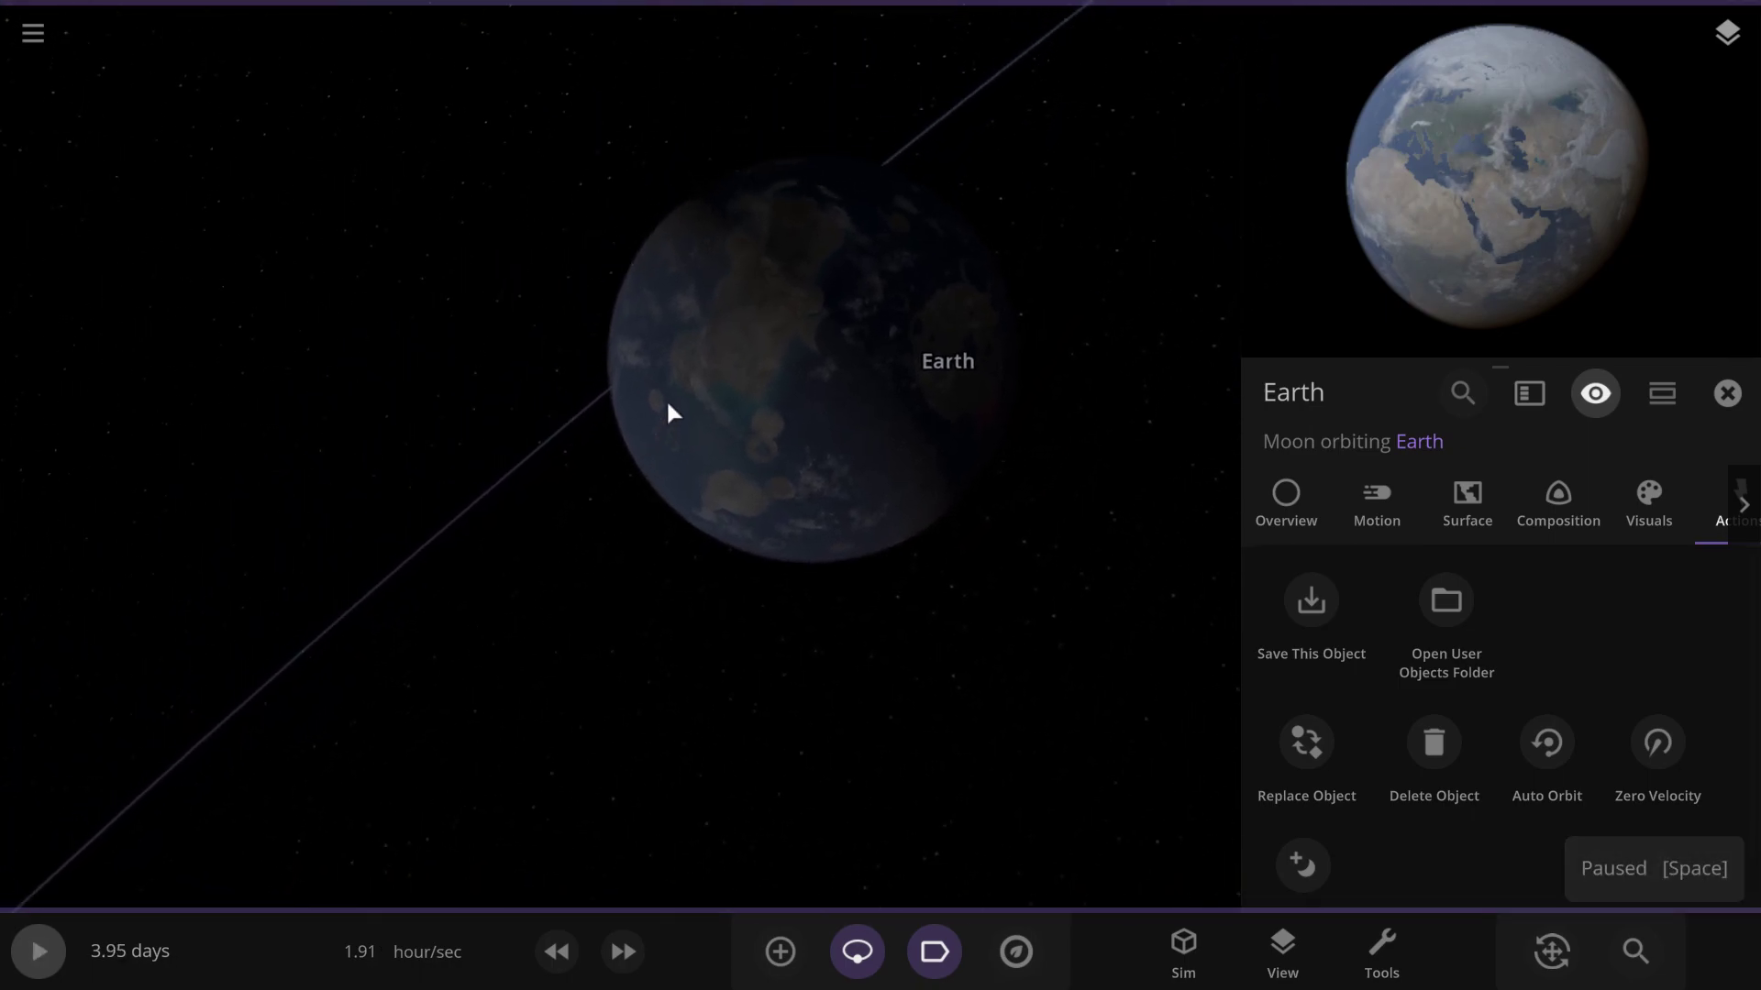
left_click(933, 616)
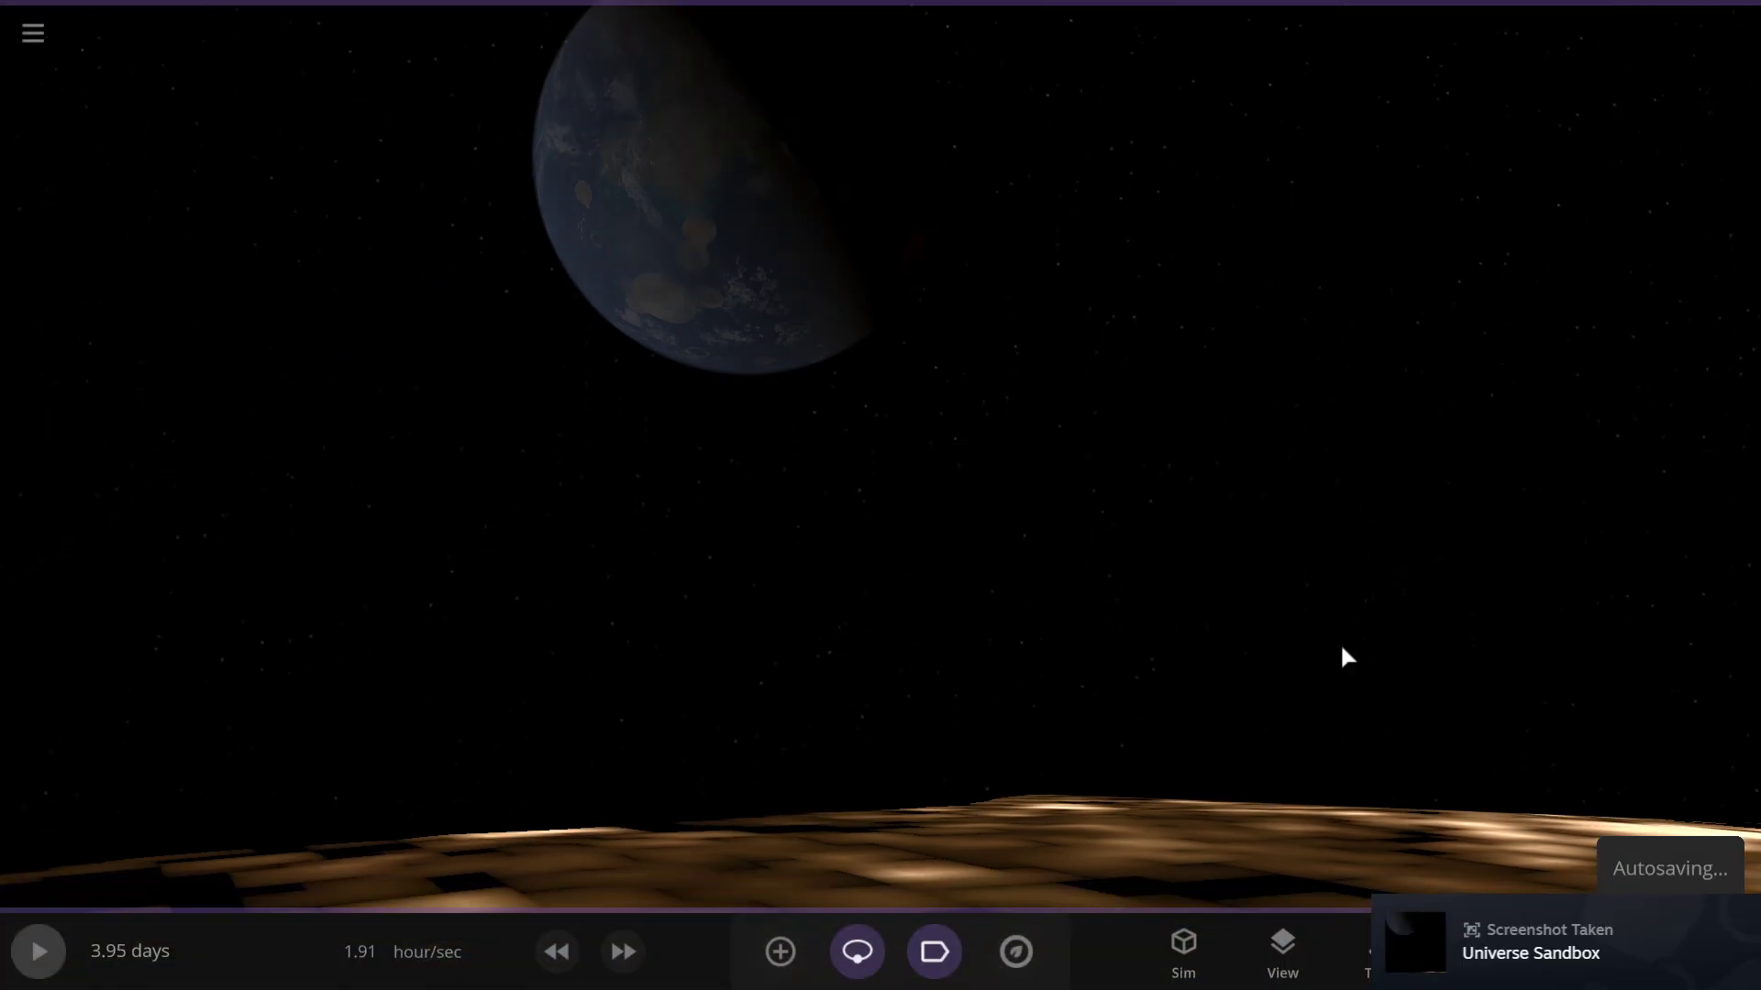
Follow the other Earth above the city lights from the surface, with a brief pause before letting time run on
right_click_drag(1222, 613, 1258, 548)
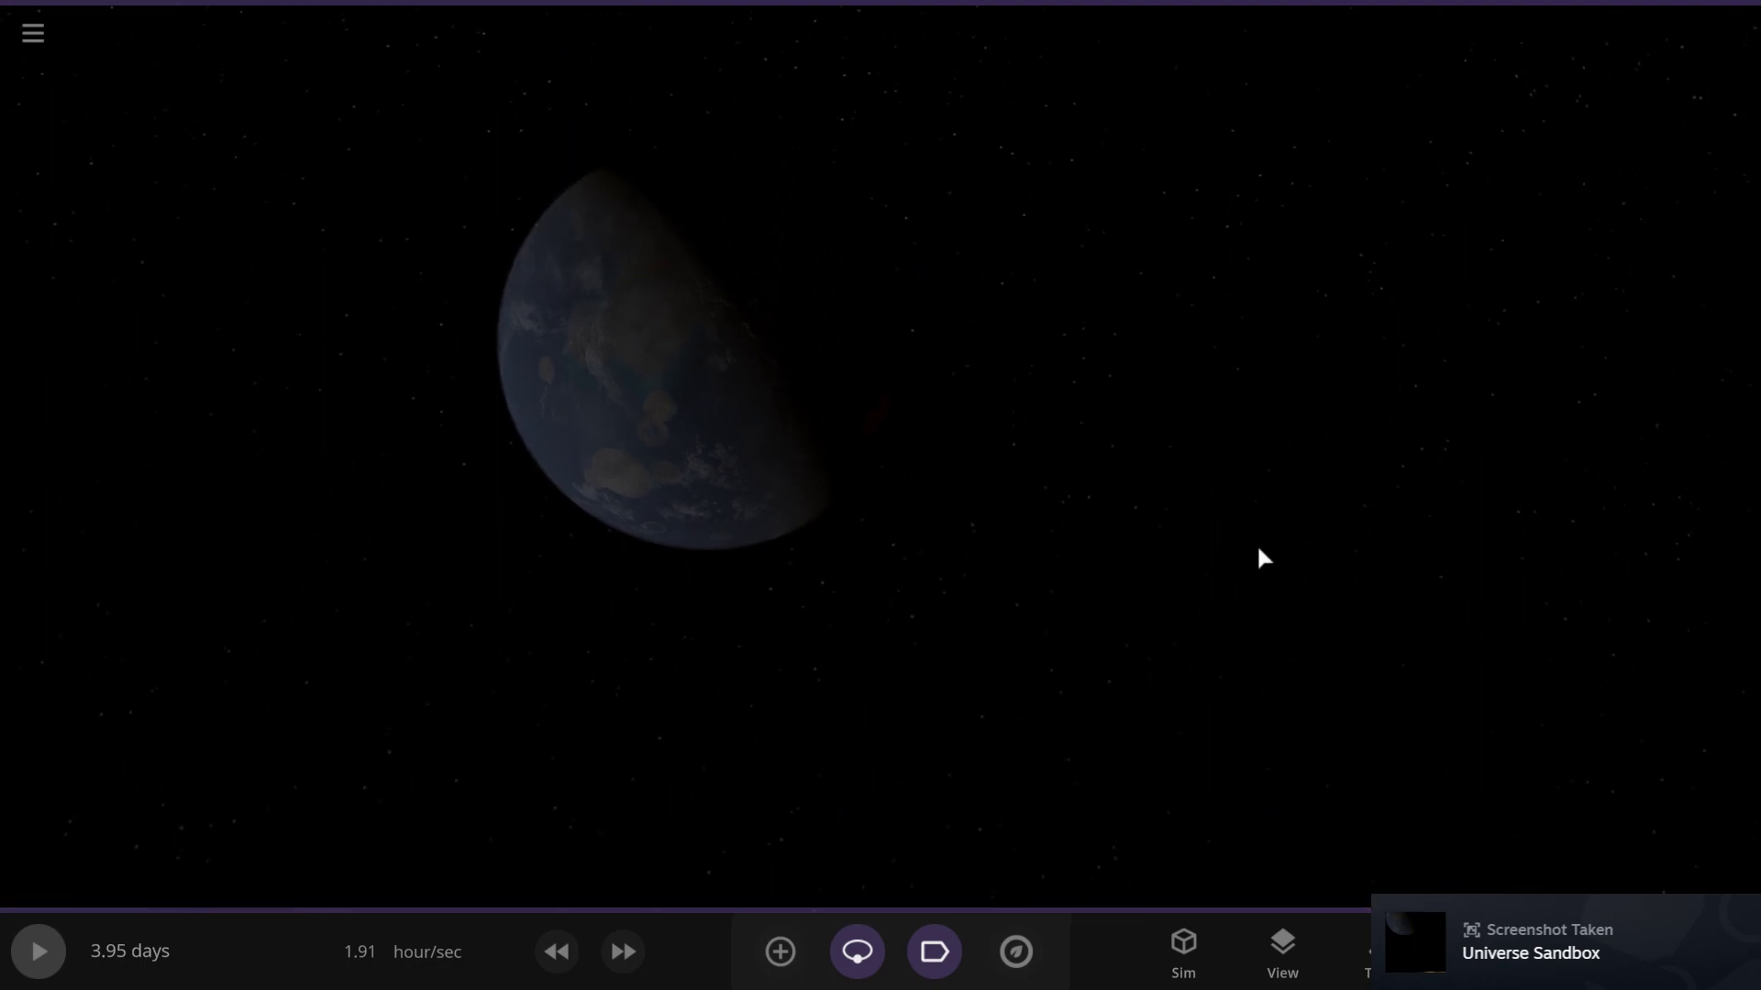
key("space")
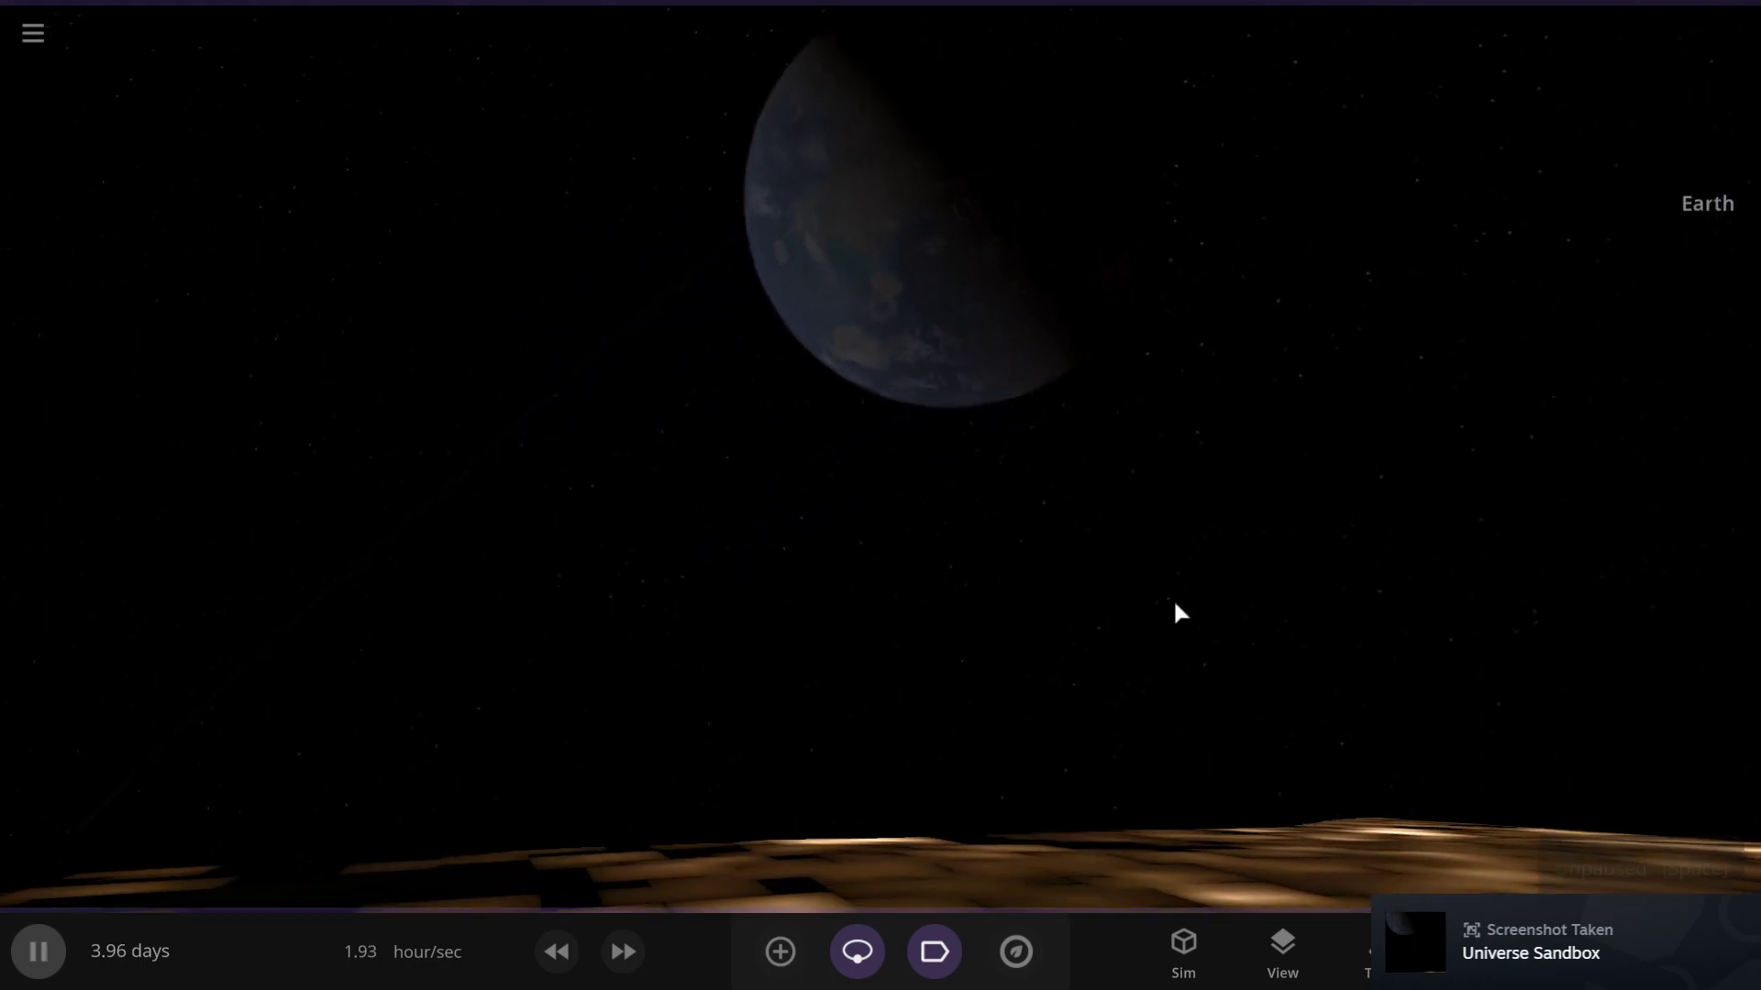
key("space")
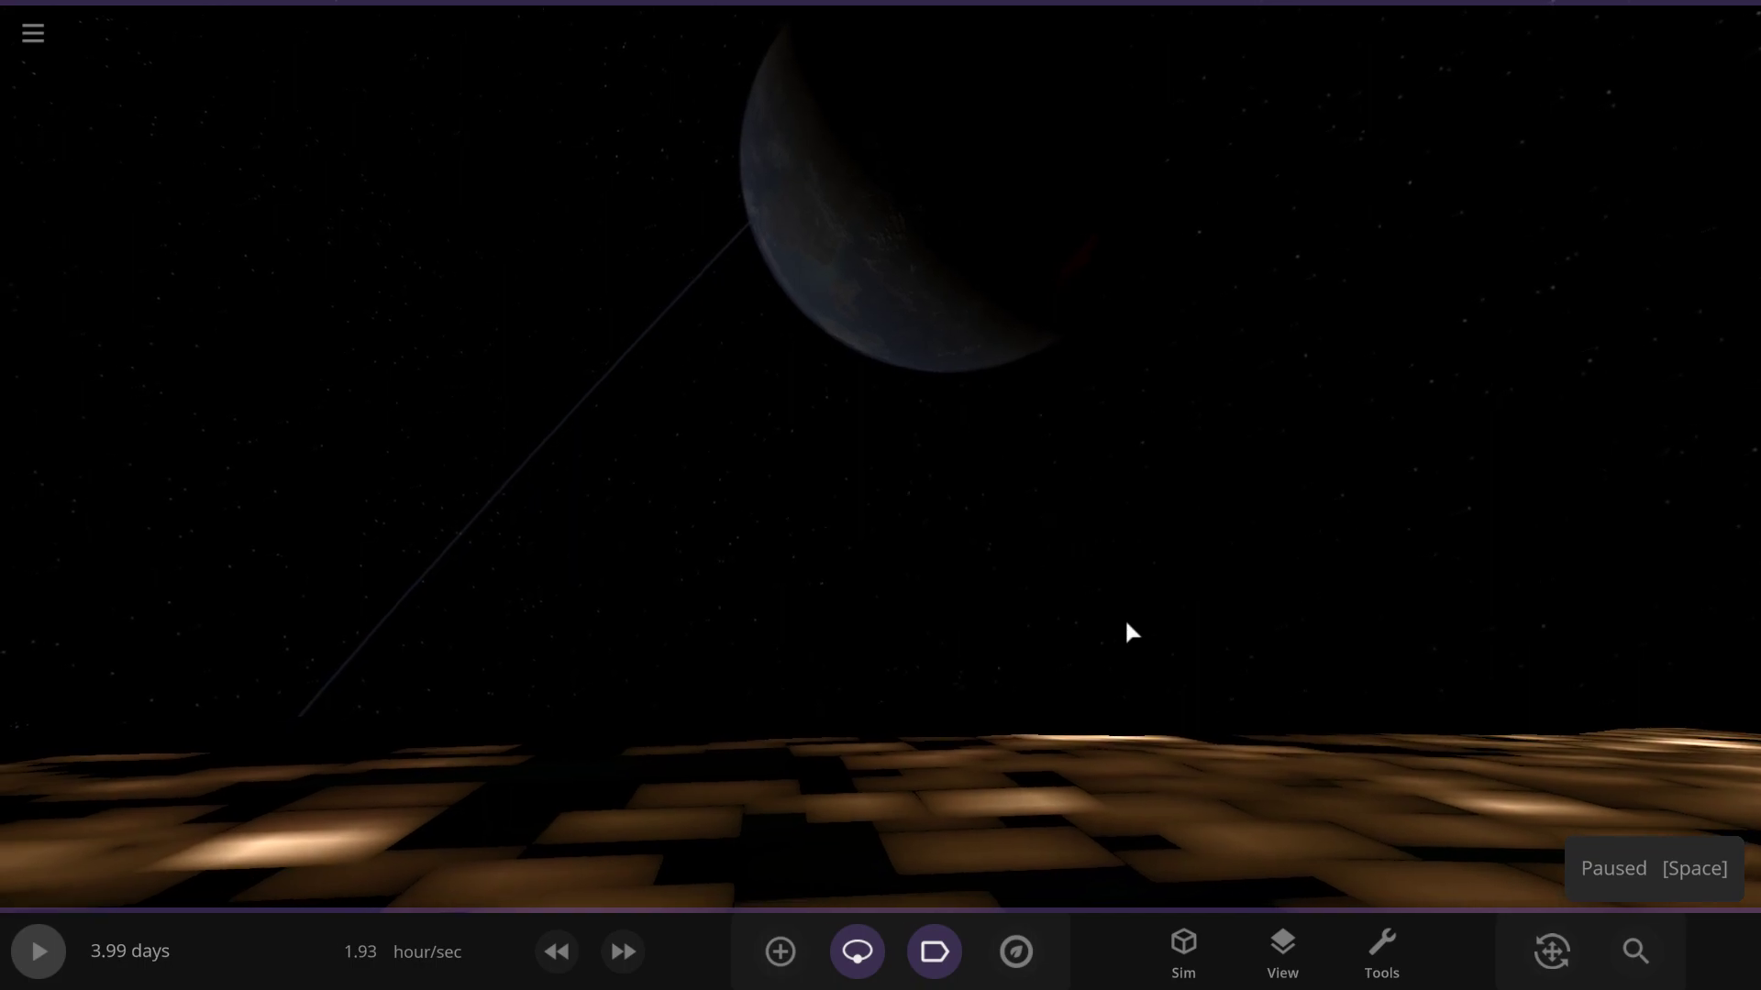
key("space")
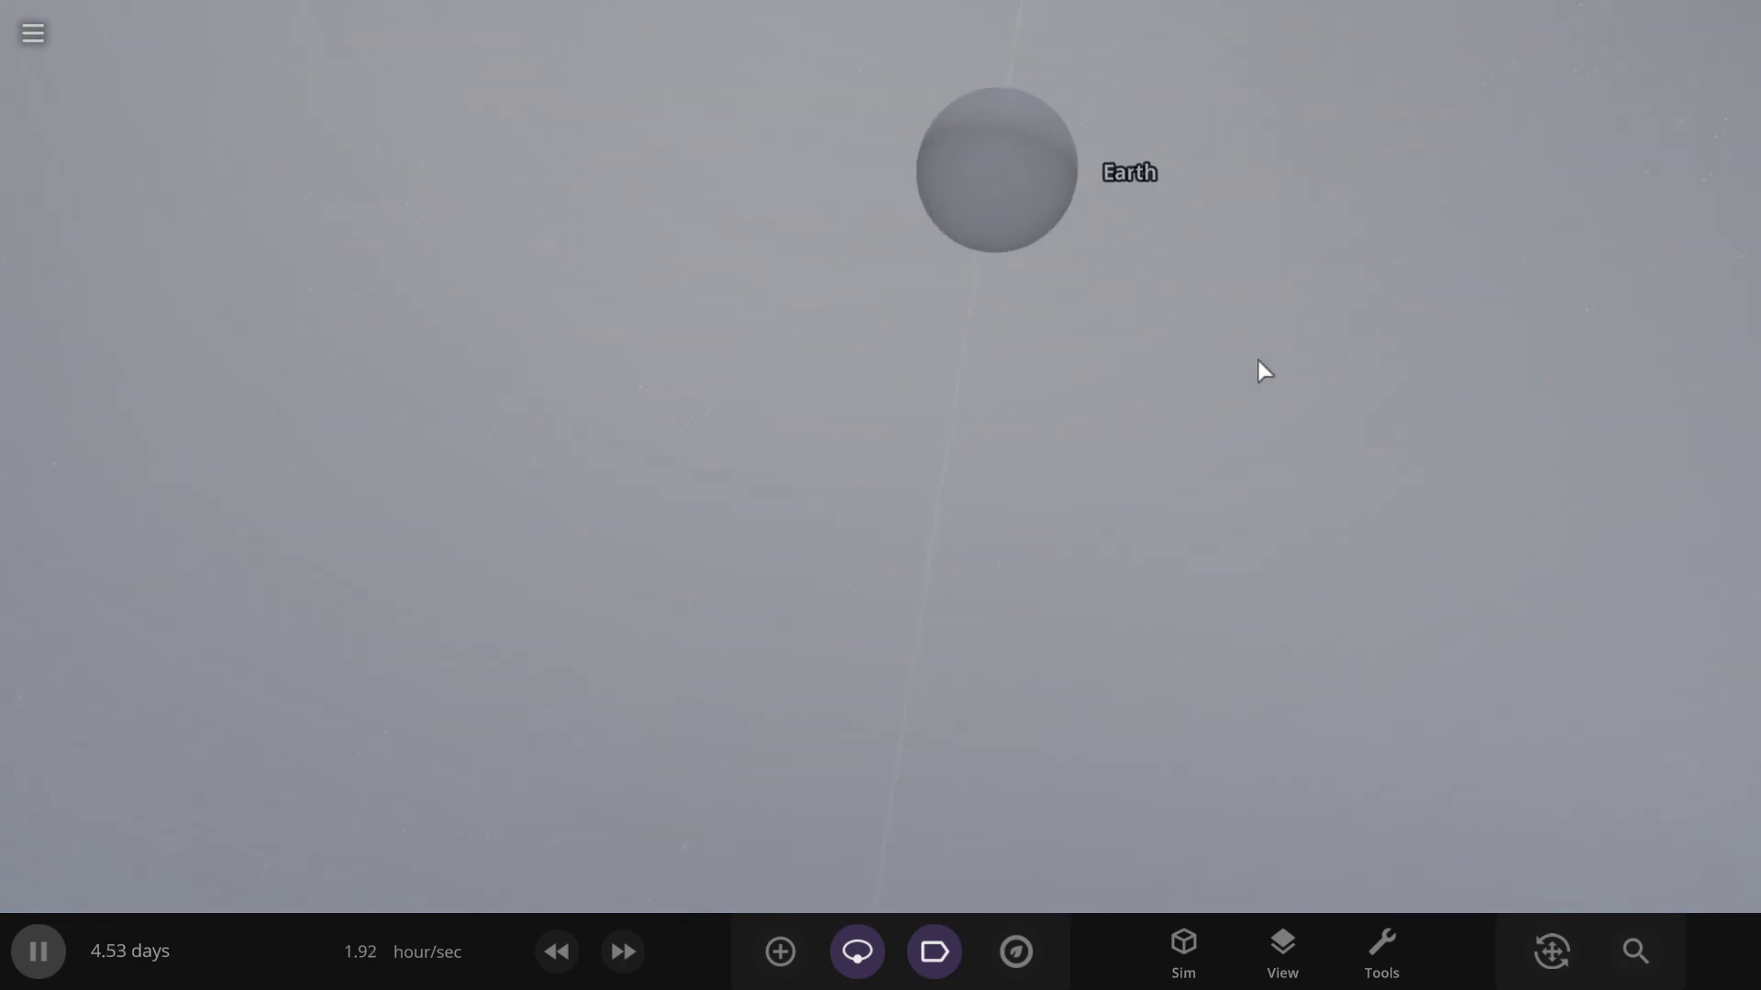
Pause the simulation, return the camera to space with both Earths in view, and resume
key("space")
key("c")
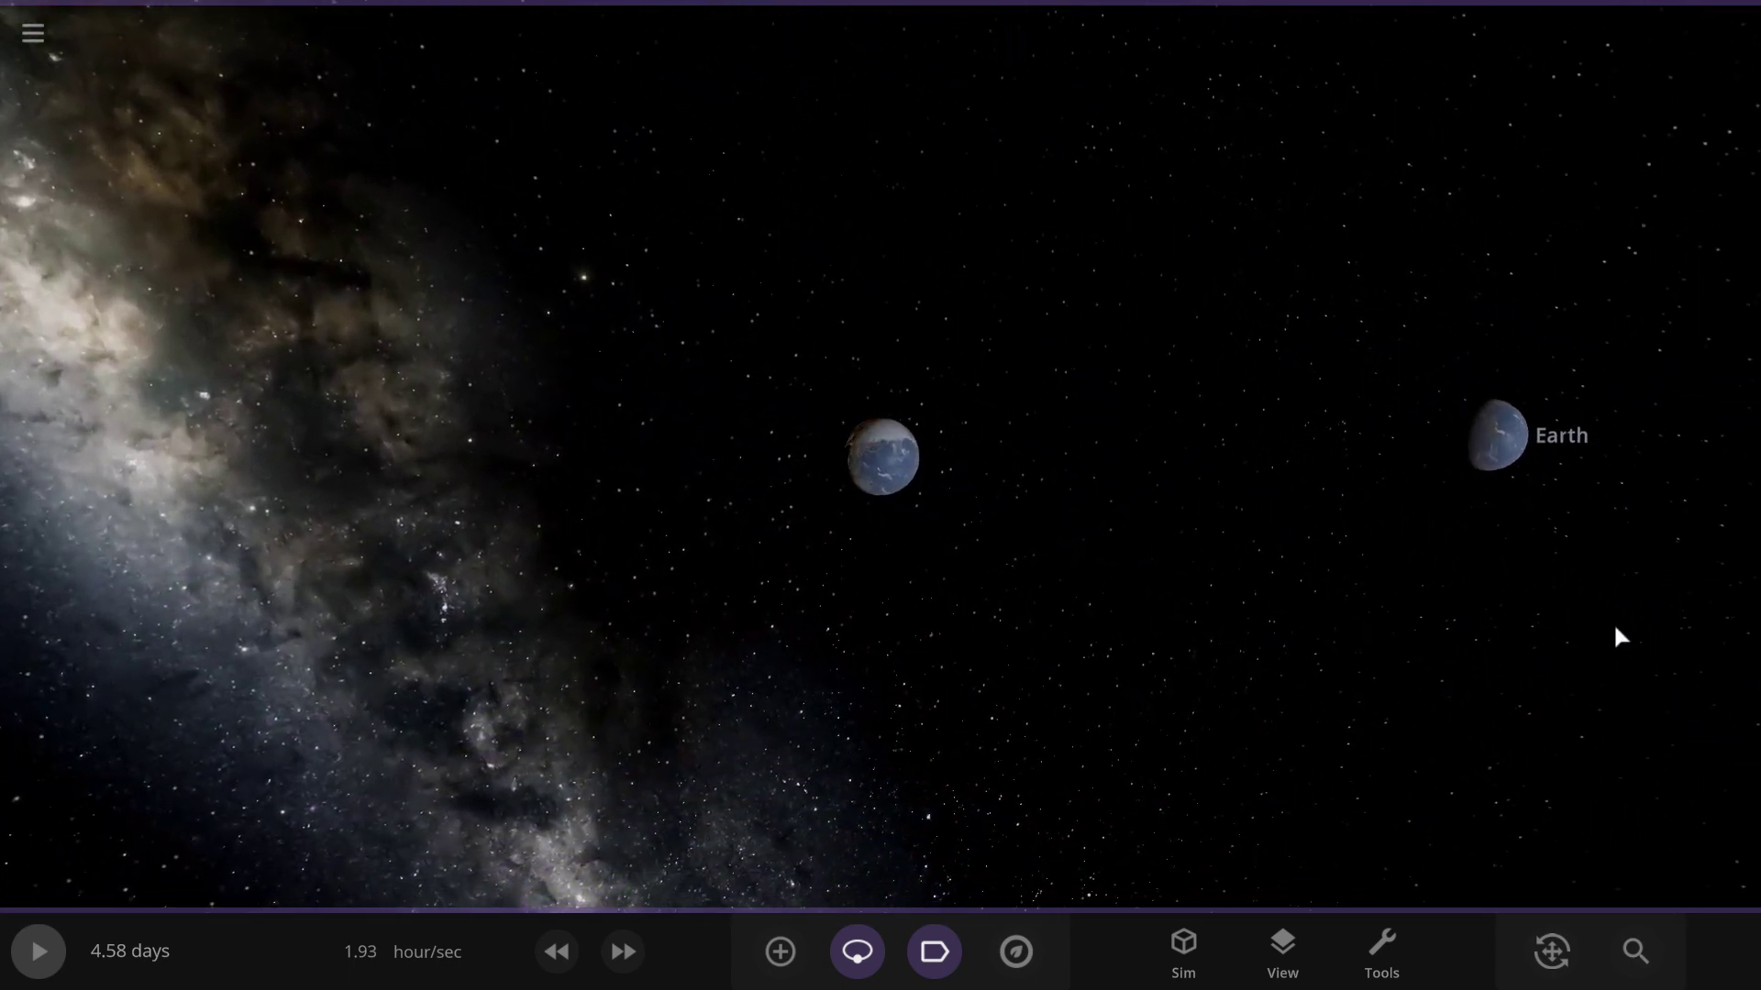
key("space")
Adjust the simulation speed while circling both Earths, settling on a target of 0.951 min/sec
left_click(623, 952)
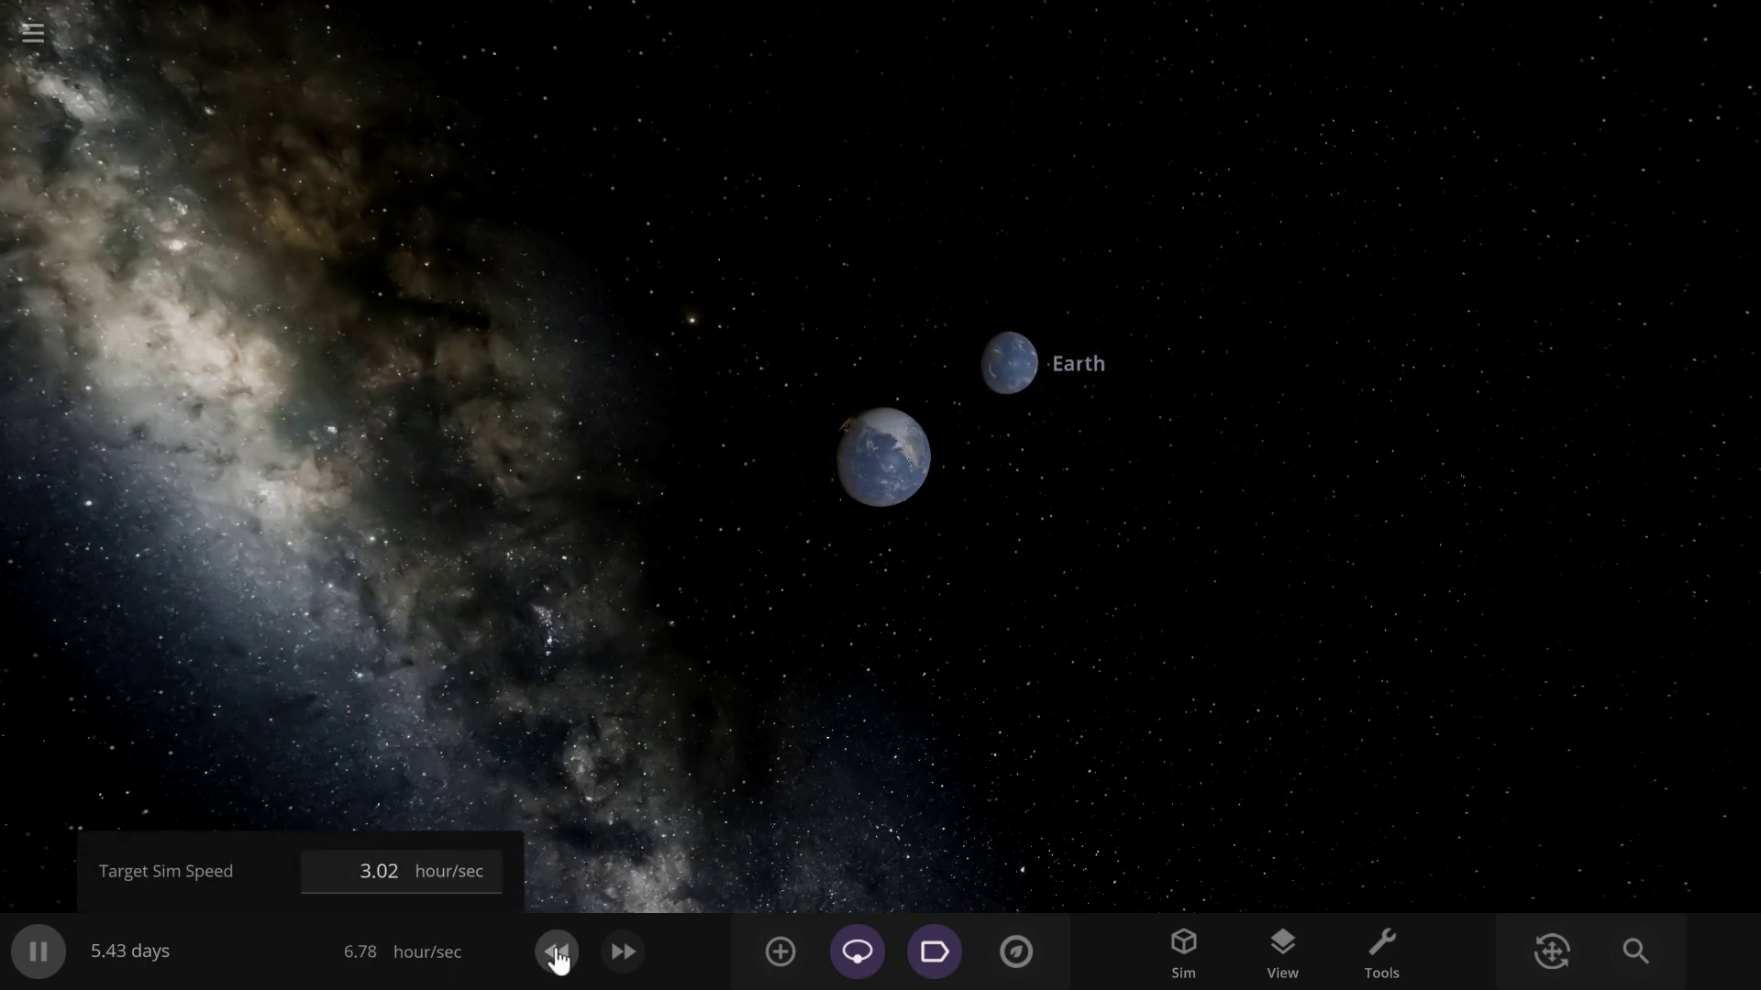
right_click_drag(1084, 569, 846, 542)
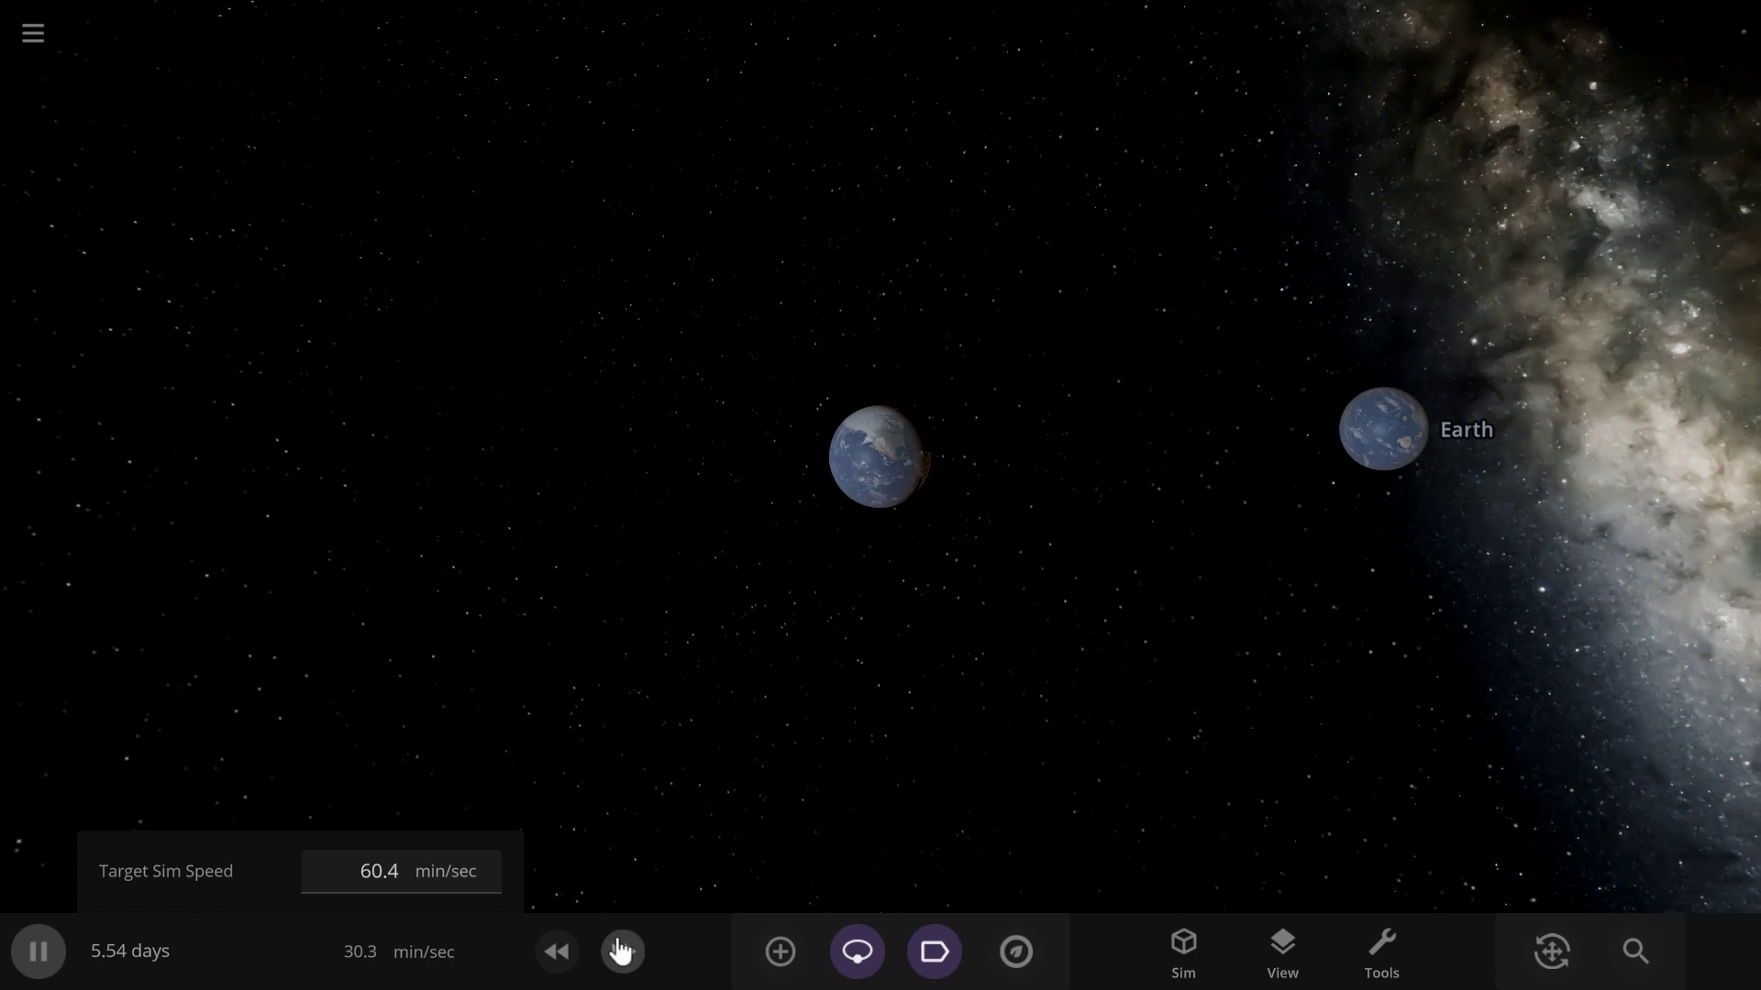
left_click(555, 957)
right_click_drag(1201, 420, 397, 391)
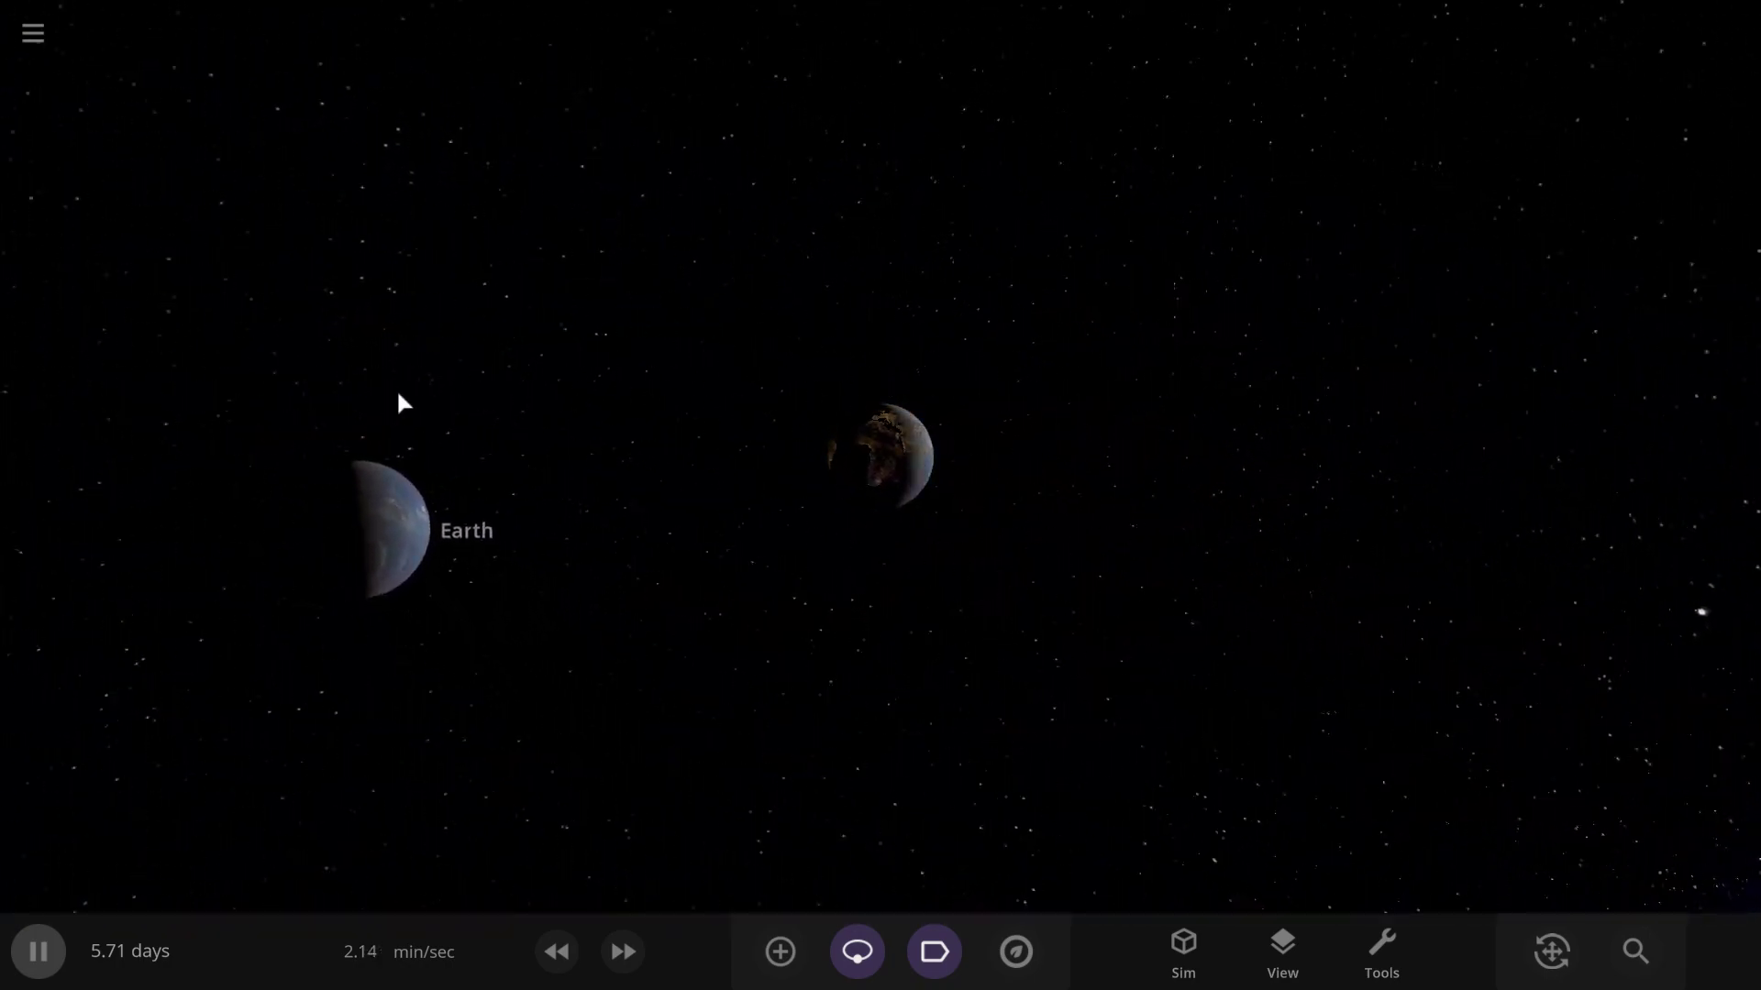
left_click(629, 955)
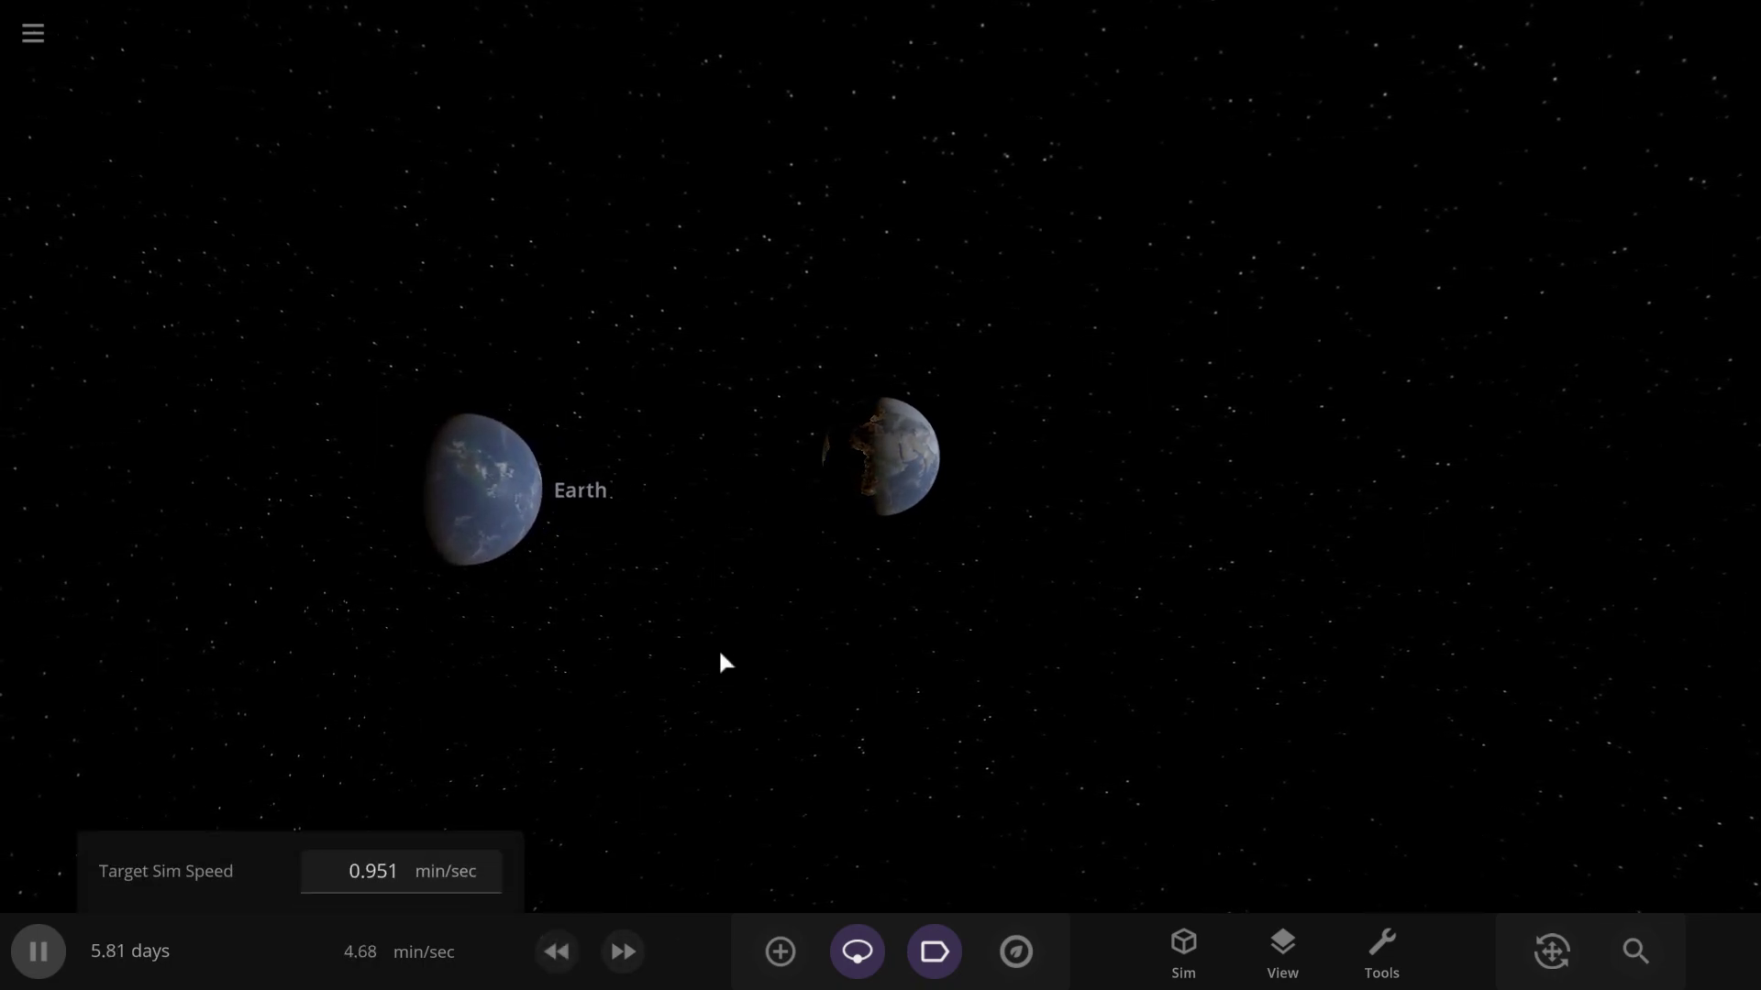
Move in close to line up one Earth behind the edge of the other and pause the simulation
scroll(723, 655, "up", 2)
right_click_drag(775, 631, 936, 644)
scroll(903, 639, "up", 2)
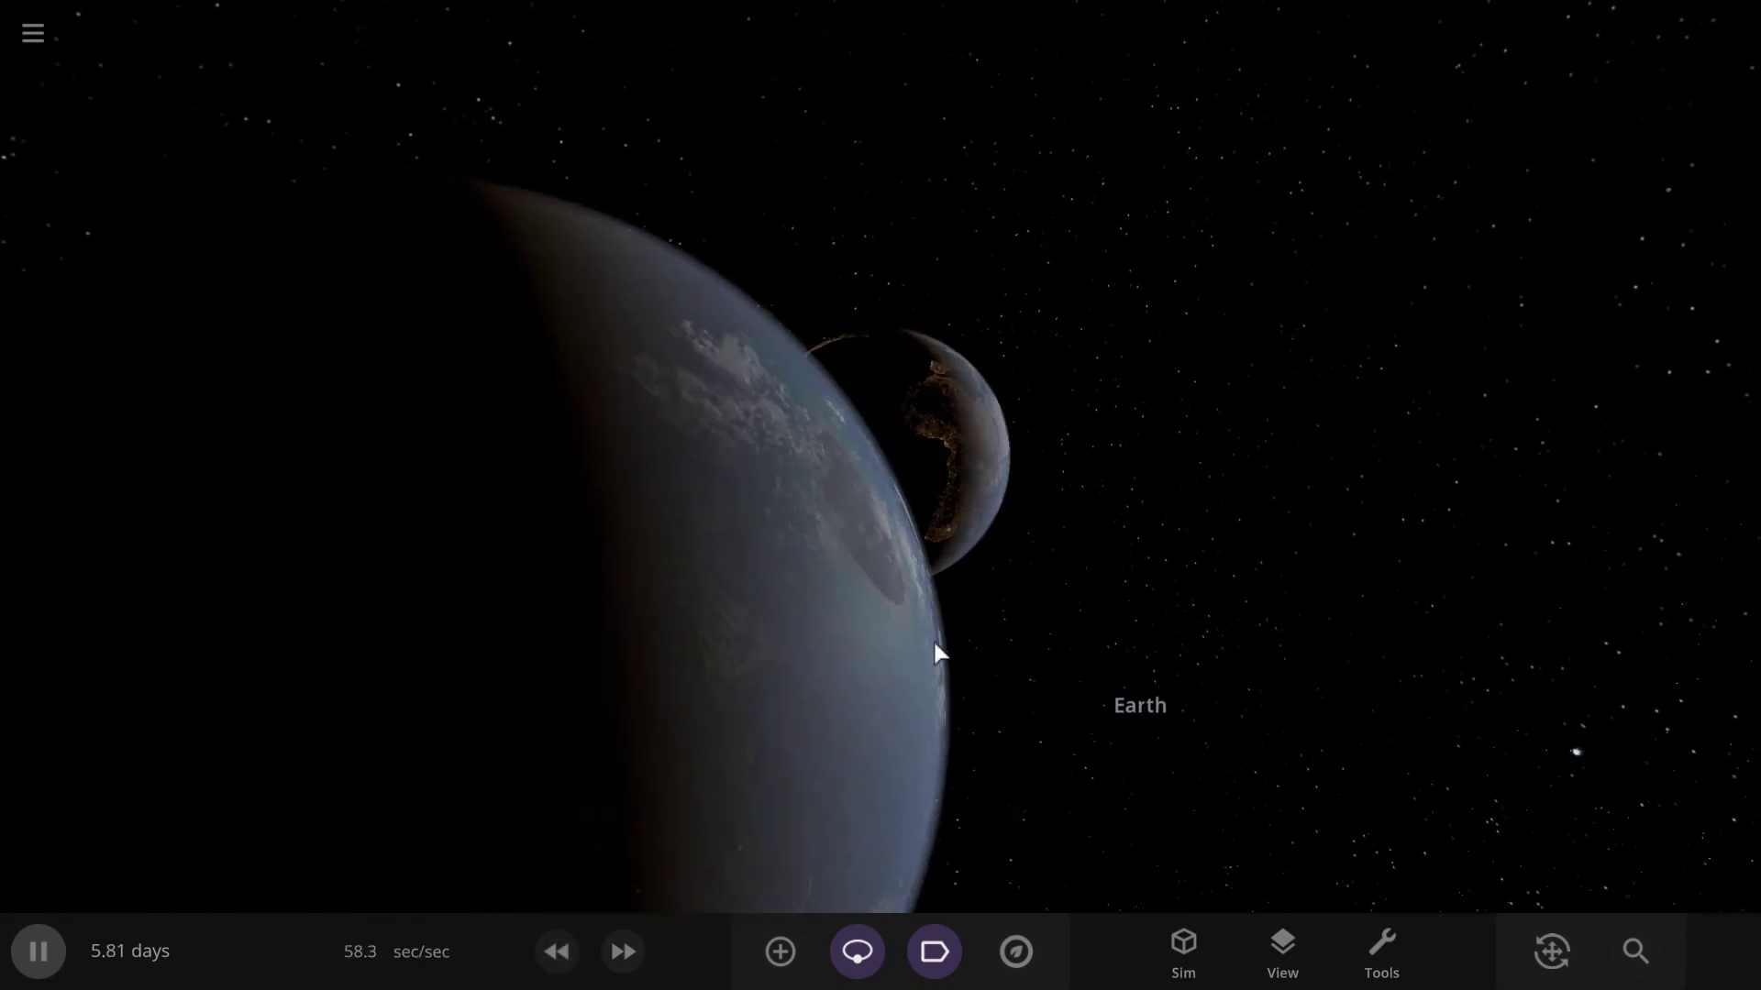
left_click_drag(927, 657, 8, 660)
scroll(800, 510, "up", 8)
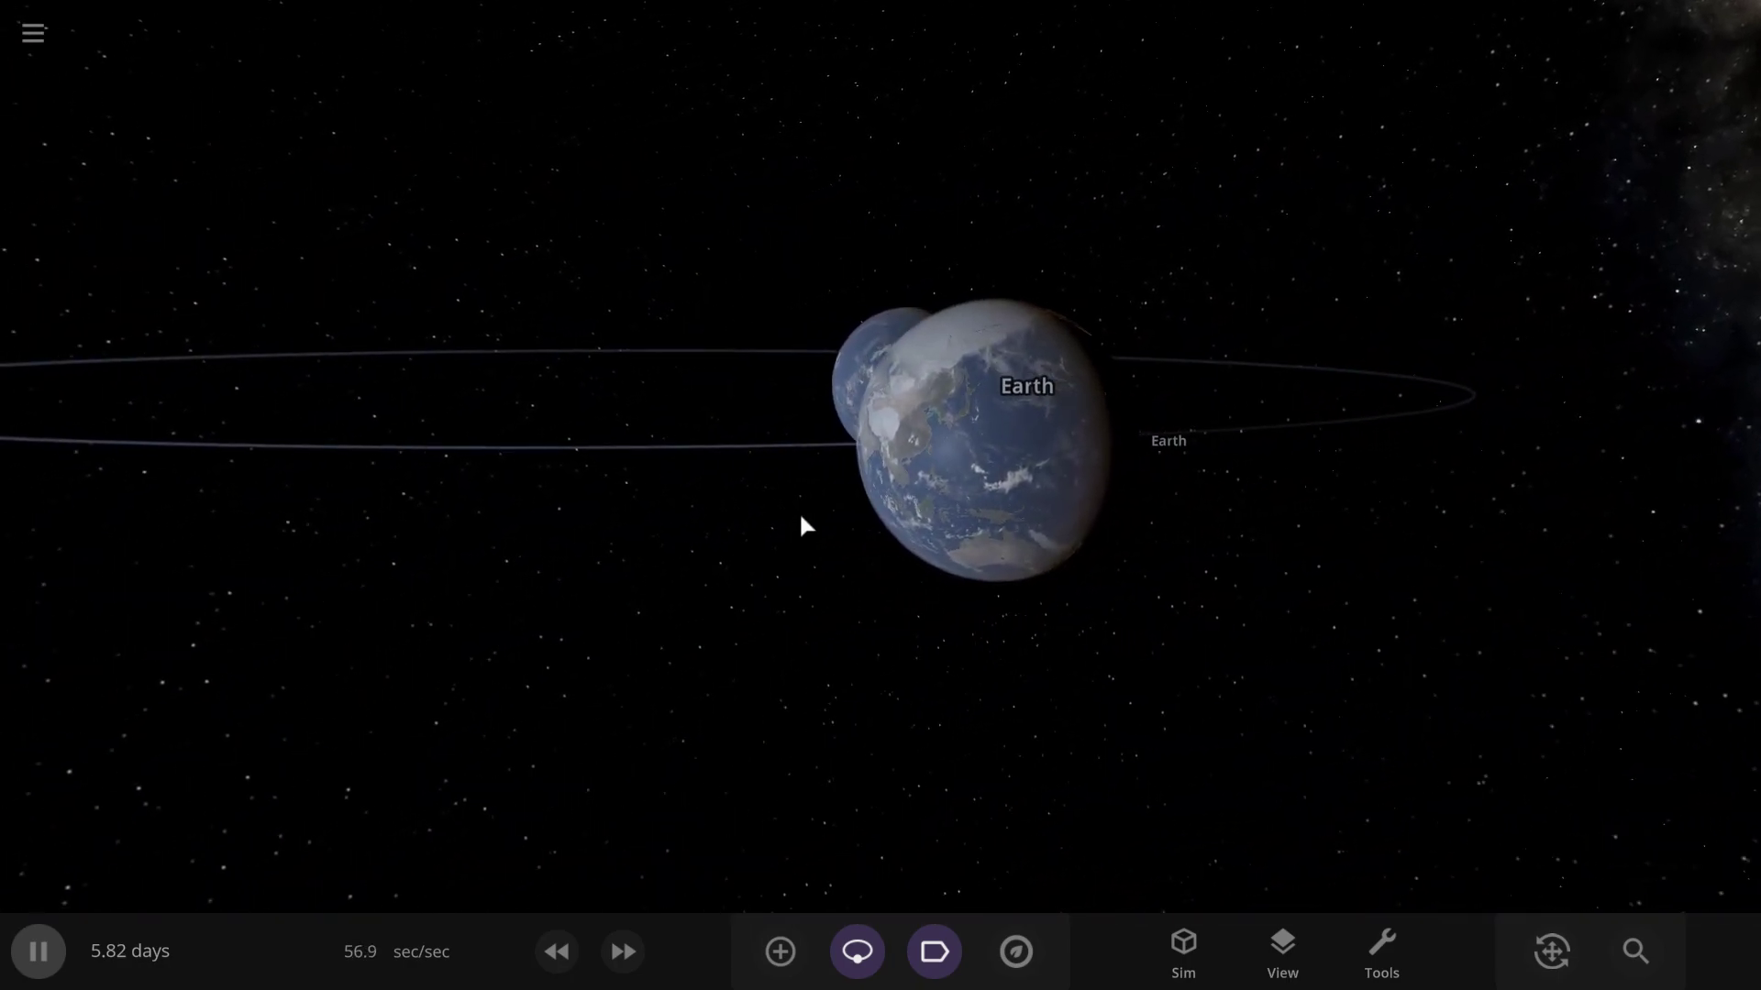
scroll(830, 394, "up", 5)
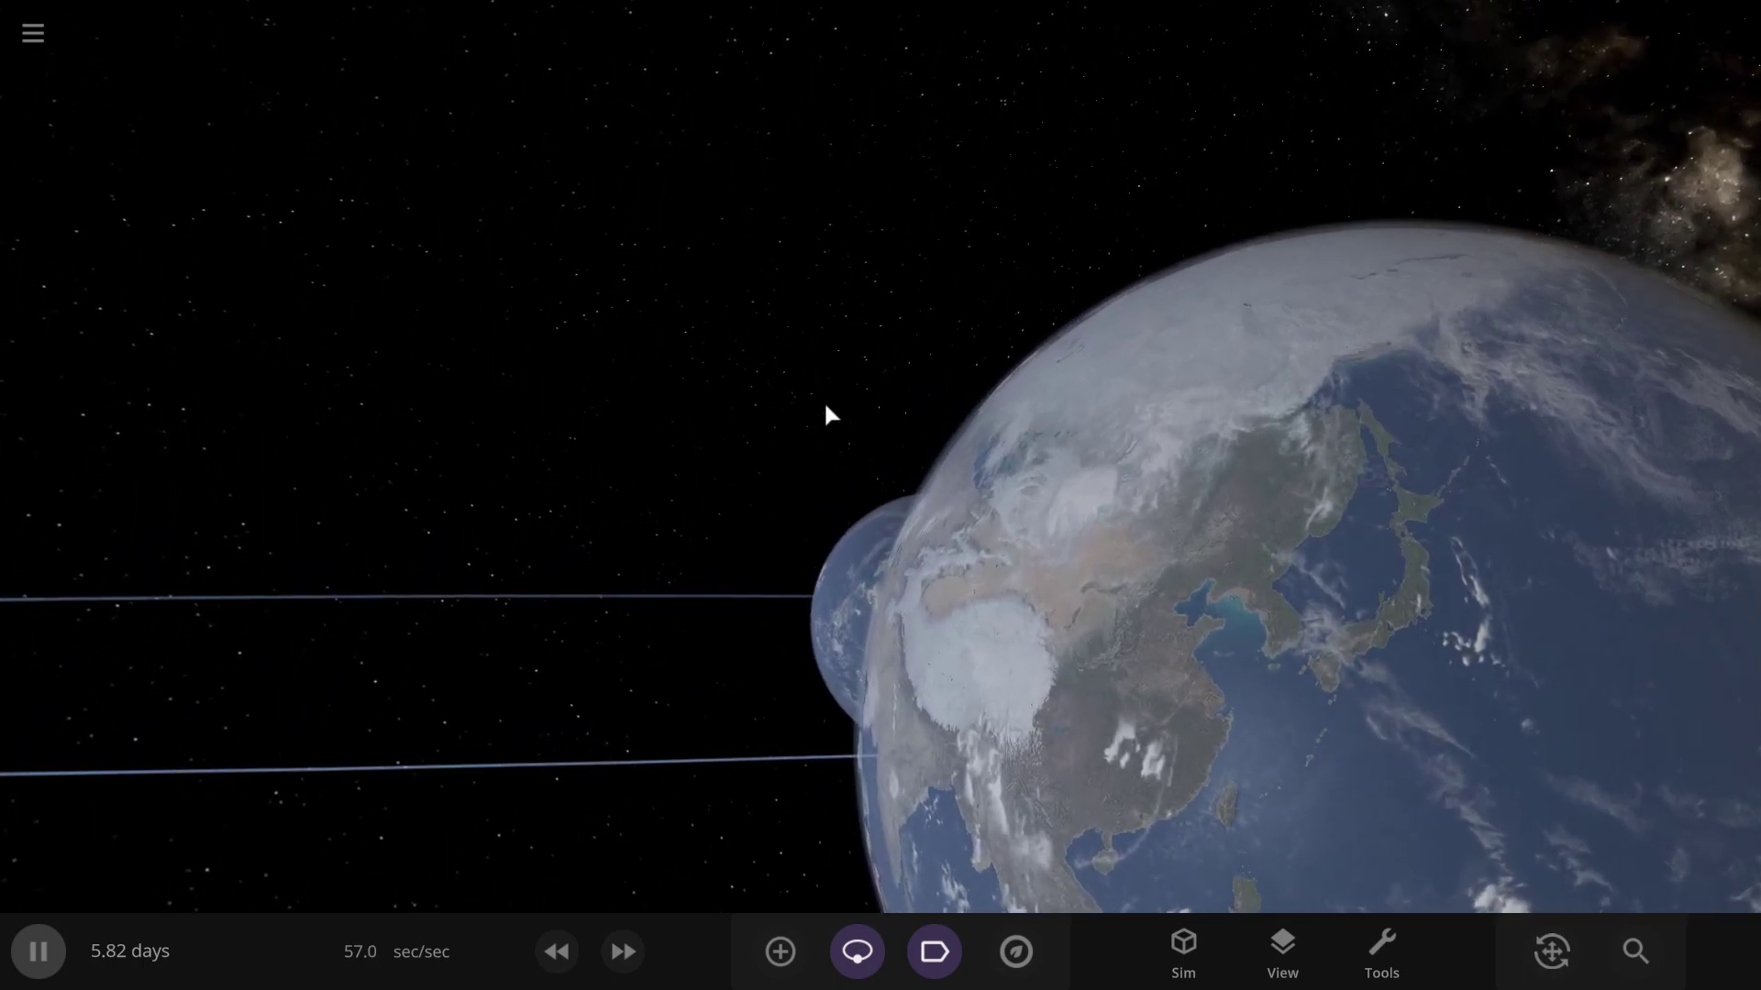
scroll(894, 435, "up", 5)
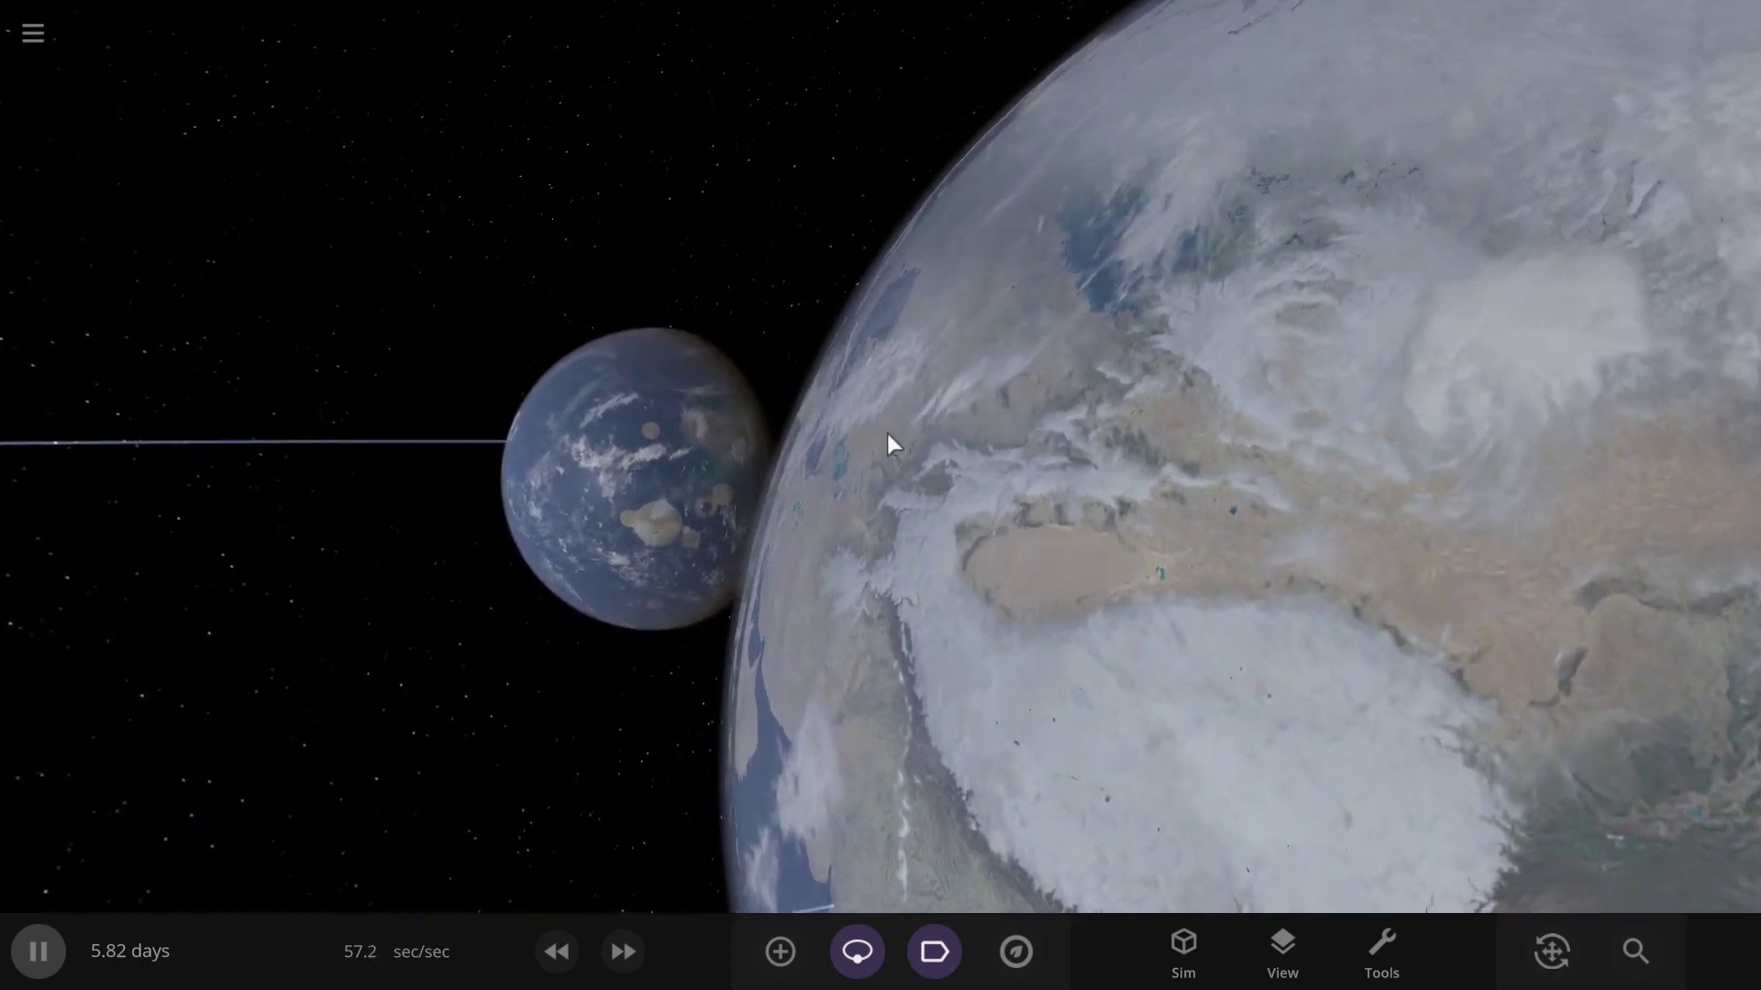
left_click_drag(888, 433, 854, 422)
scroll(838, 421, "down", 4)
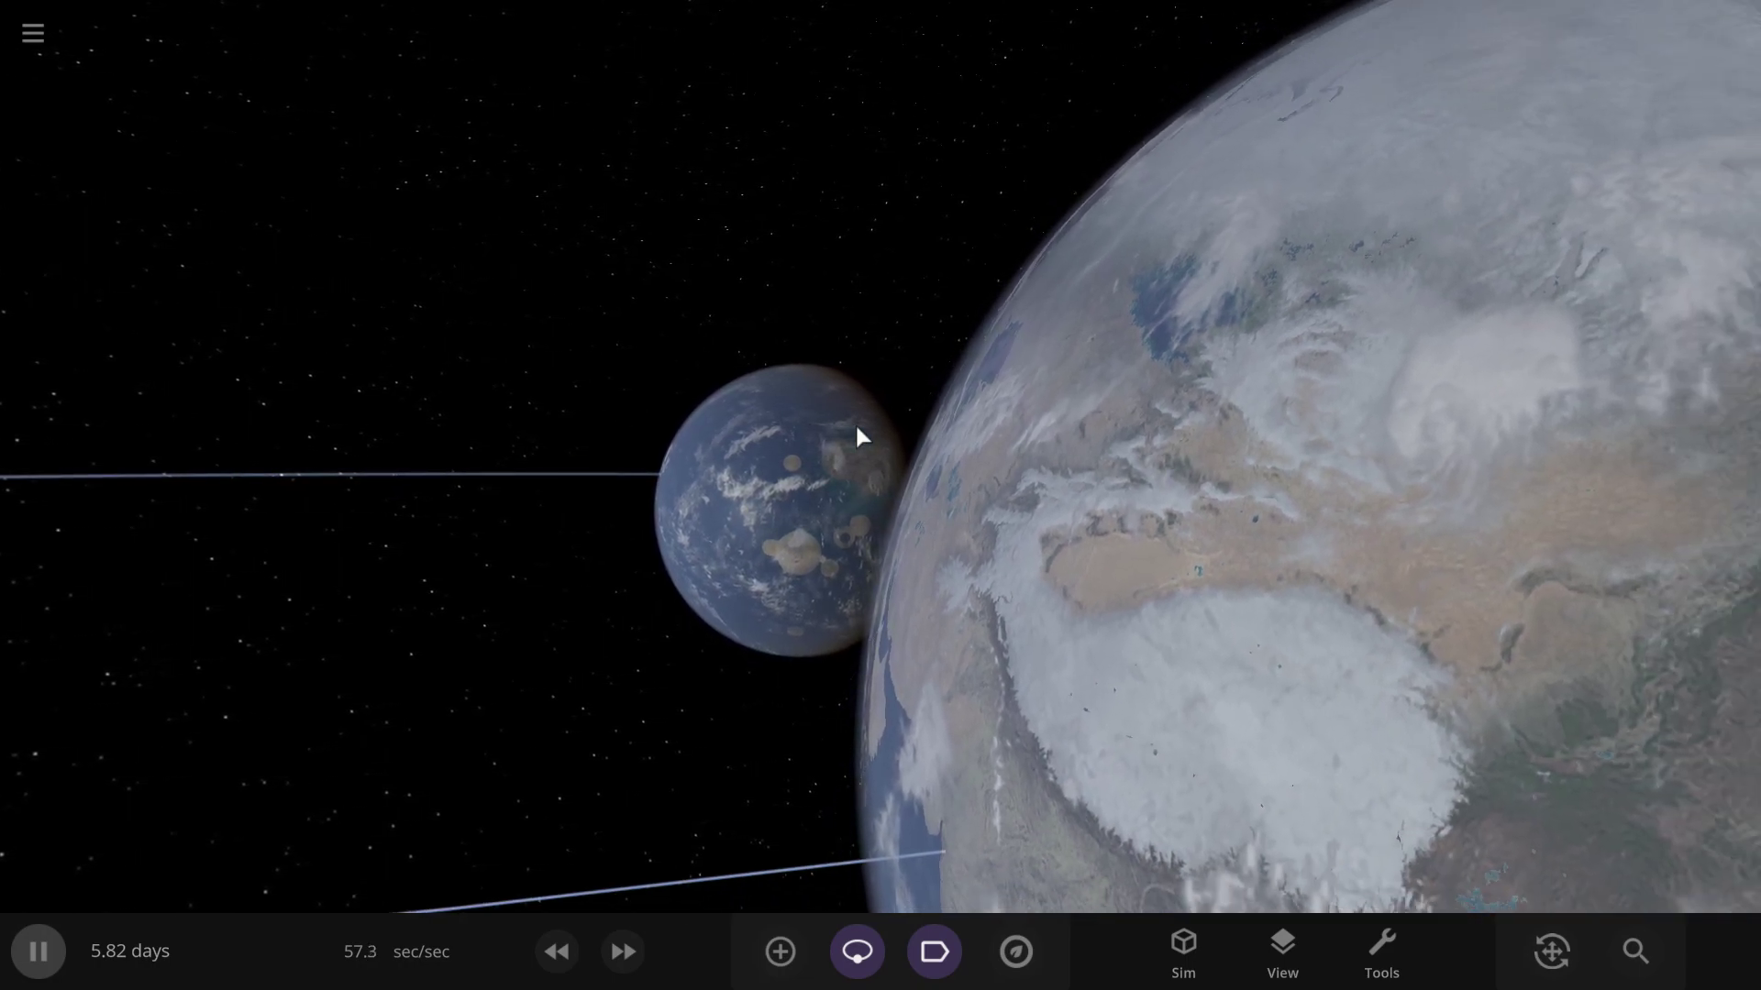
scroll(857, 428, "down", 2)
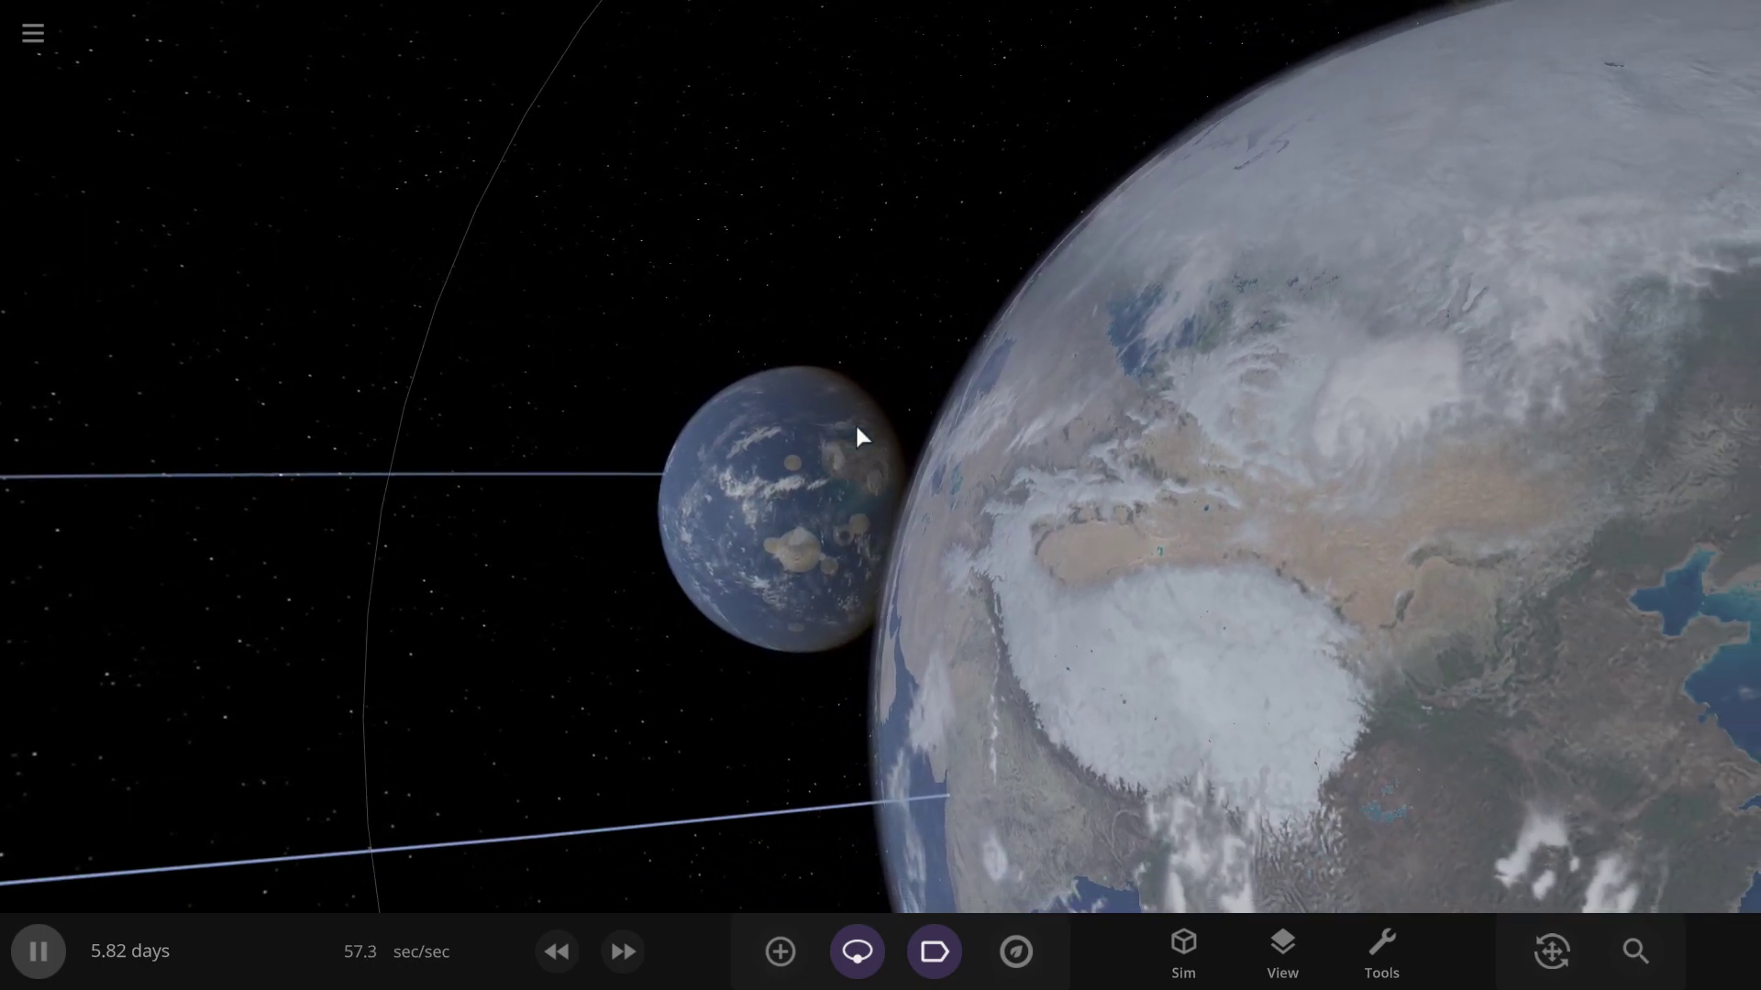
scroll(844, 458, "up", 2)
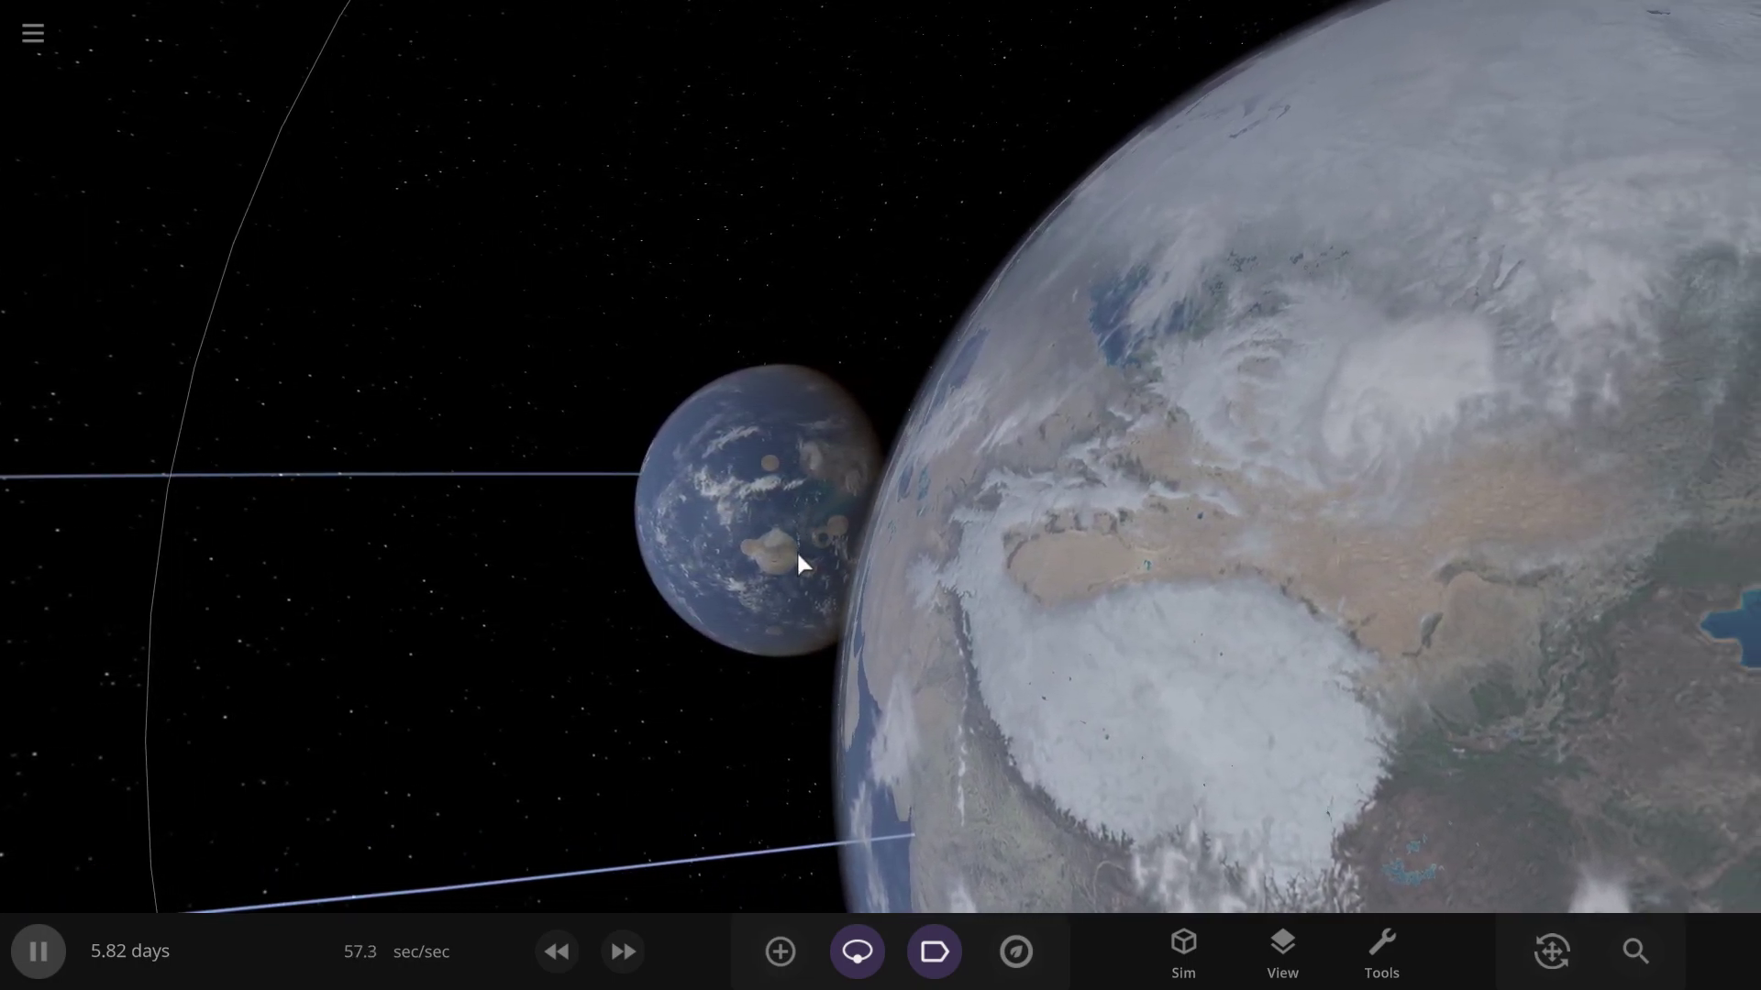
key("space")
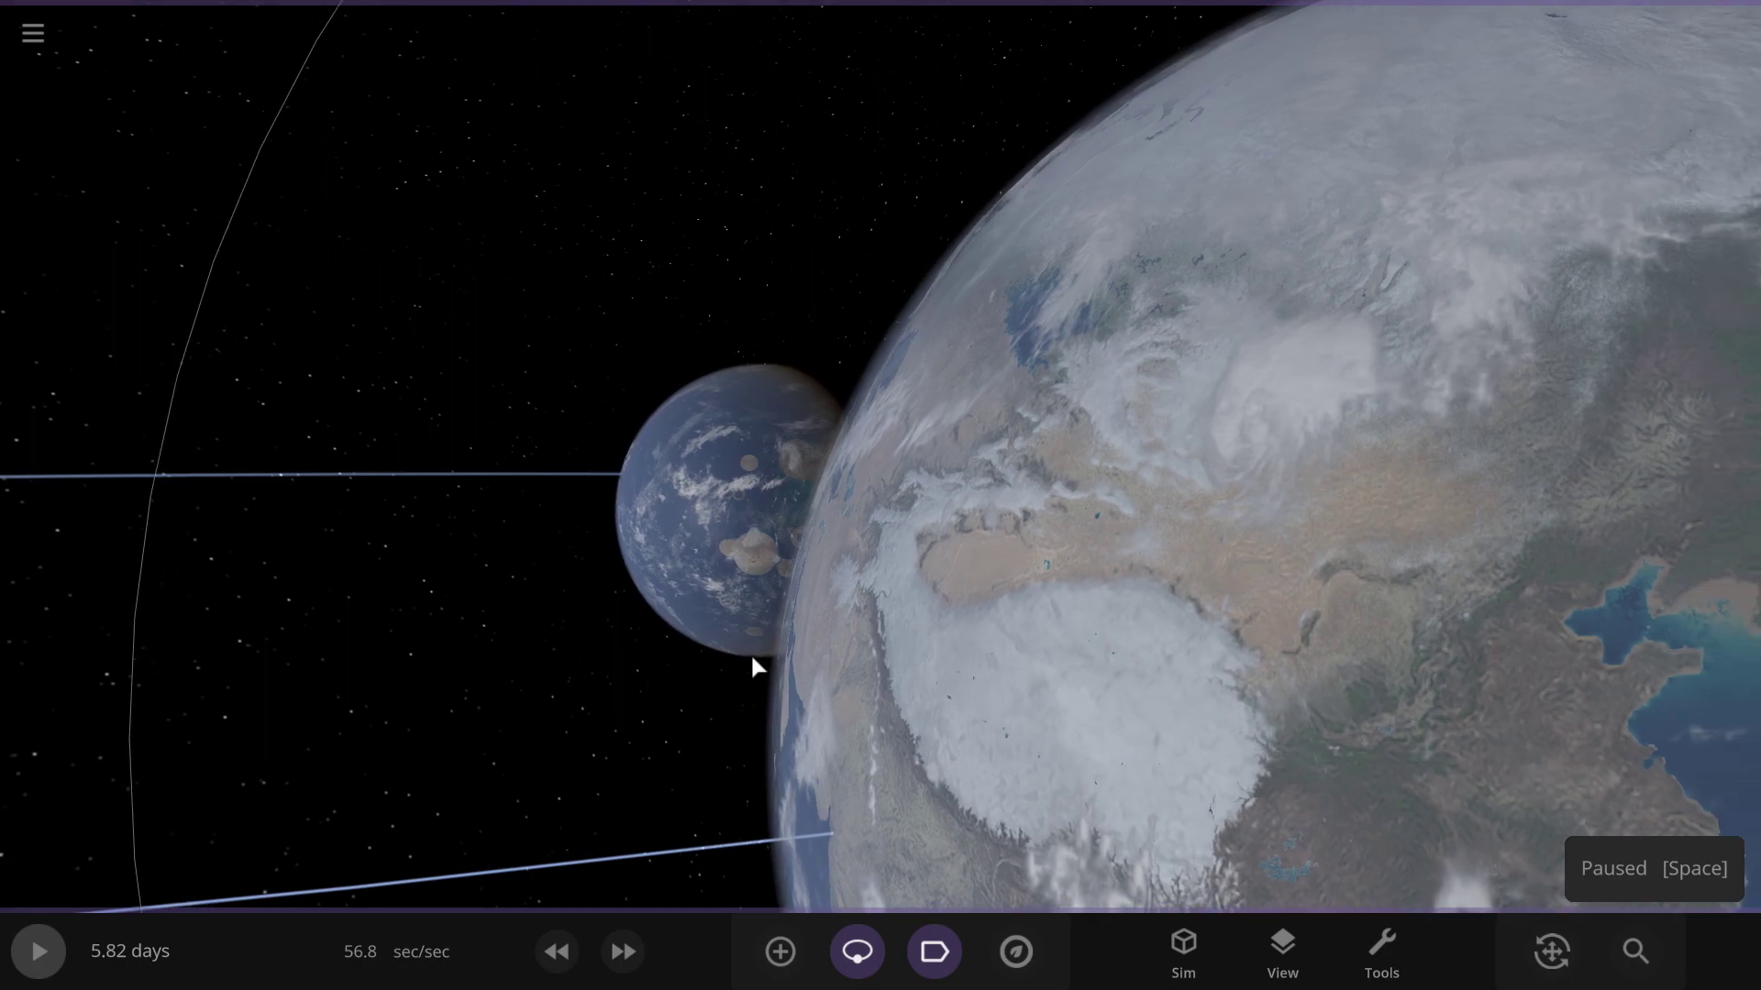
Refine the framing of the far Earth beside the near Earth's edge, clear the selection, and capture a screenshot
left_click(733, 642)
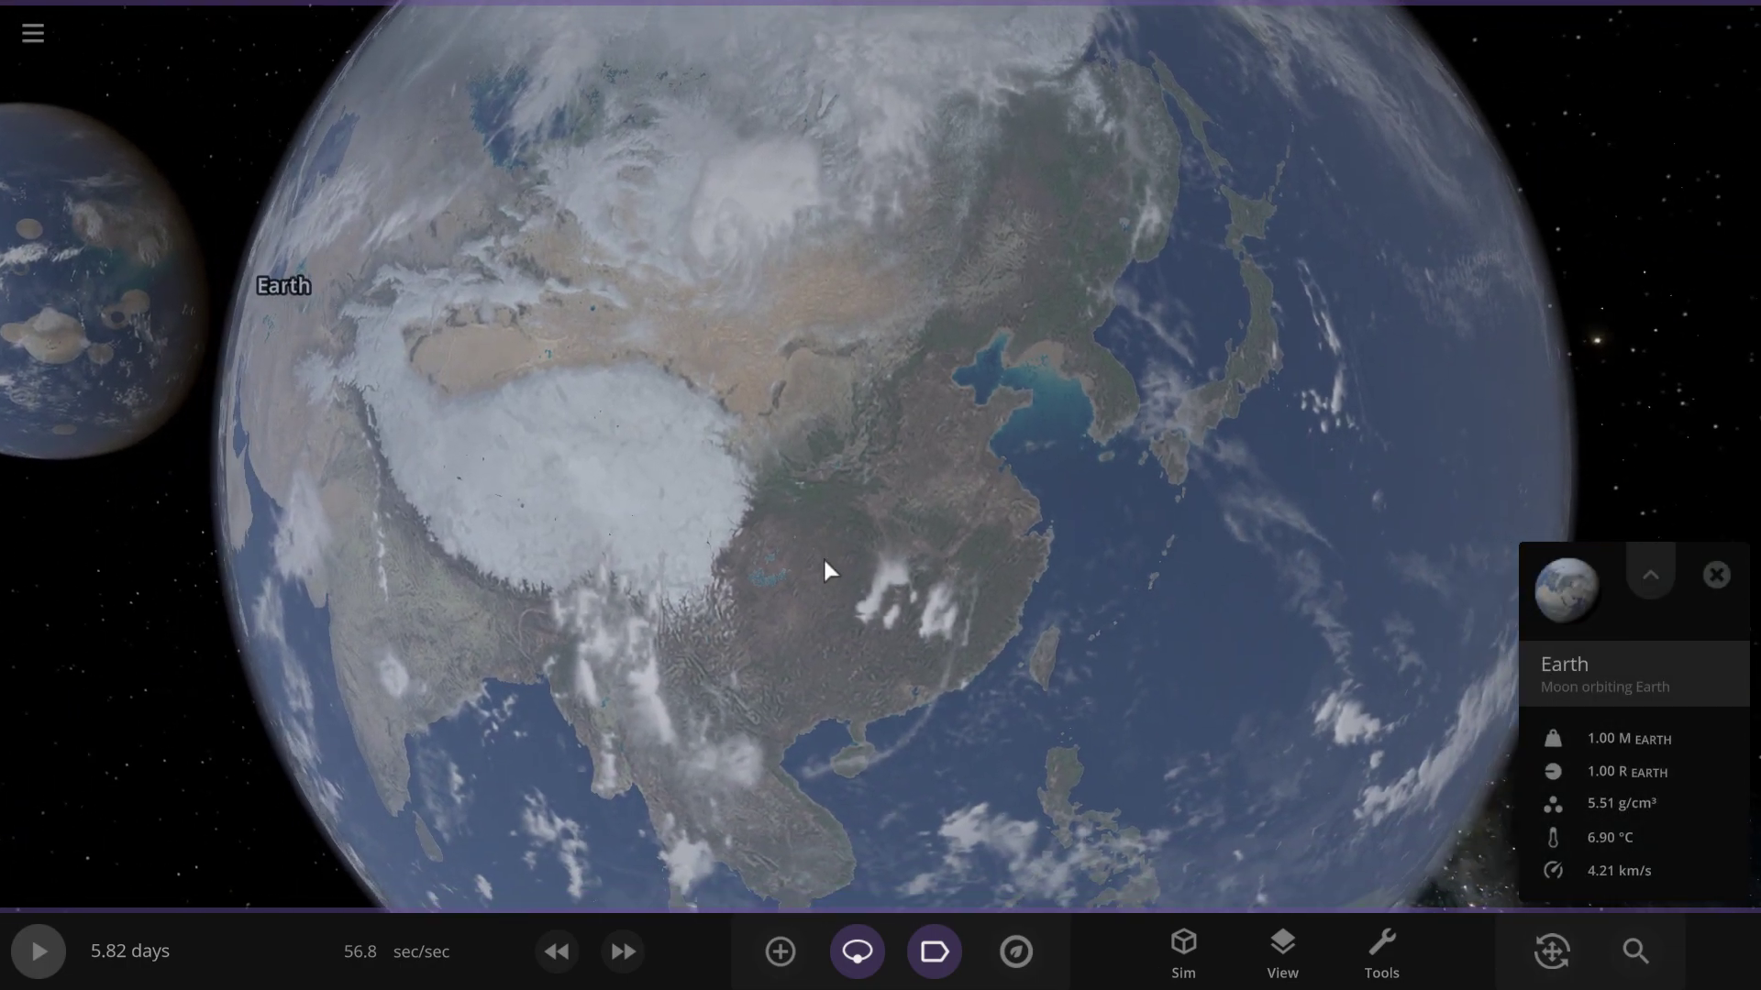
scroll(826, 561, "down", 5)
scroll(1134, 648, "up", 1)
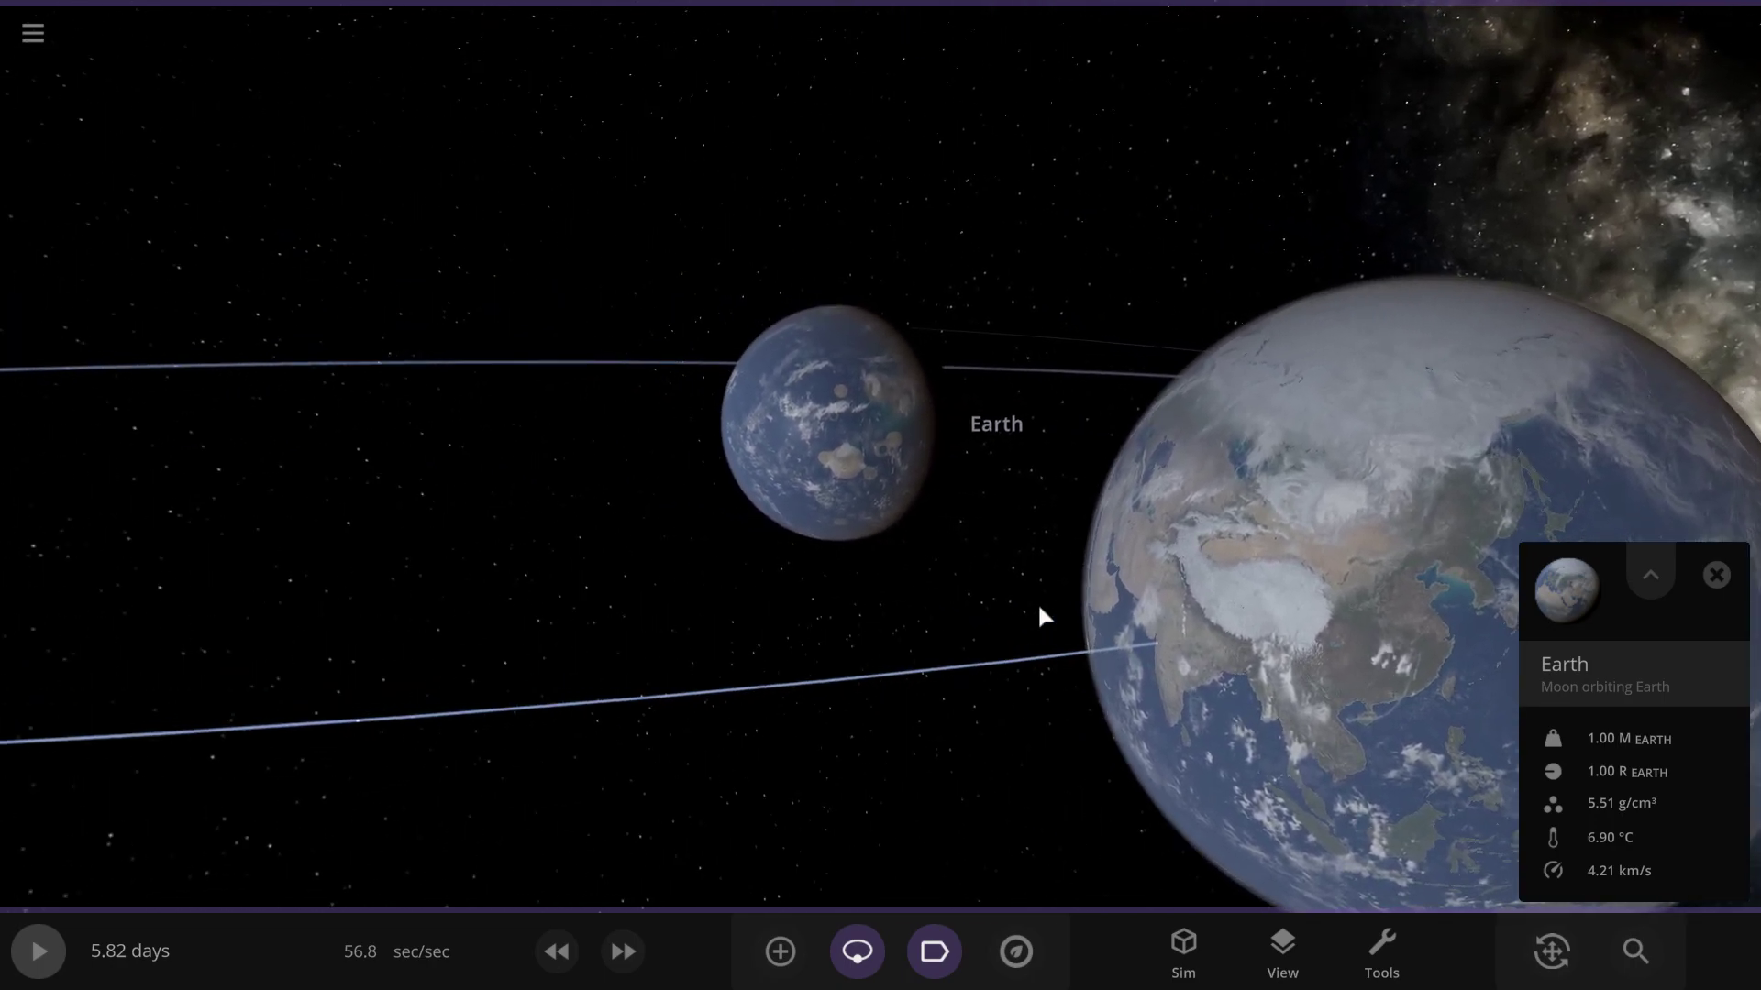
mouse_move(1004, 603)
right_mouse_down()
mouse_move(1027, 725)
mouse_move(1037, 615)
mouse_move(1000, 570)
right_mouse_up()
left_click(700, 662)
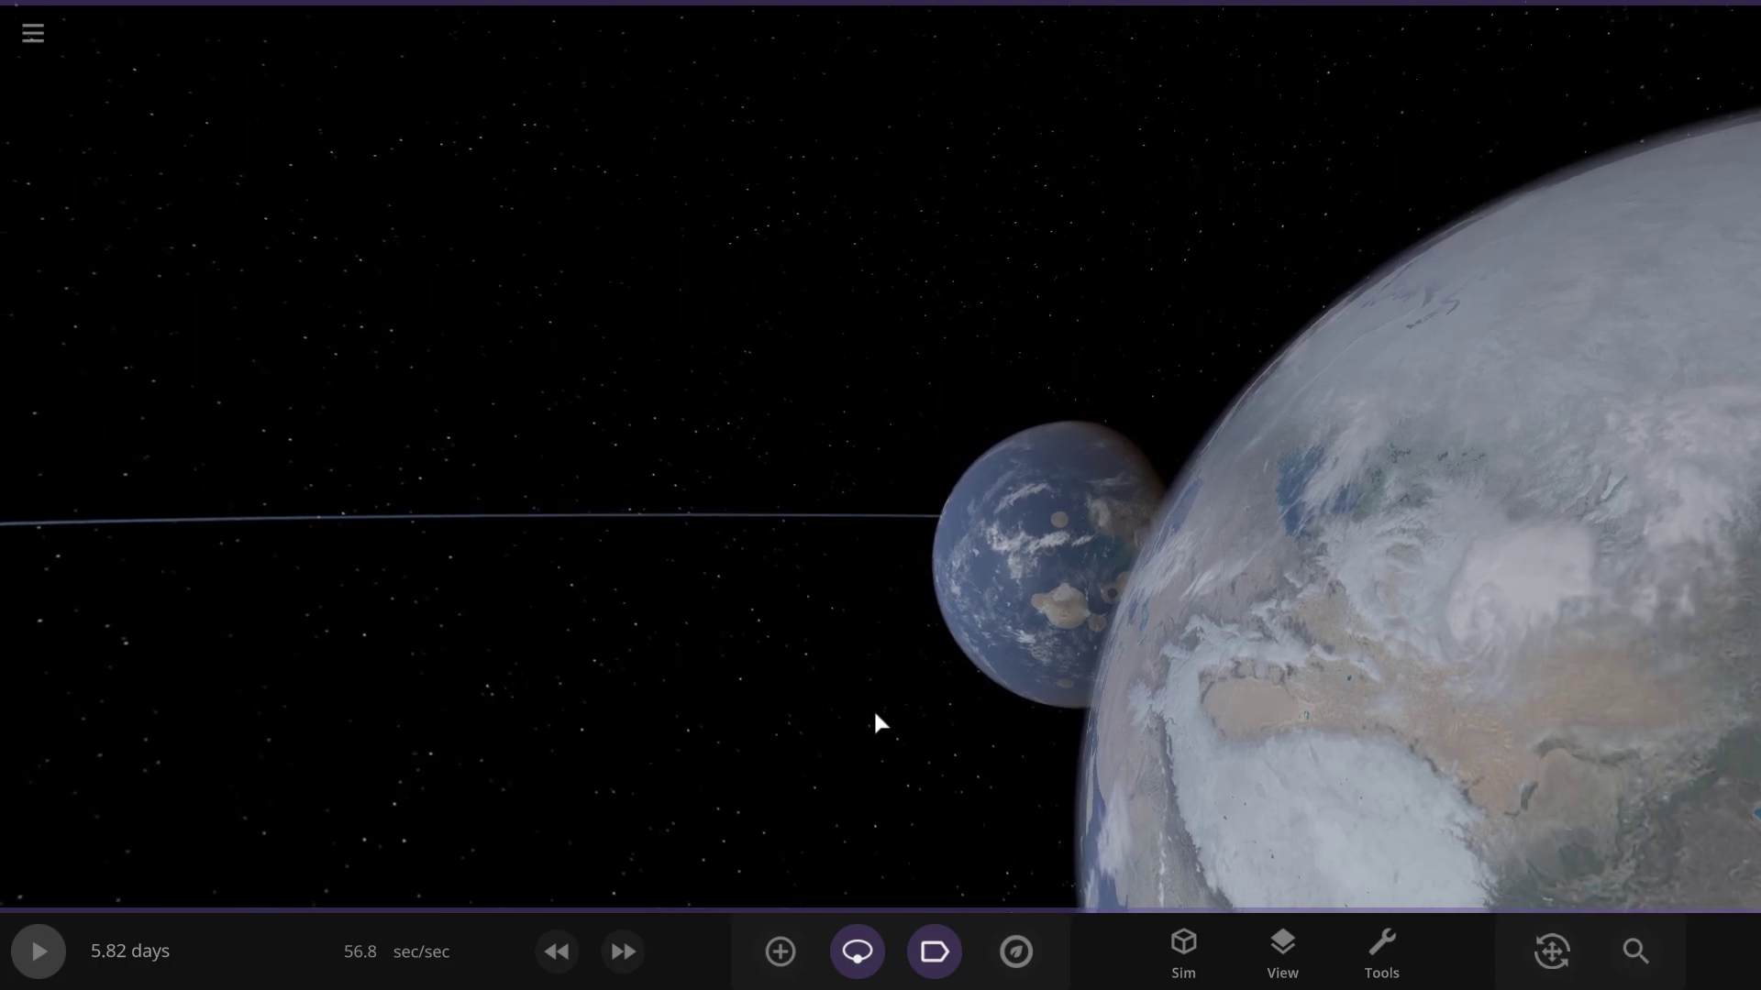
right_click_drag(911, 693, 950, 717)
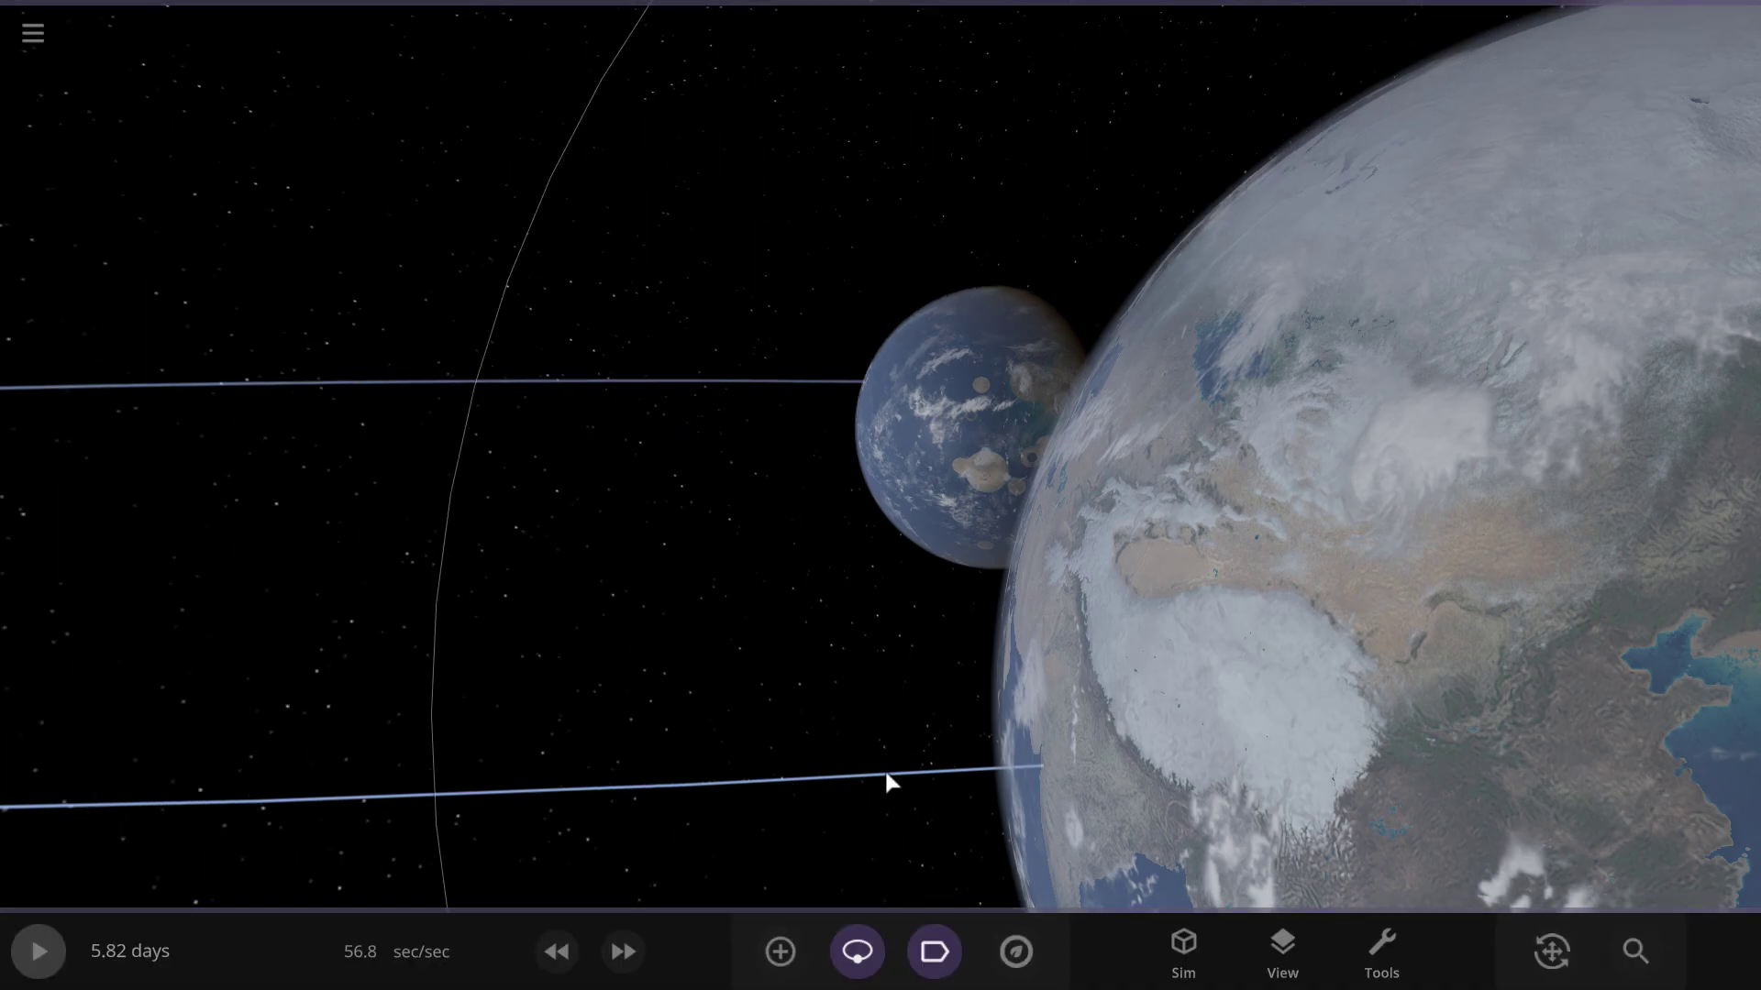
key("F12")
Delete the other Earth from the simulation and select the remaining Earth
double_click(1217, 648)
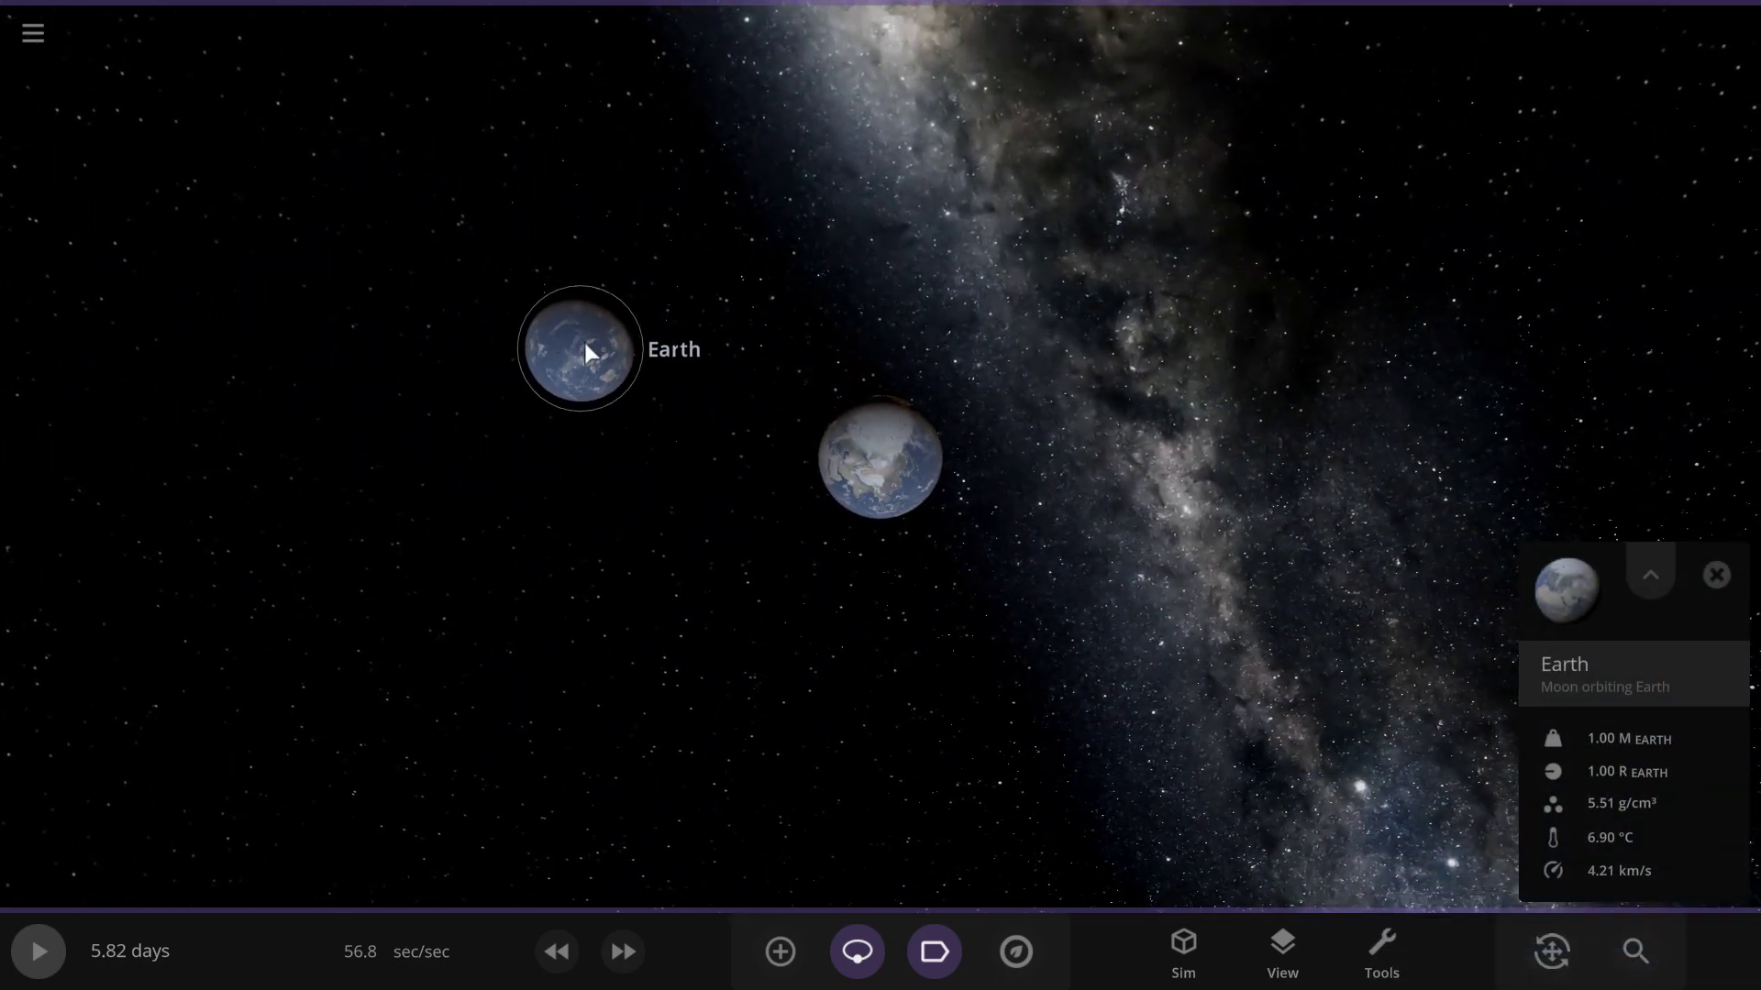
key("Delete")
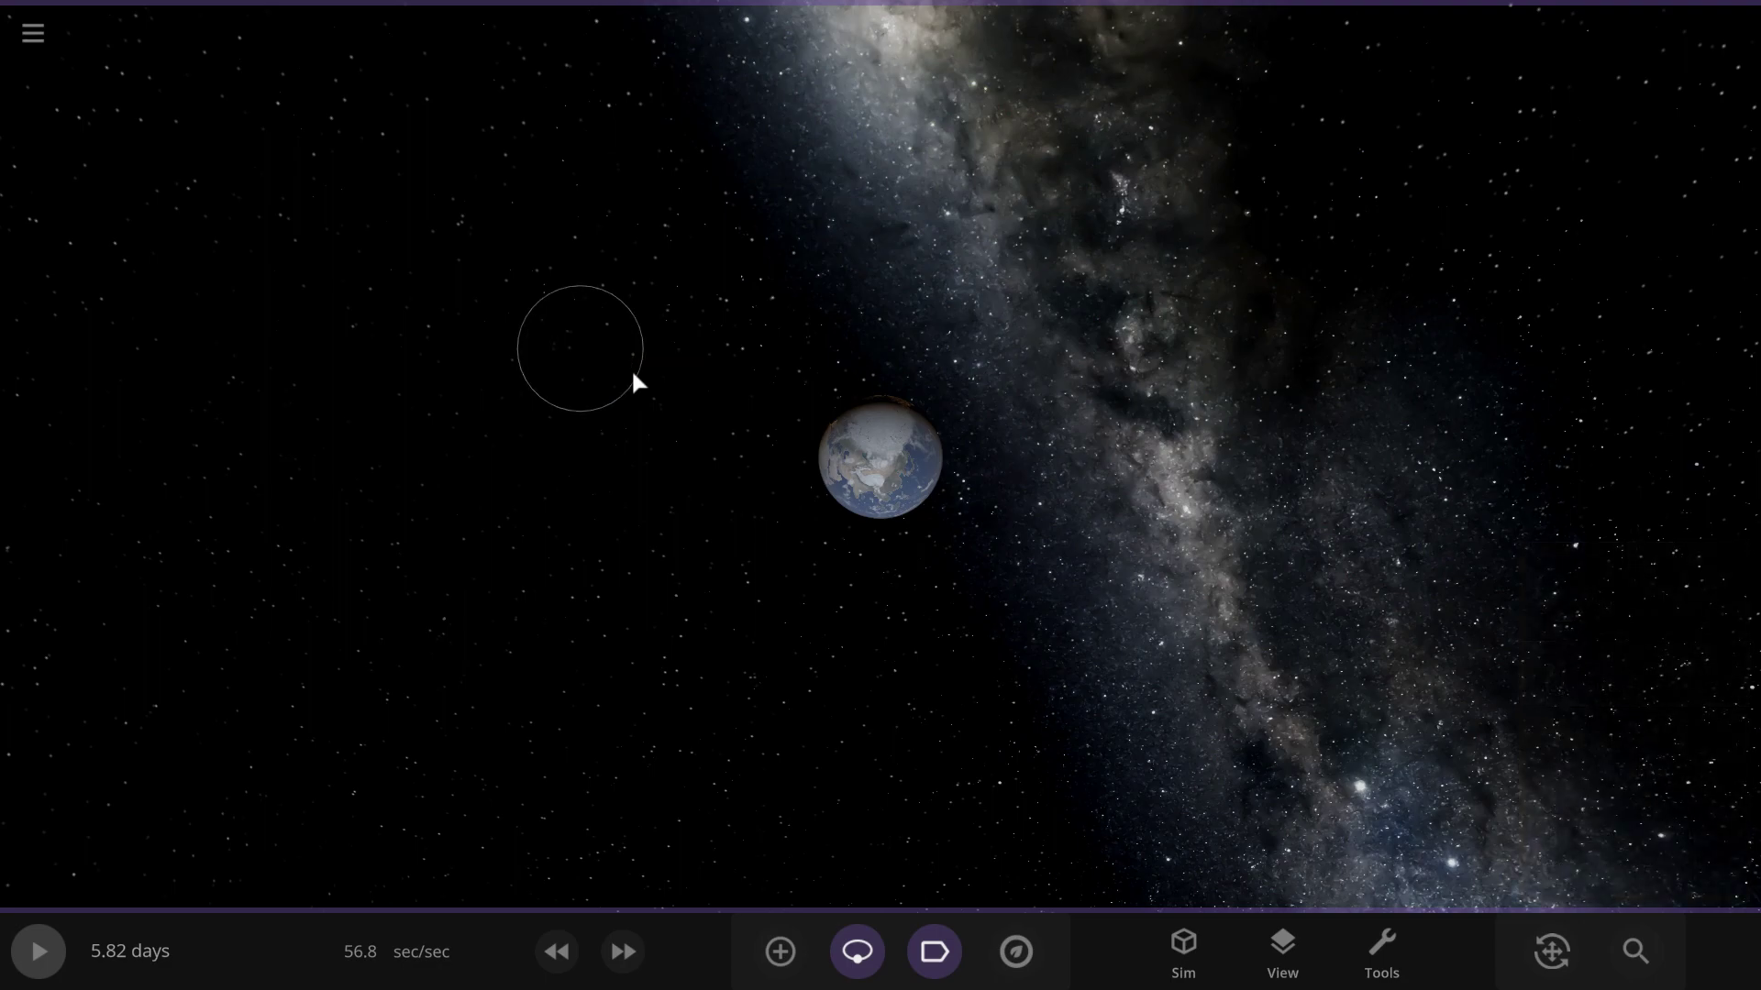
left_click(940, 465)
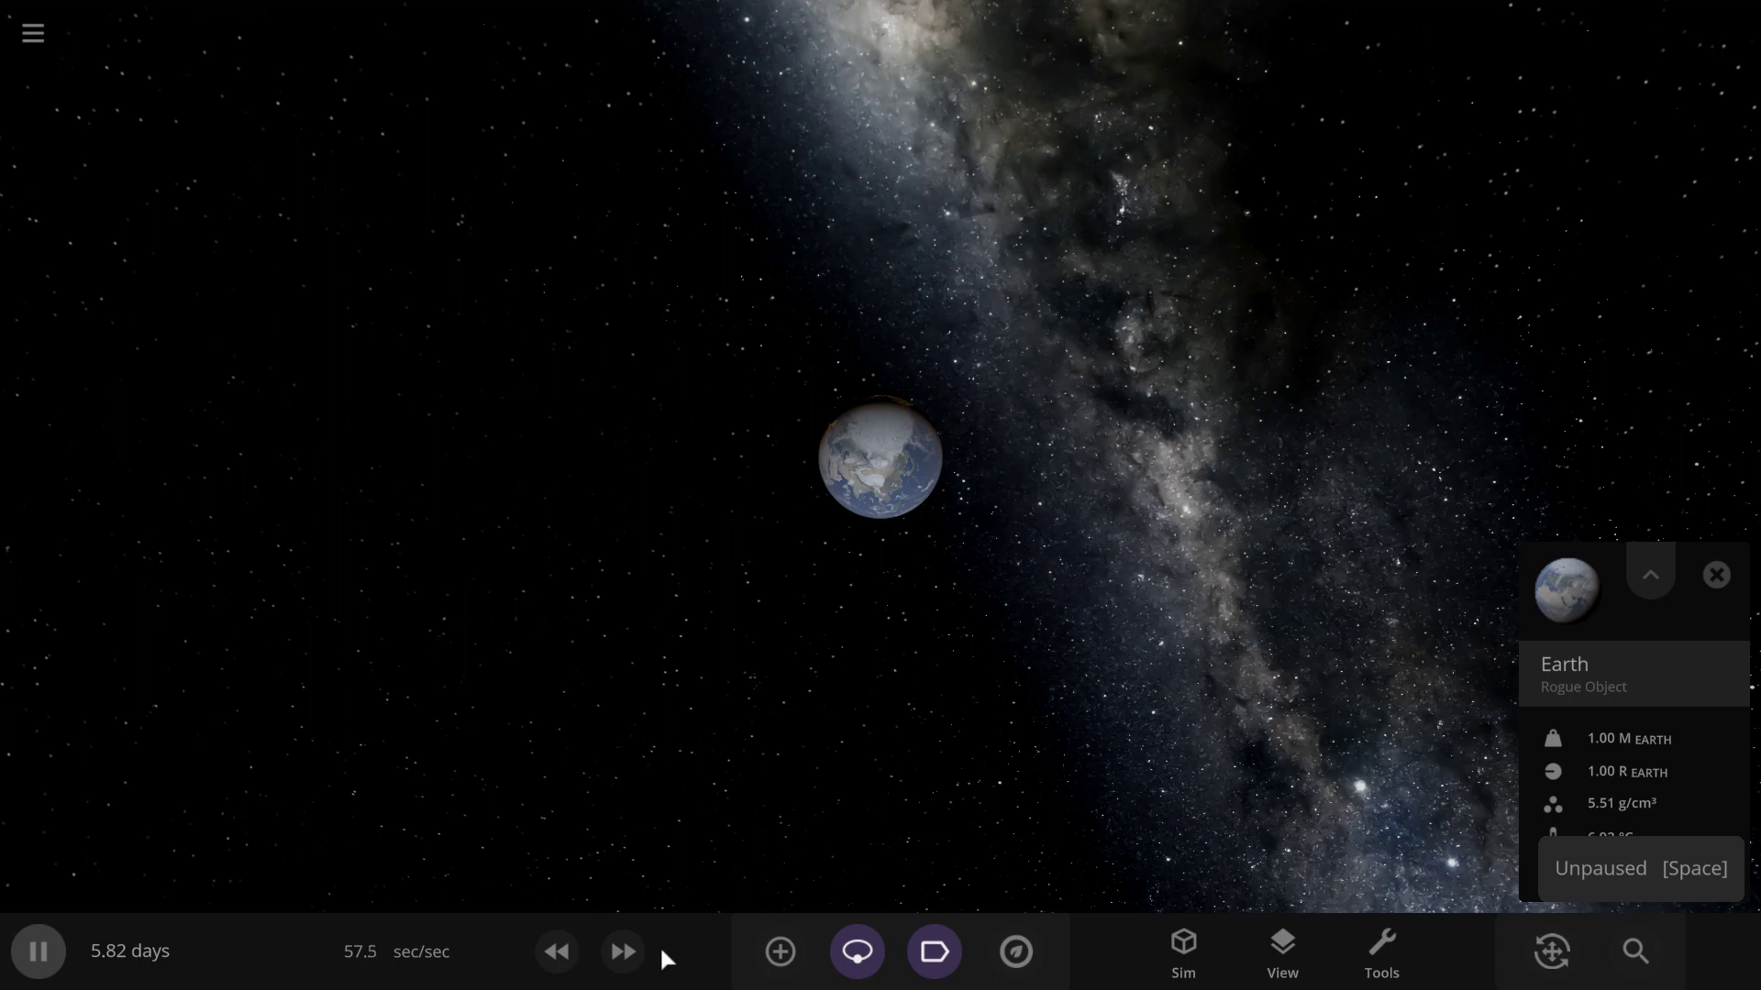
Raise the running simulation's speed to about 1.5 min/sec
left_click(622, 952)
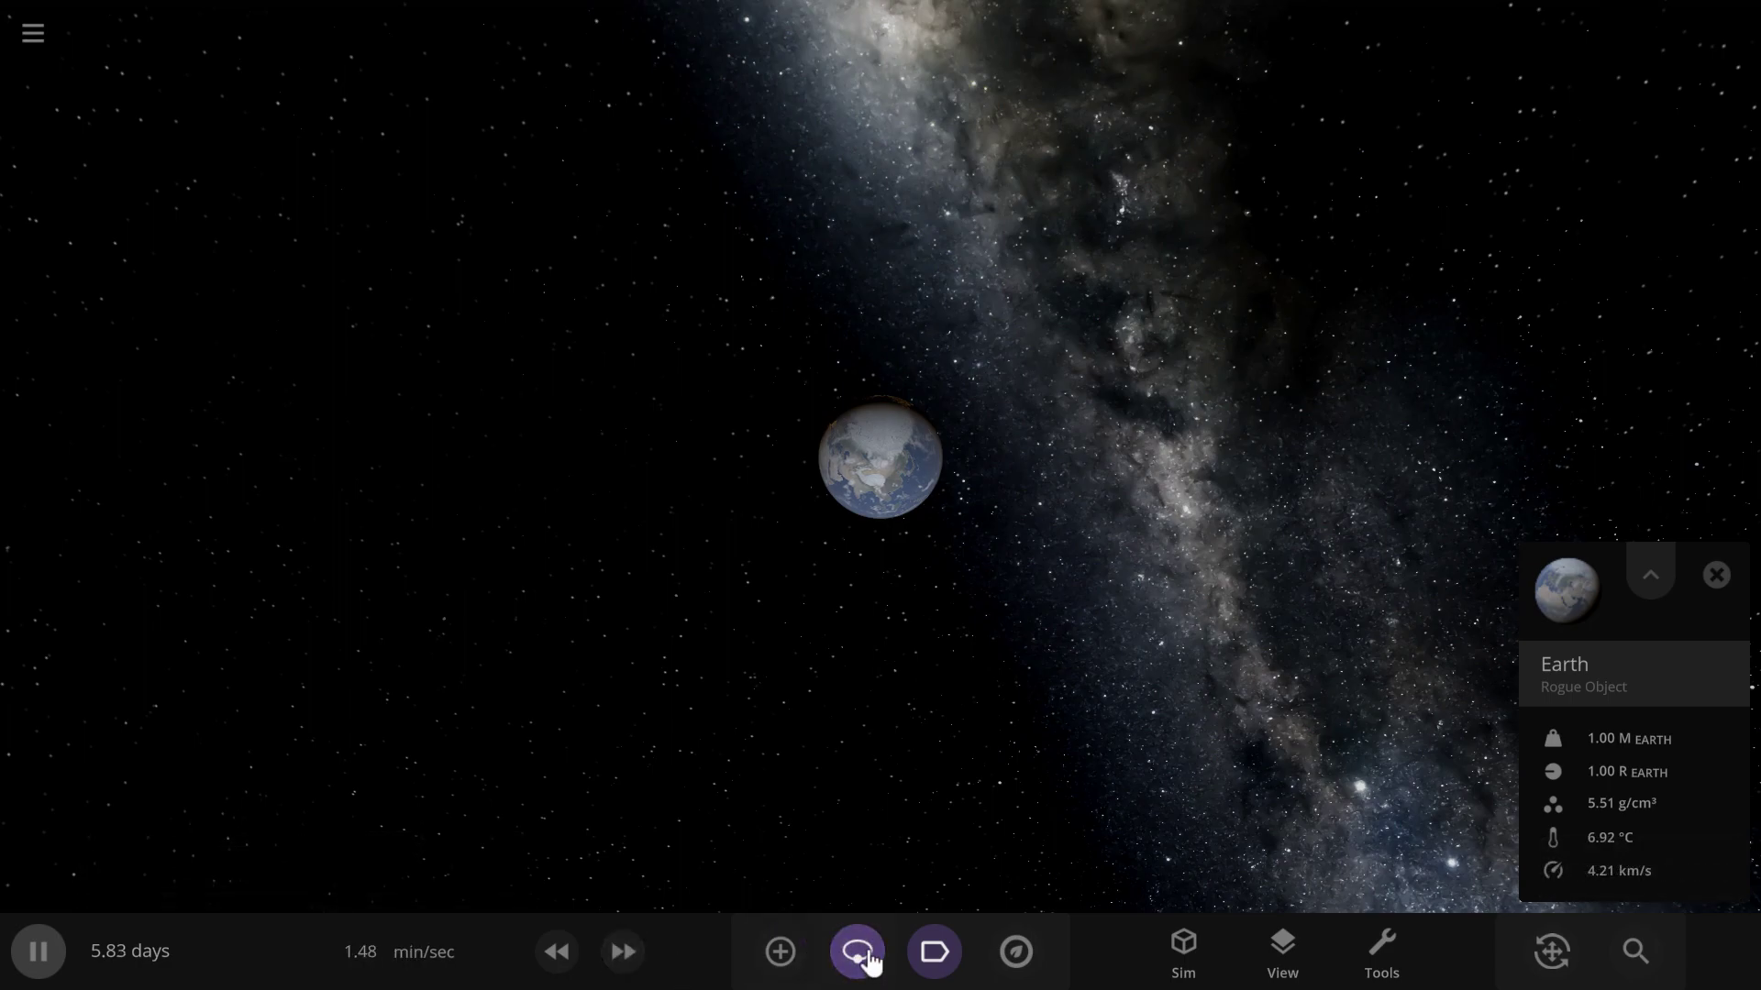
left_click(1183, 963)
left_click(1166, 954)
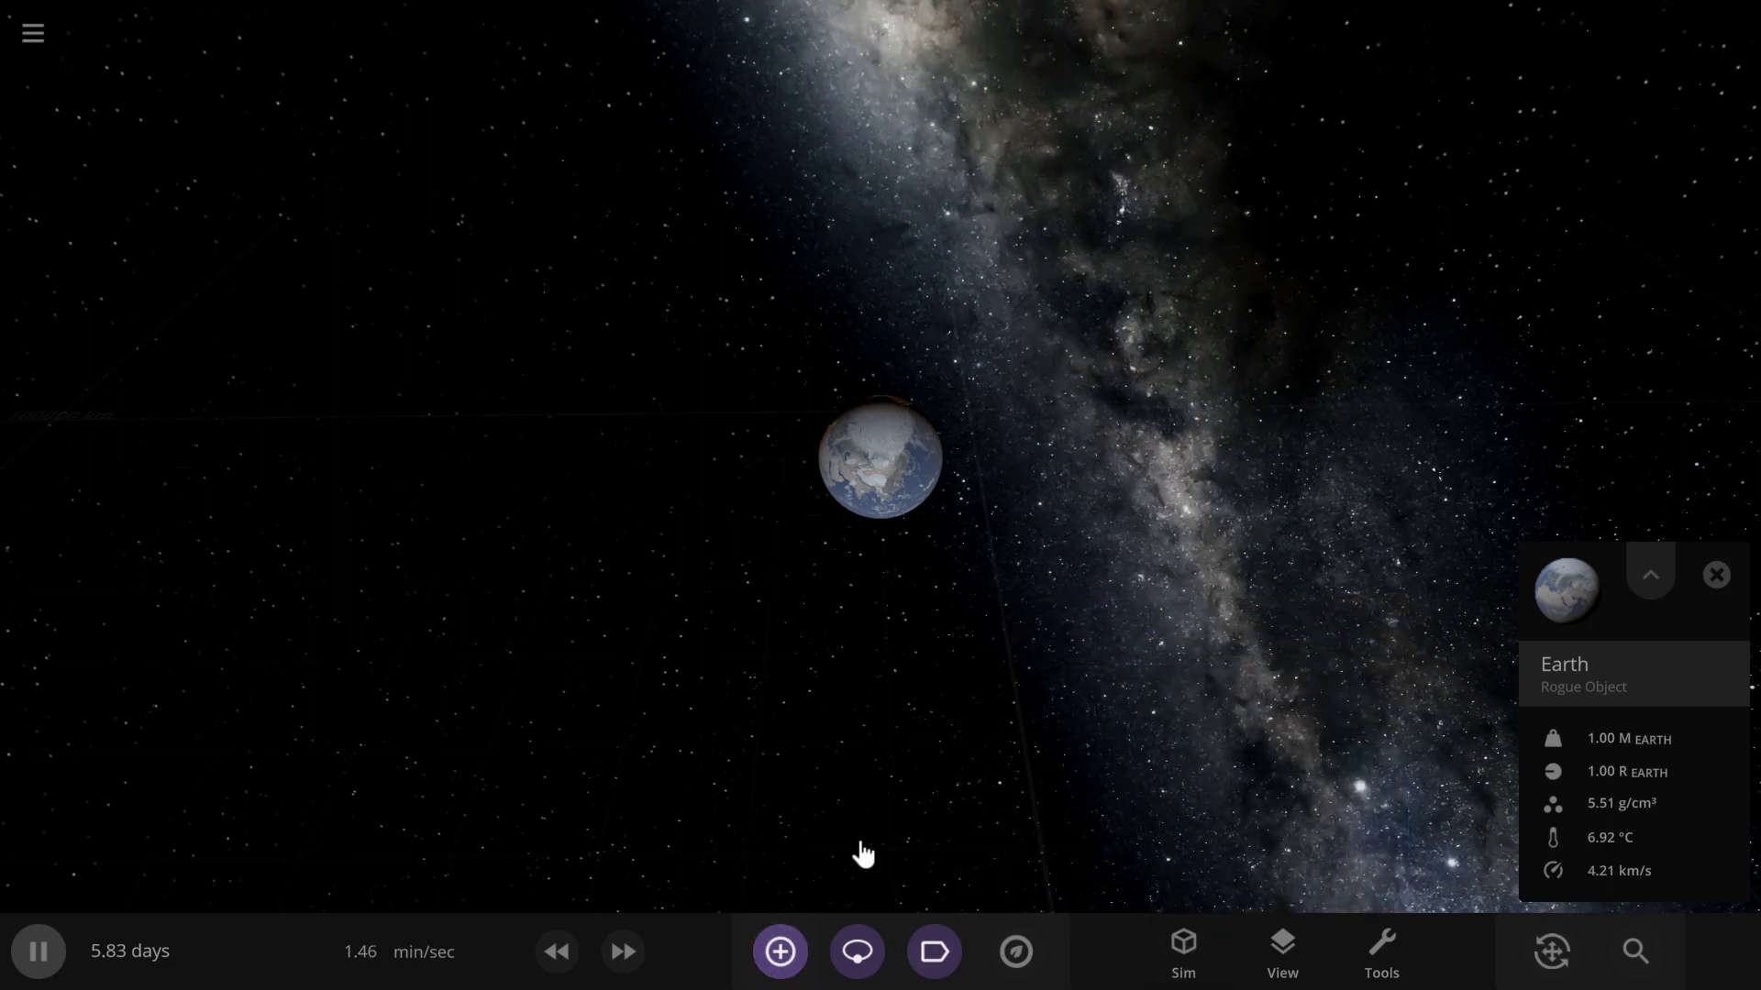
Place the user-made object "cool neon world" in orbit around Earth and close the object library
left_click(780, 951)
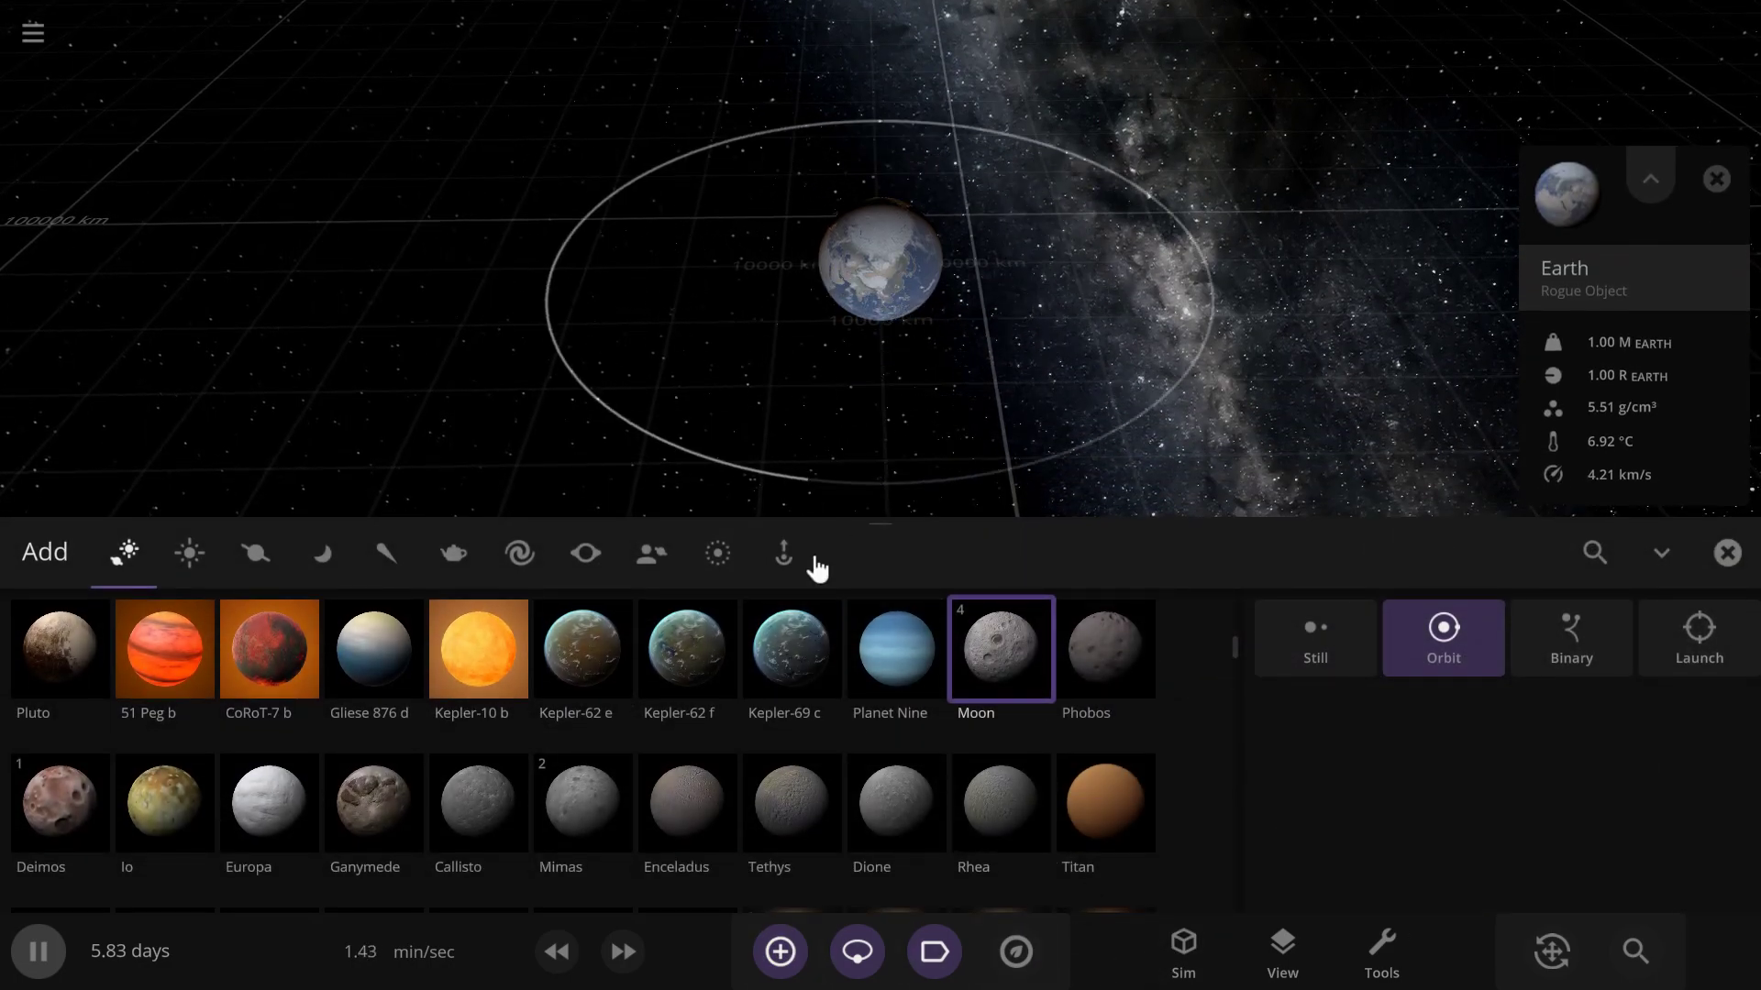
left_click(652, 554)
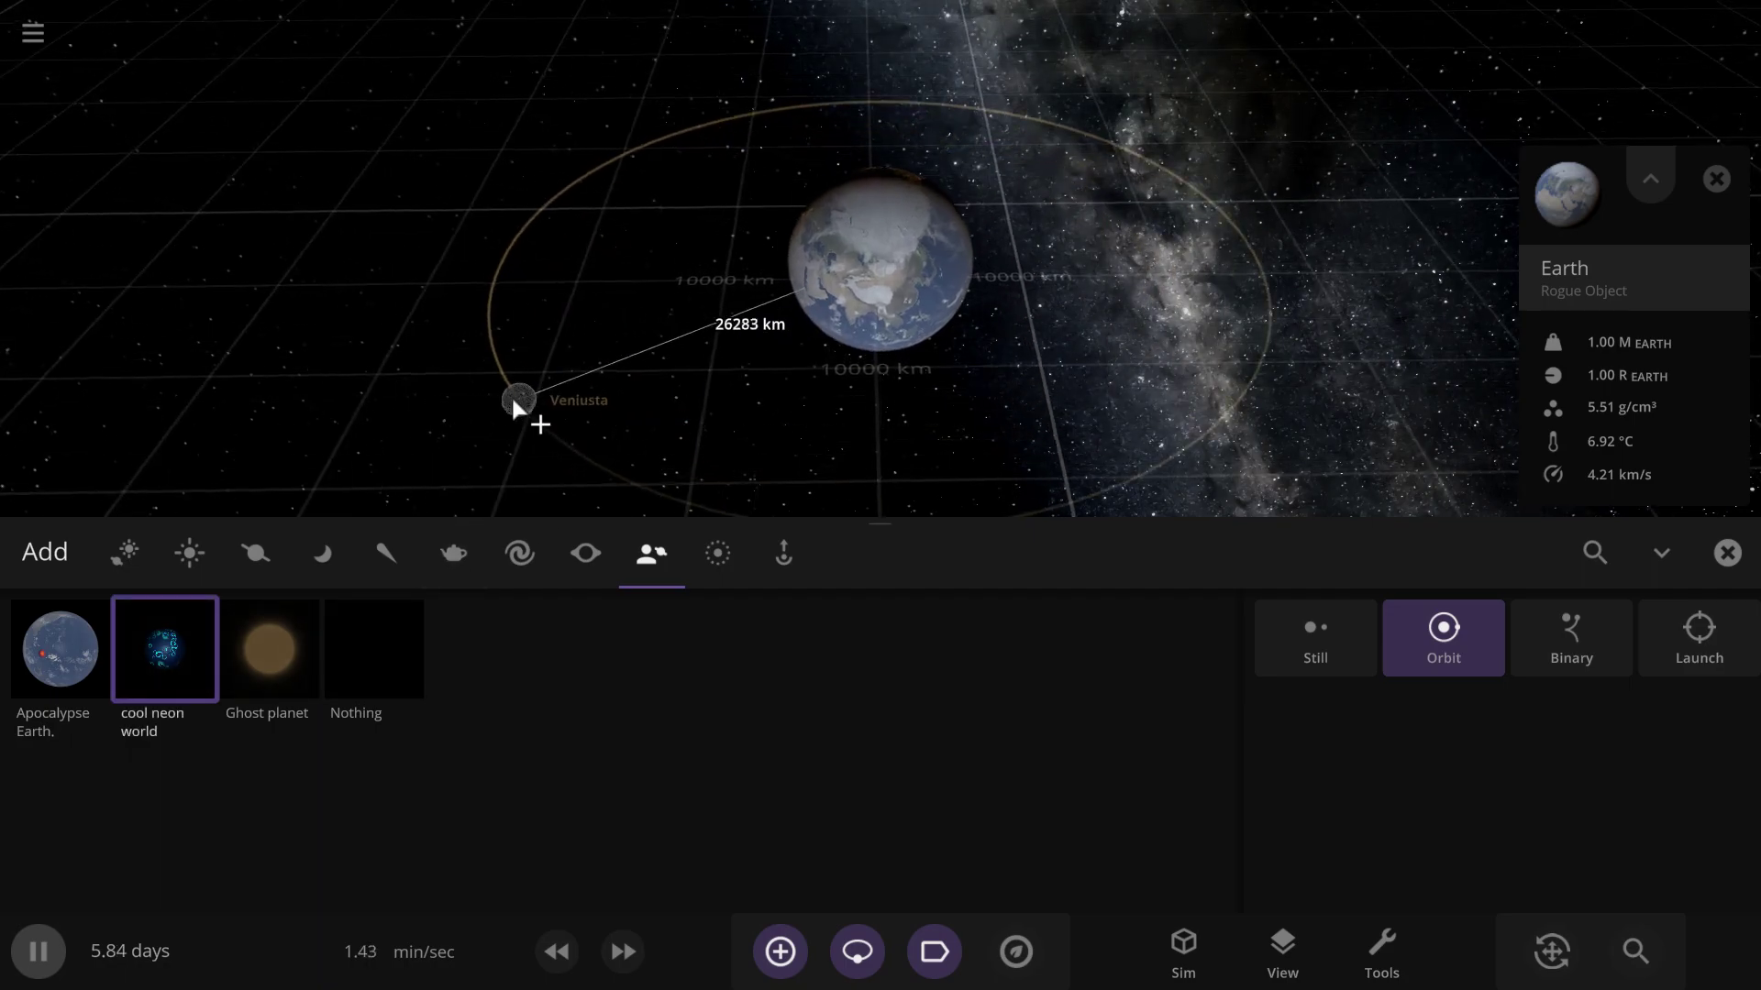
left_click(453, 389)
left_click(1728, 553)
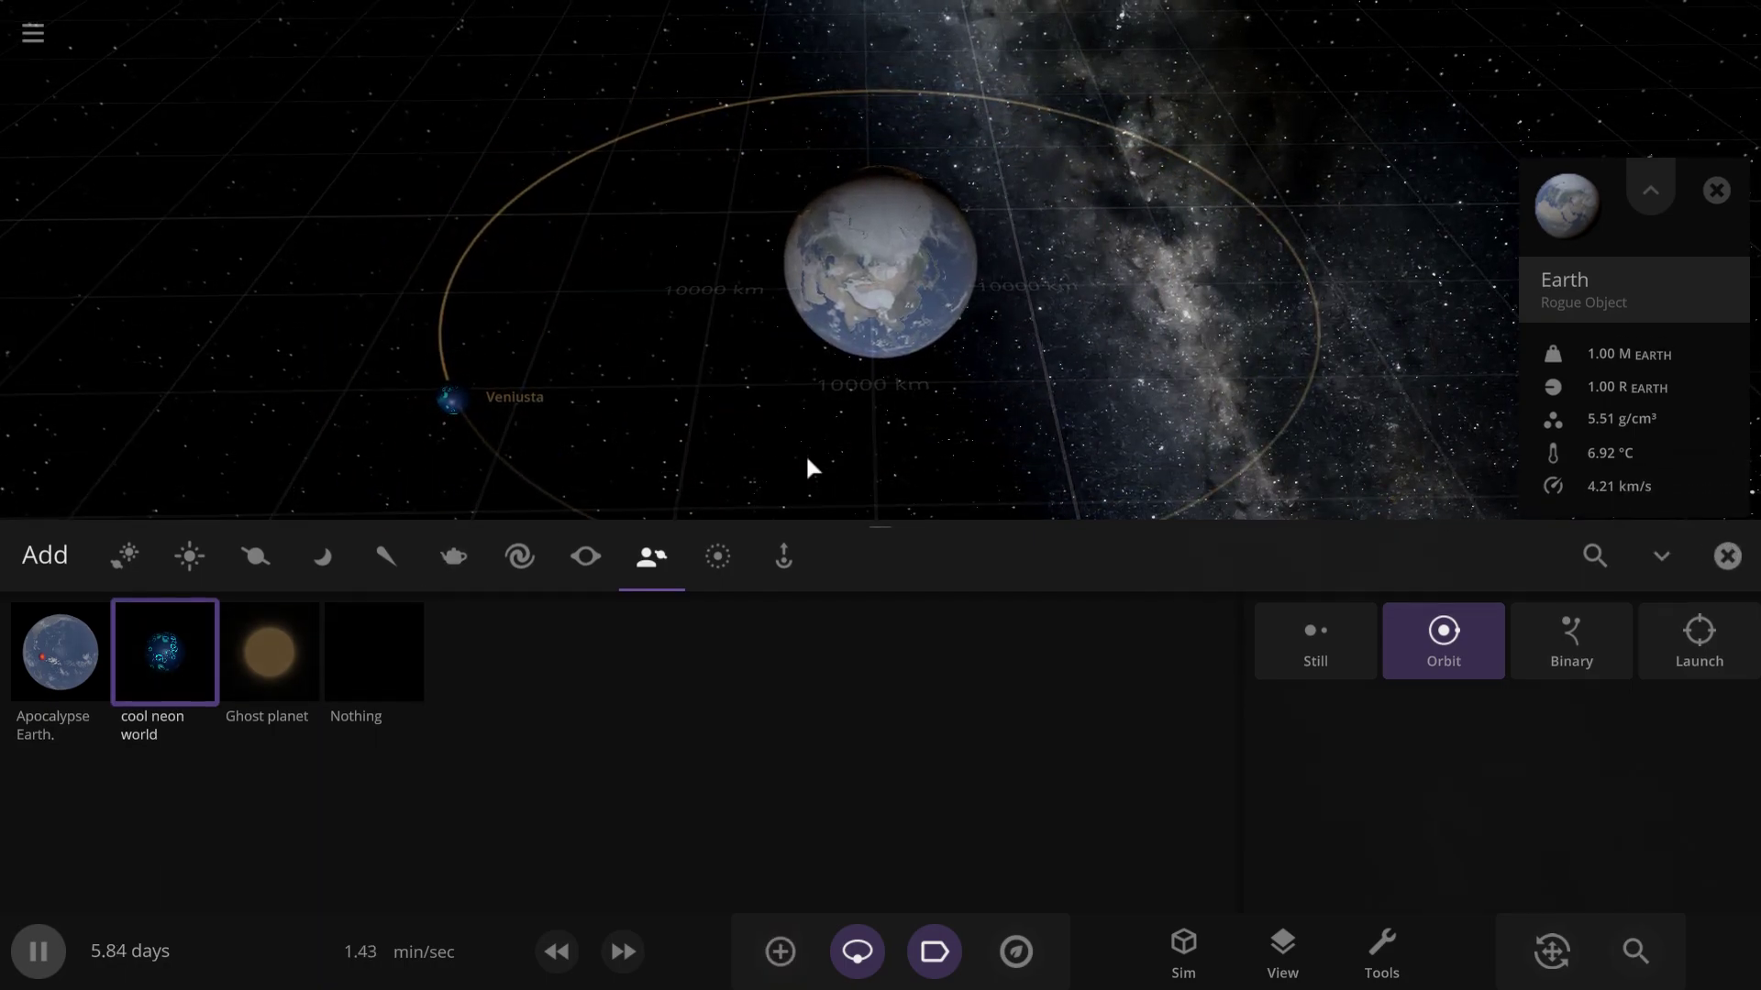
Inspect the orbiting neon world up close, turn around to its large glowing crater, and pull back to show Earth
left_click(461, 609)
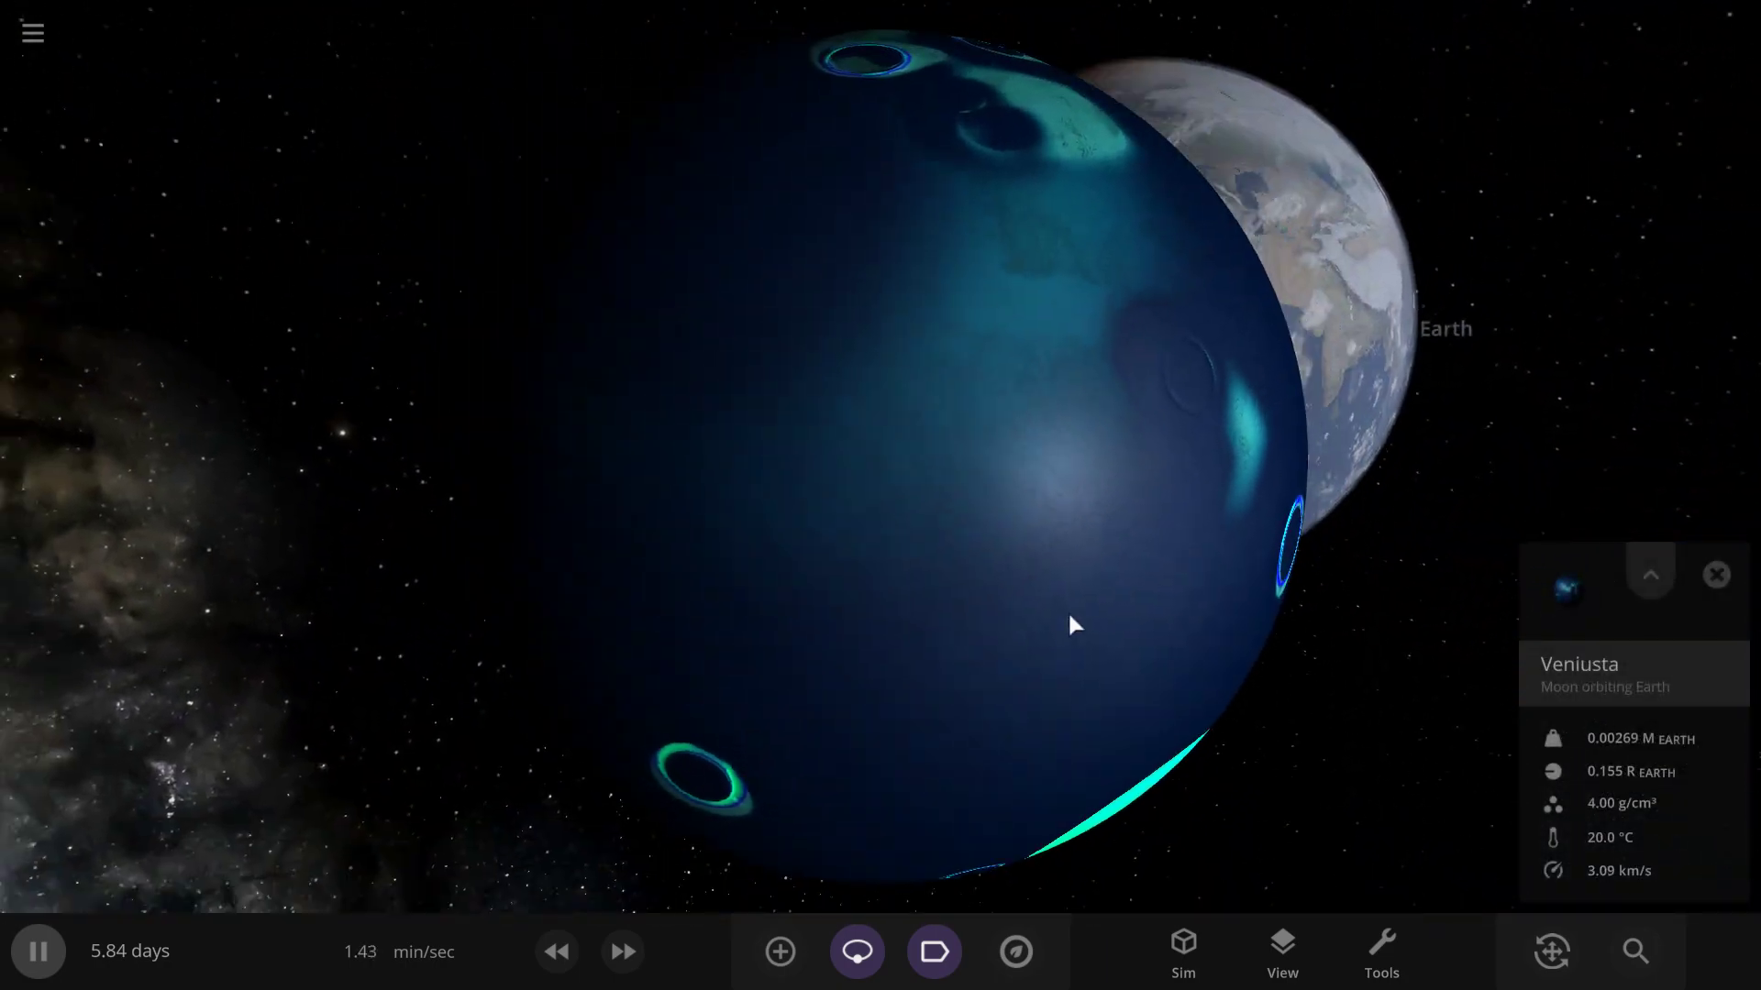
left_click_drag(1073, 625, 926, 436)
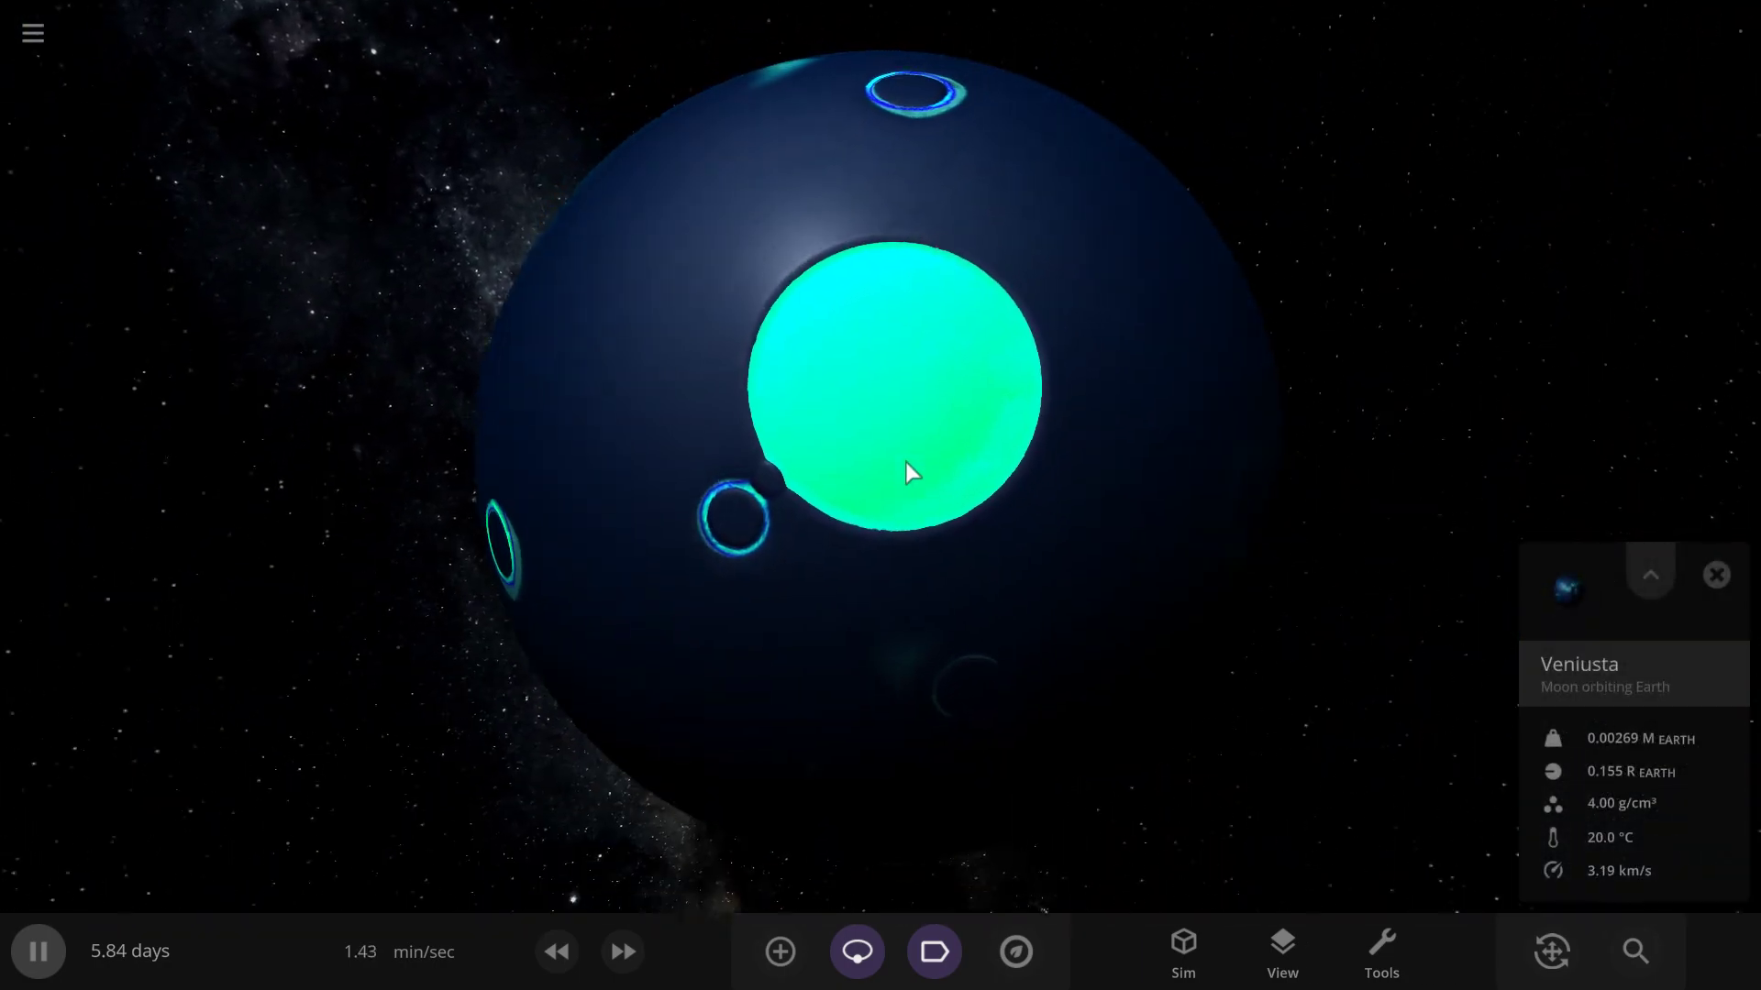
scroll(917, 449, "down", 10)
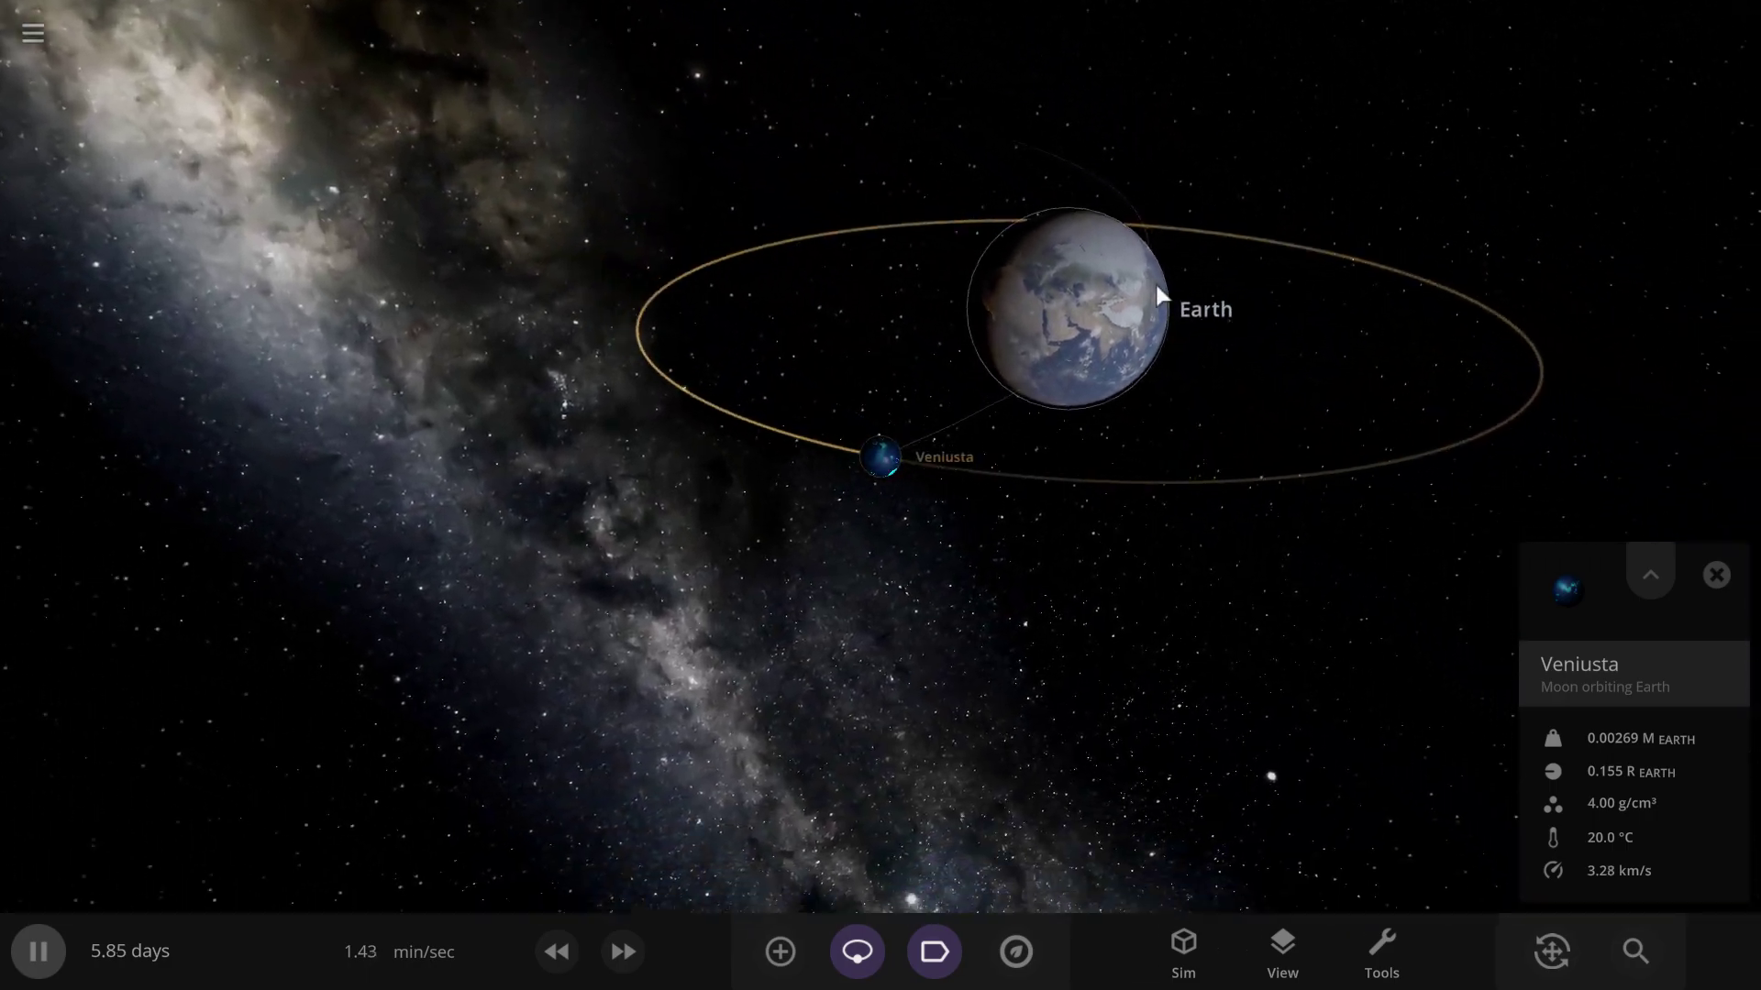
Land the camera on Earth's surface, raise the simulation speed to 18.5 min/sec, and watch the neon world cross the sky
left_click(1165, 348)
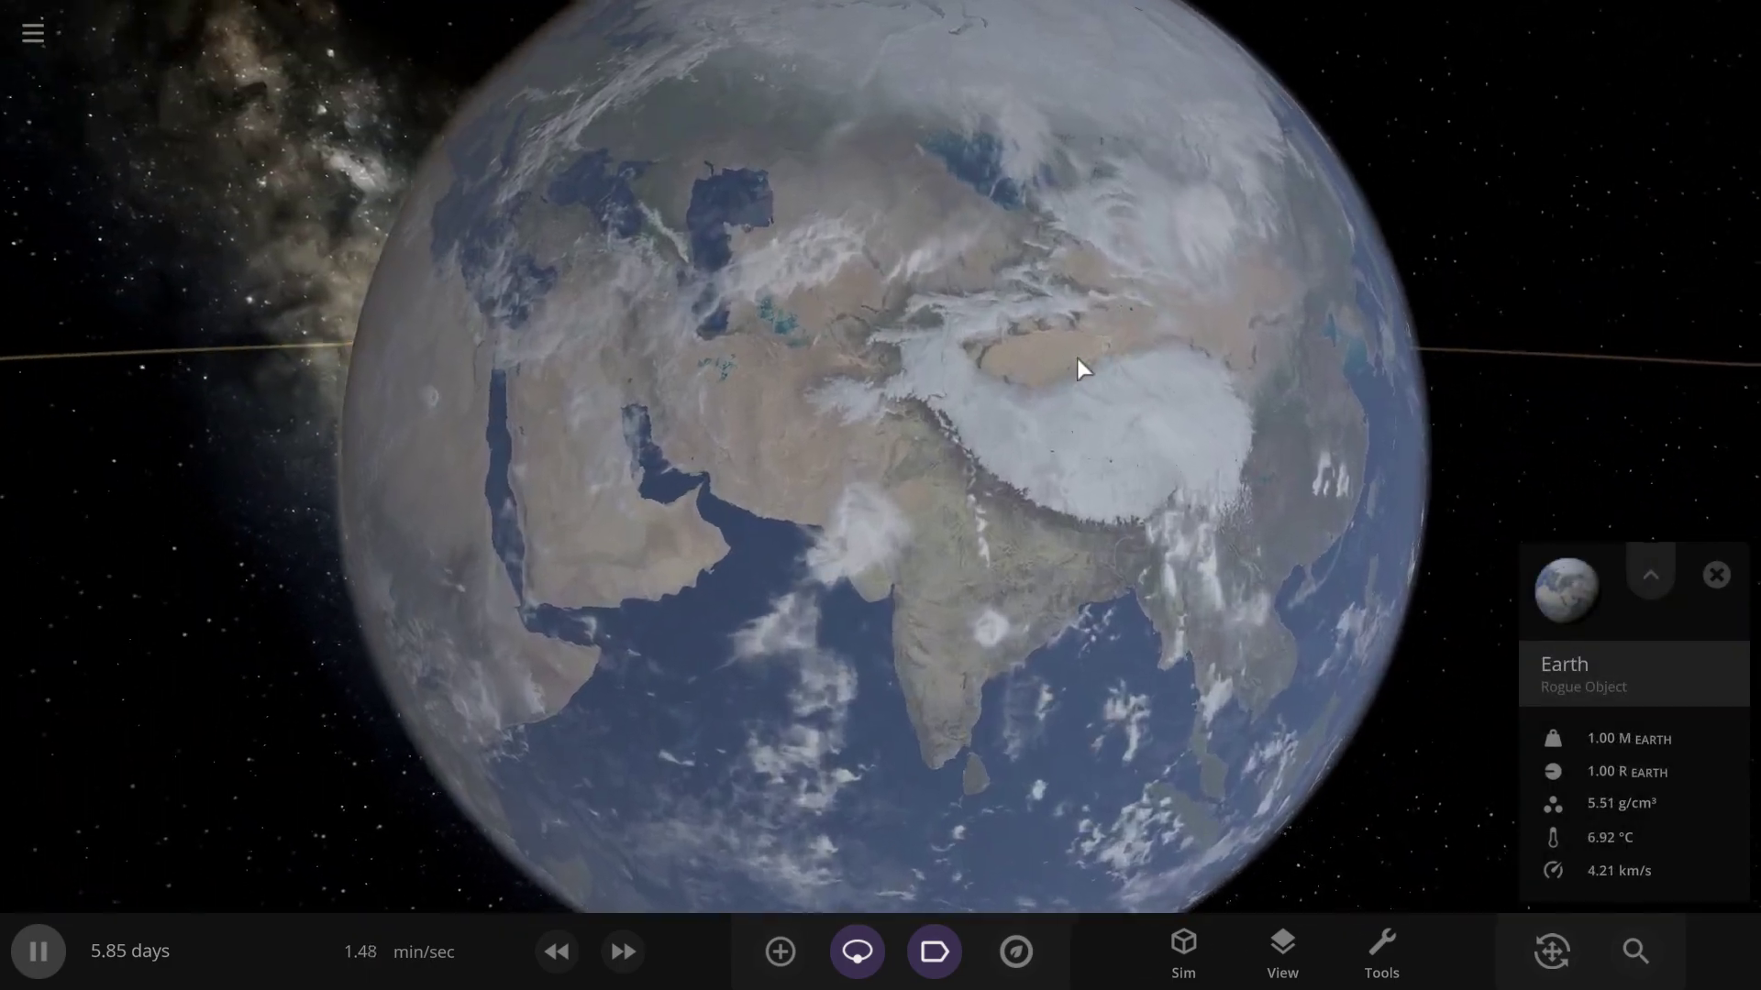
key("c")
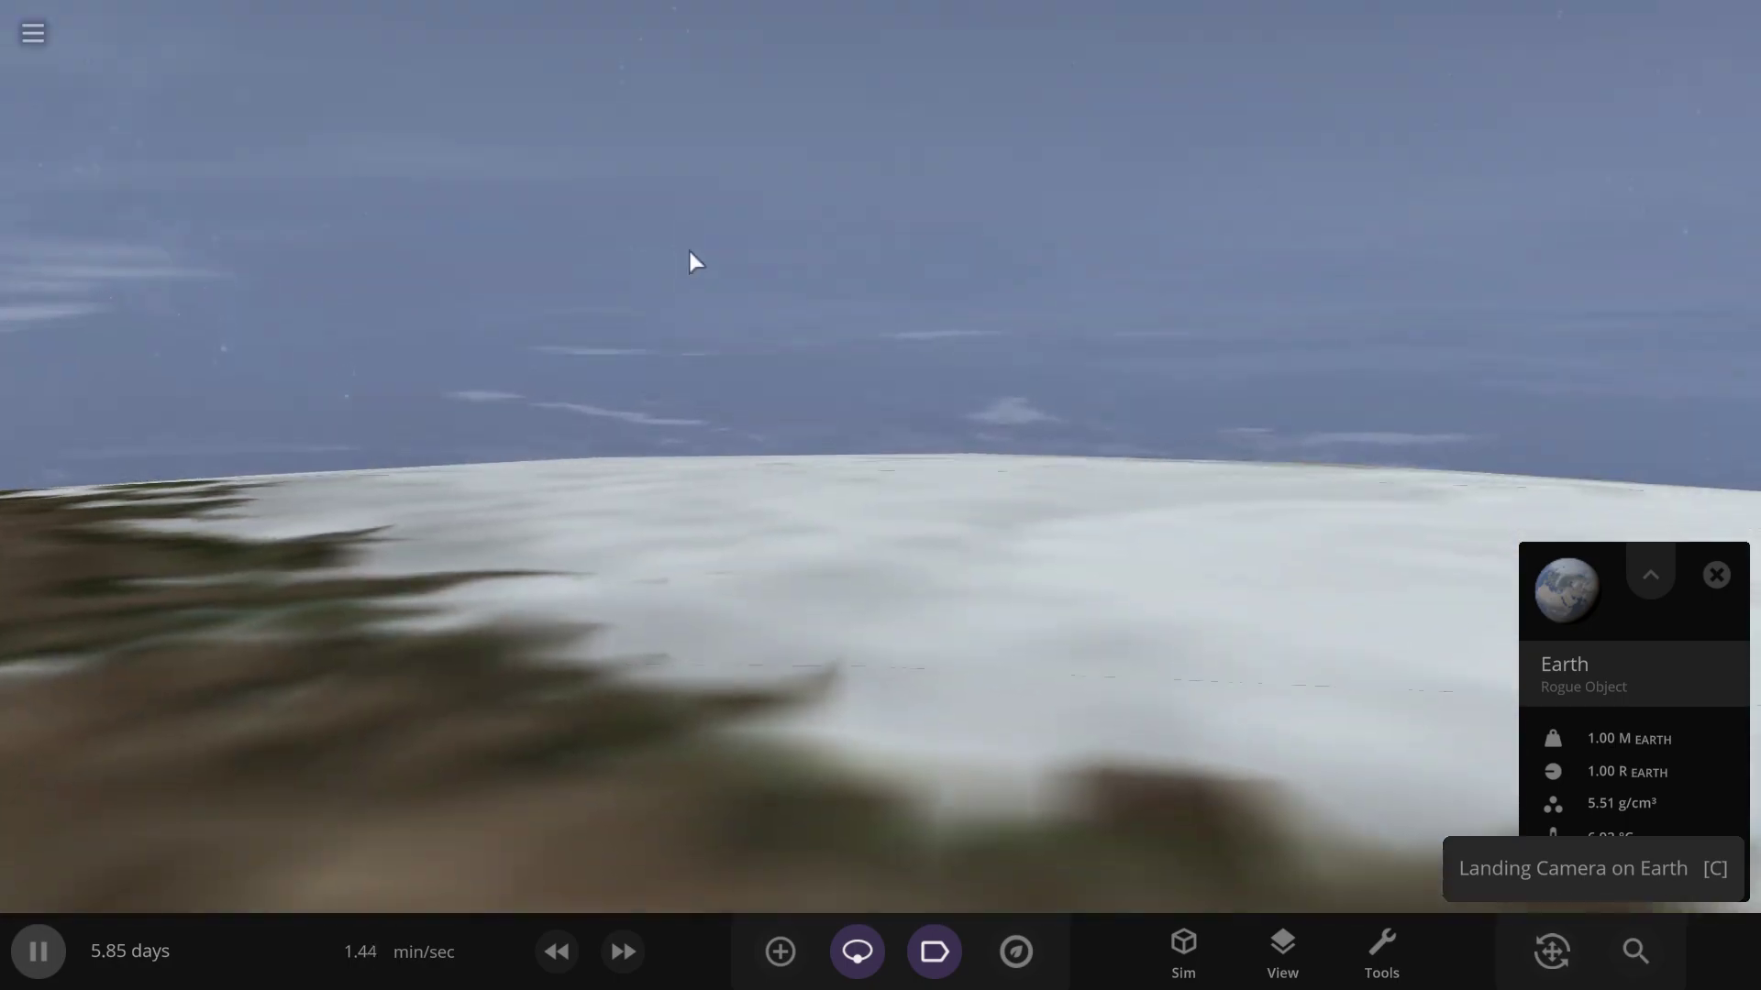
right_click_drag(691, 301, 950, 443)
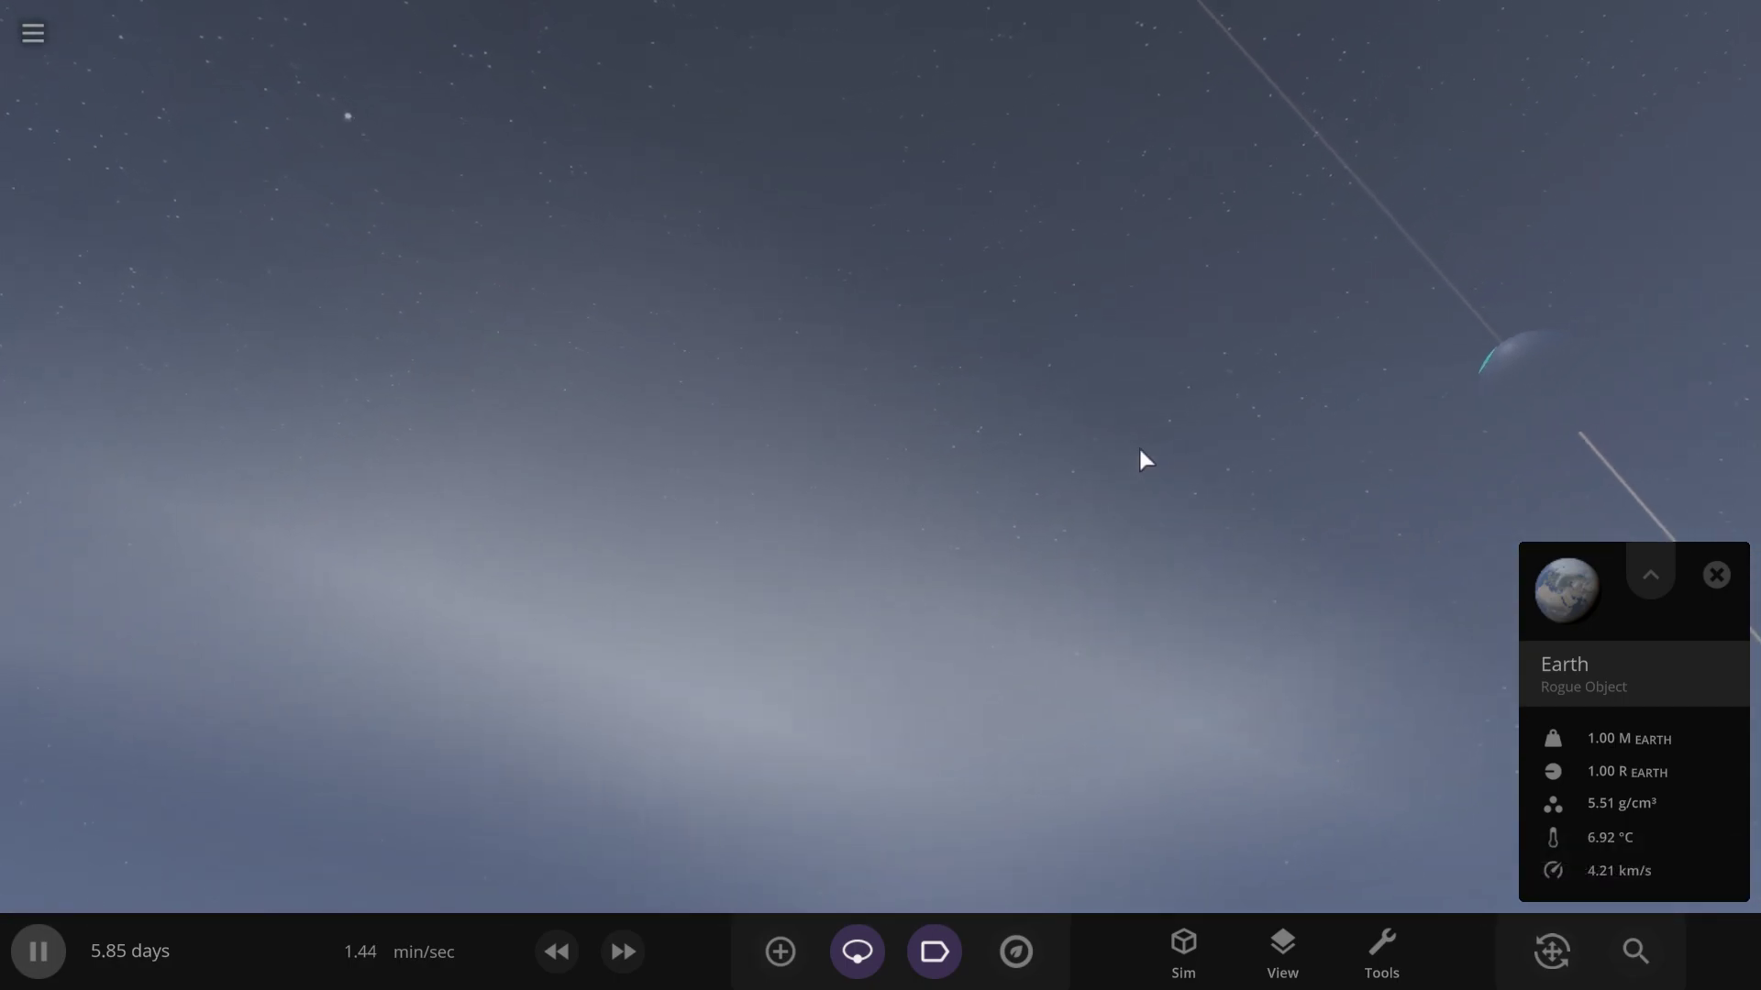
key("space")
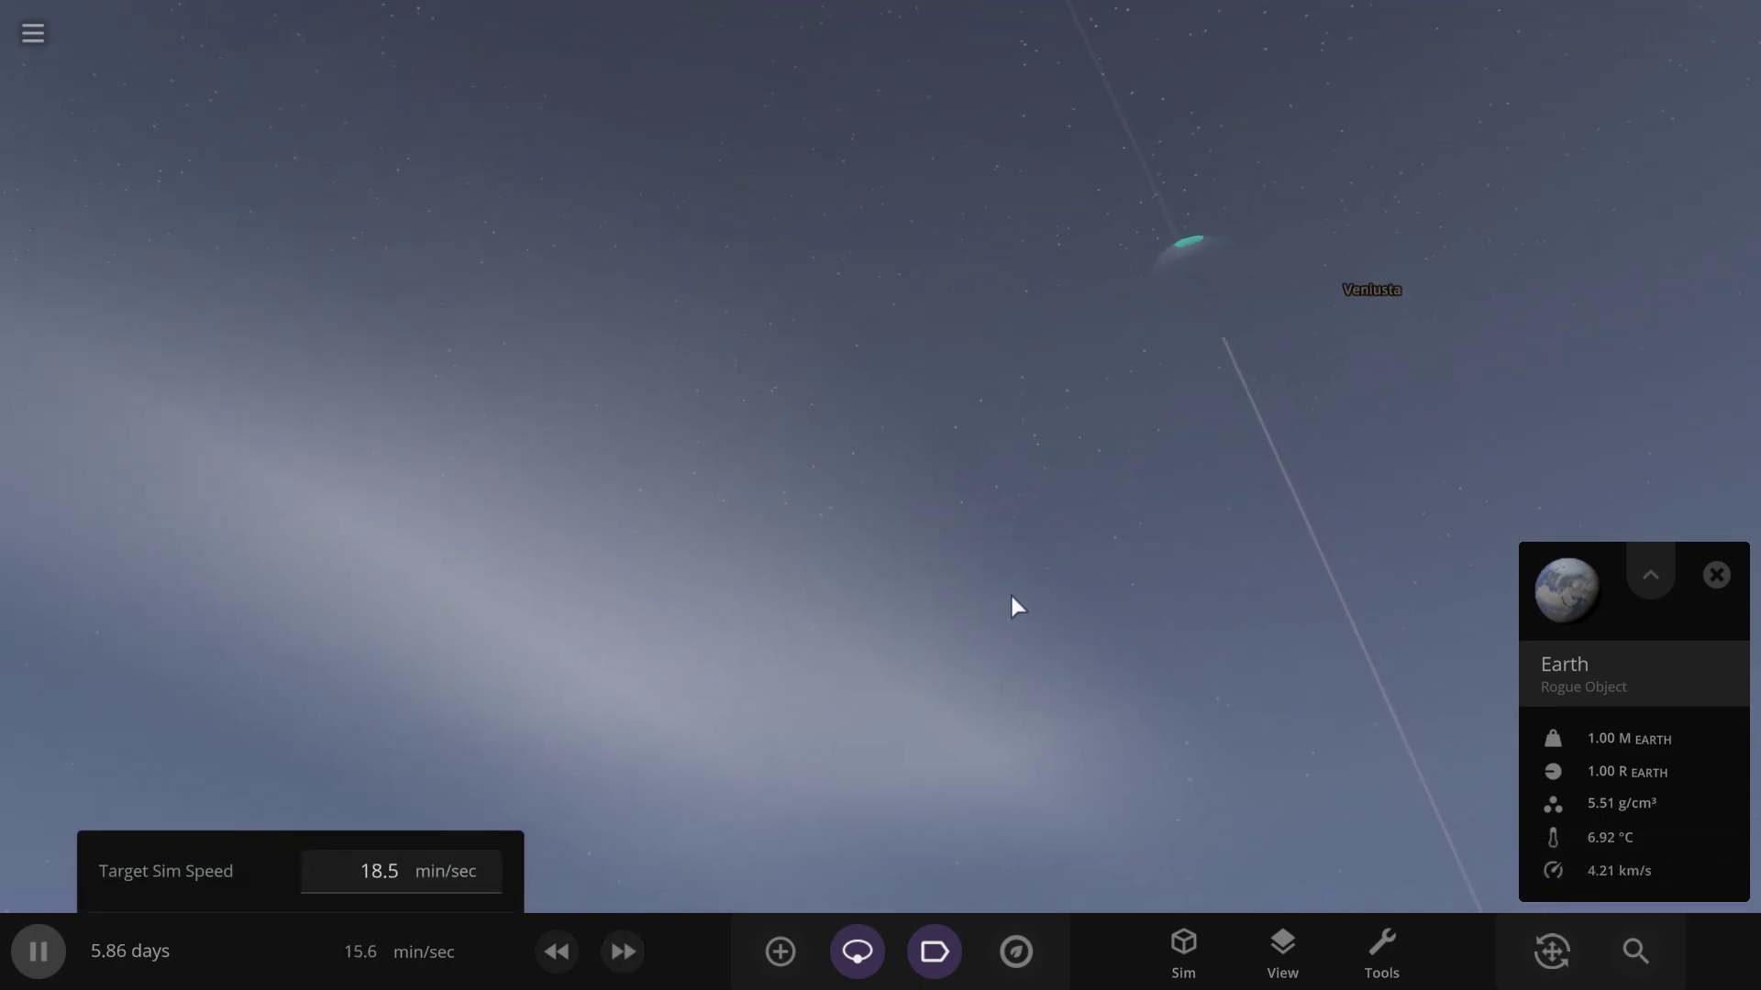
right_click_drag(1009, 592, 1135, 531)
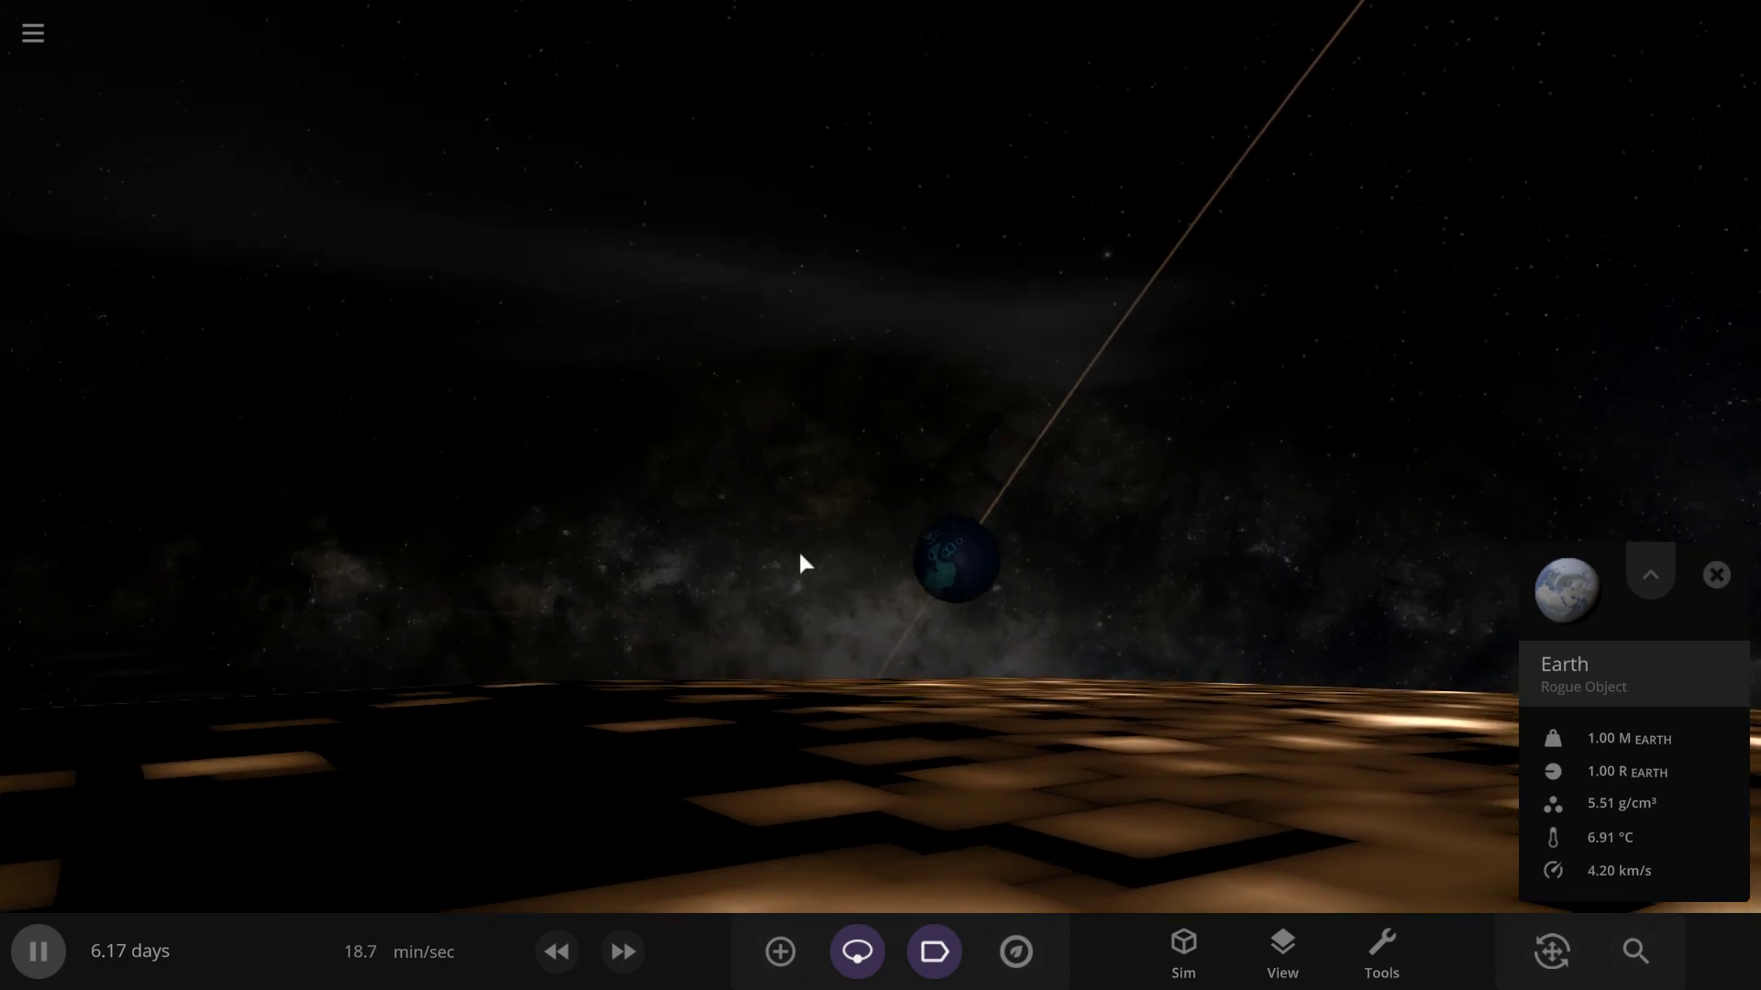
Pause the simulation and re-land the camera among city lights on Earth's night side, facing the neon world
key("space")
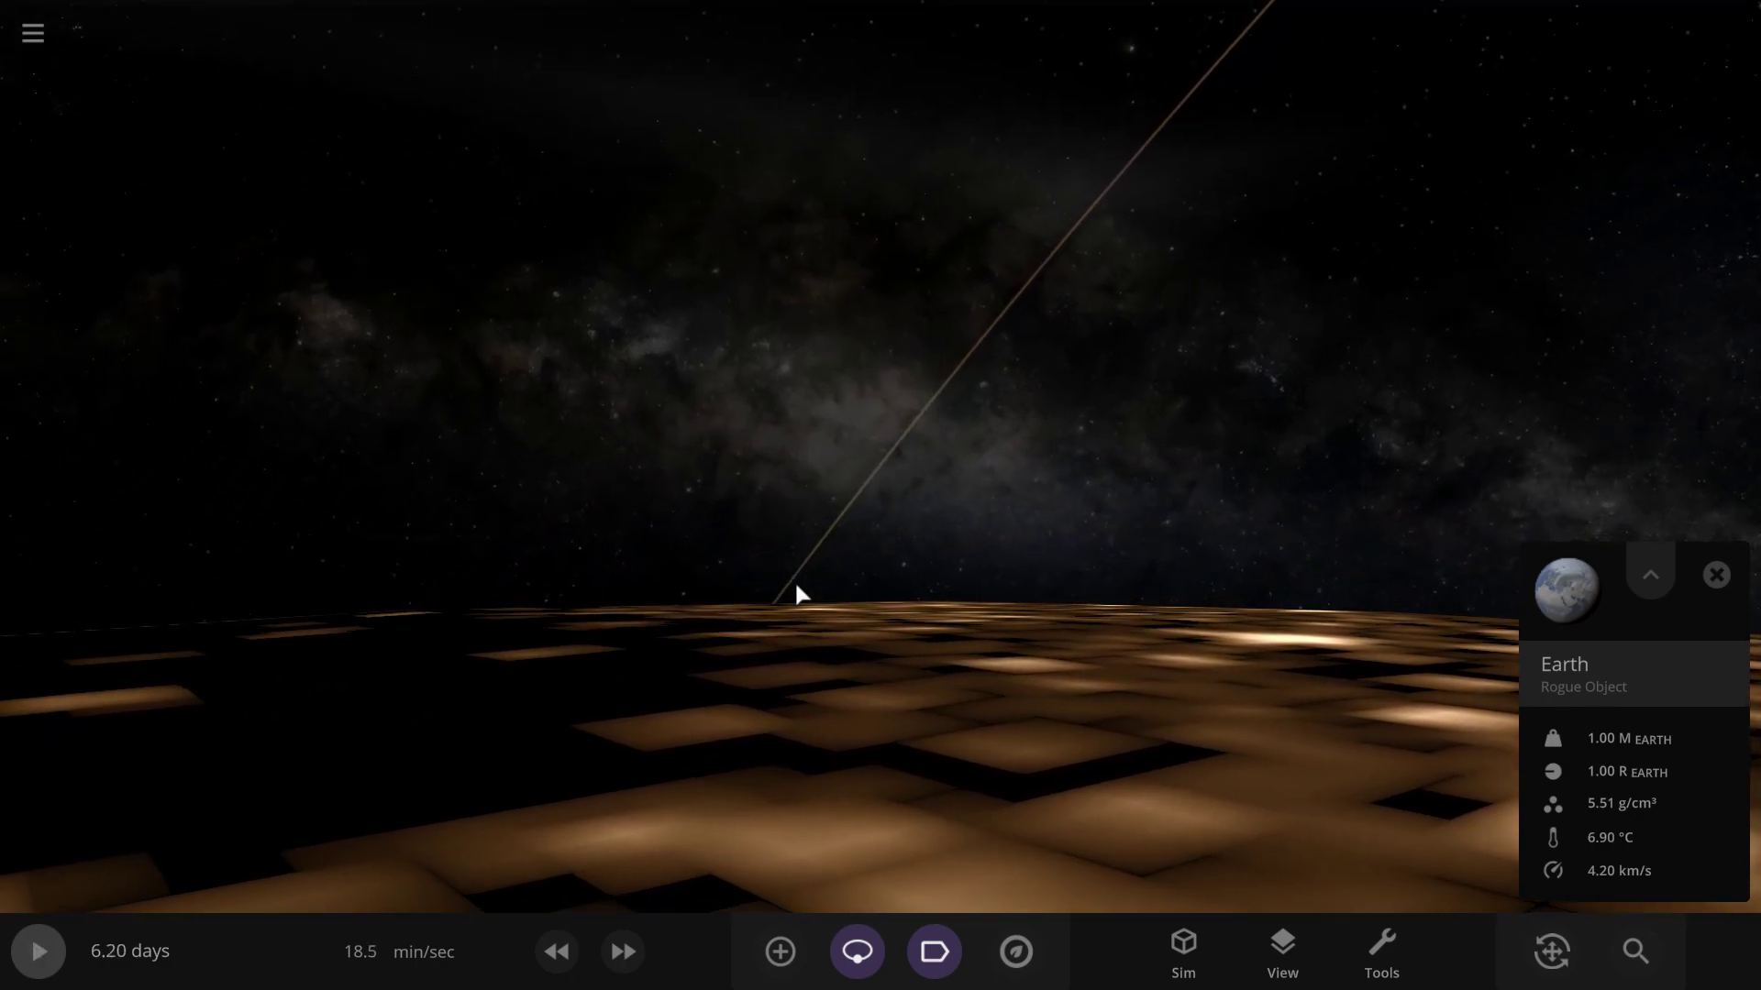
key("c")
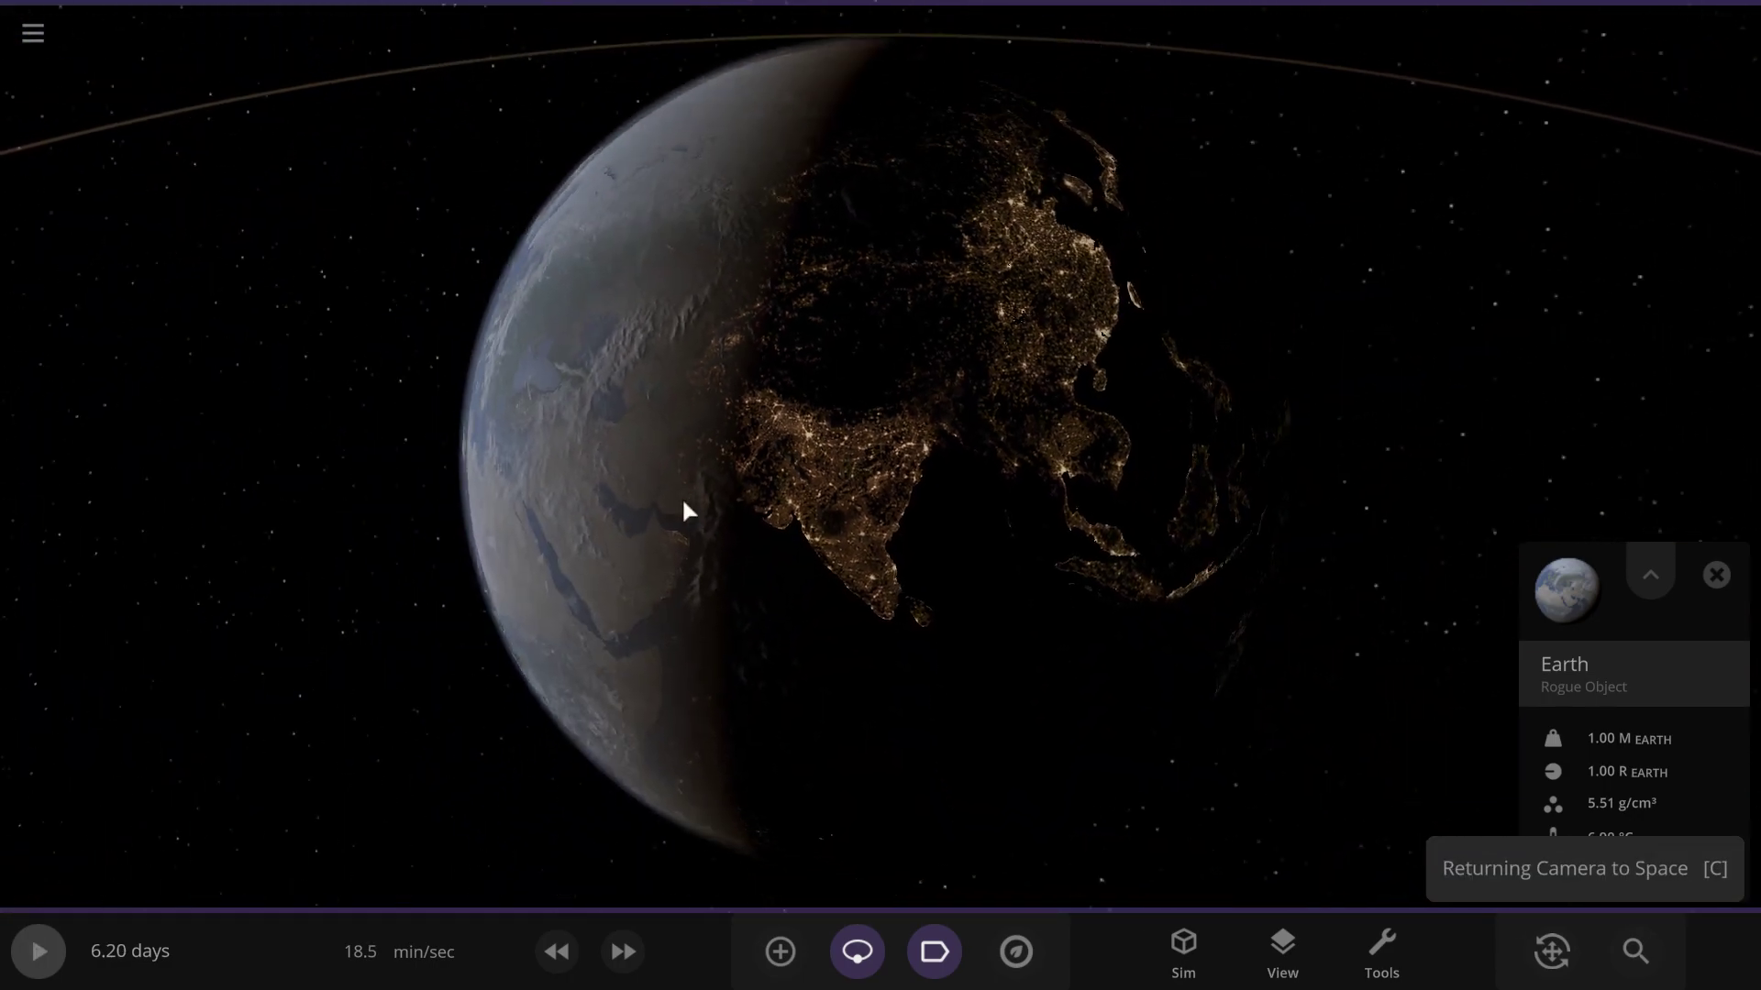
right_click_drag(634, 471, 494, 311)
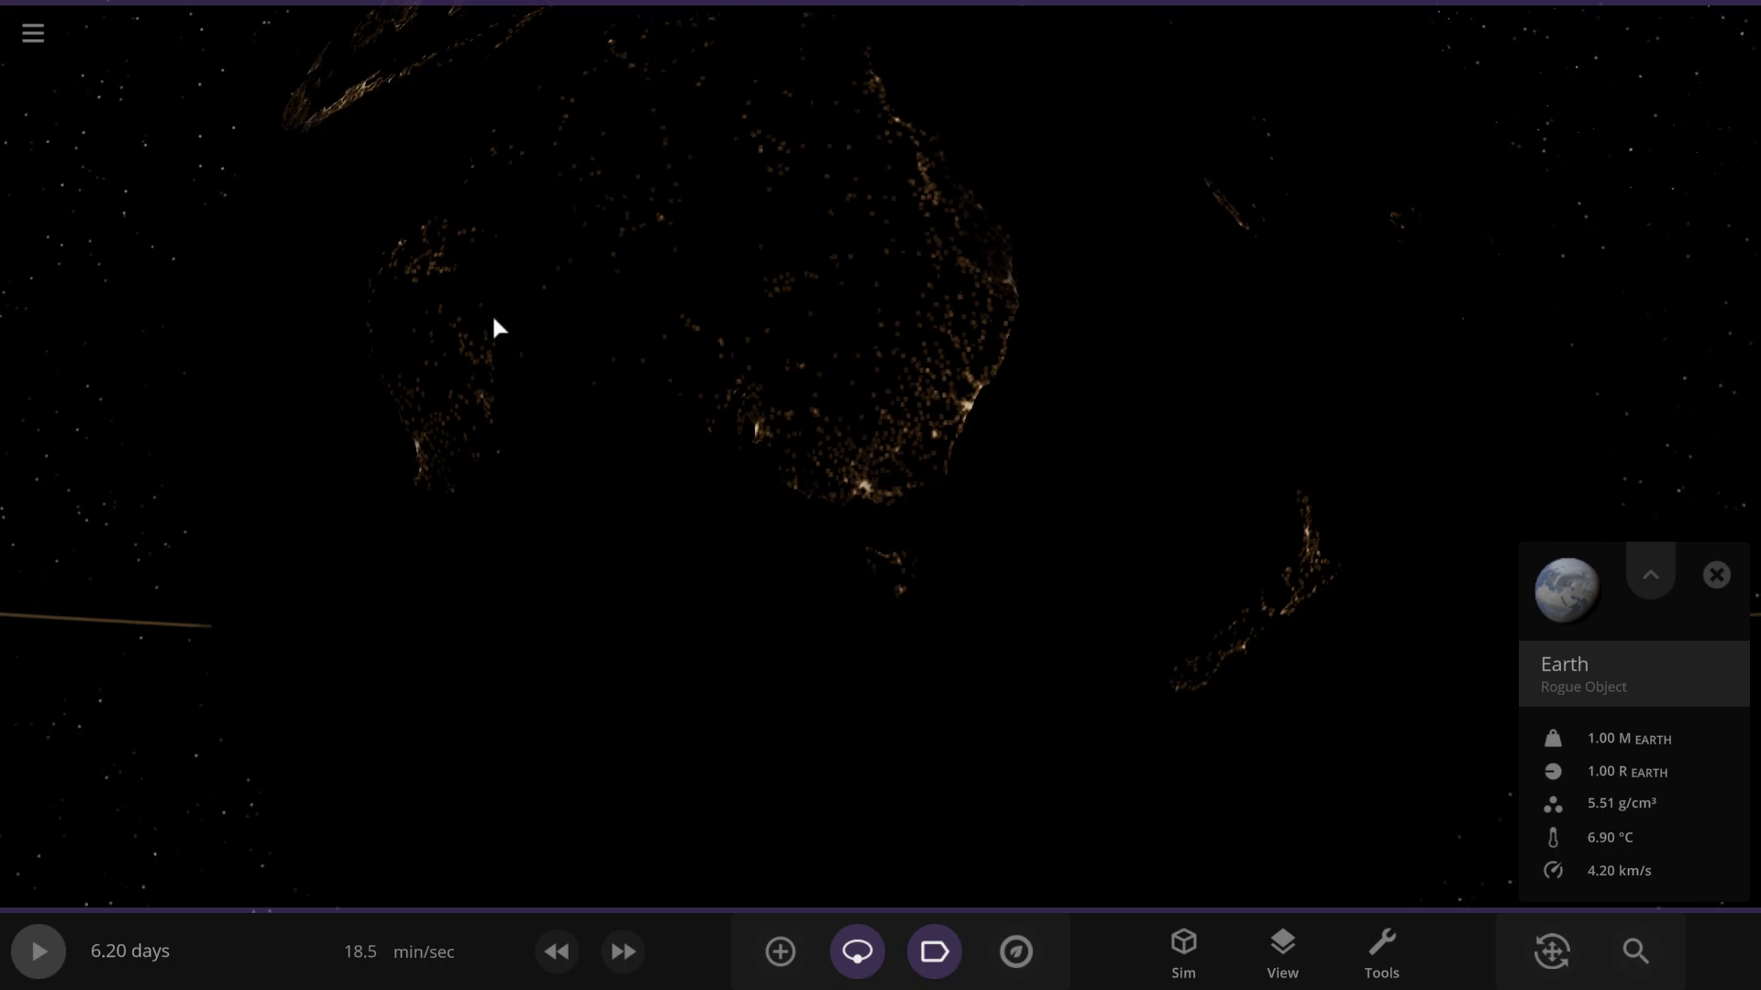
key("c")
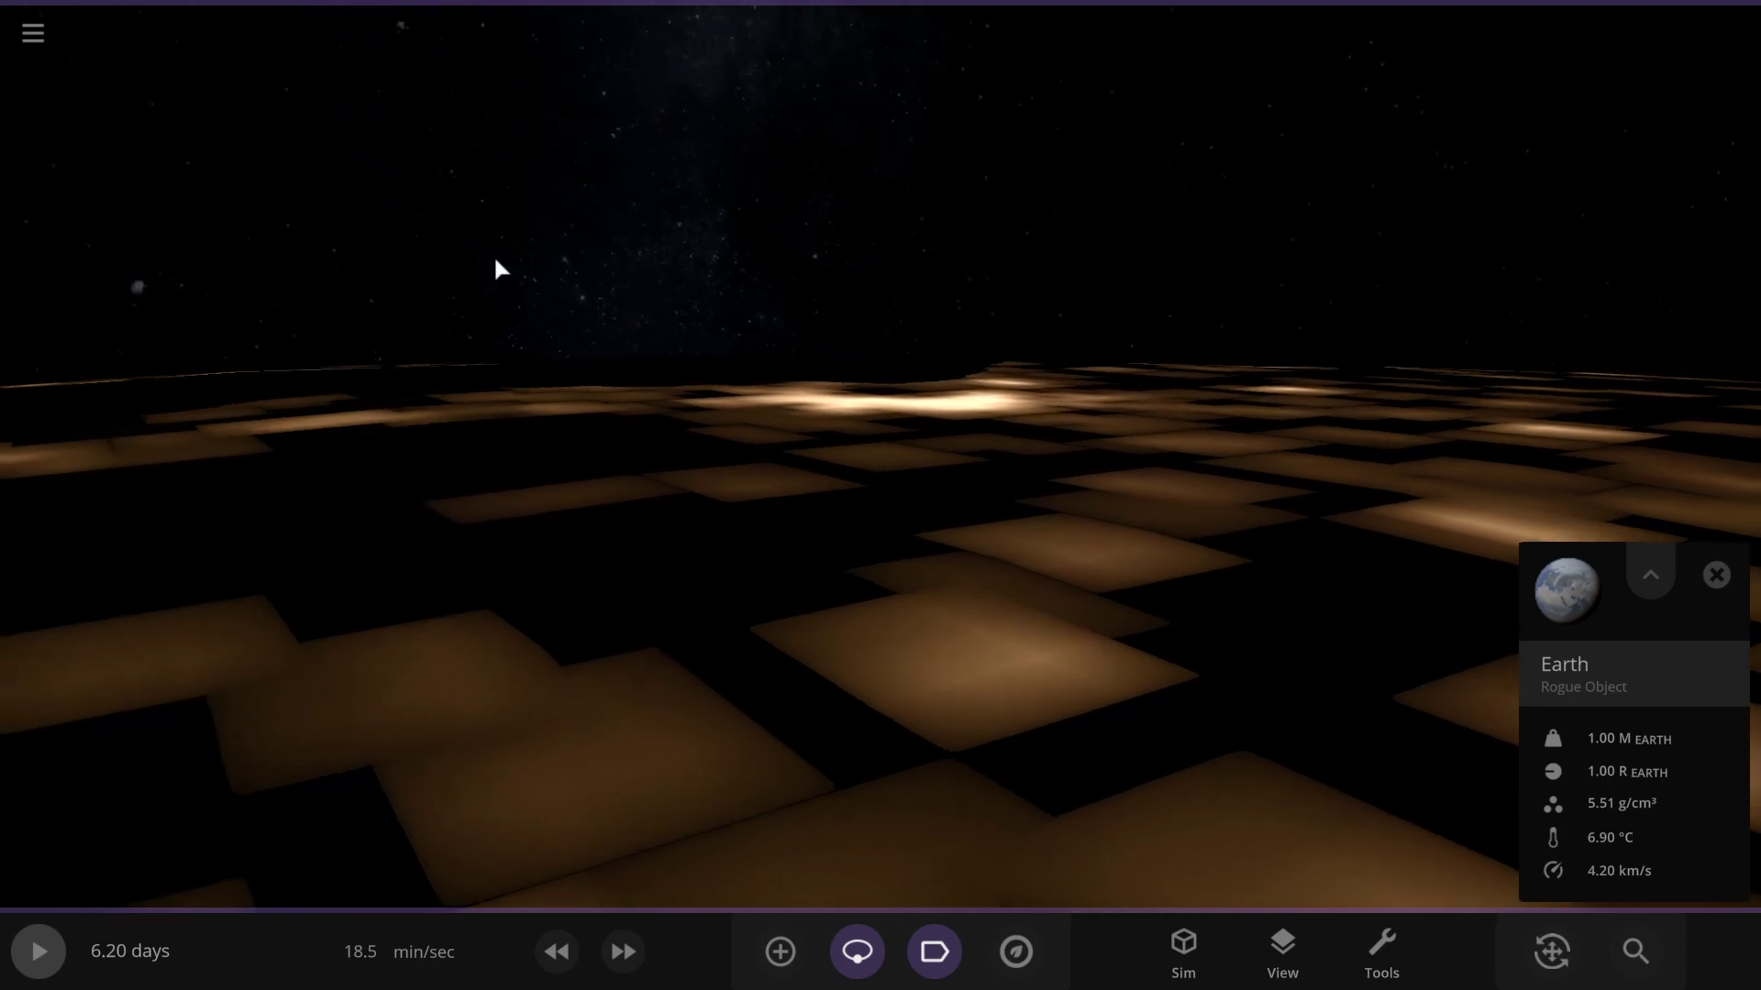
right_click_drag(495, 259, 707, 224)
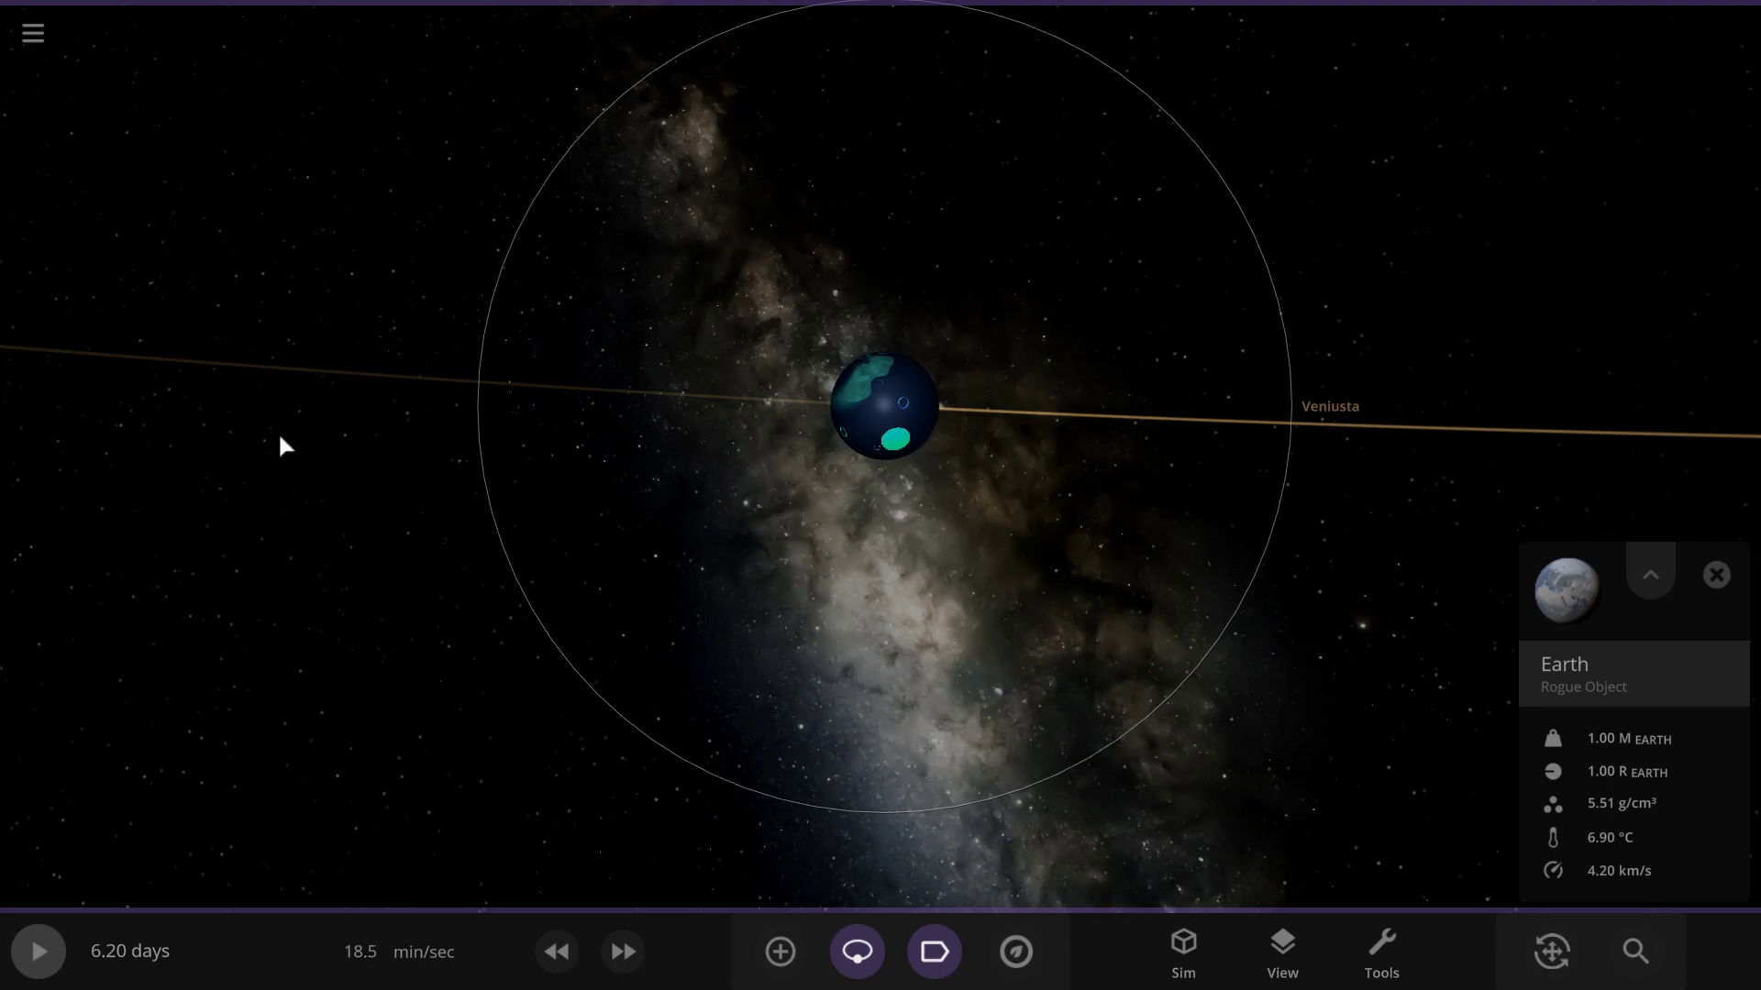
Resume the simulation and follow the neon world across the night sky from Earth's surface
key("space")
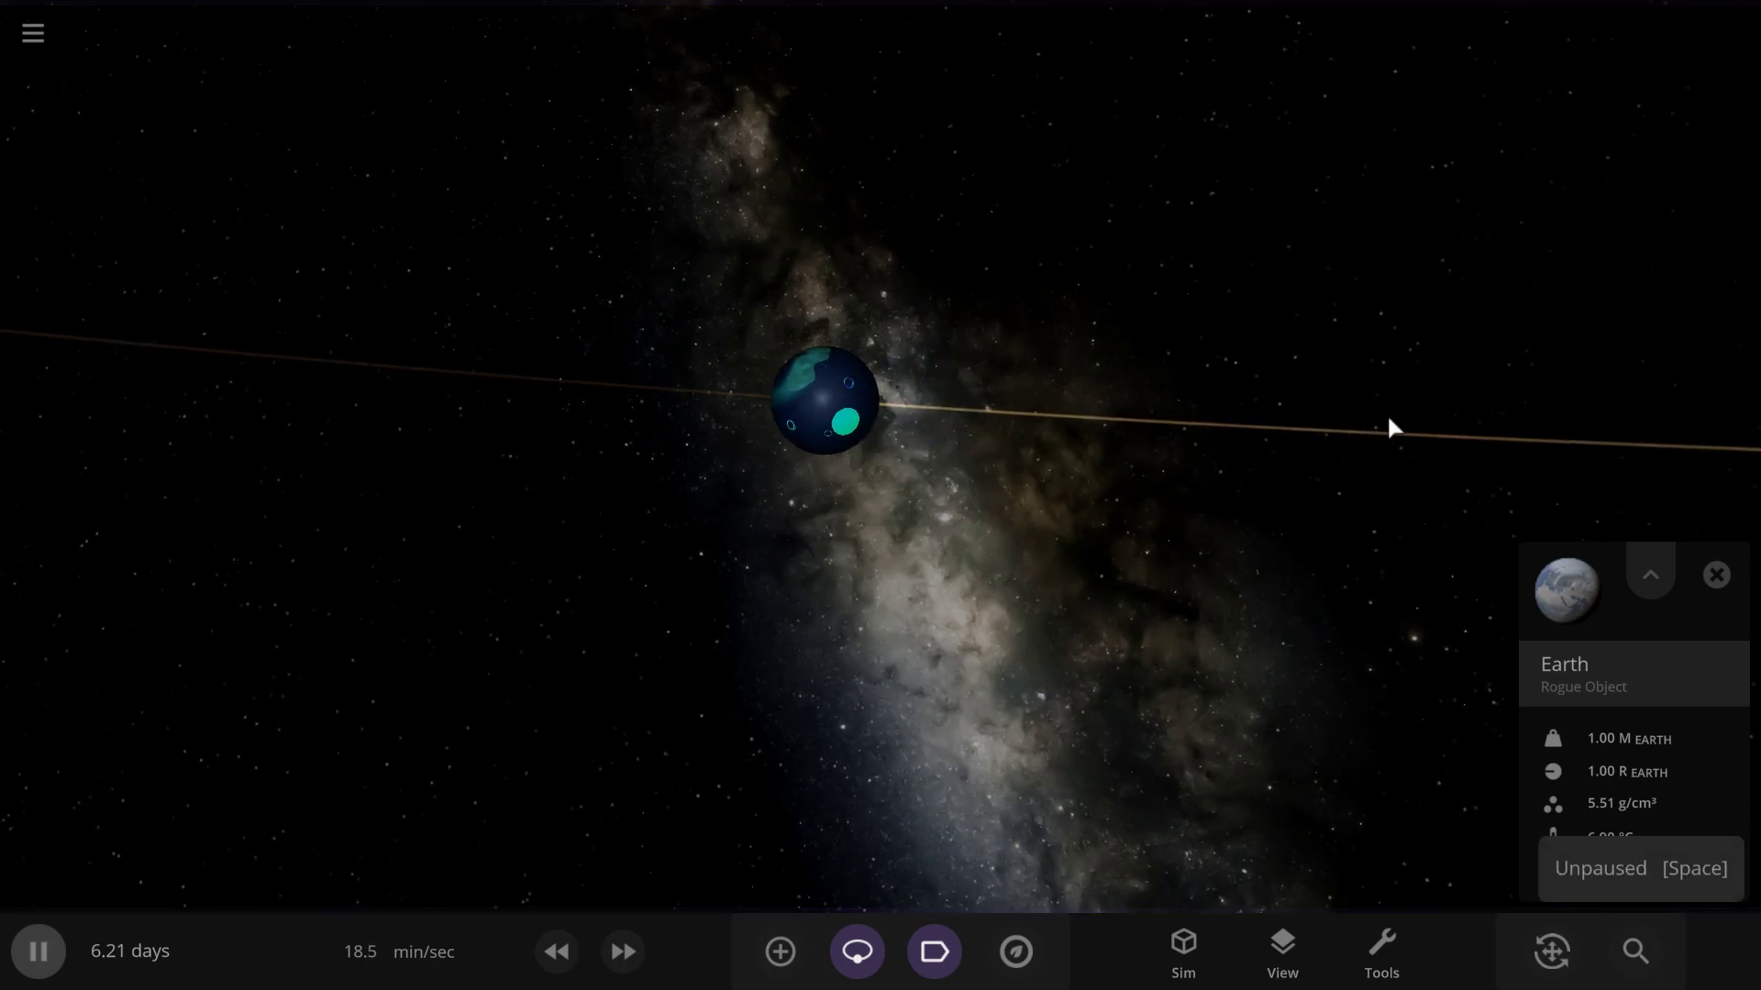
right_click_drag(1315, 419, 898, 566)
left_click_drag(899, 575, 913, 787)
left_click_drag(775, 306, 859, 663)
Return to space focused on the neon world, delete it from the simulation, and select Earth
double_click(610, 536)
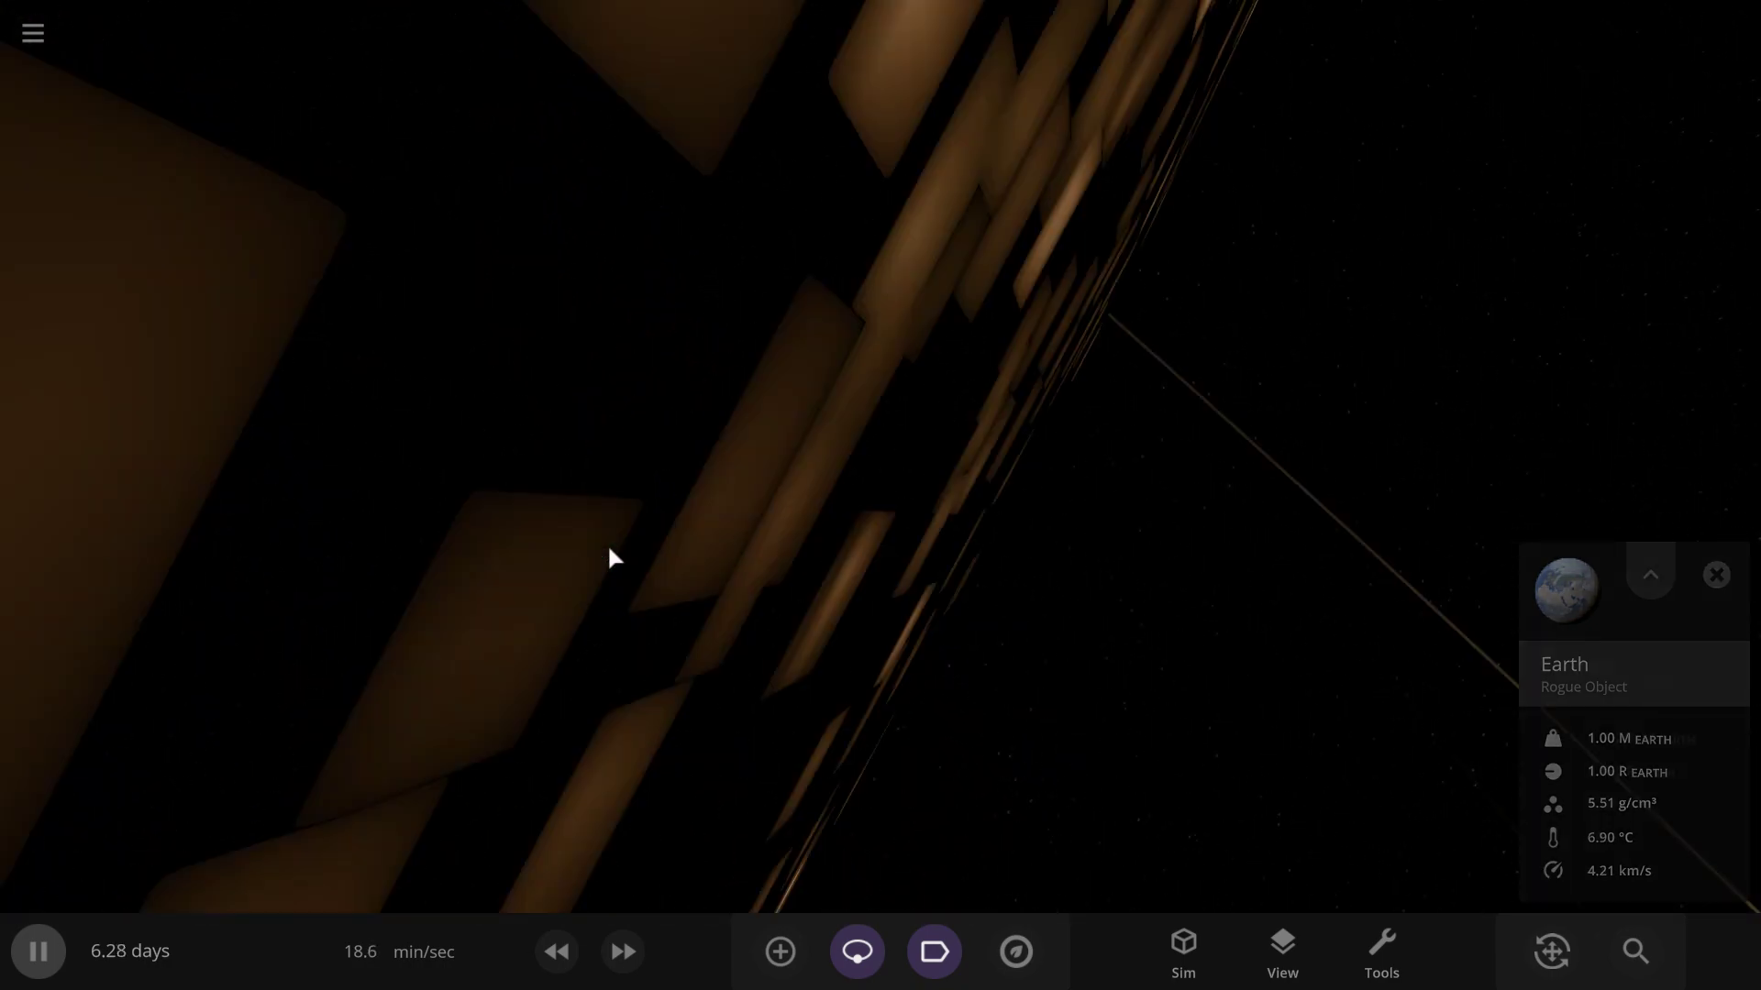
left_click_drag(853, 670, 1053, 937)
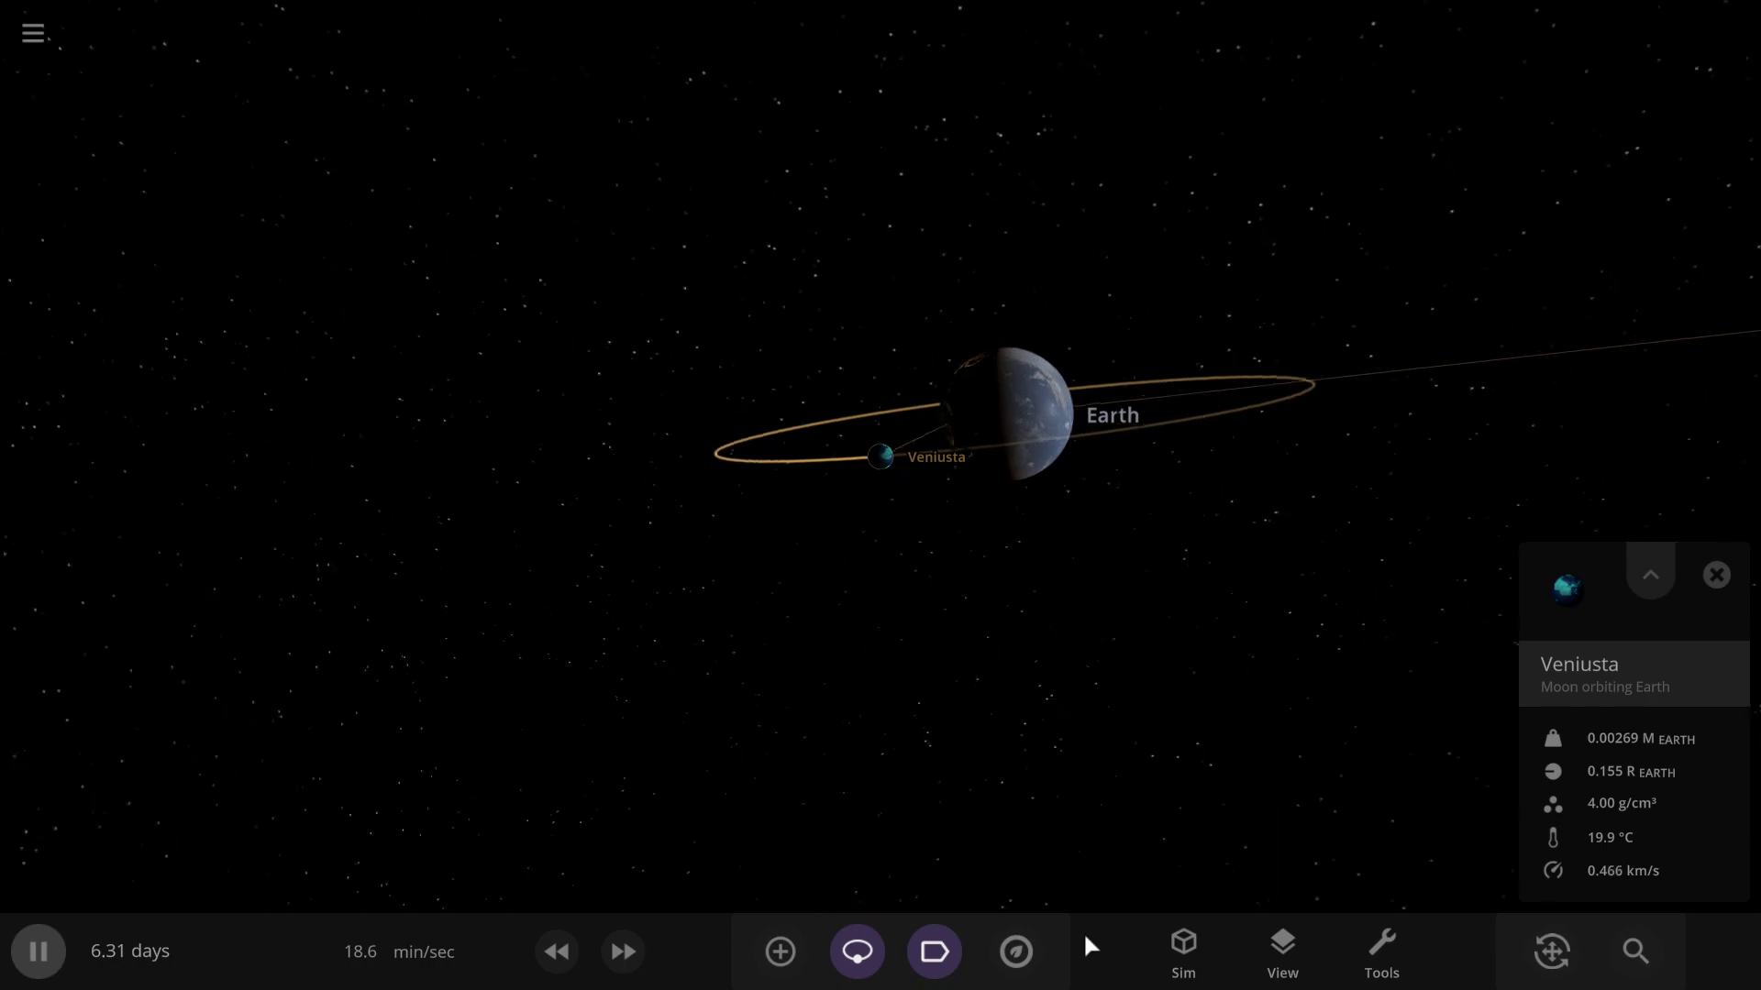
key("Delete")
double_click(939, 409)
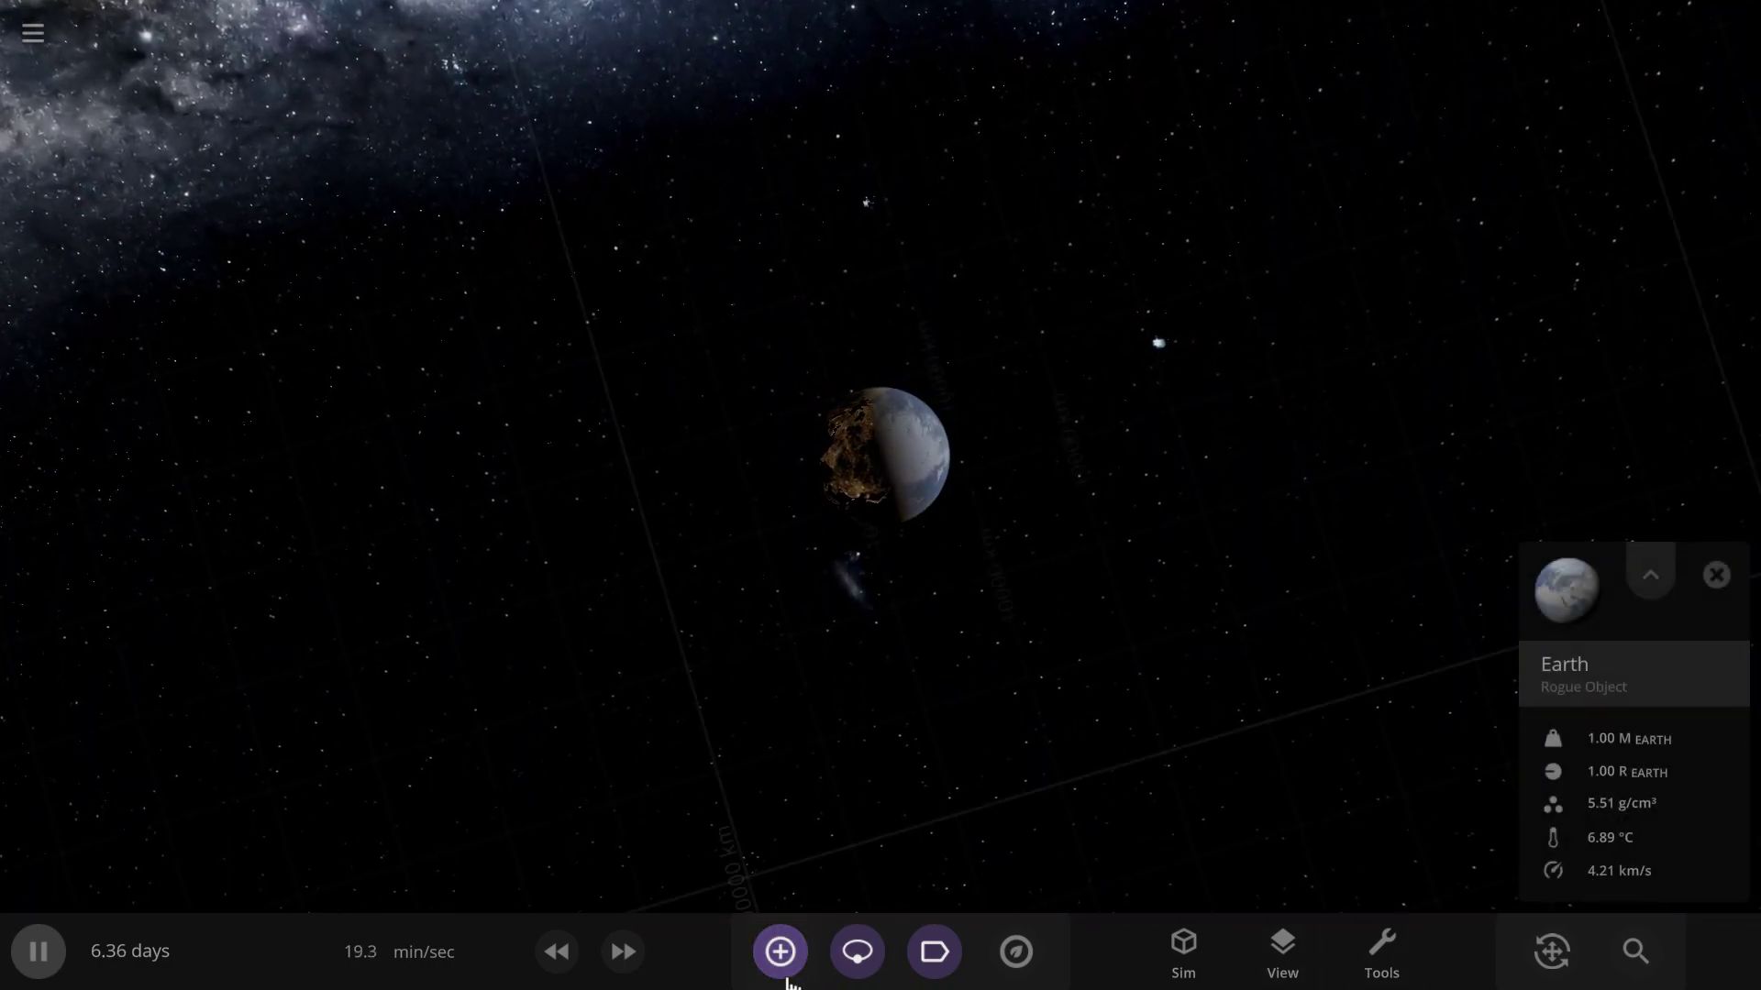
Place the user-made object "Ghost planet" in orbit about 16,000 km from Earth and close the object library
left_click(782, 970)
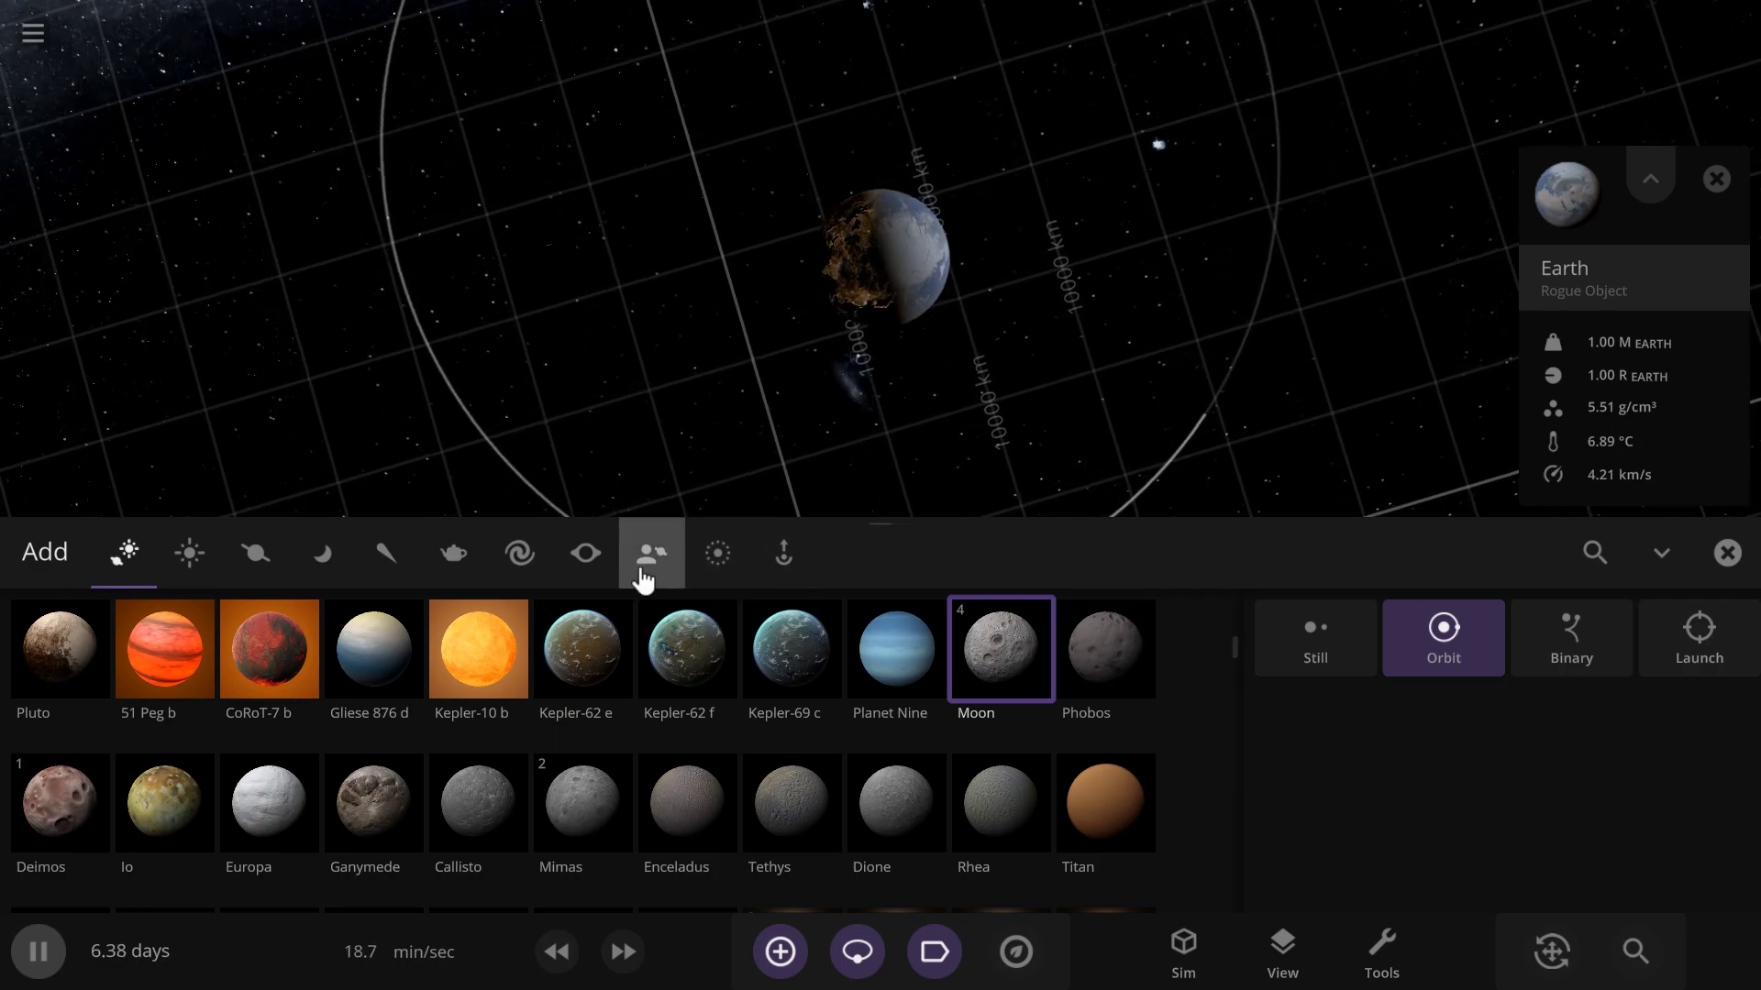
left_click(647, 564)
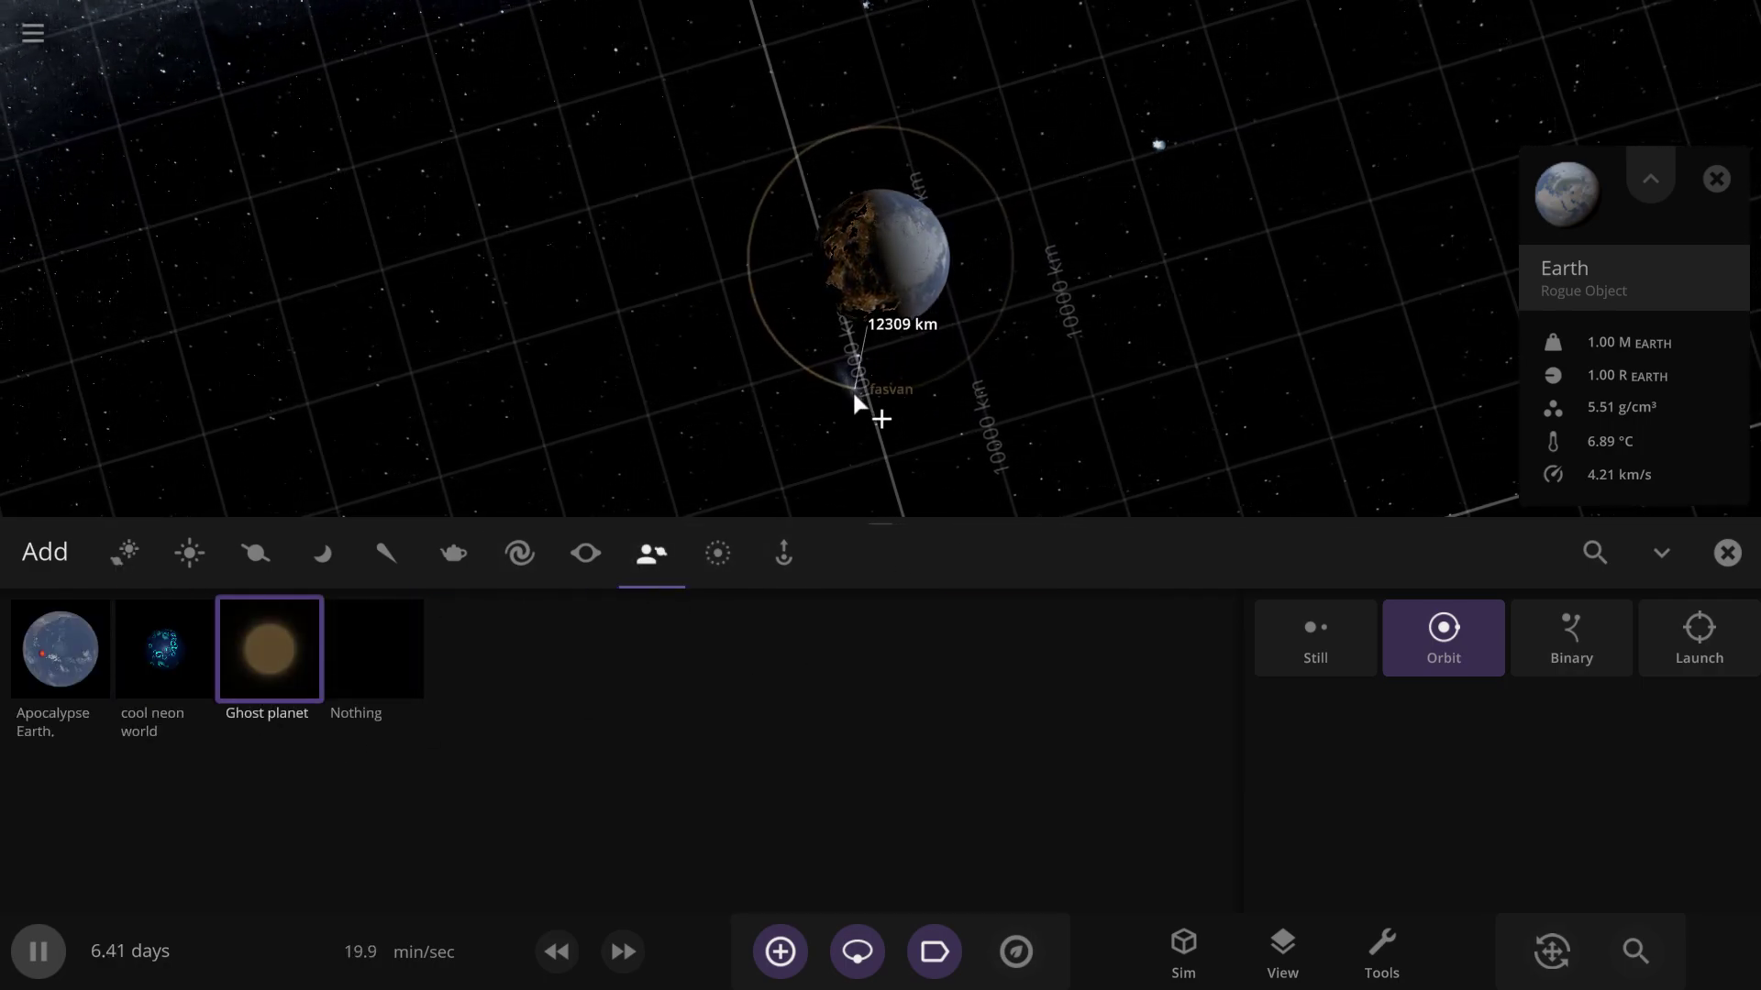
left_click(784, 402)
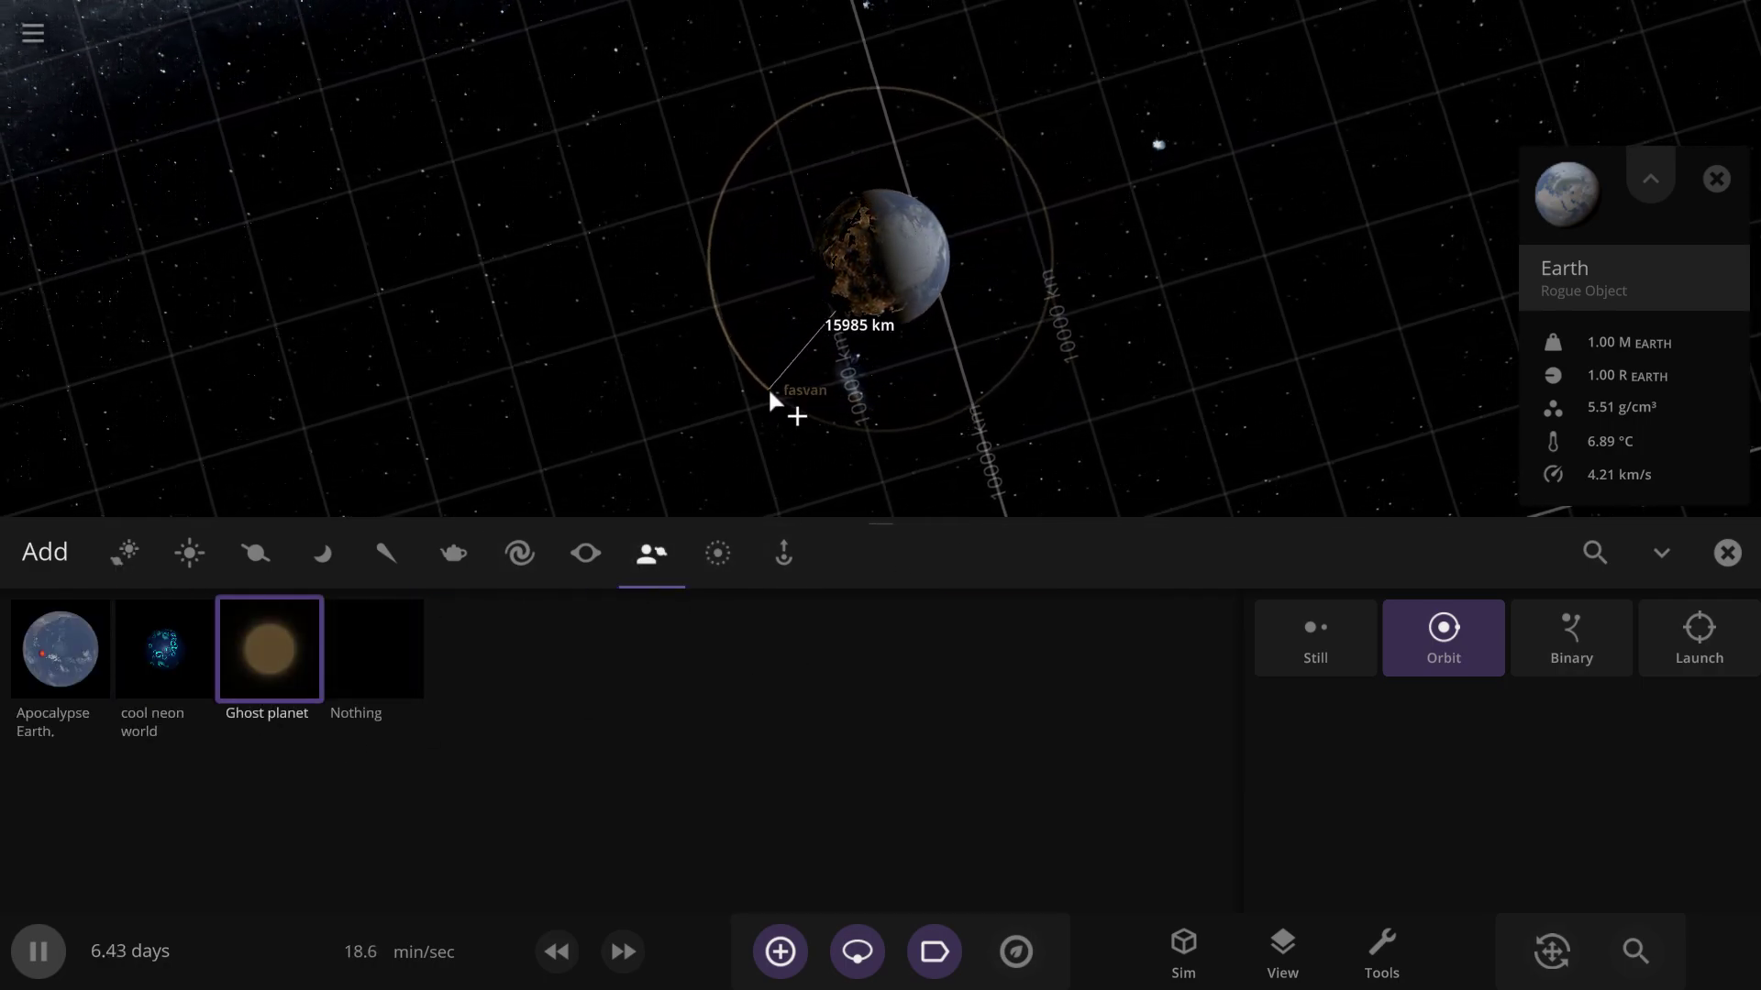
left_click(1727, 553)
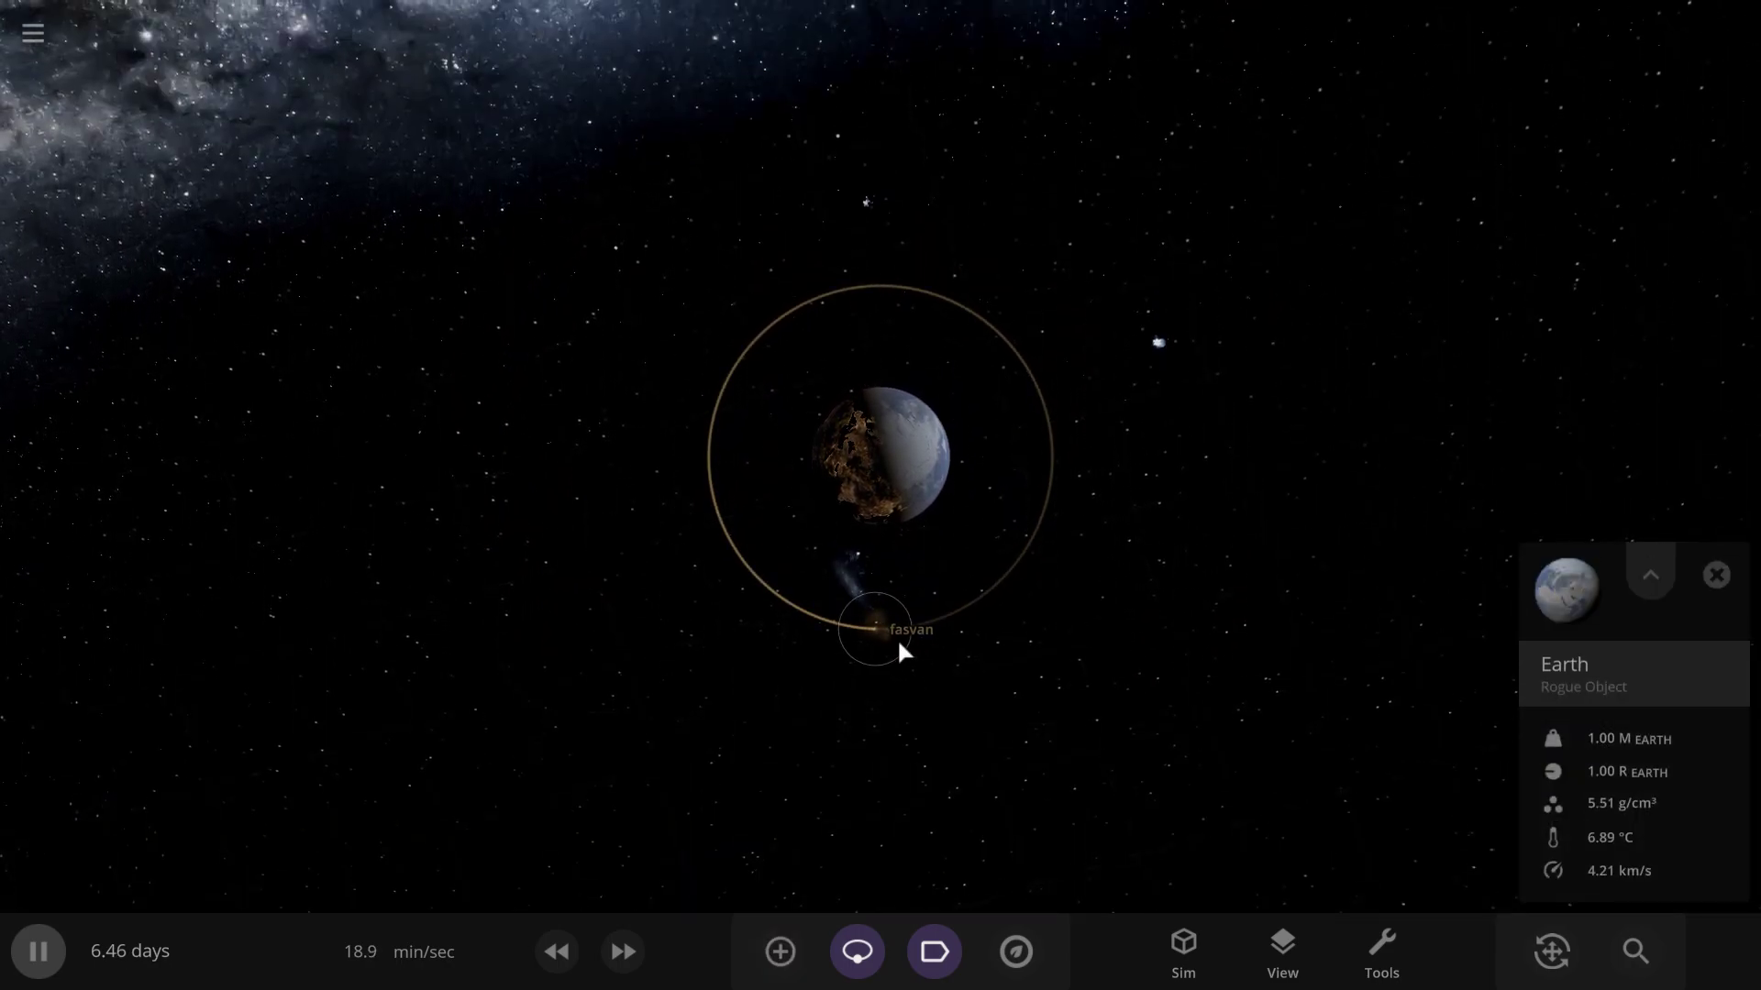
View the ghost planet up close, pull back to show its dust clouds near Earth, and pause the simulation
left_click(906, 627)
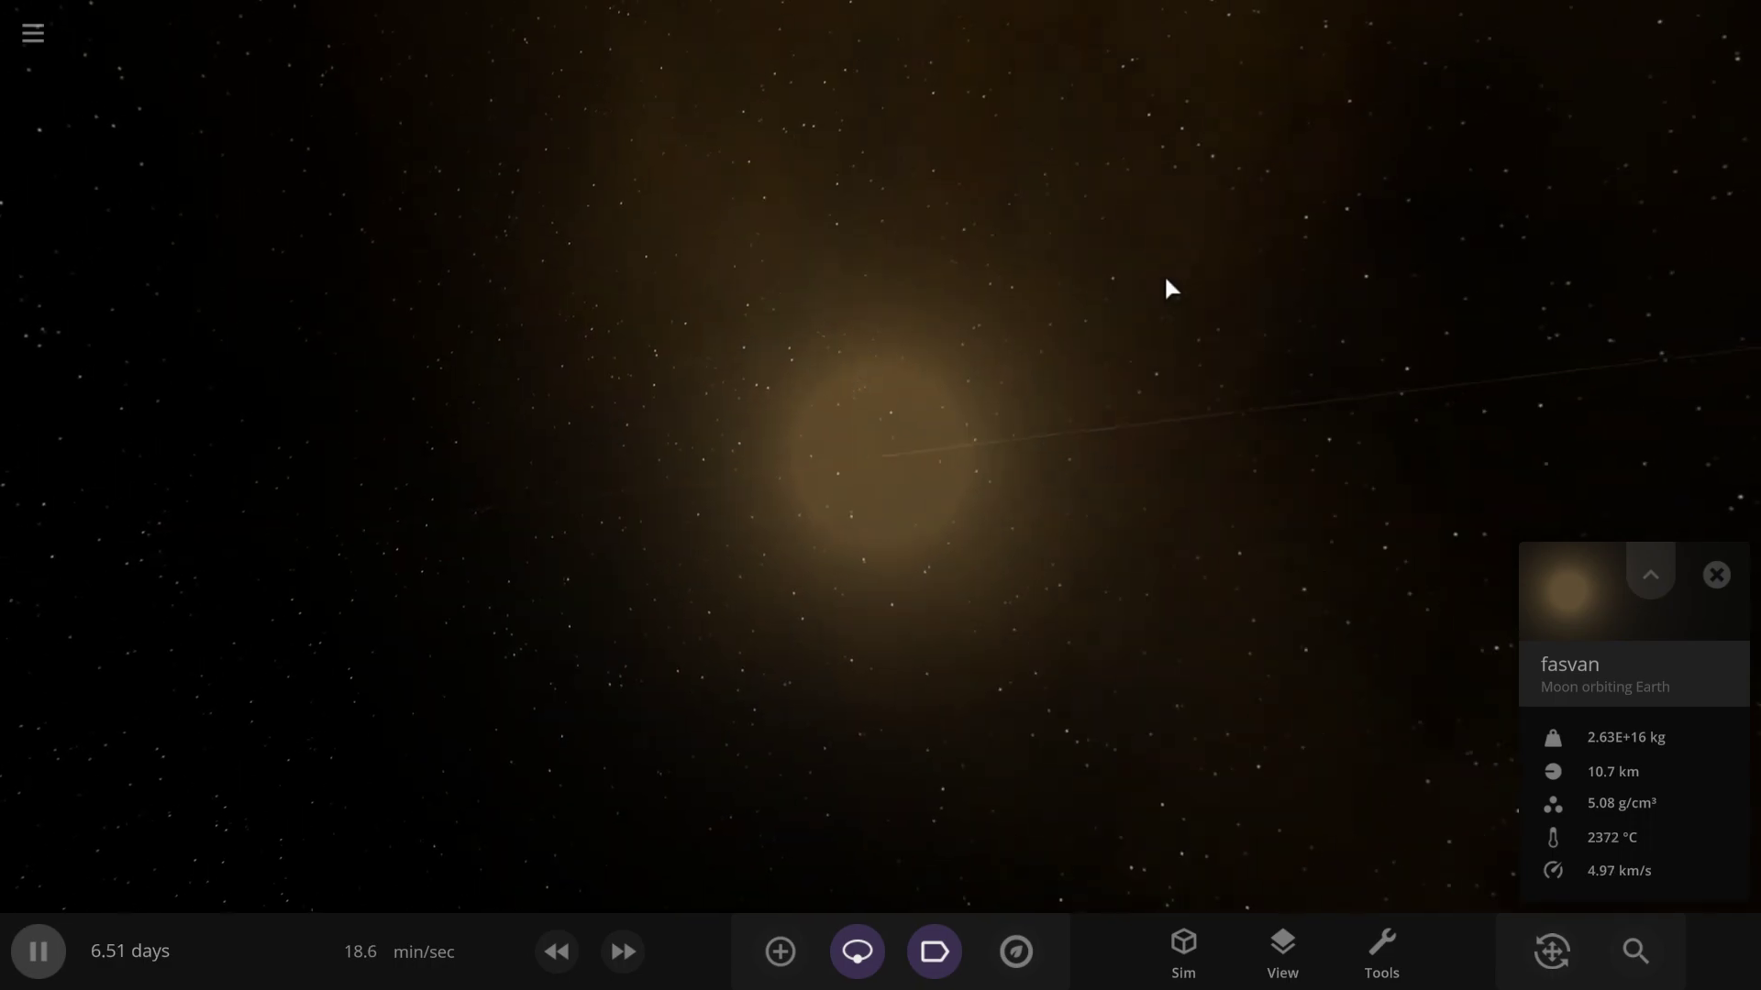
scroll(1203, 281, "down", 15)
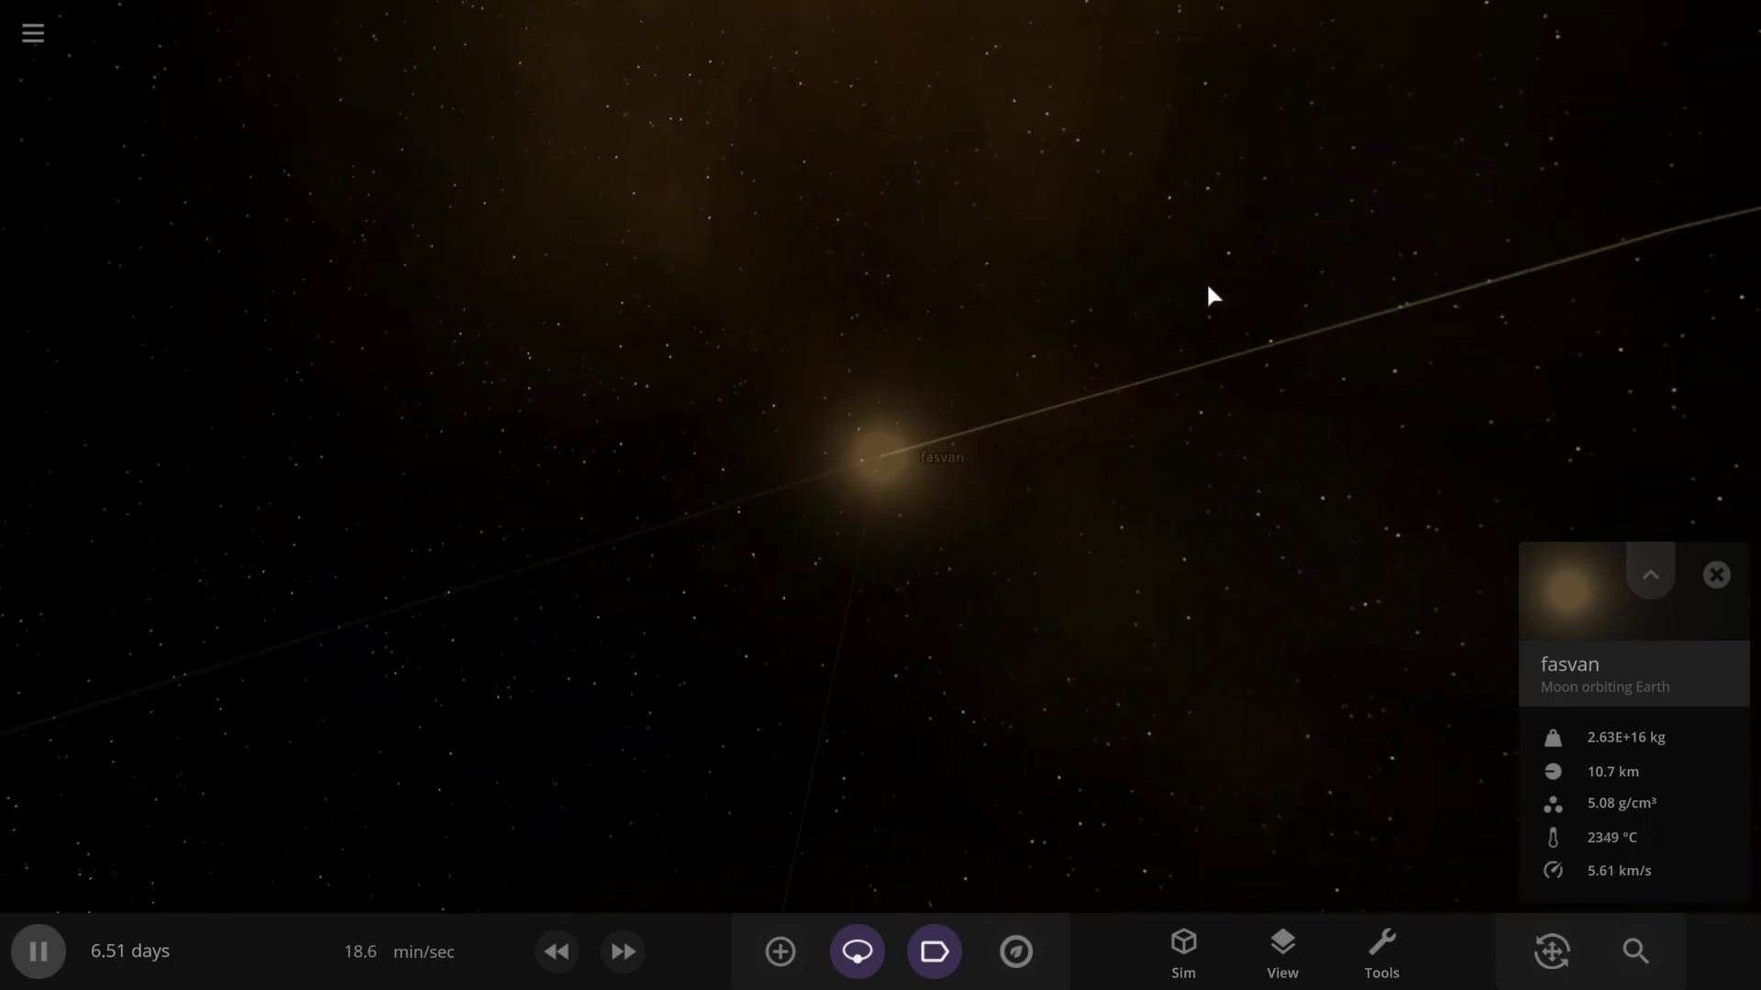
key("space")
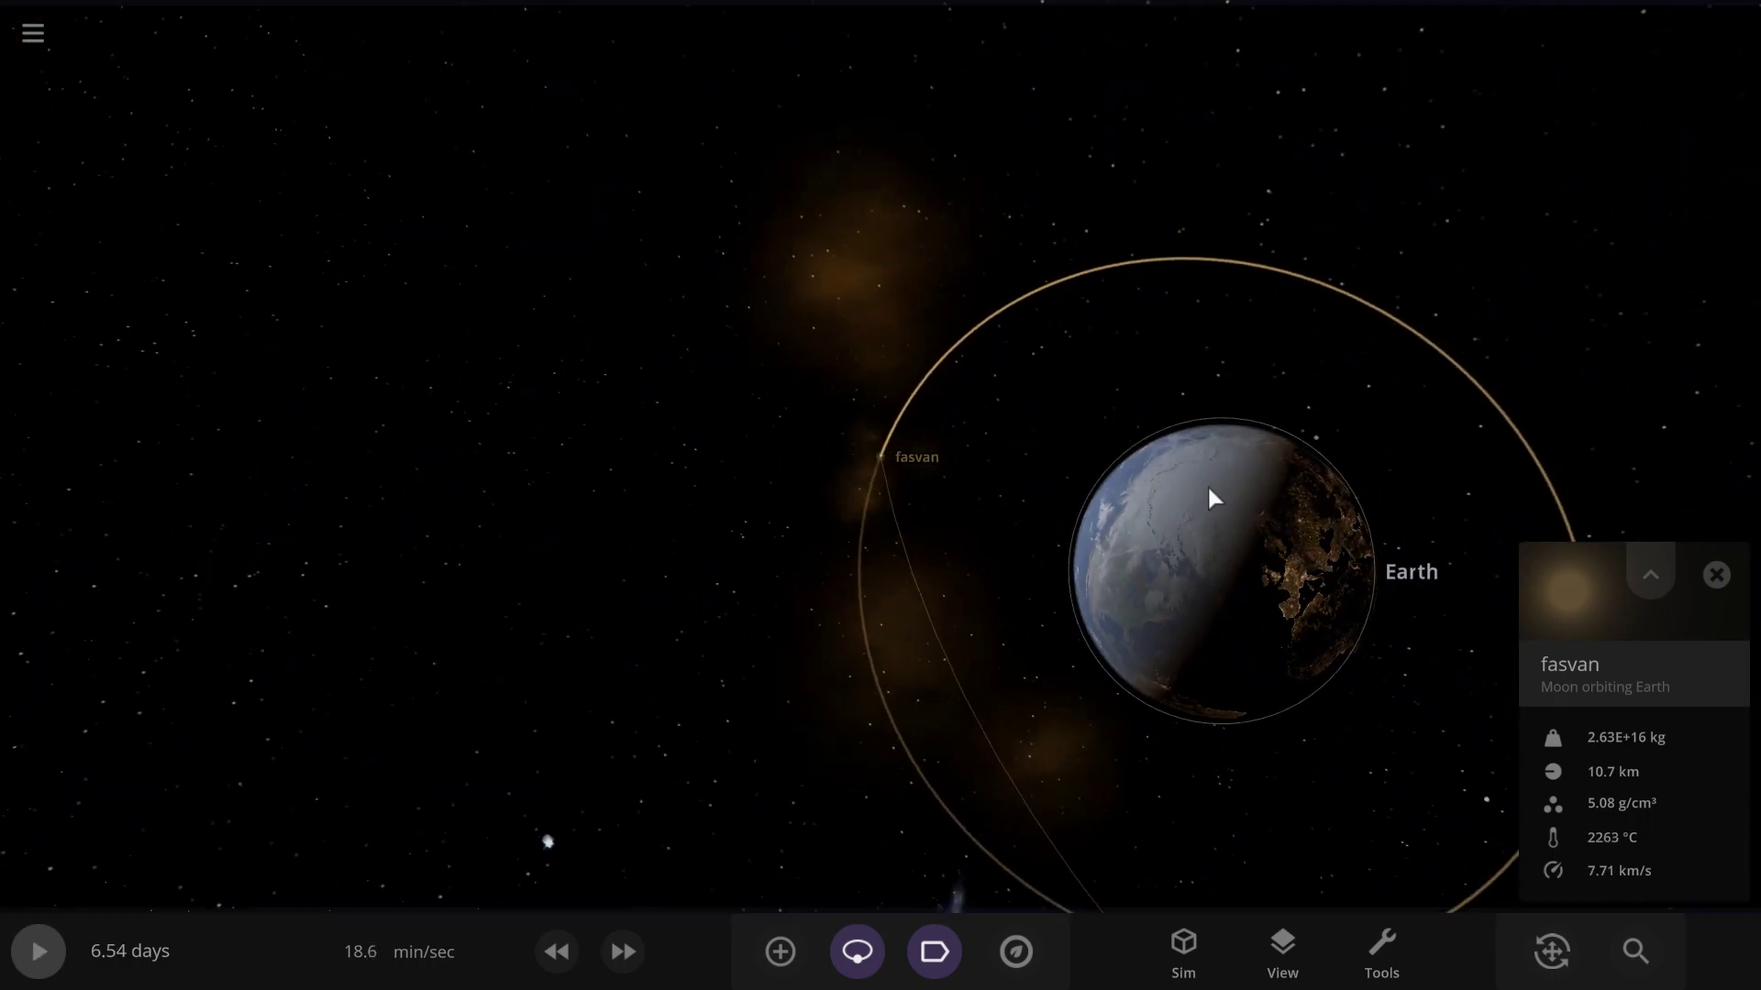
Select Earth, land the camera on its surface, and examine the ghost planet's dust clouds in the sky
left_click(1218, 518)
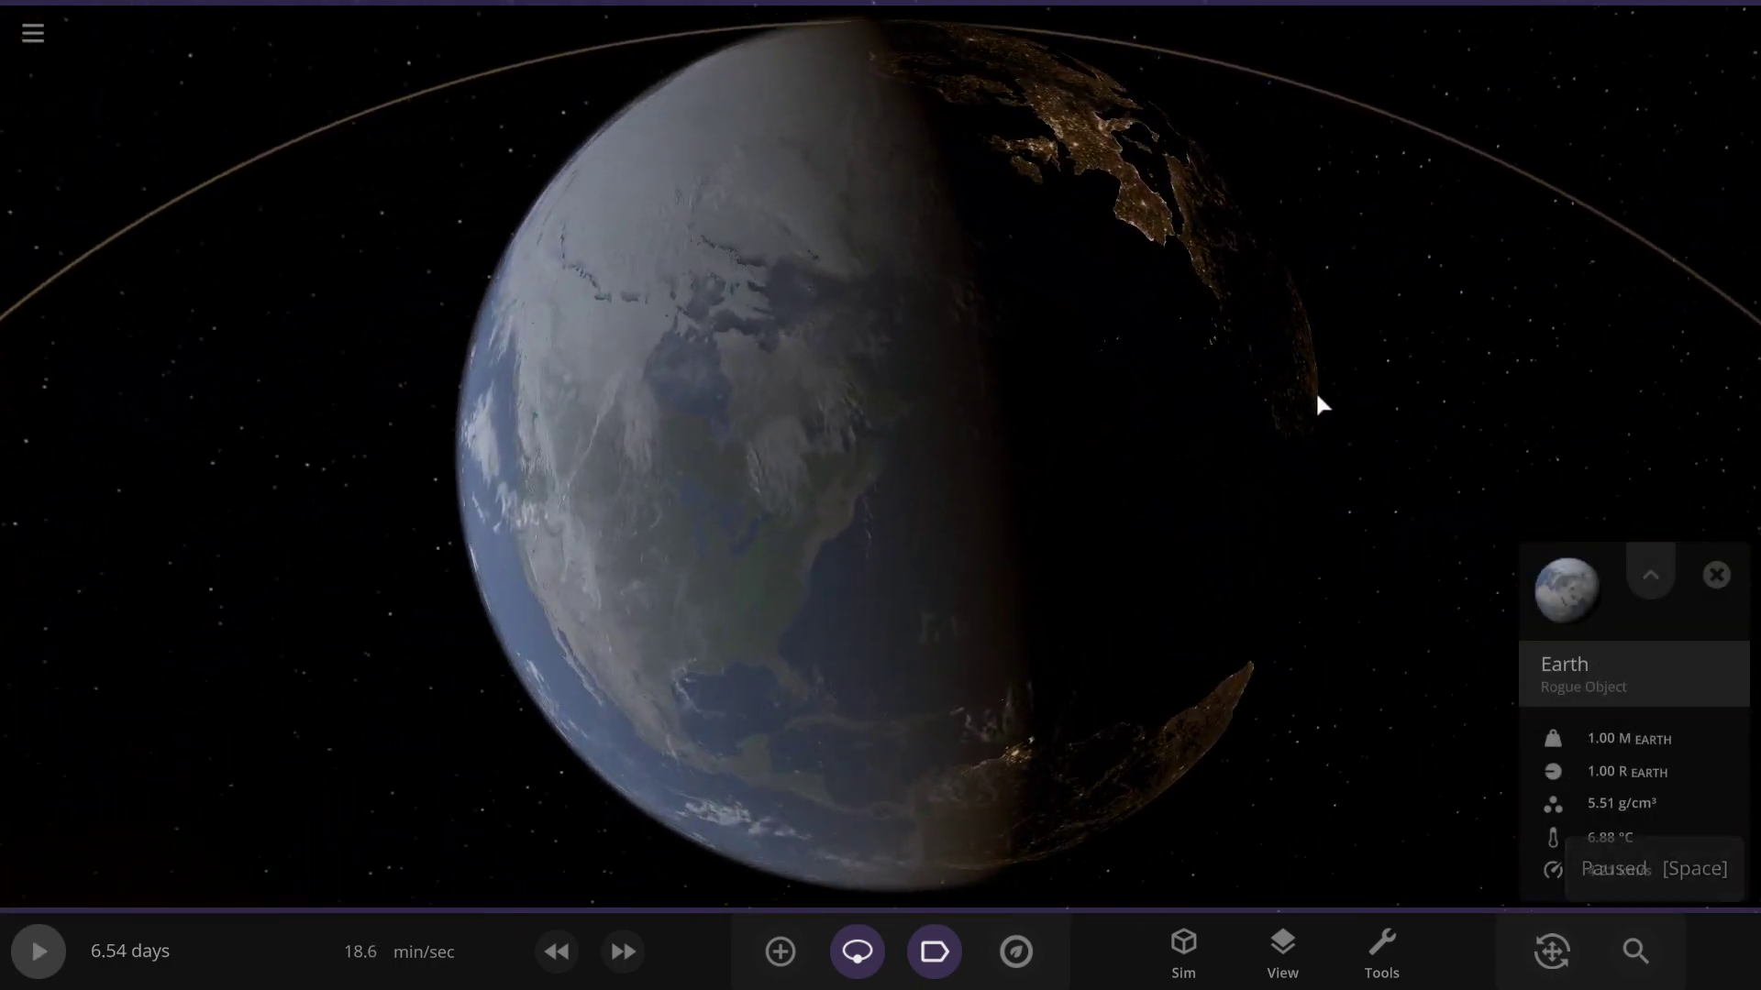
right_click_drag(1315, 388, 1549, 407)
left_click_drag(1557, 422, 837, 349)
key("c")
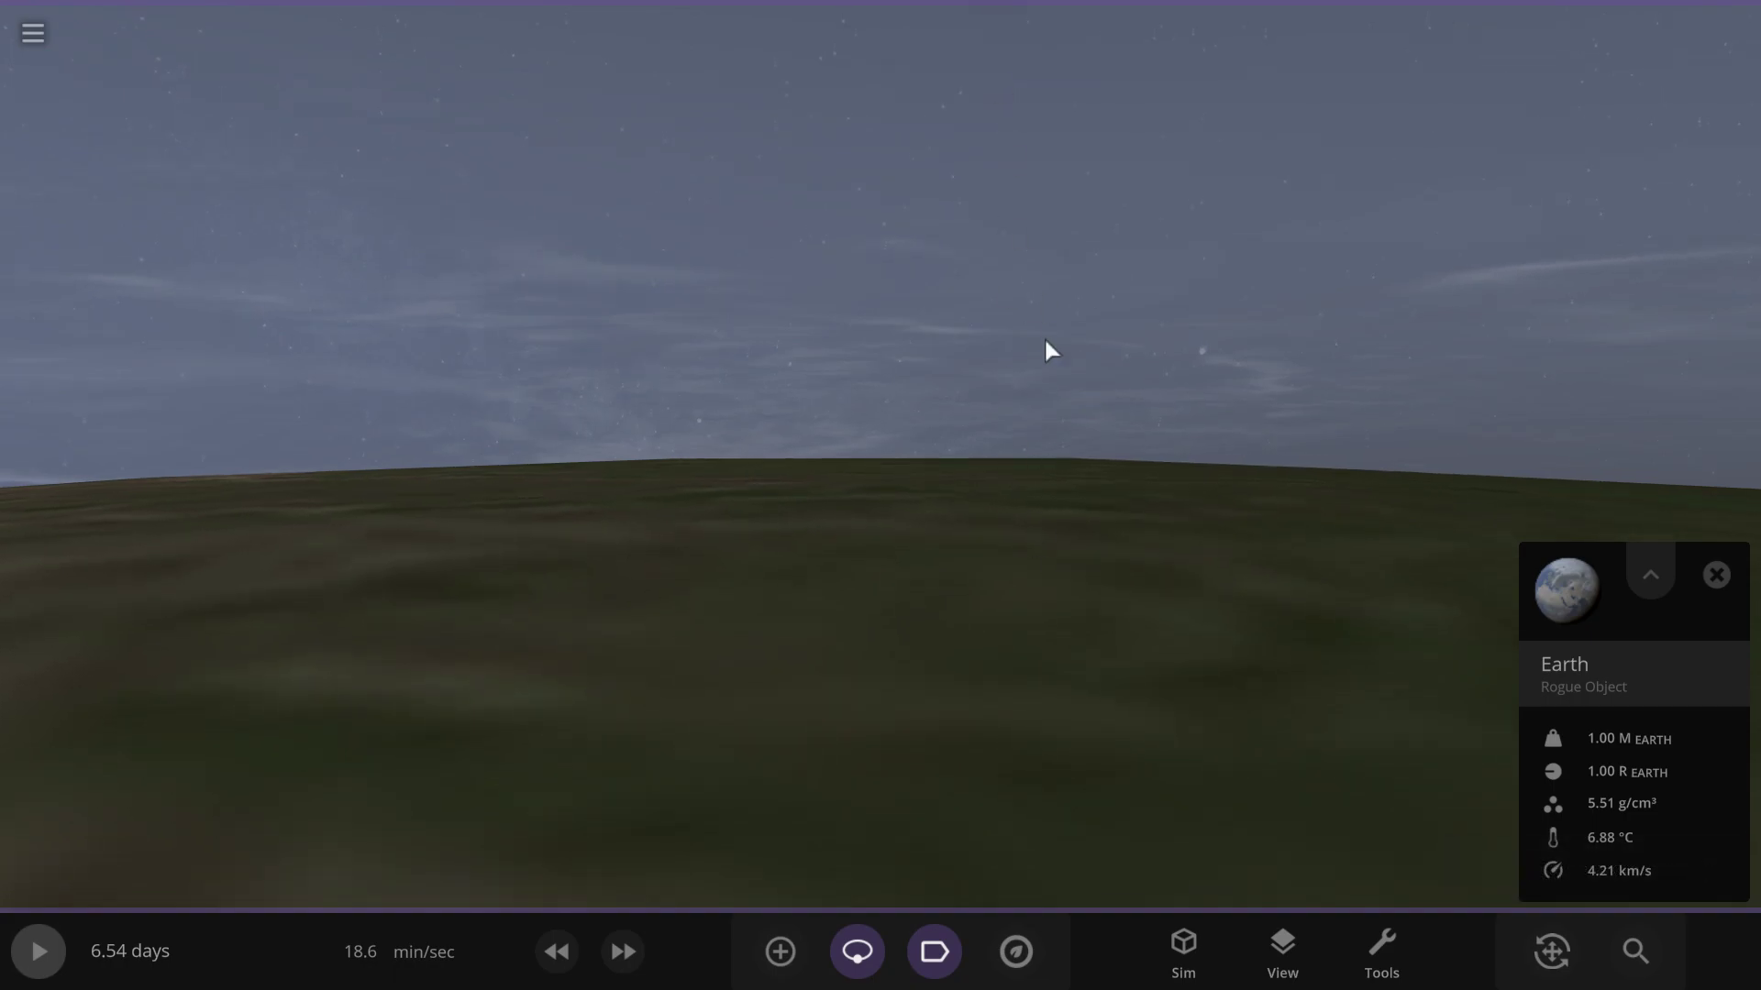
left_click_drag(1050, 351, 404, 711)
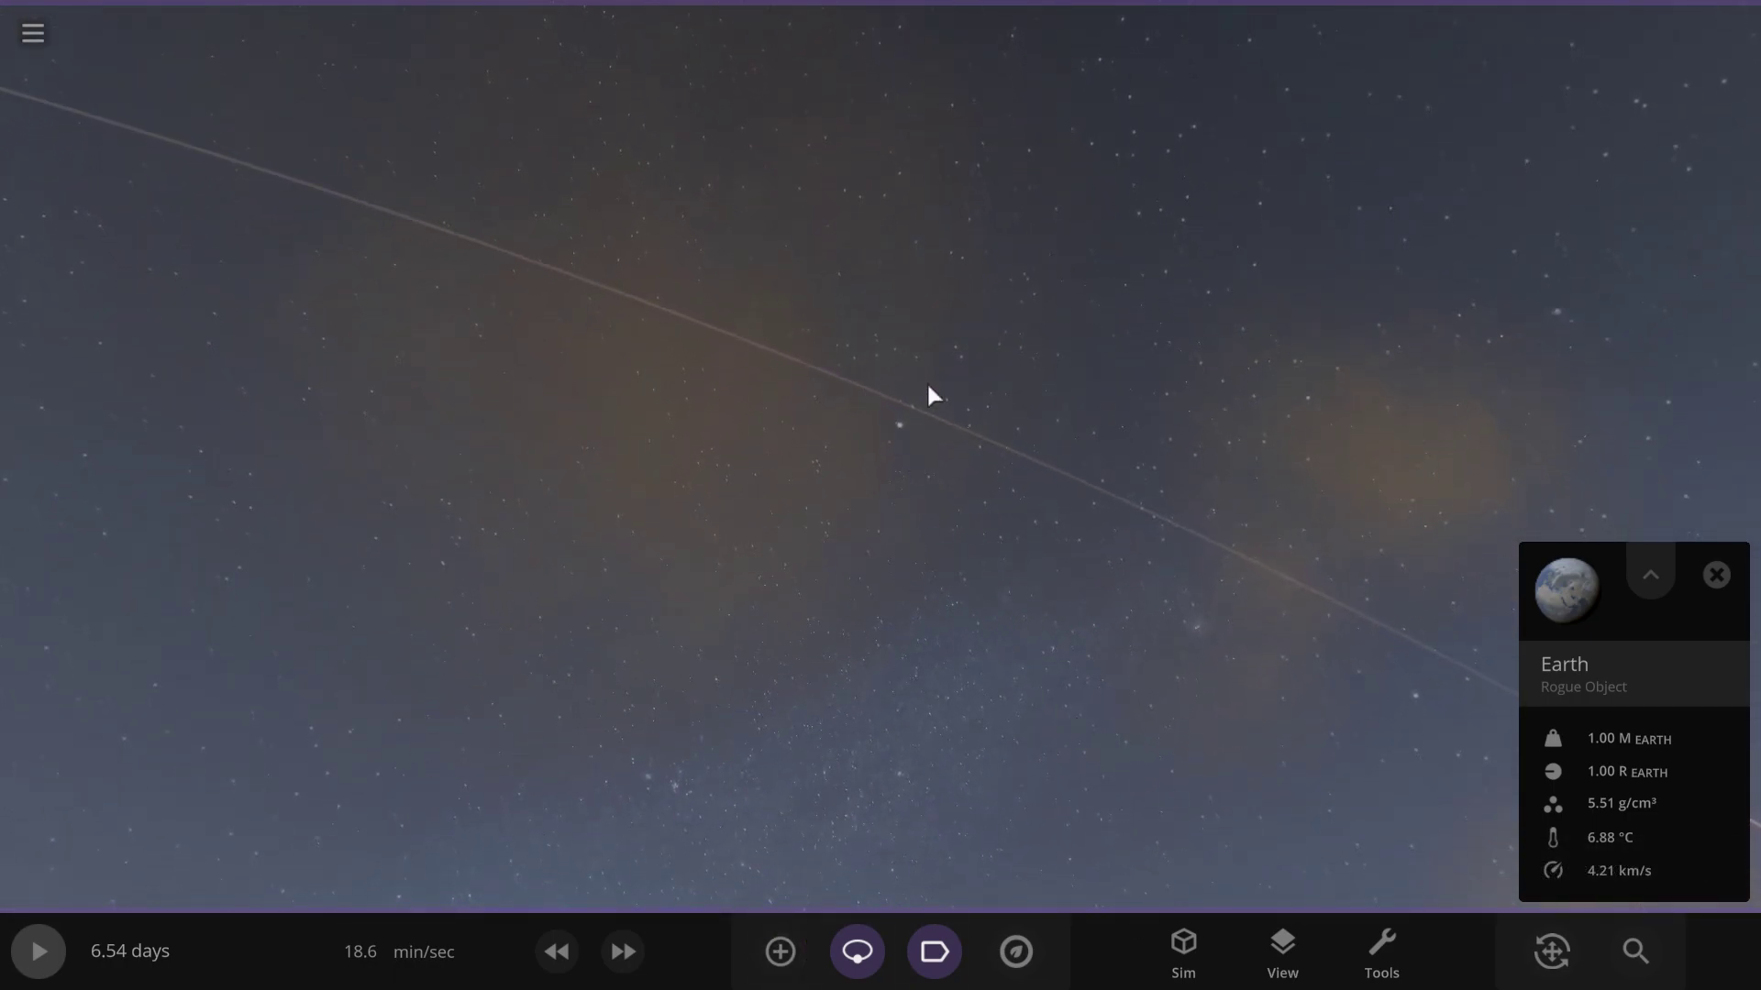
left_click_drag(1157, 546, 1305, 669)
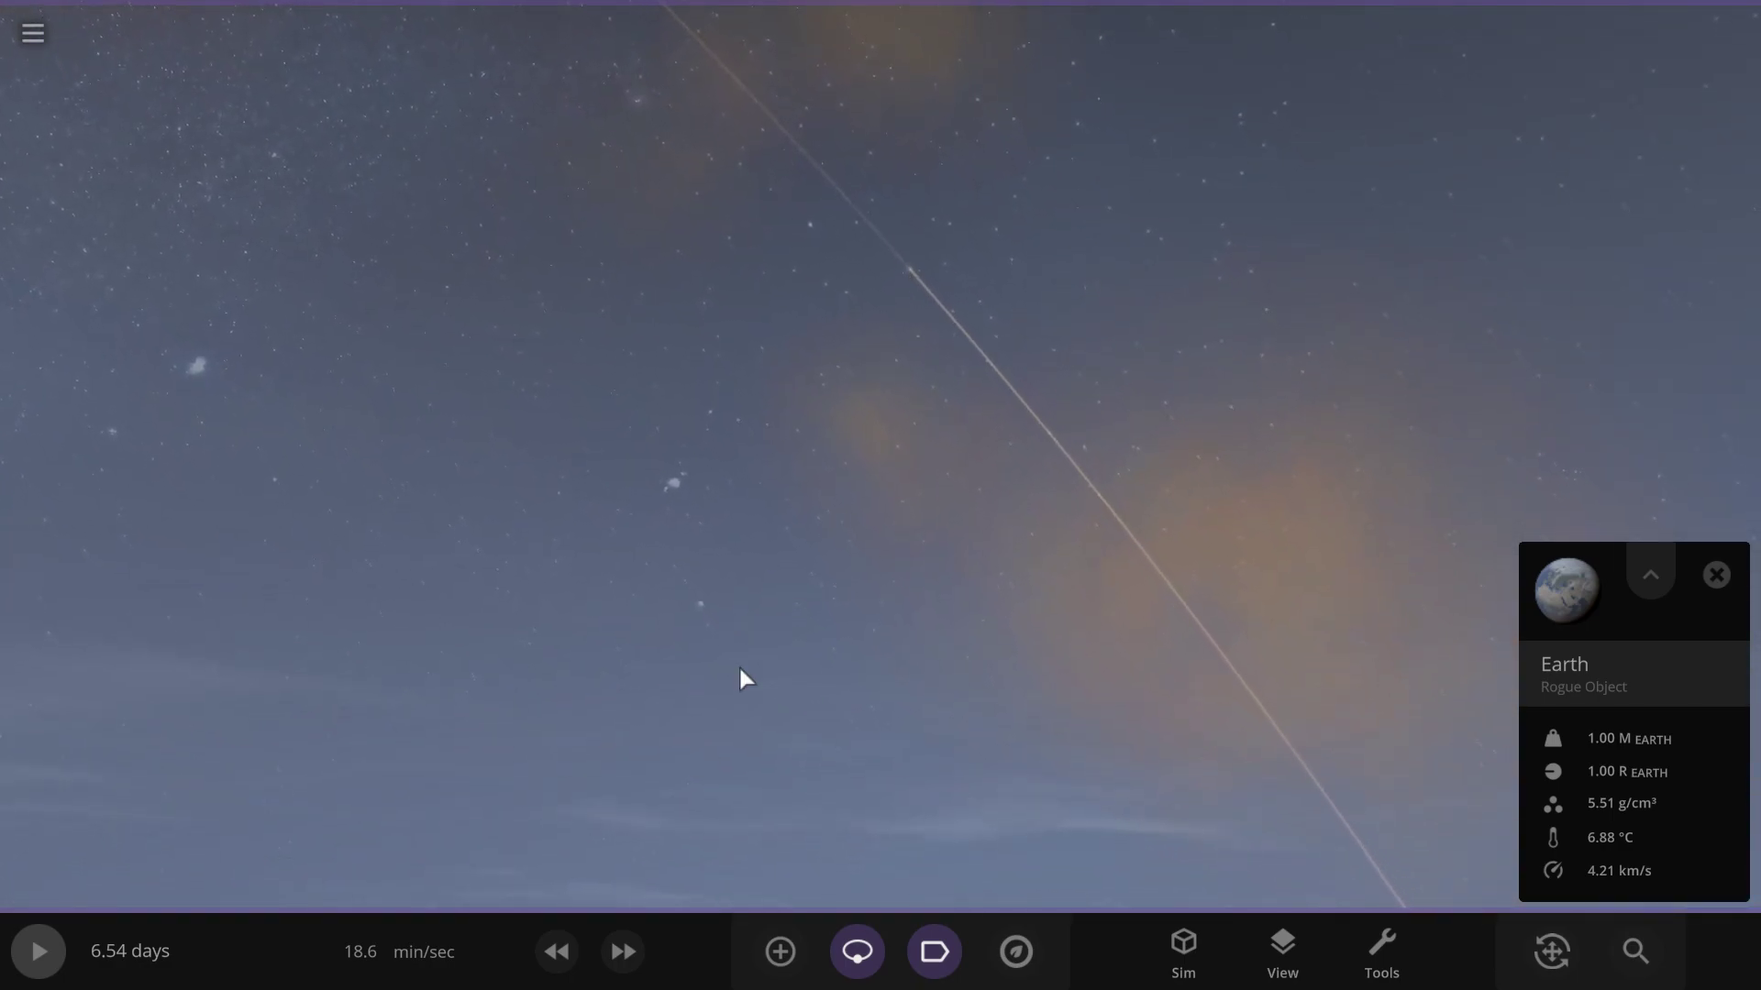
left_click_drag(794, 700, 372, 587)
Let the simulation advance, return the camera to space, and land it on another part of Earth facing the ghost planet
key("space")
key("c")
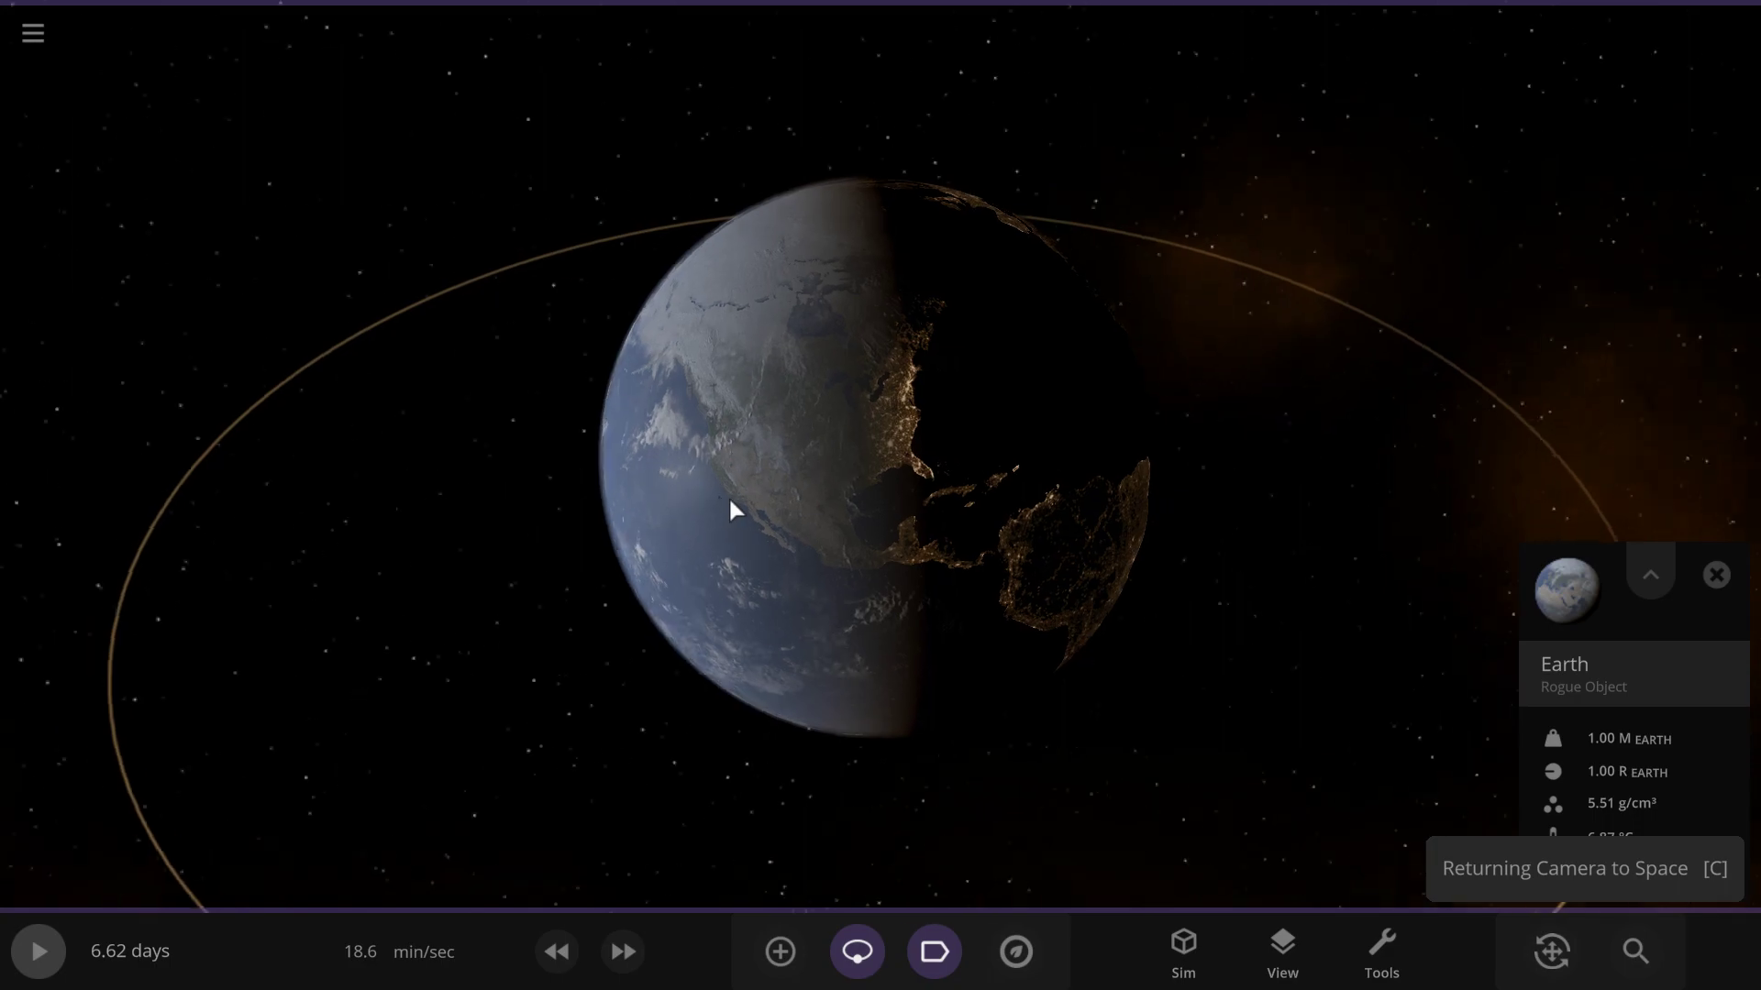
left_click_drag(734, 509, 495, 346)
key("c")
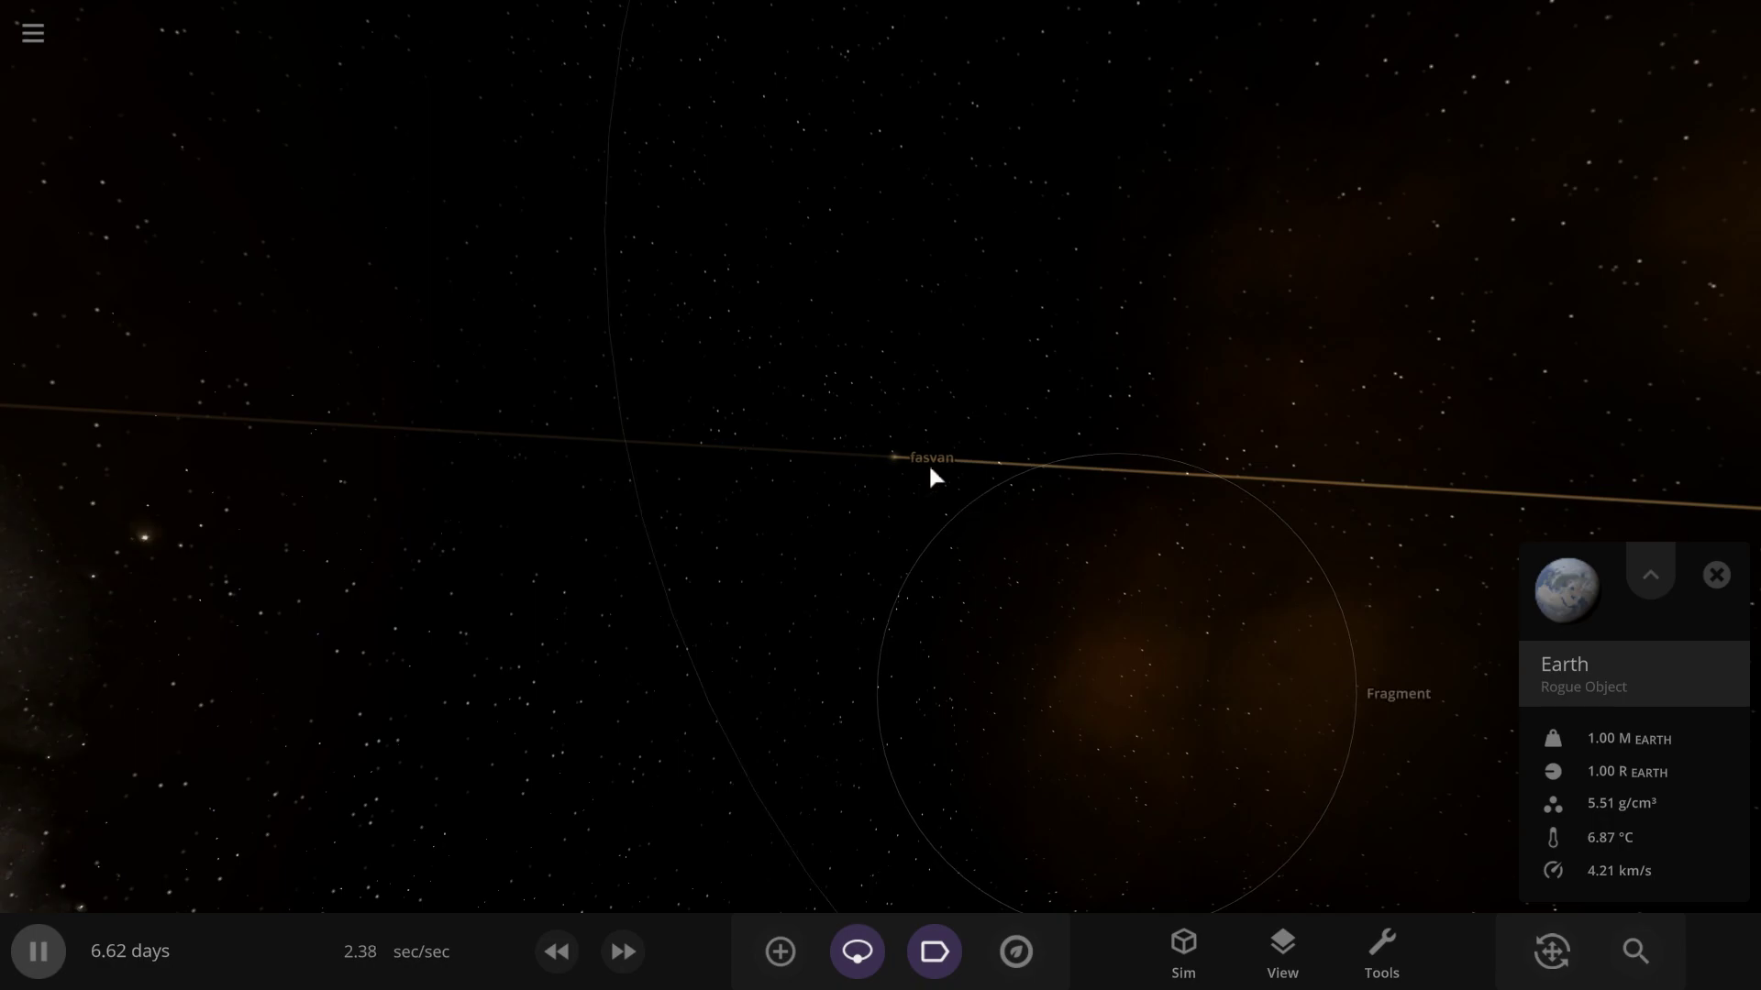
Focus on the ghost planet, view it from another angle with Earth behind, and clear all particles from the simulation
double_click(894, 459)
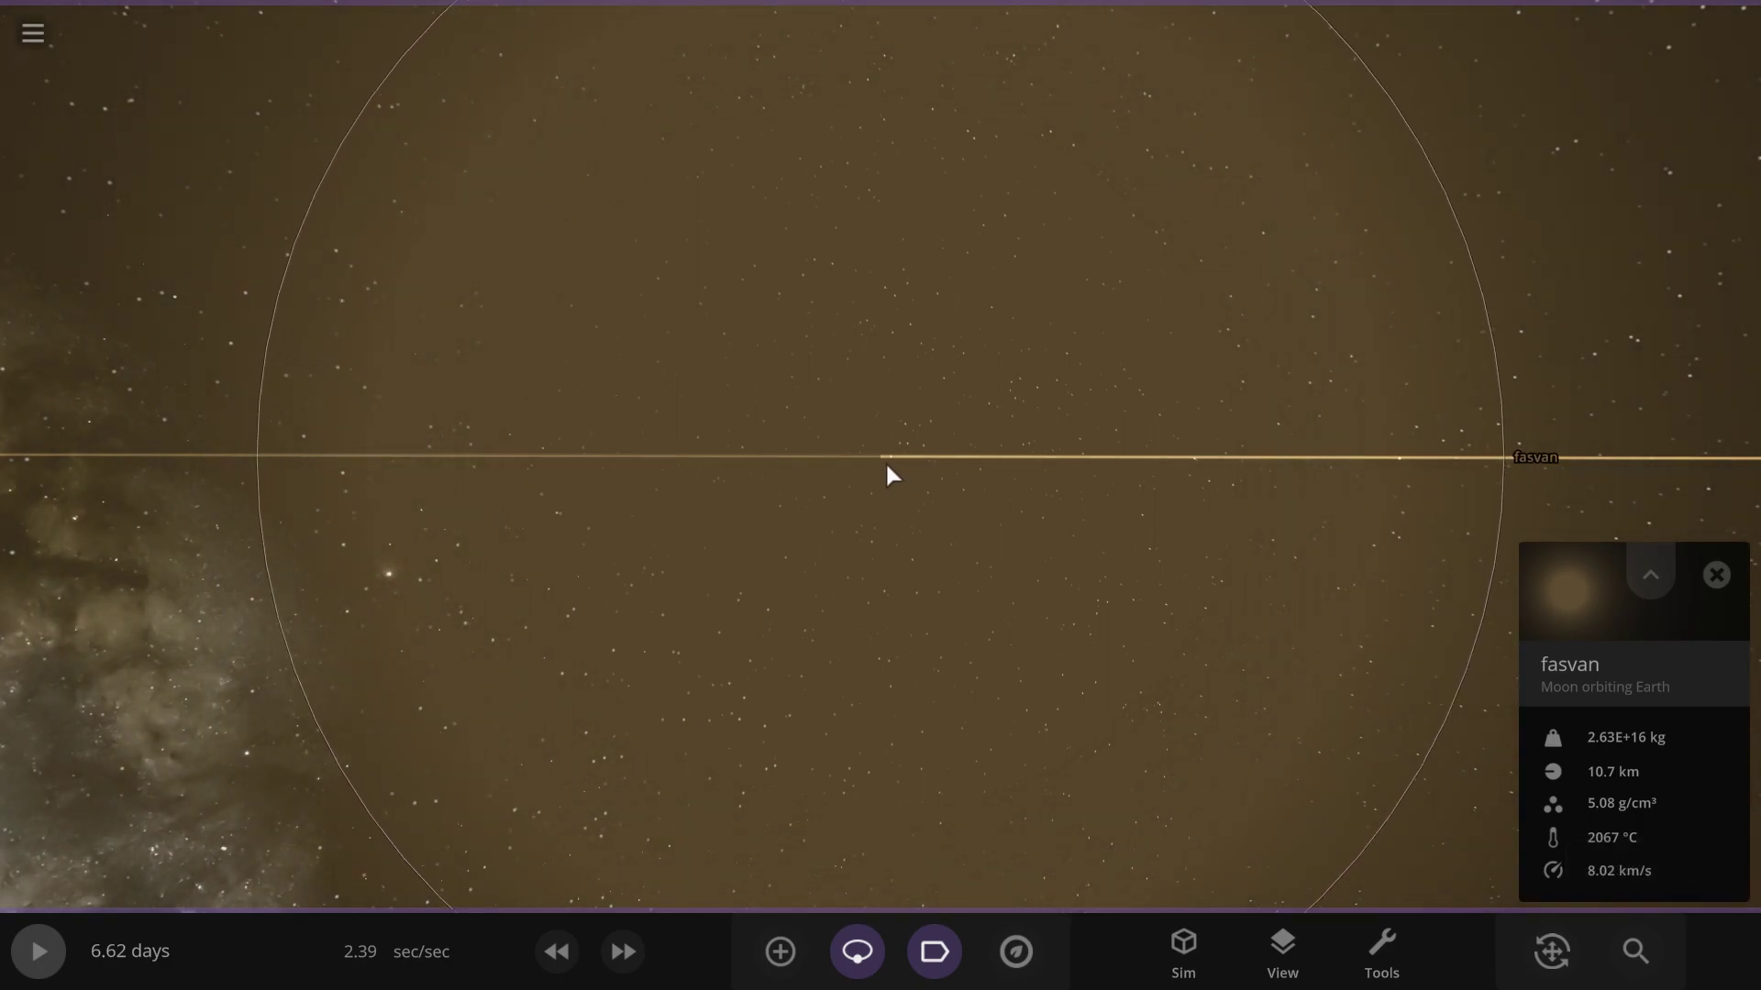
scroll(887, 465, "down", 4)
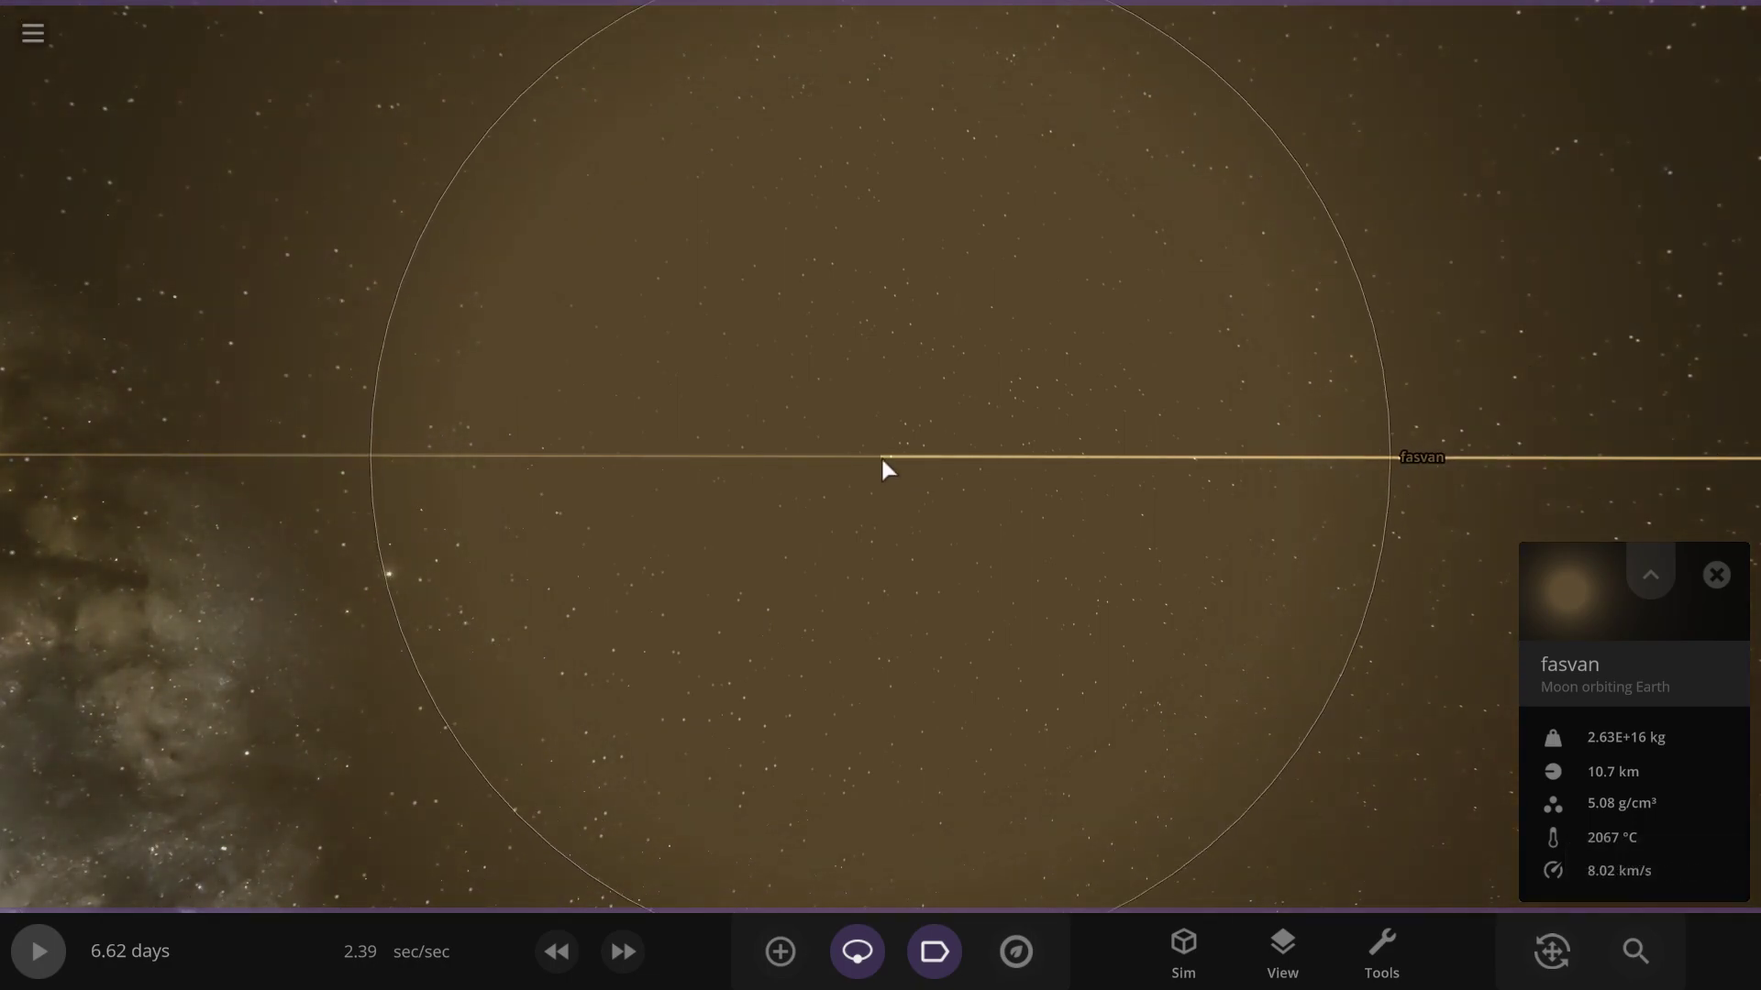
left_click_drag(880, 455, 1303, 495)
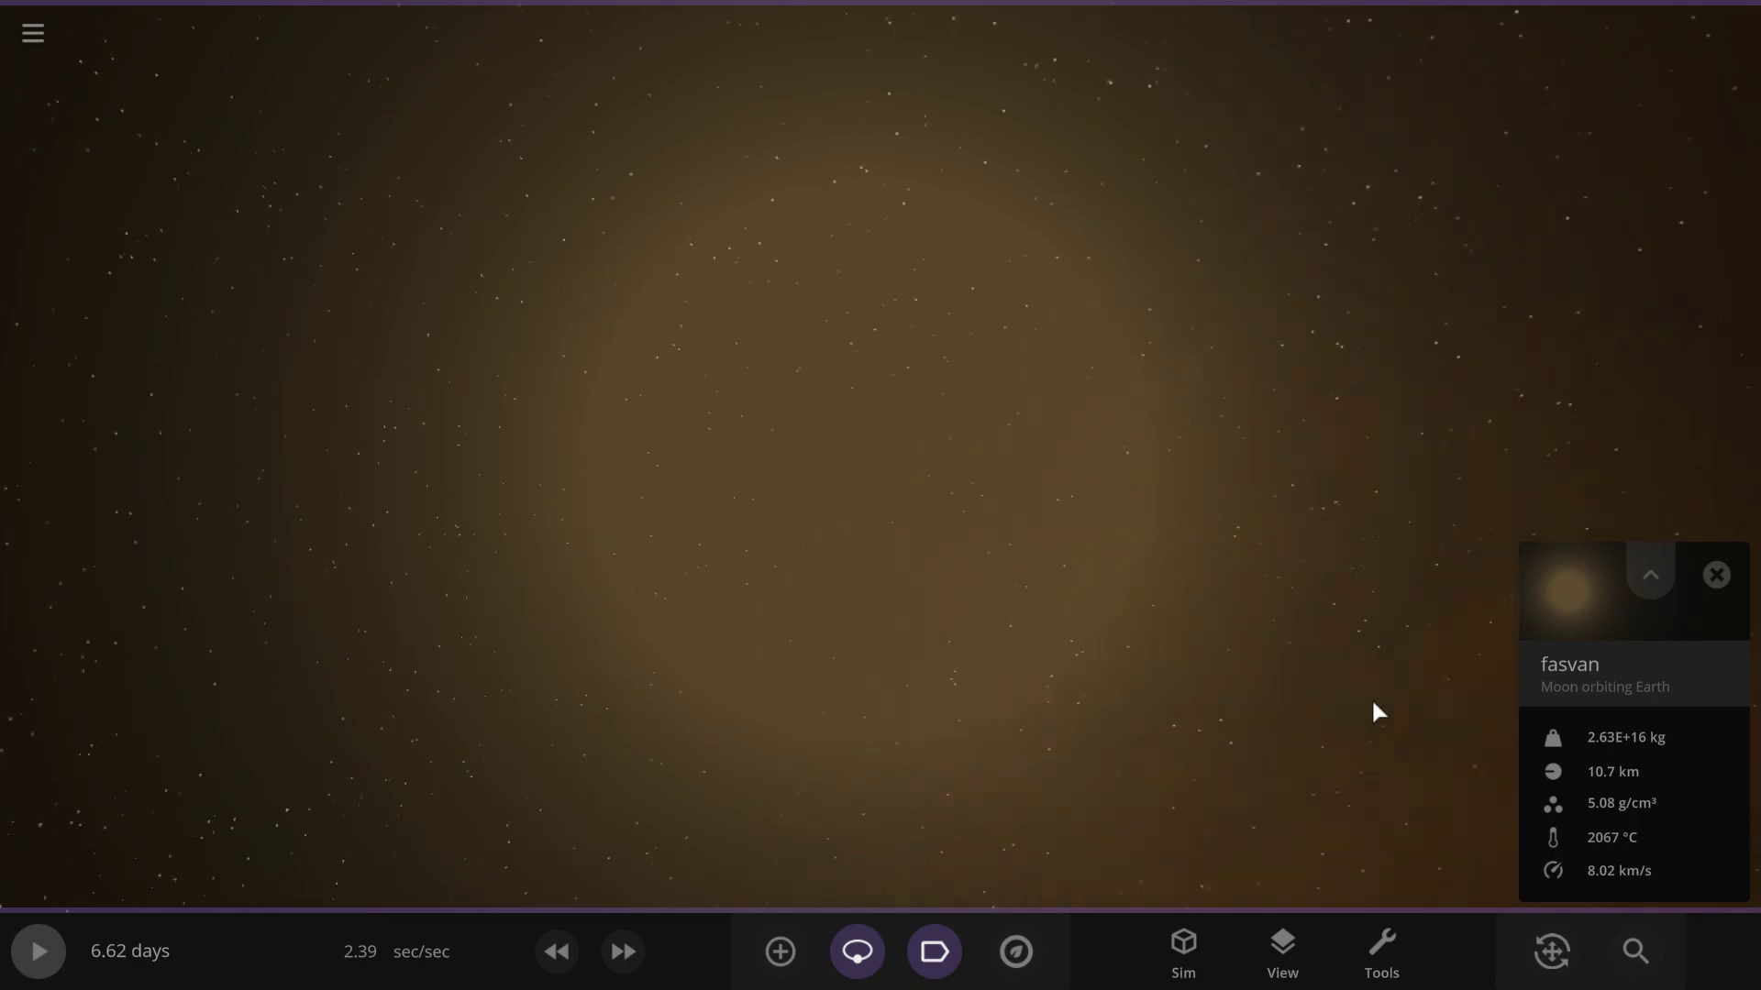
scroll(1295, 728, "down", 5)
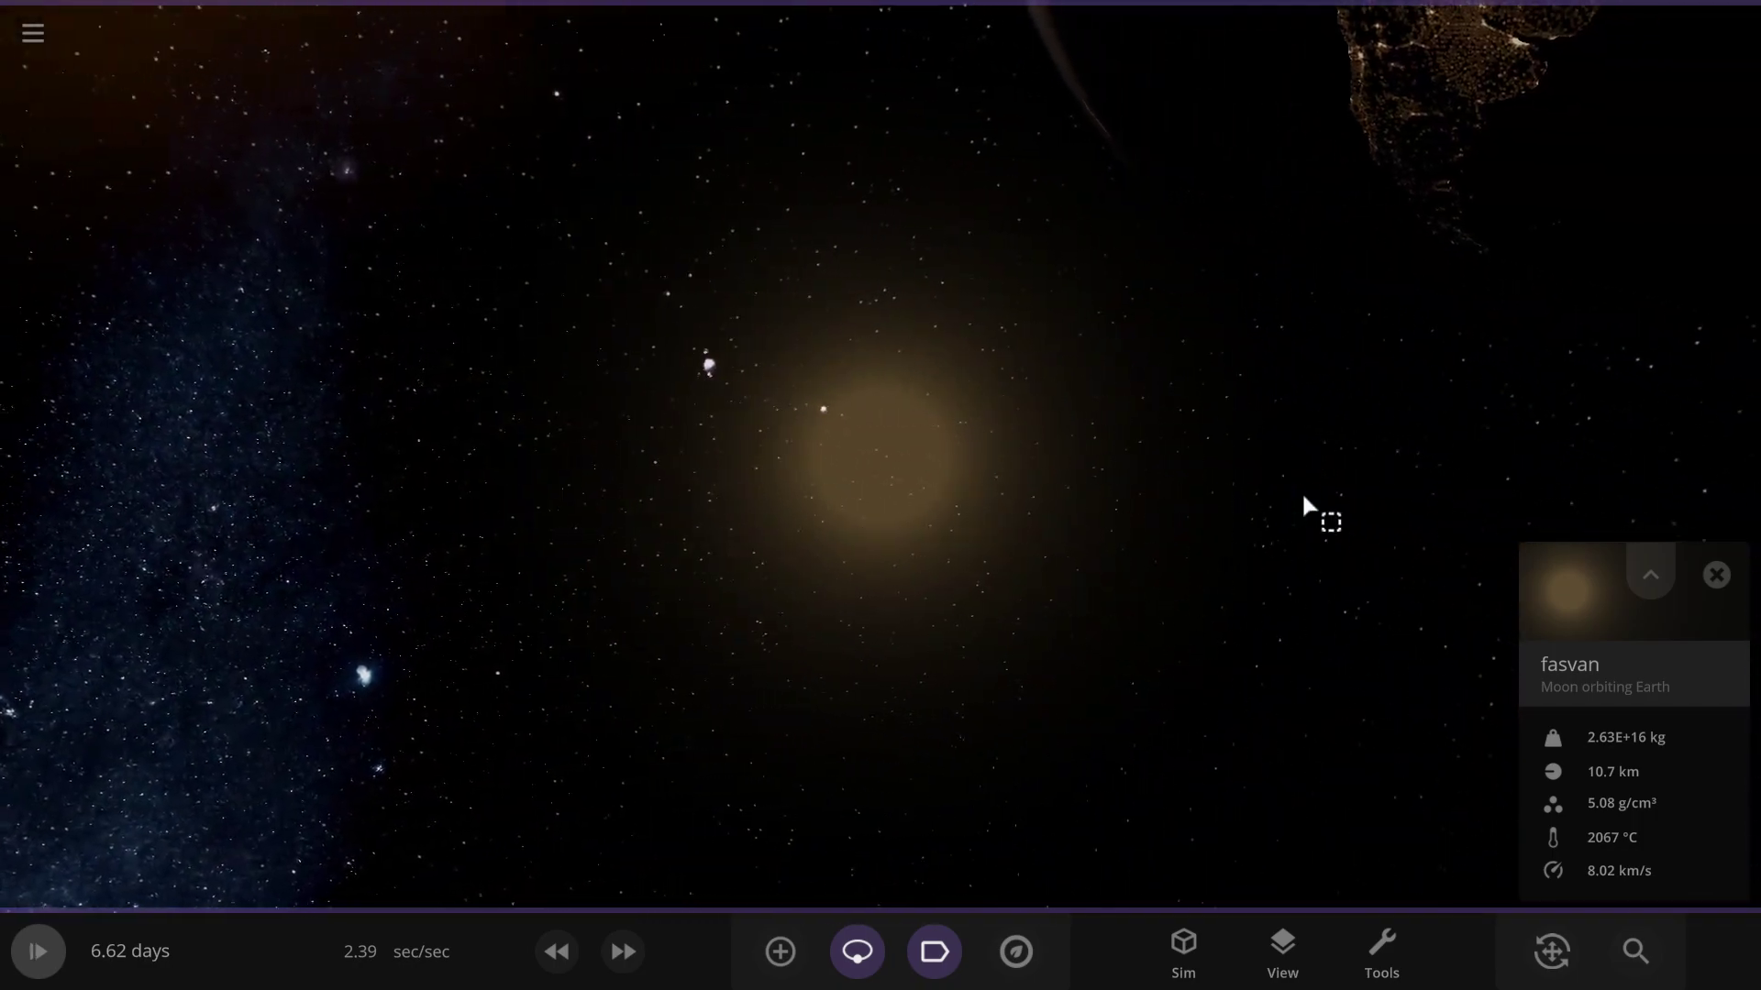
key("ctrl+d")
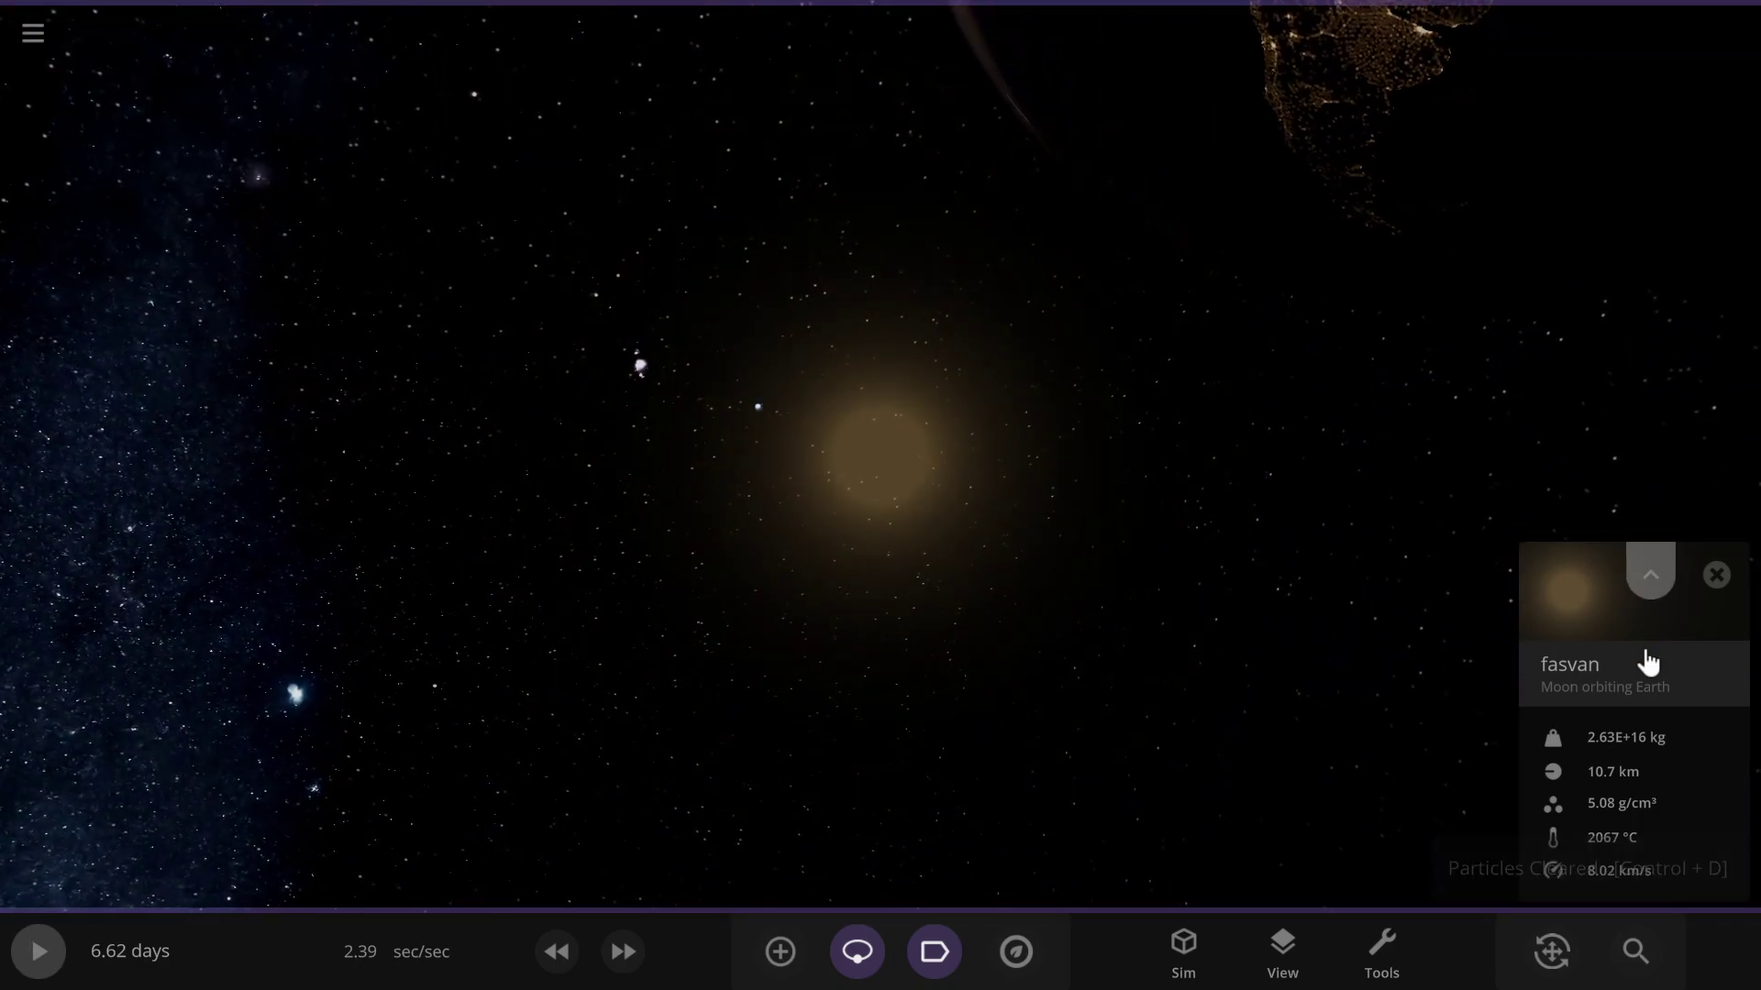
Lower the ghost planet's average temperature to 277 °C
left_click(1638, 781)
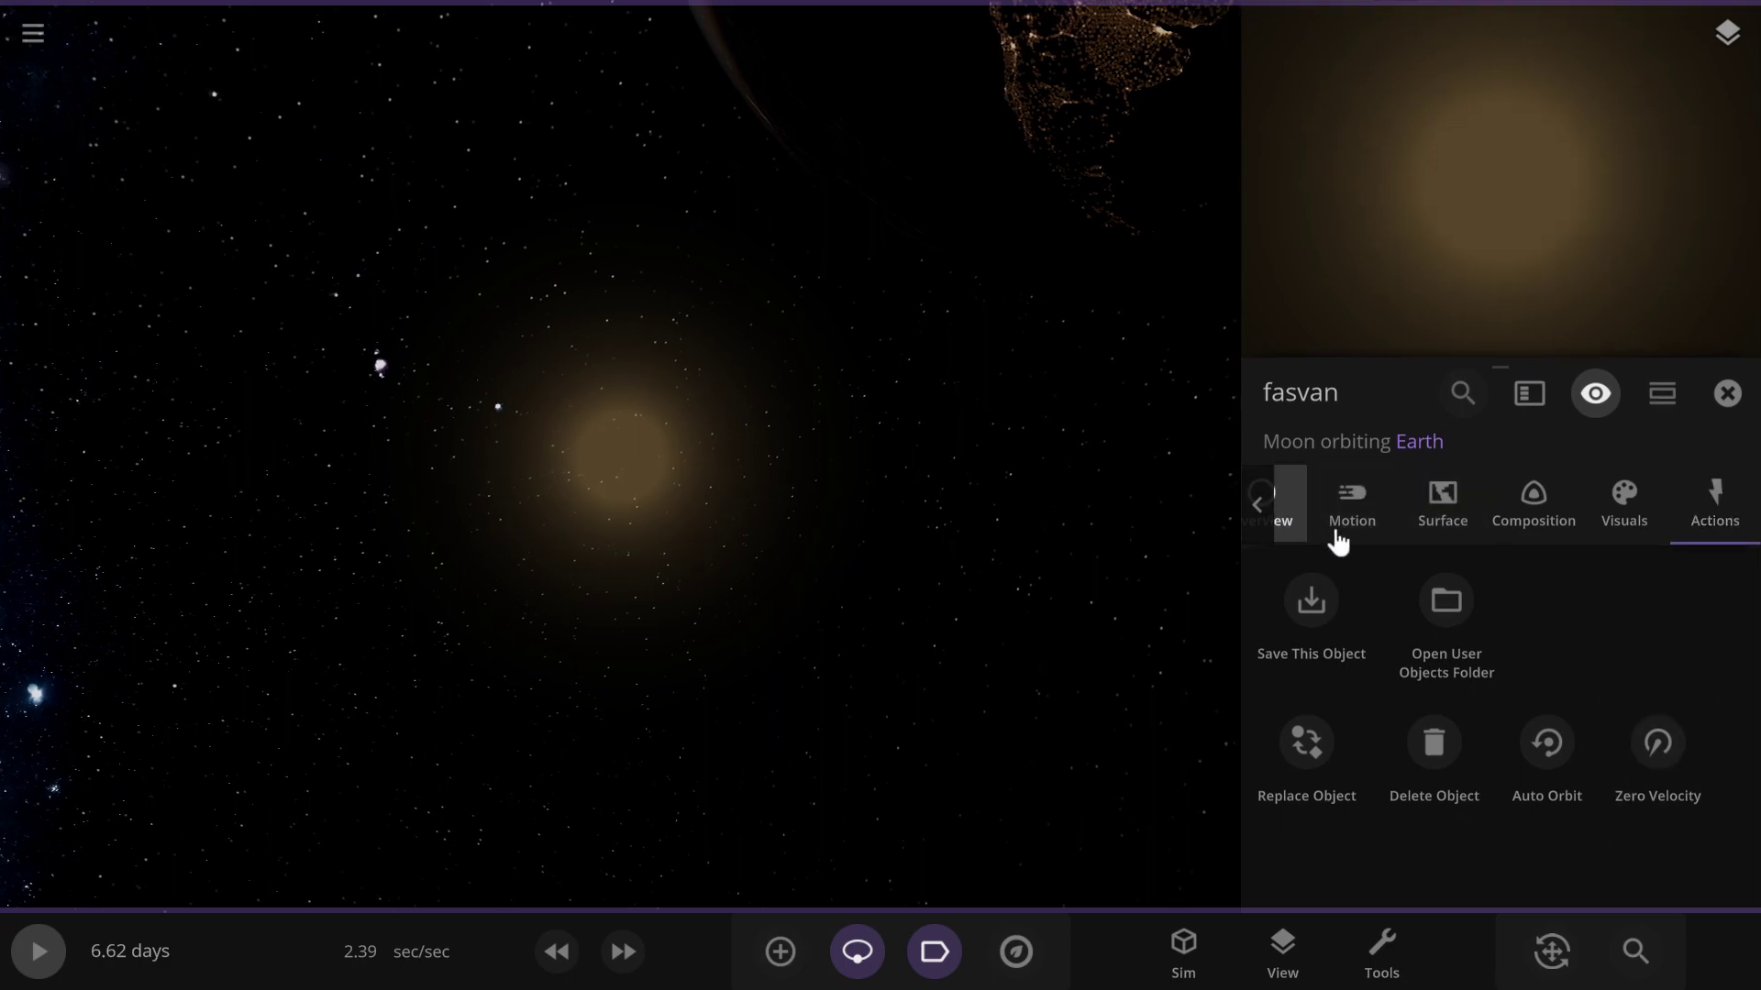
left_click(1288, 514)
left_click(1591, 849)
left_click(1307, 881)
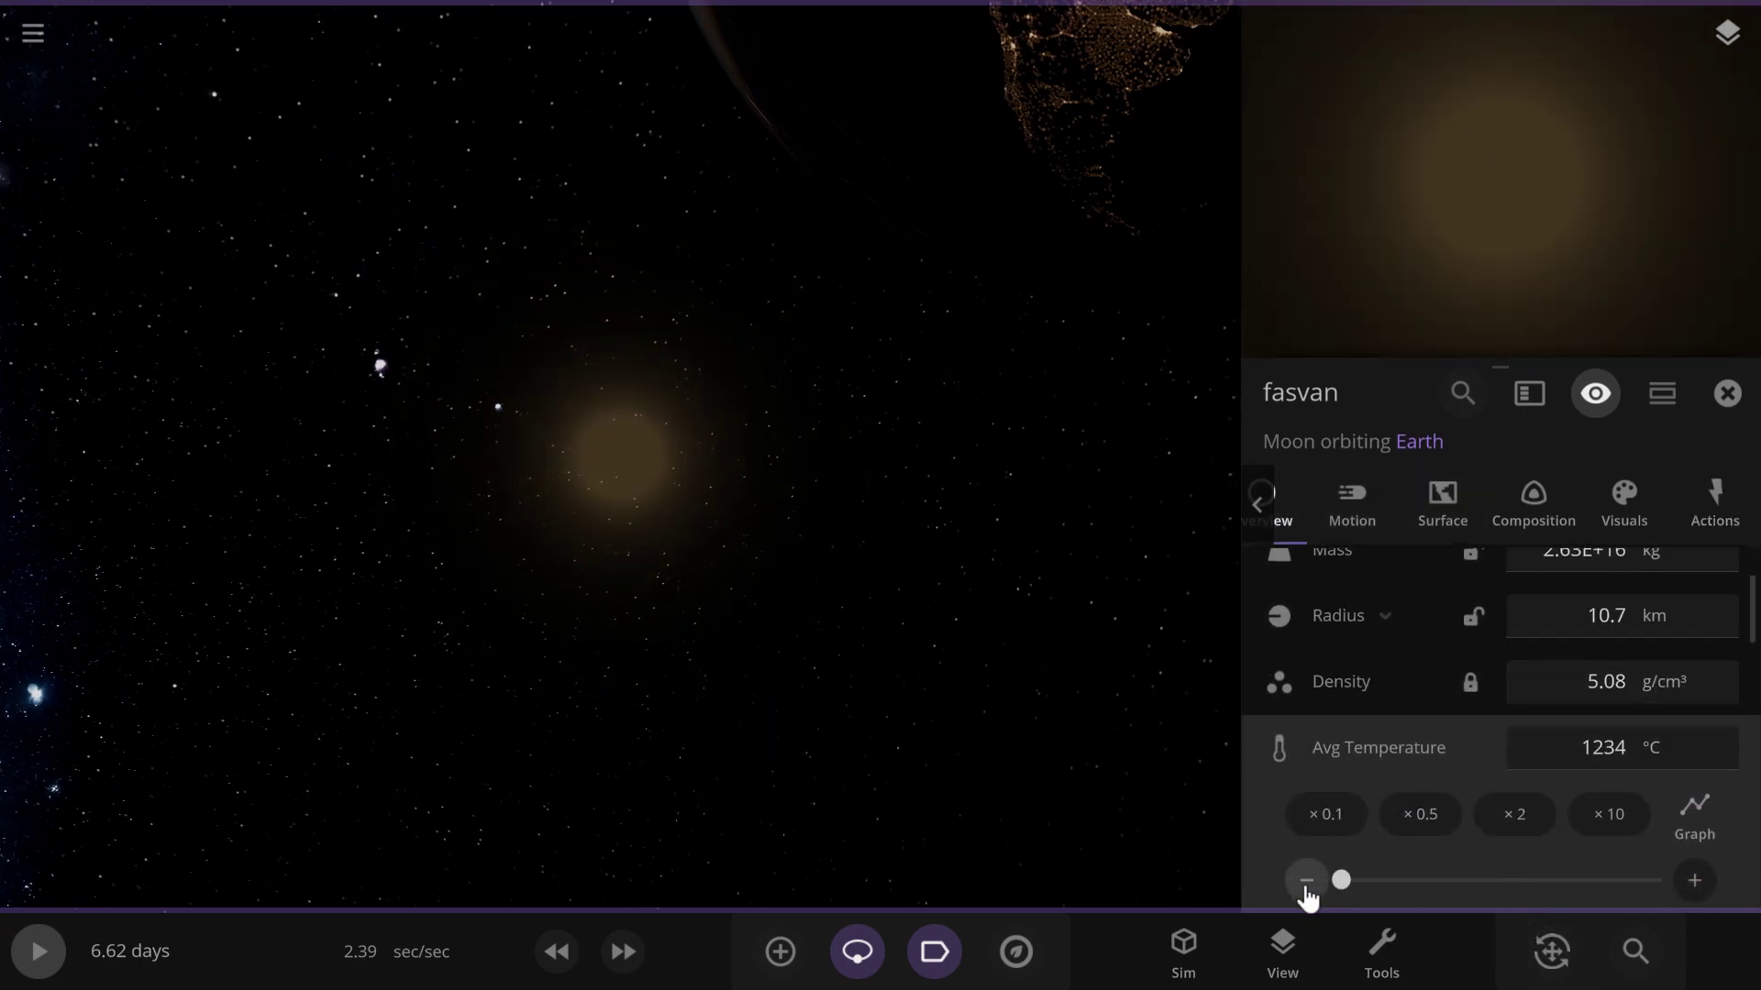
left_click(1307, 881)
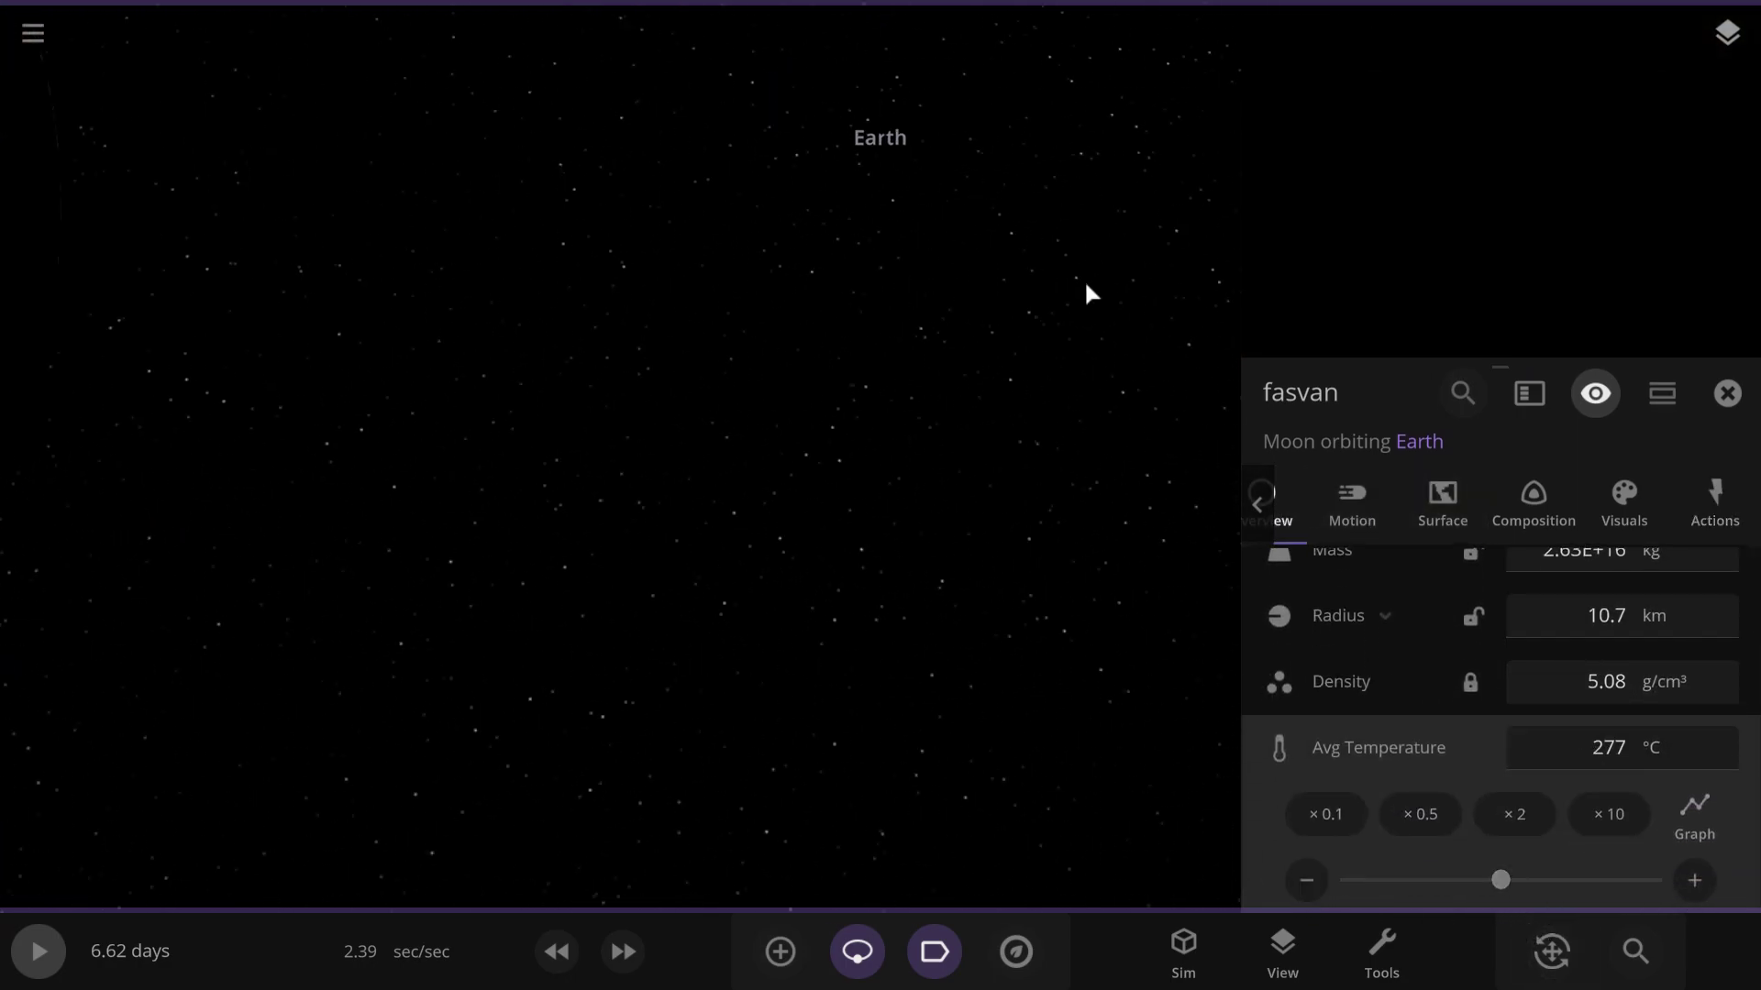
Place the custom object "Nothing" in orbit around Earth
left_click(780, 951)
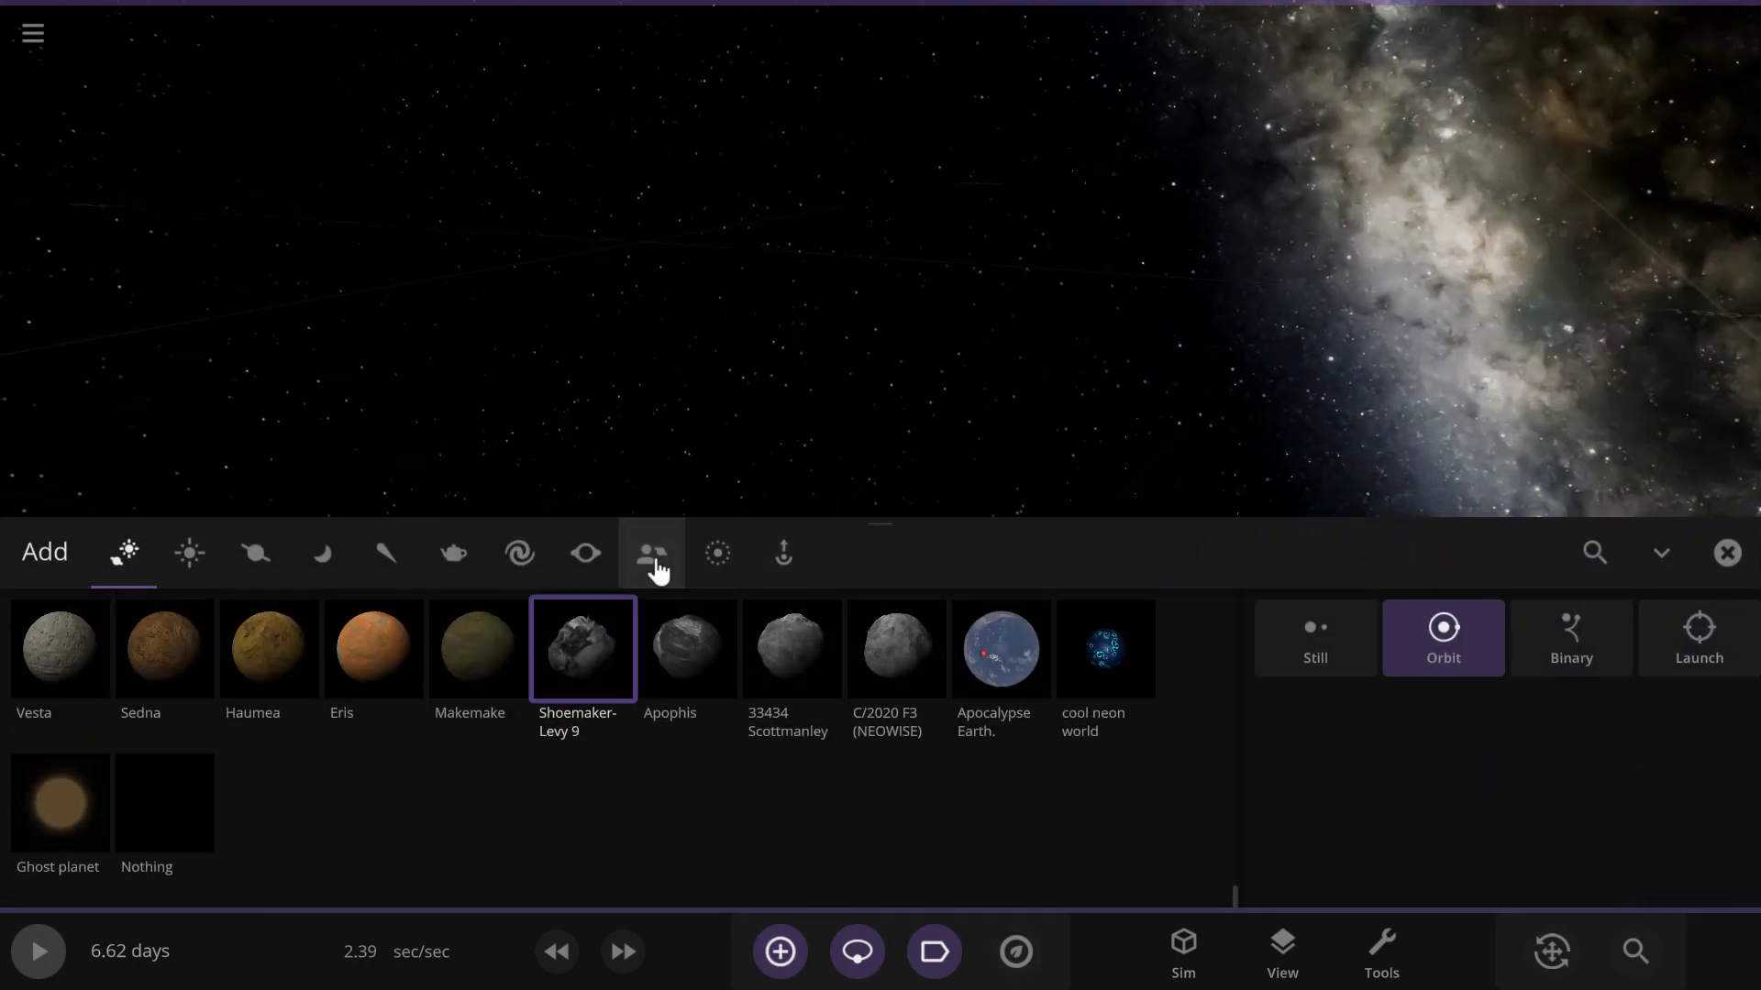
left_click(653, 554)
scroll(794, 266, "down", 10)
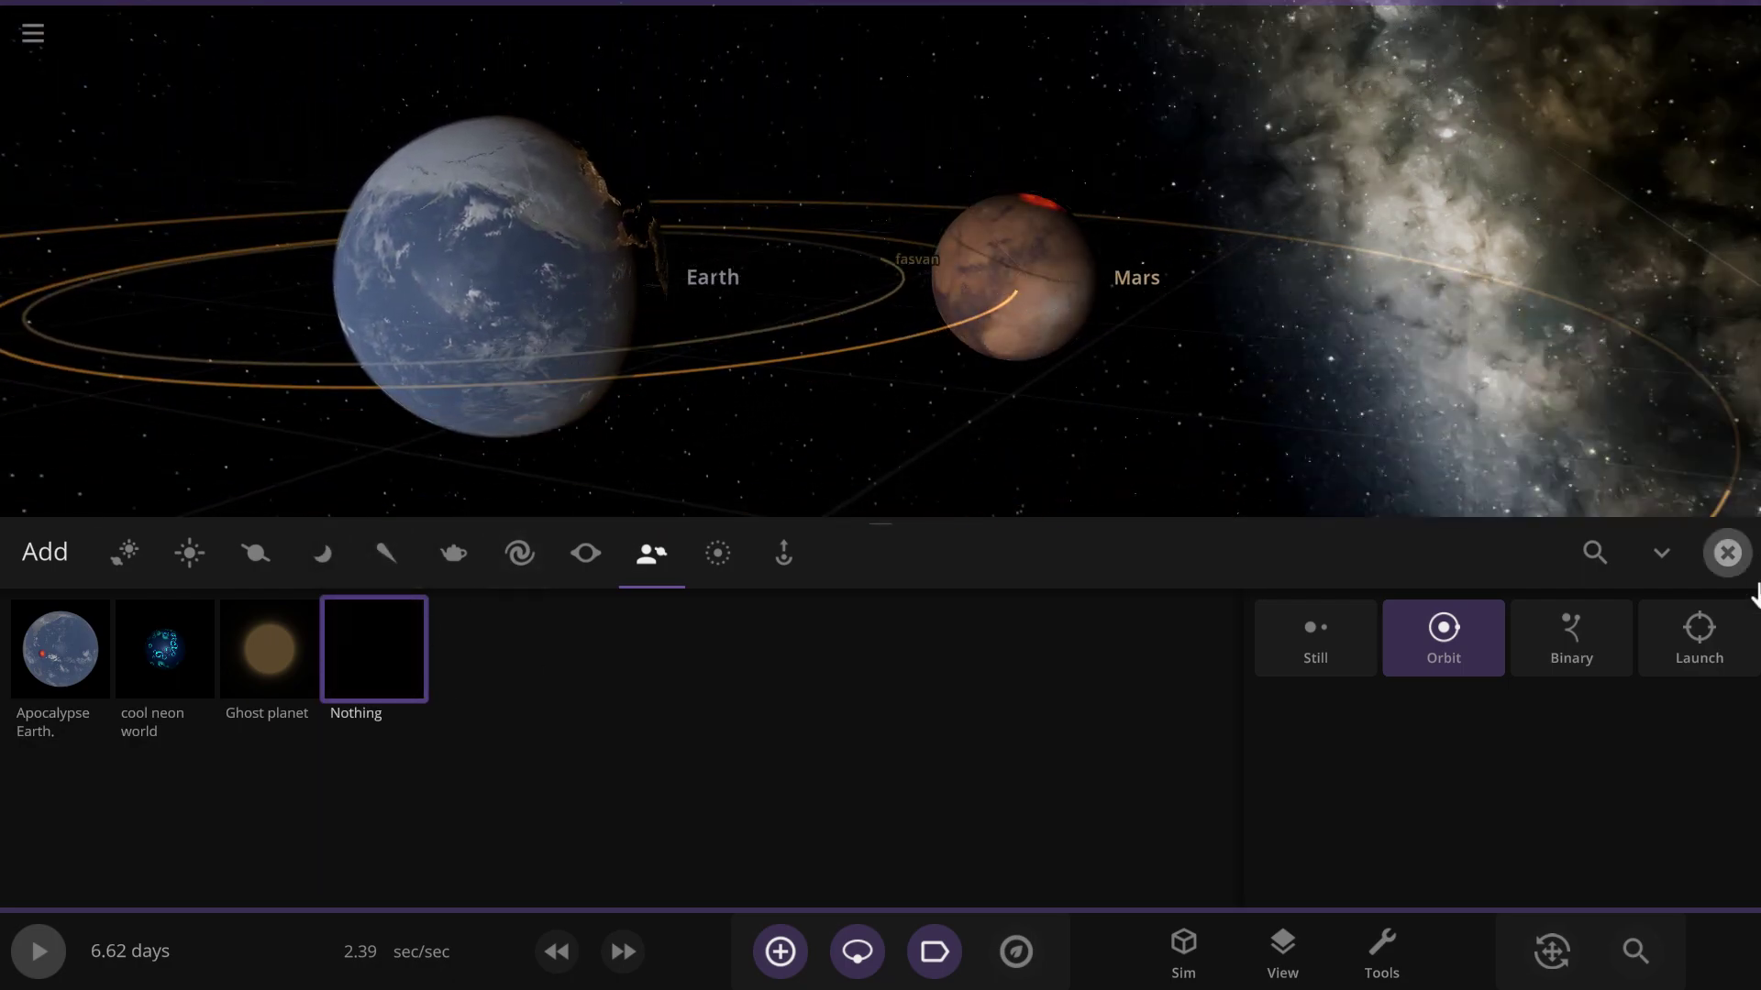
left_click(1730, 552)
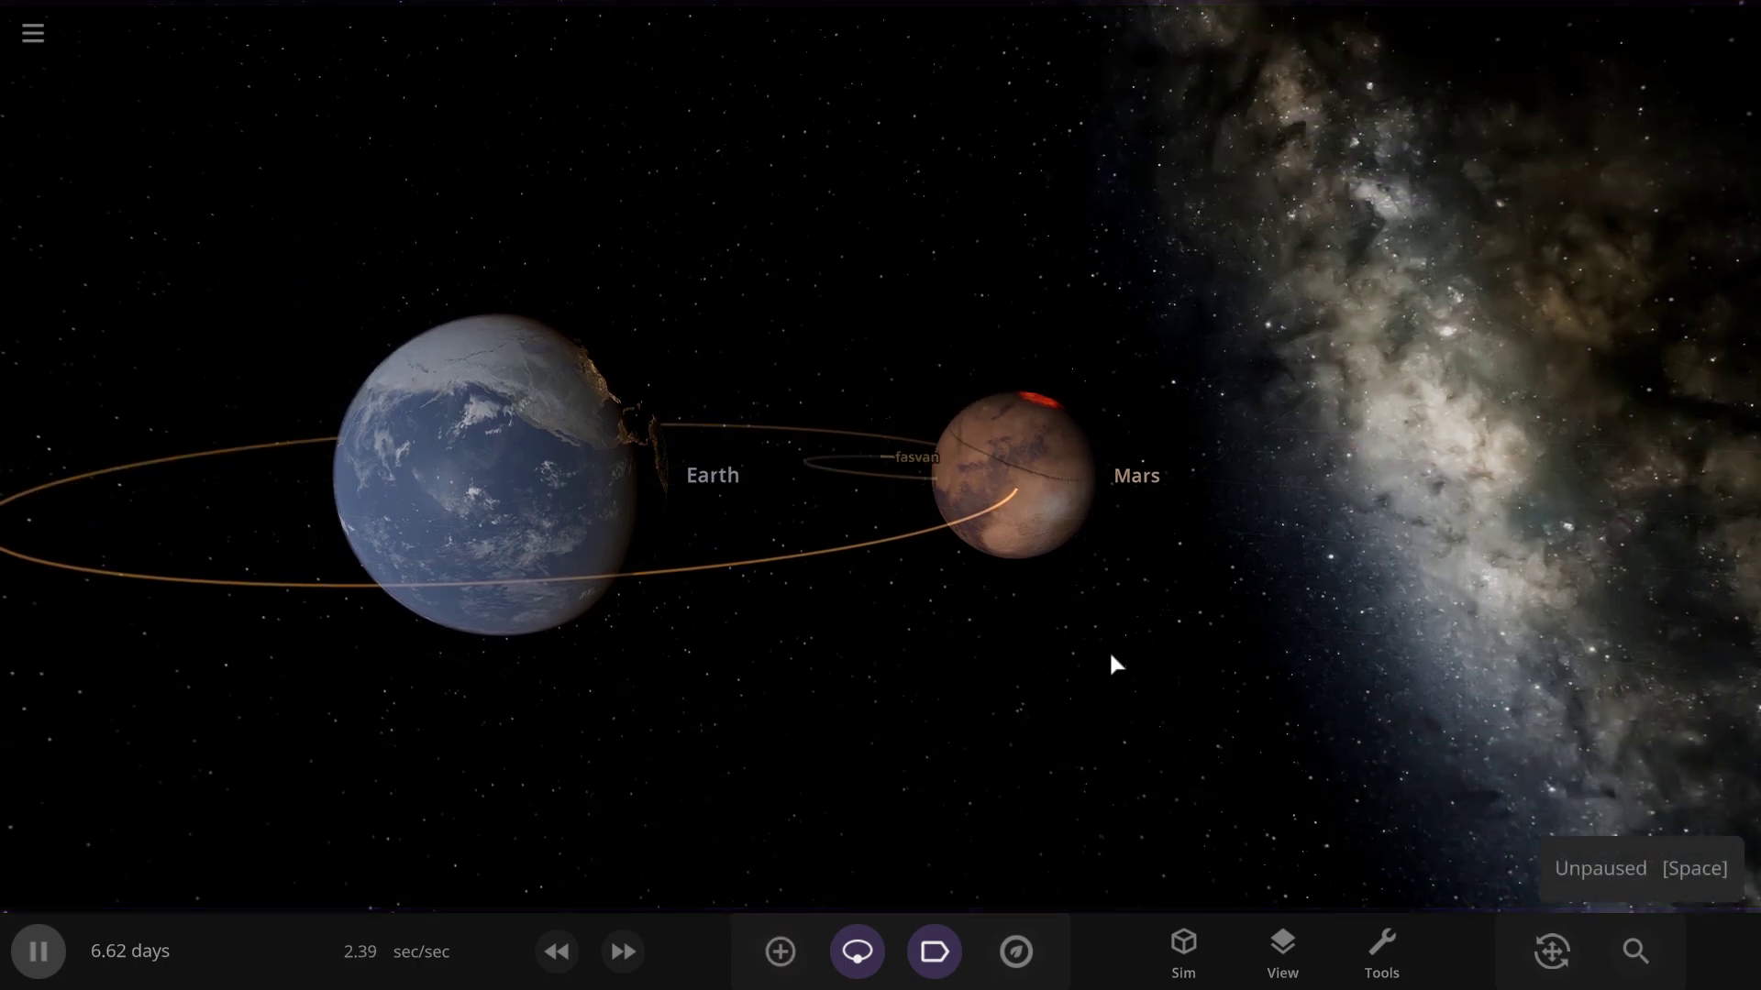
Delete Mars and the ghost planet "fasvan" from Earth's orbit
right_click_drag(1110, 654, 1137, 843)
scroll(1131, 652, "up", 4)
right_click_drag(1116, 647, 867, 548)
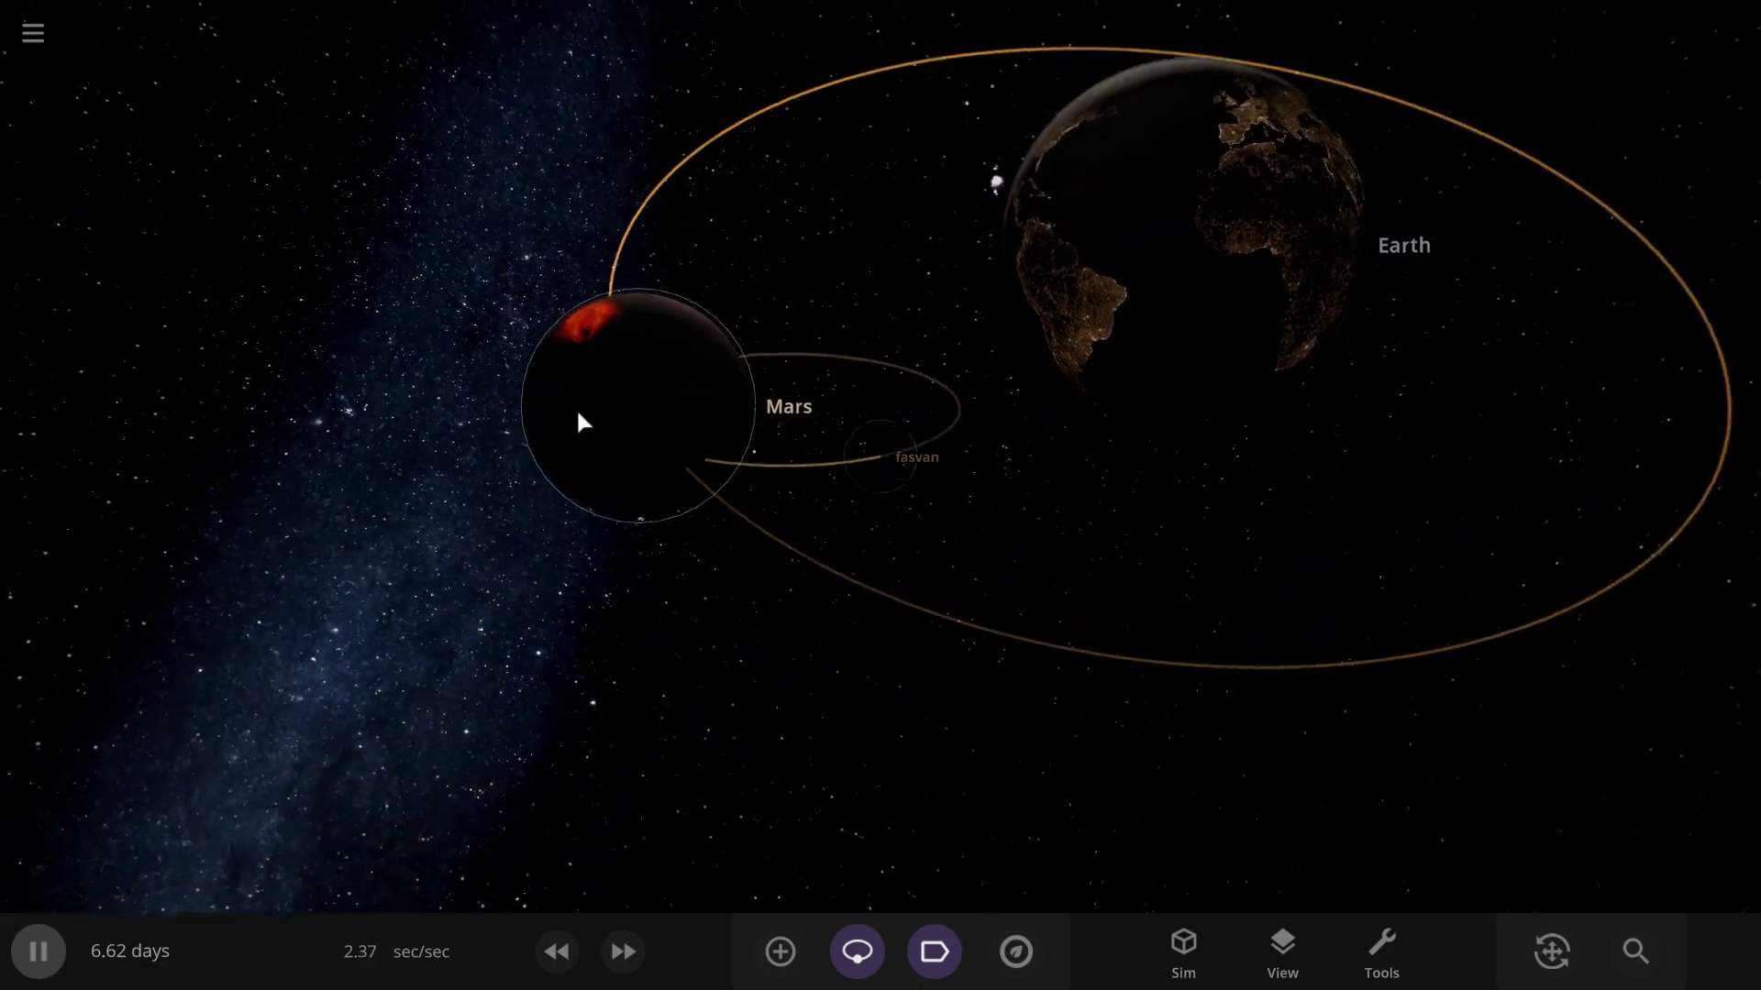
left_click(580, 420)
key("Delete")
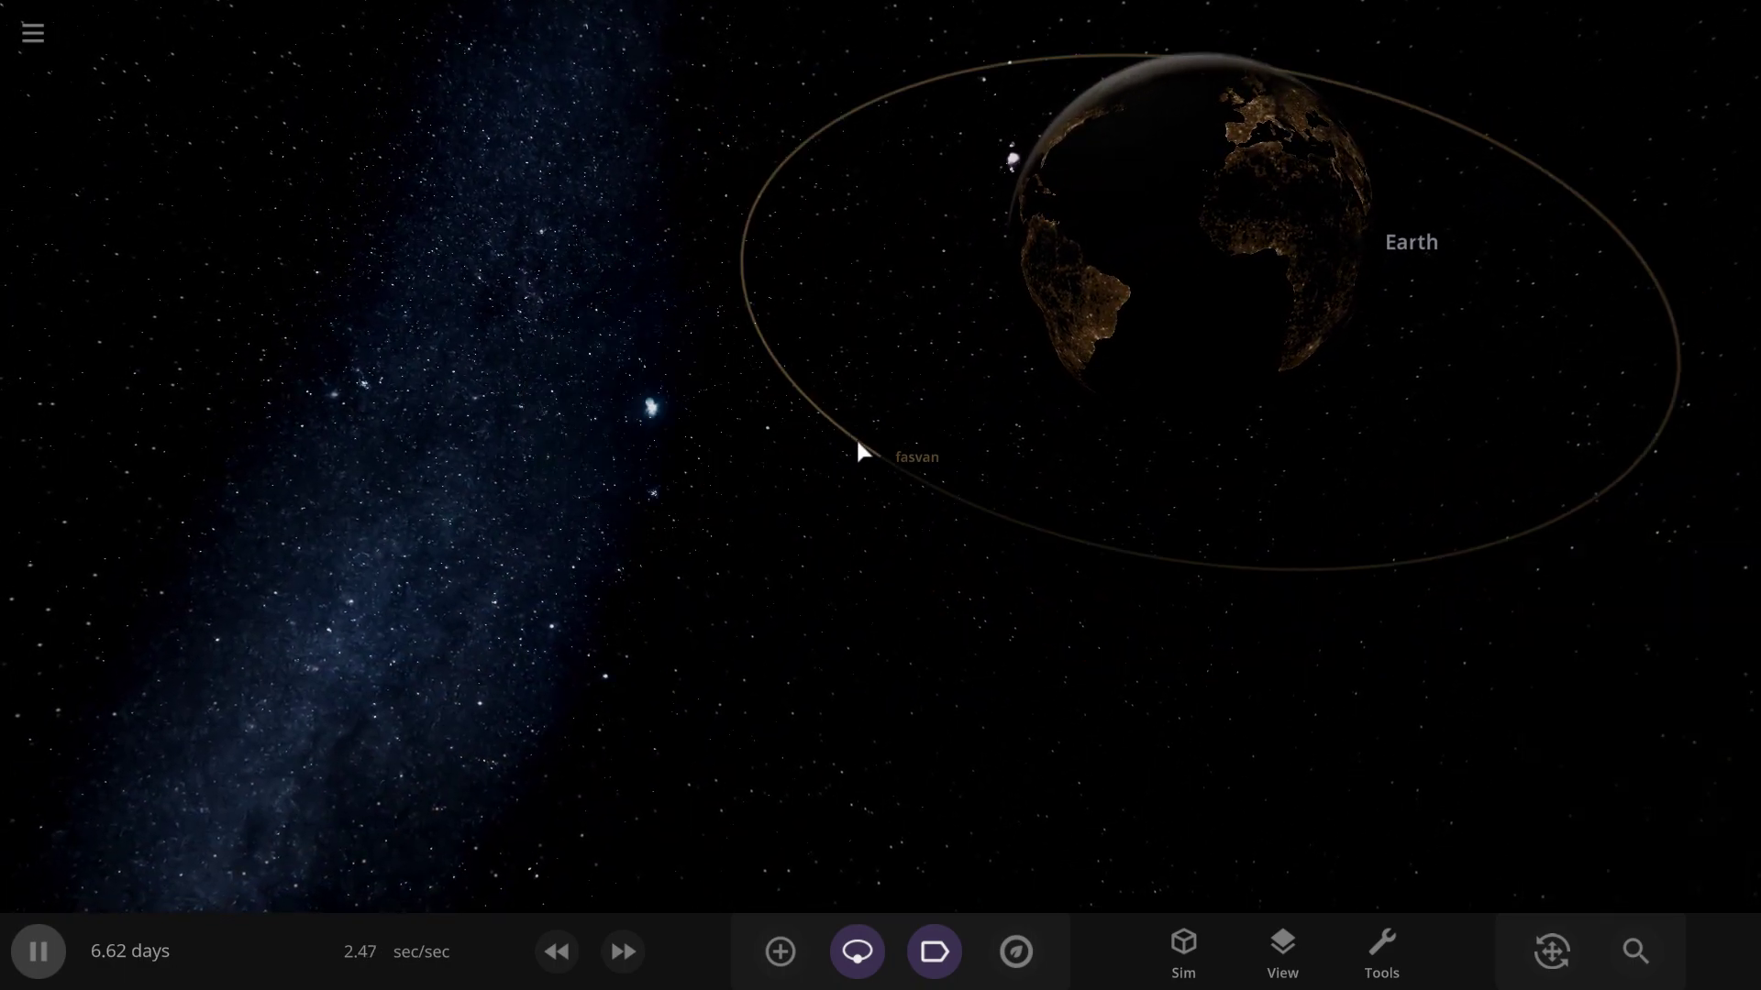
left_click(888, 462)
key("Delete")
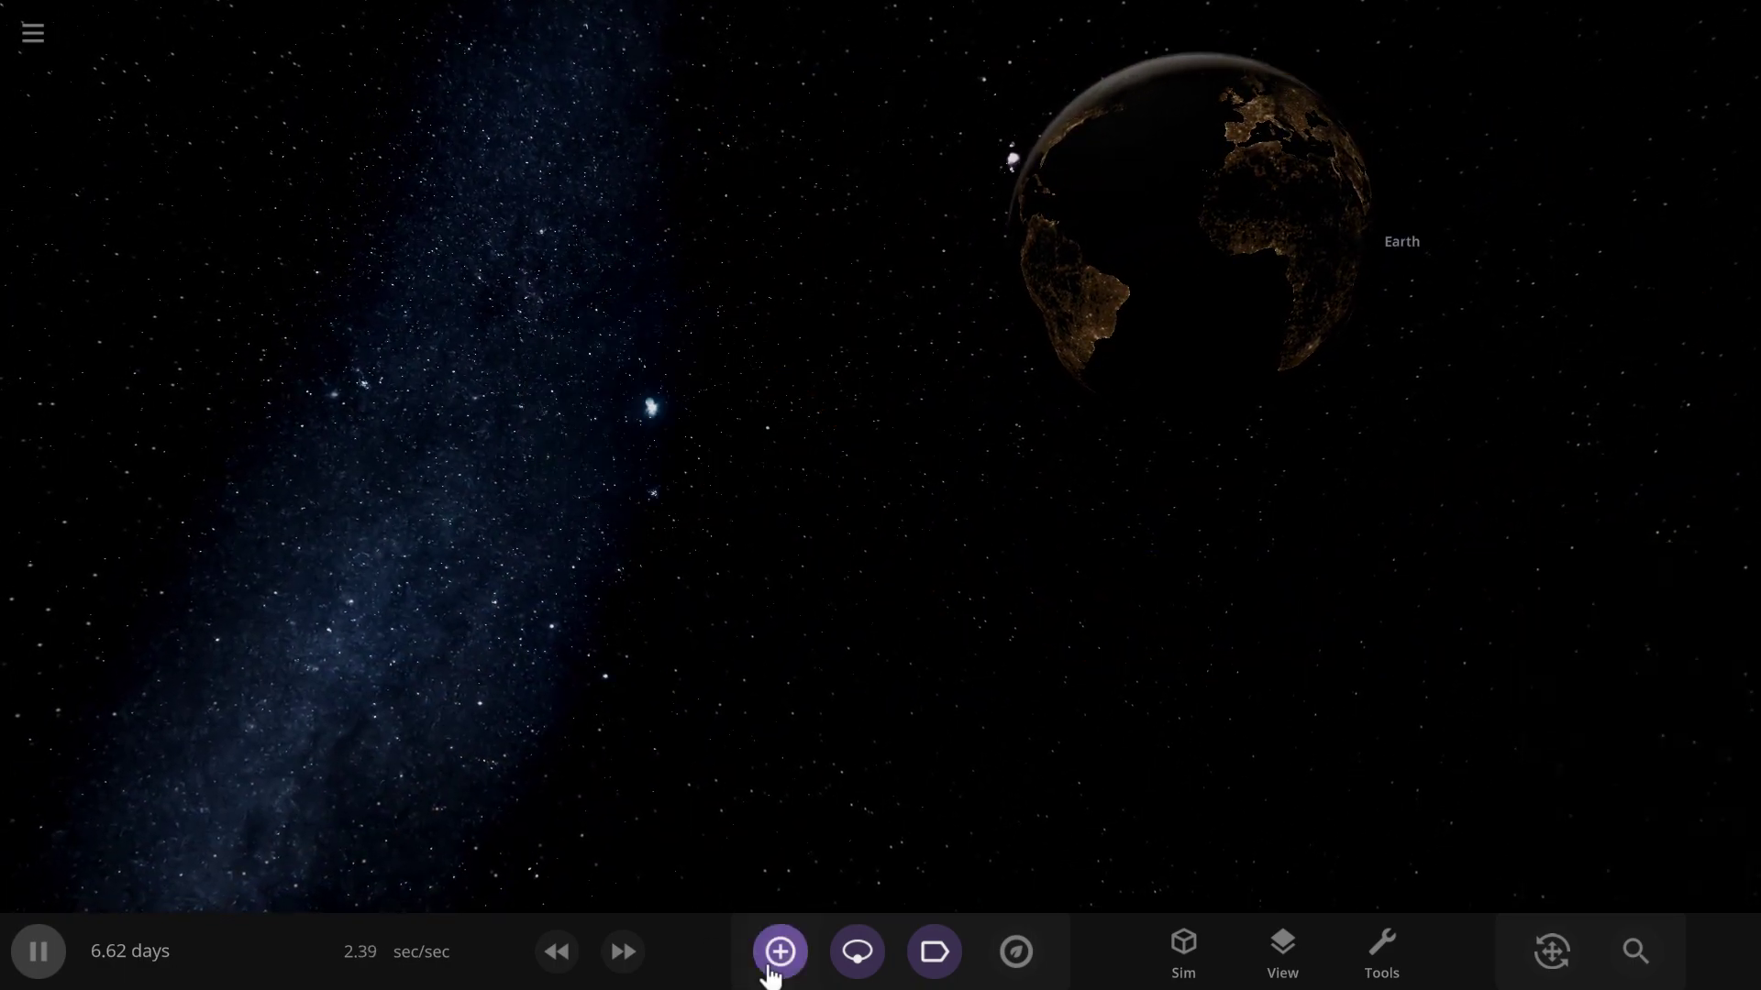
Add the "Nothing" object in orbit around Earth with the night side in view, and focus the camera on it
left_click(778, 954)
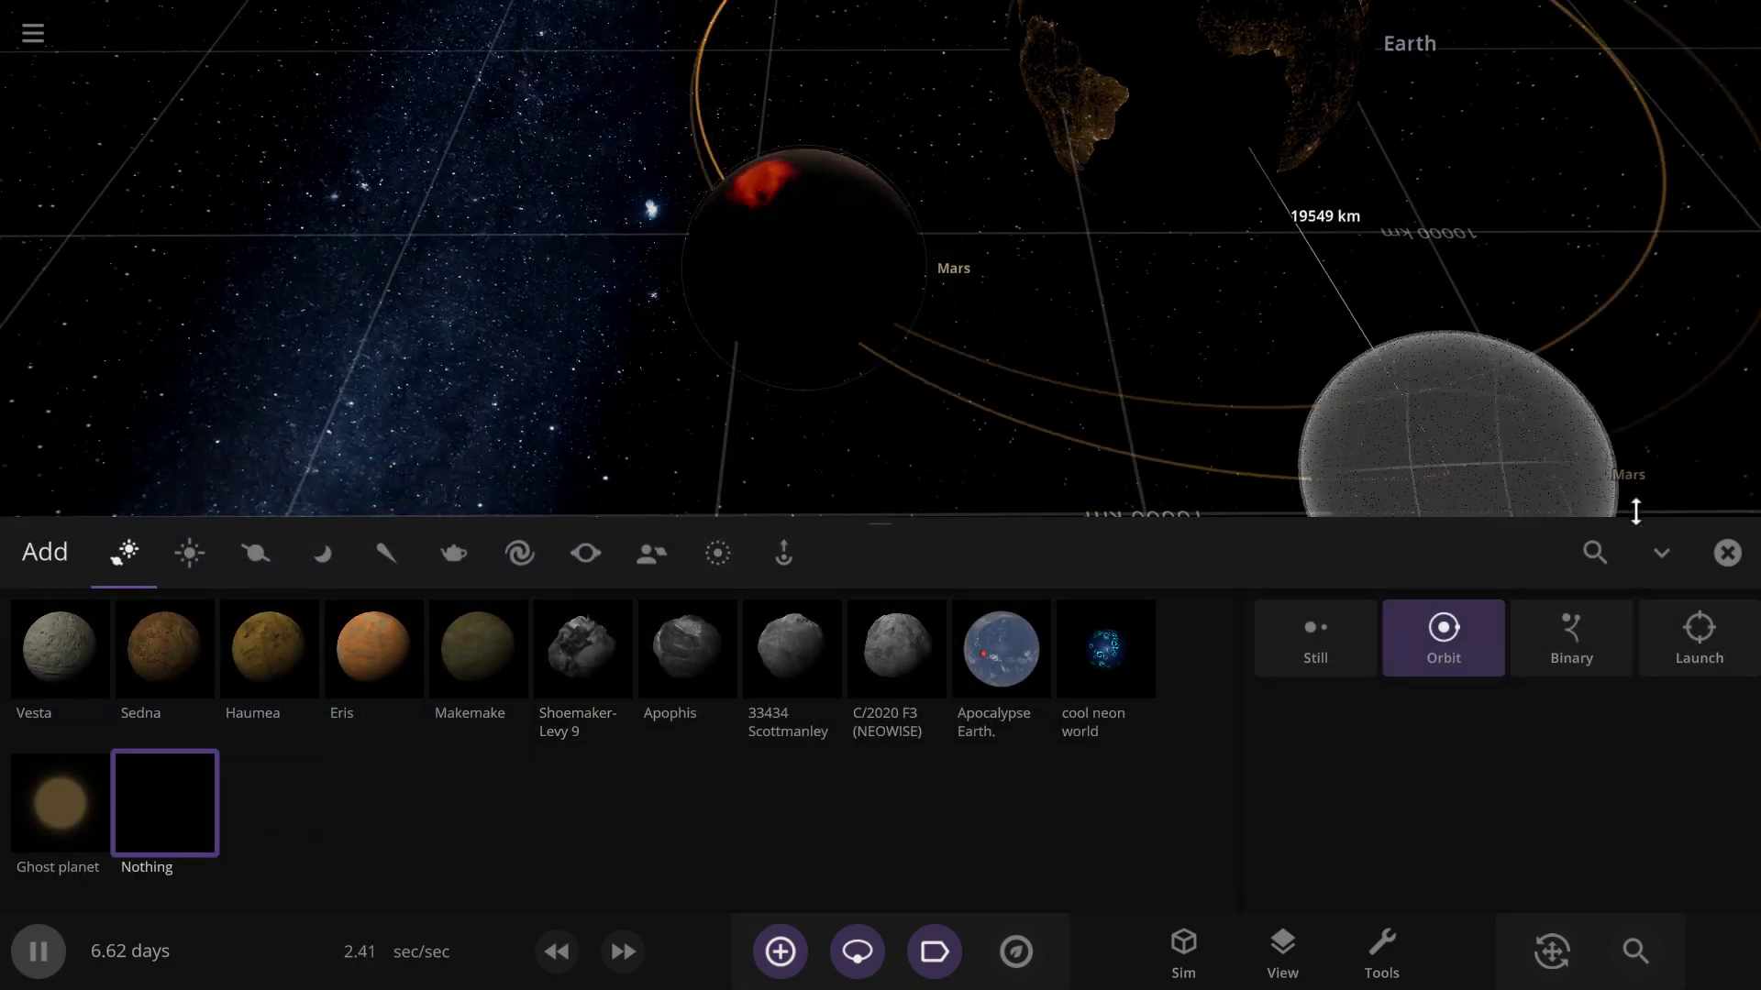
key("Escape")
double_click(774, 510)
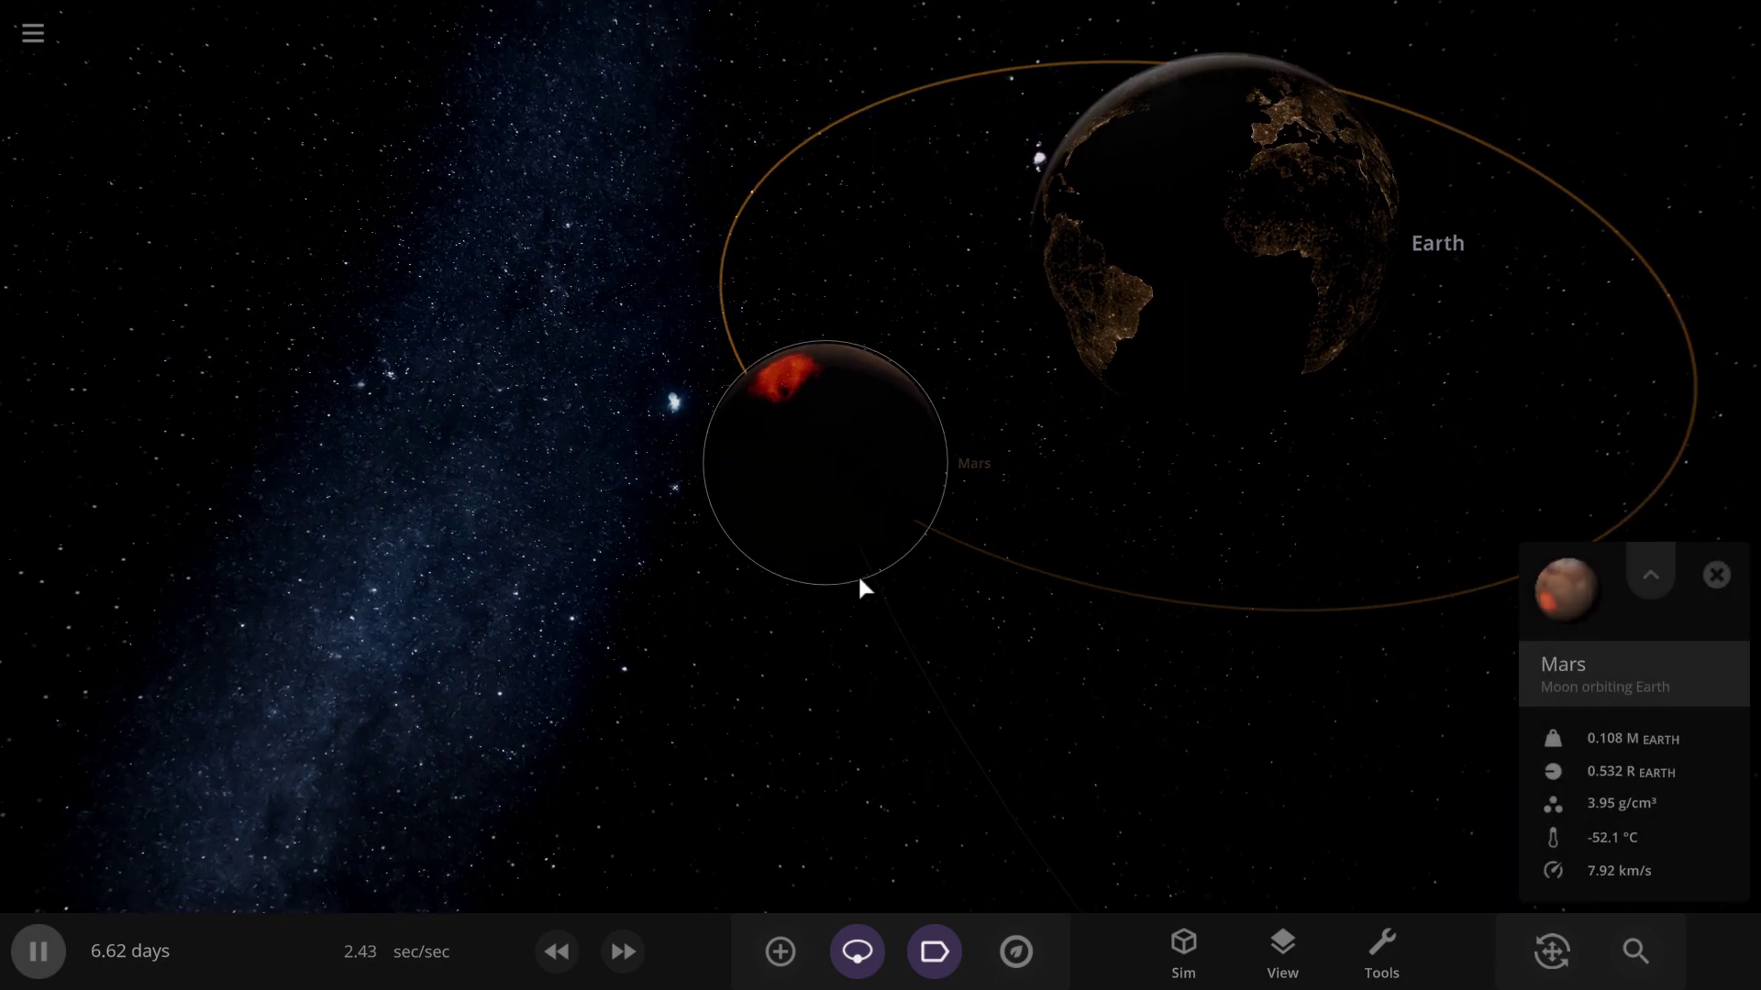
View Mars from its sunlit side beside Earth and speed the simulation up to 1.92 hour/sec
right_click_drag(859, 585, 1540, 404)
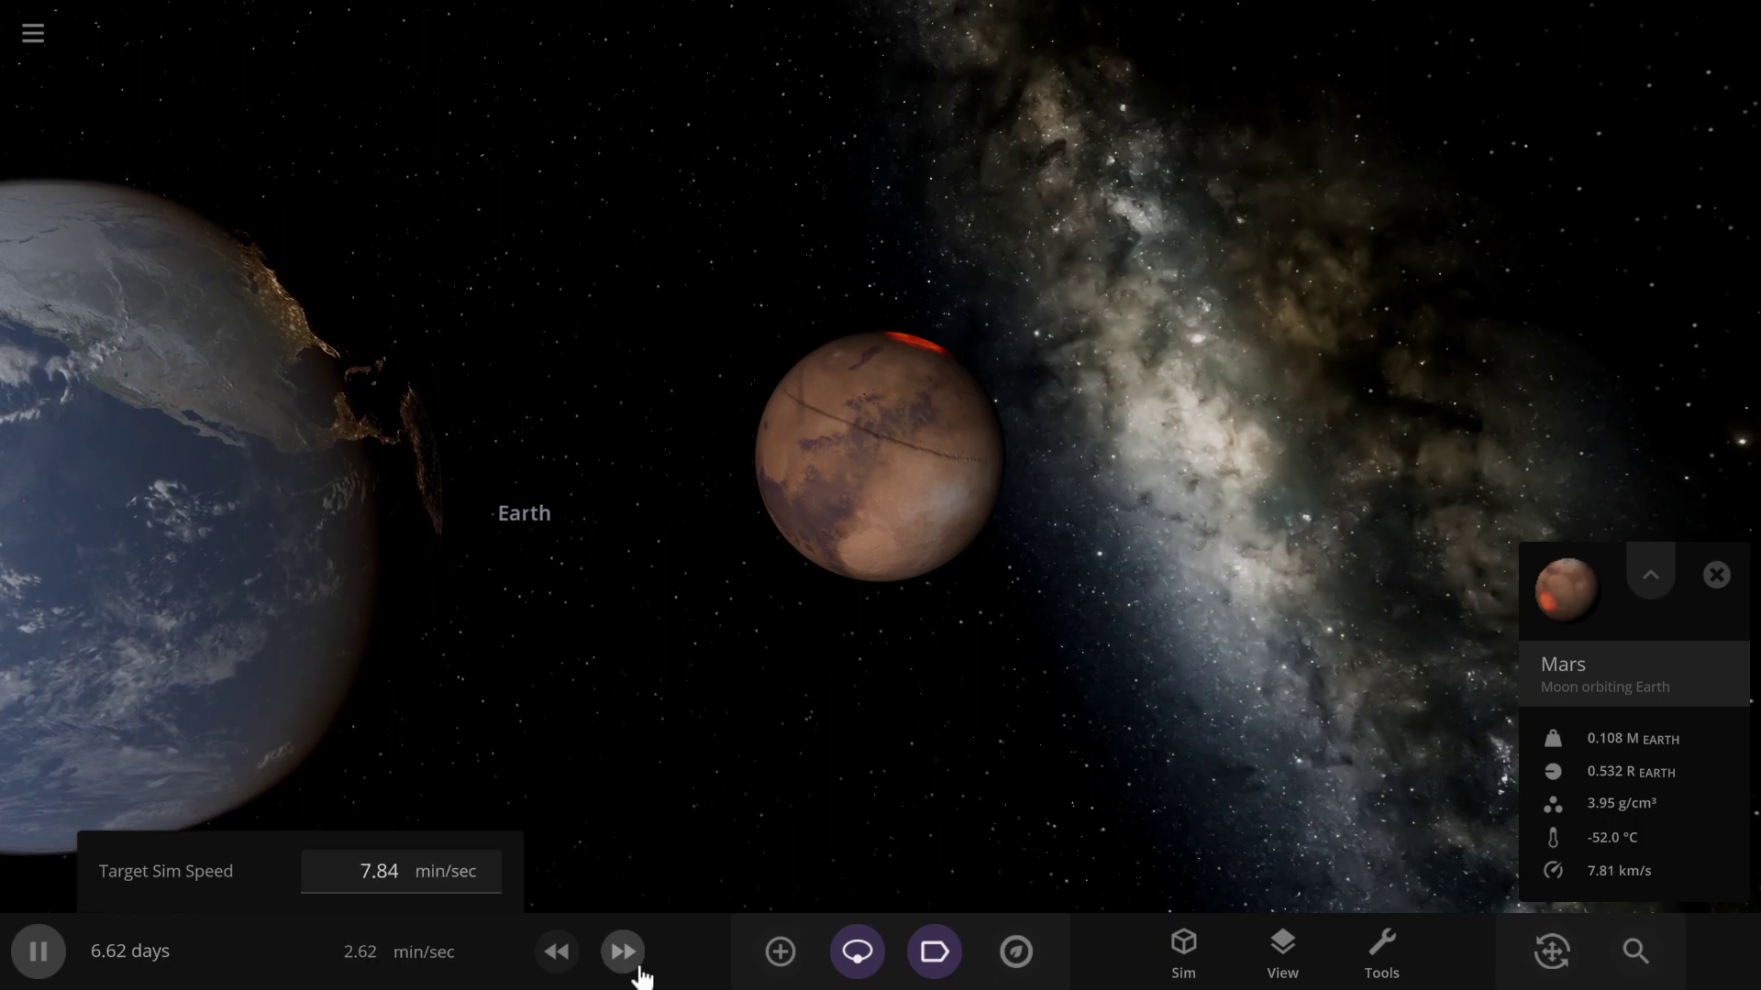
left_click(639, 967)
left_click(639, 968)
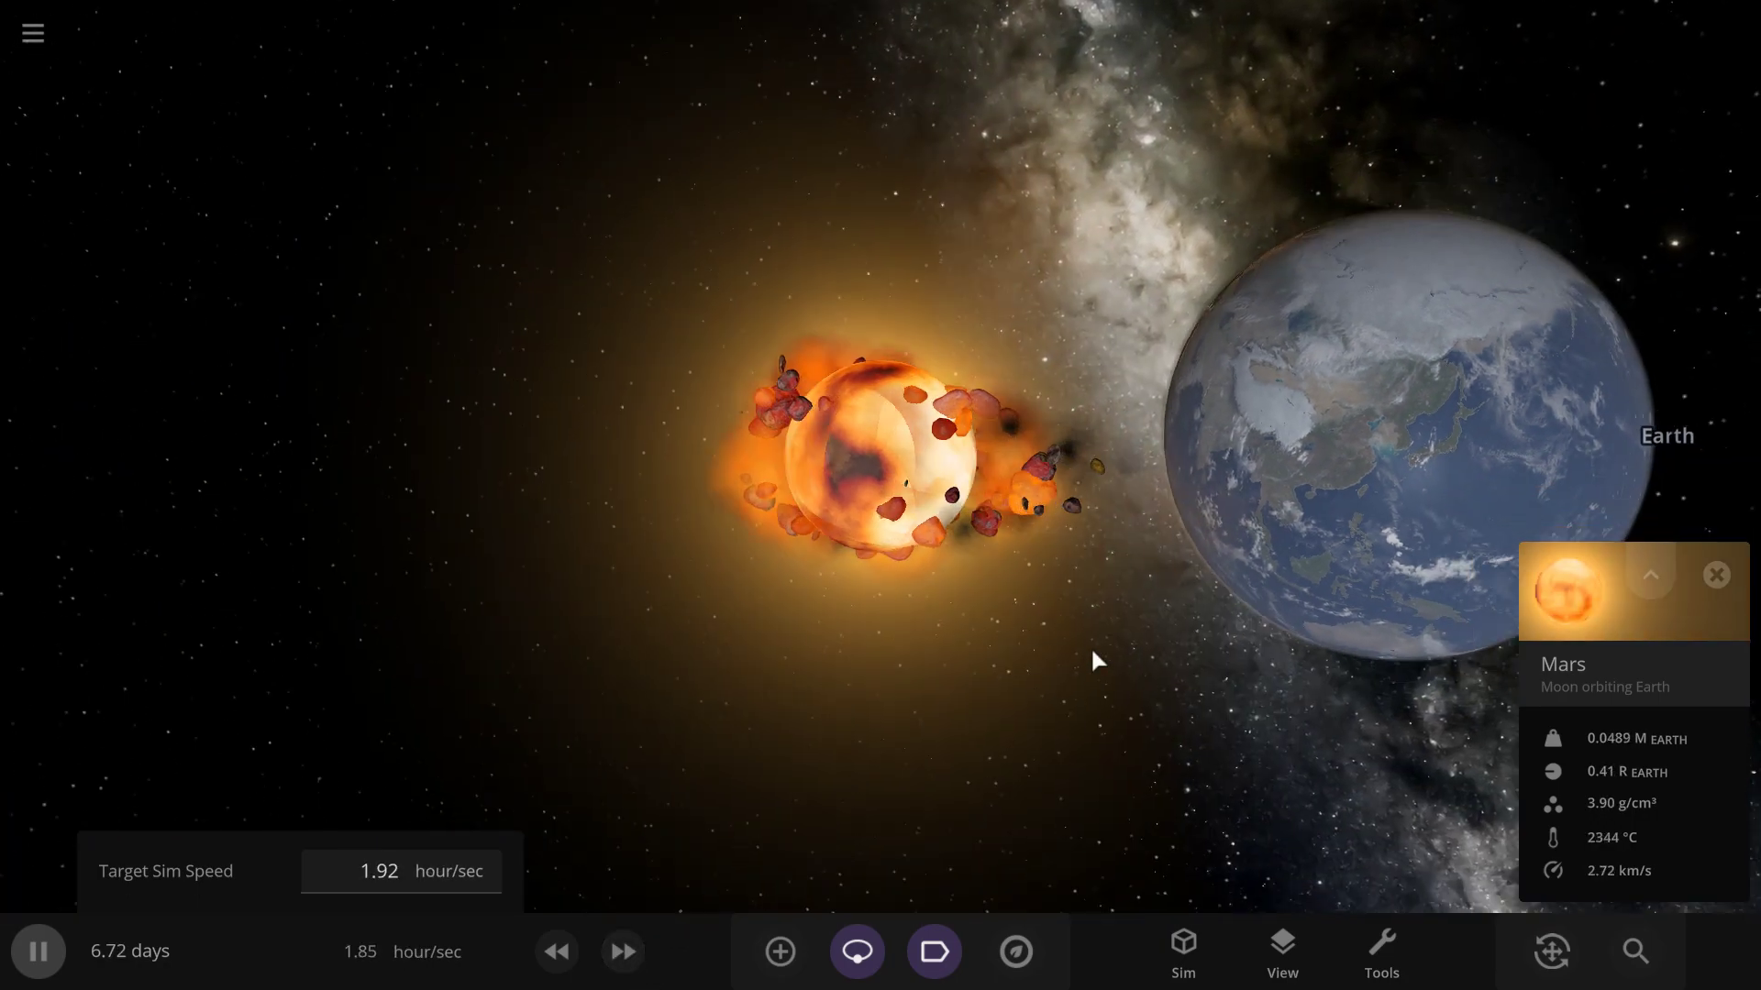